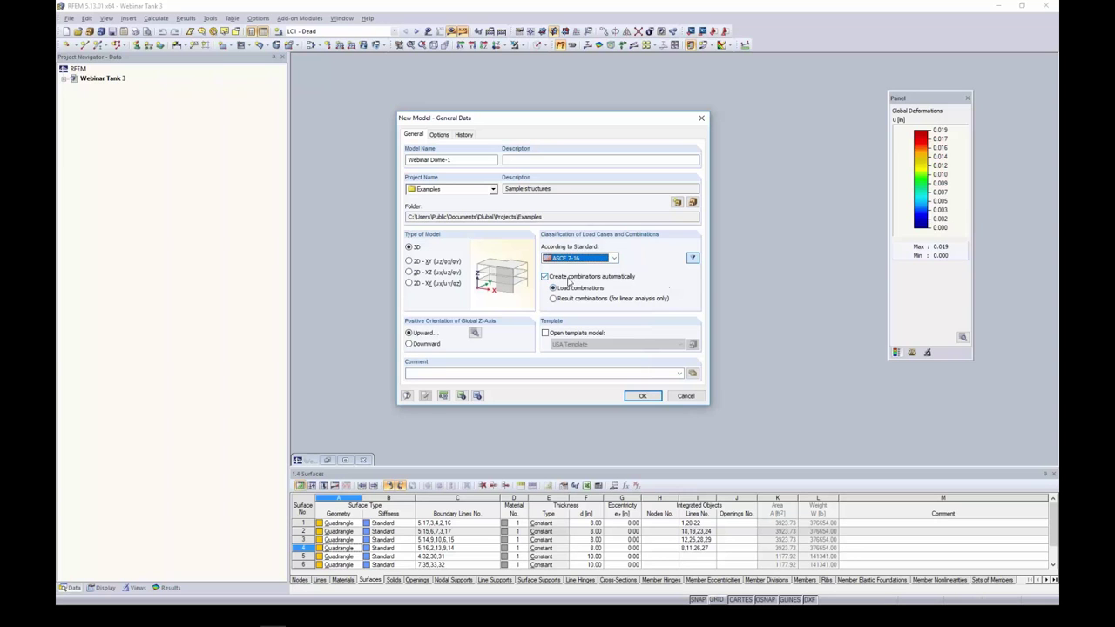
Step: Create the 3D model Webinar Dome-1 with the ASCE 7-16 standard and automatic combinations, and maximize its window
left_click(544, 277)
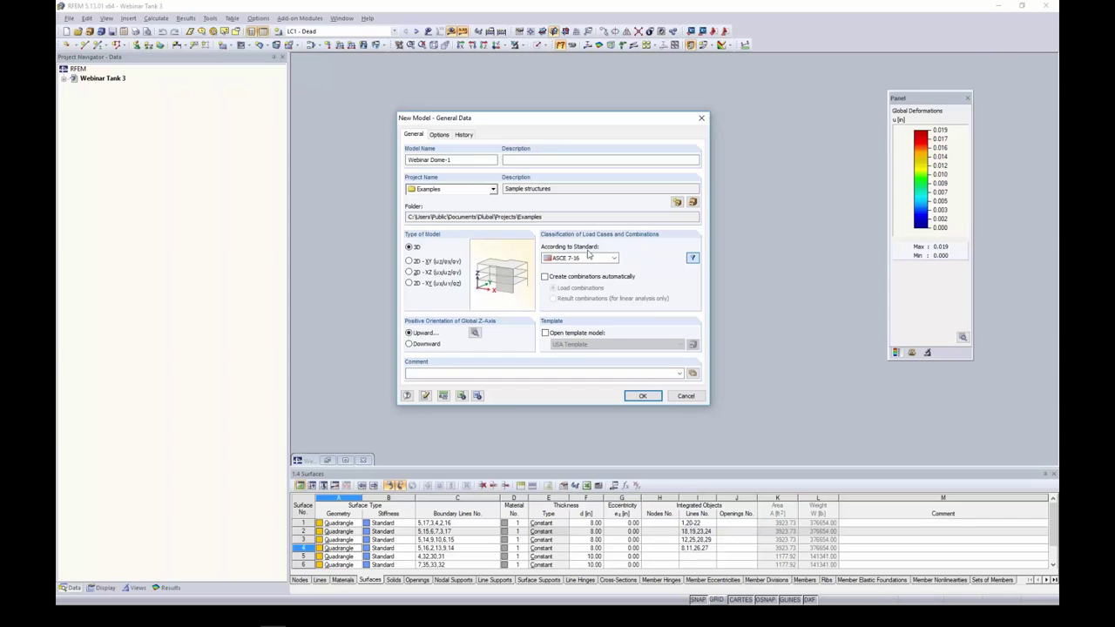
left_click(545, 276)
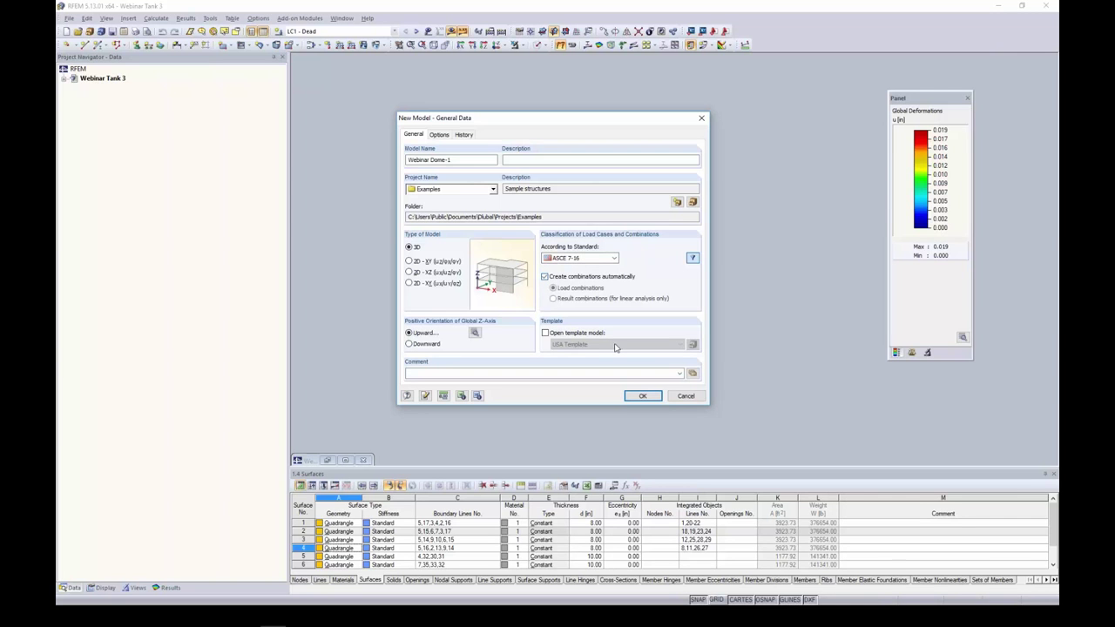
left_click(642, 396)
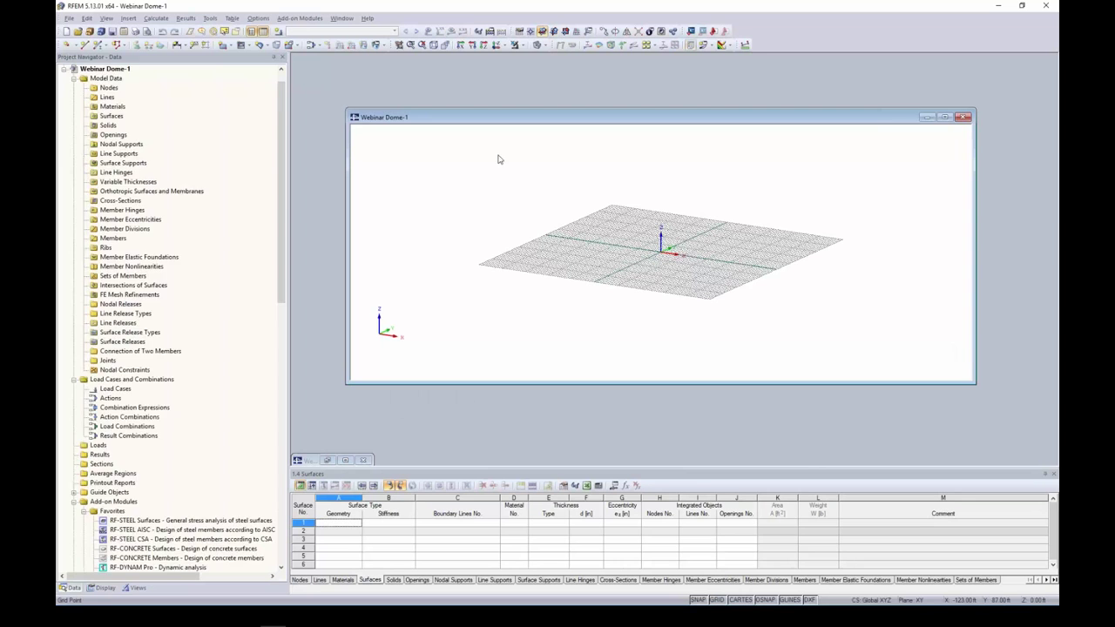
double_click(508, 118)
Step: Look over the empty work plane and the project navigator's model data, load case and add-on module entries
middle_click_drag(601, 198, 605, 277)
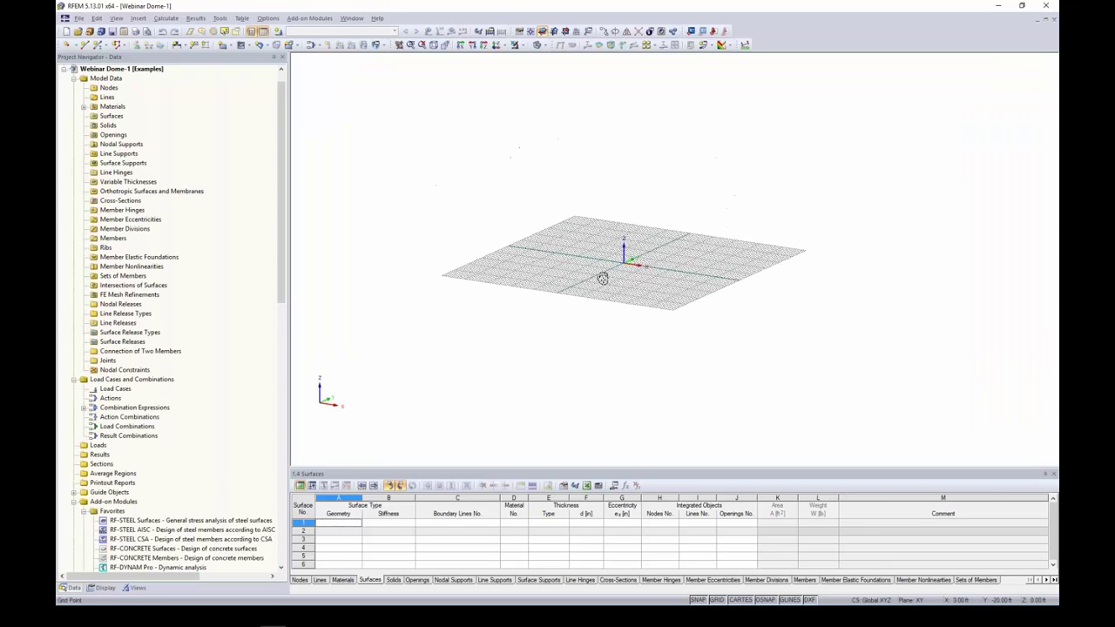
scroll(604, 276, "up", 3)
middle_click_drag(630, 232, 610, 269)
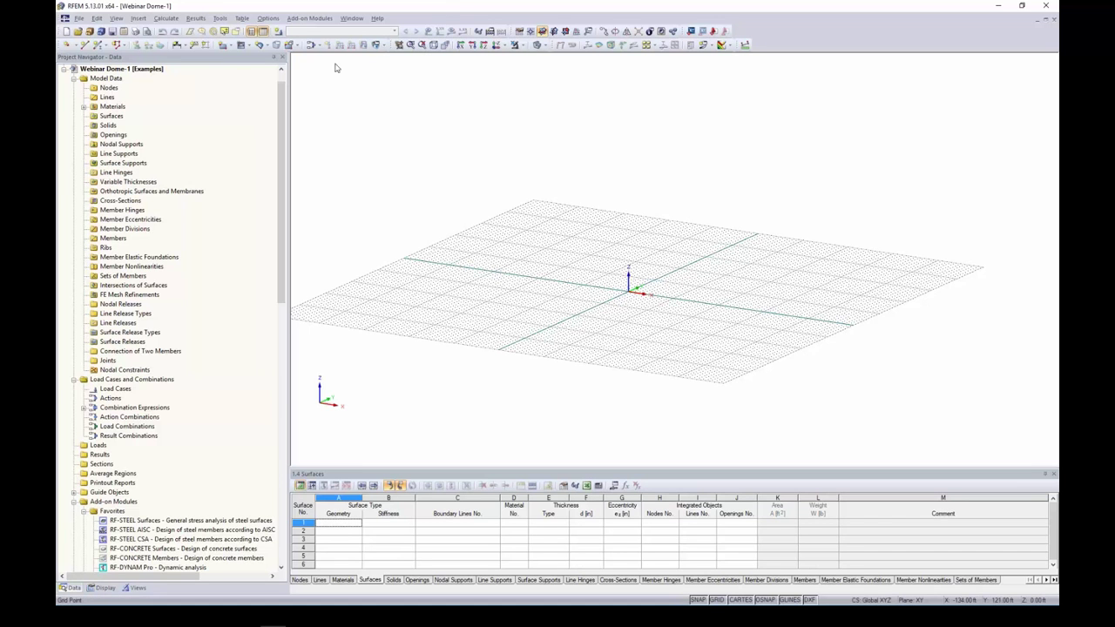
scroll(75, 224, "up", 1)
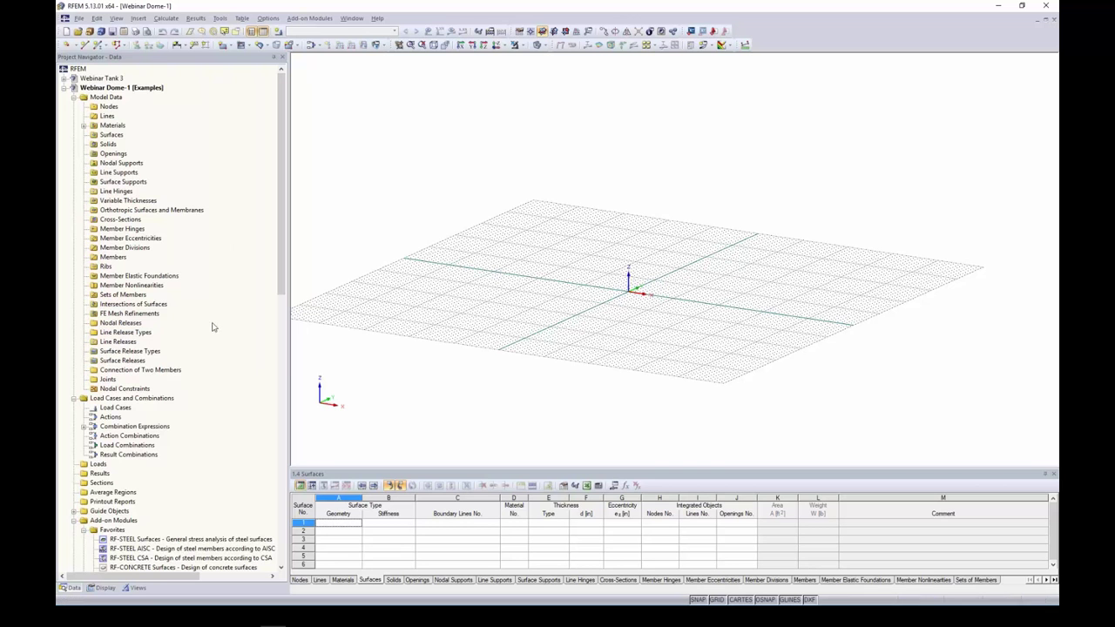
scroll(275, 325, "down", 5)
scroll(274, 325, "down", 3)
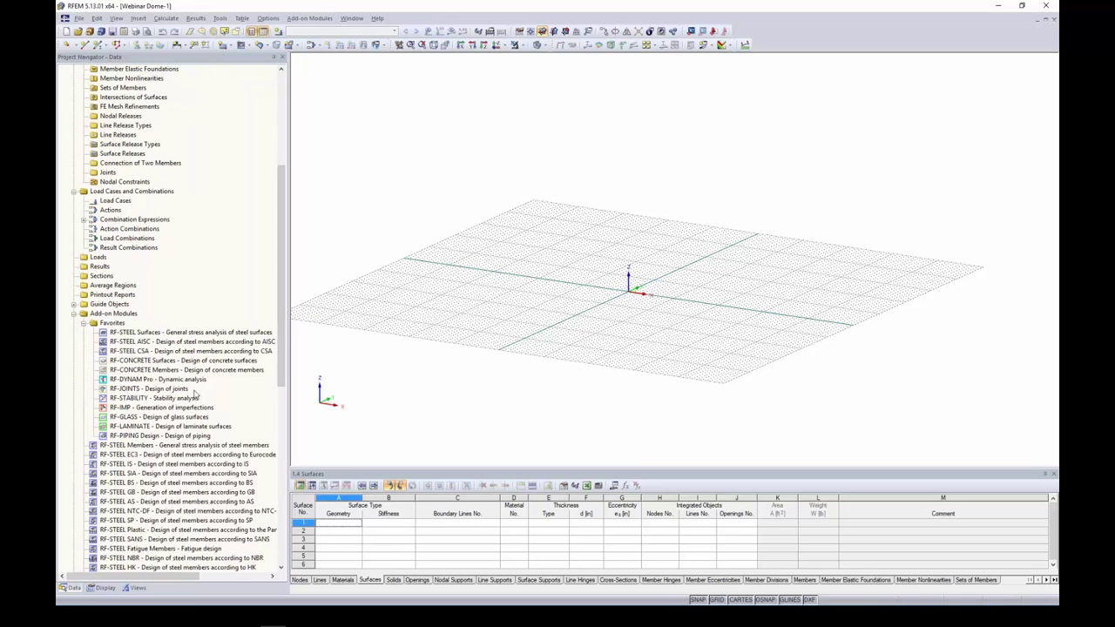
left_click_drag(281, 347, 284, 255)
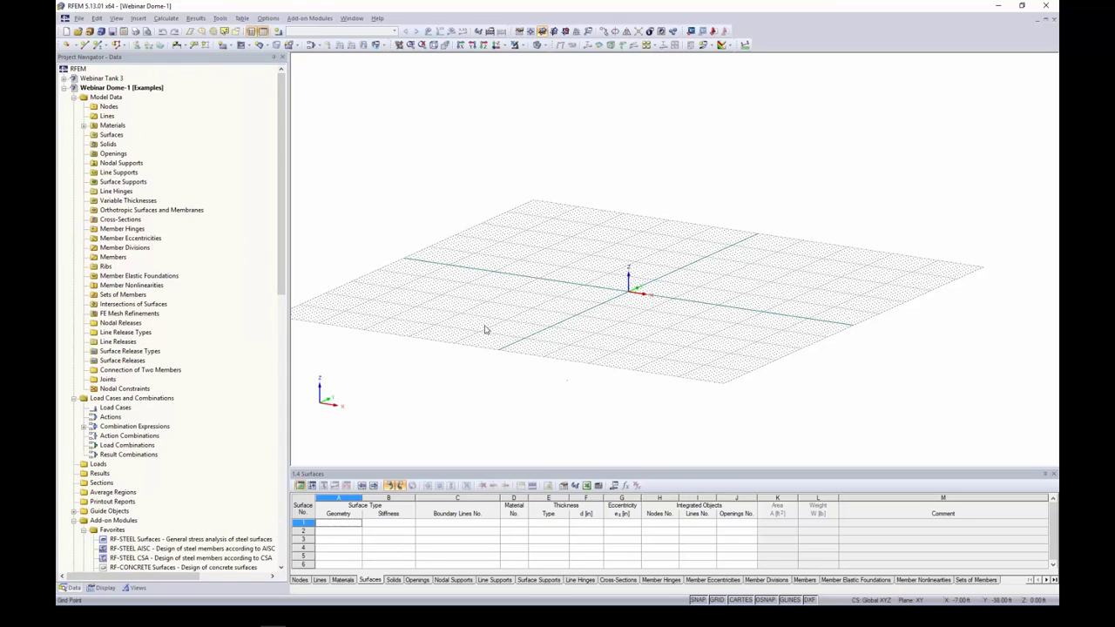
middle_click_drag(767, 349, 636, 283, "ctrl")
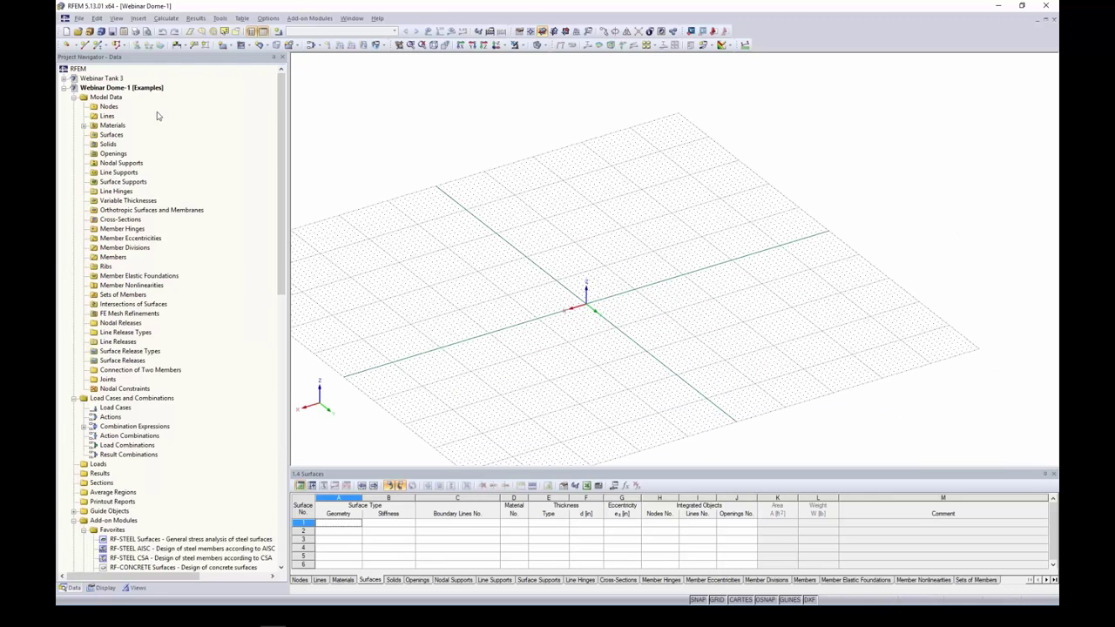
left_click(66, 45)
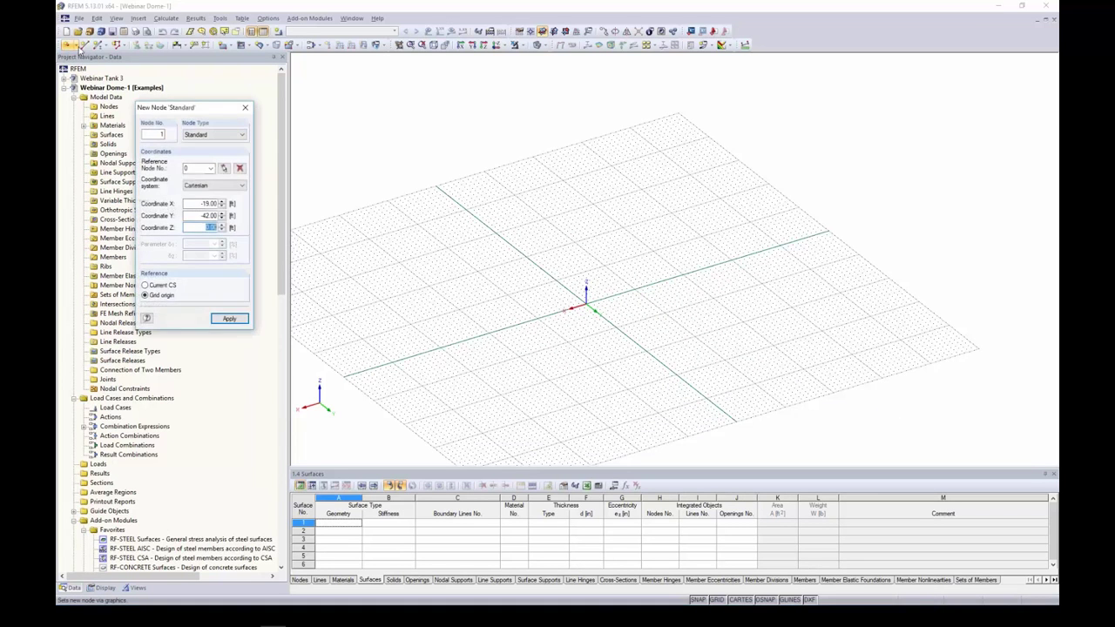
left_click_drag(192, 105, 356, 115)
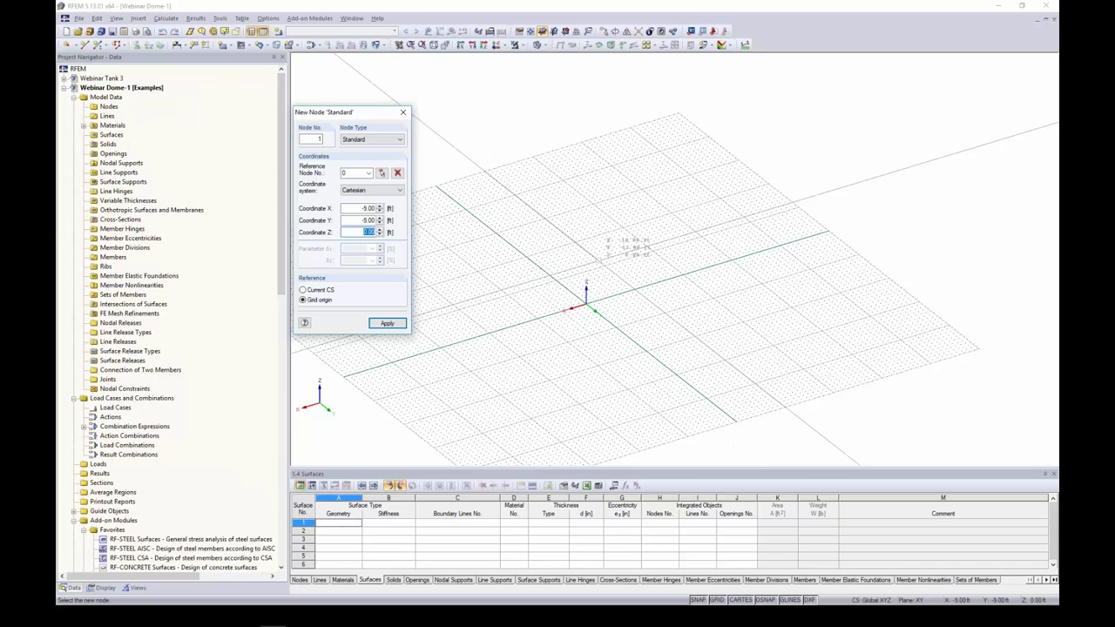
double_click(361, 208)
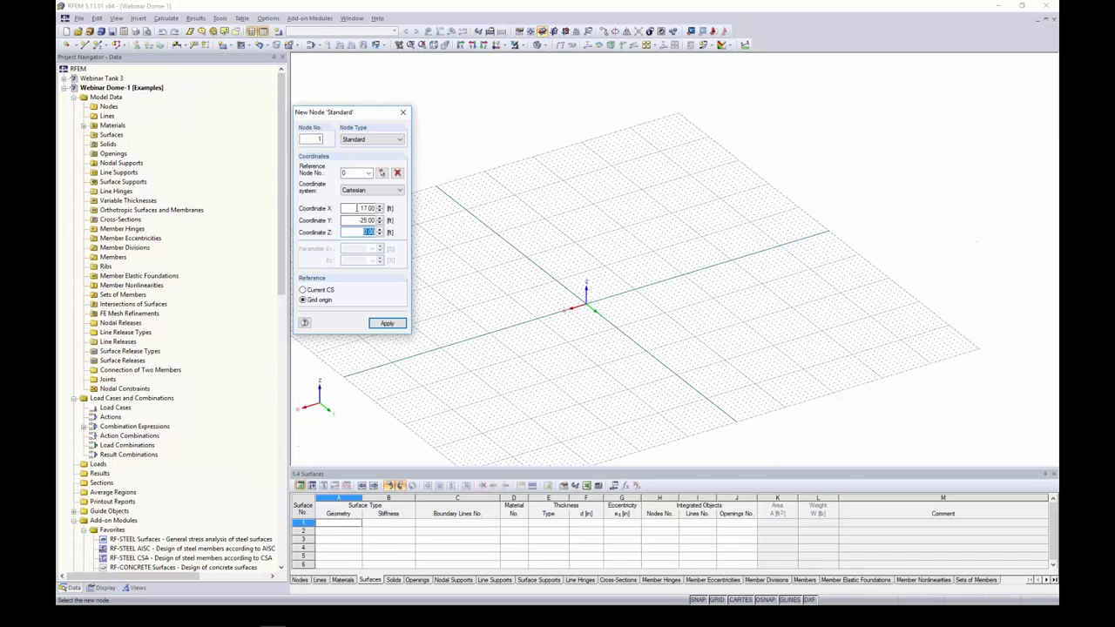
type("0")
key("Tab")
type("0")
key("Tab")
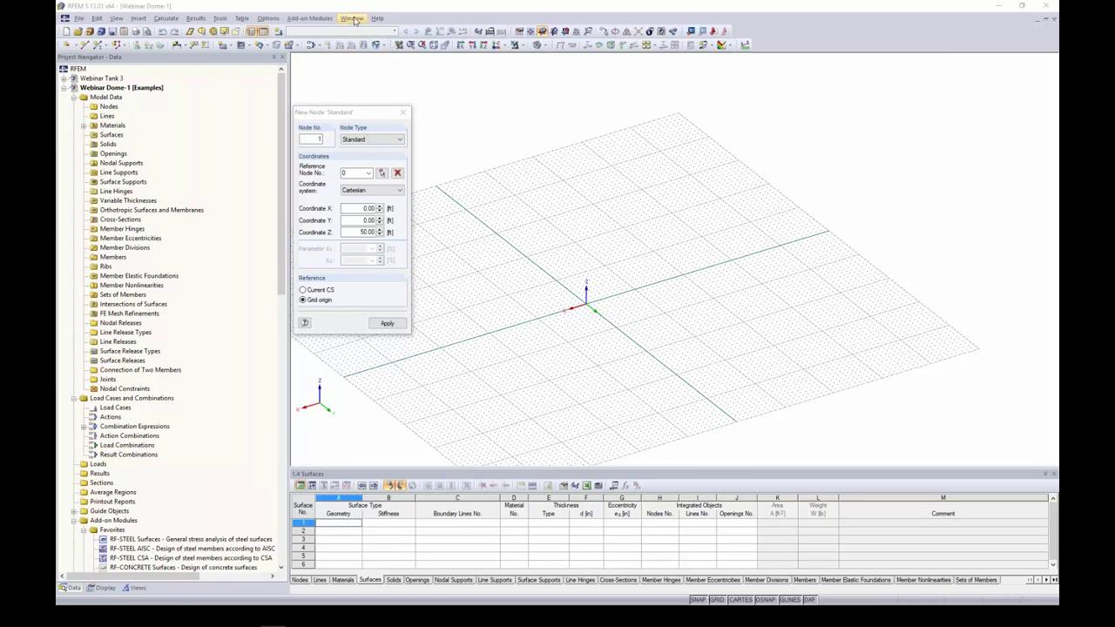
scroll(536, 228, "down", 2)
key("Escape")
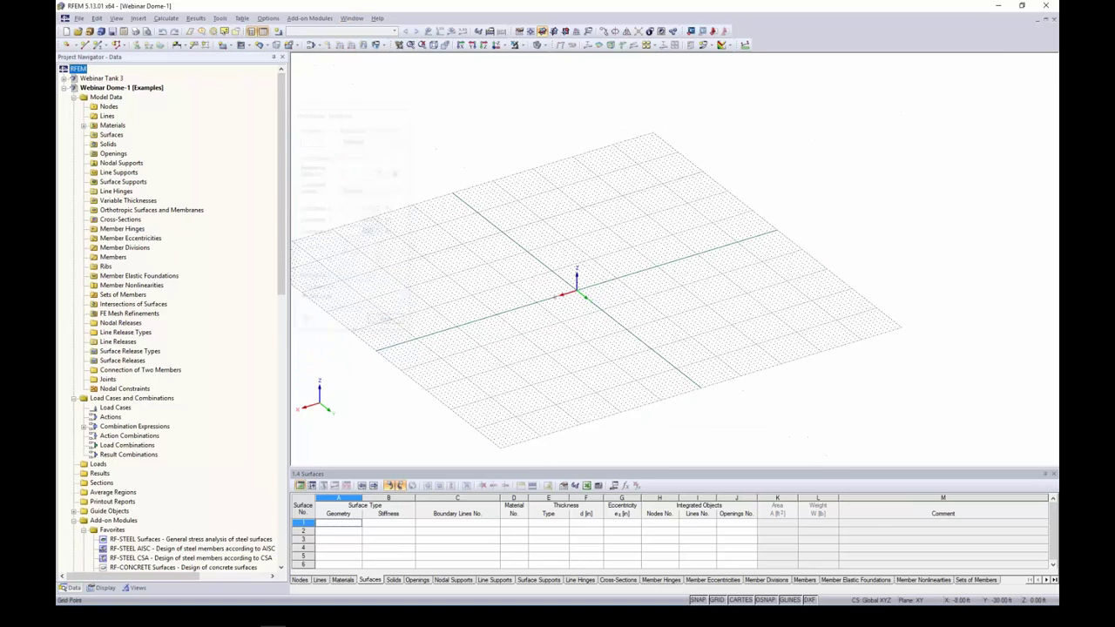
Step: Create a standard node above the grid origin at X 0, Y 0, Z 50 ft
scroll(542, 262, "down", 2)
scroll(542, 261, "down", 2)
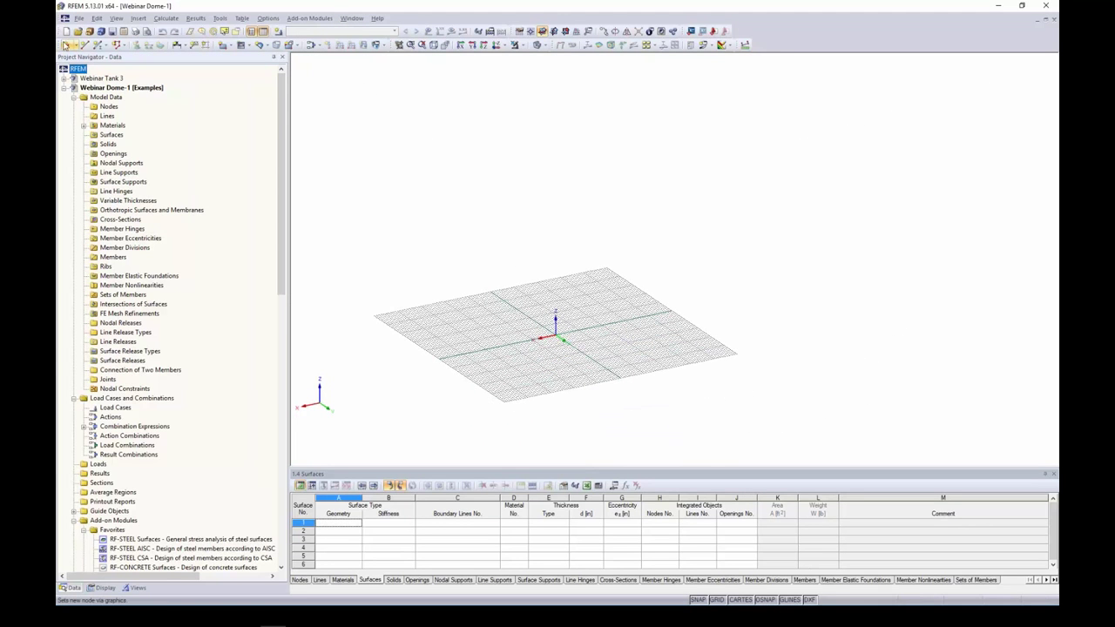
left_click(66, 45)
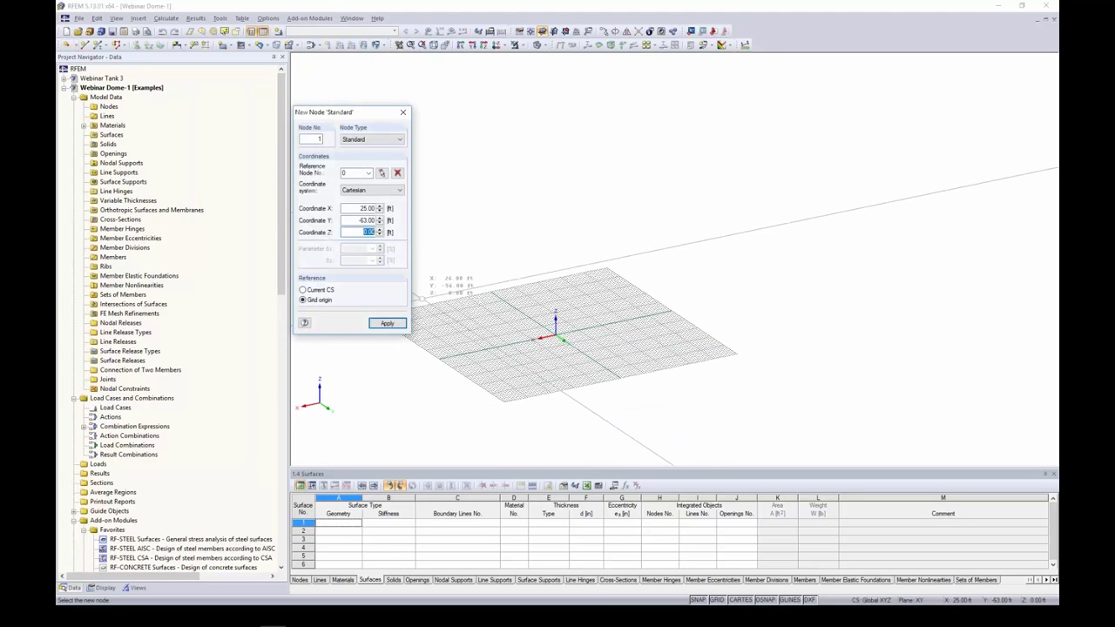
double_click(375, 209)
type("0")
key("Tab")
type("0")
key("Tab")
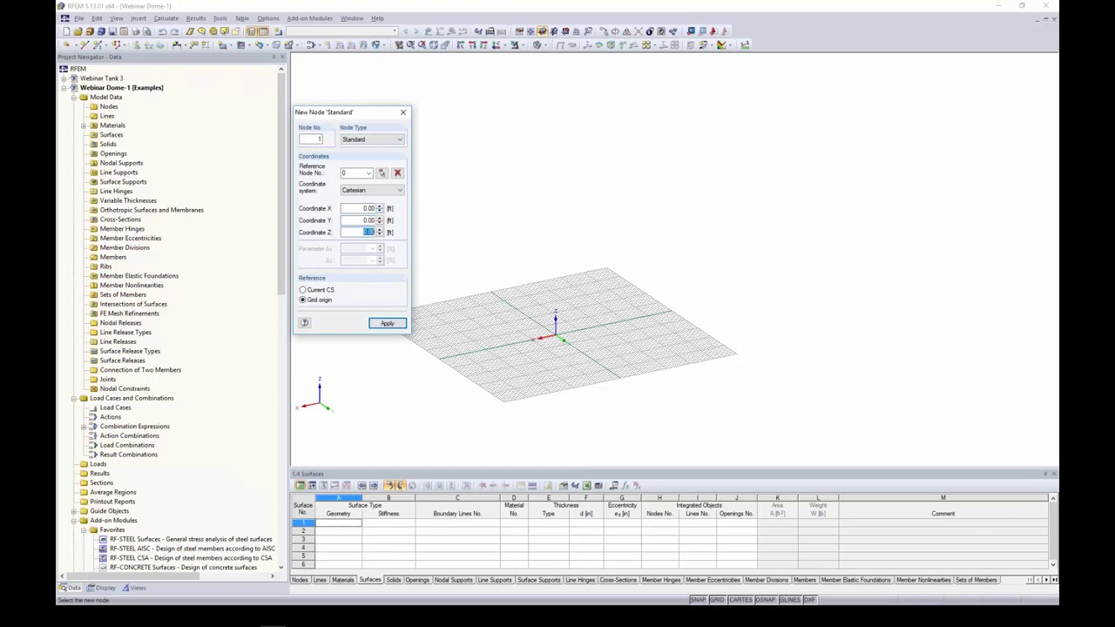
type("50")
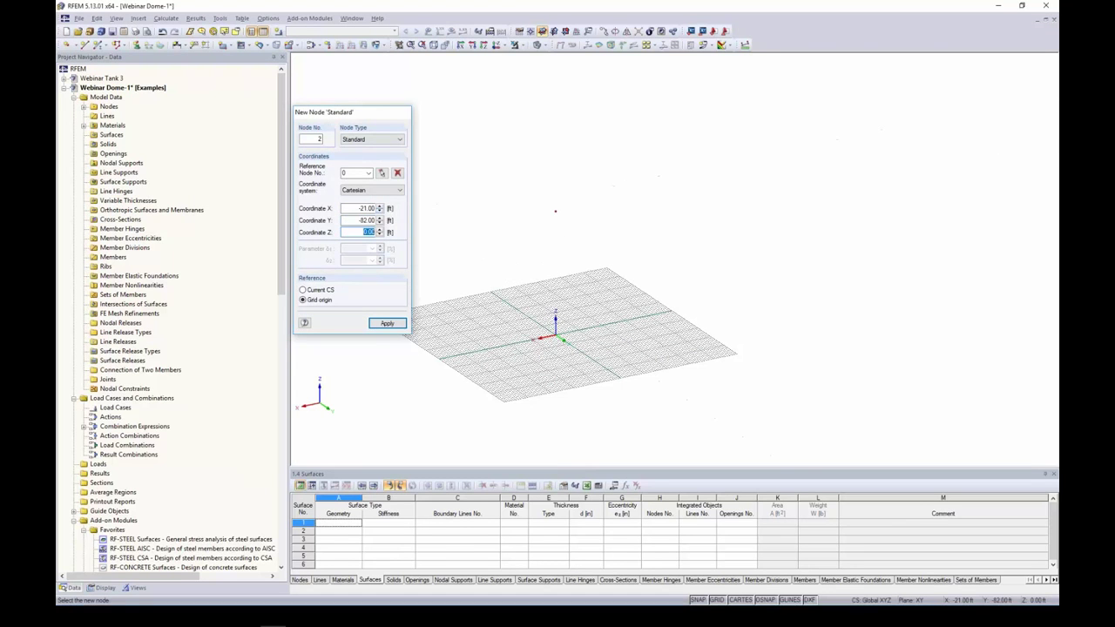
key("Return")
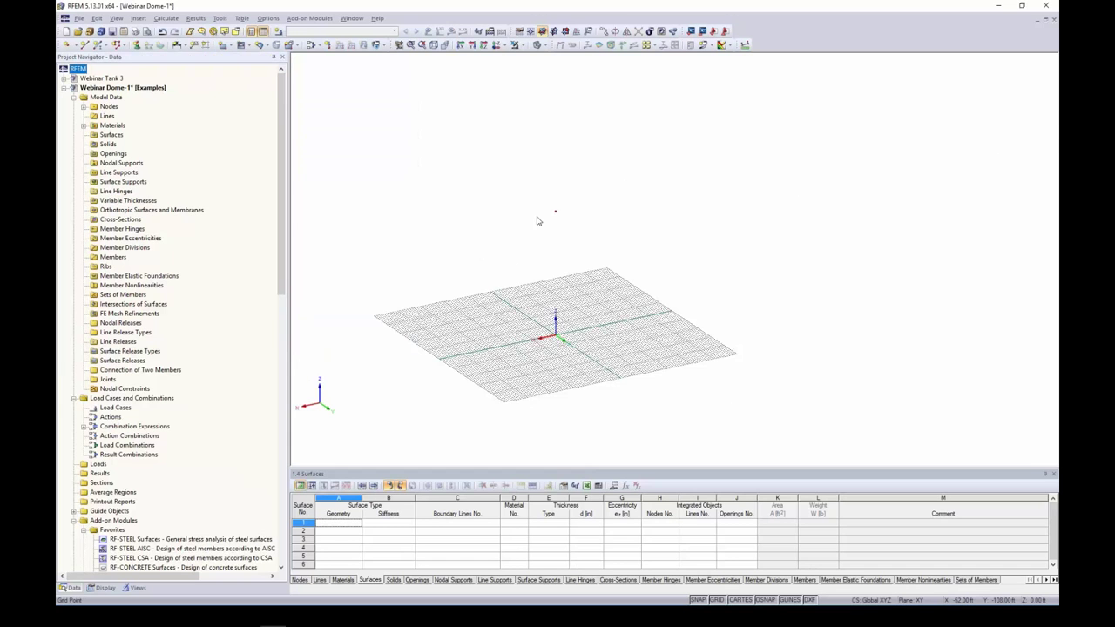
Step: Draw an arc with a 50 ft radius from the grid point X 50, Y 0, Z 0 ft to the node above the origin
scroll(535, 323, "up", 1)
scroll(535, 322, "up", 2)
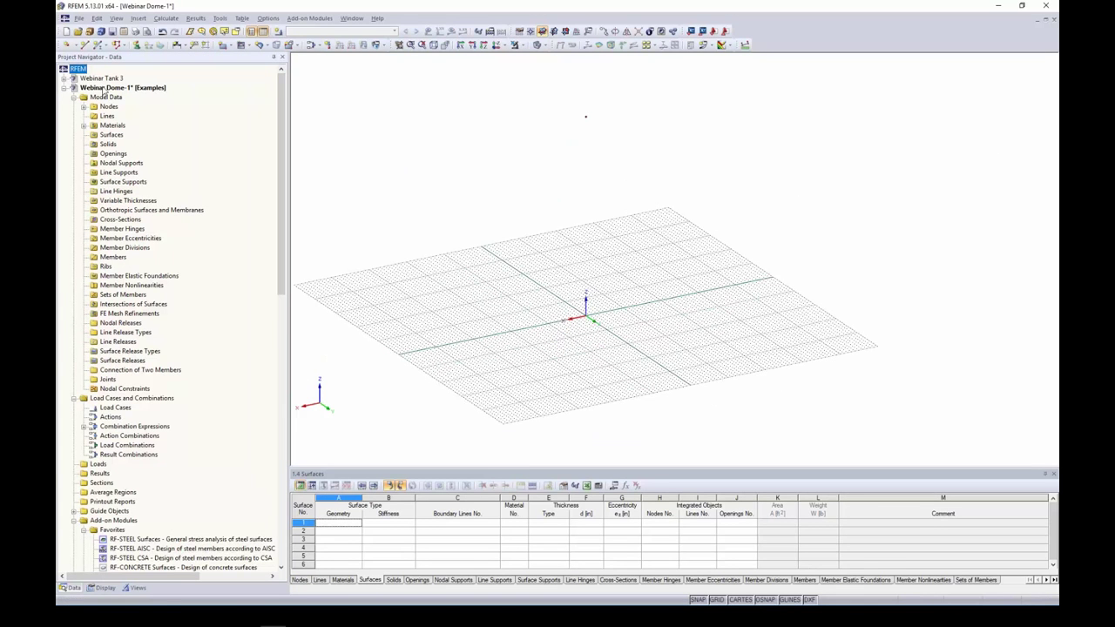
left_click(84, 45)
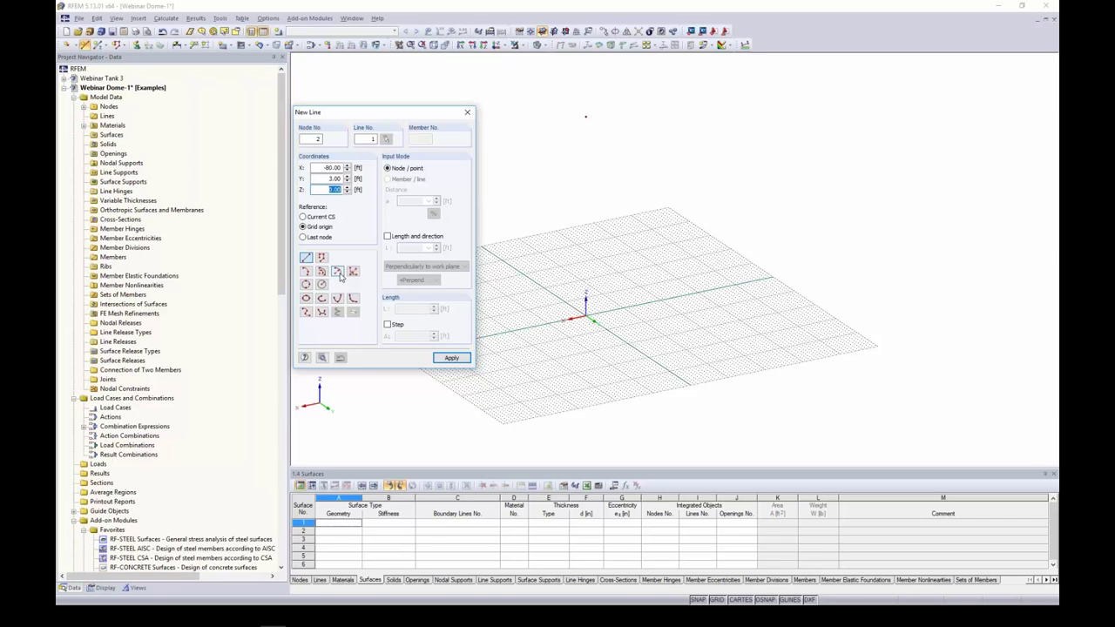
left_click(337, 271)
middle_click_drag(555, 311, 641, 289)
scroll(592, 310, "up", 6)
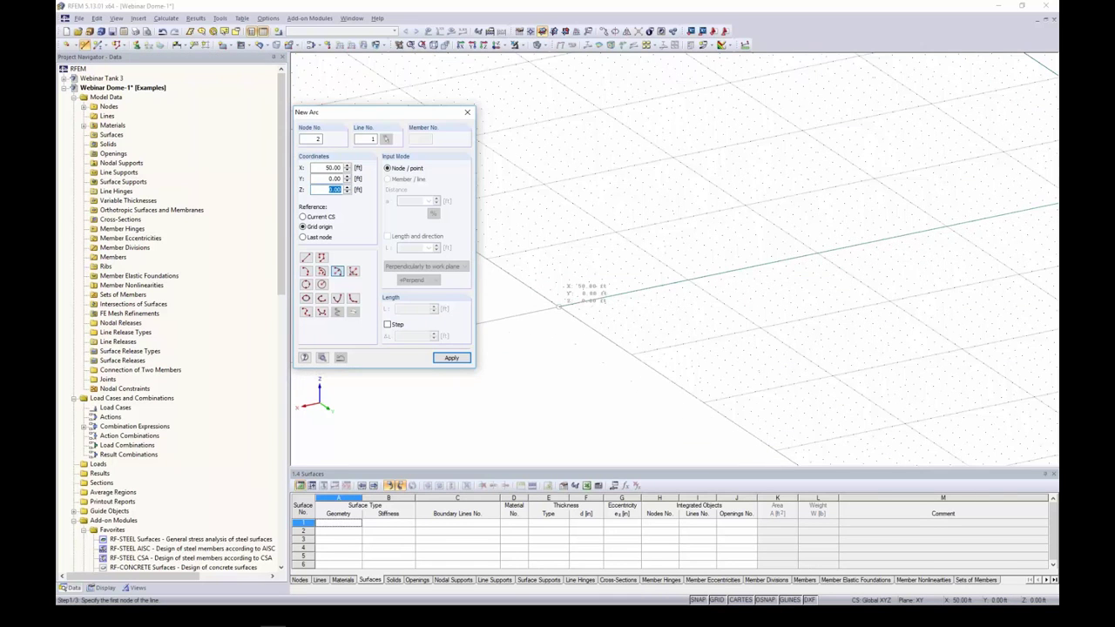
left_click(559, 306)
scroll(557, 314, "down", 5)
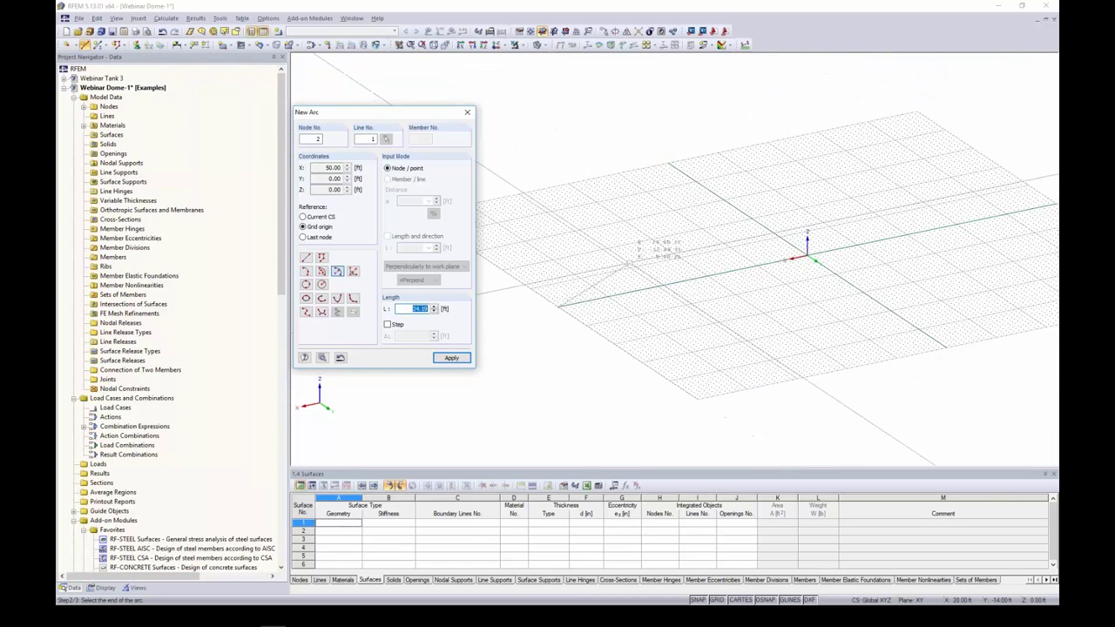
middle_click_drag(566, 314, 550, 339)
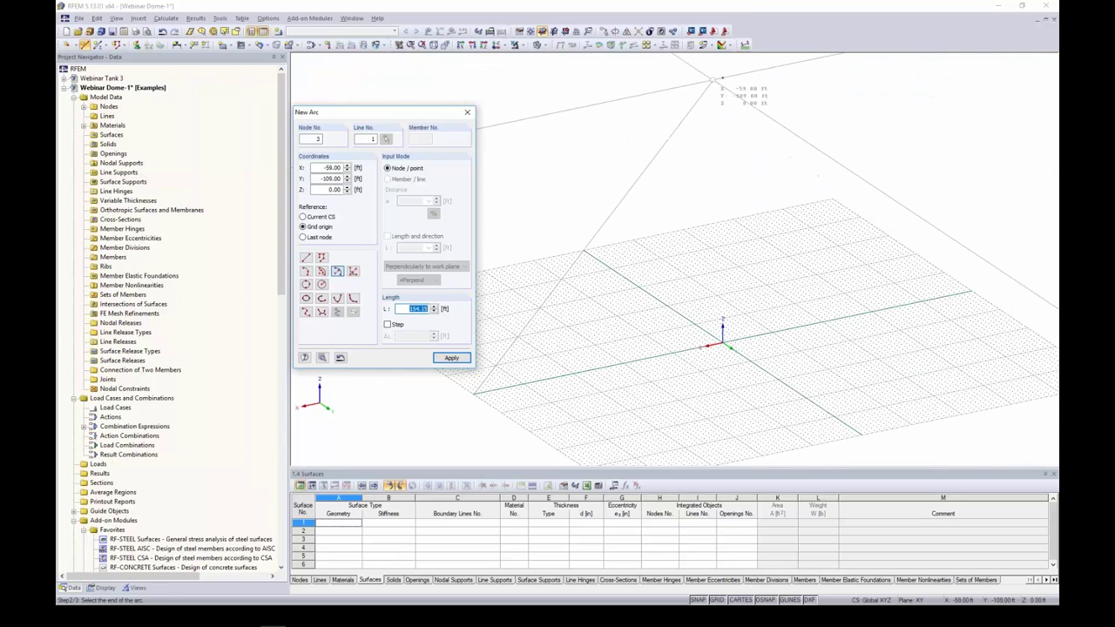
left_click(722, 79)
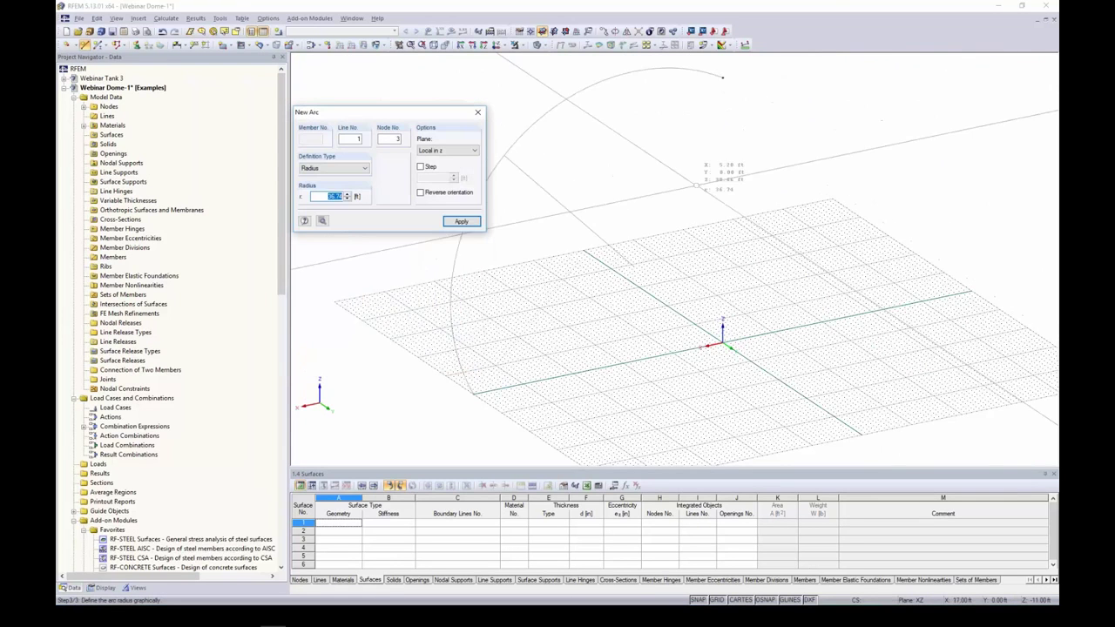
middle_click_drag(636, 295, 720, 328, "ctrl")
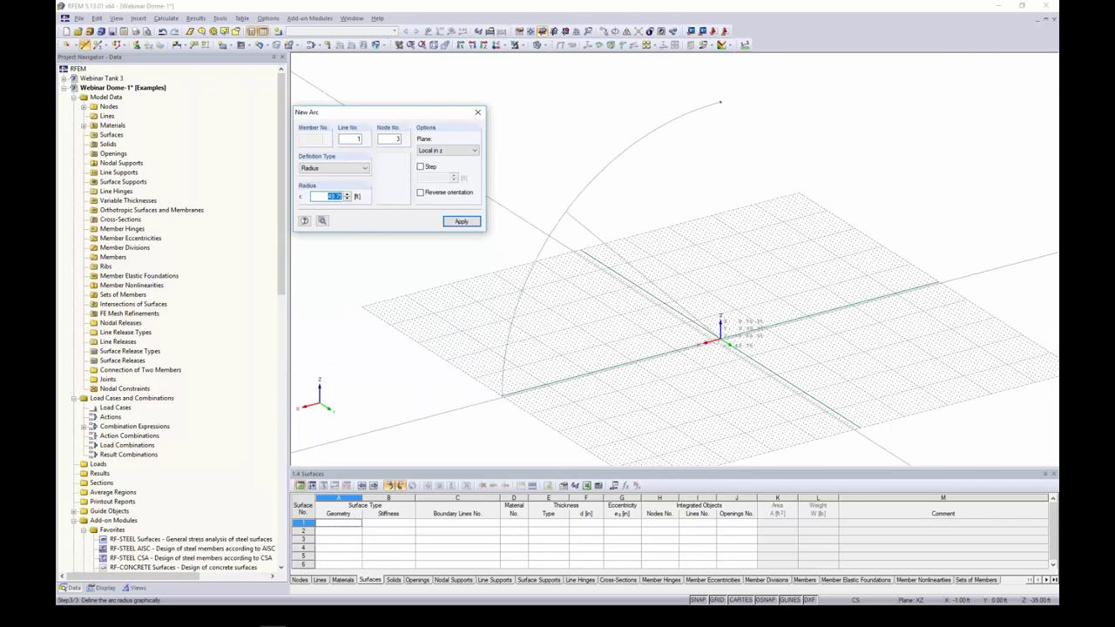
type("50")
key("Return")
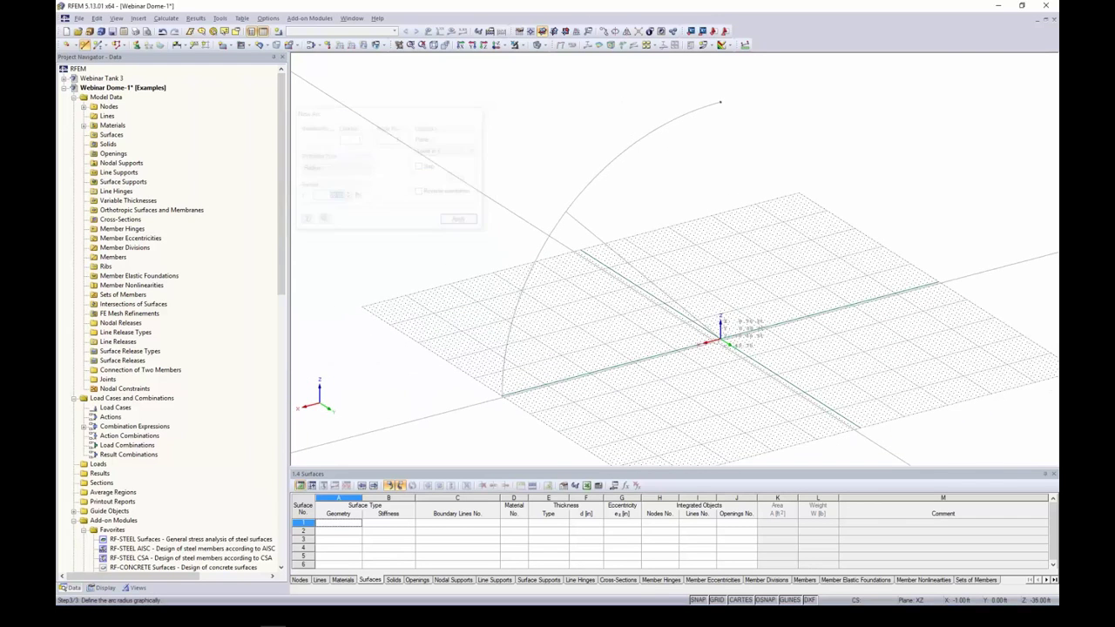
key("Escape")
Step: Rotate-copy the arc about the global Z axis with 4 copies at 90°, creating new surfaces between the selected line and its copies
middle_click_drag(640, 260, 513, 261)
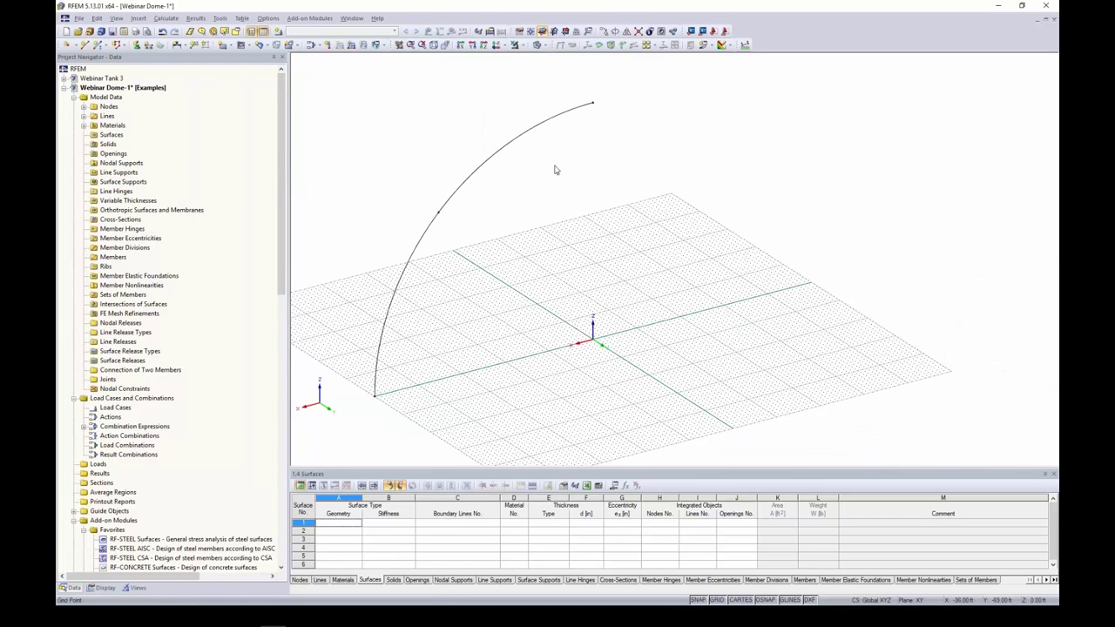
left_click_drag(558, 175, 496, 91)
left_click(615, 32)
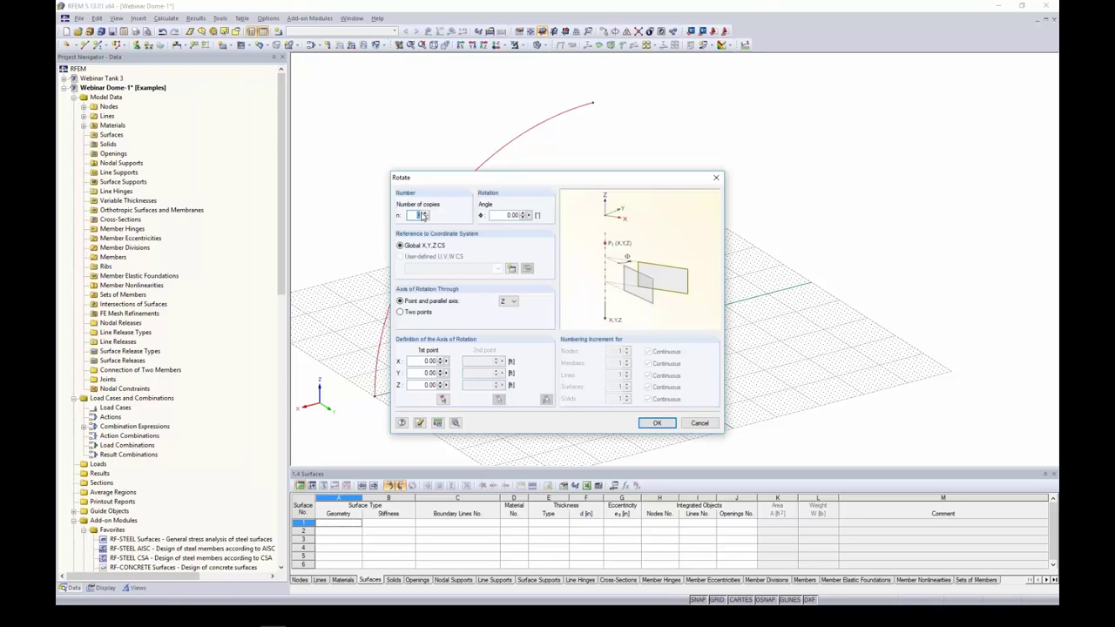
type("4")
key("Tab")
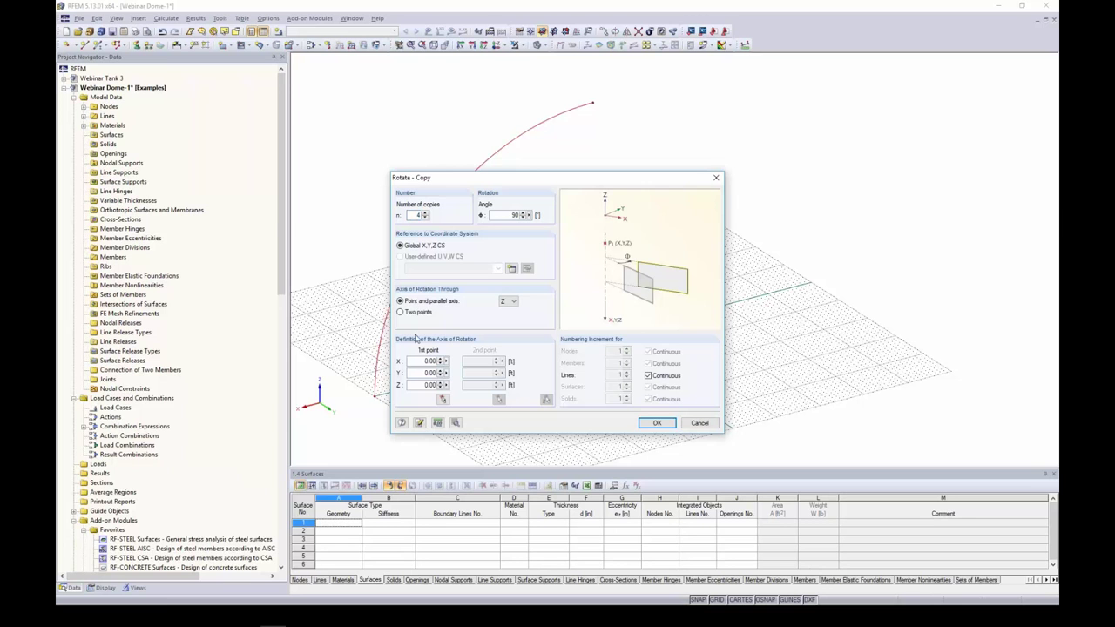
left_click(455, 424)
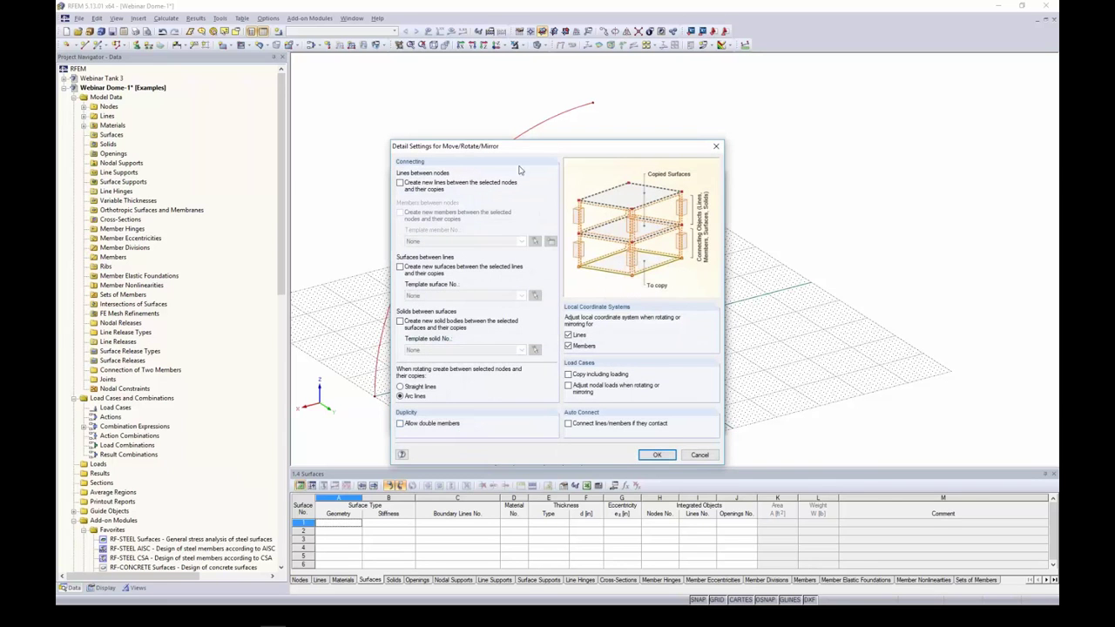
left_click_drag(524, 155, 634, 154)
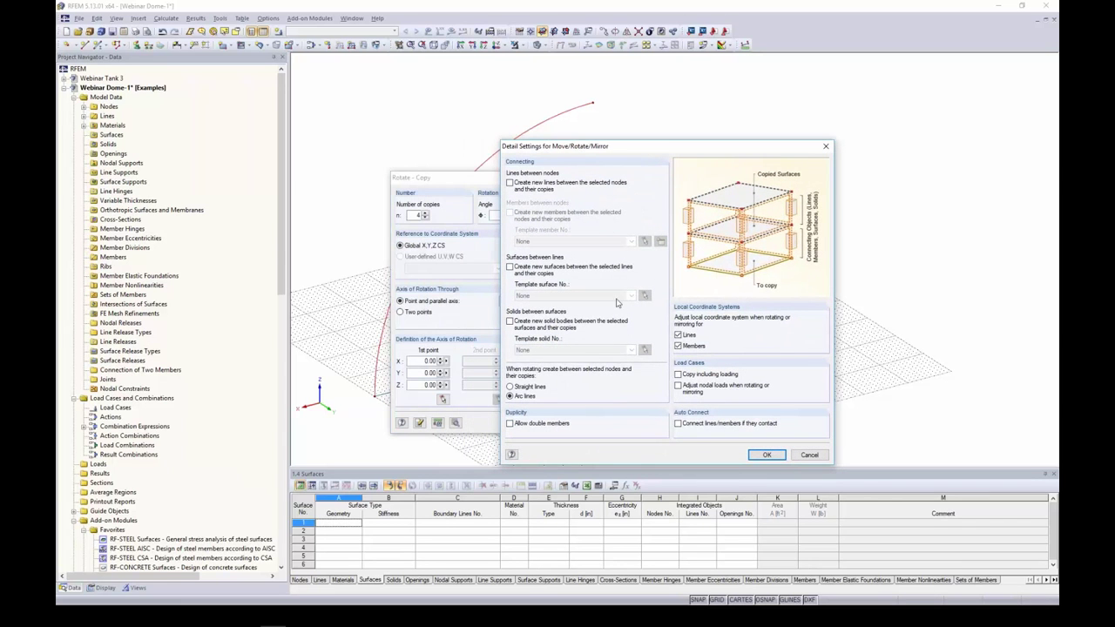
left_click(511, 268)
left_click(766, 455)
left_click(657, 422)
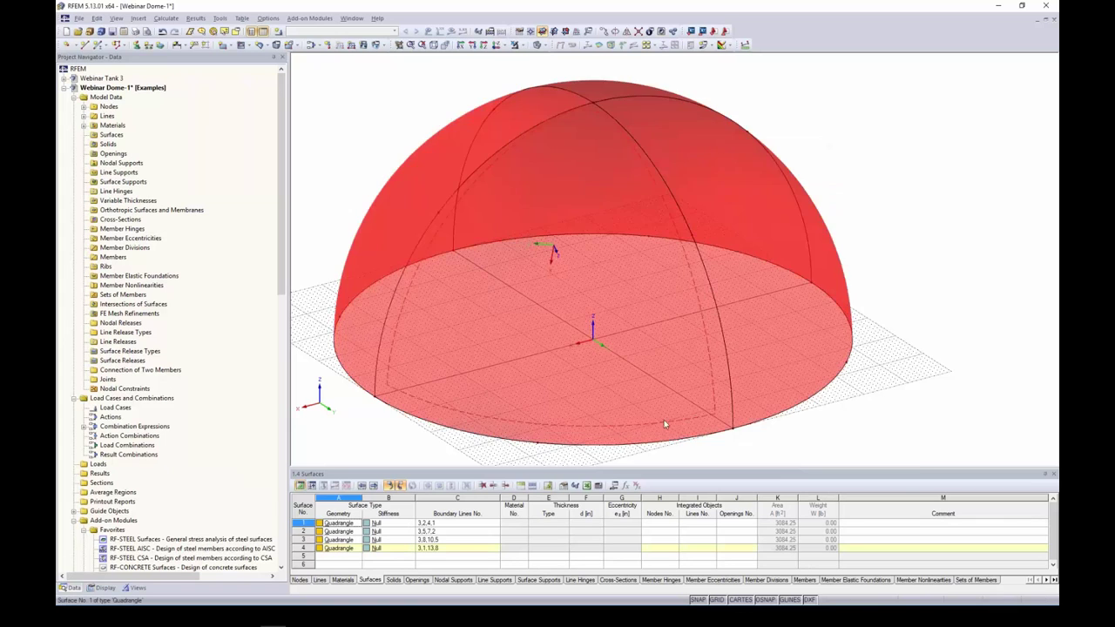
scroll(584, 339, "down", 3)
middle_click_drag(722, 392, 671, 259, "ctrl")
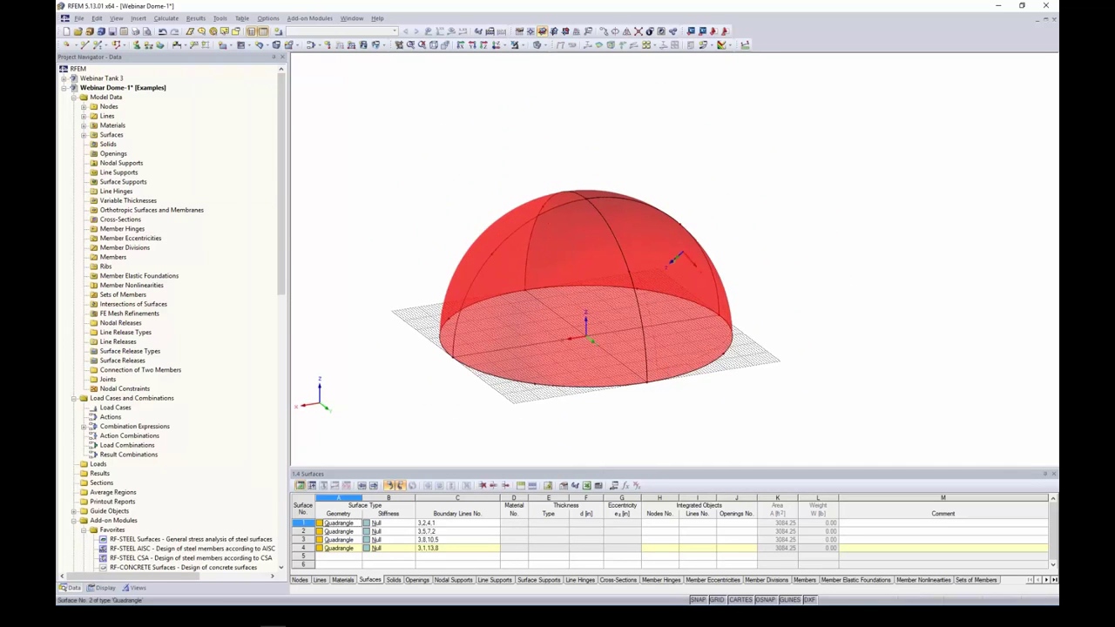
scroll(654, 416, "up", 2)
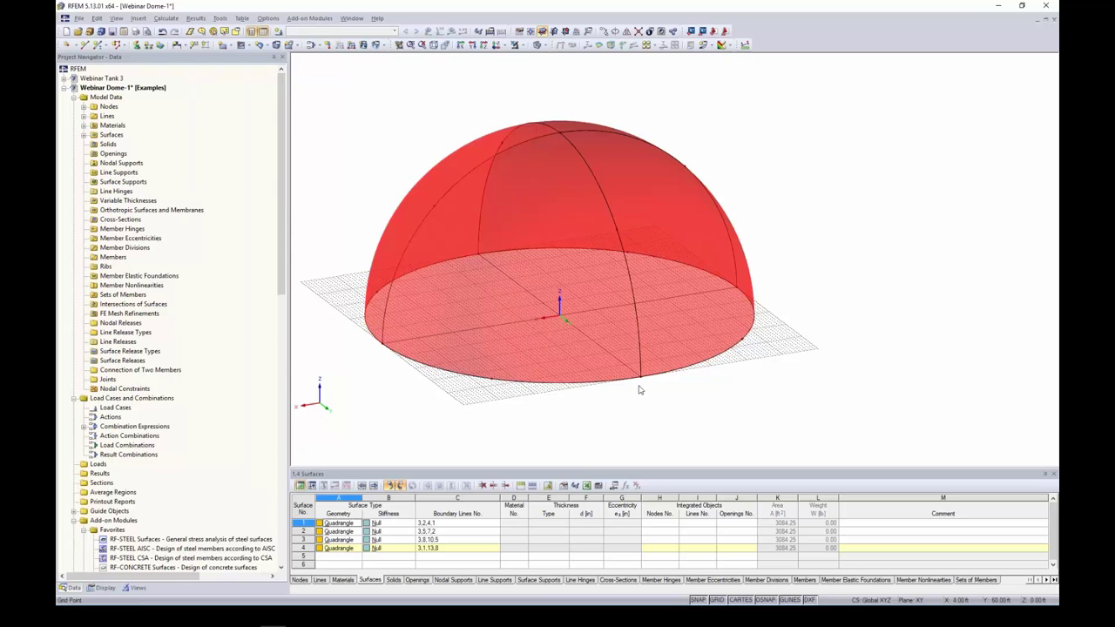
Step: Edit the four dome surfaces to Standard stiffness, with Concrete f'c = 4000 psi as material and a constant thickness of 8 in
scroll(637, 397, "down", 2)
left_click_drag(761, 281, 429, 137)
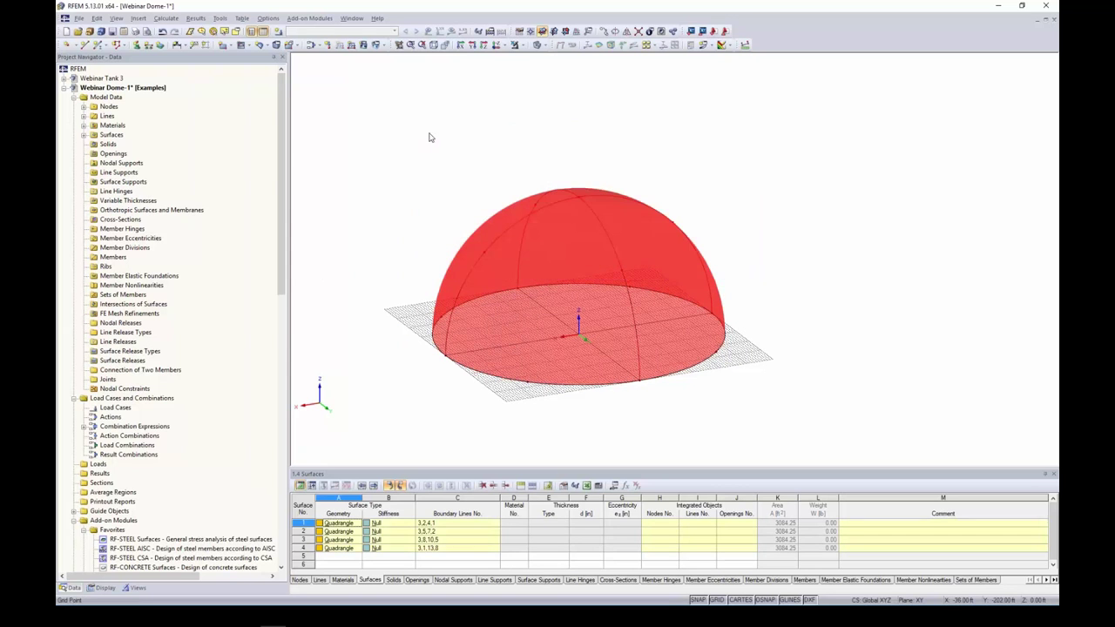
double_click(546, 228)
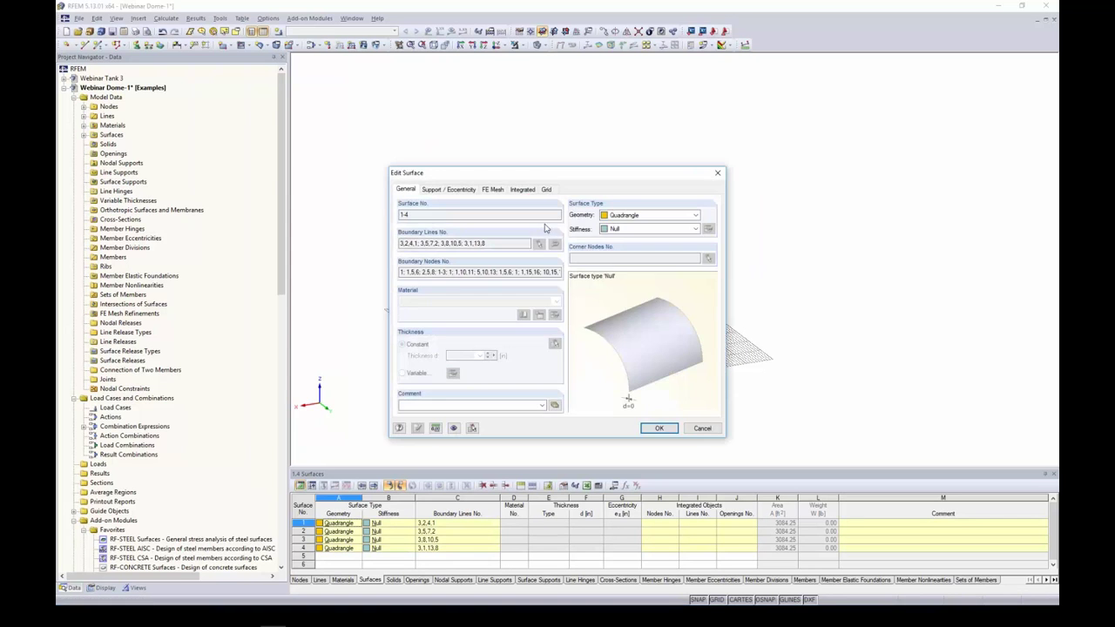
left_click(623, 229)
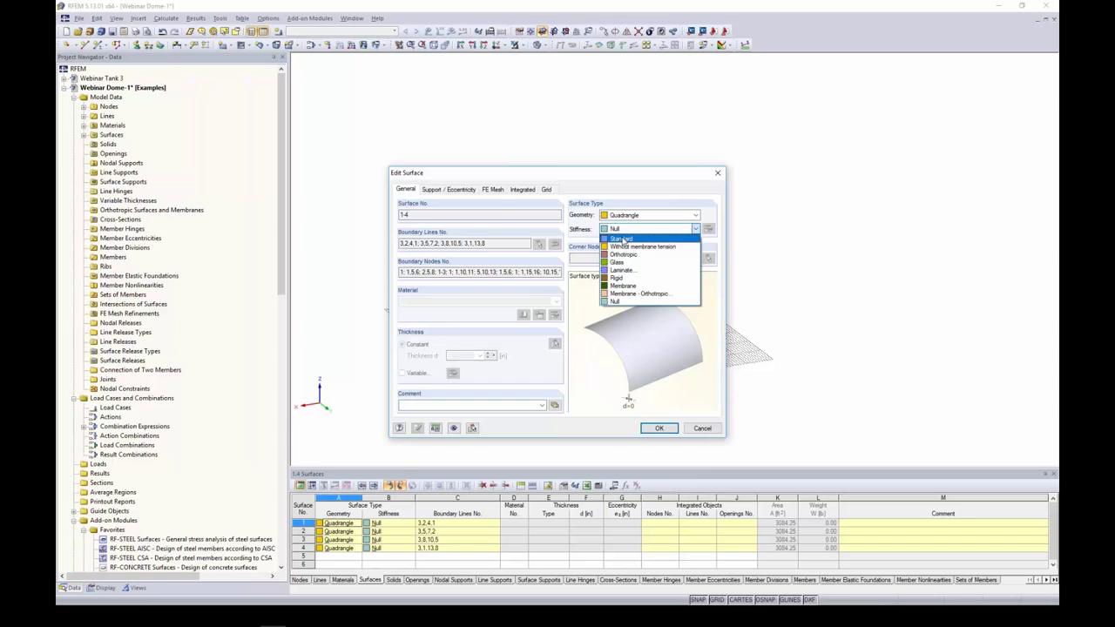
left_click(622, 240)
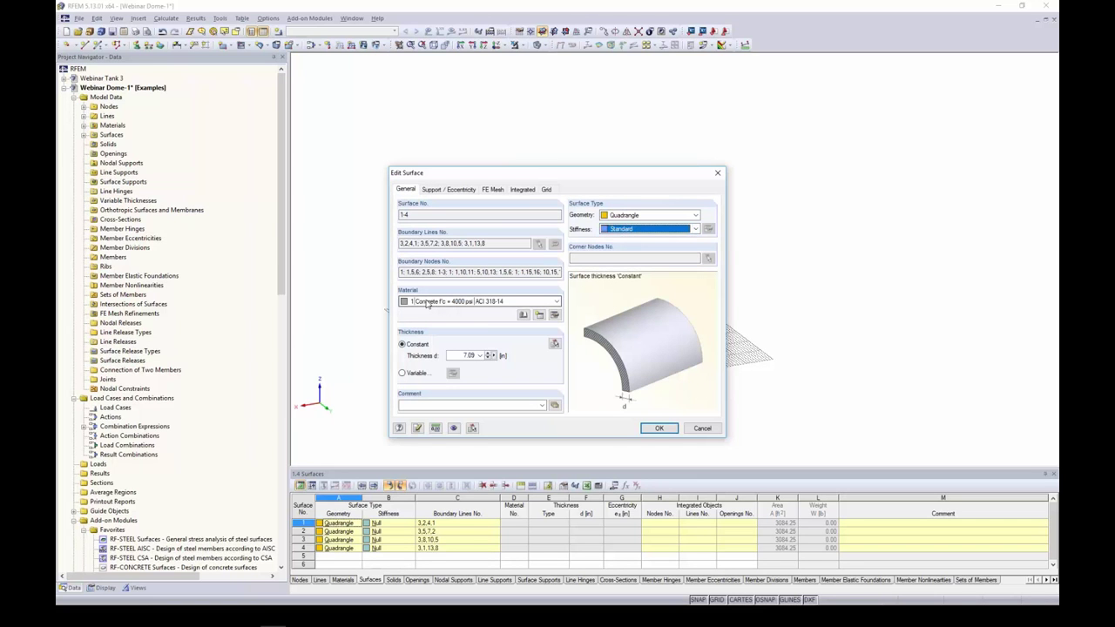
left_click(427, 302)
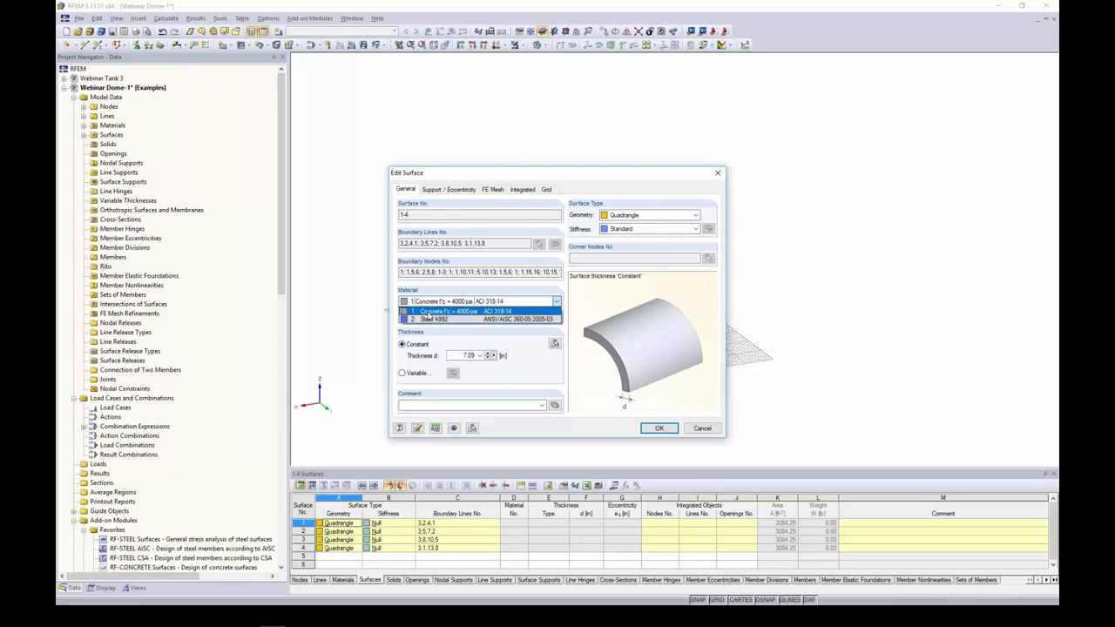
left_click(429, 312)
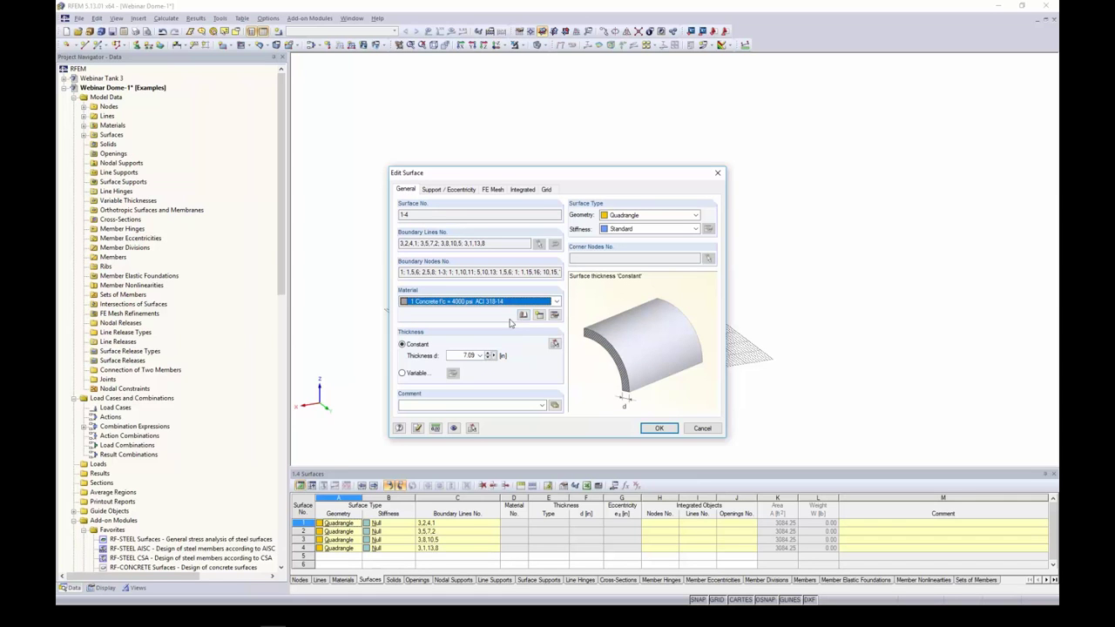
double_click(470, 356)
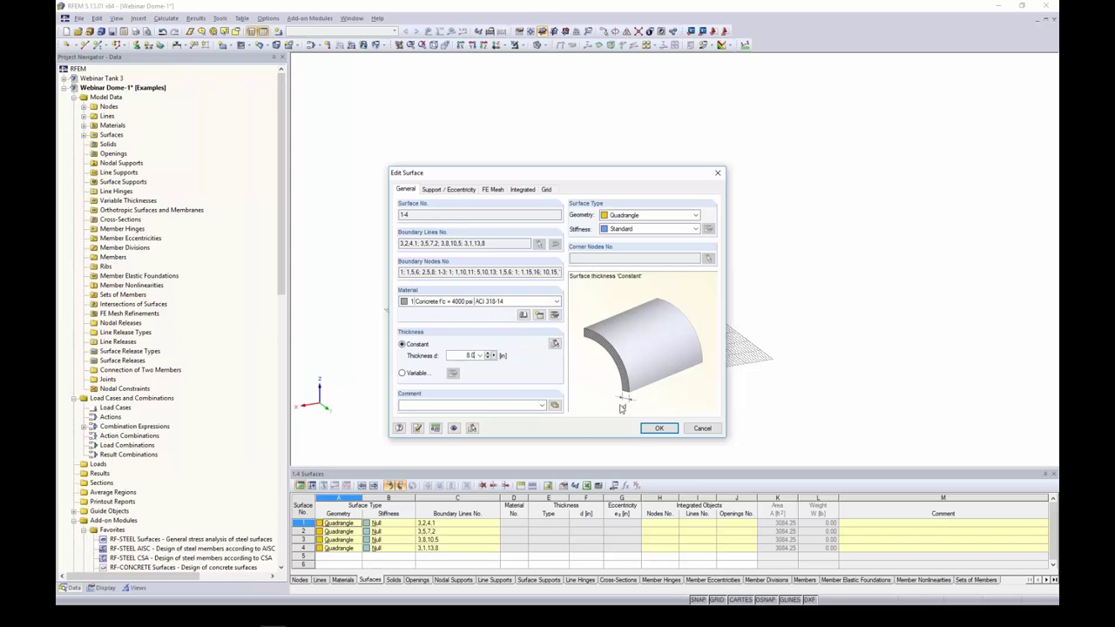
left_click(660, 428)
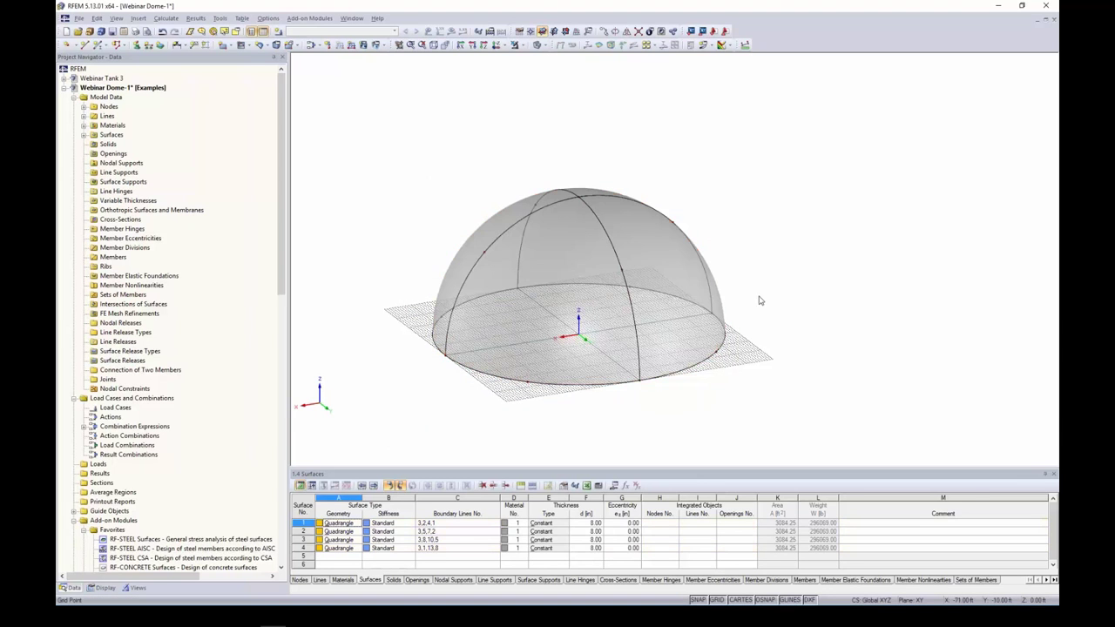
Step: Display the dome model as a wireframe and hide the work plane grid
middle_click_drag(768, 303, 761, 334, "ctrl")
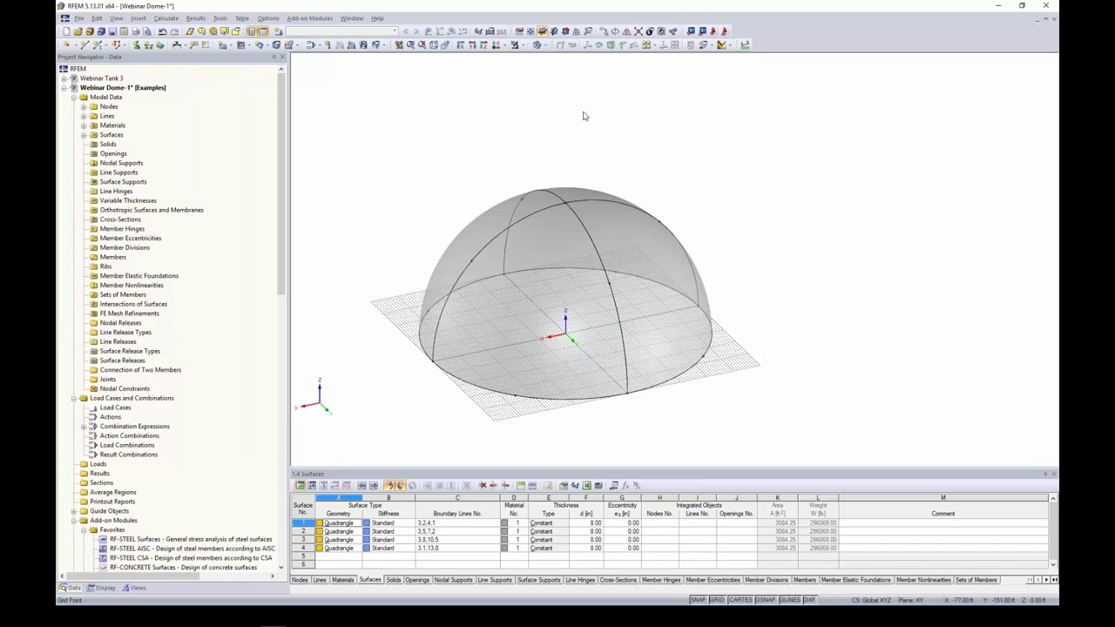
left_click(537, 44)
left_click(566, 54)
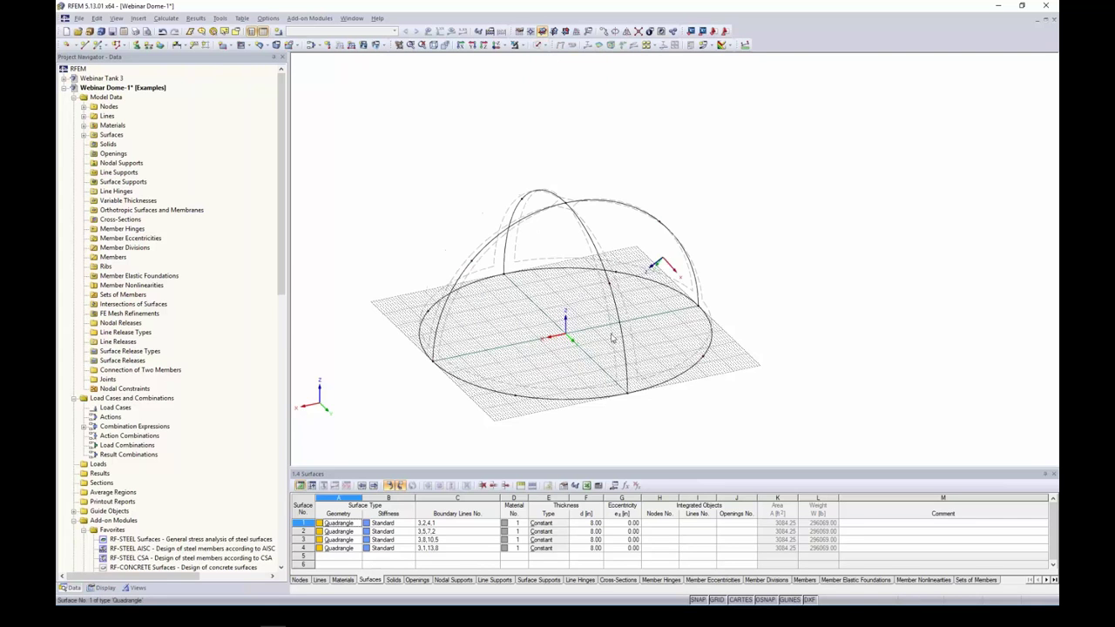
left_click(717, 599)
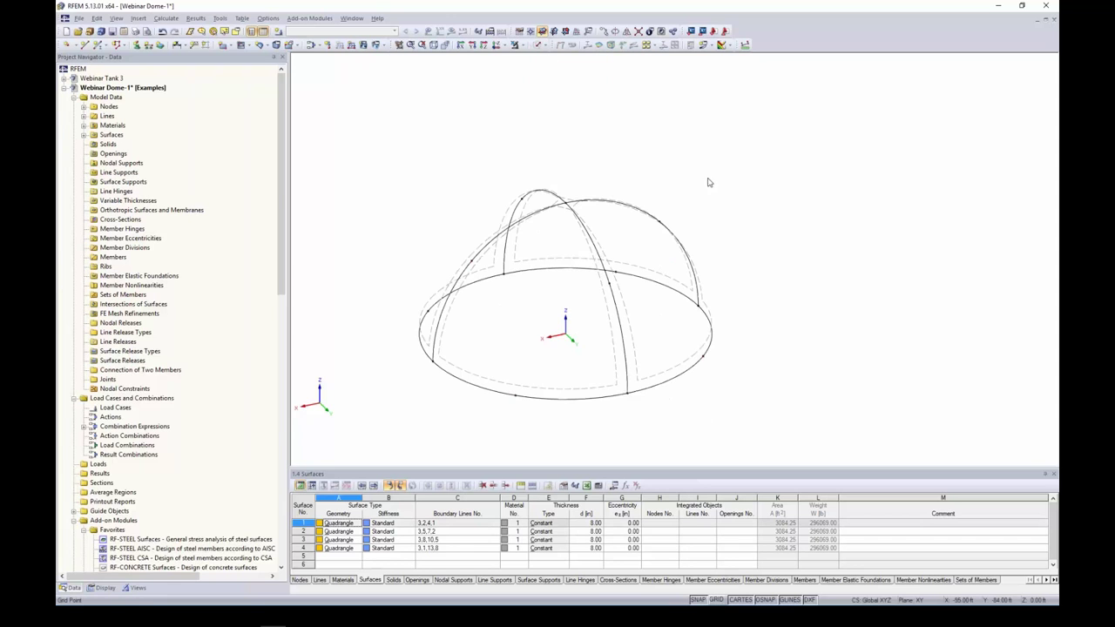
Step: Create nodes of type 'On Line' by distance on the four dome arcs, 10 ft from the line end
middle_click_drag(707, 180, 667, 154, "ctrl")
mouse_move(720, 231)
left_mouse_down()
mouse_move(522, 196)
mouse_move(491, 168)
mouse_move(439, 154)
left_mouse_up()
right_click(575, 207)
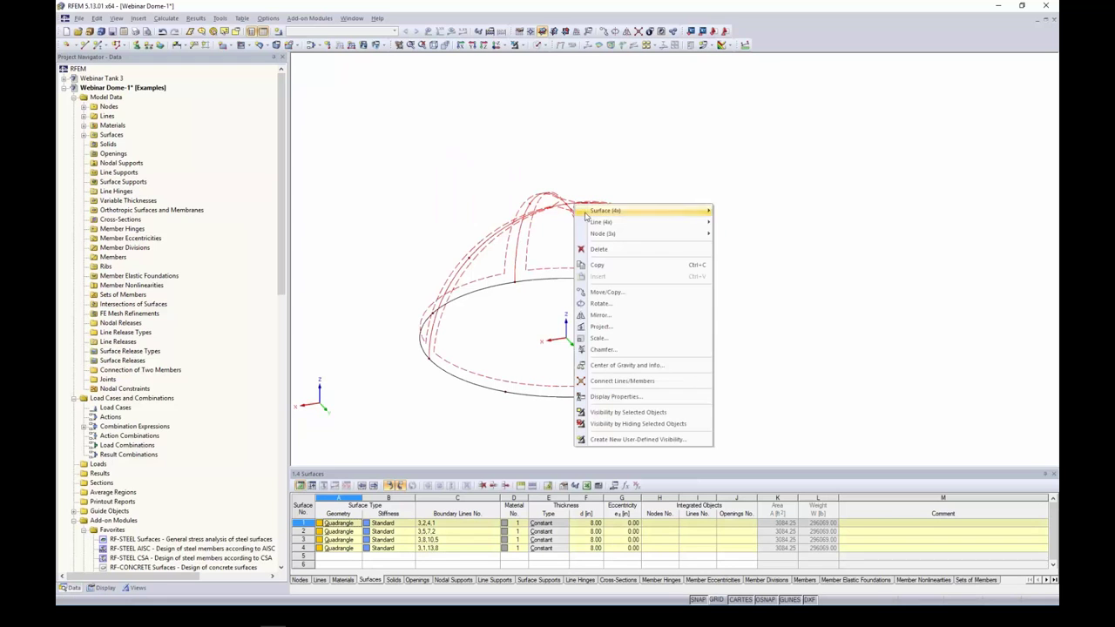
mouse_move(592, 225)
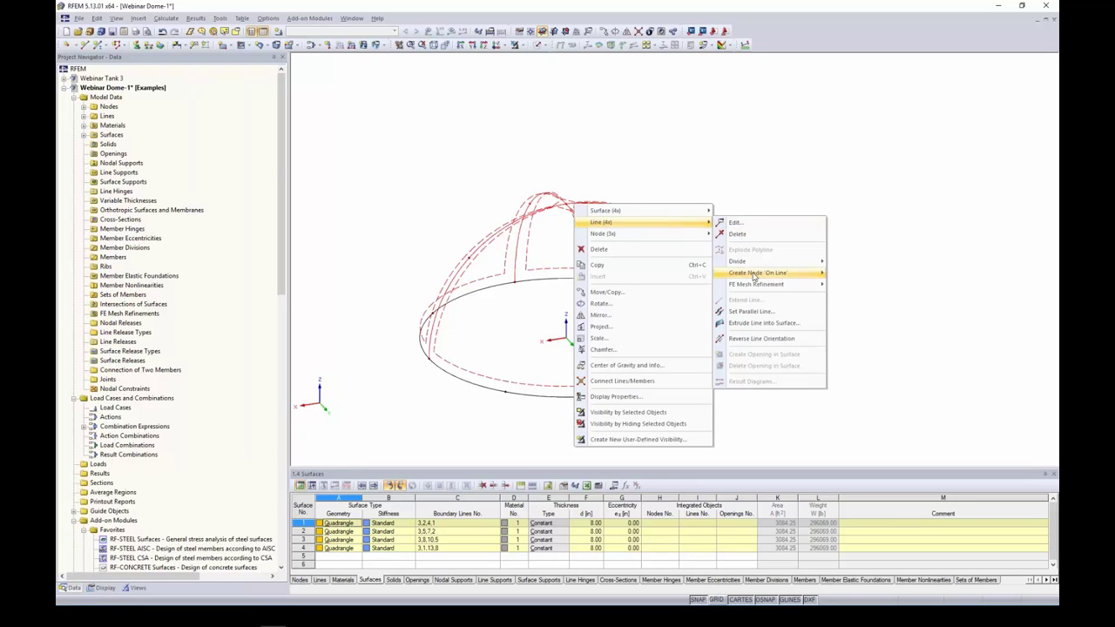
mouse_move(754, 277)
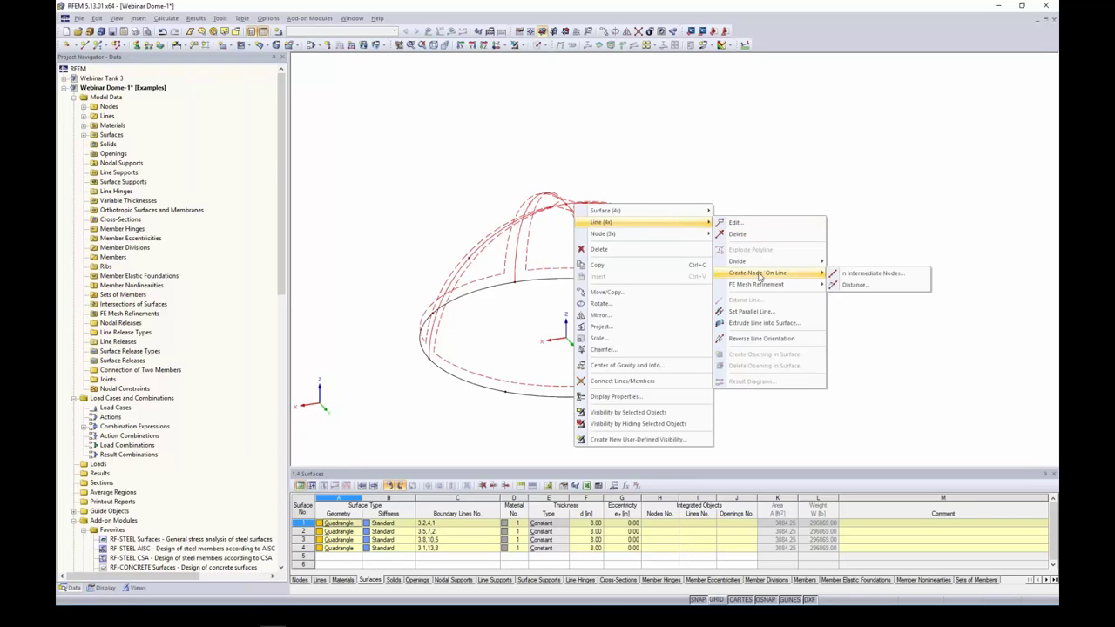
left_click(847, 287)
left_click_drag(610, 181, 824, 121)
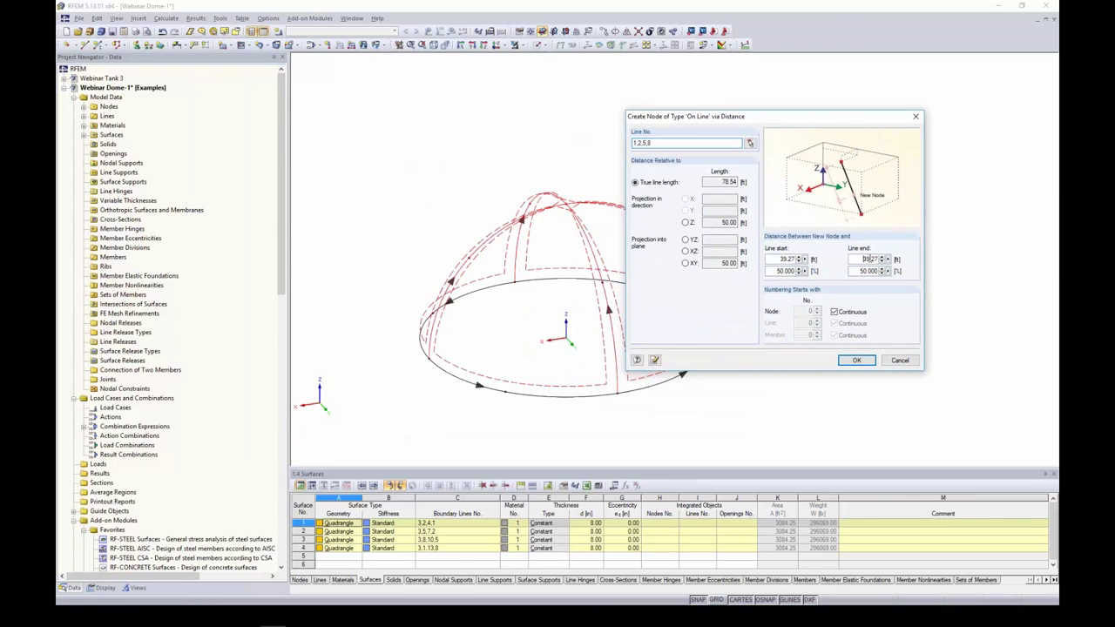
type("10")
left_click(856, 360)
scroll(608, 275, "up", 5)
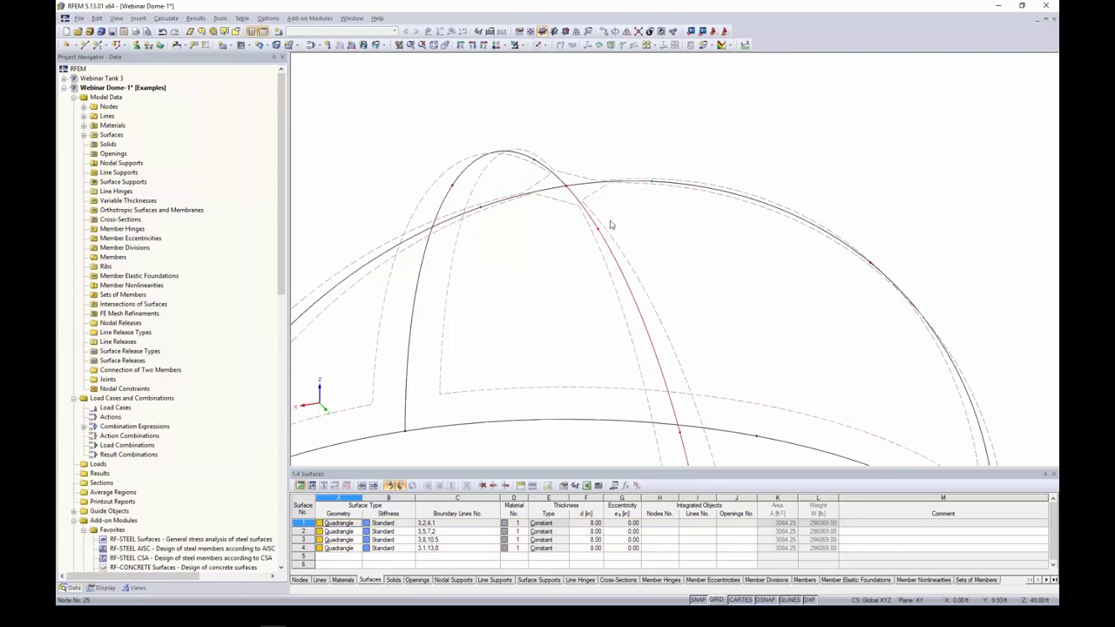
scroll(492, 225, "down", 5)
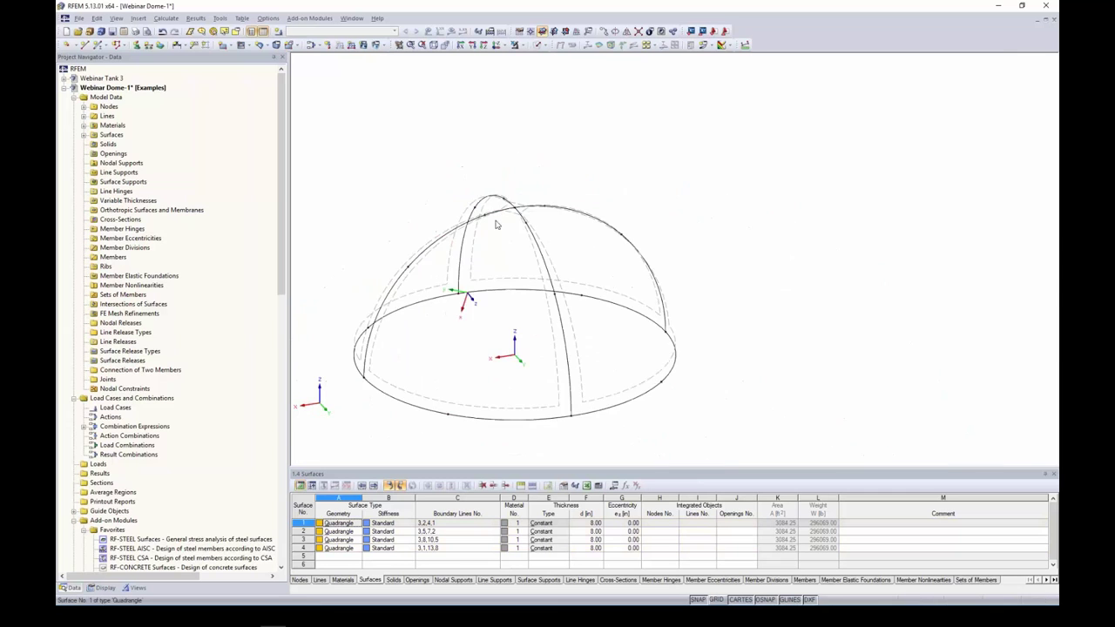
Step: Create nodes of type 'On Line' by distance on the four base circle lines, 10 ft from the line end
middle_click_drag(497, 223, 501, 176, "ctrl")
middle_click_drag(533, 247, 570, 226)
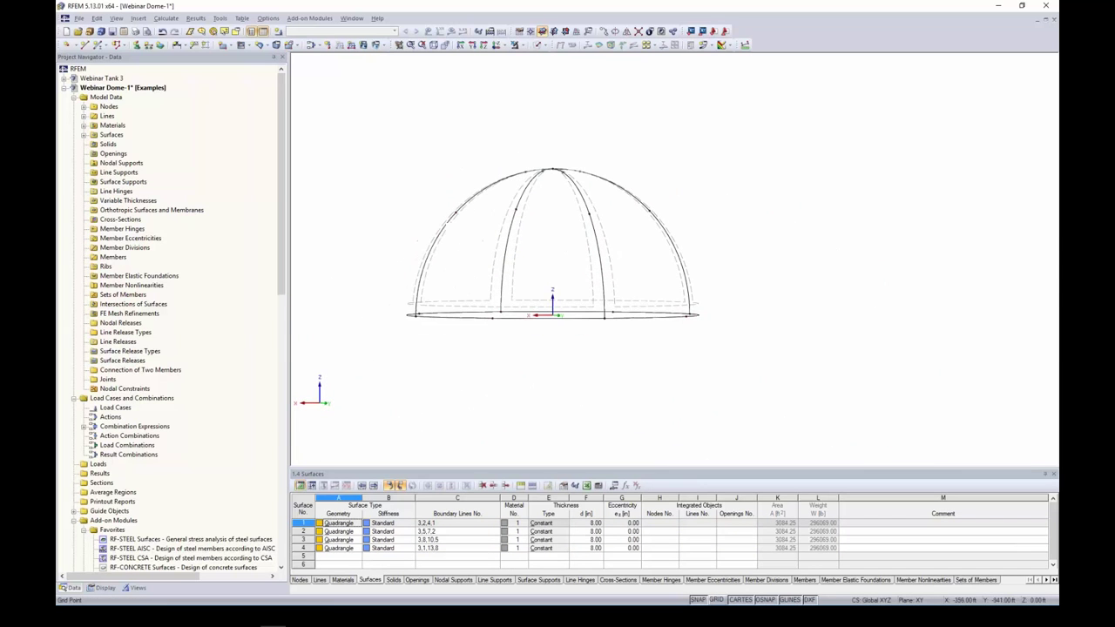
left_click_drag(383, 279, 739, 369)
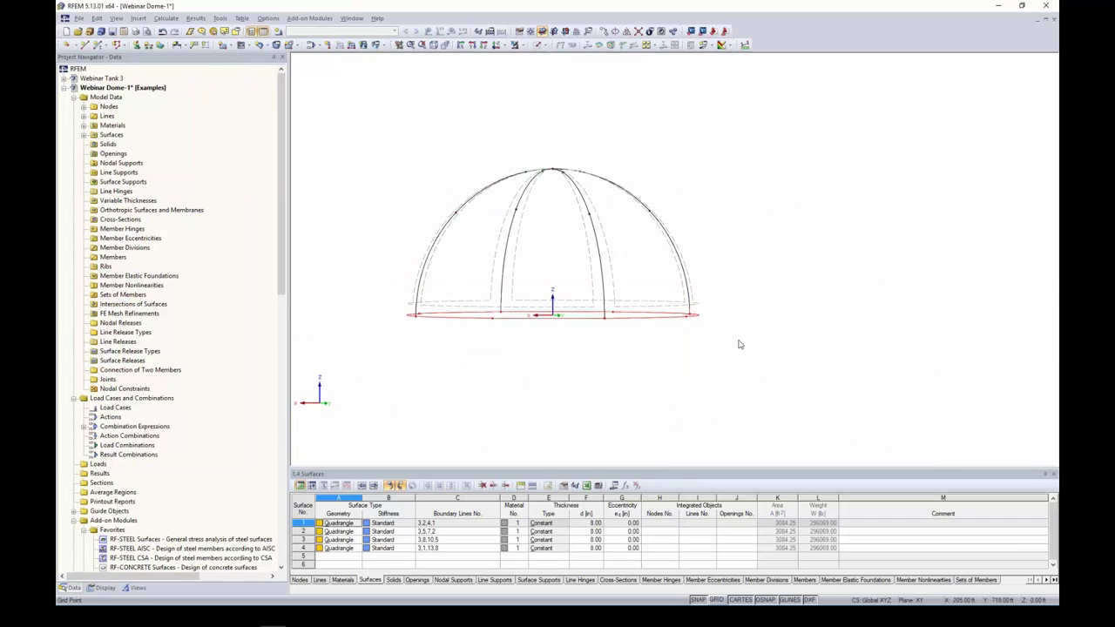
right_click(588, 323)
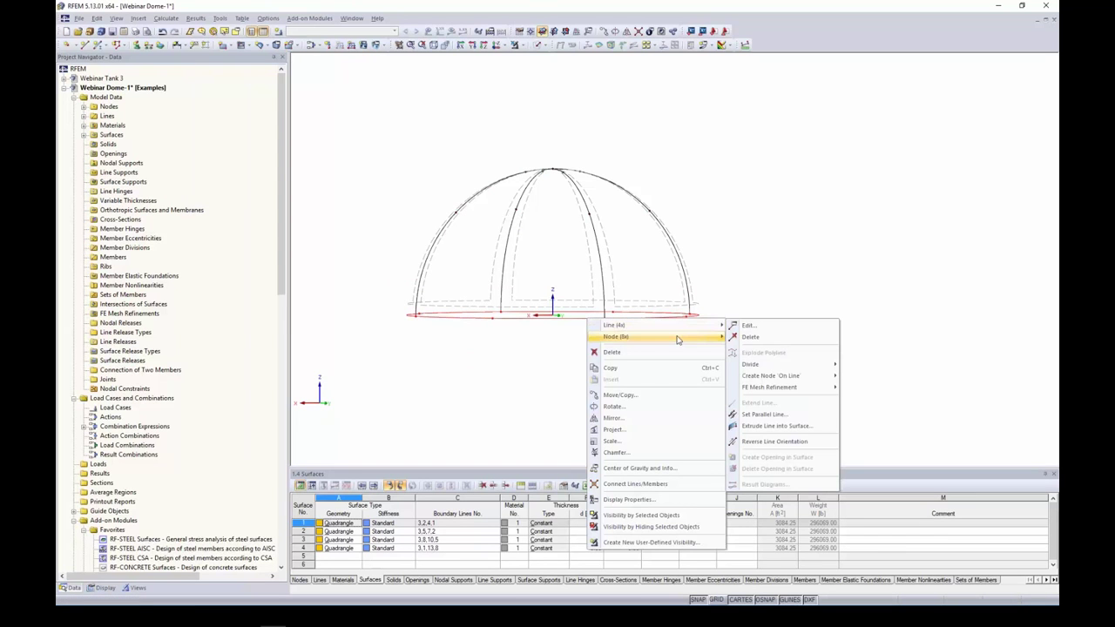
mouse_move(772, 375)
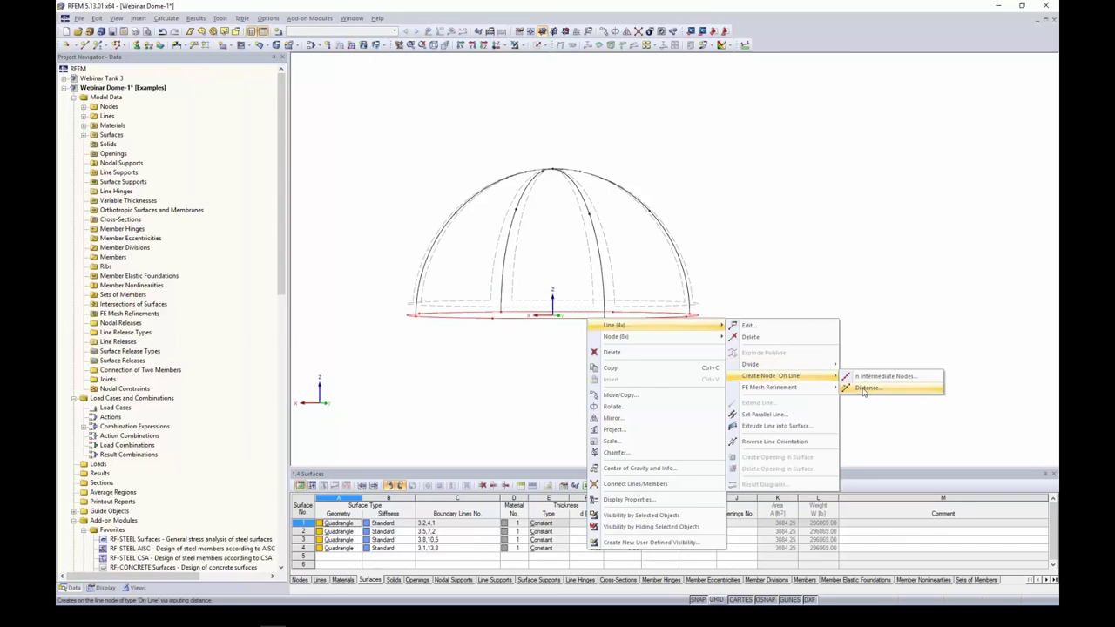
left_click(864, 390)
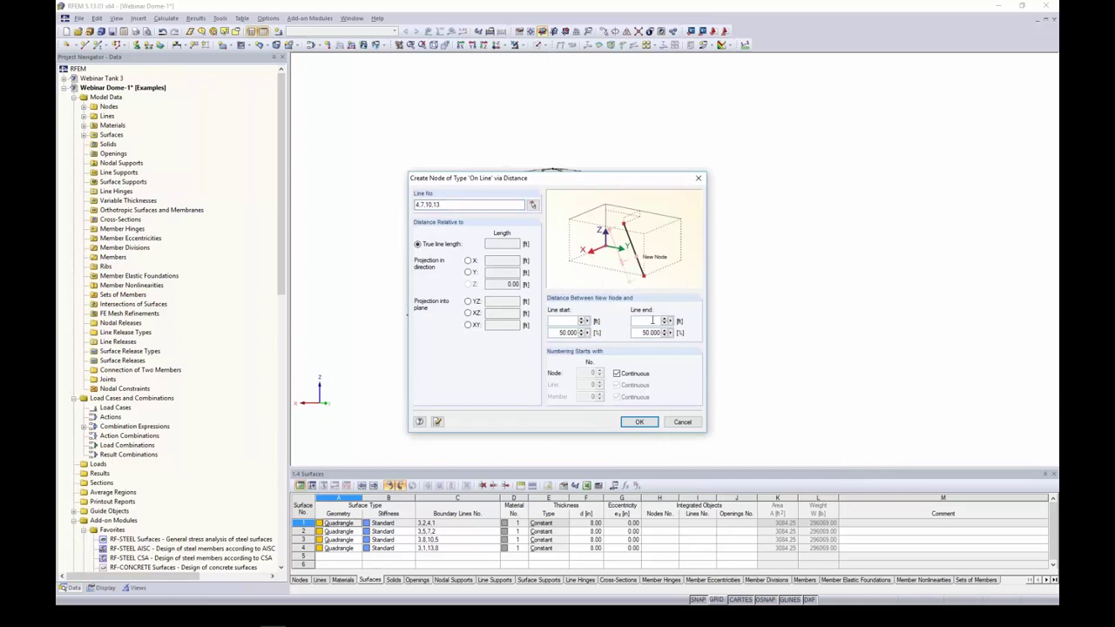
left_click(682, 422)
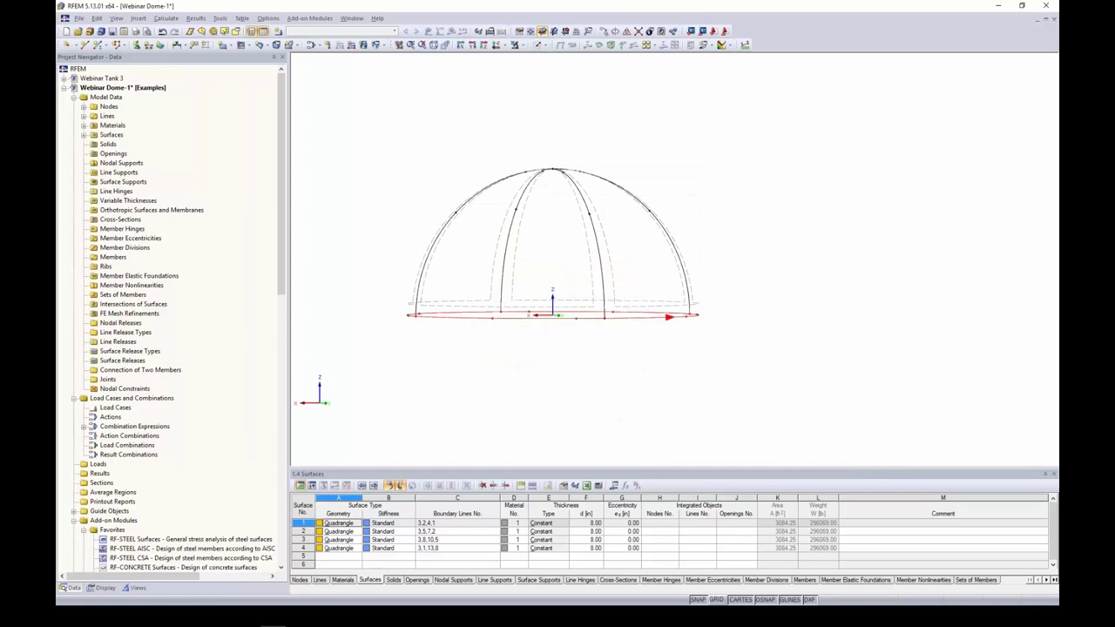
Step: Create a second set of 'On Line' nodes on the four base circle lines, 10 ft from the line start
right_click(653, 320)
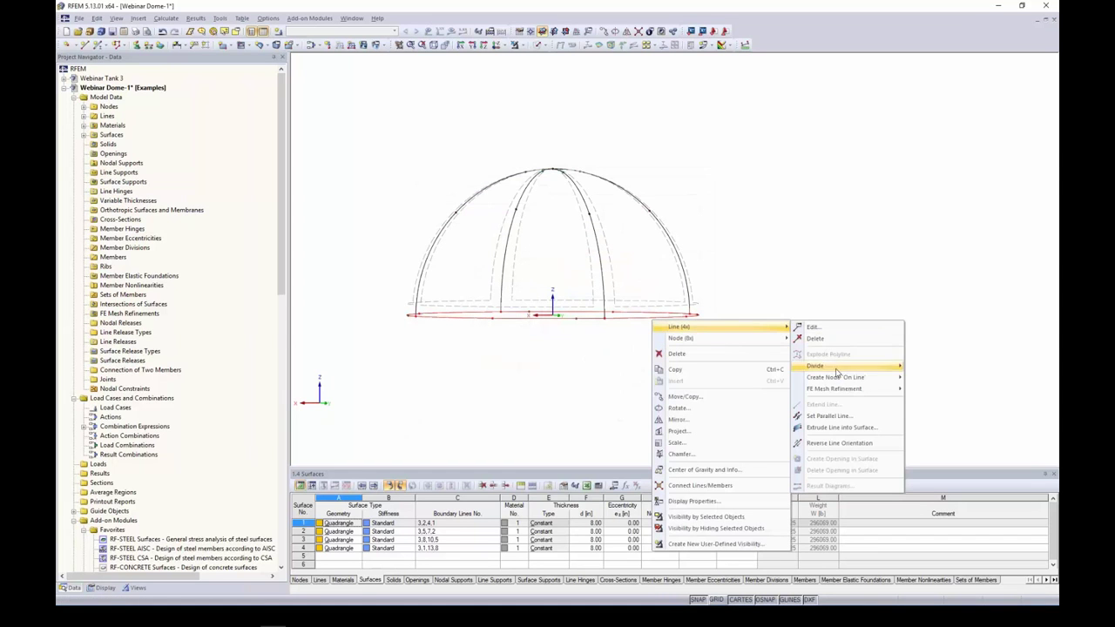
mouse_move(871, 383)
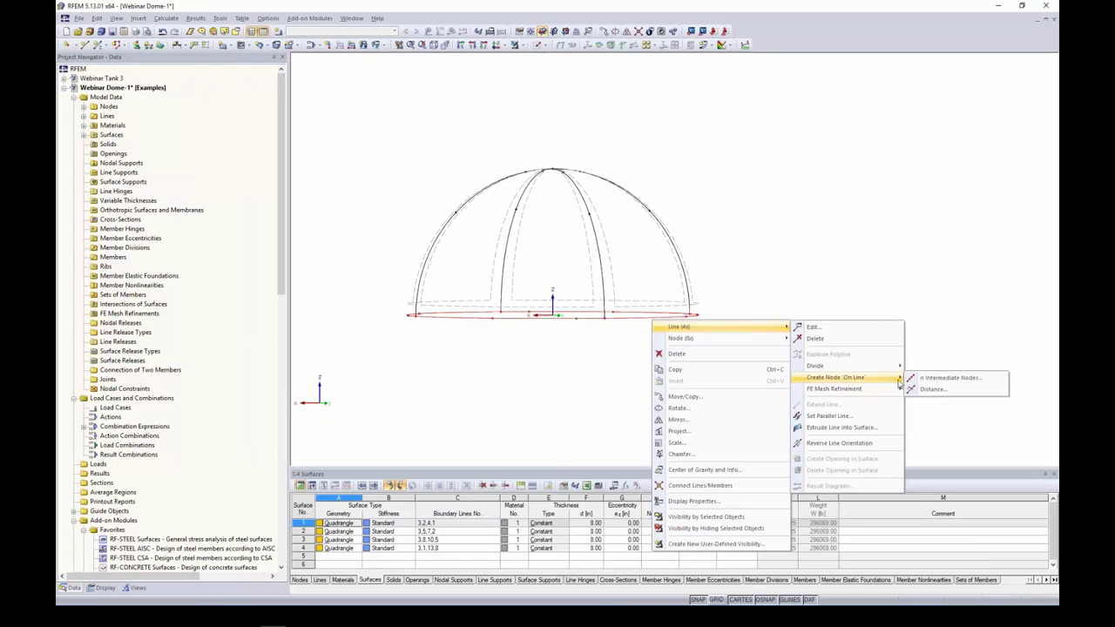
left_click(931, 389)
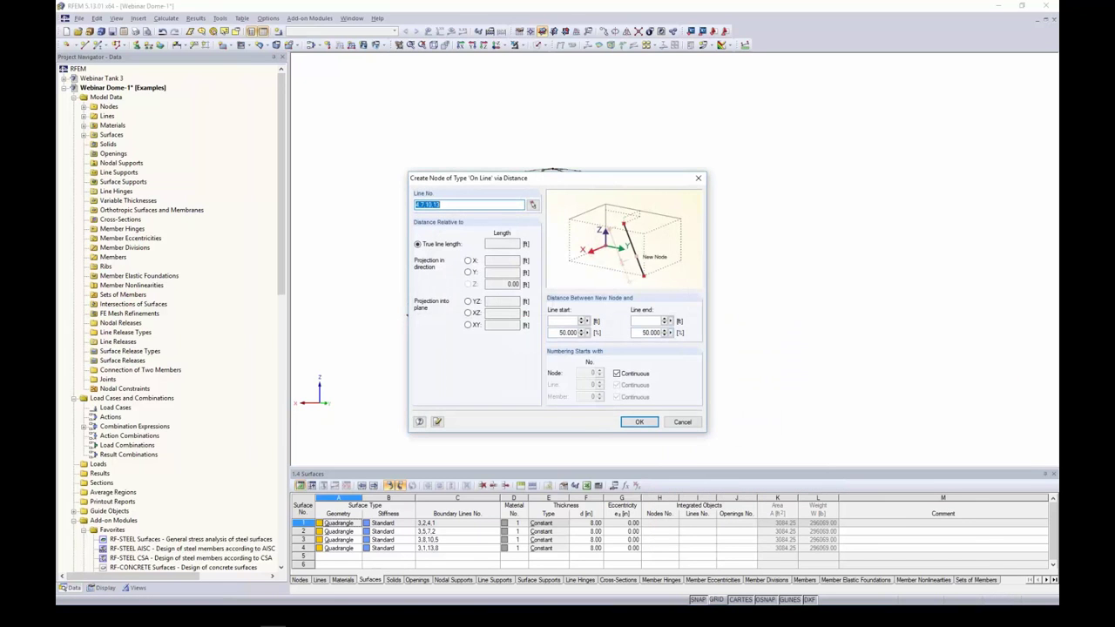
left_click(566, 319)
key("Return")
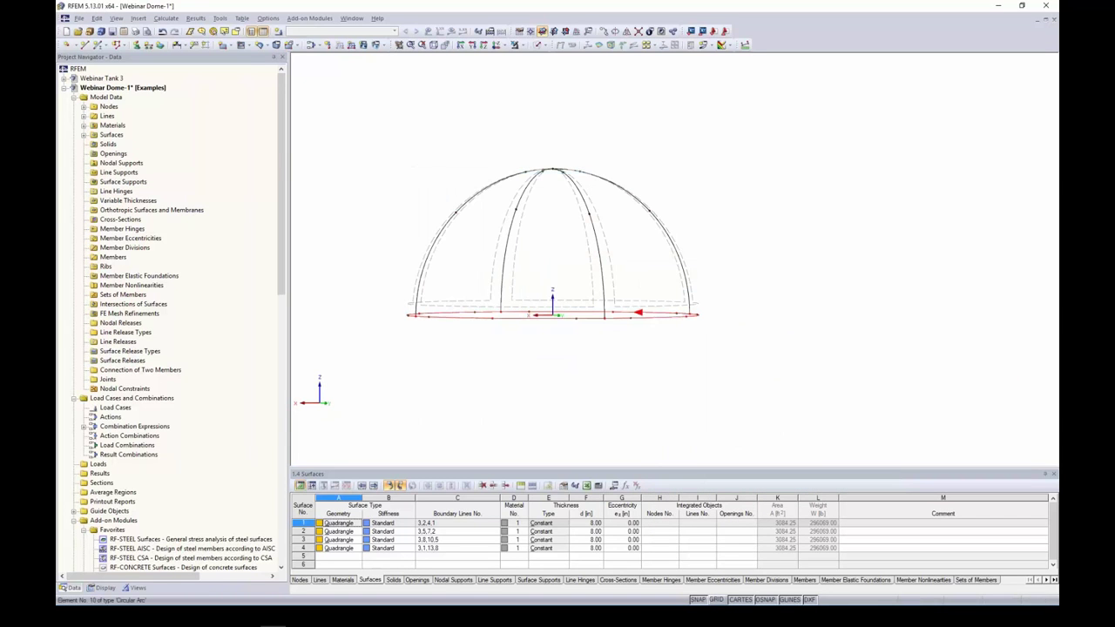
Step: Draw an arc via three nodes from the base node X 9.93, Y 49 ft through X 9.93, Z 49 ft to X 9.93, Y -49 ft
middle_click_drag(658, 196, 627, 353, "ctrl")
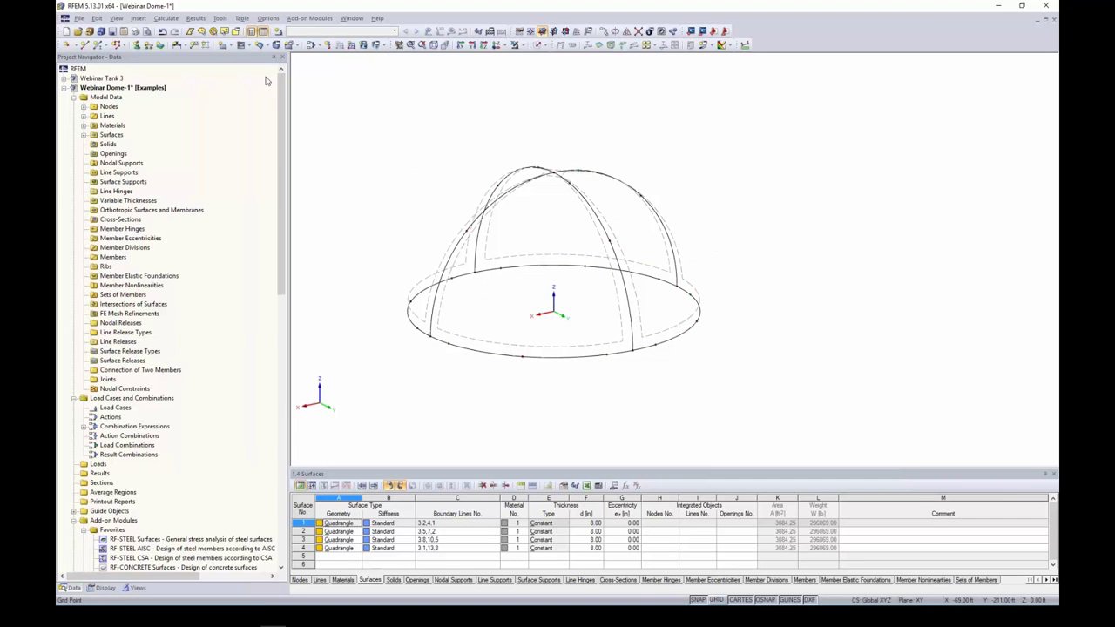
left_click(84, 45)
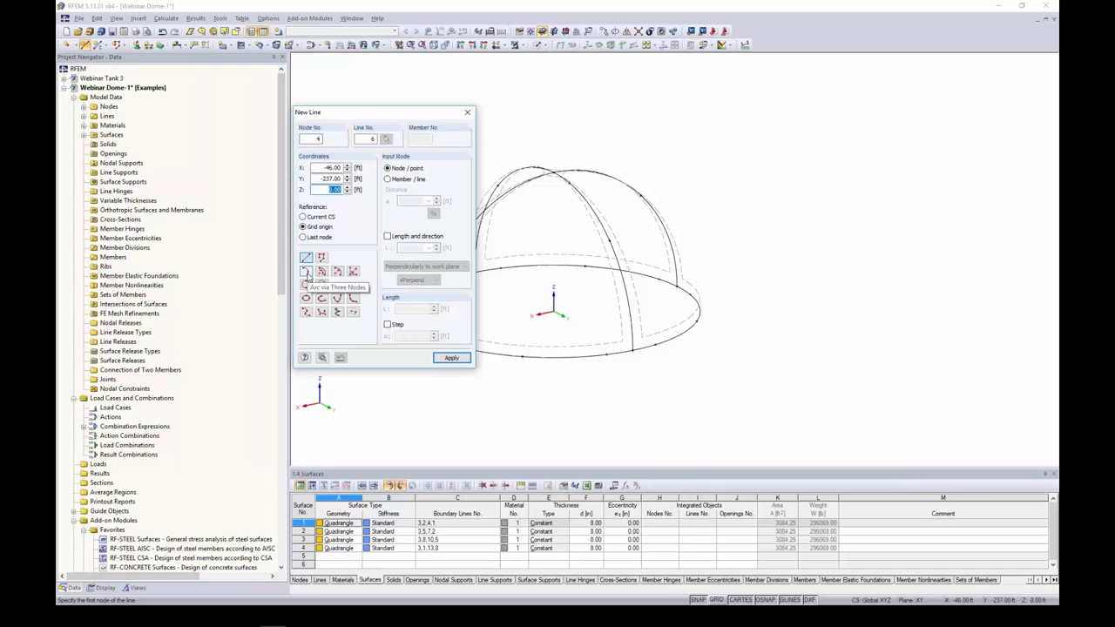
left_click(307, 273)
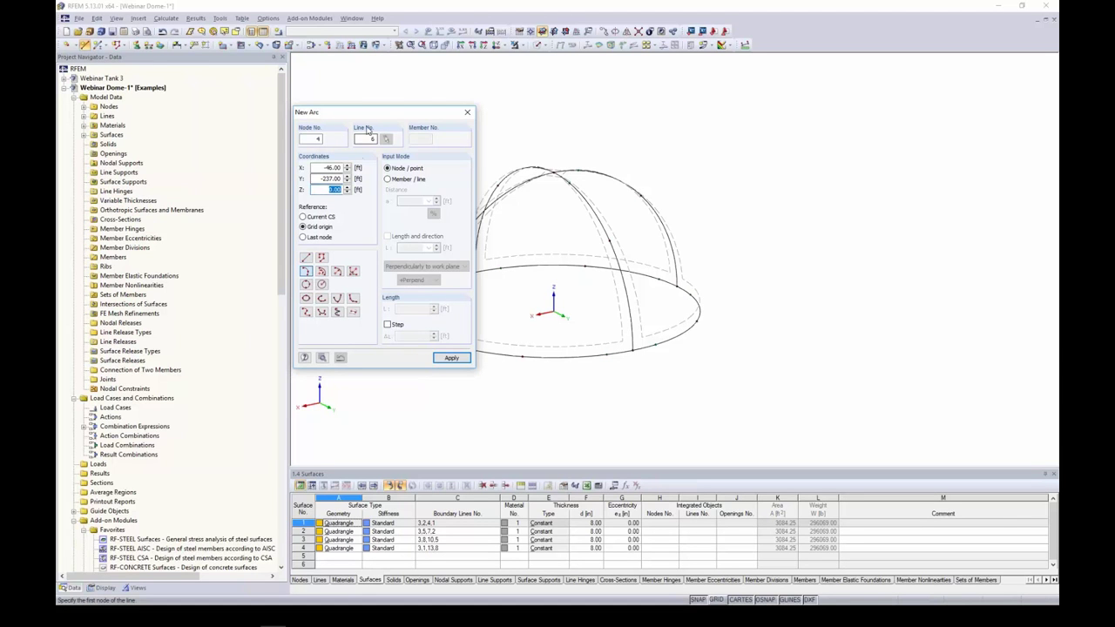
left_click_drag(360, 112, 193, 58)
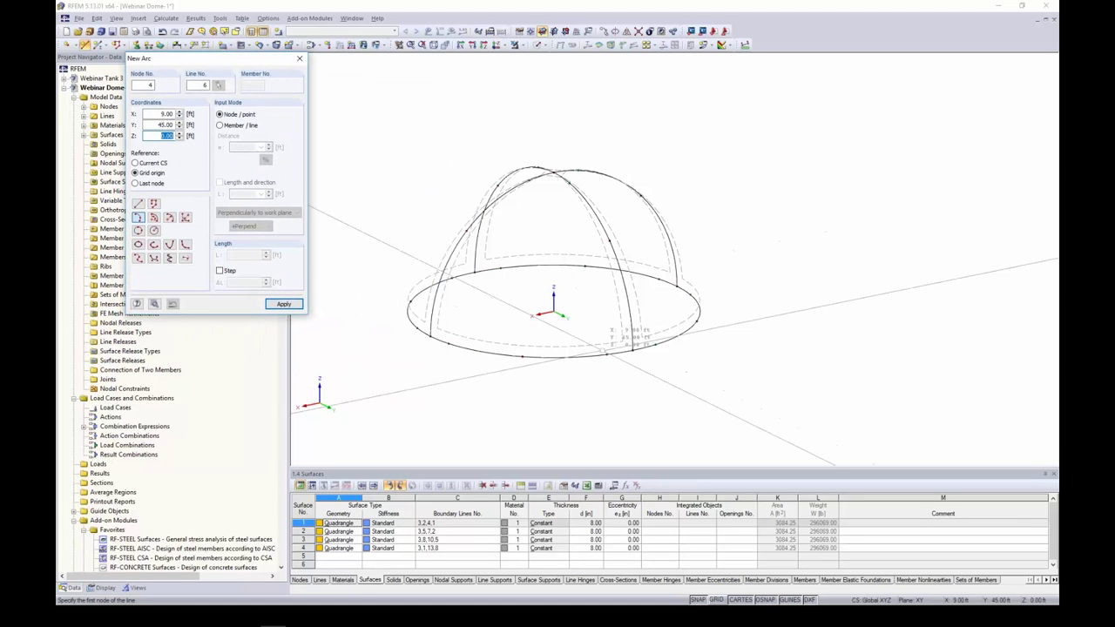
left_click(607, 355)
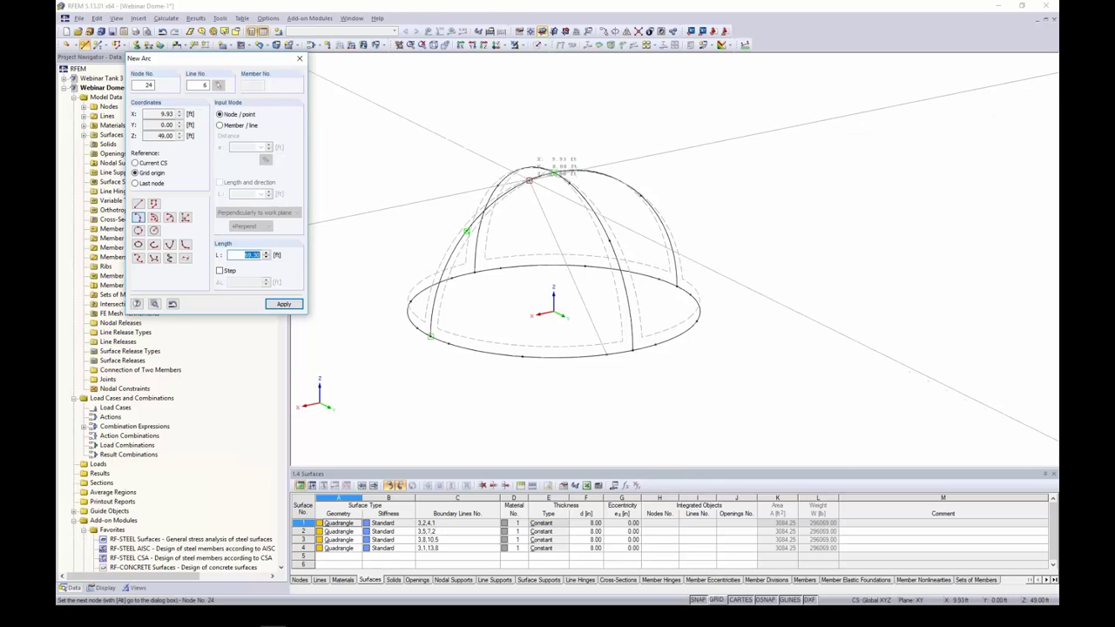
left_click(475, 272)
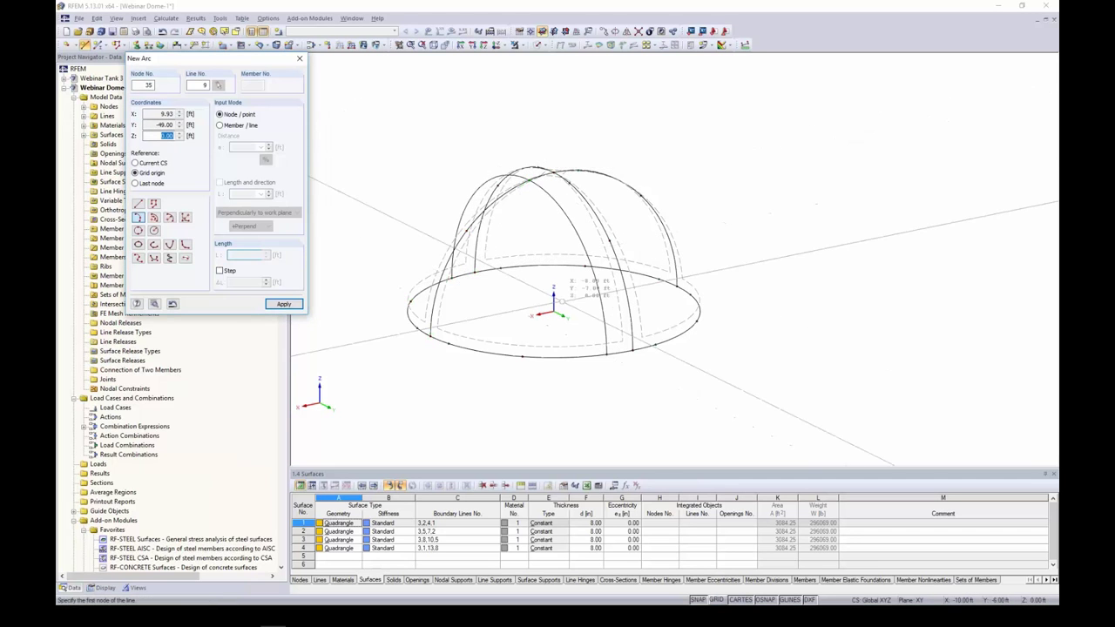
Step: Draw an arc via three nodes from the base node X -9.93, Y 49 ft over the dome to X -9.93, Y -49 ft
left_click(654, 345)
left_click(676, 286)
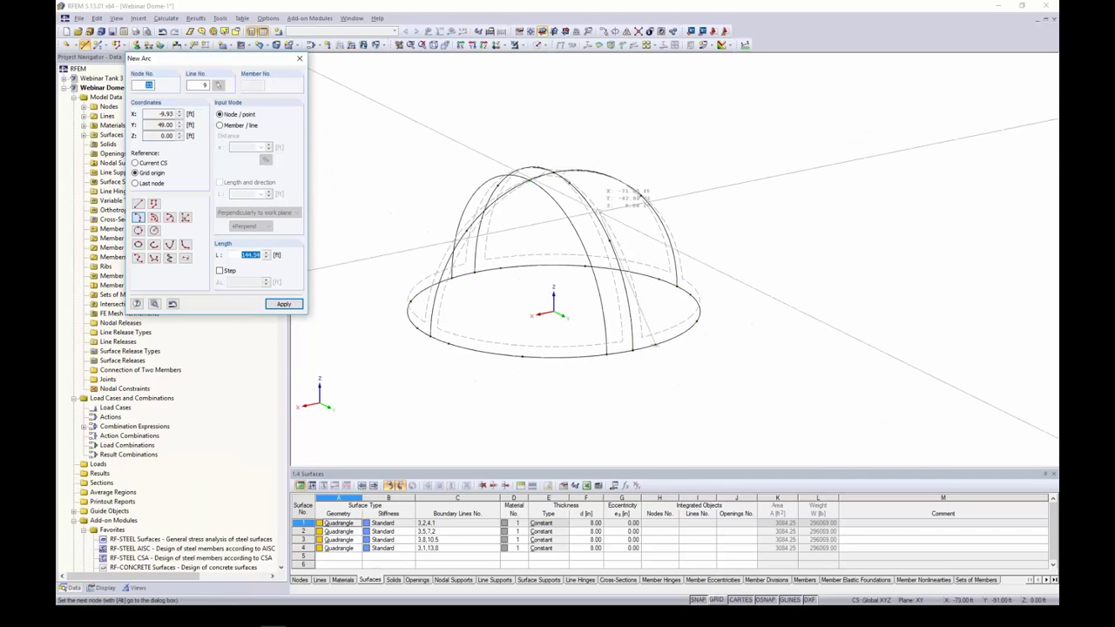
left_click(579, 170)
left_click(478, 272)
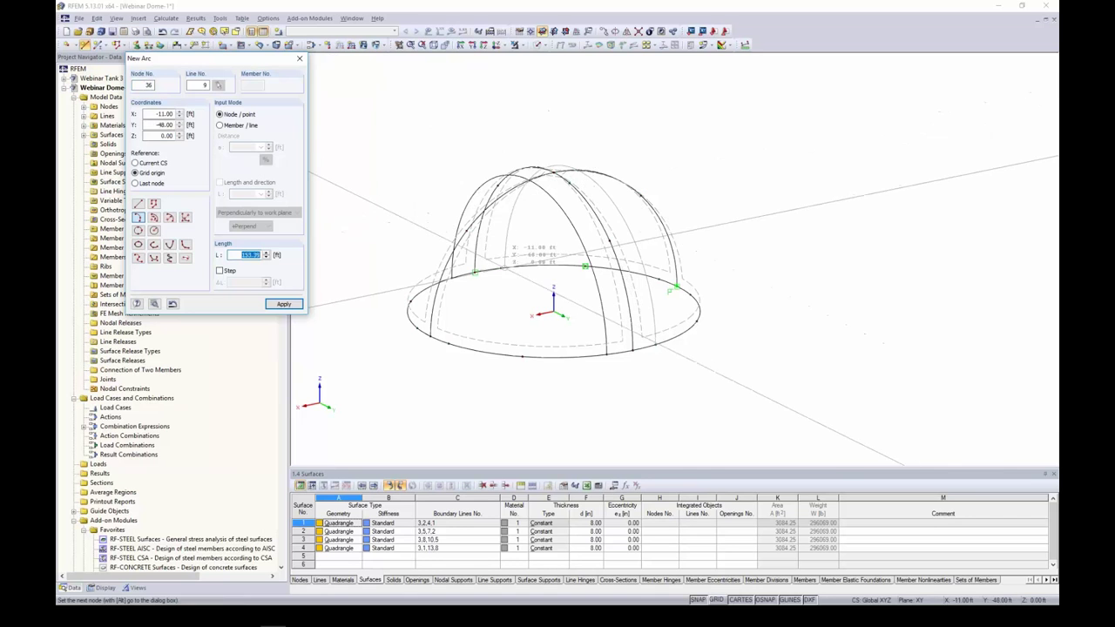
Step: Draw an arc via three nodes from the base node X 49, Y -9.93 ft through Y -9.93, Z 49 ft to X -49, Y -9.93 ft
left_click(418, 328)
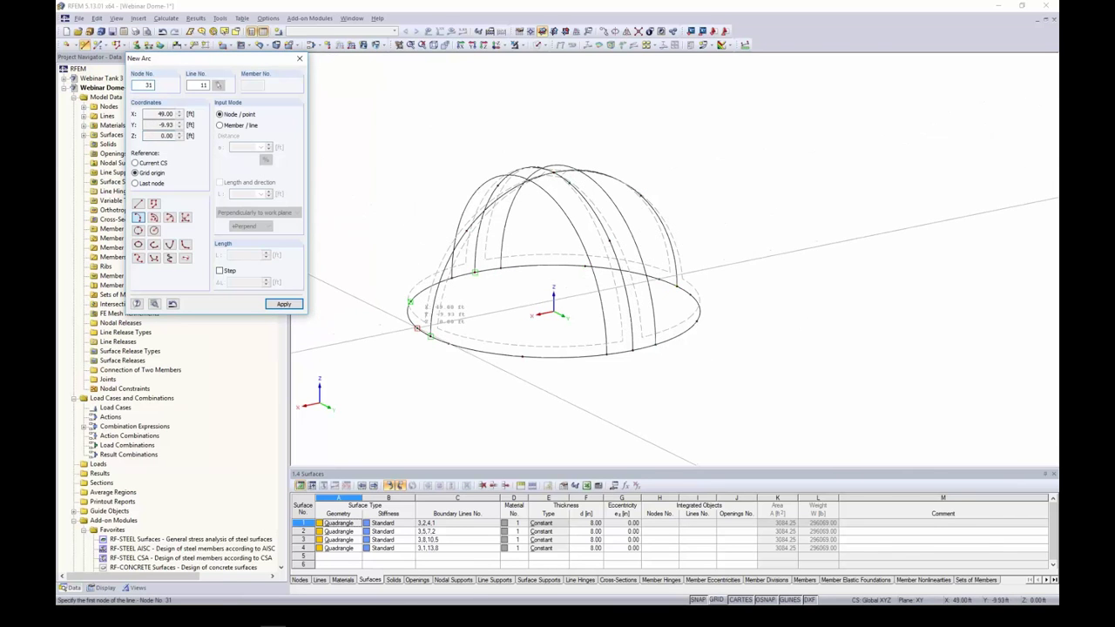
middle_click_drag(482, 312, 610, 262)
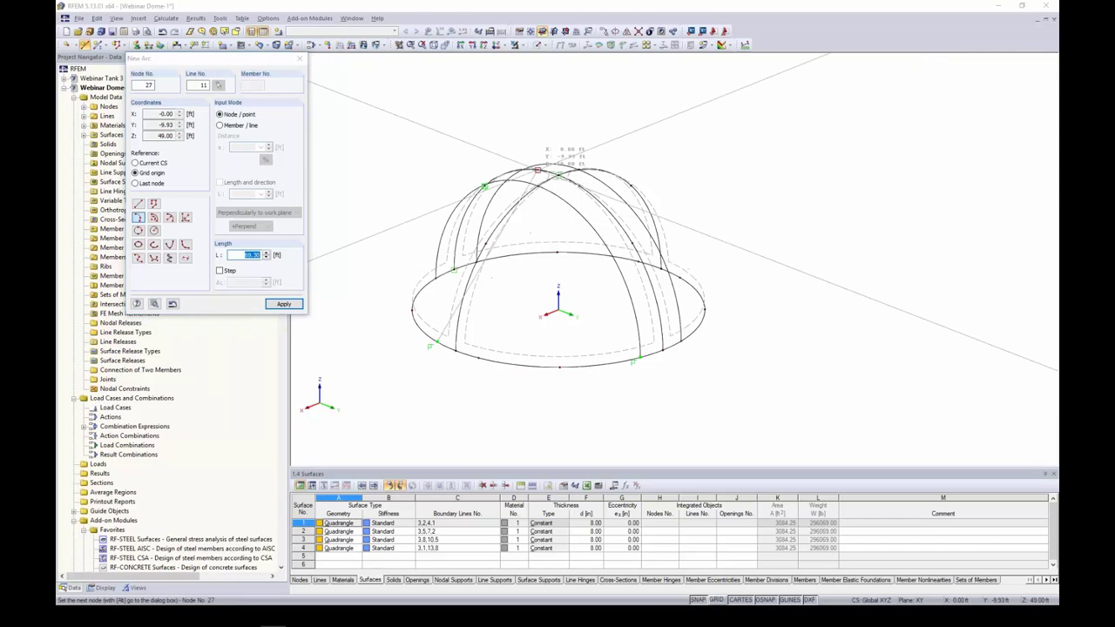
left_click(639, 261)
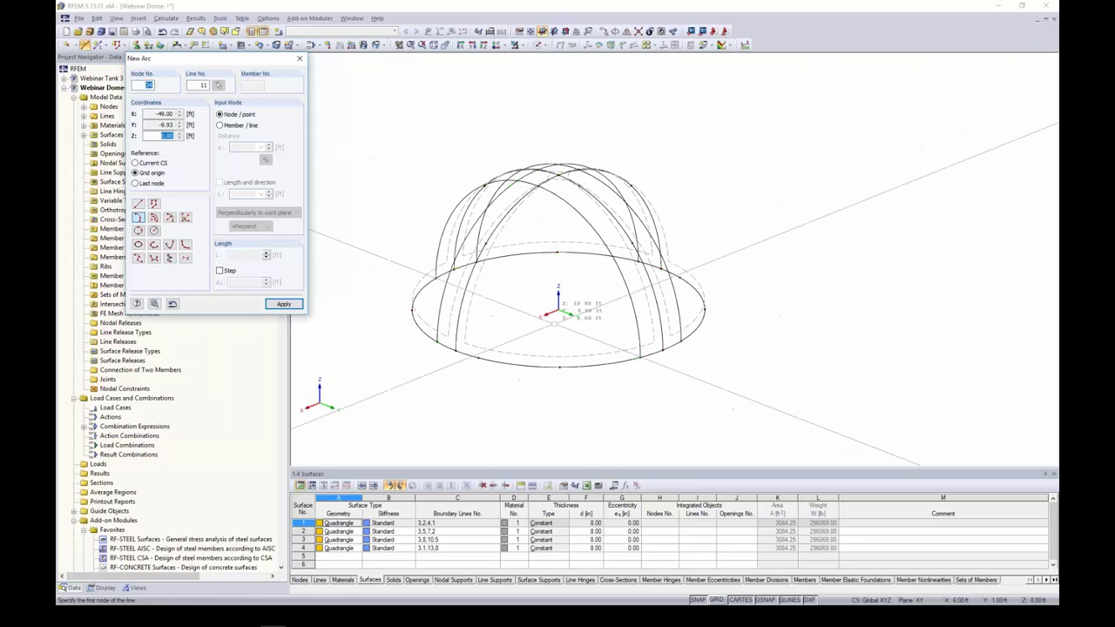
Step: Draw the last offset arc via three nodes, over the dome to the base node X -49, Y 9.93 ft, and end the arc command
middle_click_drag(471, 334, 581, 180, "ctrl")
left_click(581, 181)
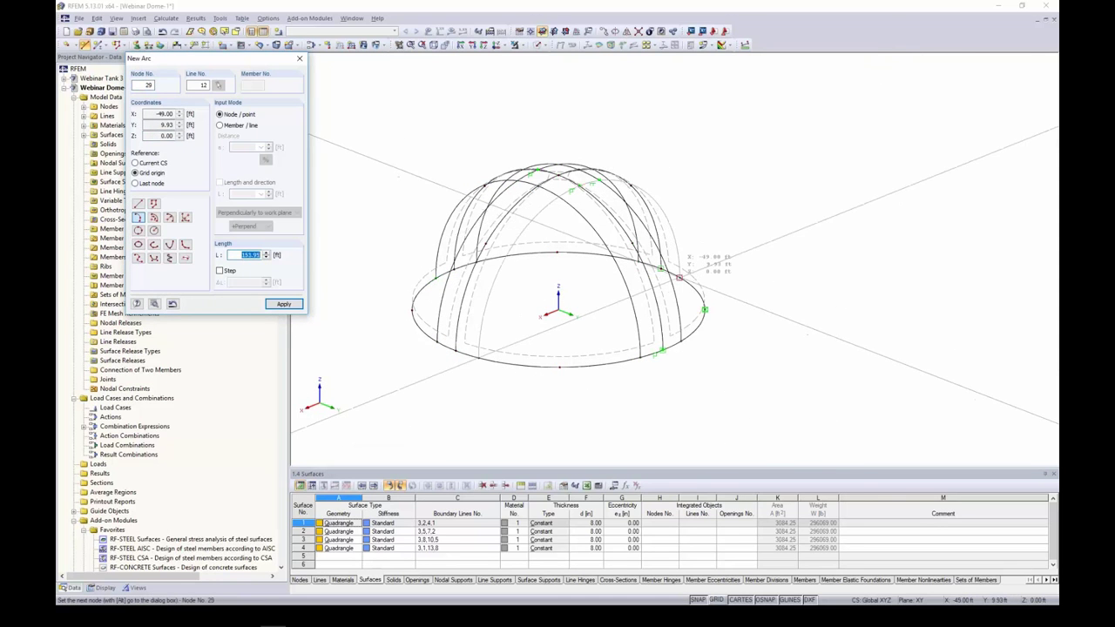
left_click(679, 276)
key("Escape")
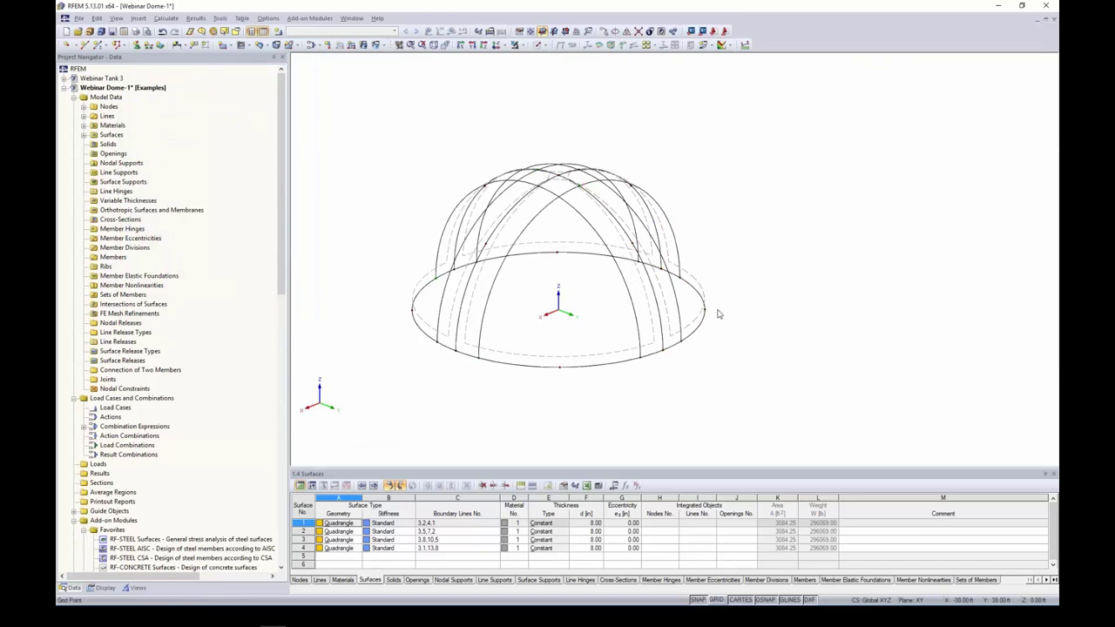
Step: Connect the crossing arcs around the top of the dome with Connect Lines
middle_click_drag(534, 298, 562, 348, "ctrl")
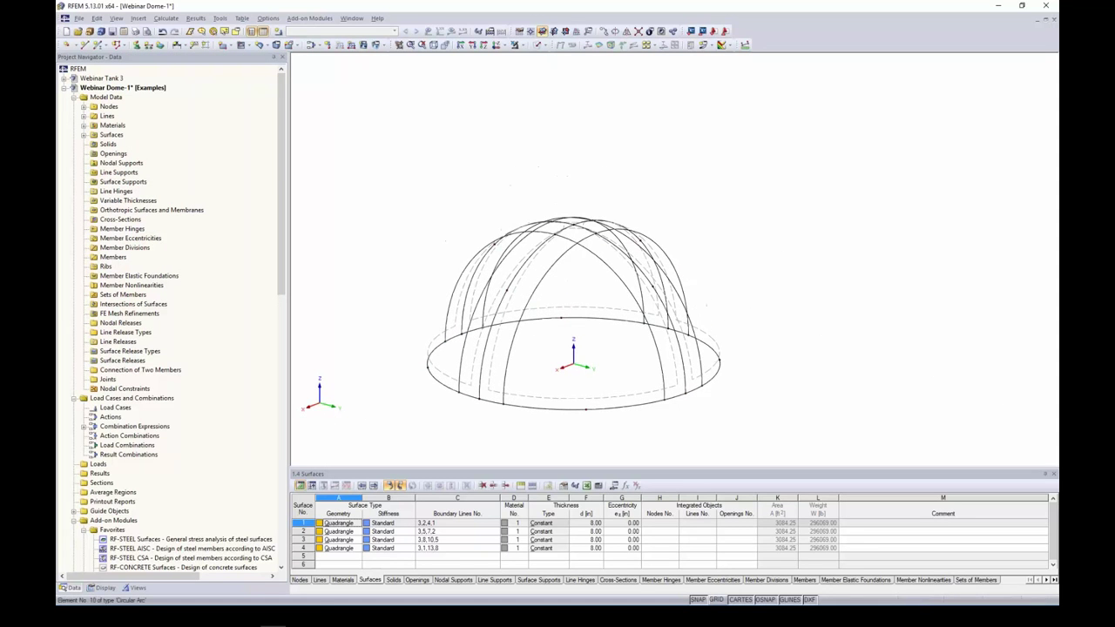
left_click(638, 31)
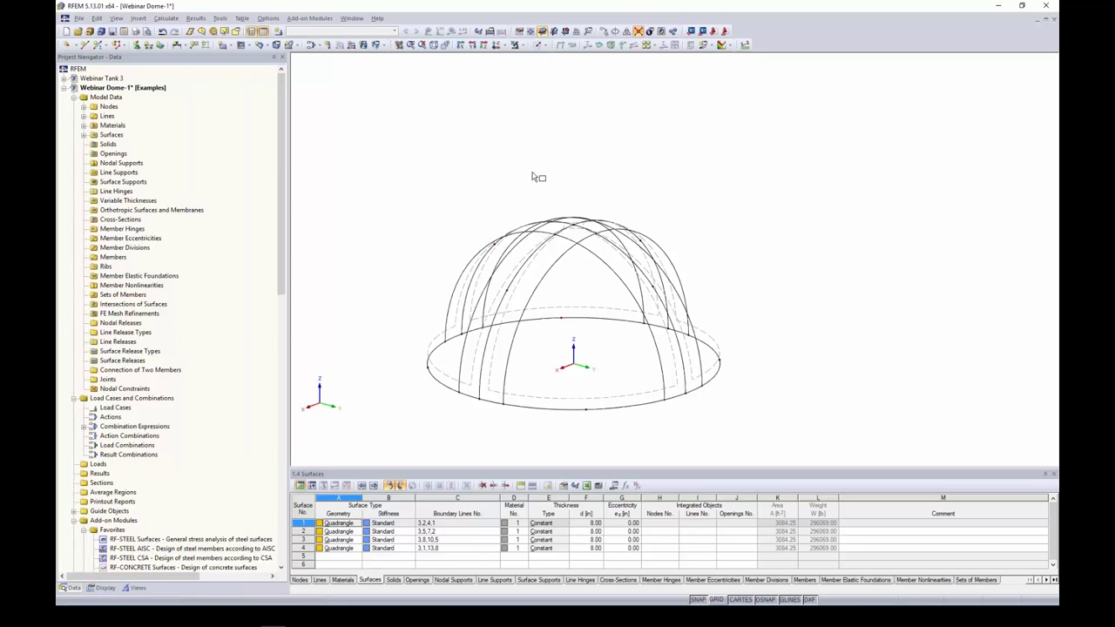
left_click_drag(430, 142, 732, 264)
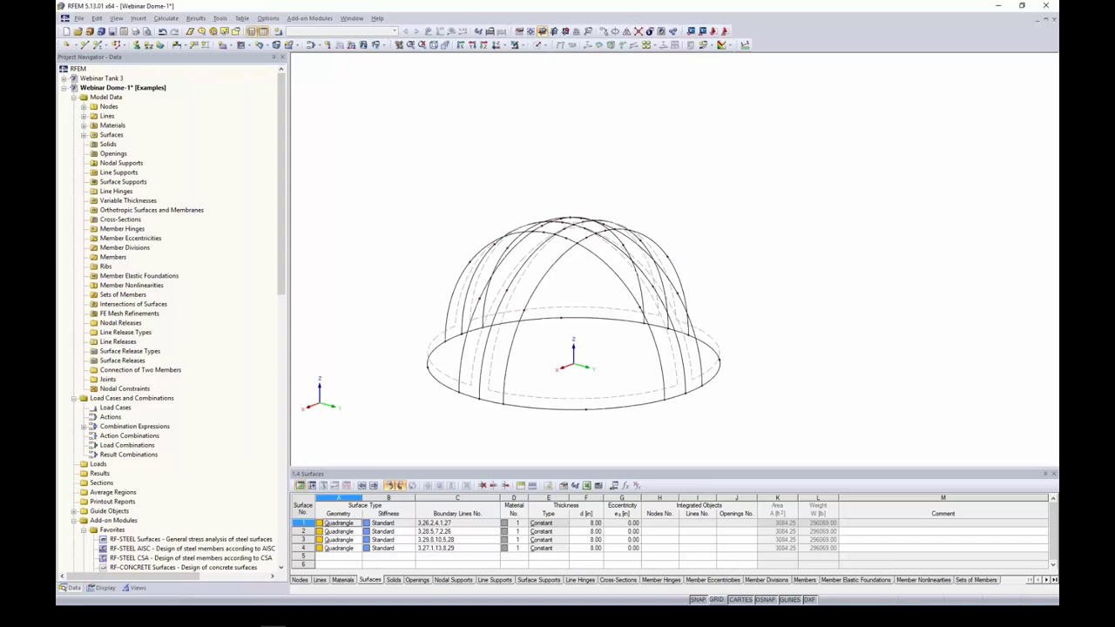
middle_click_drag(686, 238, 671, 219, "ctrl")
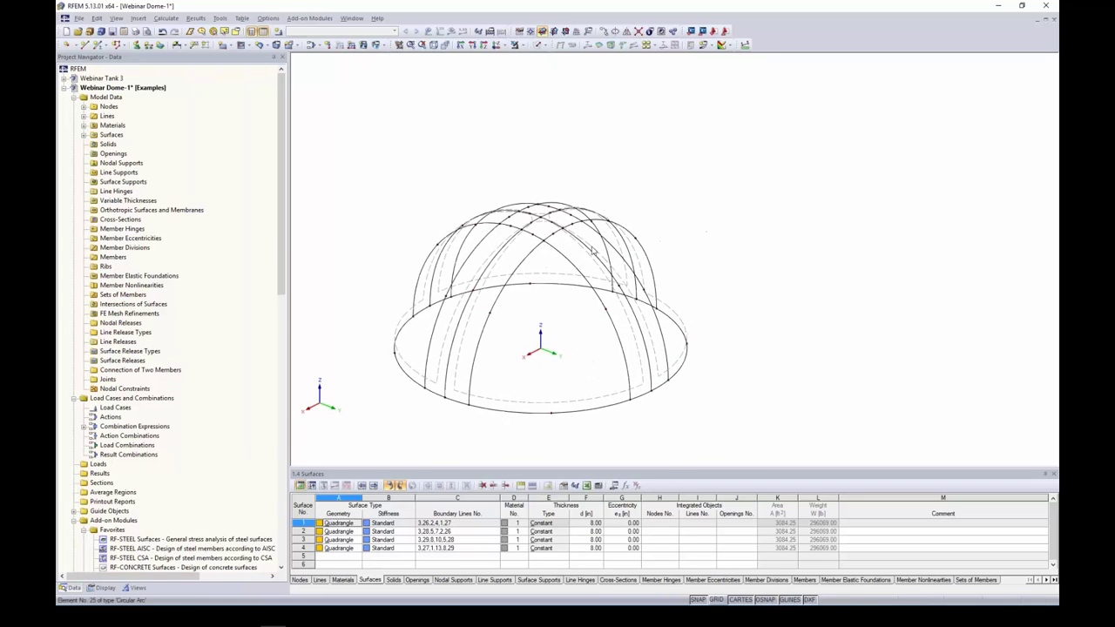
Step: Reverse the line orientation of the four offset arc segments on the far side of the dome
scroll(547, 238, "up", 6)
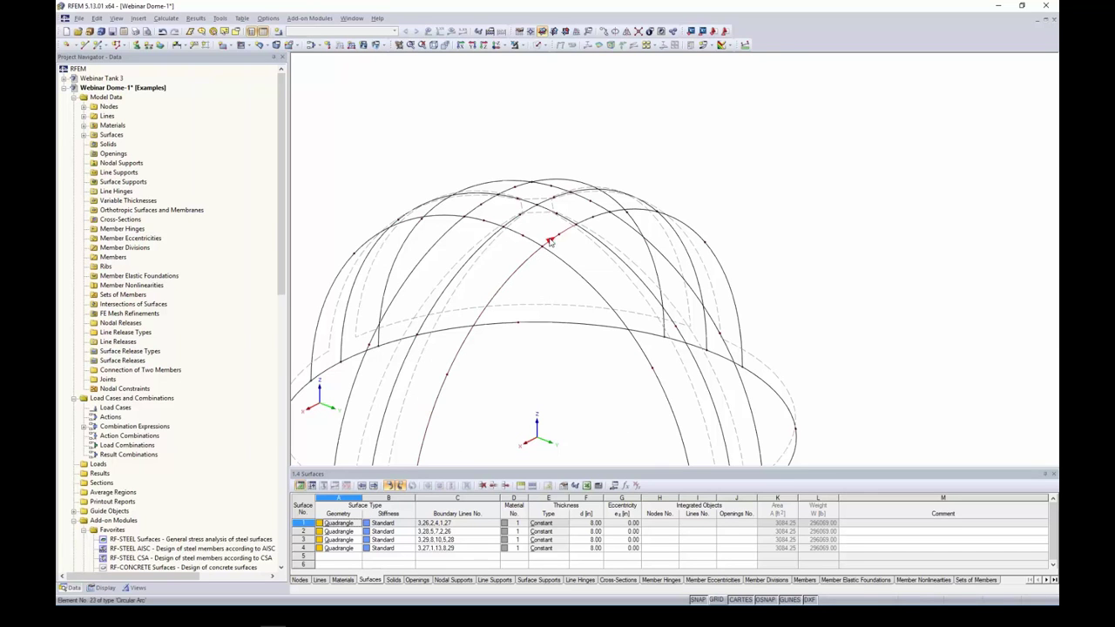
scroll(784, 266, "down", 5)
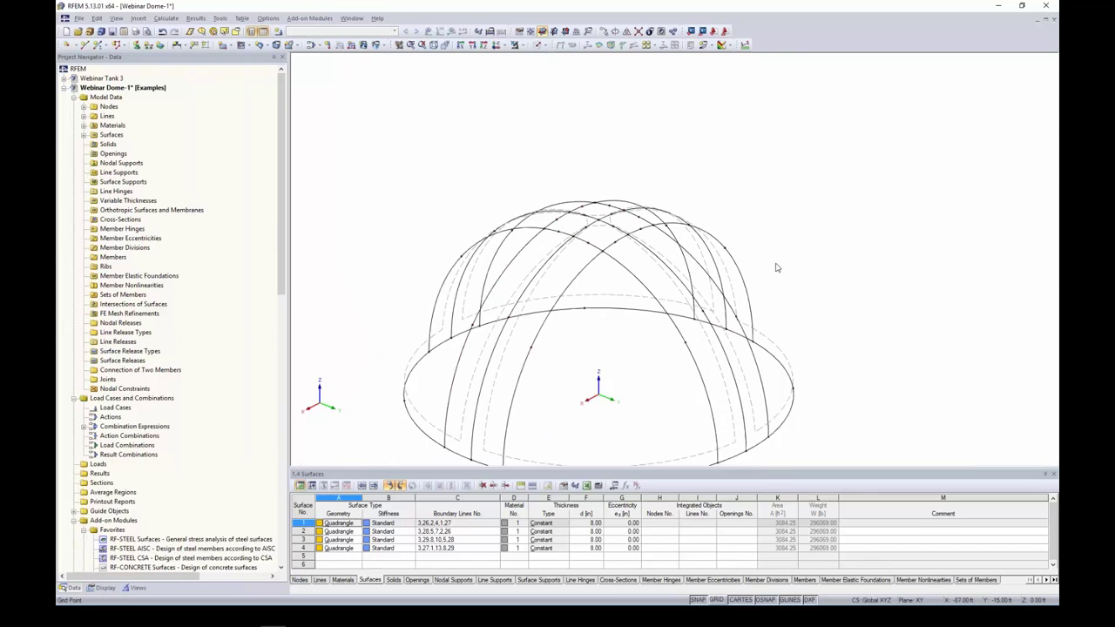
middle_click_drag(712, 232, 689, 384, "ctrl")
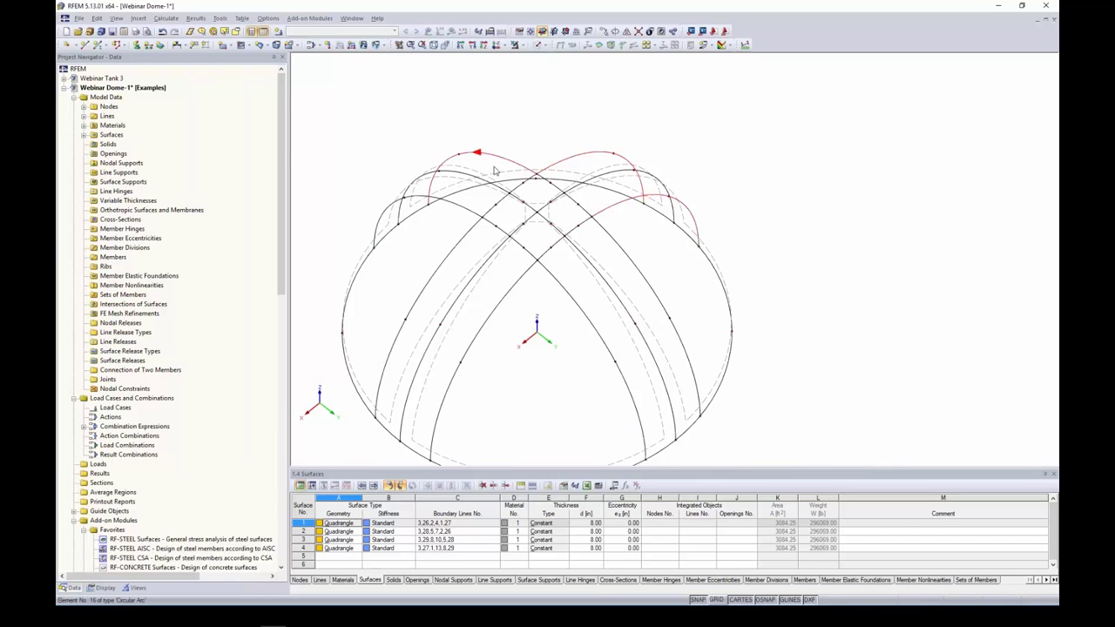
right_click(465, 211)
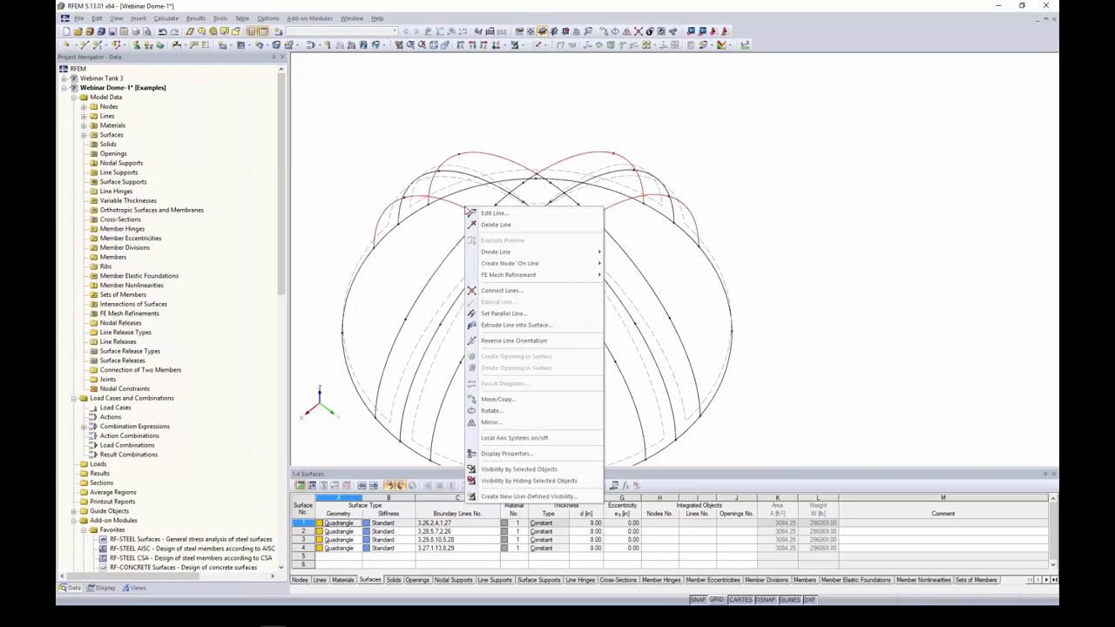
left_click(520, 342)
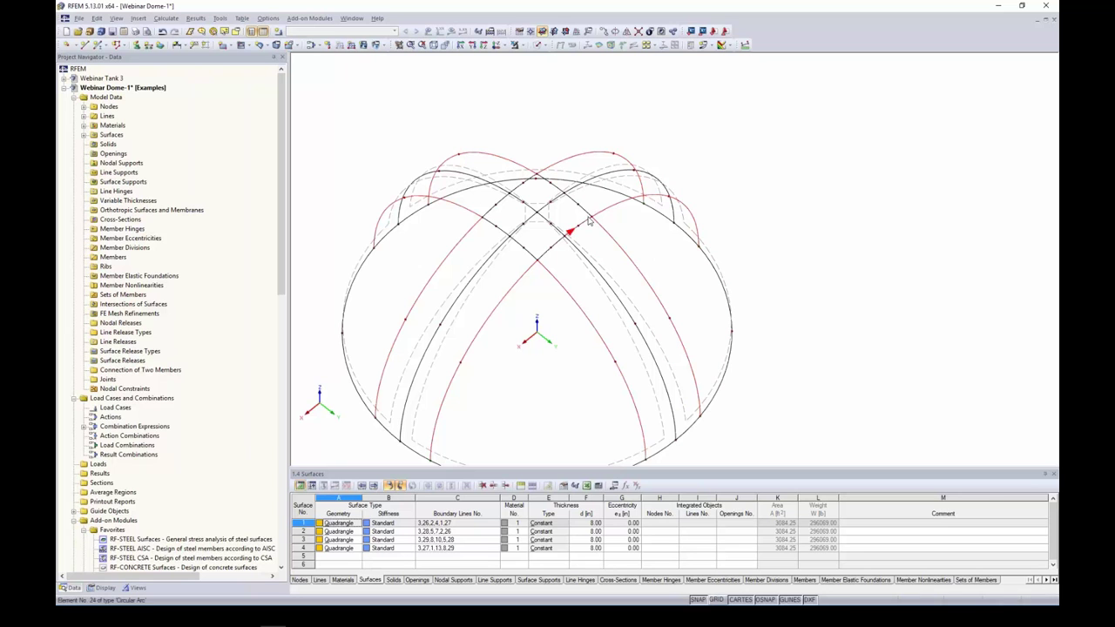
Step: Divide the eight outer segments of the offset arcs (lines 6, 9, 11, 12, 16, 19, 22, 25) by distance, 10 ft from the line end
right_click(528, 273)
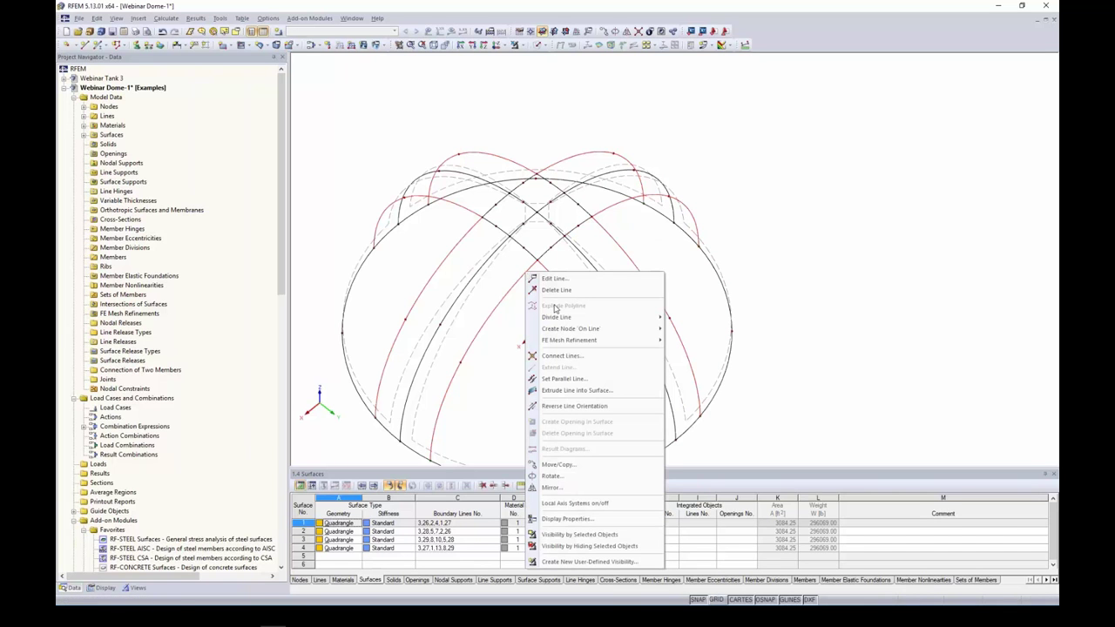
mouse_move(561, 320)
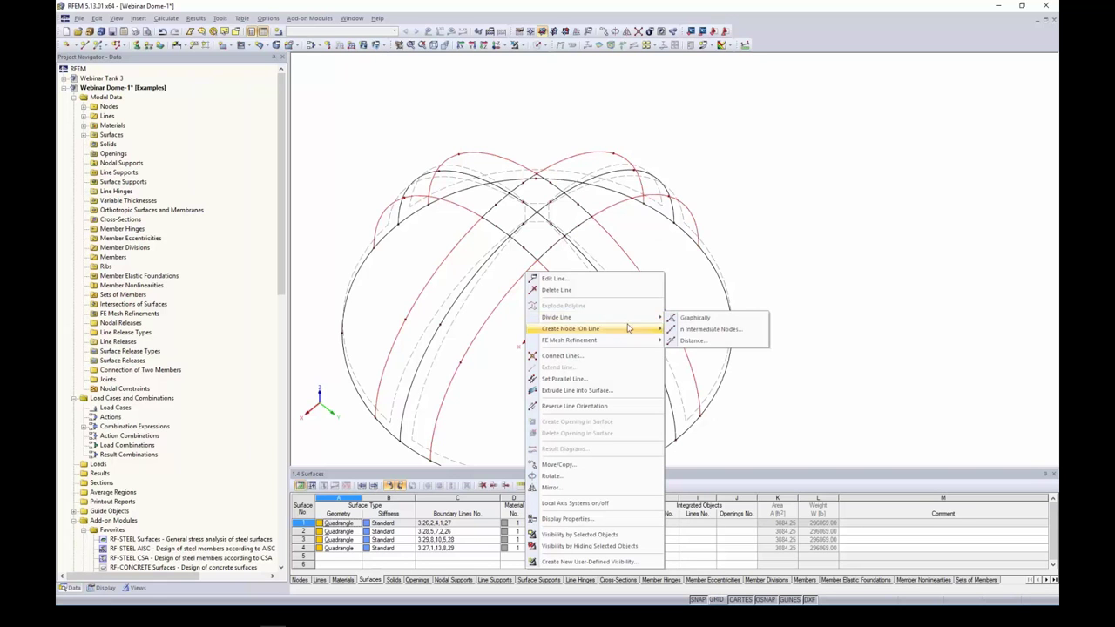
left_click(691, 342)
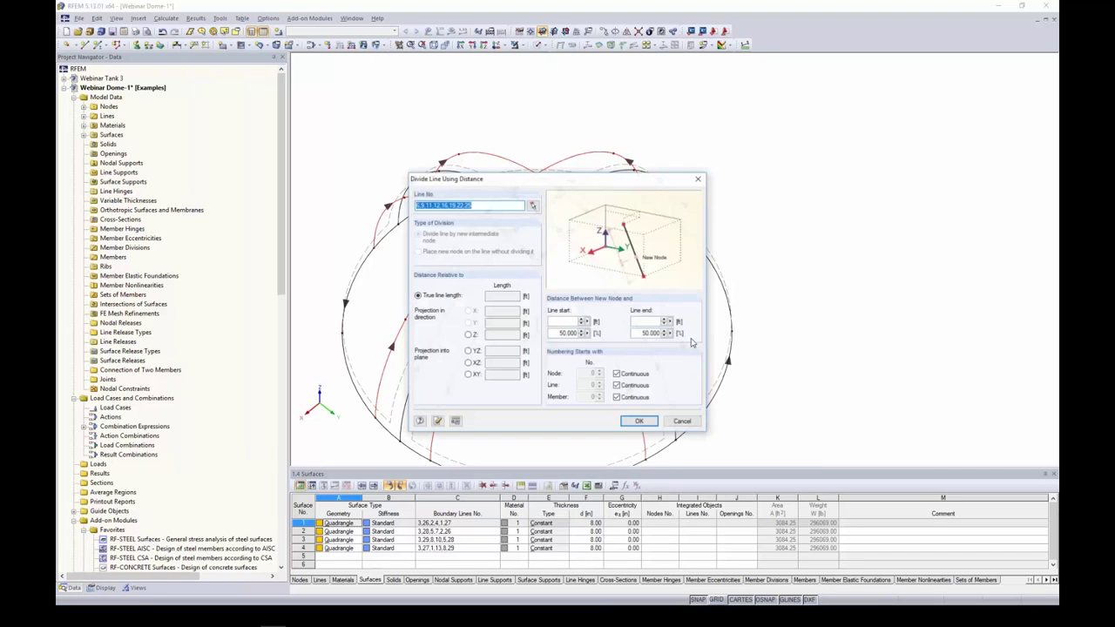
left_click_drag(601, 184, 719, 151)
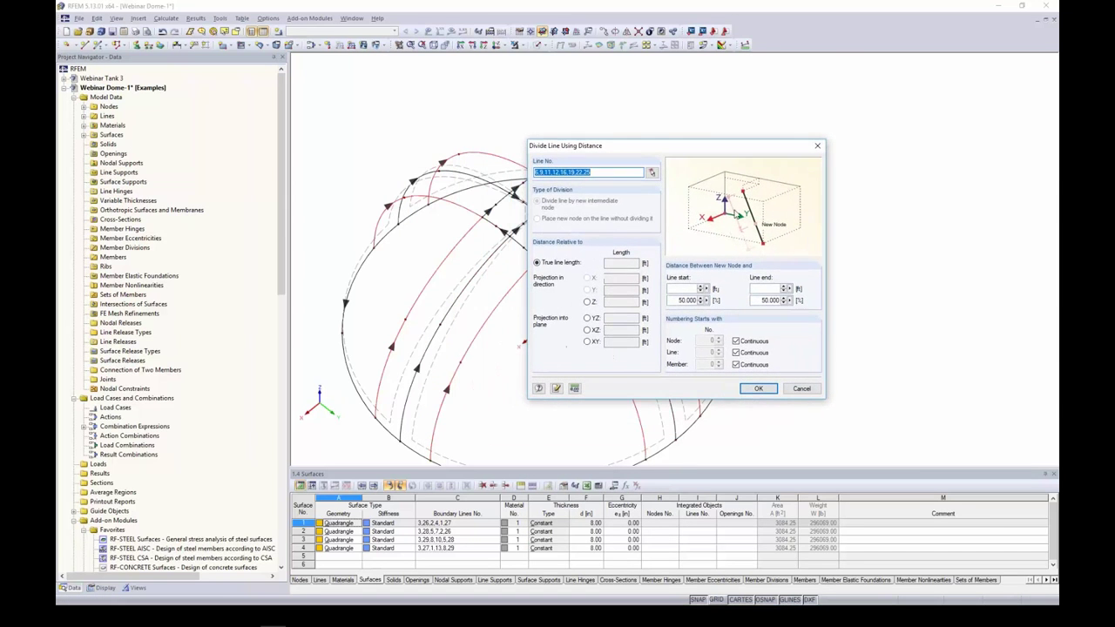
left_click(774, 287)
type("10")
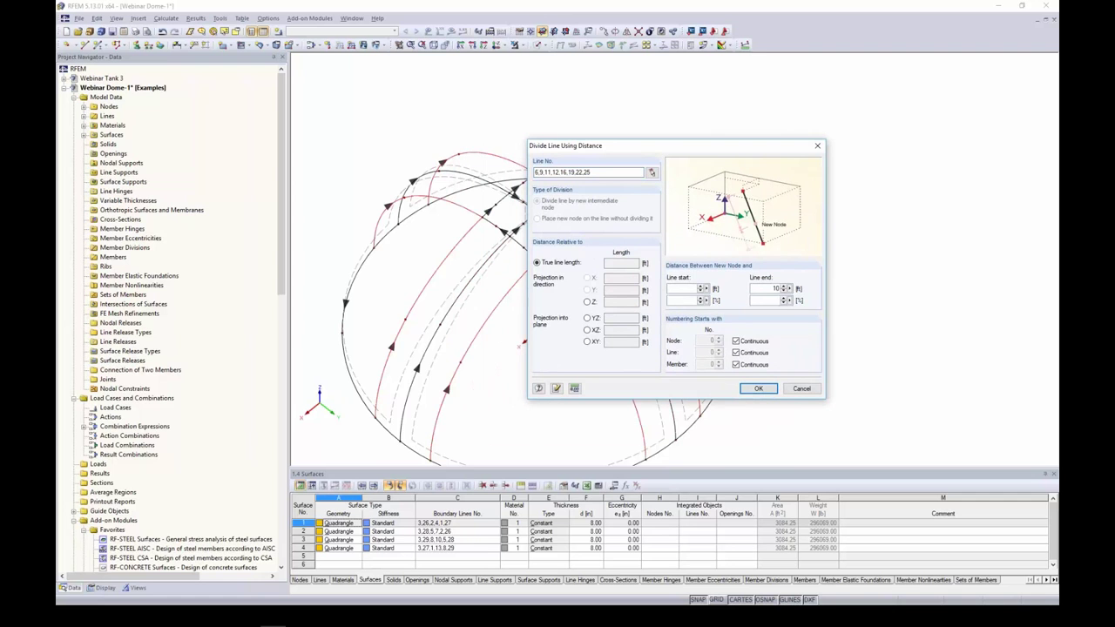
key("Return")
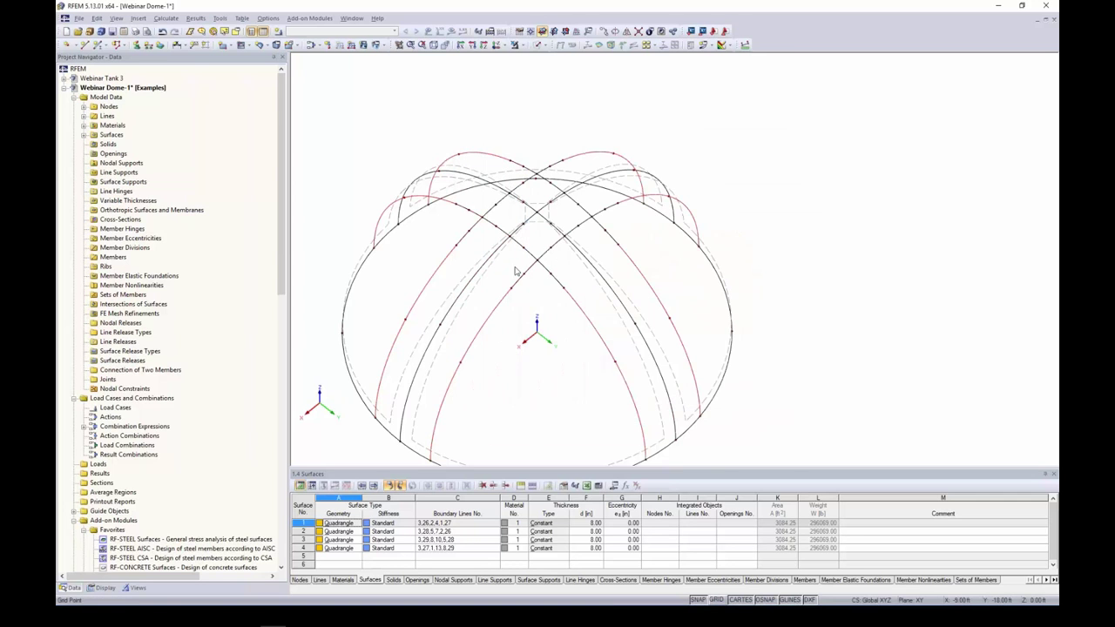
Step: Delete the lower portions of the two offset arcs running along the X direction, below their new division nodes
scroll(518, 272, "up", 3)
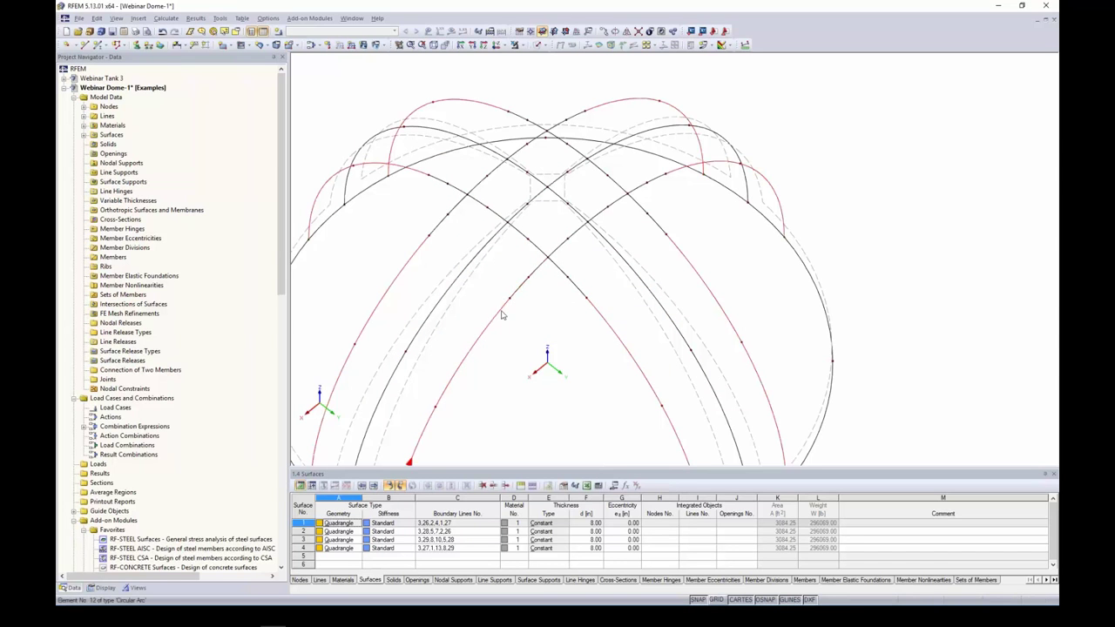
scroll(544, 312, "down", 2)
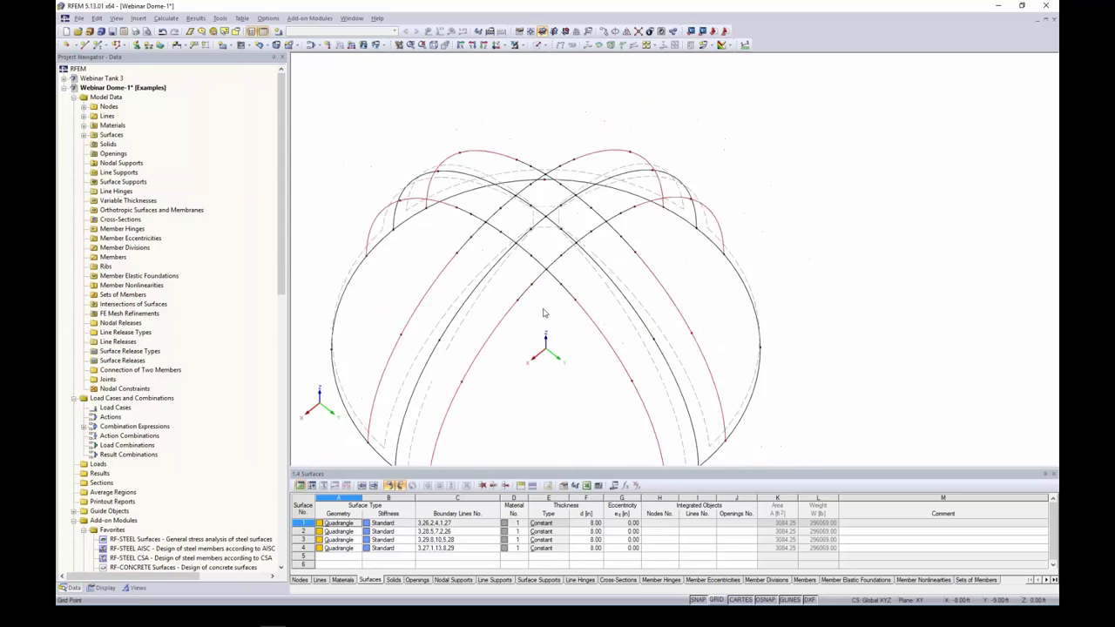
middle_click_drag(582, 305, 745, 114, "ctrl")
scroll(534, 287, "up", 5)
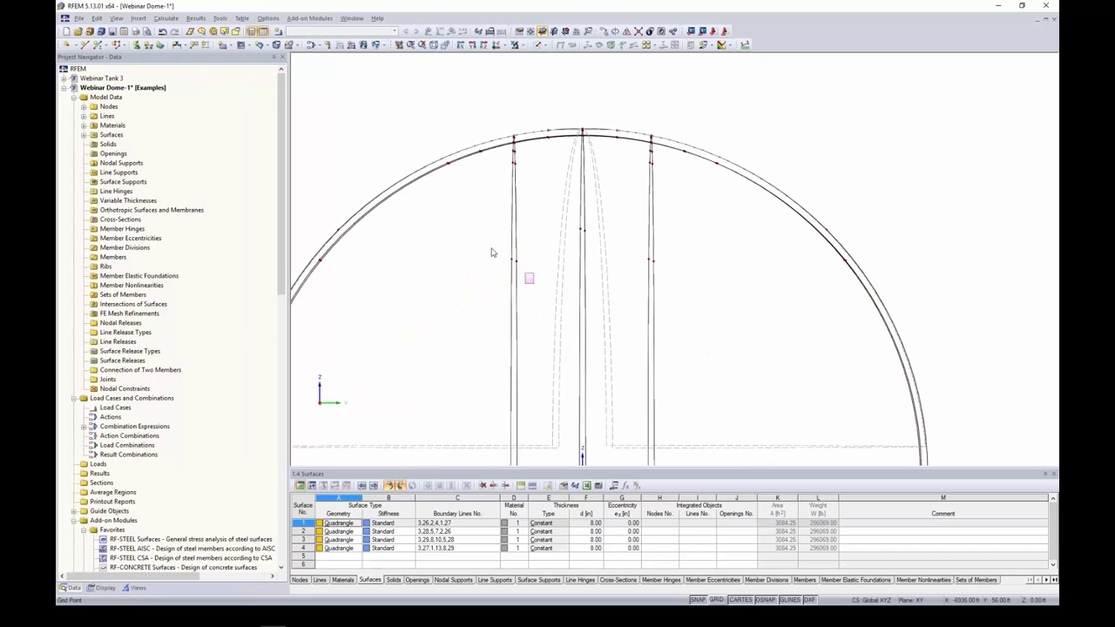
left_click(515, 260)
left_click(634, 247, "ctrl")
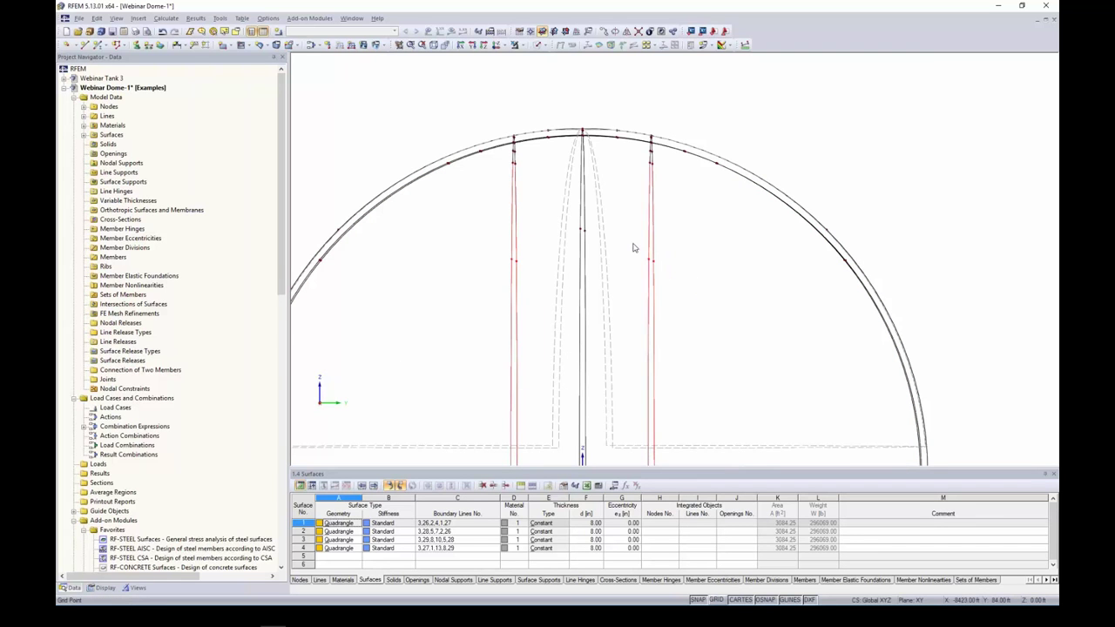
key("Delete")
Step: Delete the lower portions of the two offset arcs running along the Y direction, below their new division nodes
middle_click_drag(567, 314, 519, 287, "ctrl")
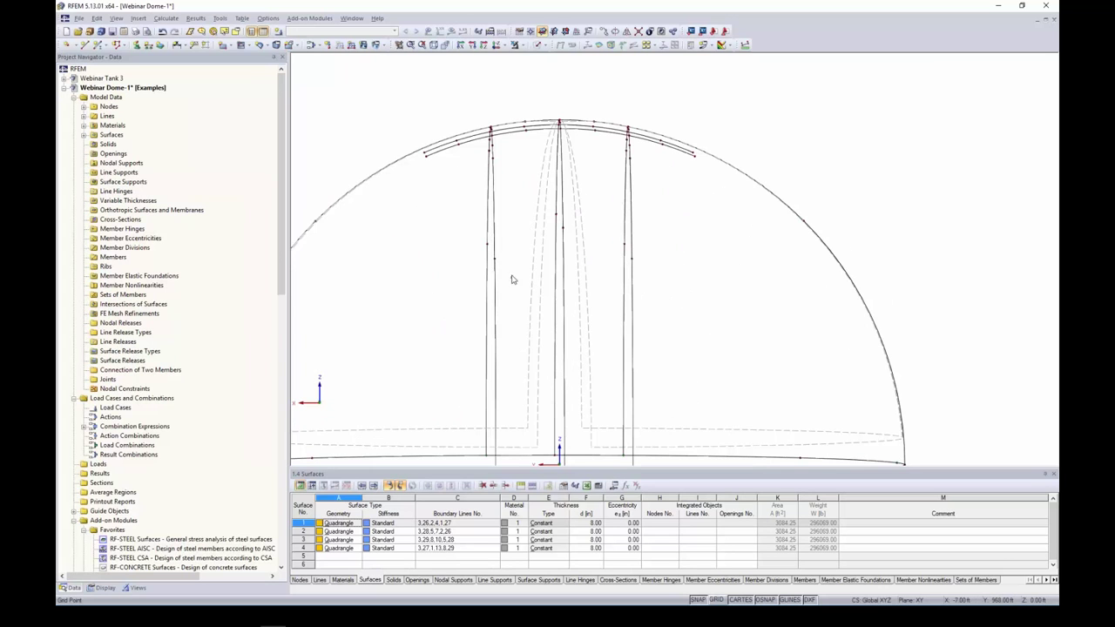
left_click(492, 261)
left_click(609, 232, "ctrl")
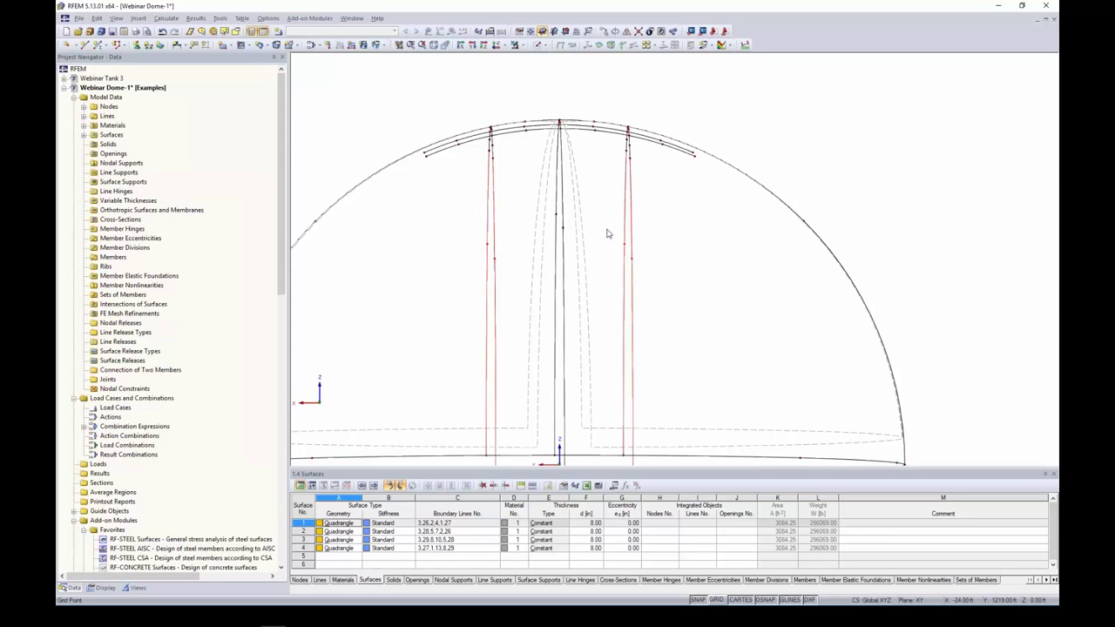
key("Delete")
Step: Switch the model display from wireframe to the transparent solid rendering
scroll(588, 241, "down", 3)
middle_click_drag(588, 241, 671, 366, "ctrl")
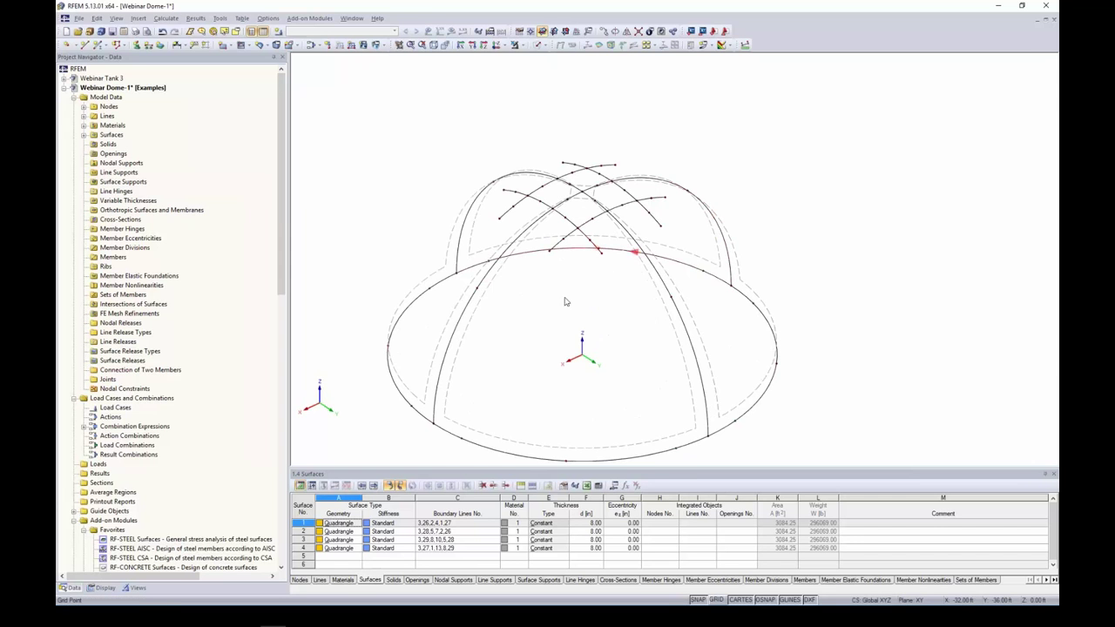
middle_click_drag(568, 299, 580, 322, "ctrl")
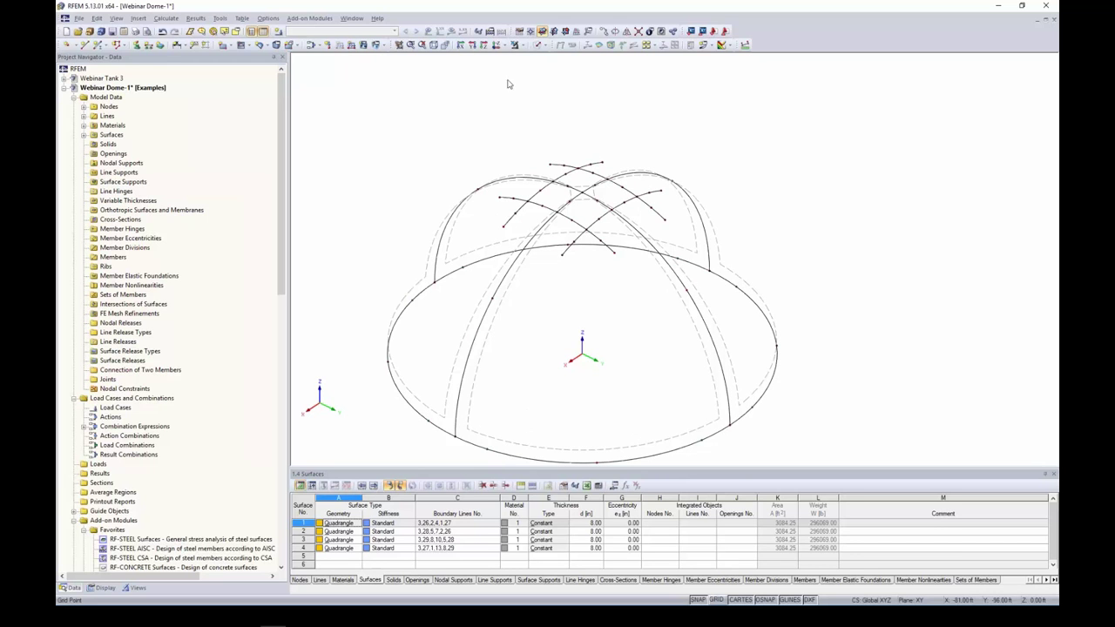
left_click(543, 46)
left_click(547, 81)
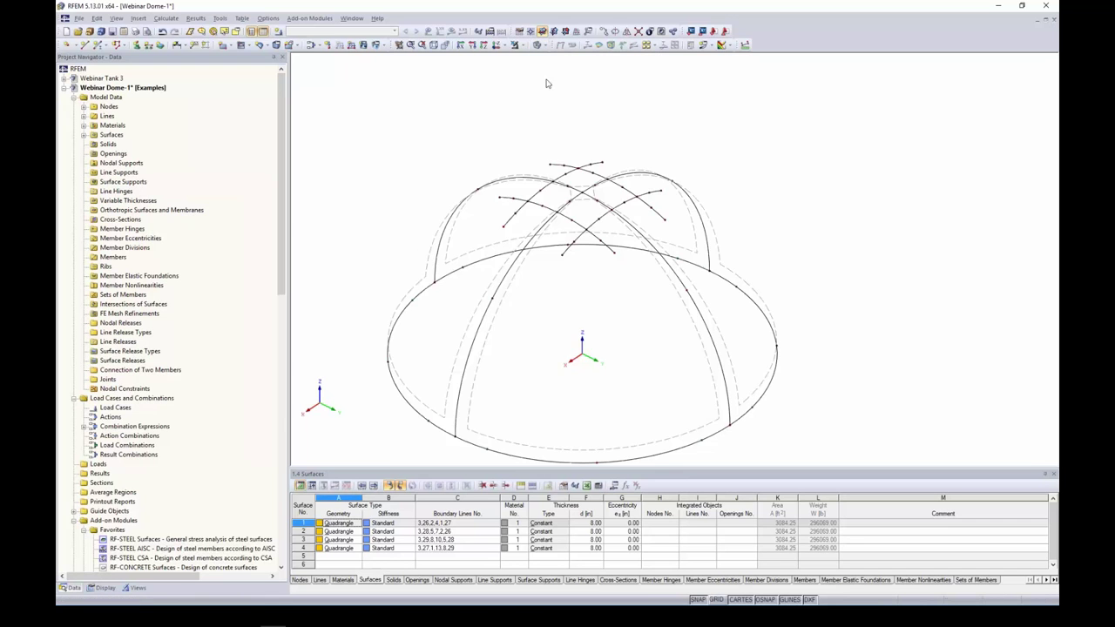
Step: Integrate the crown arc segments 17, 23, 30 and 33 as internal lines of surface 1
middle_click_drag(410, 168, 444, 149, "ctrl")
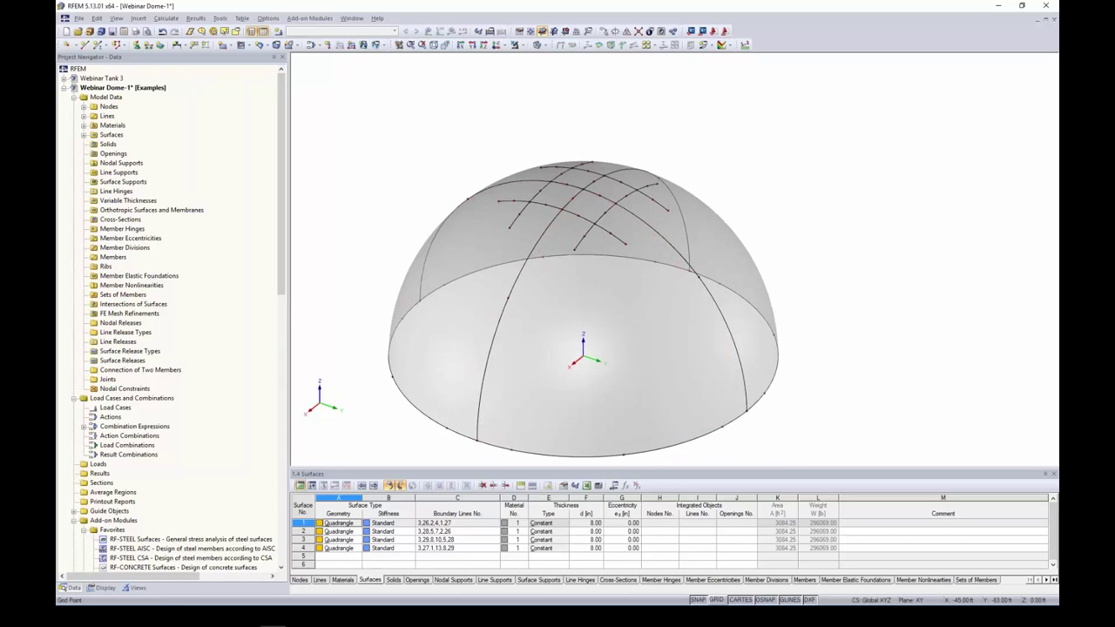
middle_click_drag(610, 197, 740, 196, "ctrl")
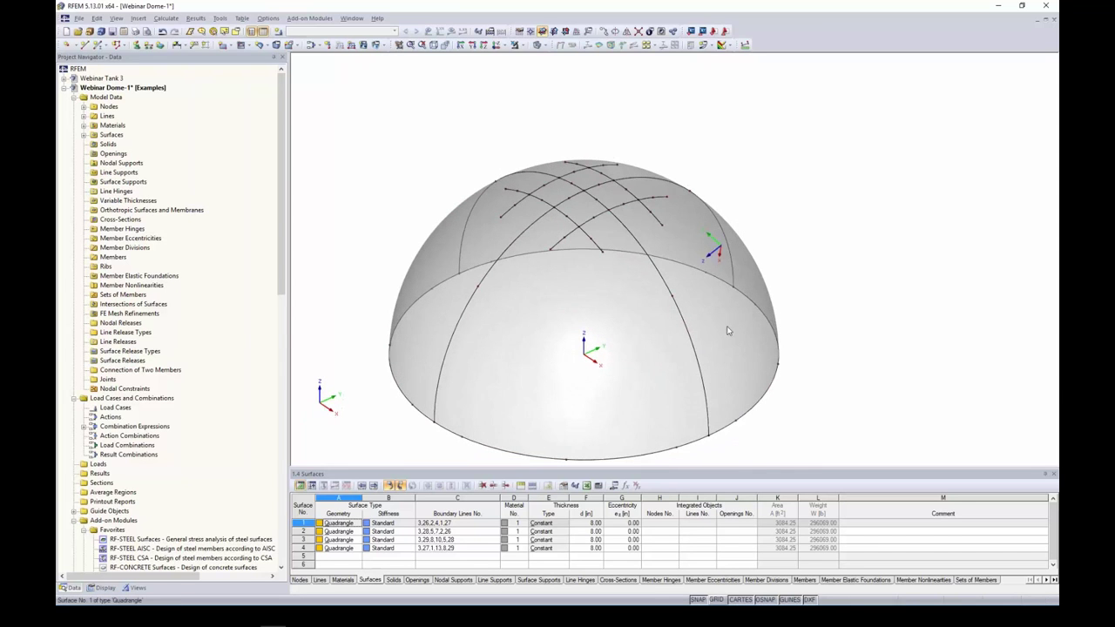
middle_click_drag(724, 334, 610, 383, "ctrl")
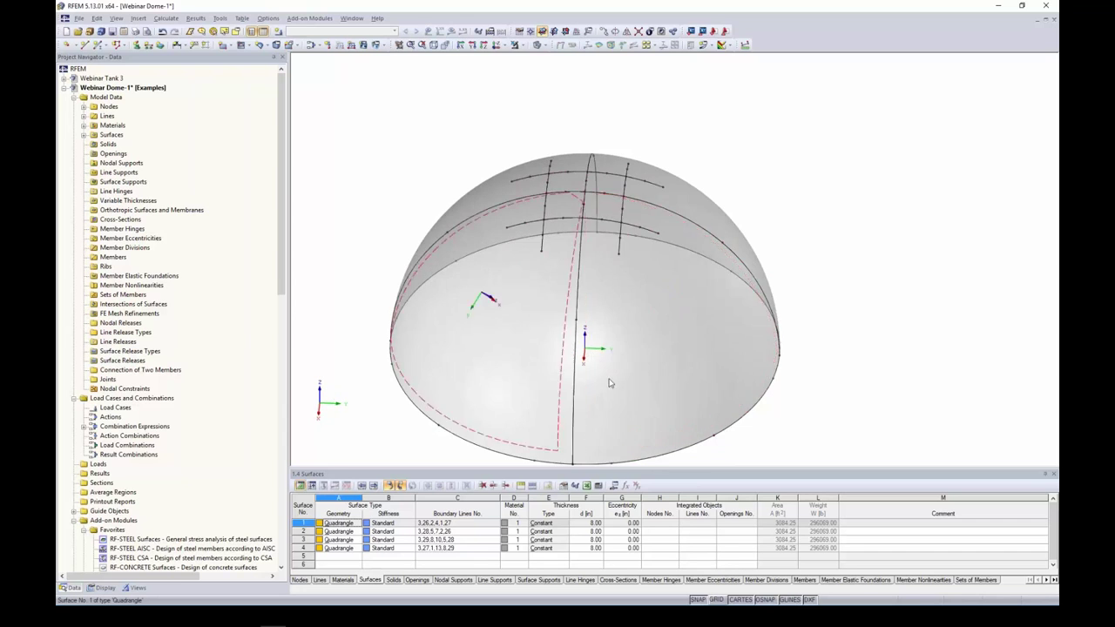
double_click(629, 374)
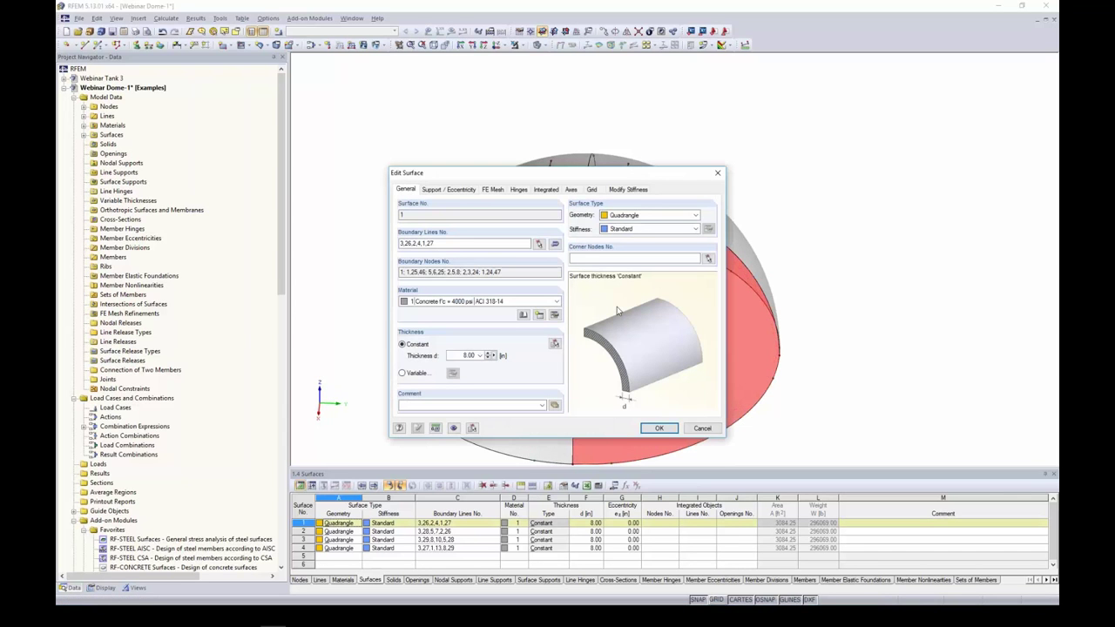
left_click(545, 190)
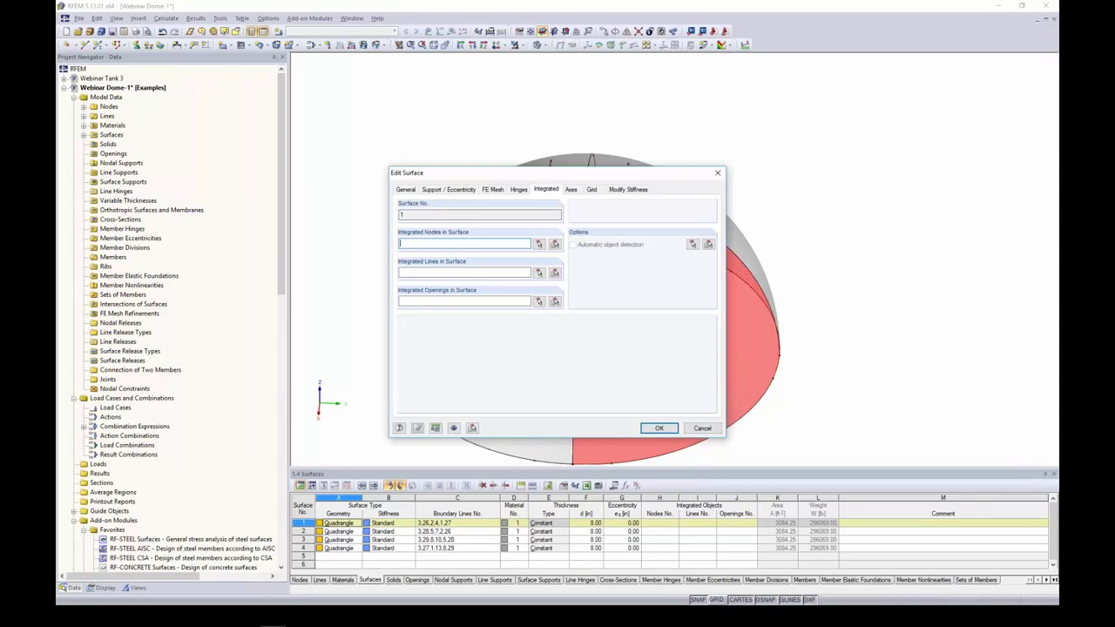
left_click(539, 273)
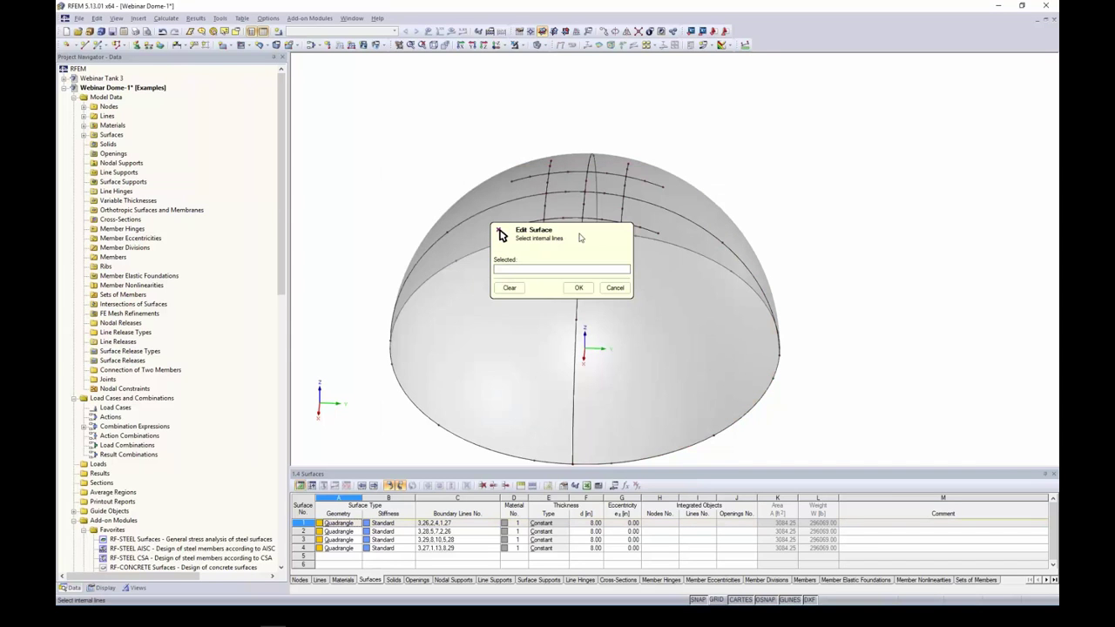
left_click_drag(581, 237, 350, 144)
left_click(617, 251)
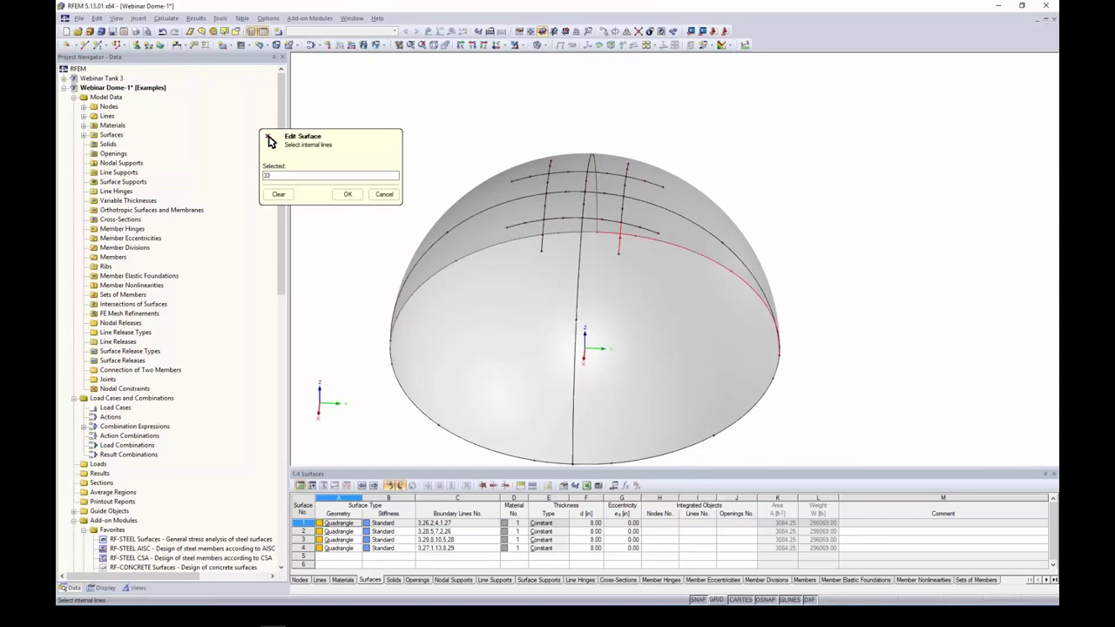
left_click(640, 228)
left_click(606, 220)
left_click(620, 213)
left_click(347, 195)
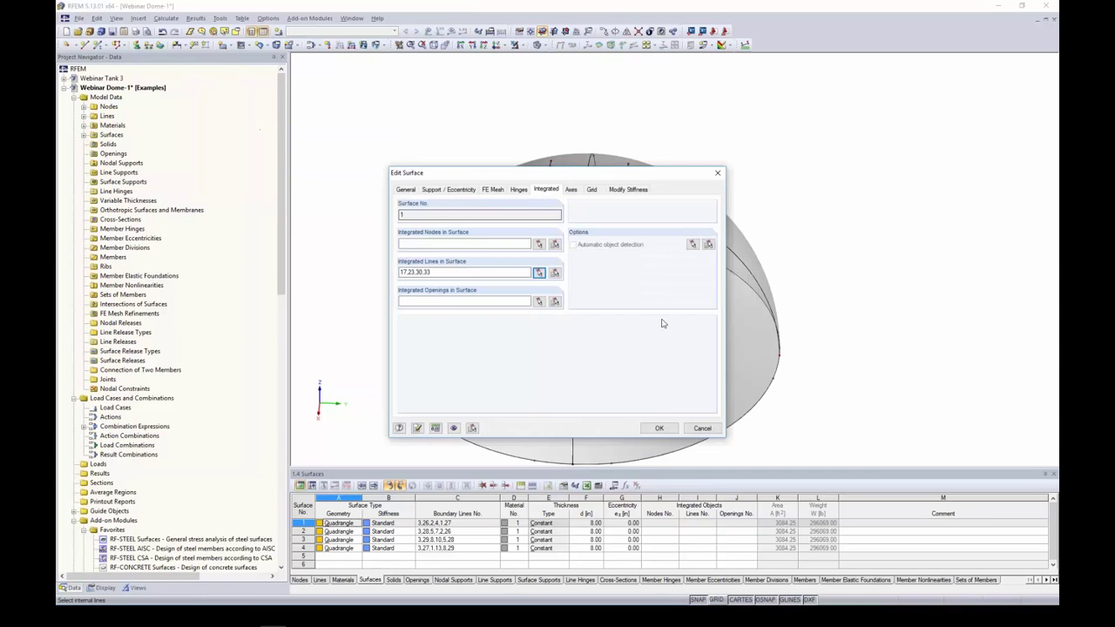
left_click(659, 429)
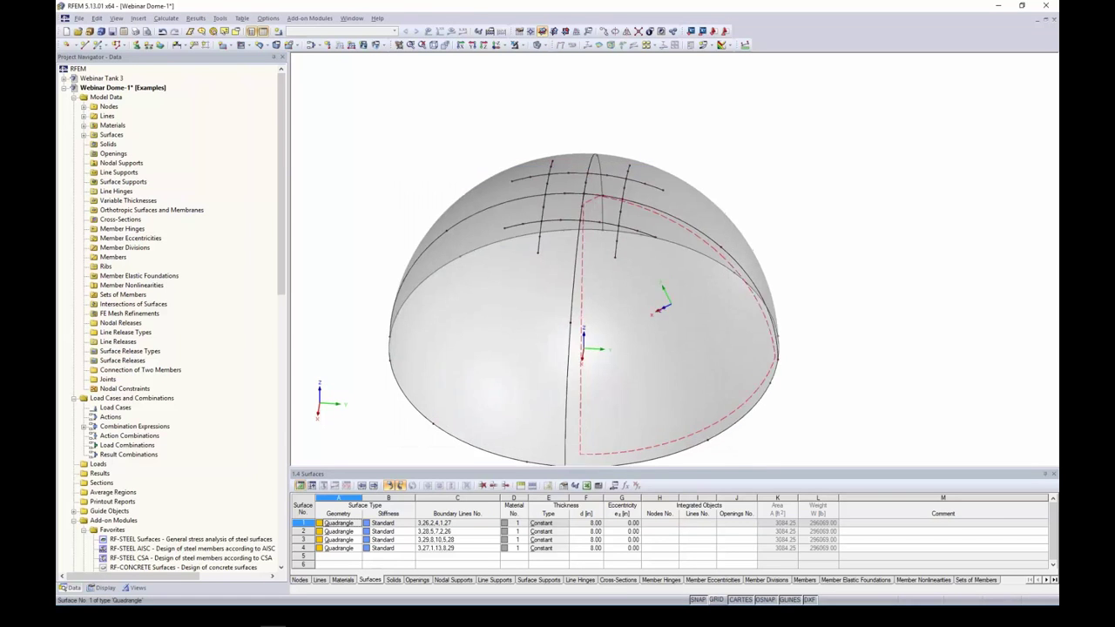
Step: Integrate the crown arc segments 14, 24, 31 and 37 as internal lines of surface 2
double_click(705, 349)
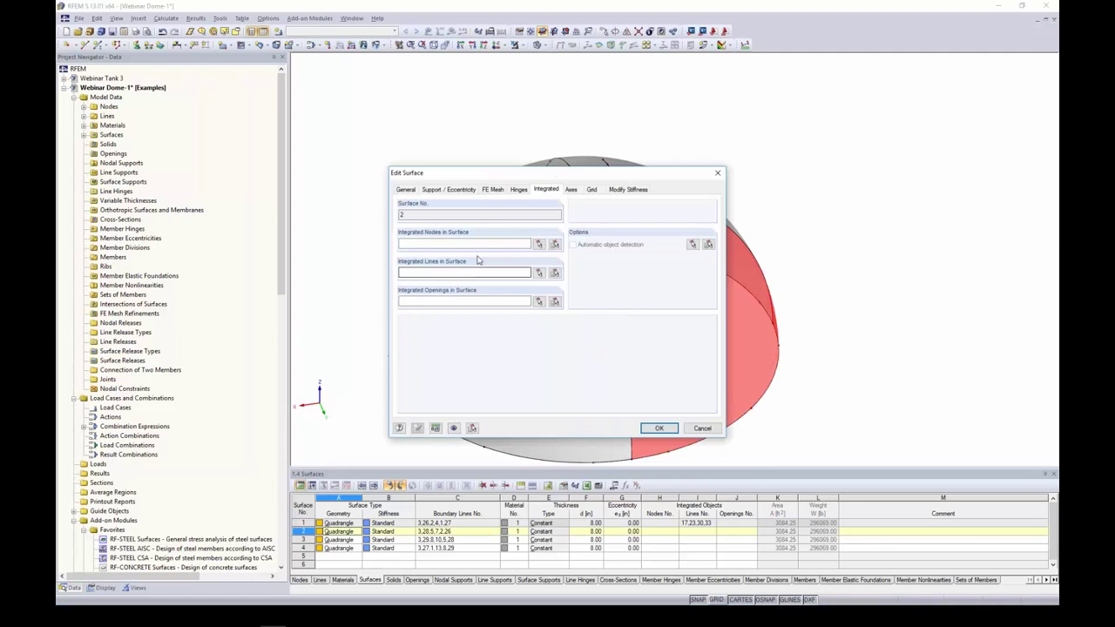
left_click(540, 273)
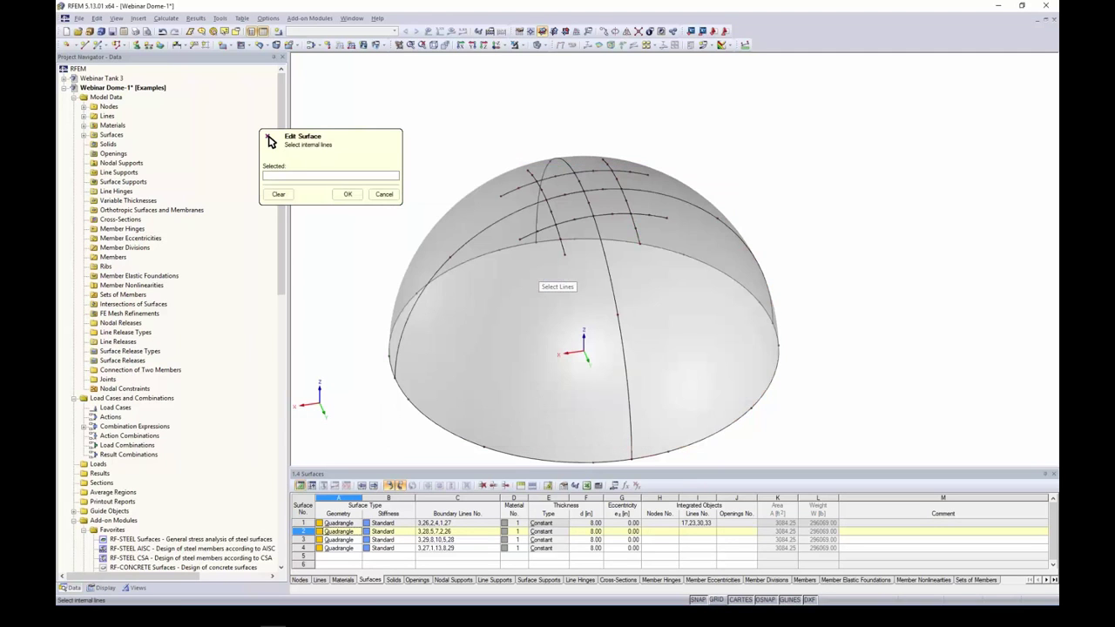
left_click(640, 237)
left_click(637, 216)
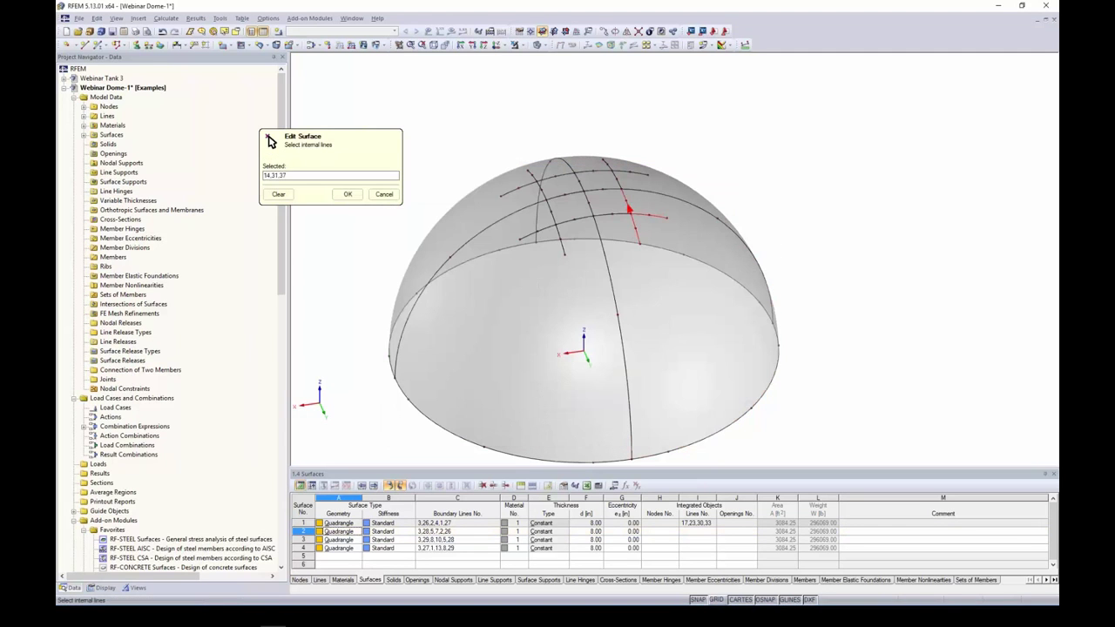
key("Return")
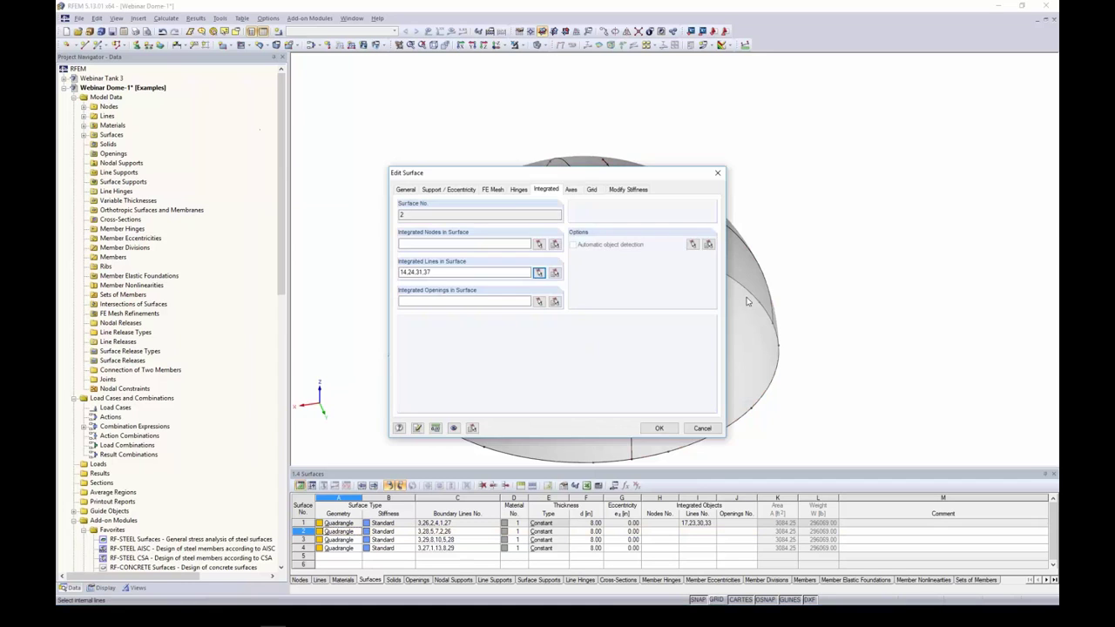
left_click(670, 430)
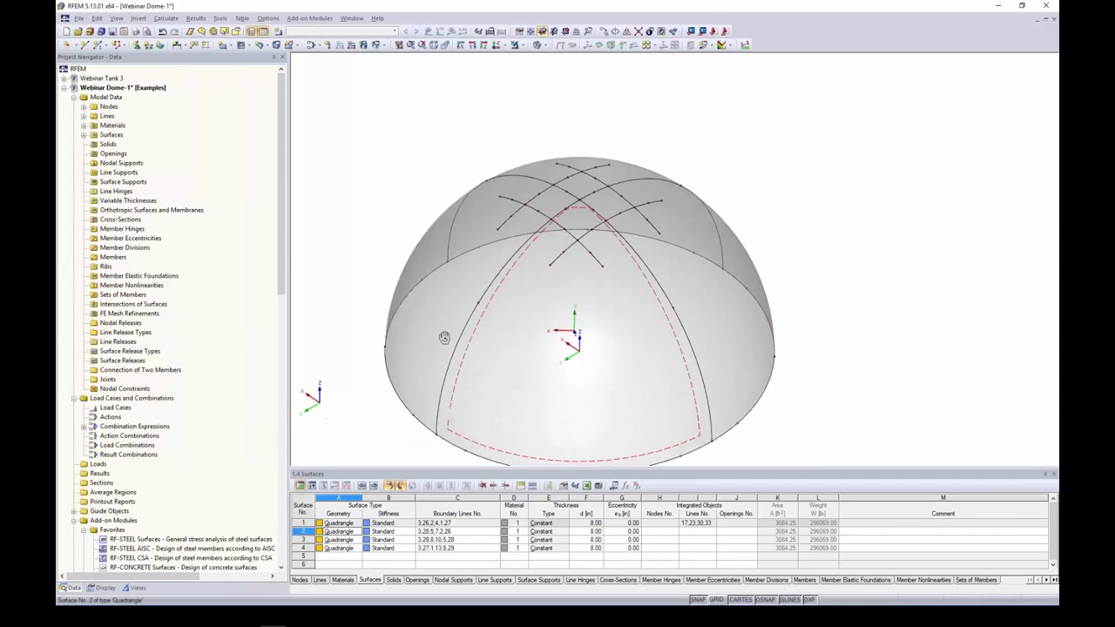
Step: Integrate the crown arc segments 15, 21, 34 and 36 as internal lines of surface 3
double_click(646, 350)
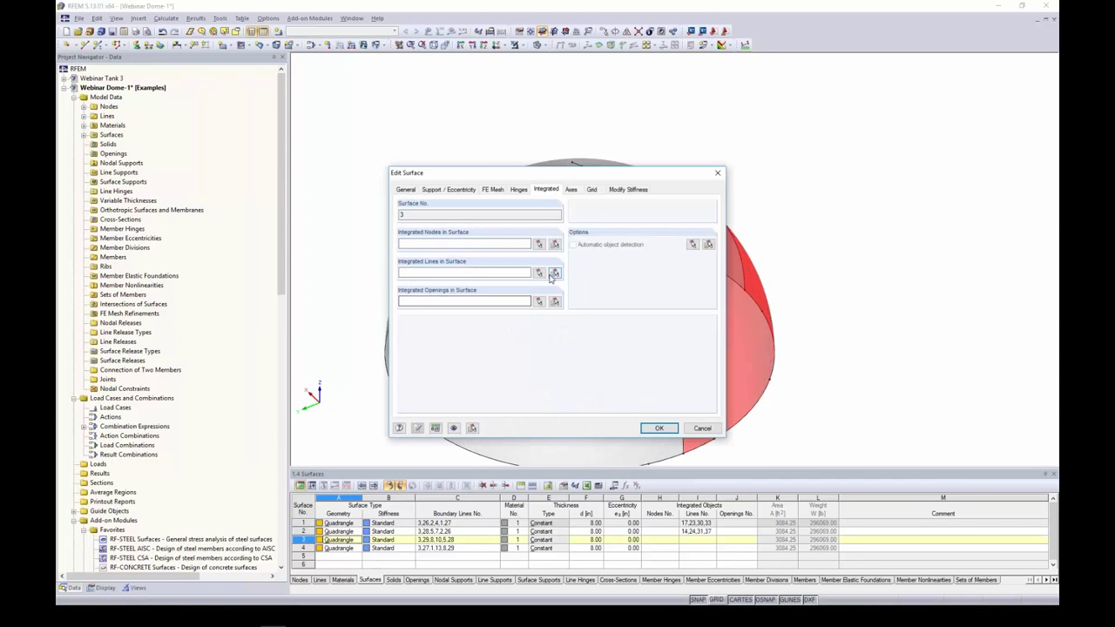
left_click(539, 273)
left_click(608, 219)
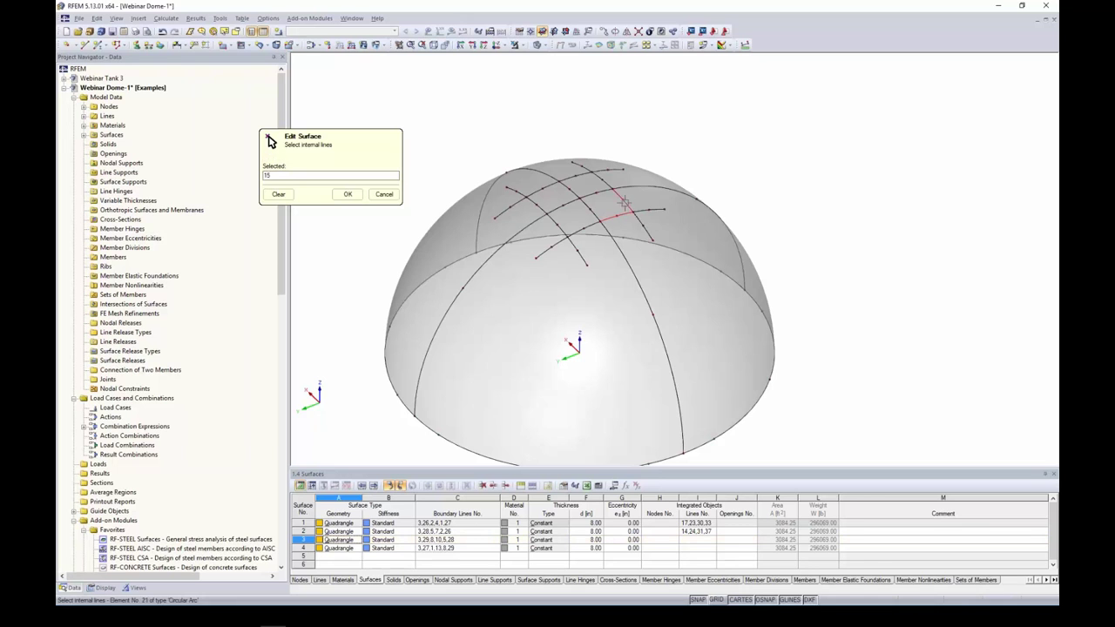
left_click(626, 200)
left_click(654, 211)
left_click(650, 233)
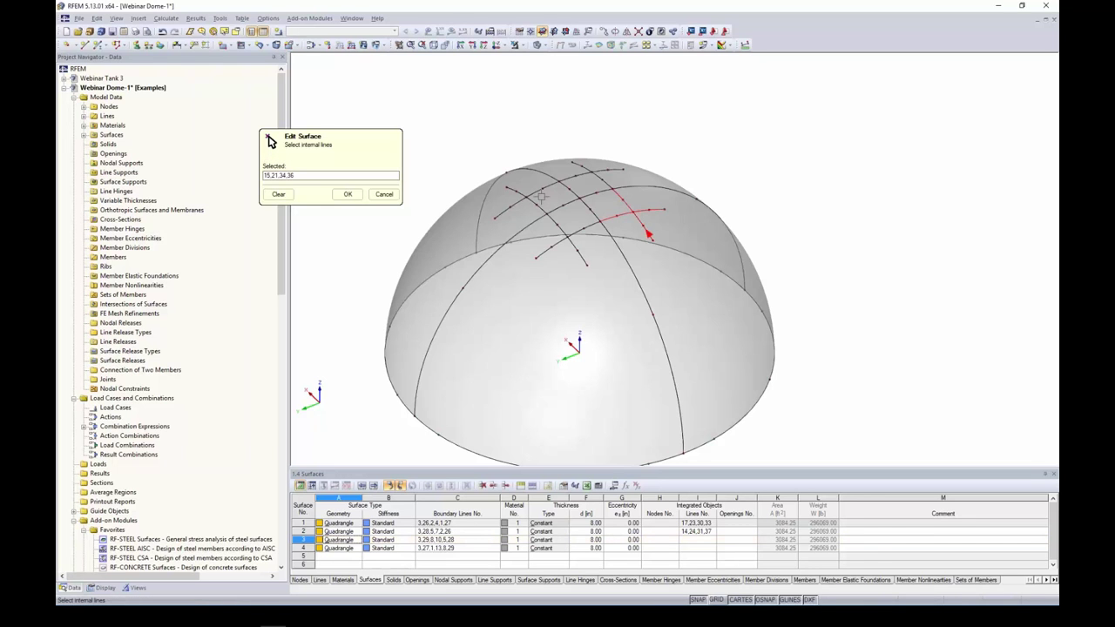
left_click(348, 194)
left_click(660, 429)
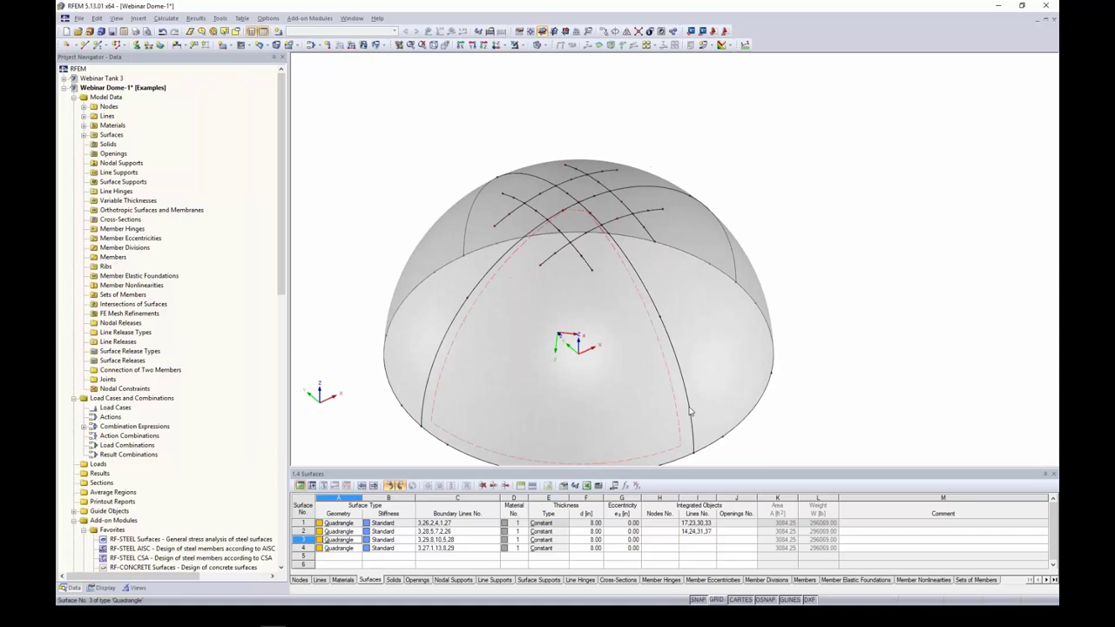
Step: Integrate the crown arc segments 18, 20, 32 and 35 as internal lines of surface 4
left_click(734, 342)
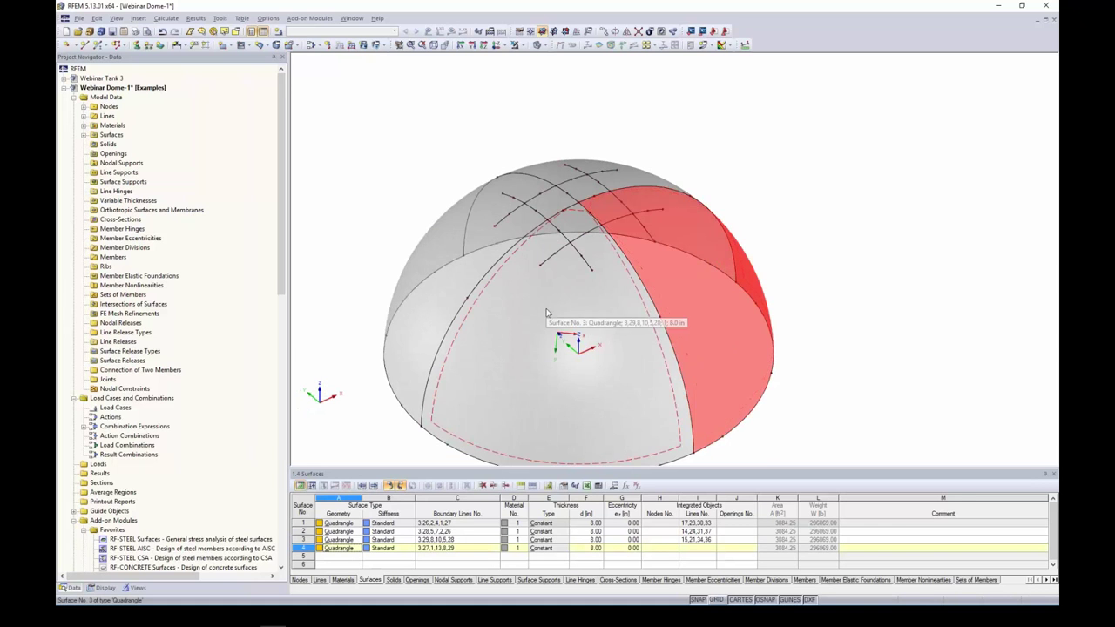
double_click(723, 318)
left_click(540, 274)
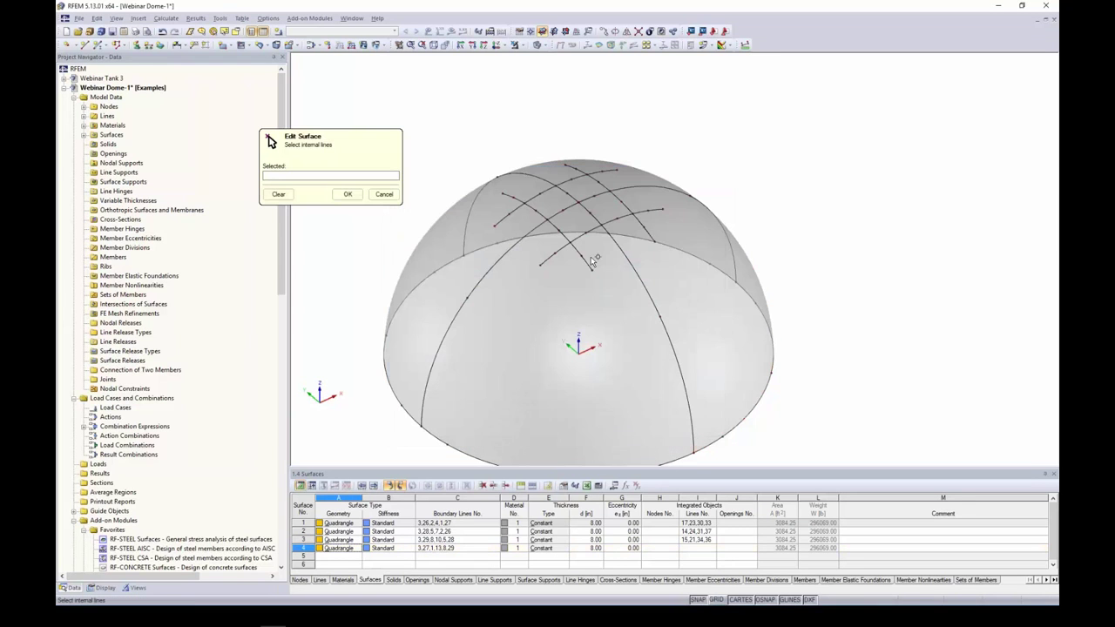
left_click(645, 232)
left_click(614, 195)
left_click(348, 193)
left_click(660, 428)
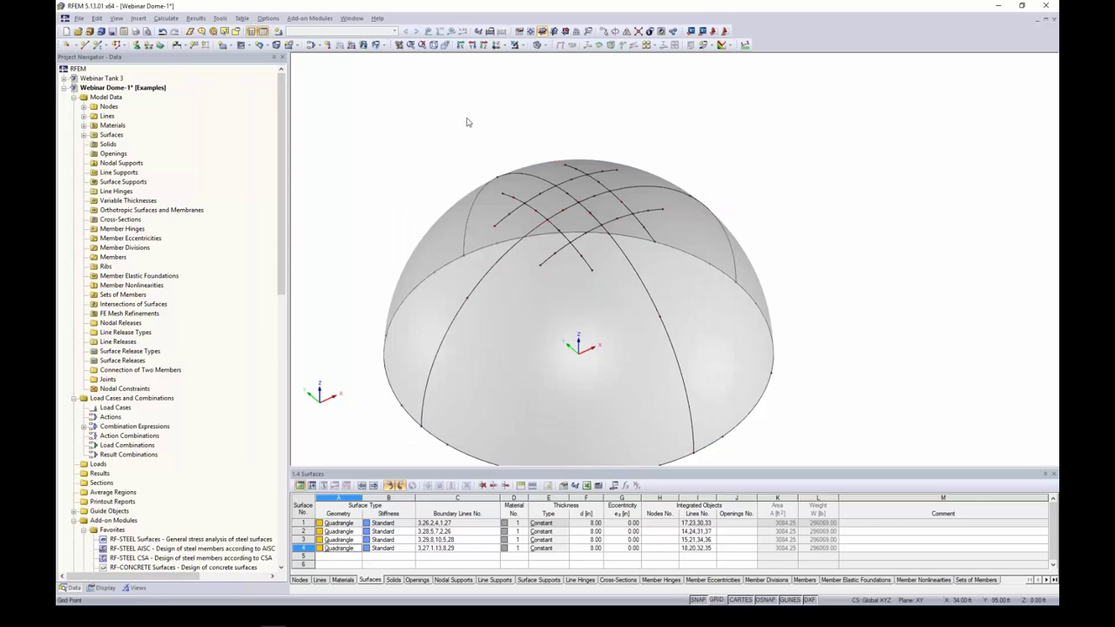
Step: Switch the model display from the solid rendering back to wireframe
left_click(545, 45)
left_click(538, 63)
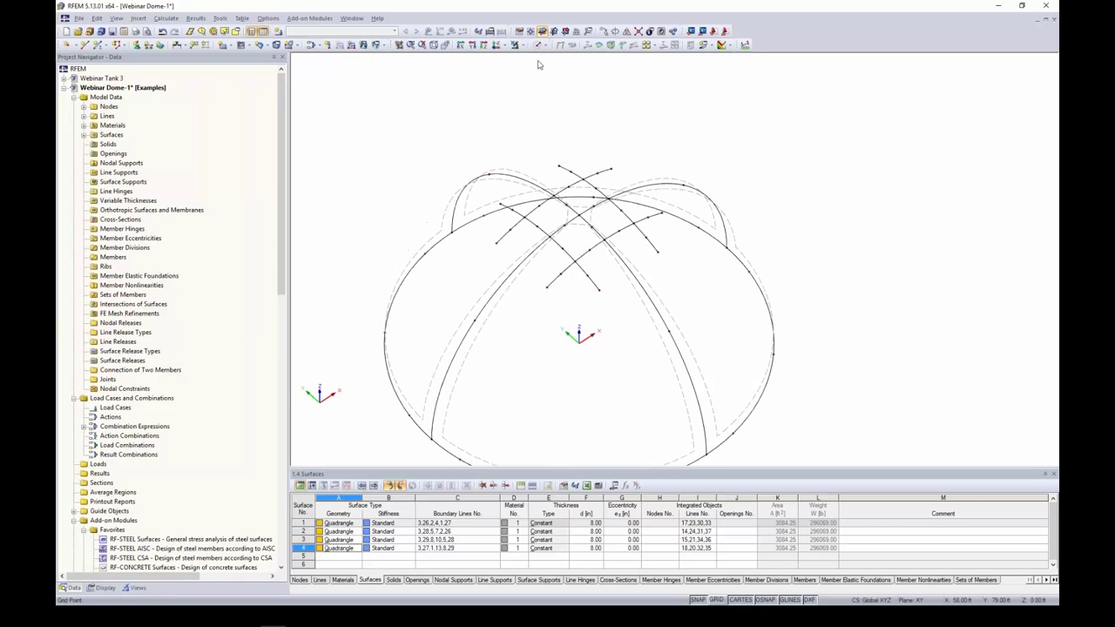
scroll(577, 212, "down", 2)
middle_click_drag(627, 324, 714, 358, "ctrl")
scroll(607, 341, "up", 2)
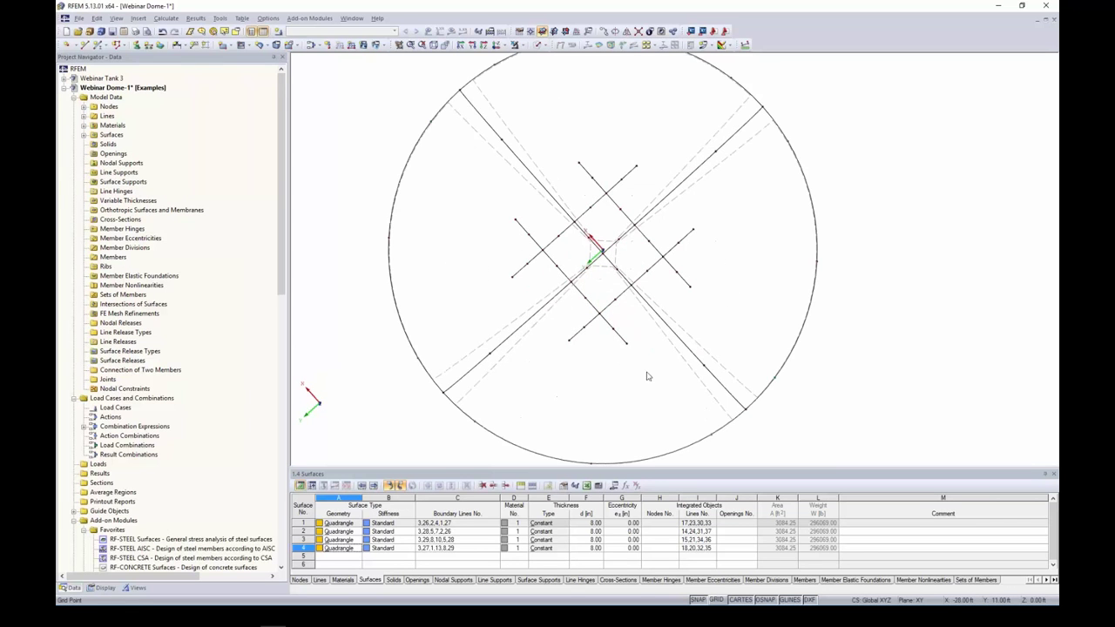
left_click_drag(648, 378, 566, 308)
left_click_drag(716, 298, 573, 138)
left_click_drag(563, 260, 514, 232)
middle_click_drag(559, 364, 601, 174, "ctrl")
right_click(652, 180)
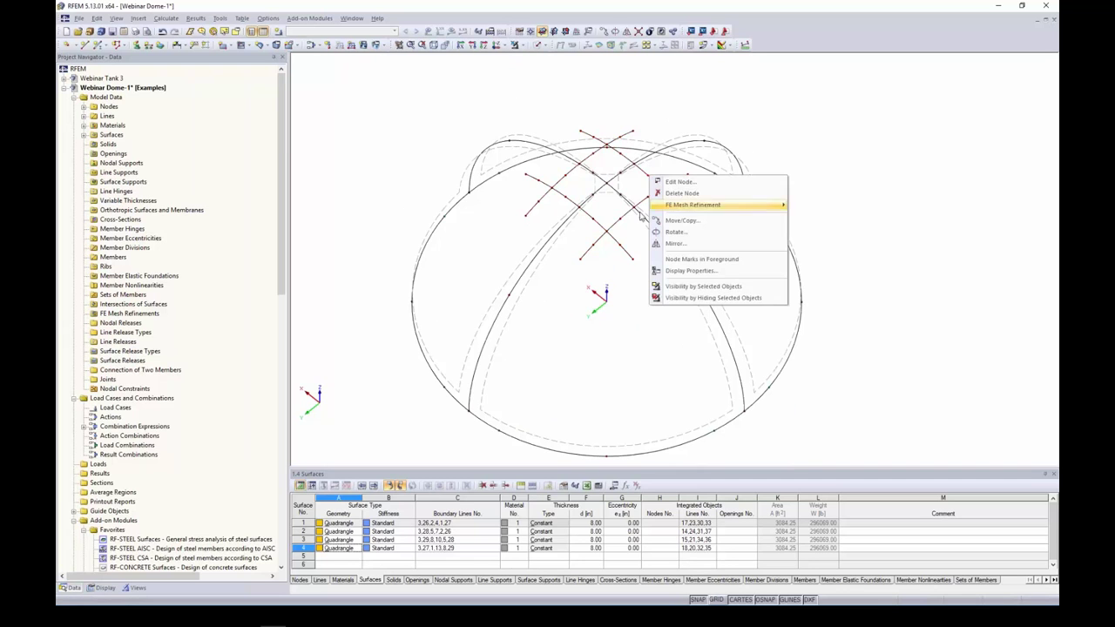
left_click(787, 115)
Step: Select all 16 segments of the offset crown arcs and open them together for line editing
middle_click_drag(634, 193, 622, 317, "ctrl")
left_click_drag(628, 341, 573, 298)
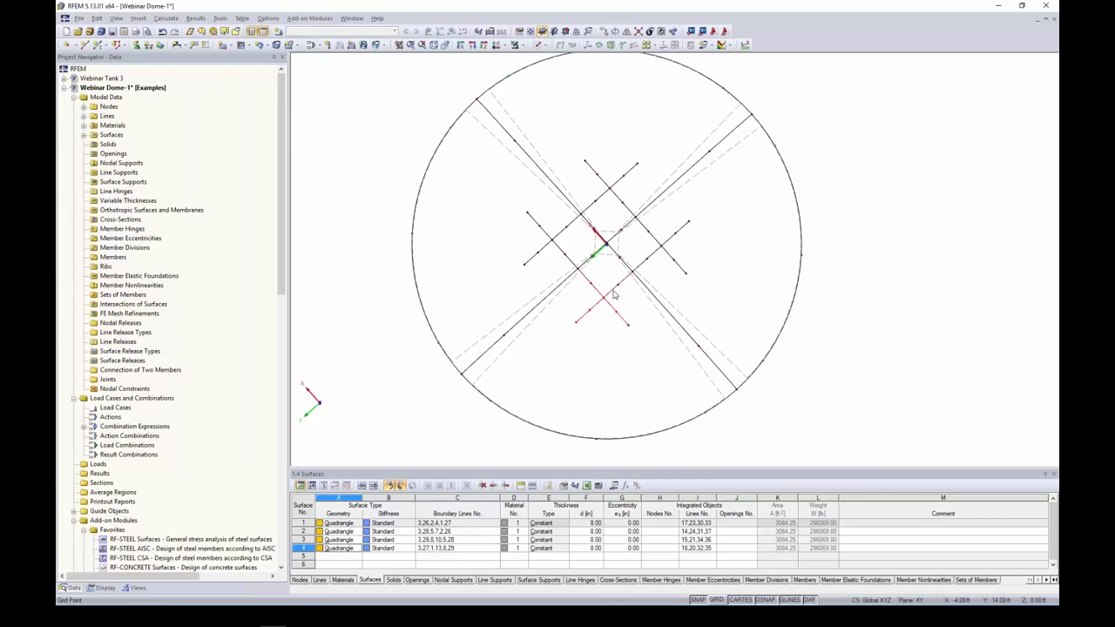
left_click_drag(715, 285, 582, 147)
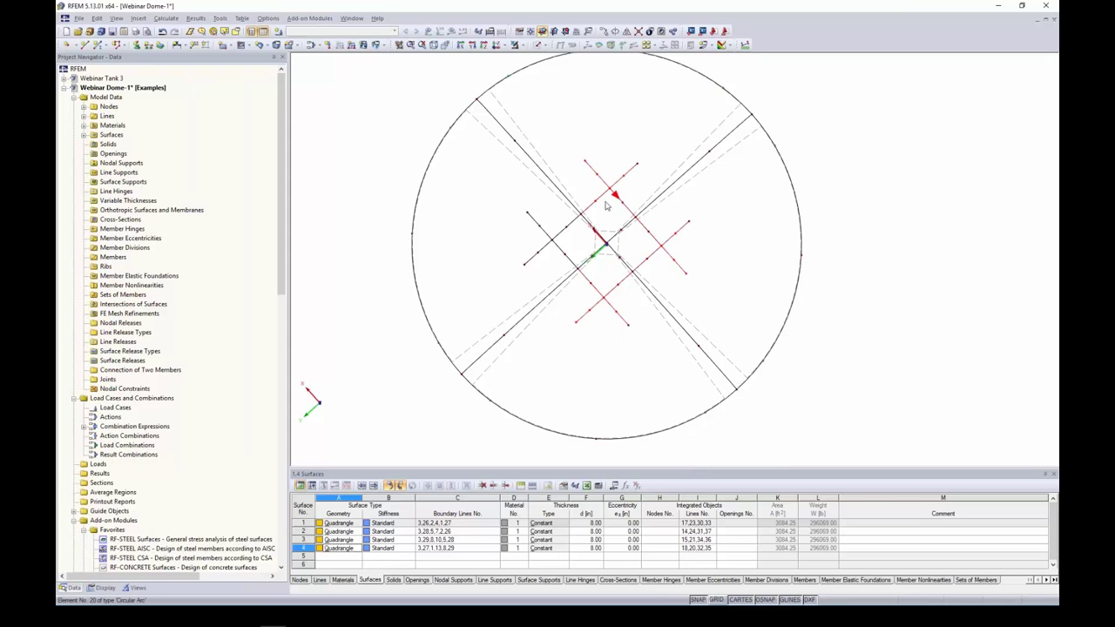
left_click_drag(570, 251, 530, 227)
middle_click_drag(596, 373, 617, 338, "ctrl")
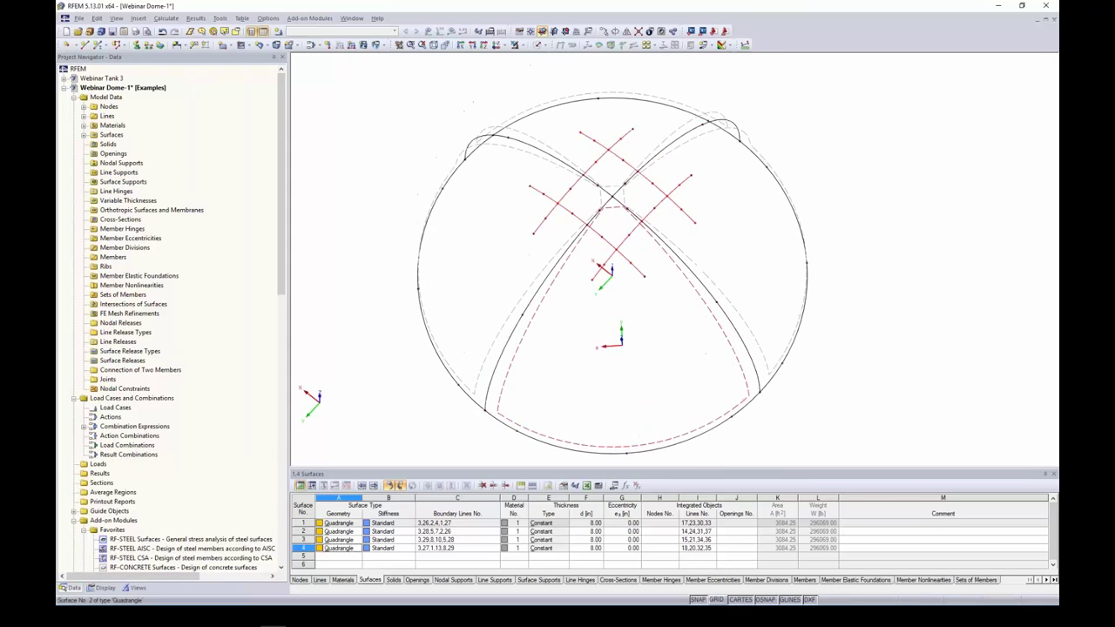
right_click(614, 157)
mouse_move(684, 166)
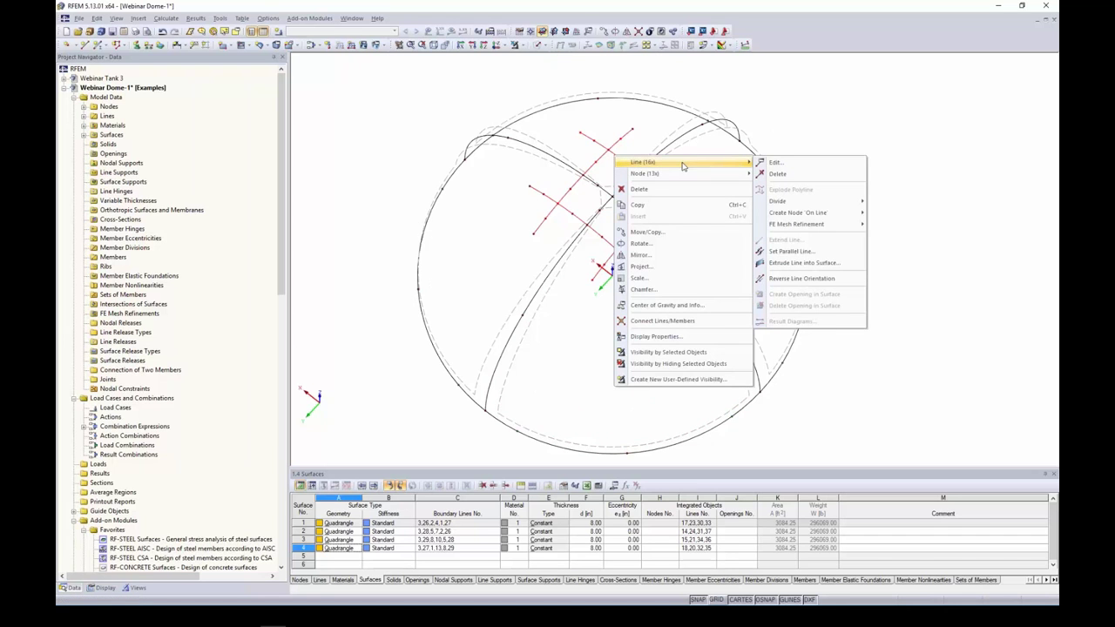
left_click(775, 162)
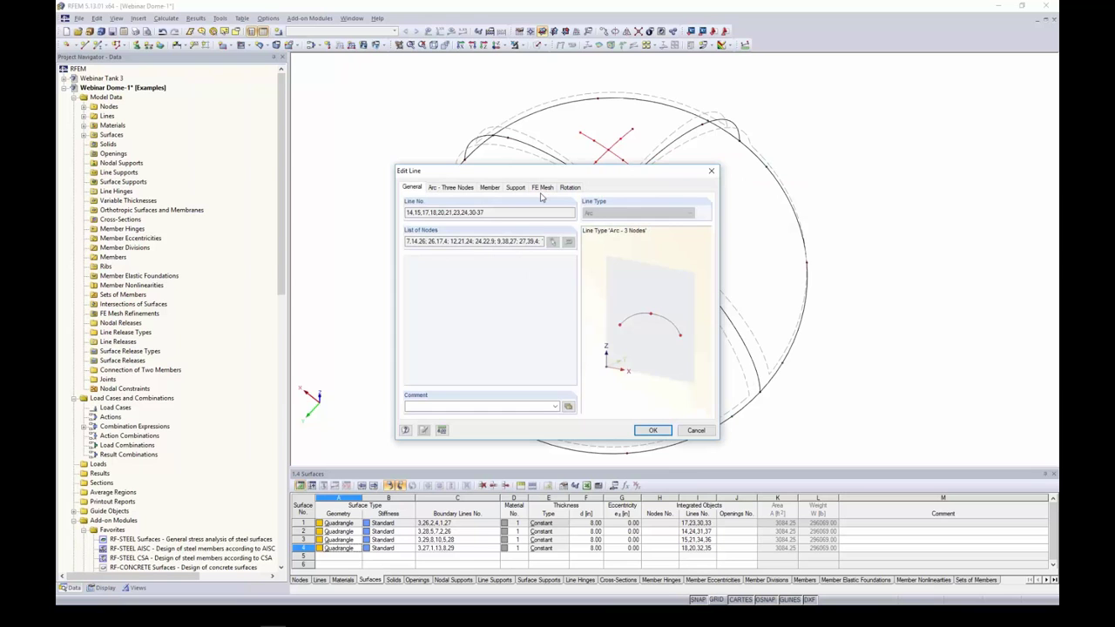
Step: Make members available on the selected crown arc lines and set their member type to Rib
left_click(490, 188)
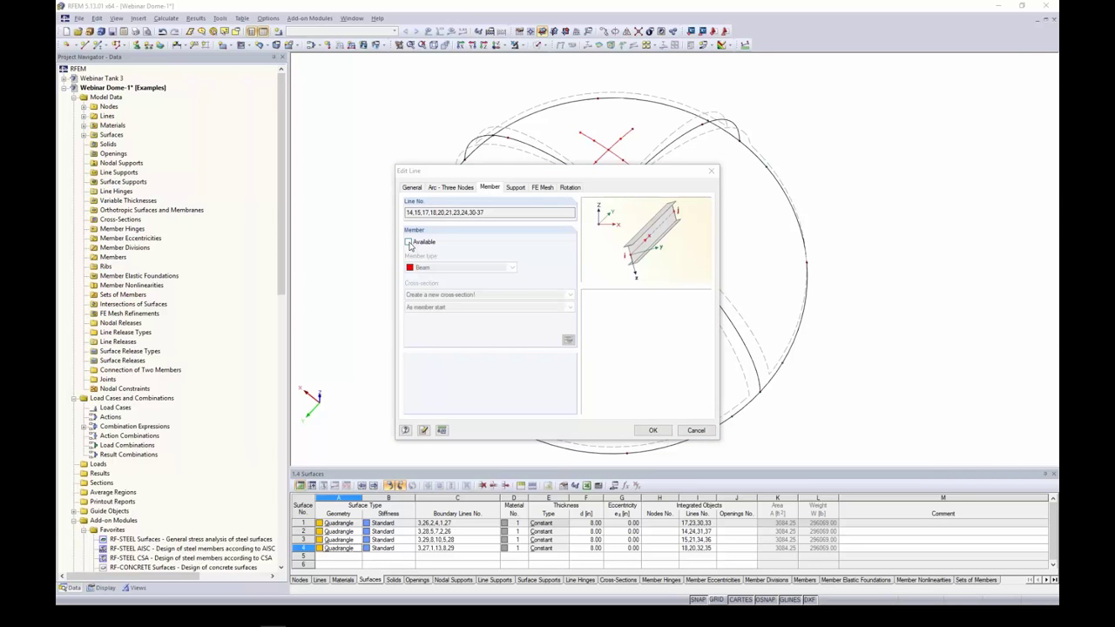
left_click(409, 243)
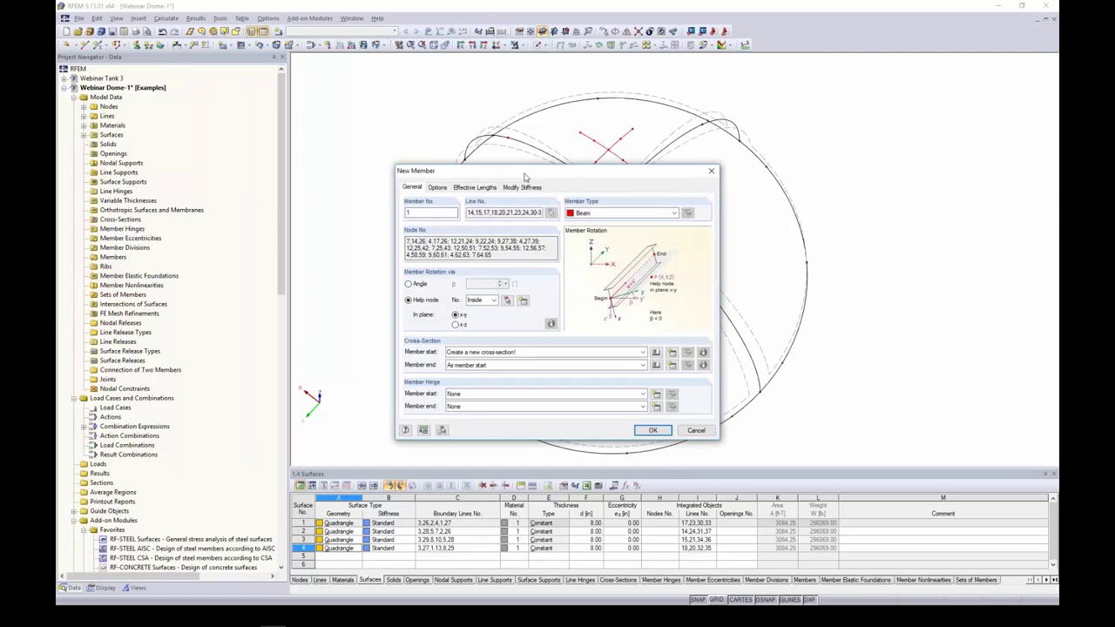
left_click_drag(525, 177, 650, 165)
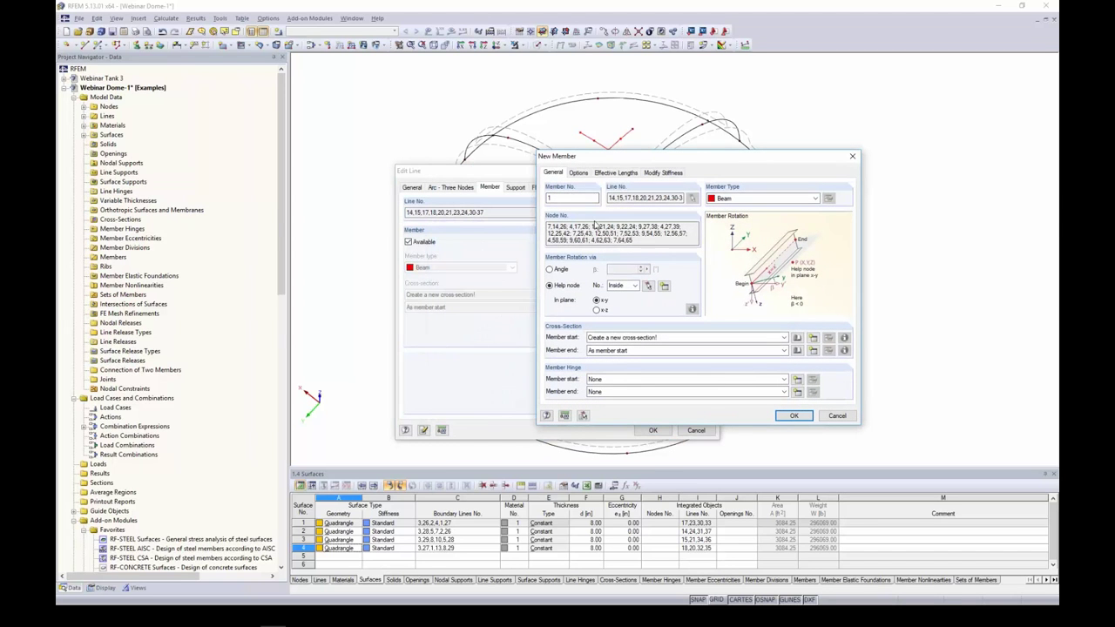
left_click(735, 199)
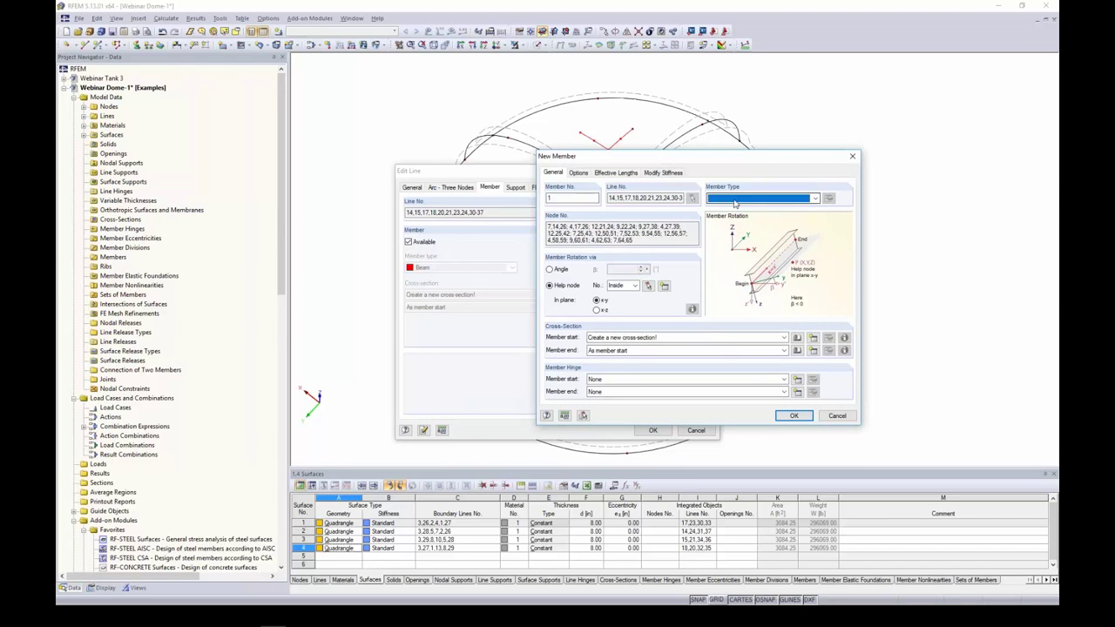
left_click(730, 226)
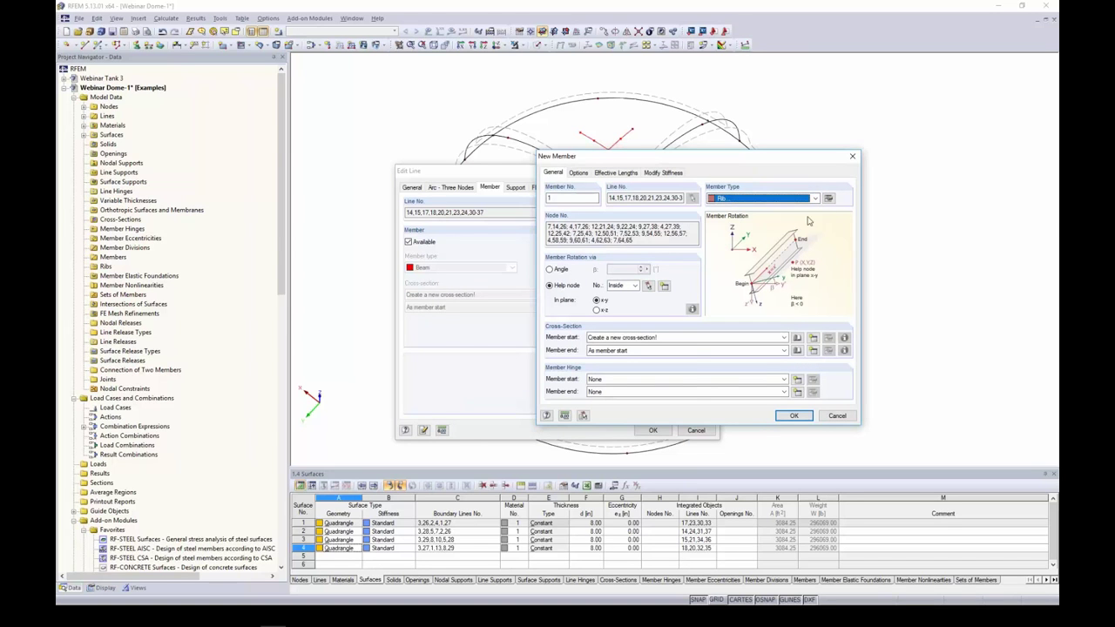
Step: Define the ribs on the +z-side of the surface with integration widths of 2 ft on both sides
left_click(828, 198)
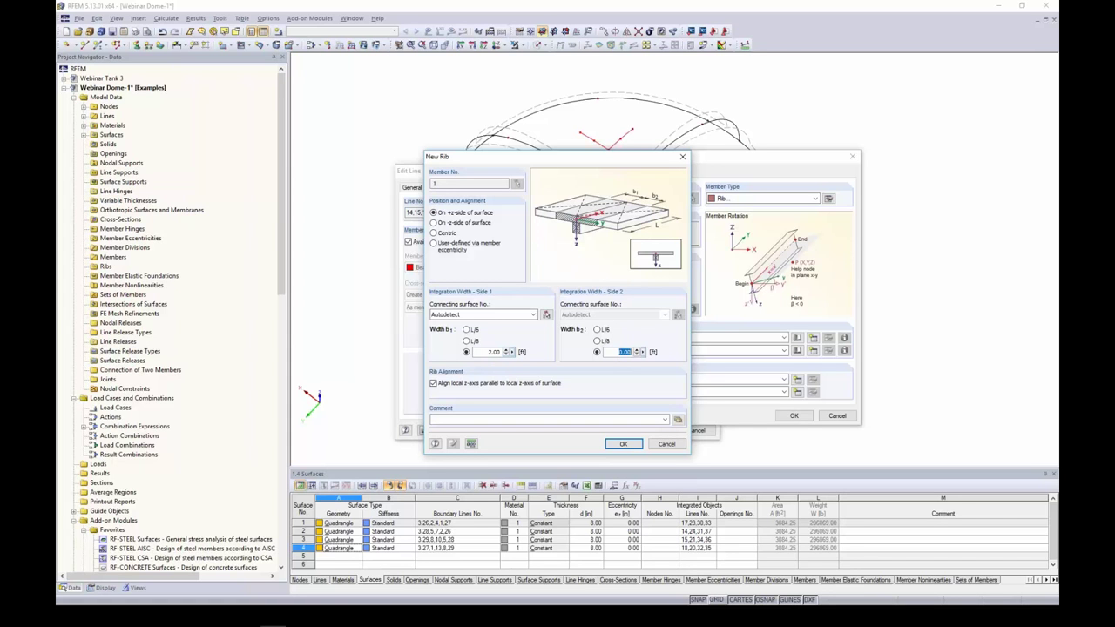
type("2")
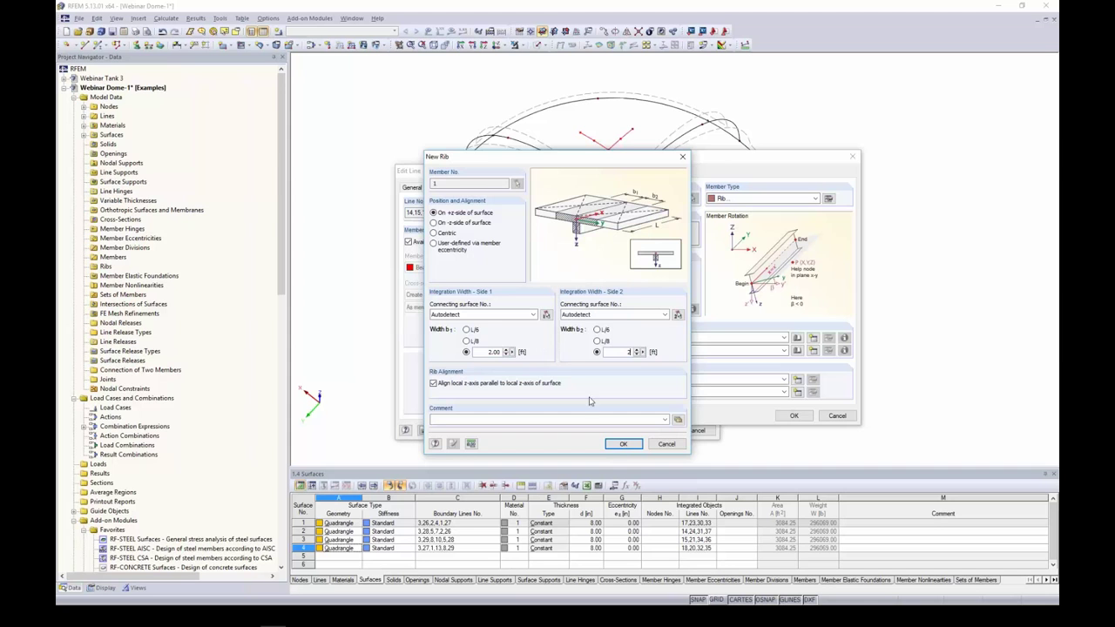
left_click(623, 444)
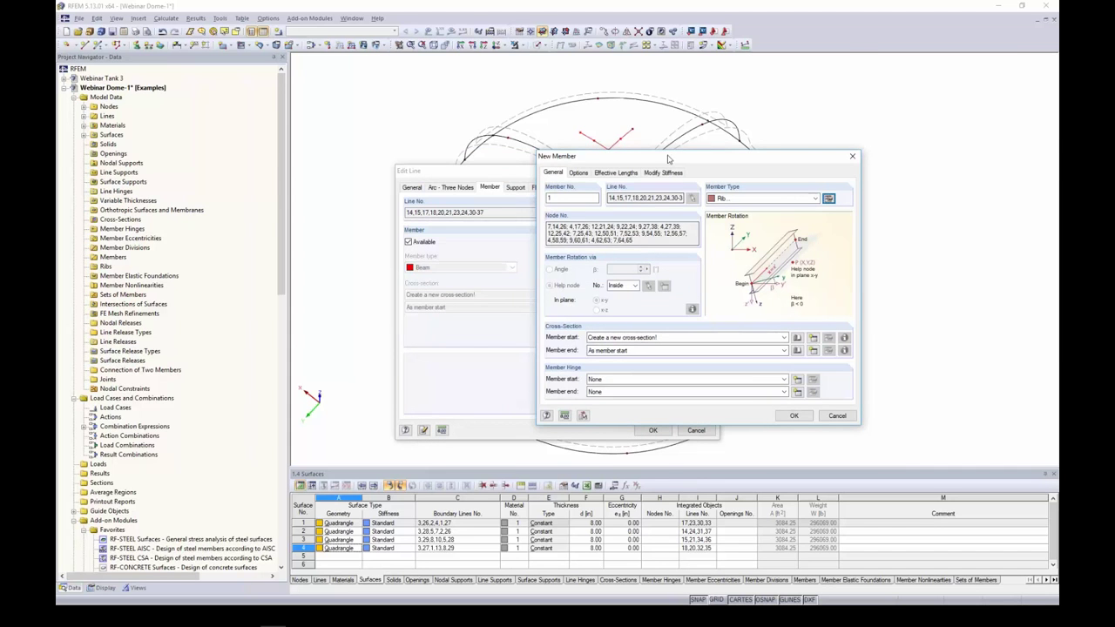
Step: Assign the ribs a solid rectangular cross-section 10 in wide and 18 in high in 4000 psi concrete, and apply the line changes
left_click_drag(610, 156, 501, 134)
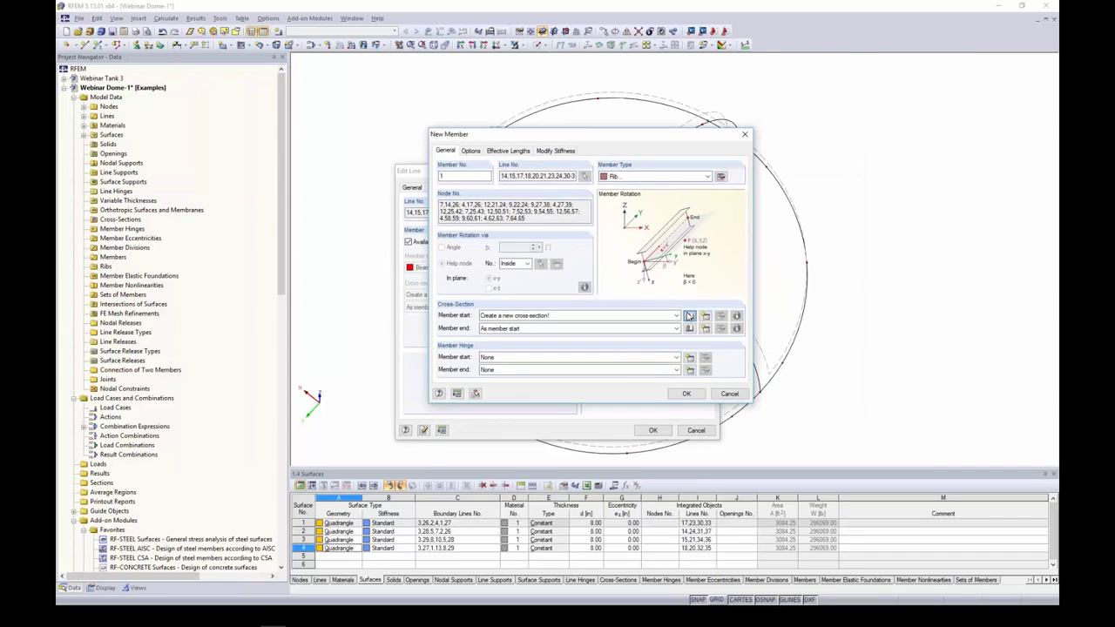
left_click(690, 315)
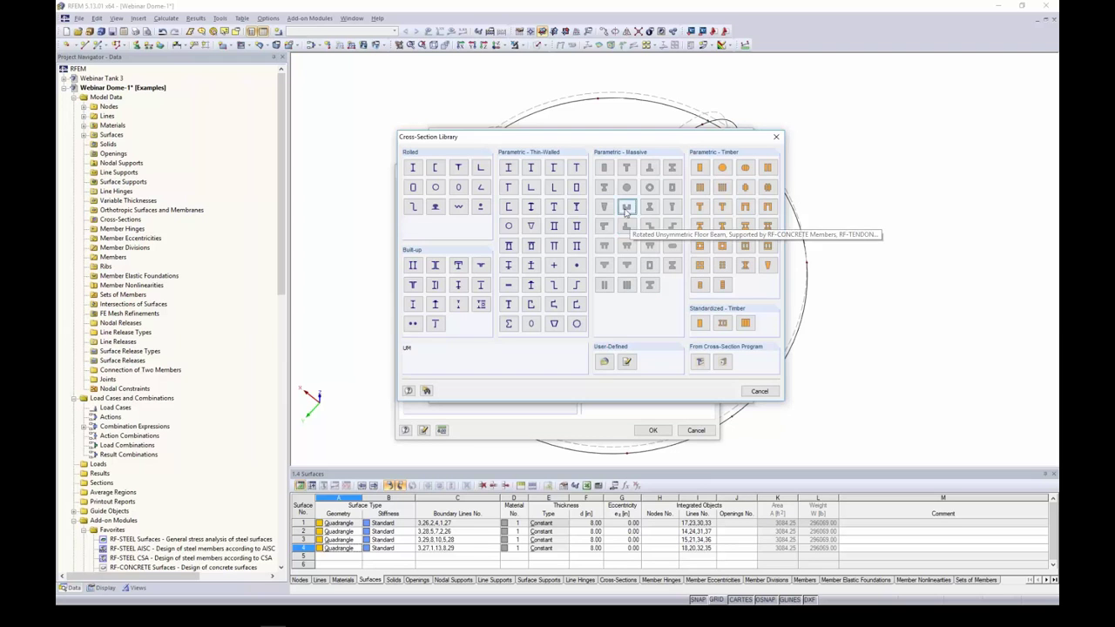
left_click(605, 169)
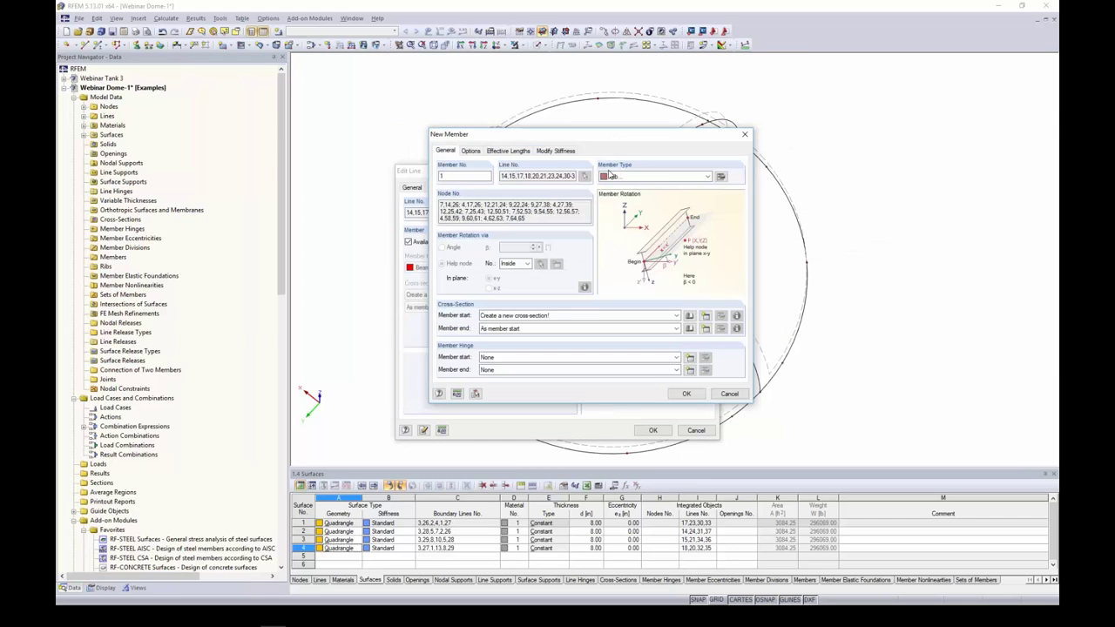
type("1")
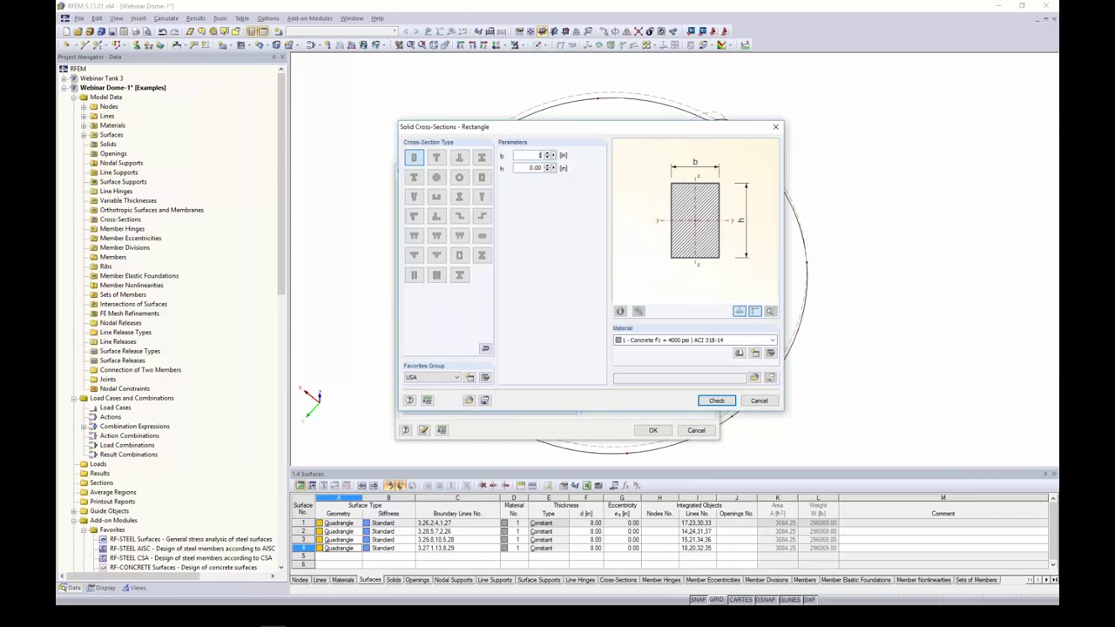
type("0")
key("Tab")
type("18")
key("Return")
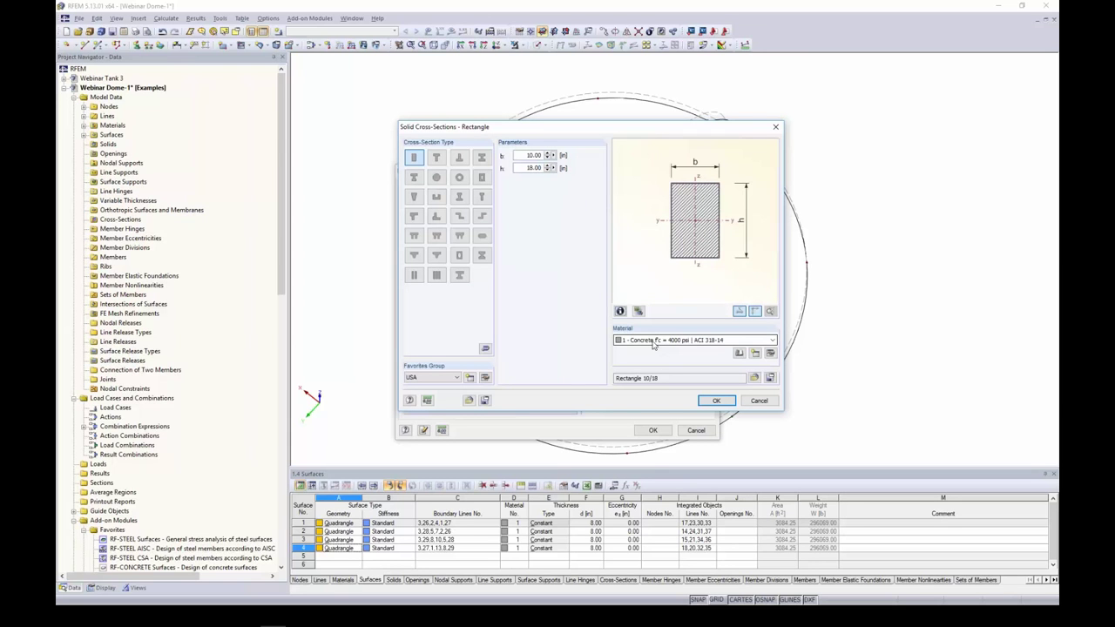
left_click(717, 401)
left_click(684, 394)
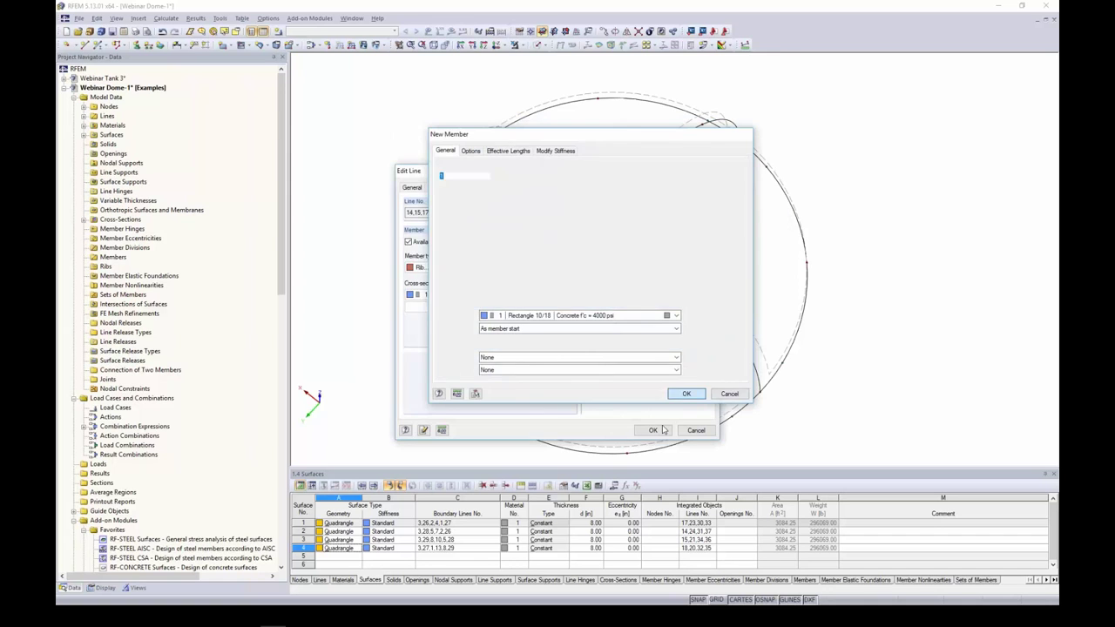
left_click(653, 430)
Step: Switch the model display from wireframe to the transparent solid rendering and examine the ribs under the dome's crown
middle_click_drag(590, 322, 547, 39, "ctrl")
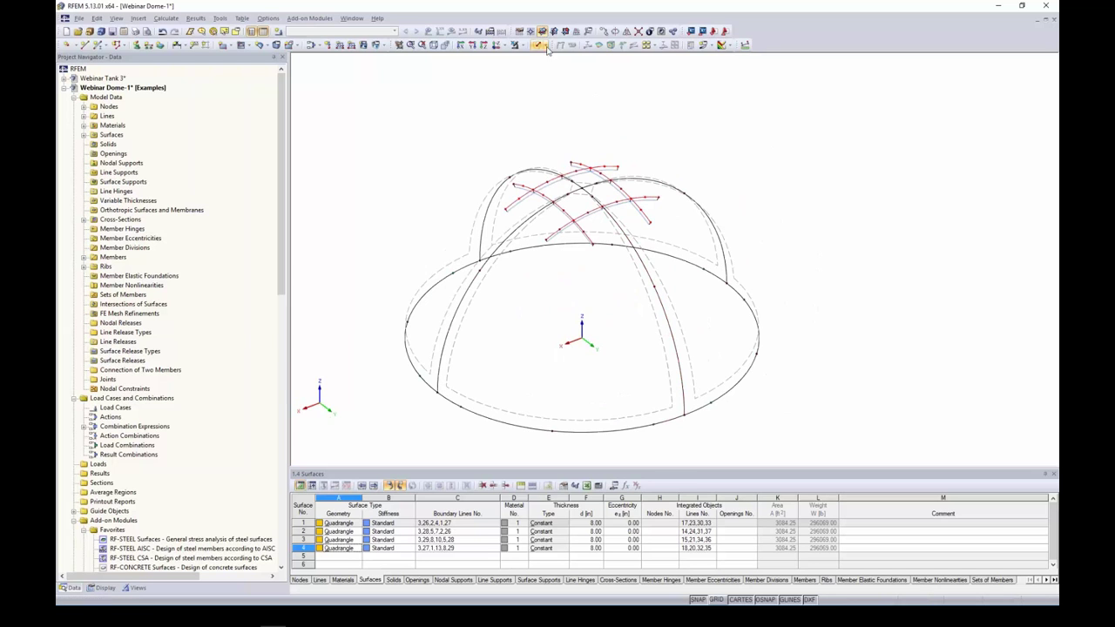
left_click(545, 33)
left_click(571, 78)
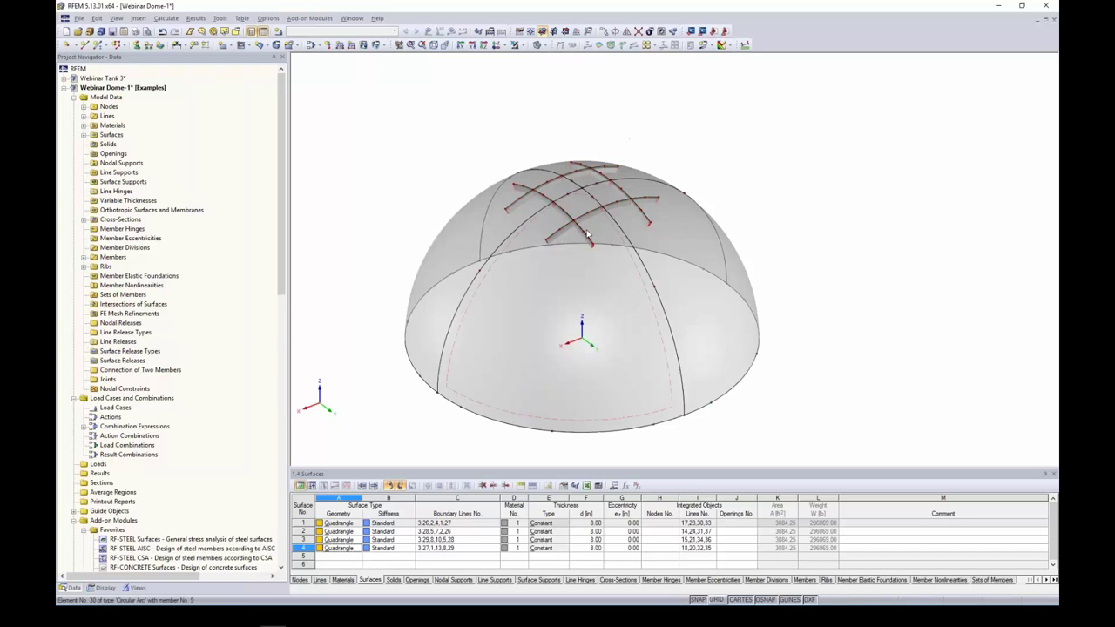
scroll(527, 229, "up", 6)
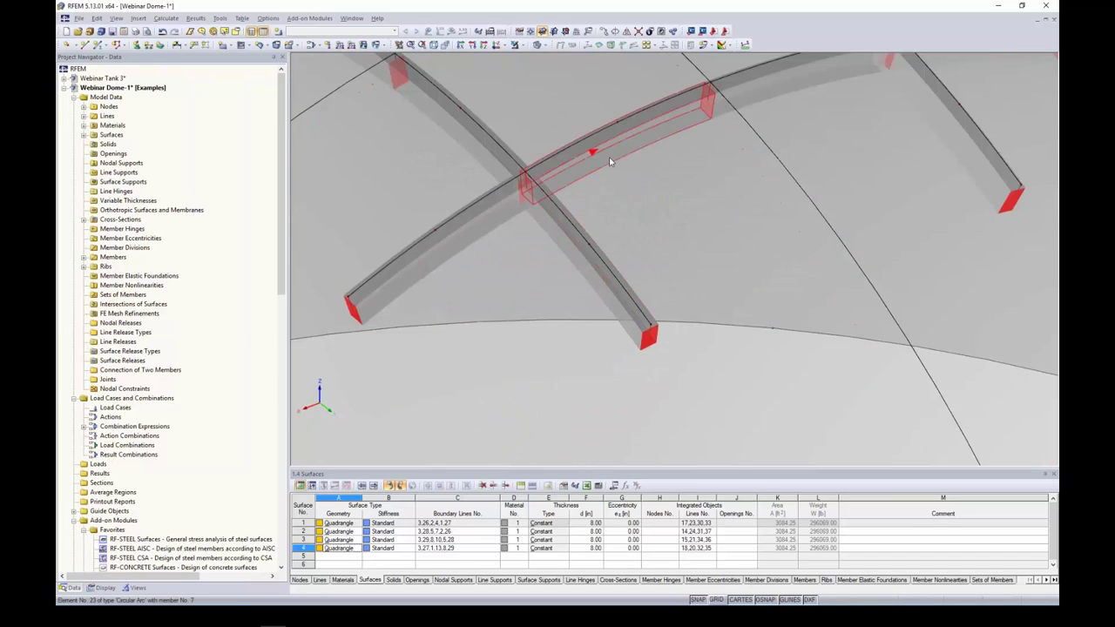
scroll(609, 157, "down", 6)
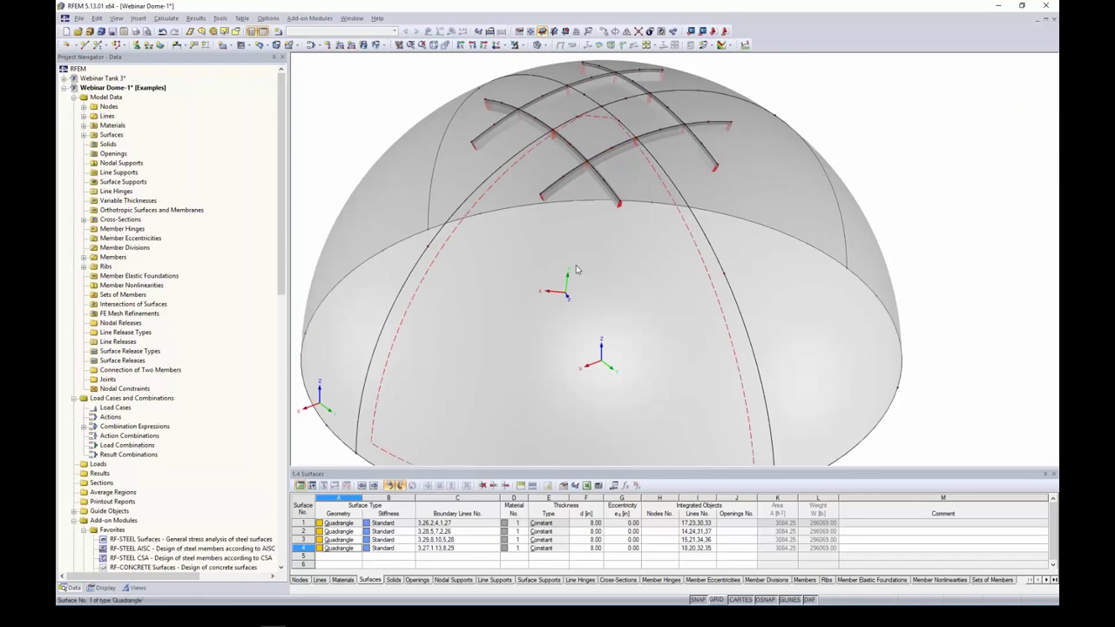
middle_click_drag(568, 174, 581, 224, "ctrl")
scroll(581, 224, "down", 2)
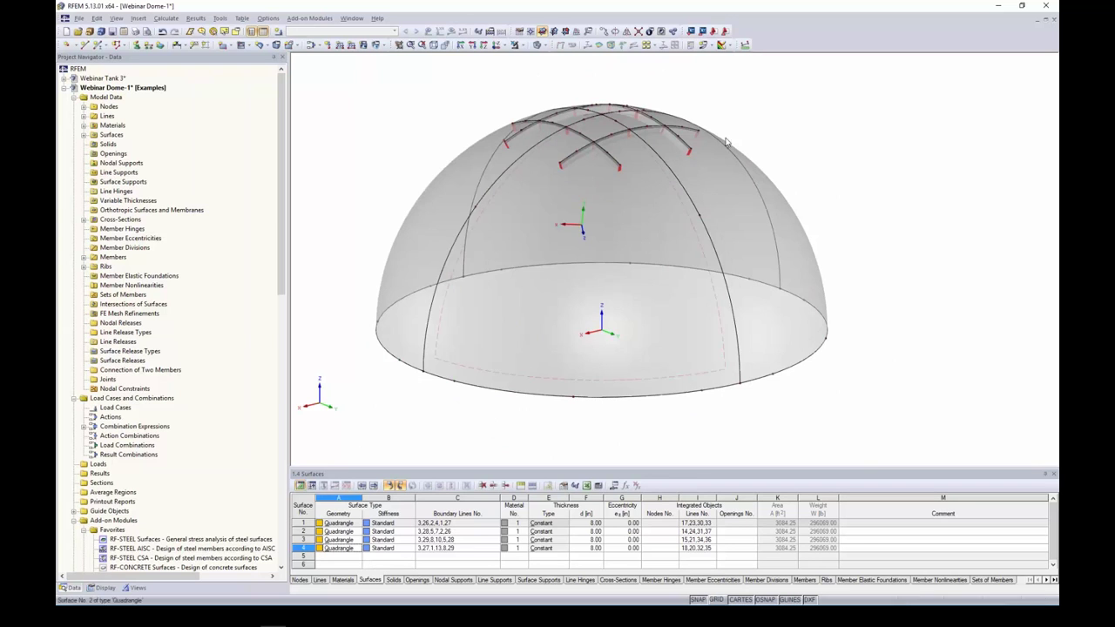
Step: Extrude the four arcs of the dome's base circle into concrete wall surfaces 15 ft deep in global -Z and 10 in thick
middle_click_drag(908, 308, 859, 231, "ctrl")
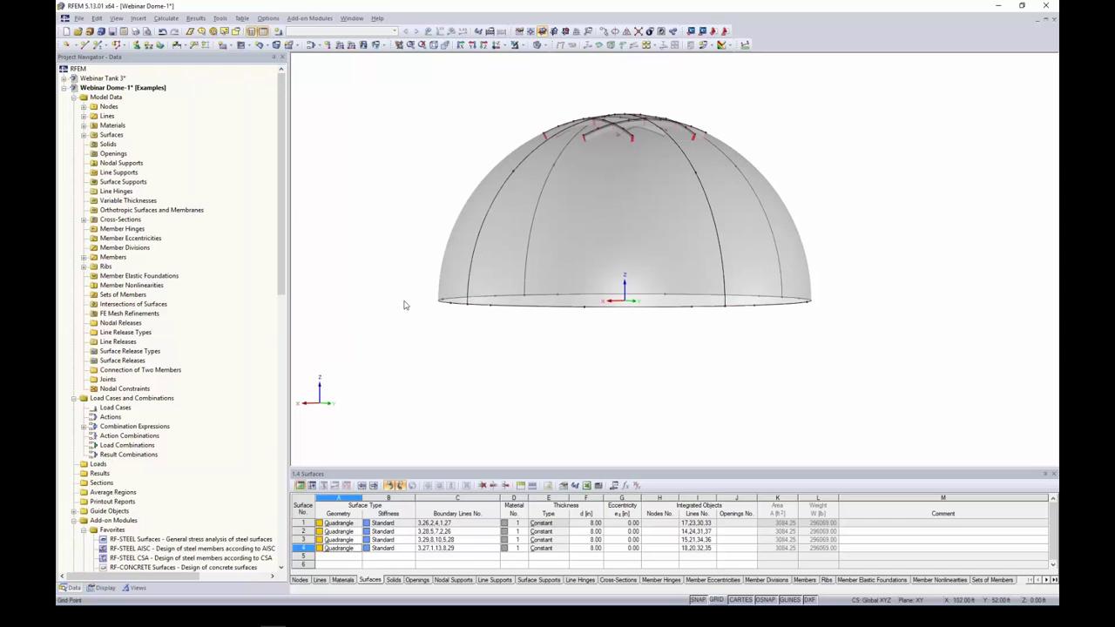
left_click_drag(406, 267, 881, 380)
middle_click_drag(859, 356, 813, 334)
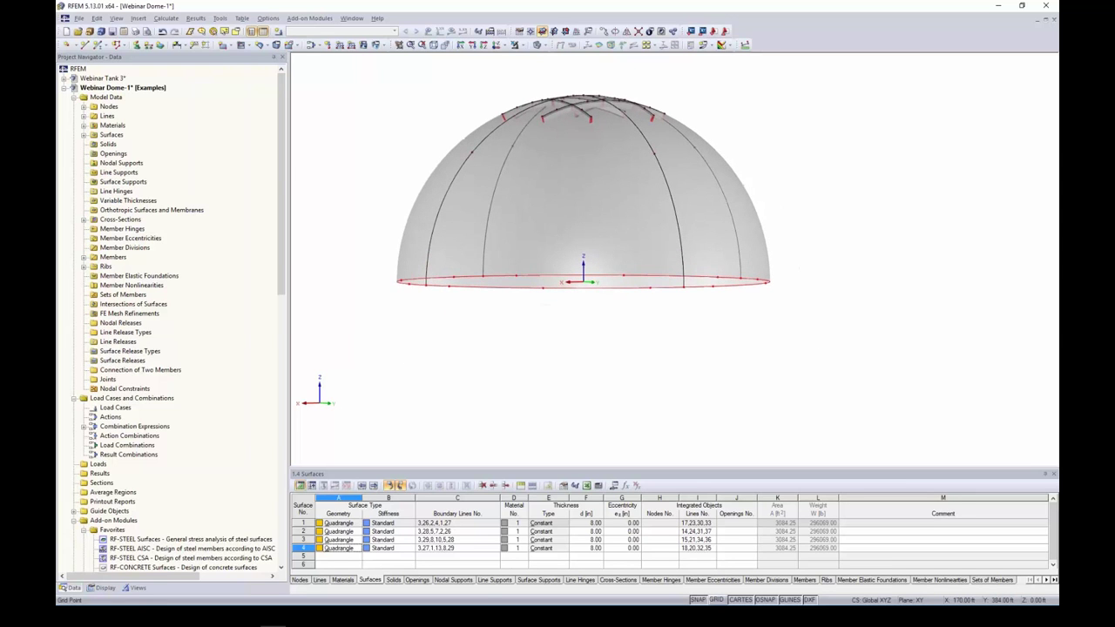
right_click(703, 293)
mouse_move(728, 296)
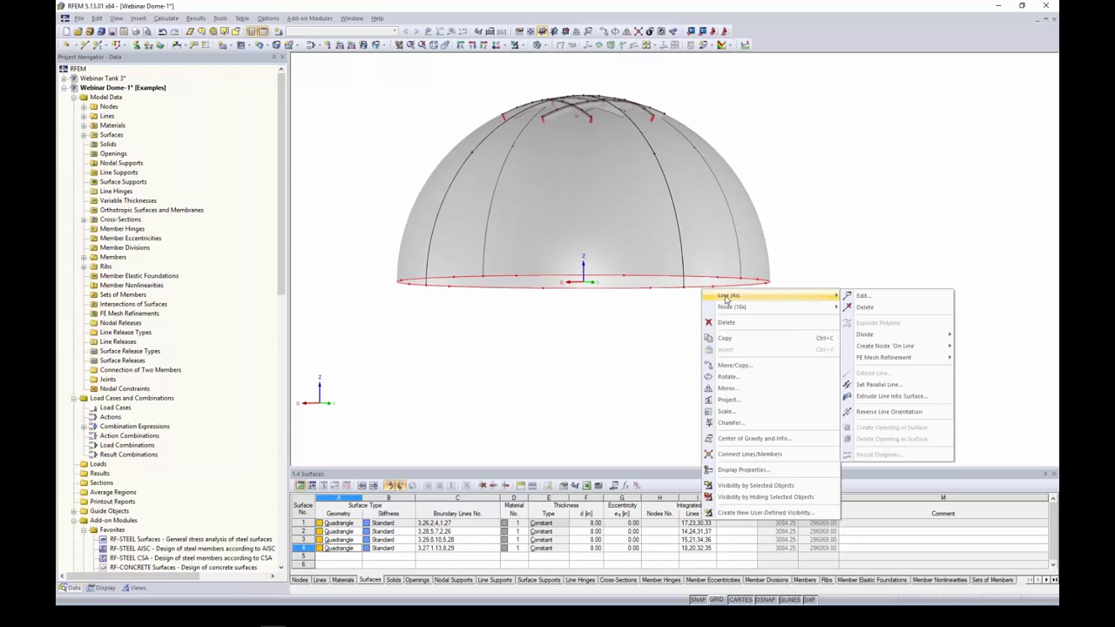
left_click(876, 396)
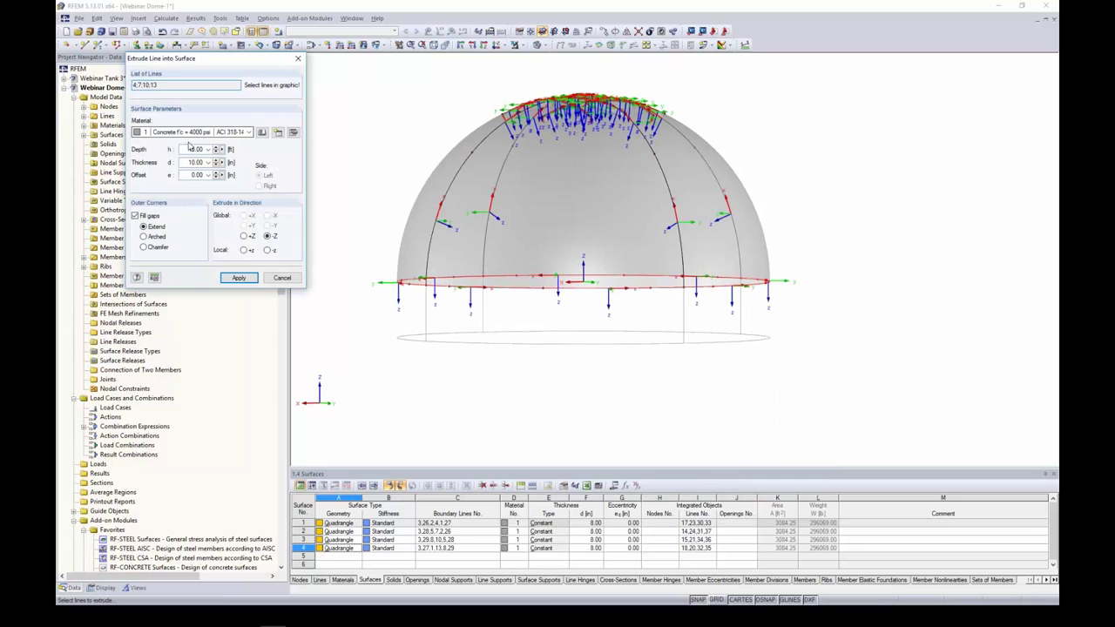
left_click_drag(187, 150, 214, 151)
key("Tab")
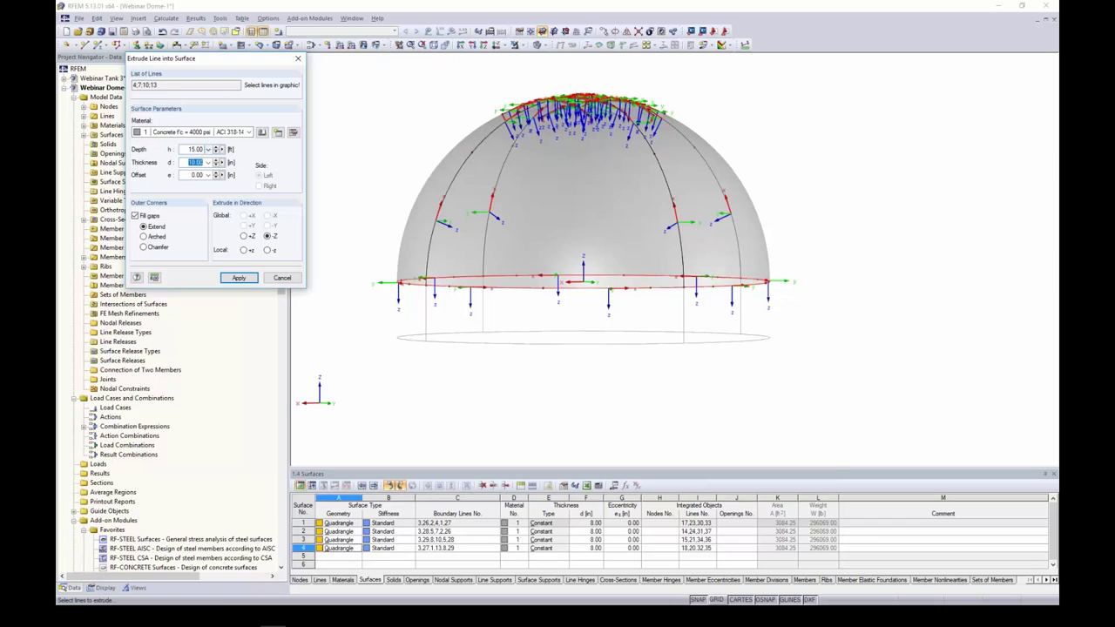
type("10")
key("Tab")
left_click(239, 277)
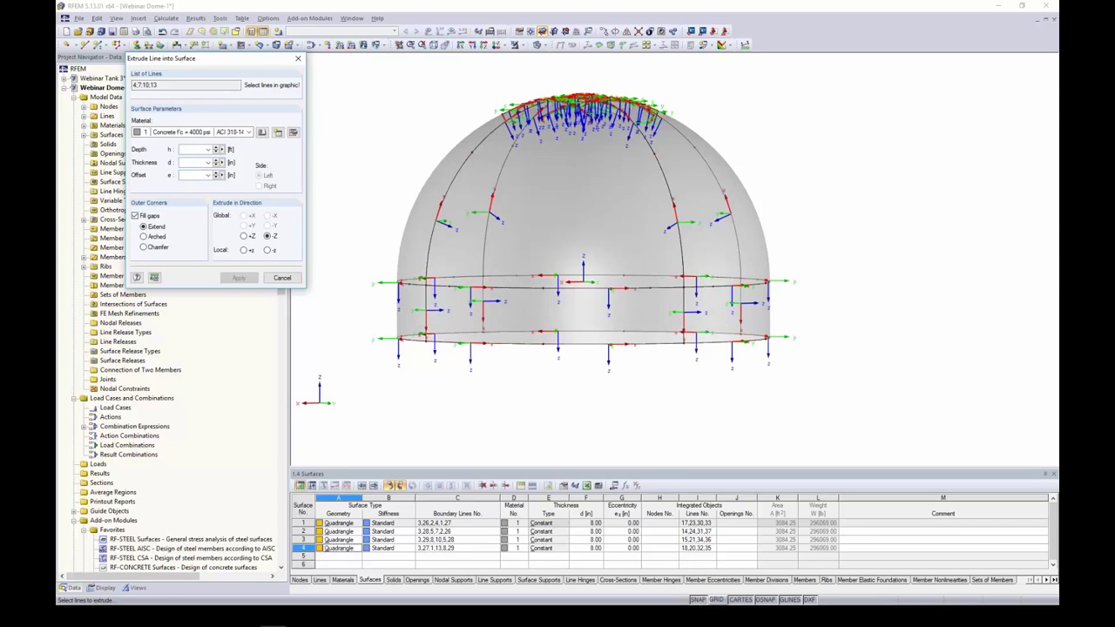
key("Escape")
Step: Start a new line support for the wall base and review the predefined support types
middle_click_drag(827, 243, 702, 157, "ctrl")
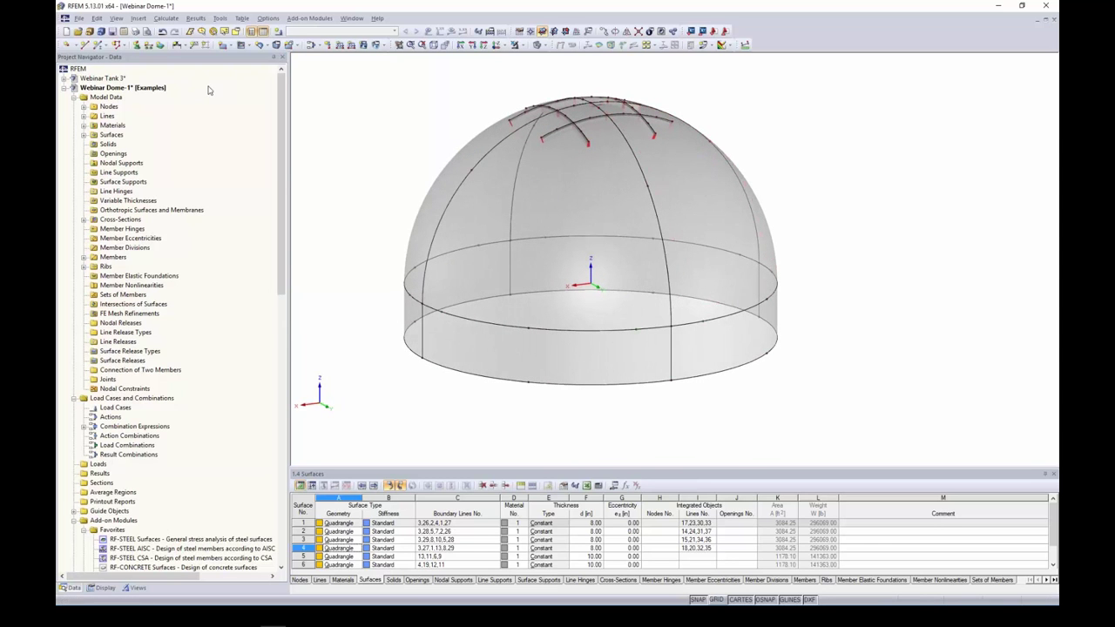
middle_click_drag(389, 179, 391, 154)
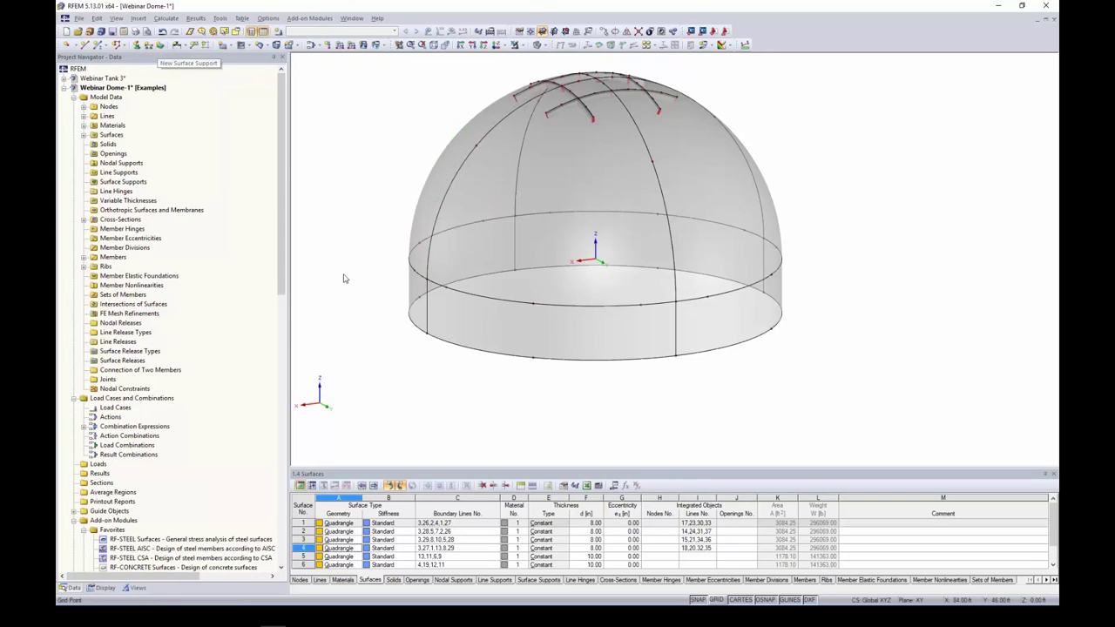
left_click(149, 48)
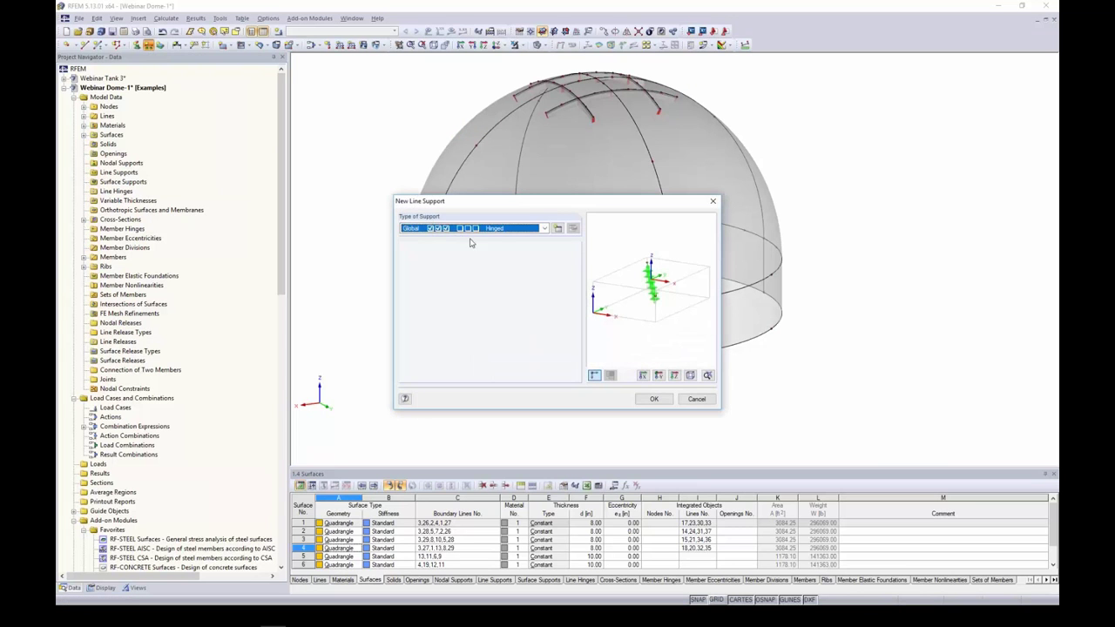
left_click(491, 231)
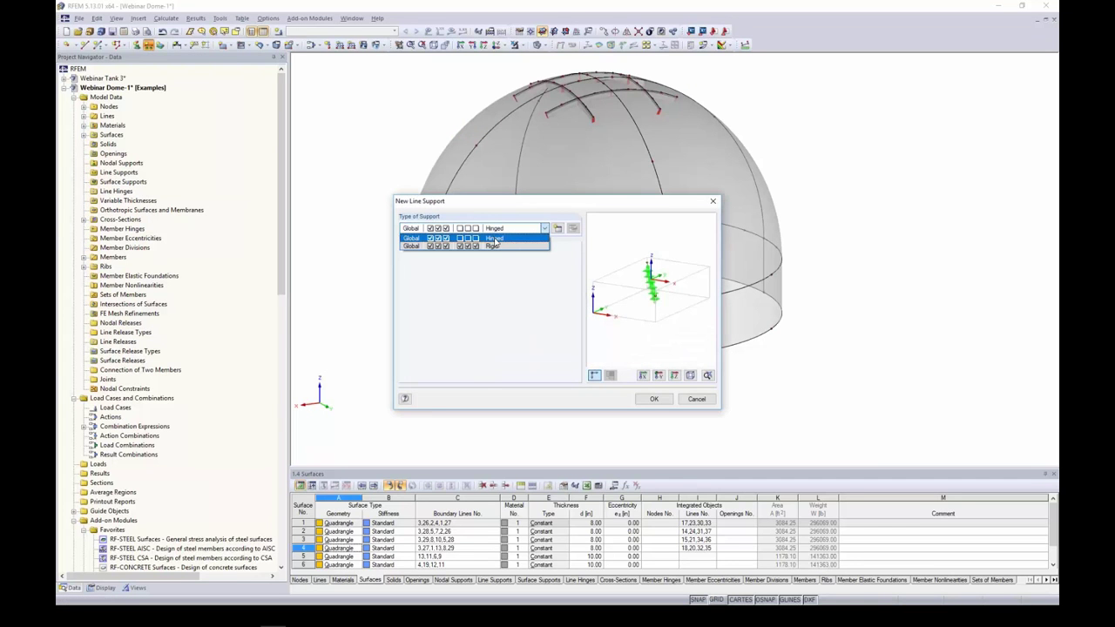
left_click(524, 268)
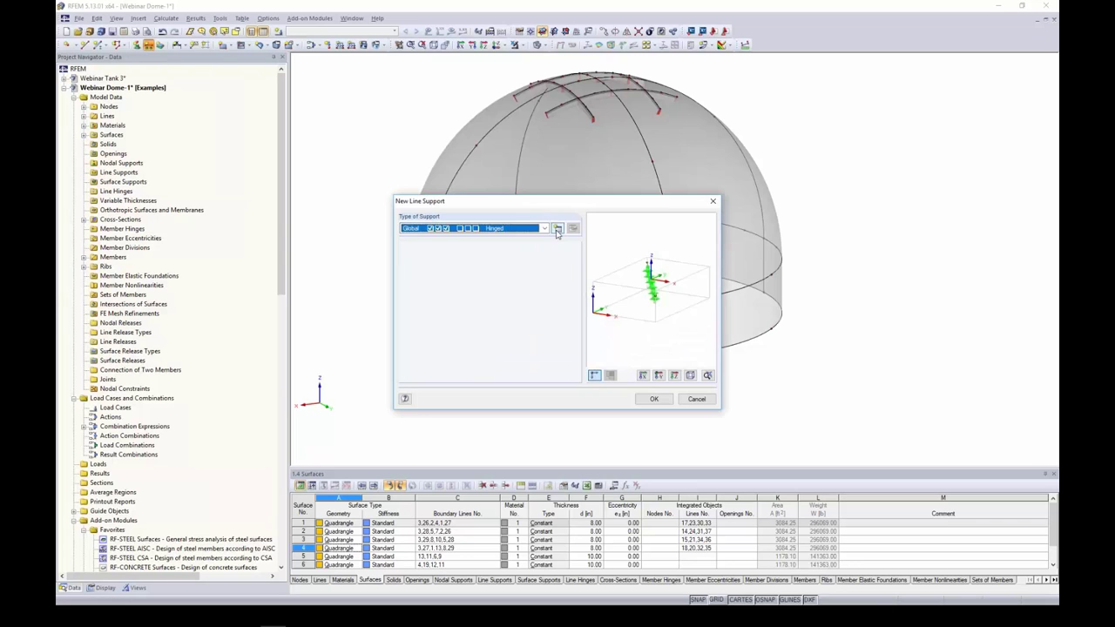
left_click(558, 230)
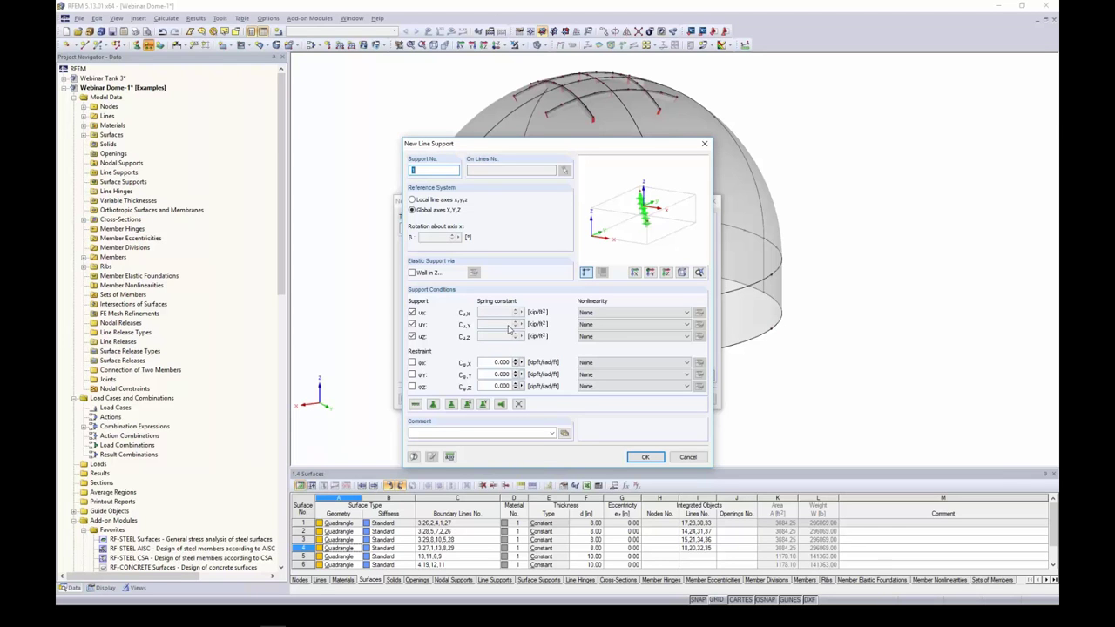
left_click(649, 316)
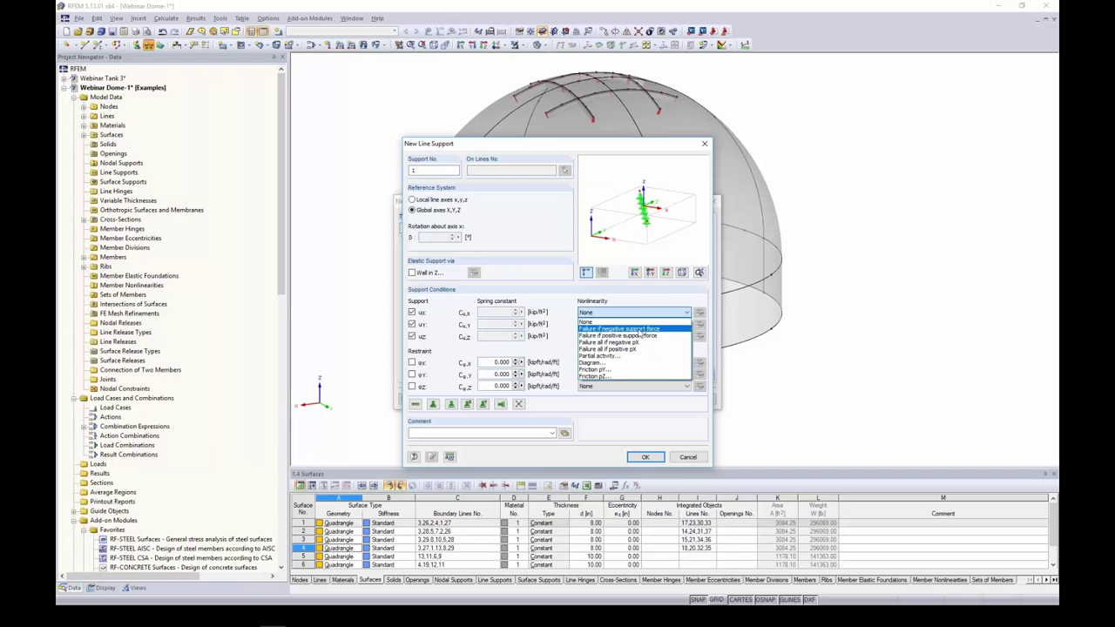
left_click(565, 300)
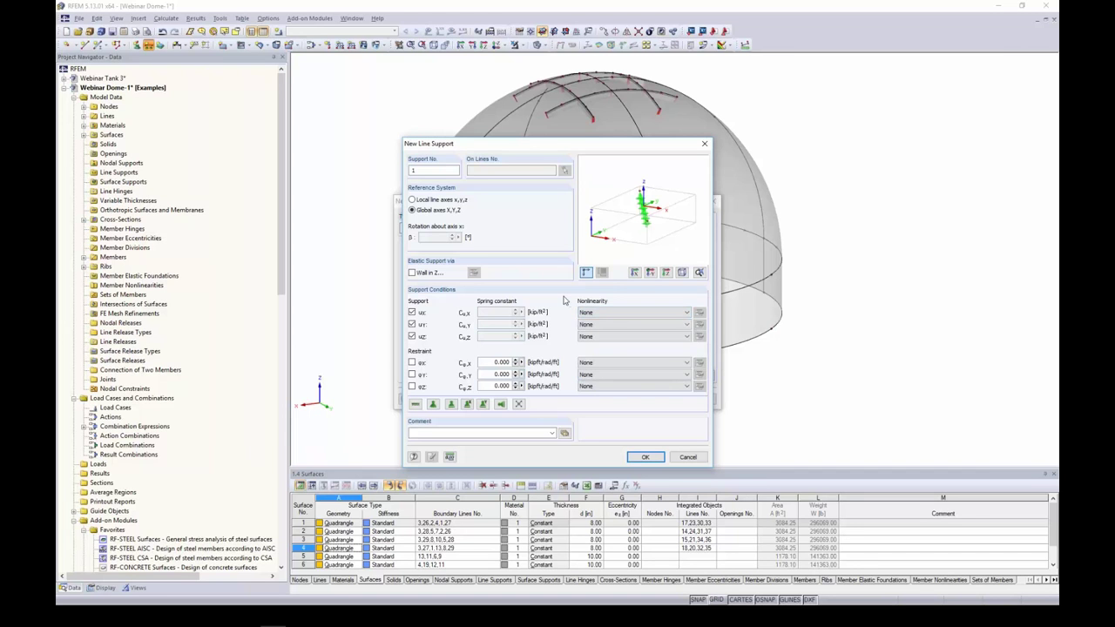
left_click(689, 456)
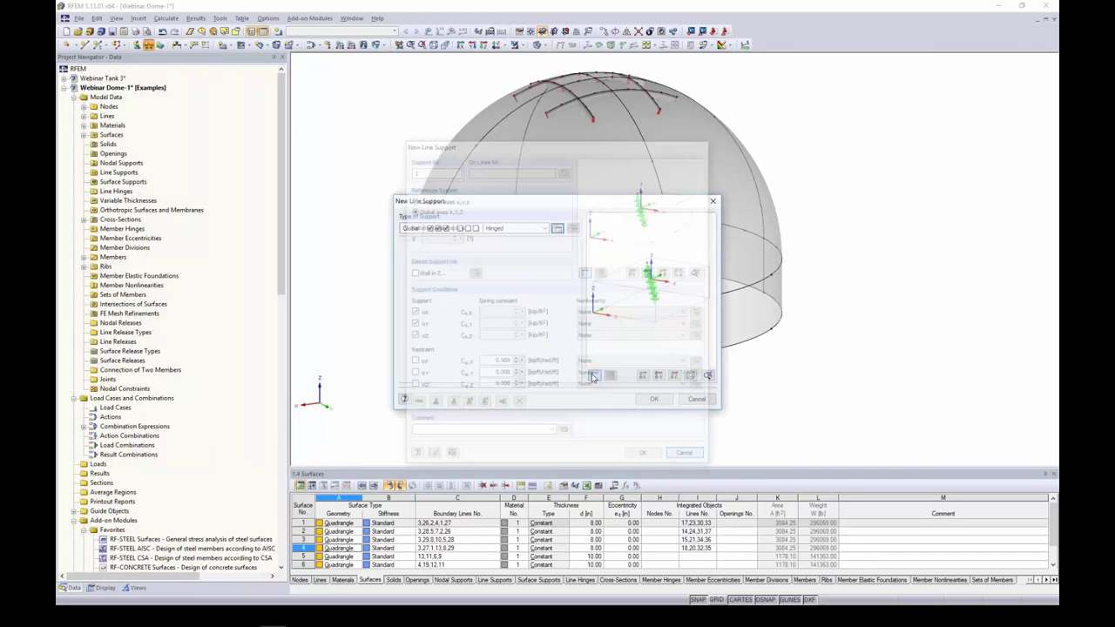
Step: Define the line support as Rigid and assign it to all the lines around the wall's base circle
left_click(502, 229)
left_click(498, 248)
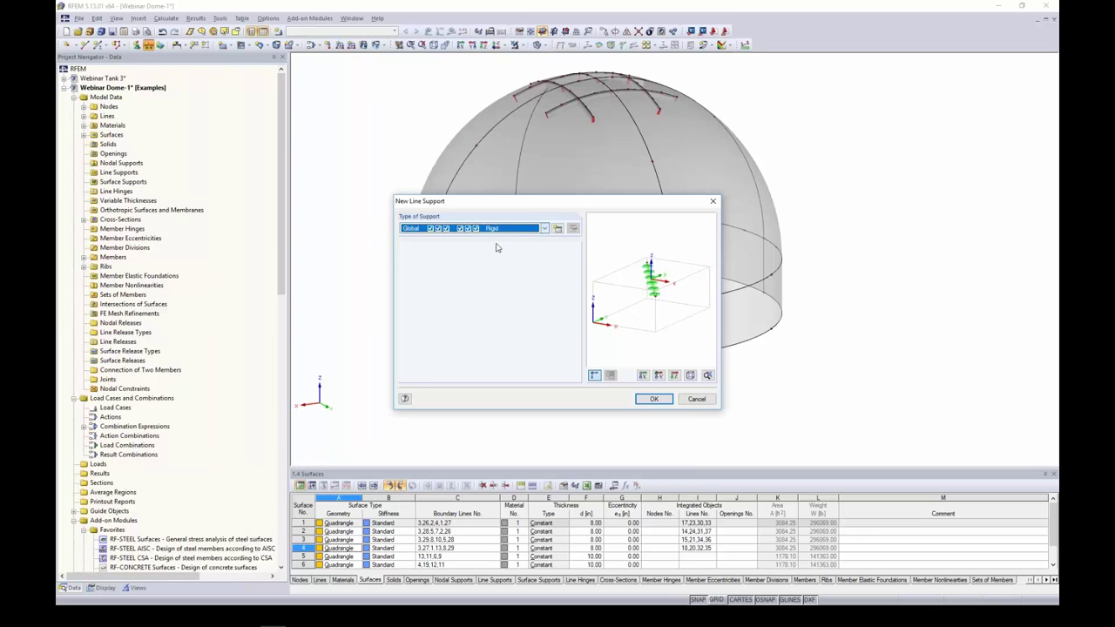
left_click(654, 400)
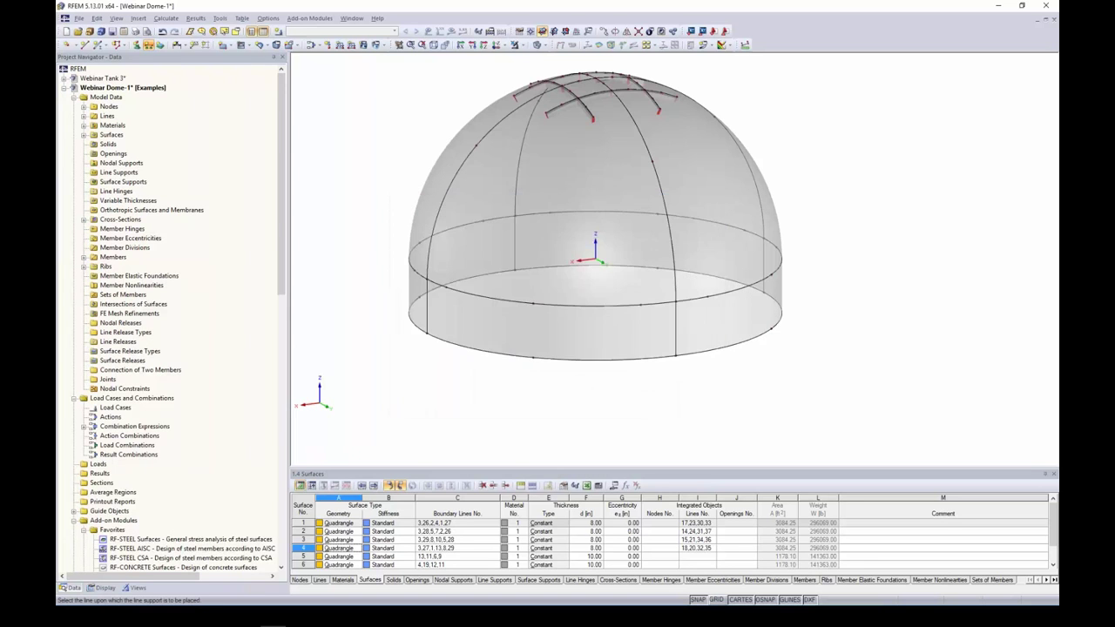
middle_click_drag(638, 366, 634, 331, "ctrl")
left_click_drag(379, 287, 820, 354)
middle_click_drag(829, 282, 834, 328, "ctrl")
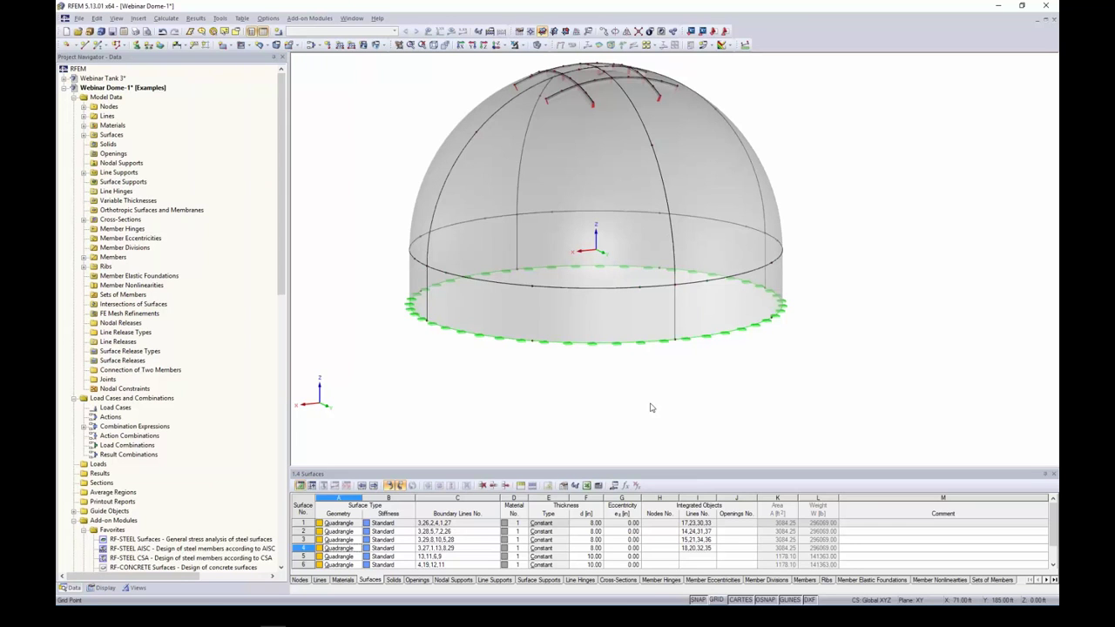
scroll(650, 408, "down", 1)
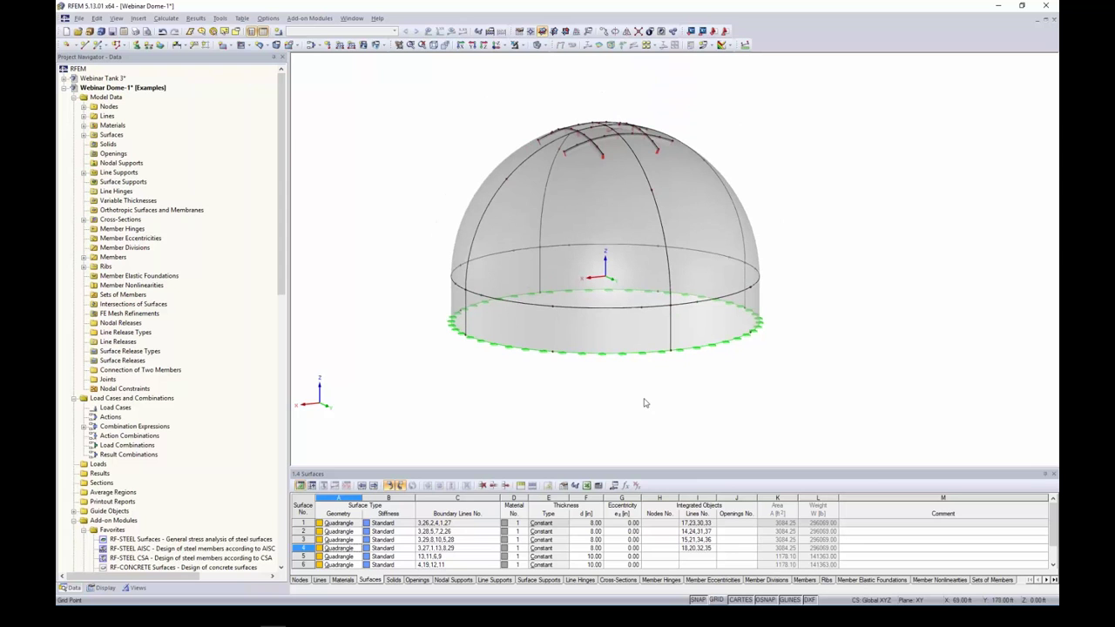
Step: Turn on the surfaces' local axis systems and examine their orientation on the dome and wall
left_click(707, 225)
right_click(706, 224)
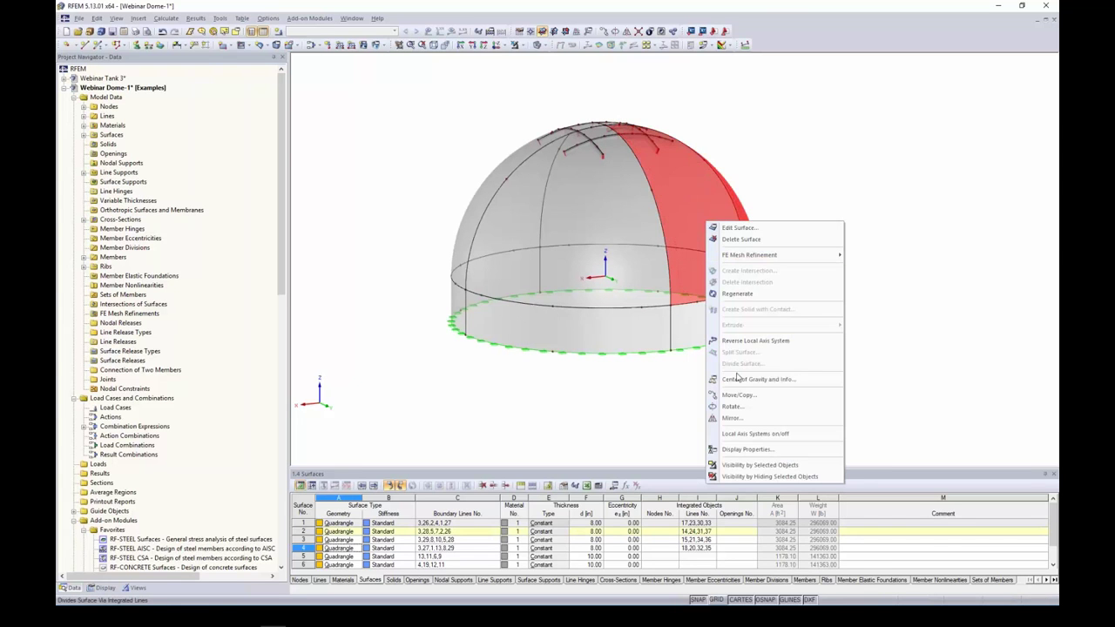
left_click(746, 434)
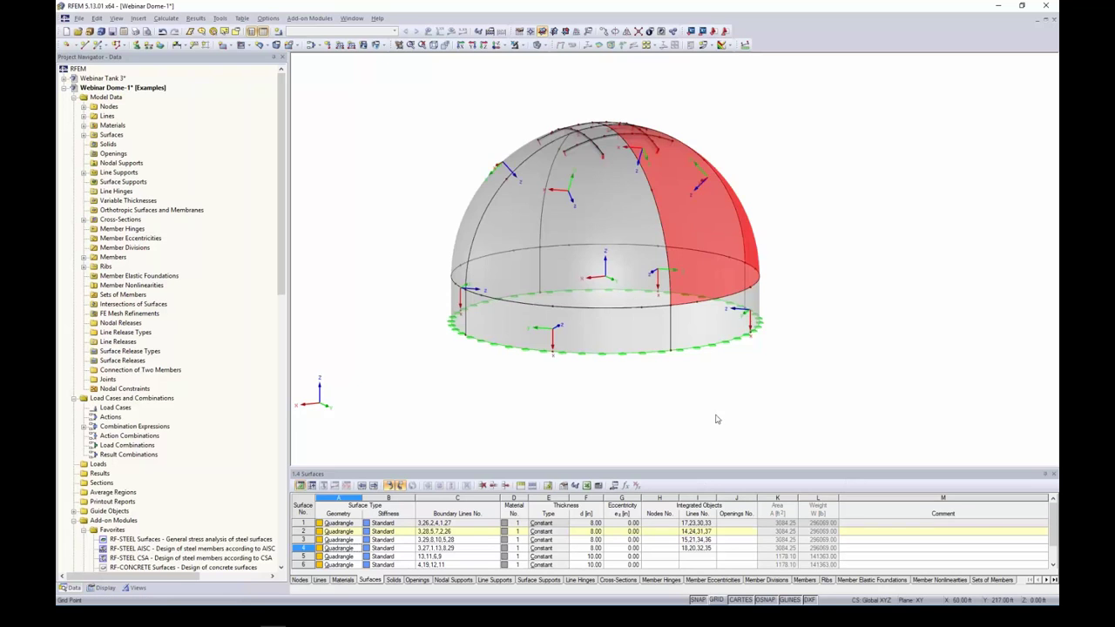
left_click(716, 419)
middle_click_drag(753, 383, 791, 398, "ctrl")
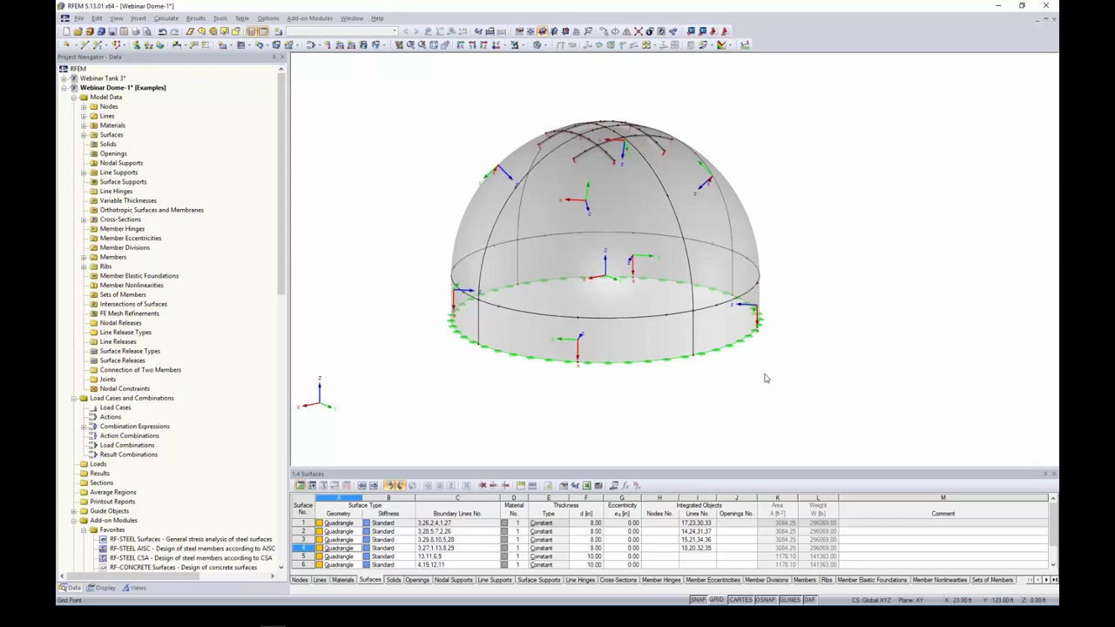
scroll(765, 374, "down", 1)
middle_click_drag(765, 375, 709, 364)
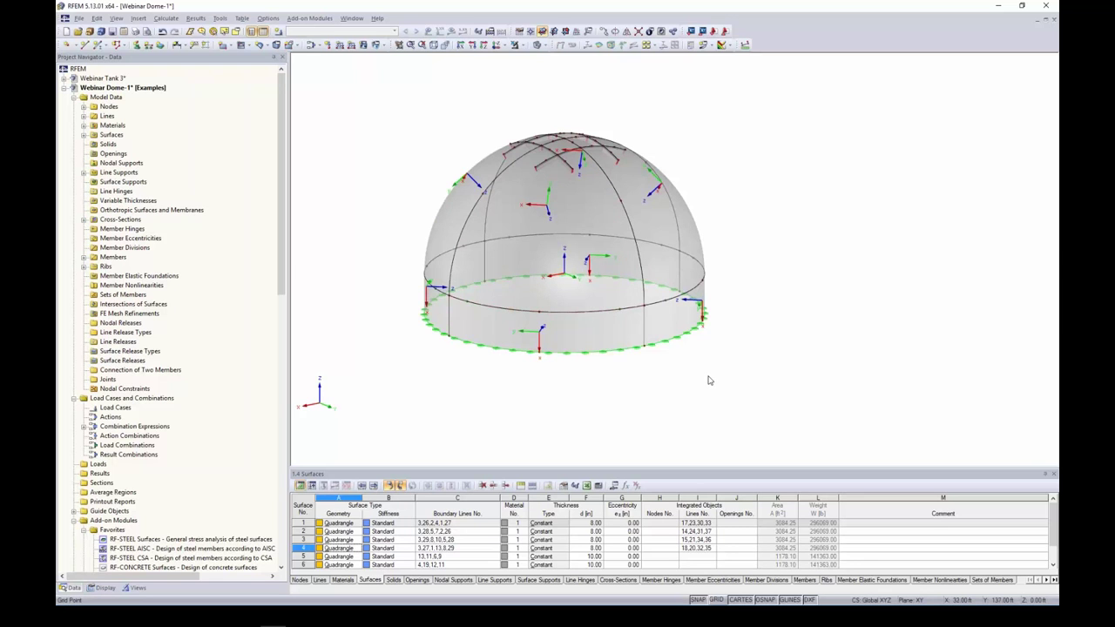
Step: Open all eight dome and wall surfaces for joint editing and review the direction options for their input axes
left_click_drag(753, 406, 386, 92)
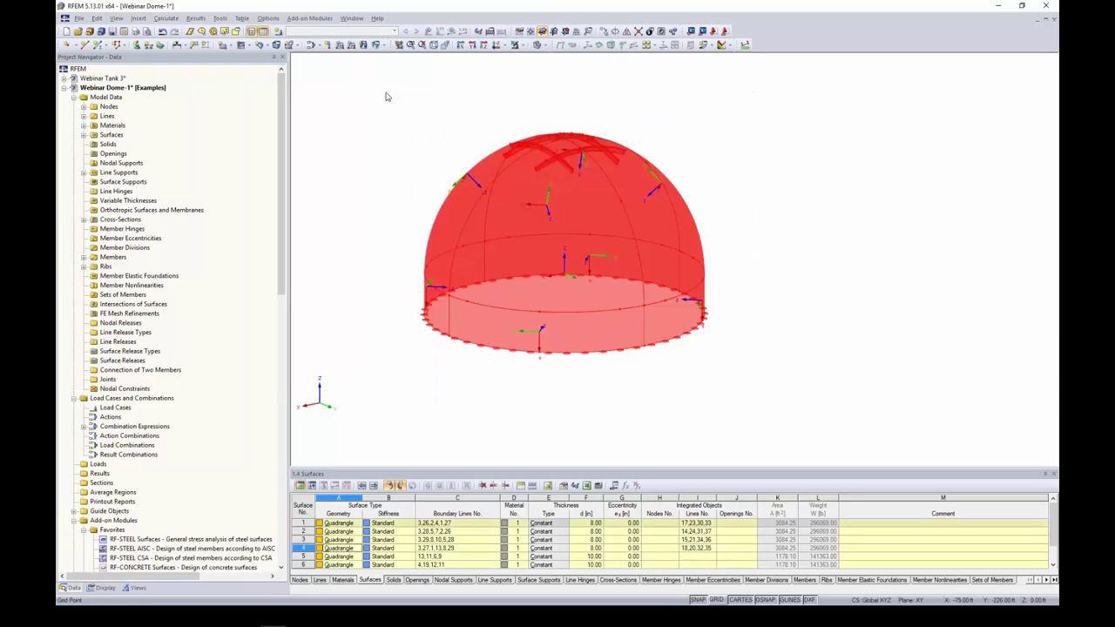
right_click(586, 182)
mouse_move(672, 195)
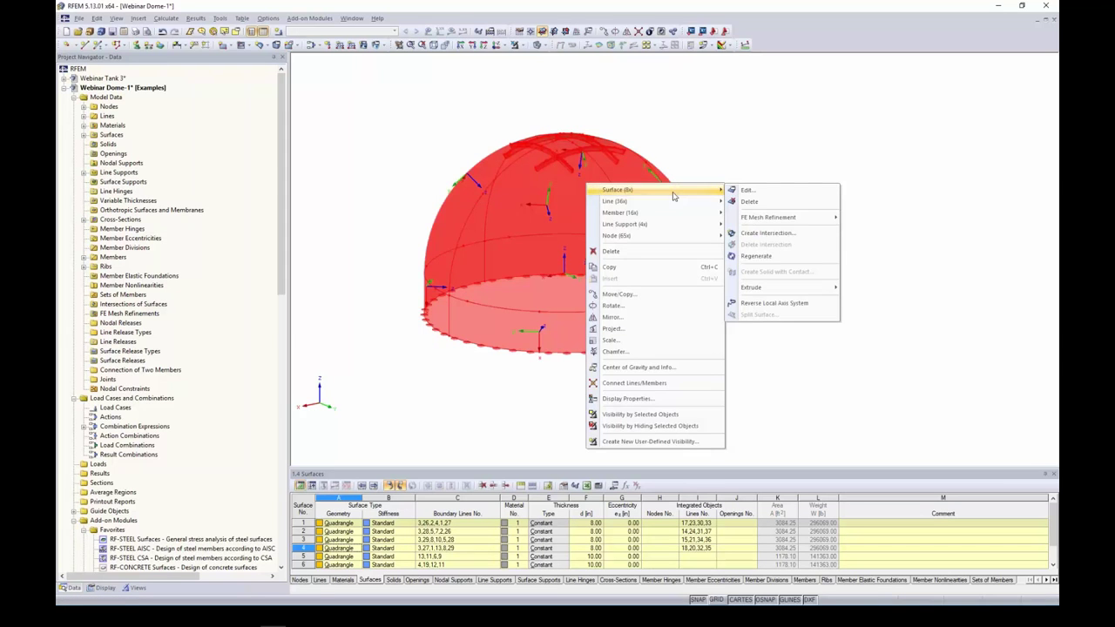
left_click(746, 190)
left_click(571, 190)
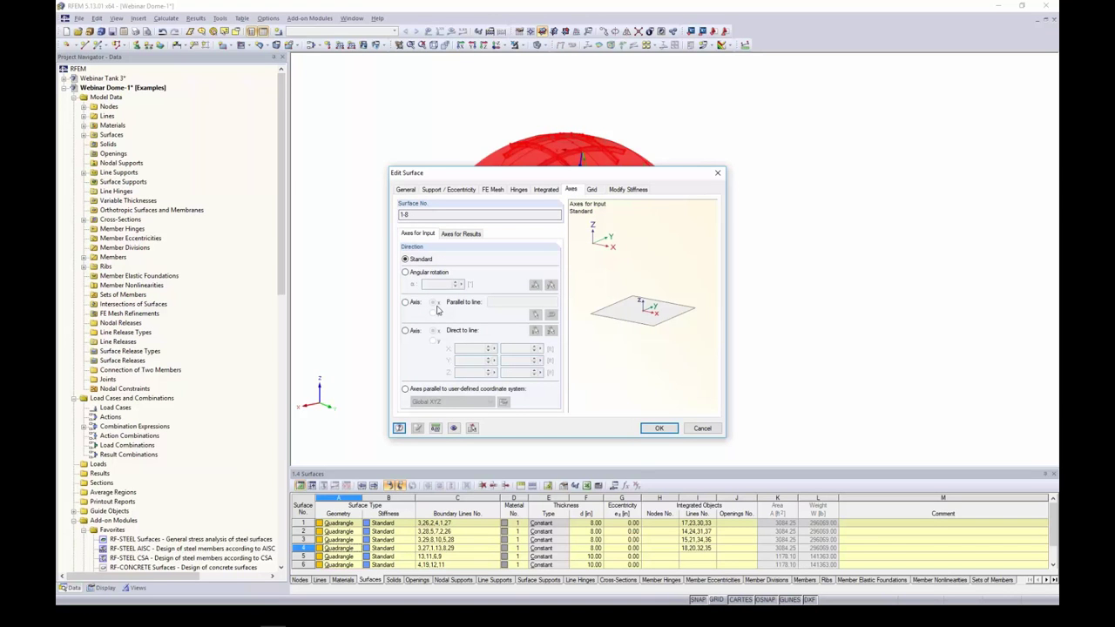
left_click(659, 428)
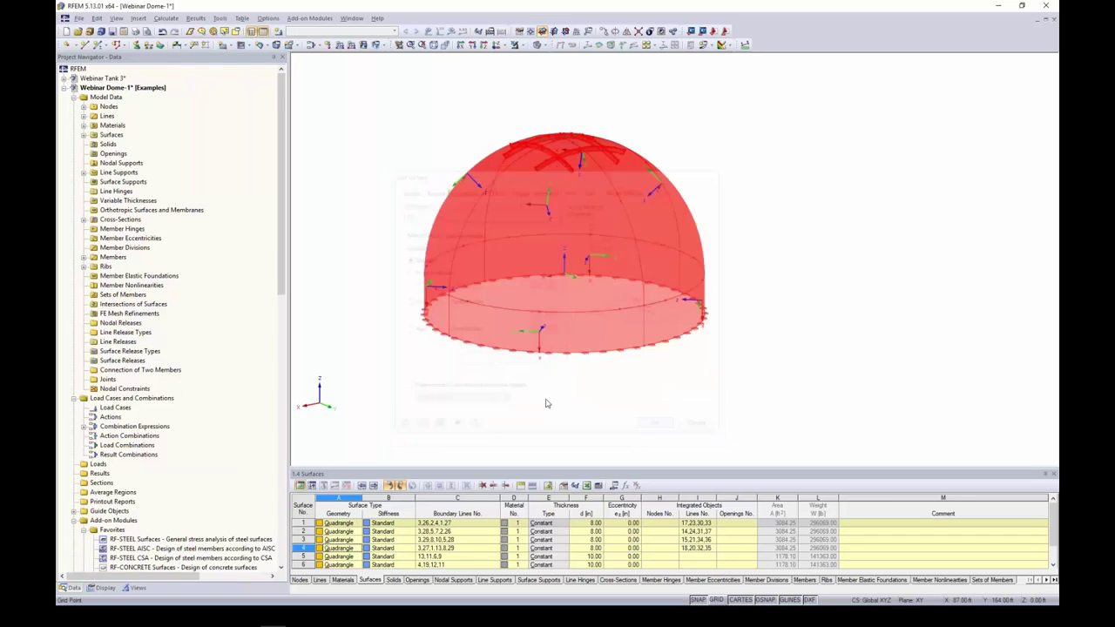
left_click(609, 396)
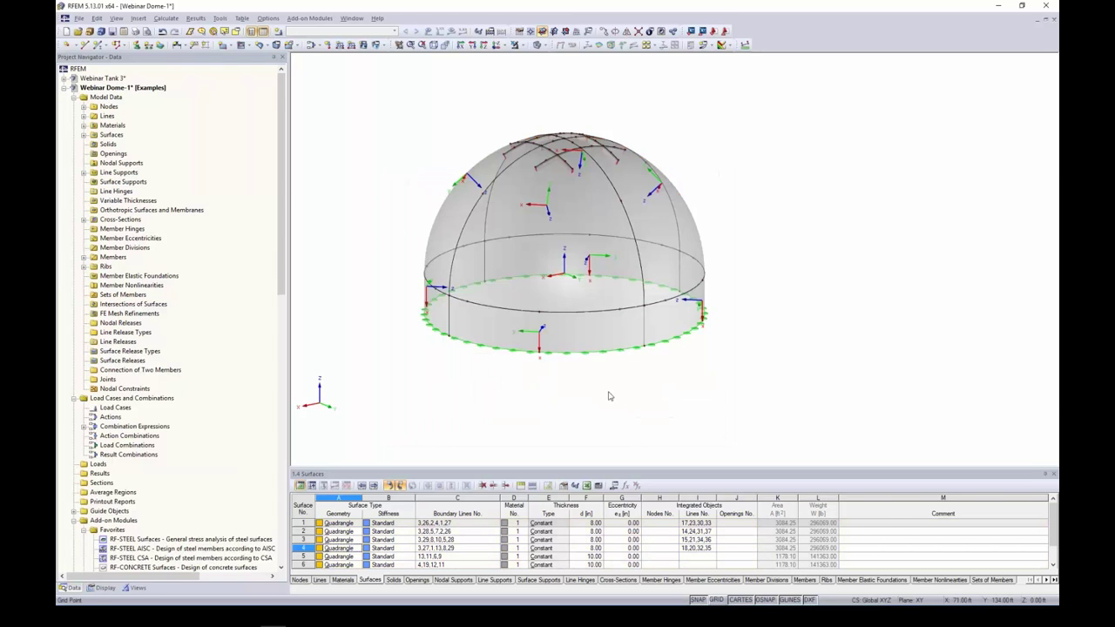
Step: Reverse the orientation of vertical wall line 19 and set the input y-axis of all eight surfaces parallel to that line
right_click(626, 341)
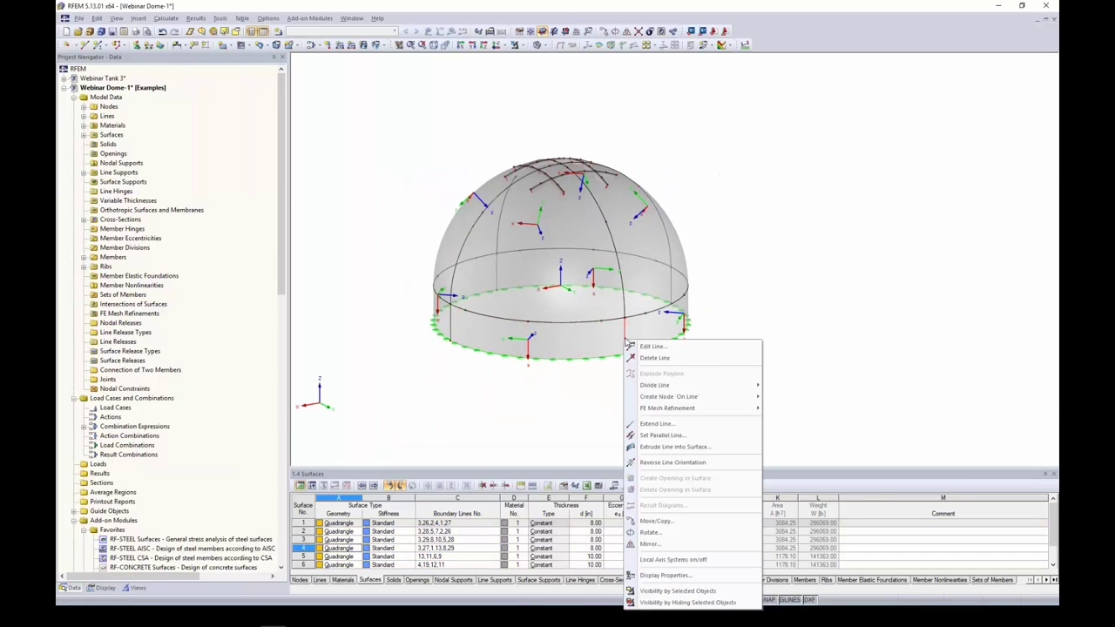
left_click(660, 462)
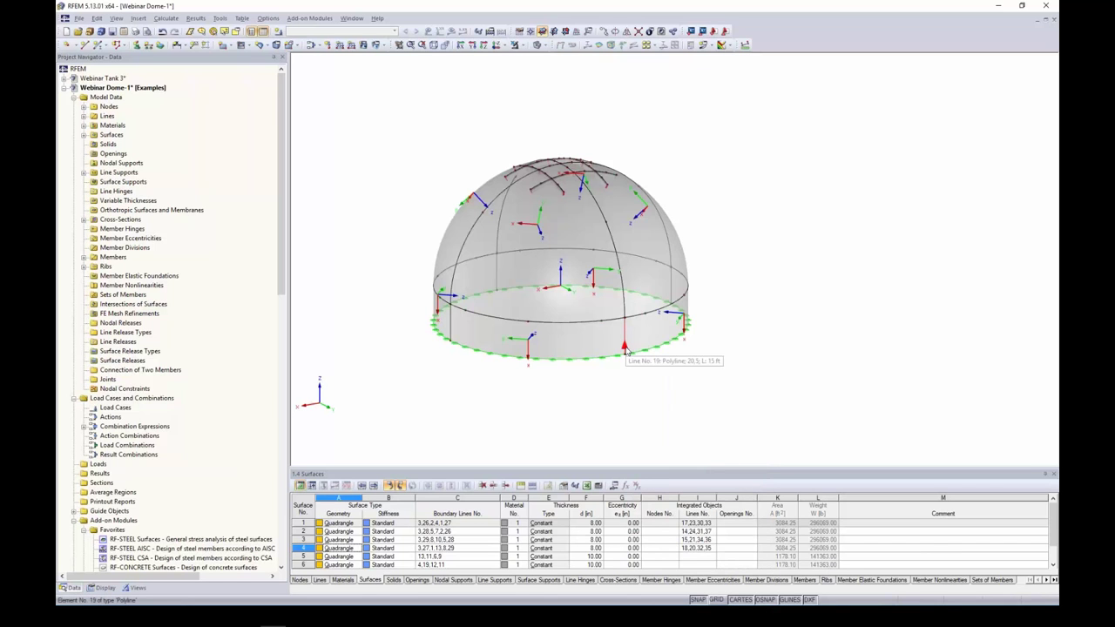
left_click_drag(747, 416, 415, 116)
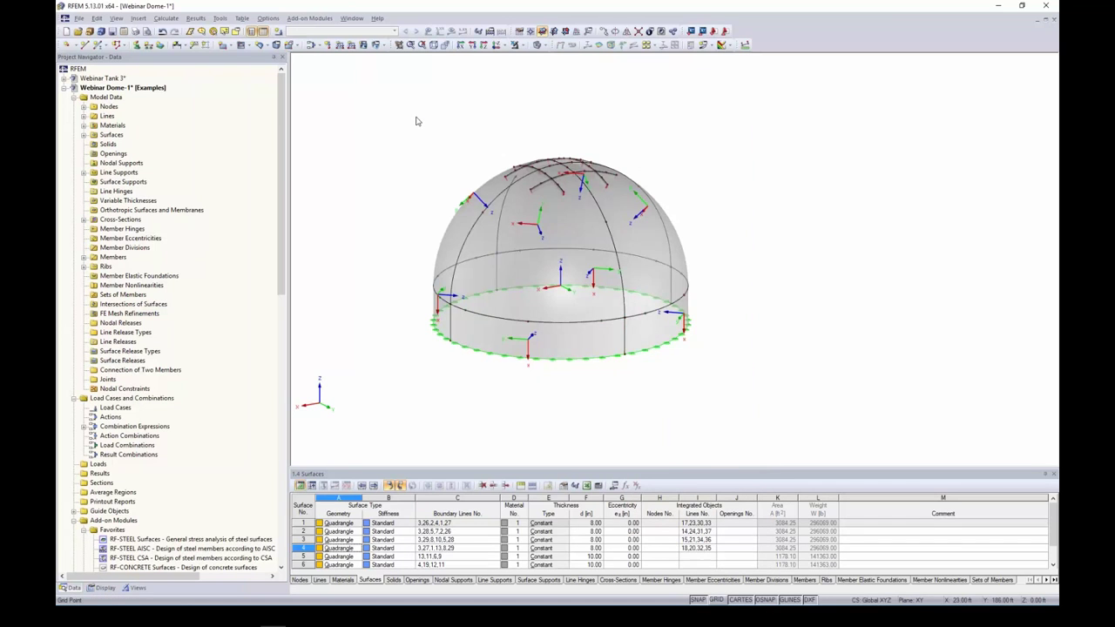
right_click(566, 239)
mouse_move(595, 251)
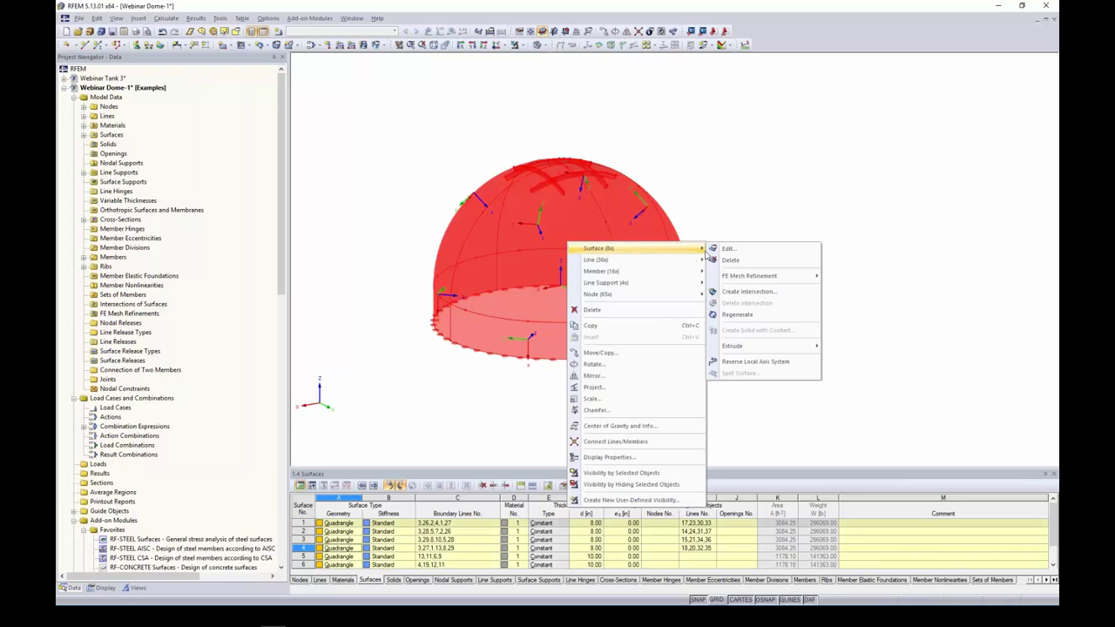
left_click(726, 249)
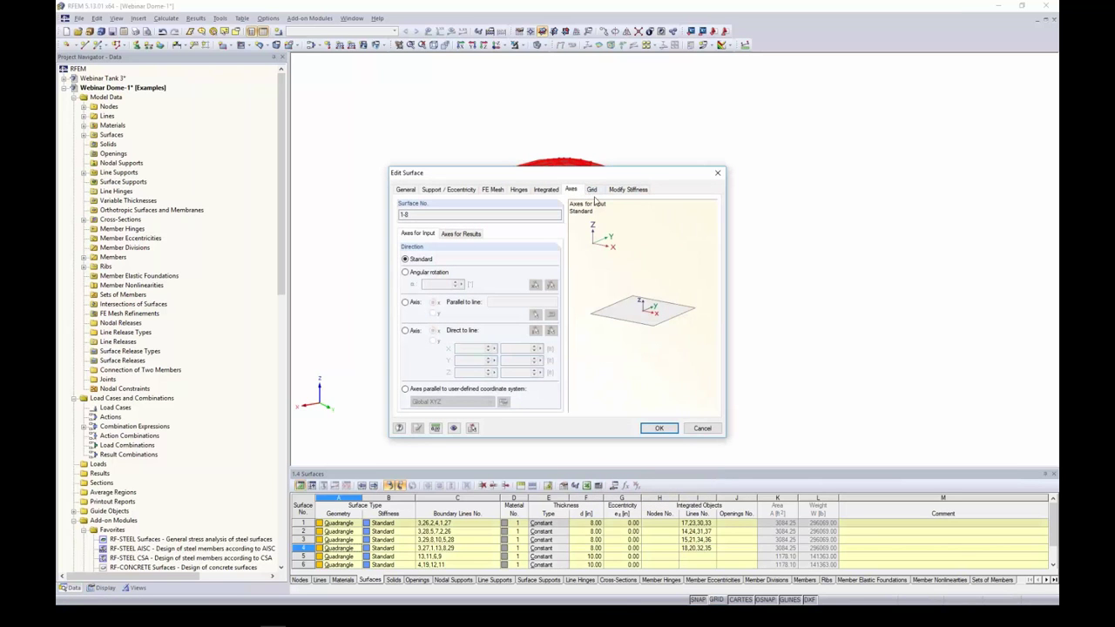
left_click(405, 302)
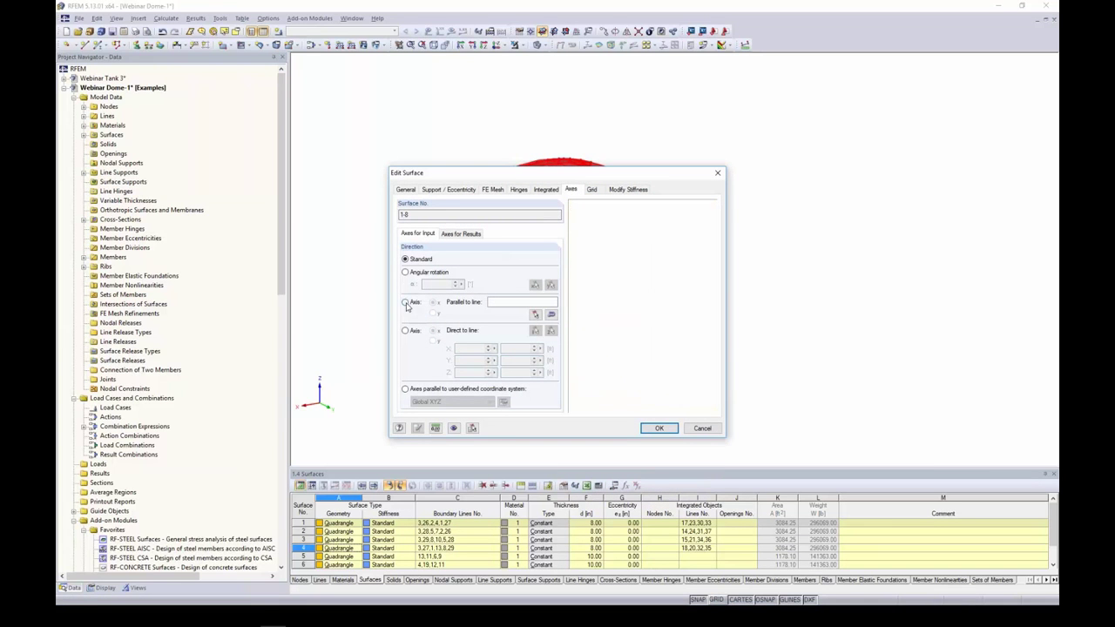
left_click(433, 313)
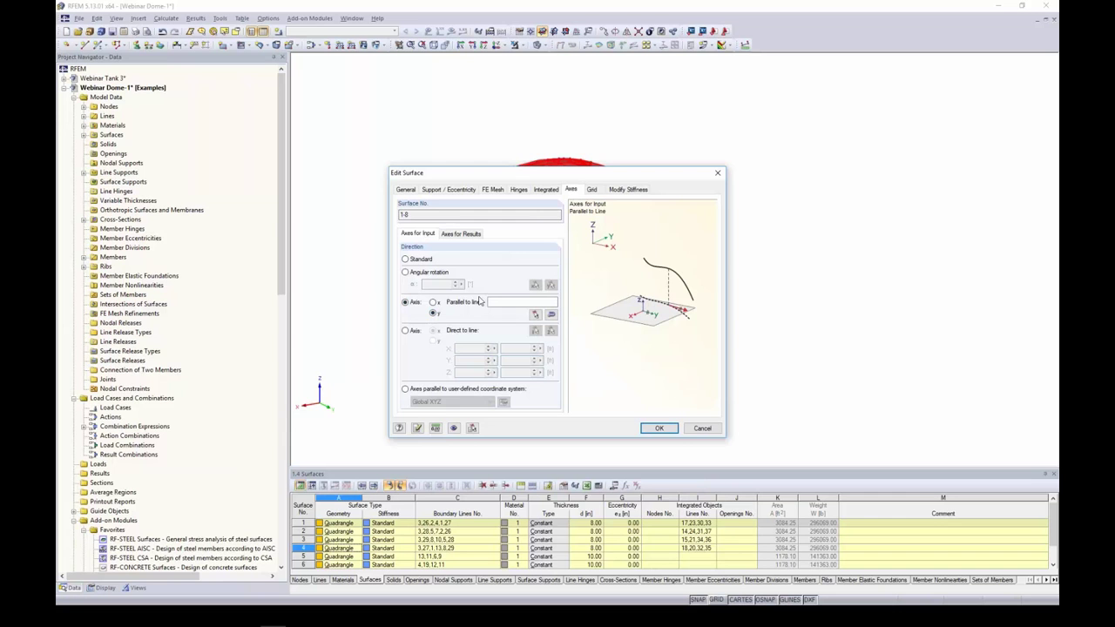
left_click(536, 314)
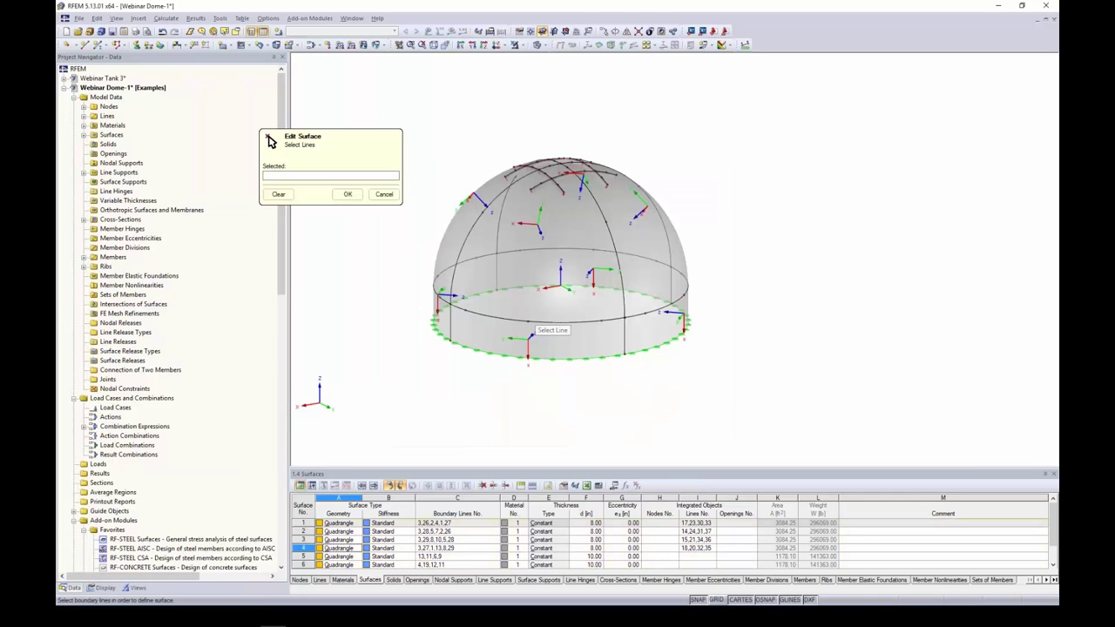
left_click(626, 332)
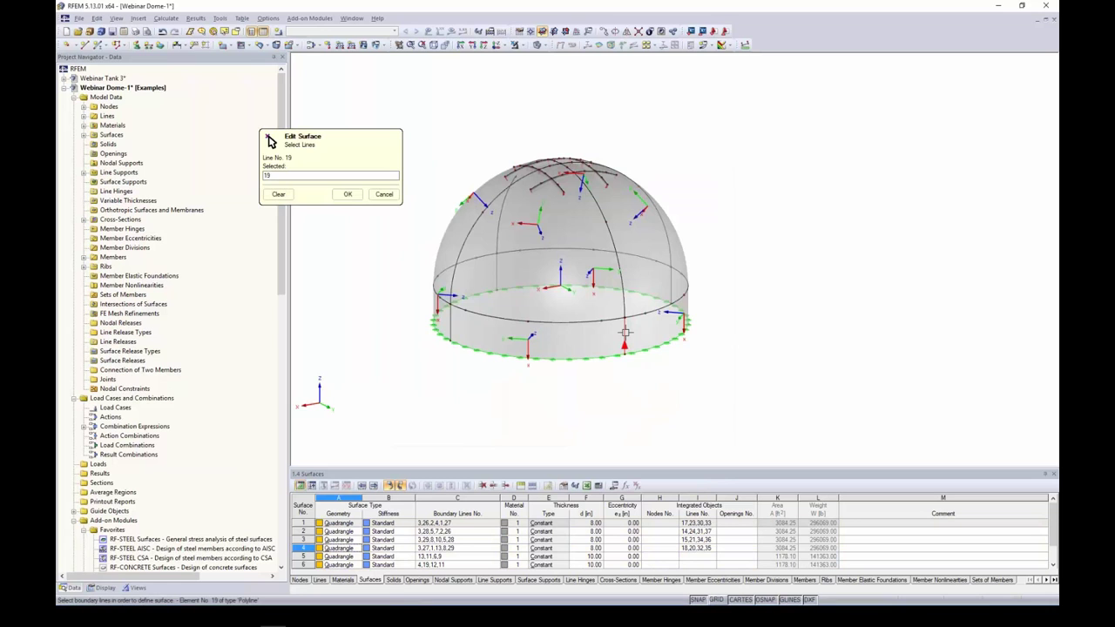
left_click(347, 194)
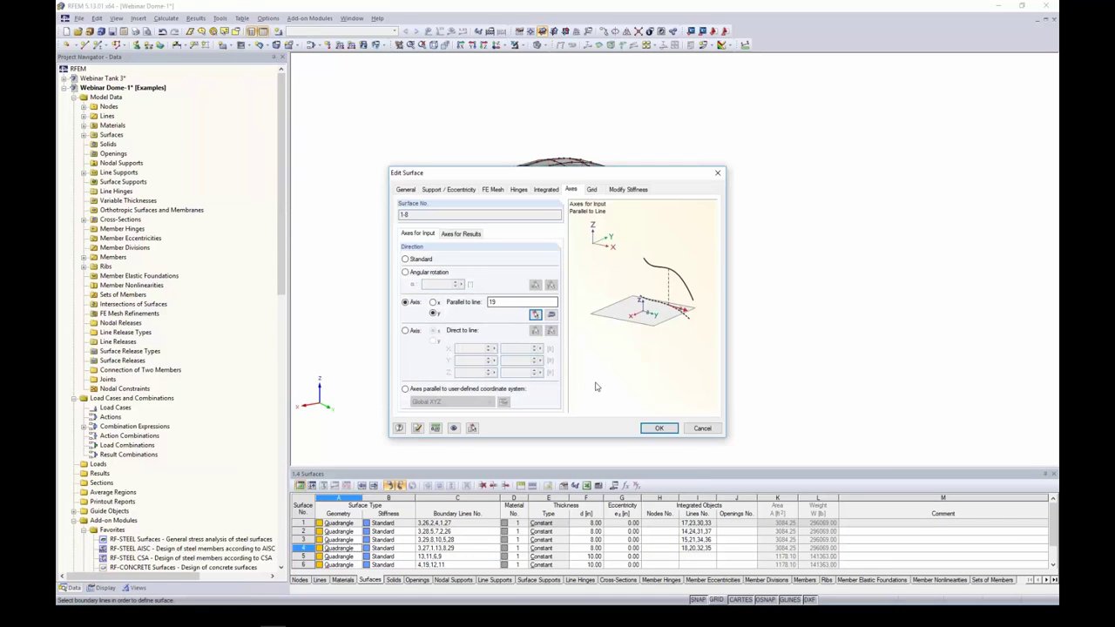
left_click(650, 430)
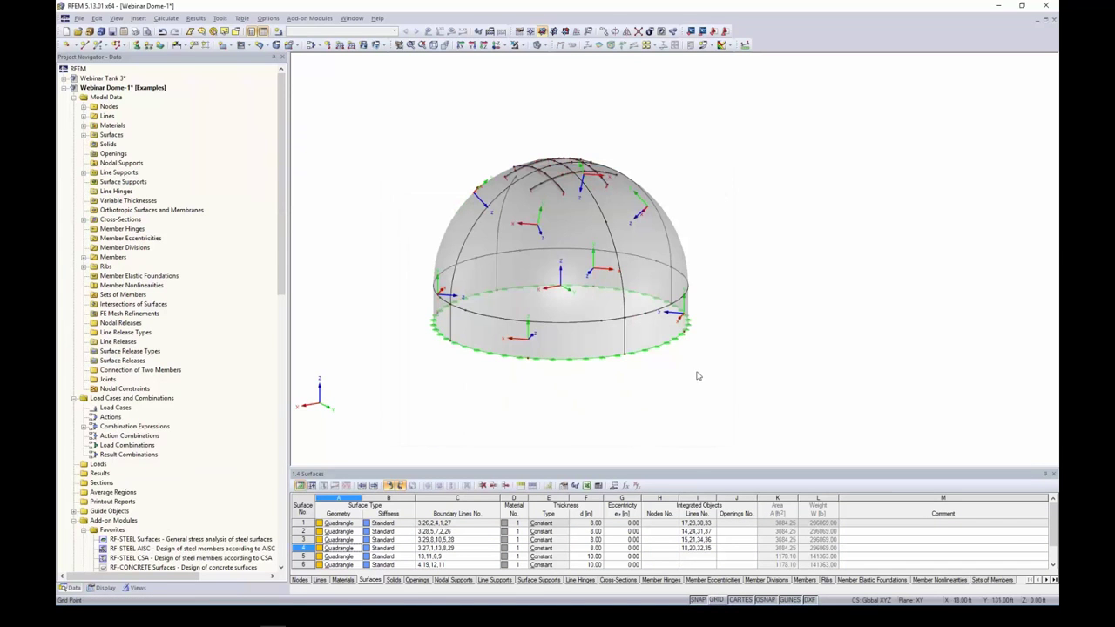
Step: Inspect the surfaces' axes from several sides of the dome and turn off the local axis systems
middle_click_drag(728, 368, 523, 352, "ctrl")
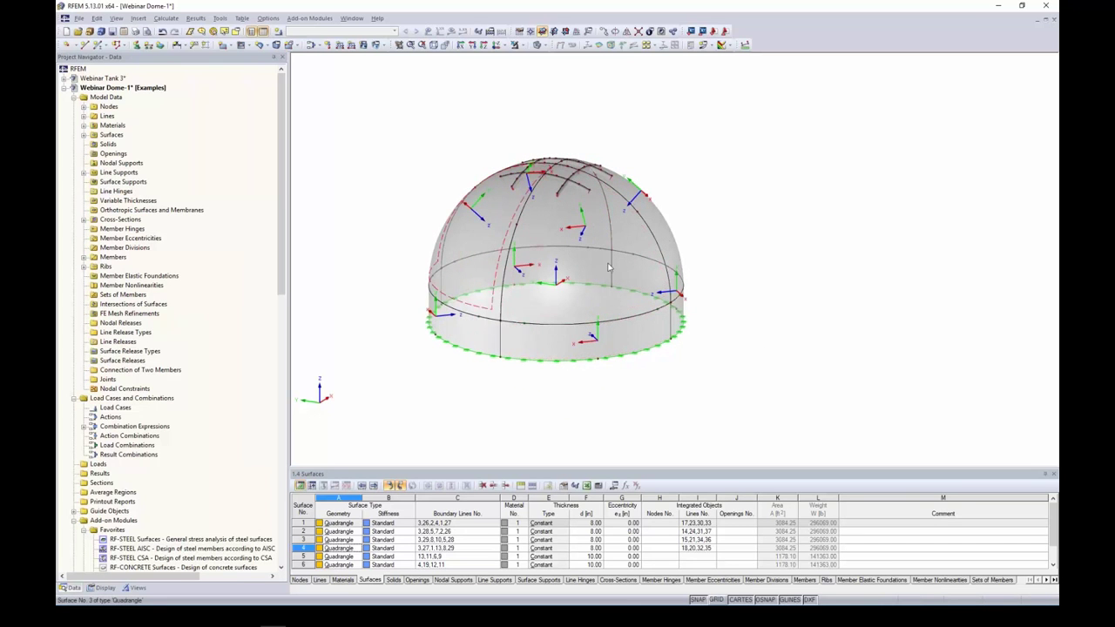
middle_click_drag(531, 408, 558, 261)
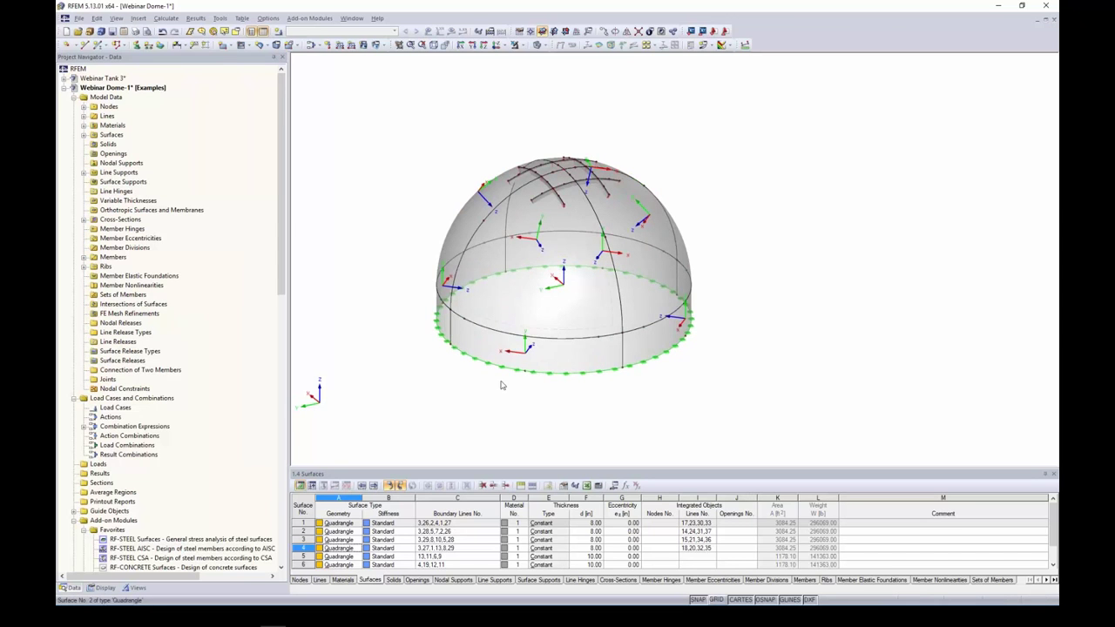
middle_click_drag(448, 371, 713, 325, "ctrl")
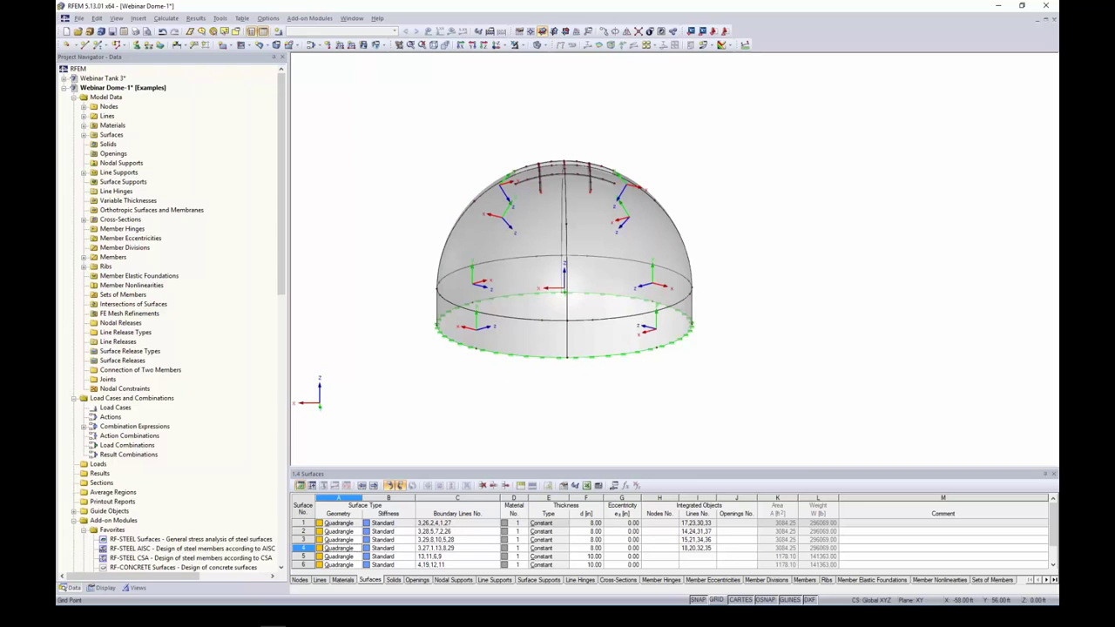
right_click(672, 251)
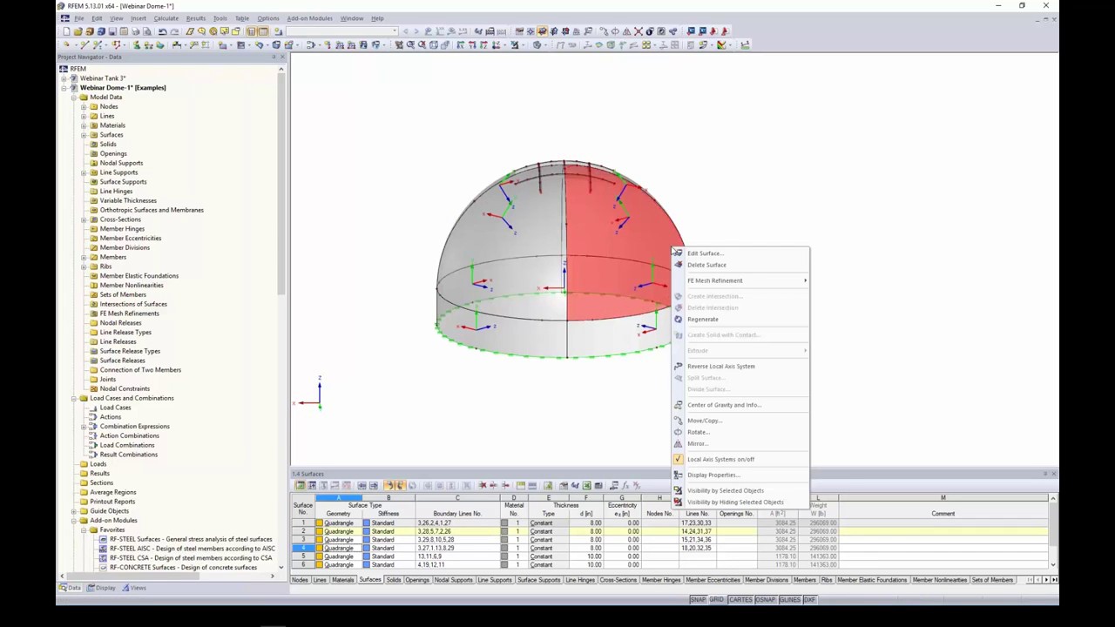
left_click(695, 462)
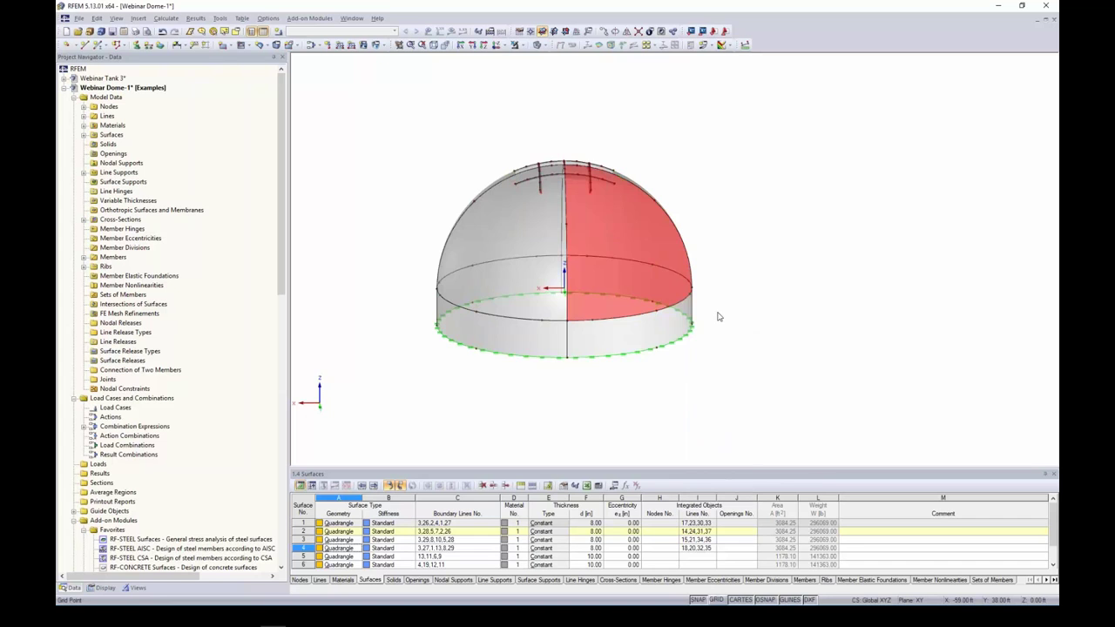
middle_click_drag(720, 316, 817, 350, "ctrl")
scroll(774, 356, "down", 1)
left_click(741, 373)
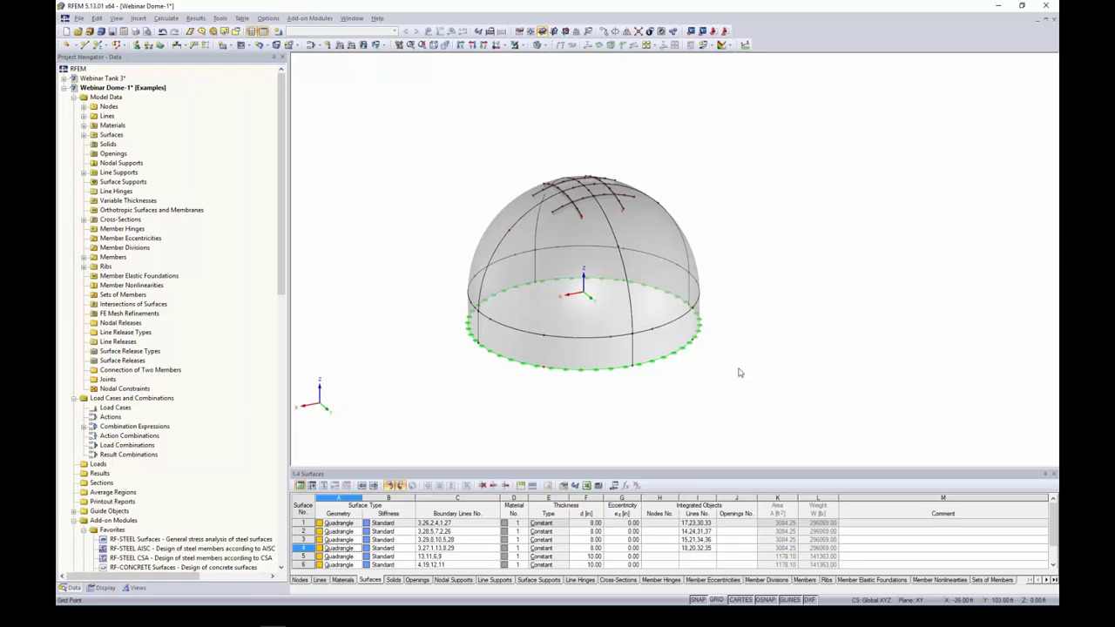
Step: Modify the stiffness of all eight dome and wall surfaces according to ACI 318-14 Table 6.6.3.1.1(a) with component type Walls uncracked
left_click_drag(739, 373, 425, 115)
right_click(563, 215)
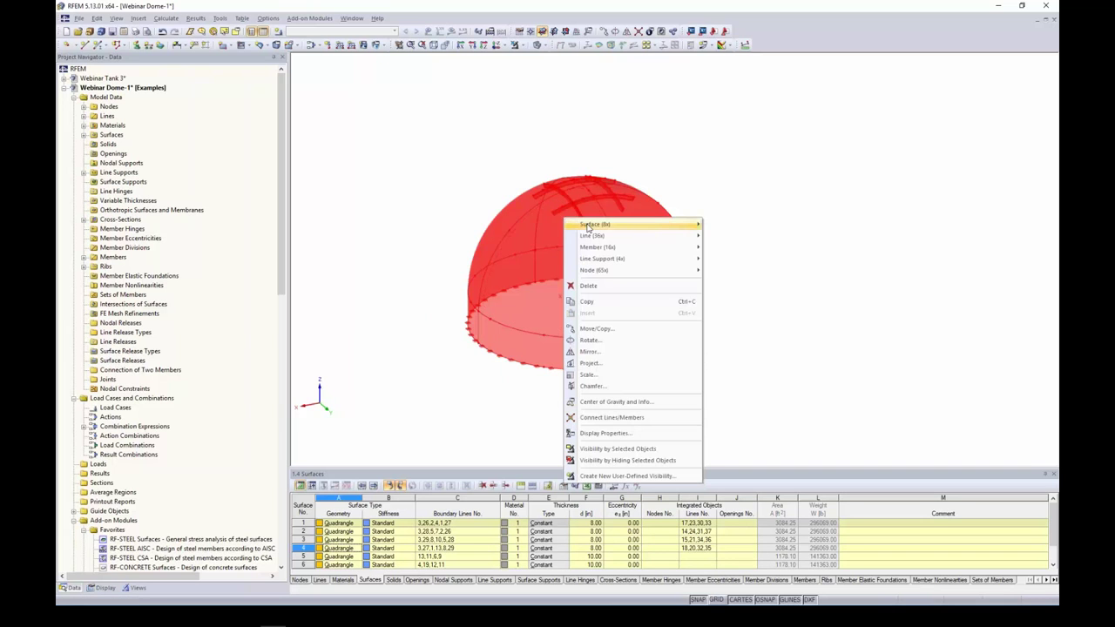
mouse_move(597, 227)
left_click(724, 225)
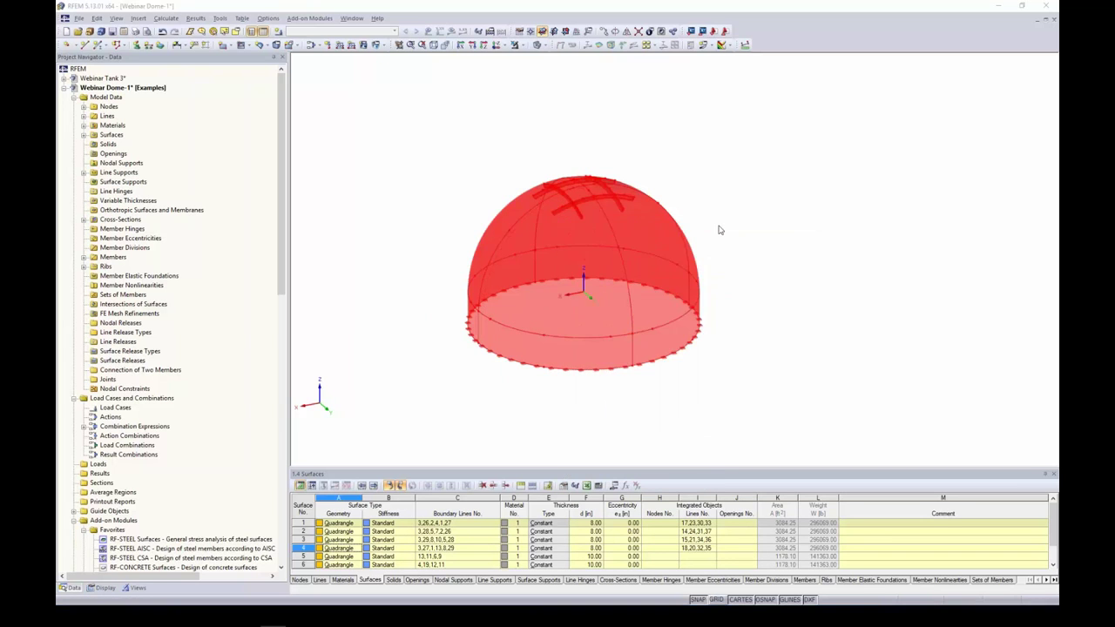
left_click(627, 189)
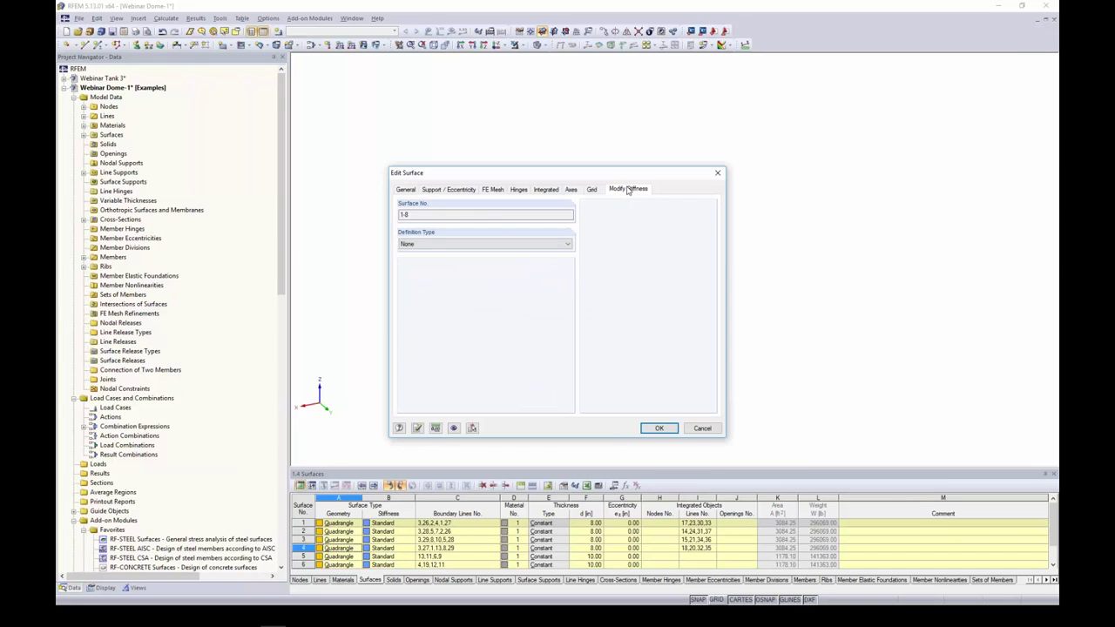
left_click(417, 244)
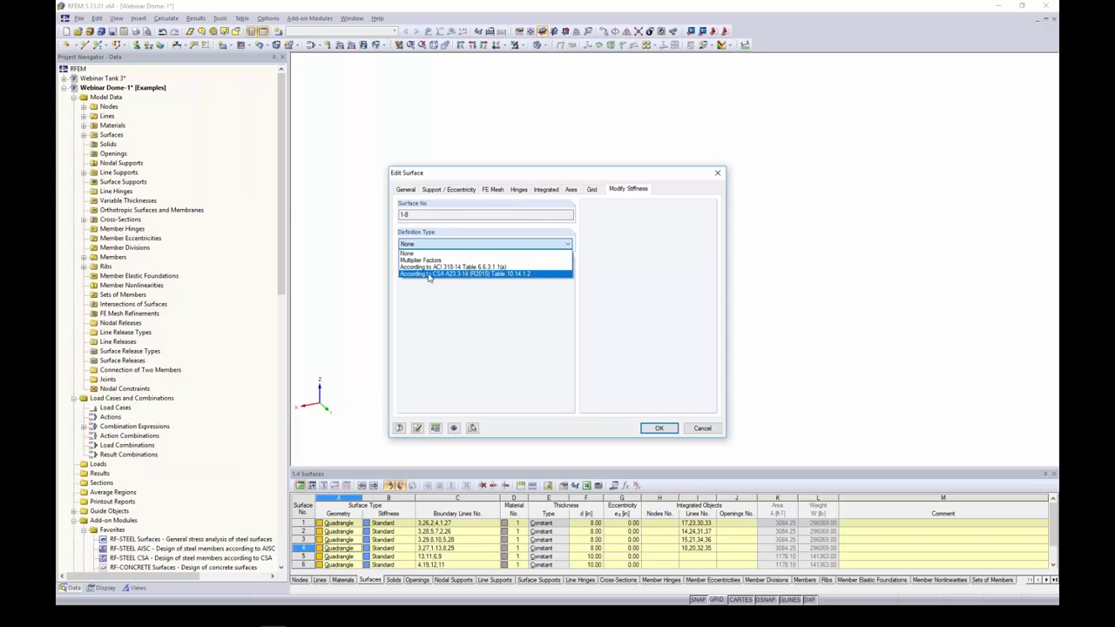
left_click(428, 267)
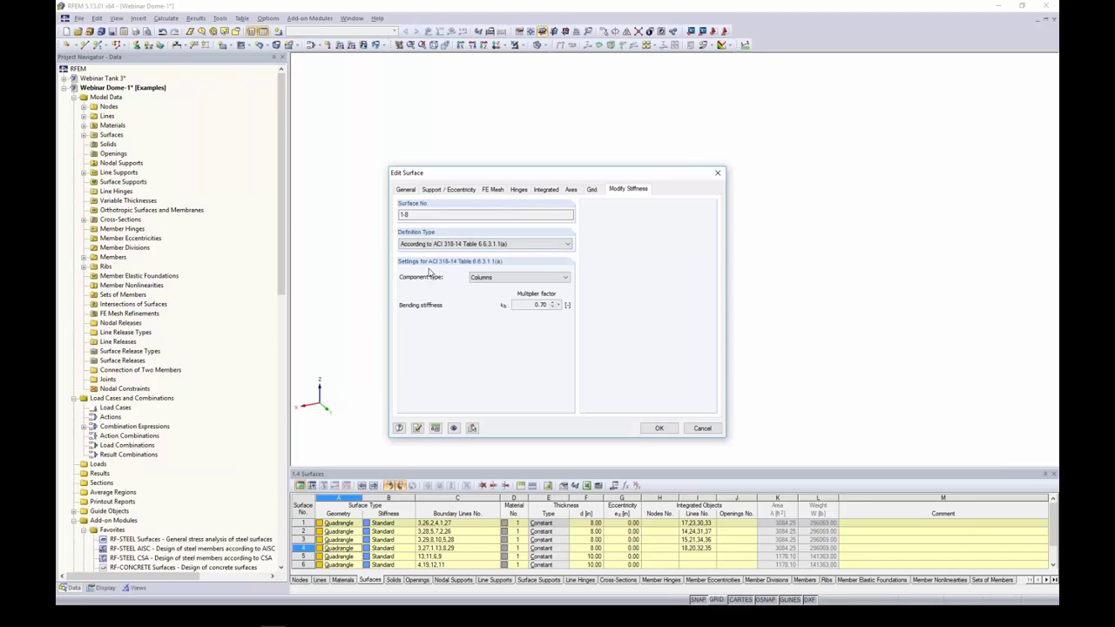
left_click(492, 281)
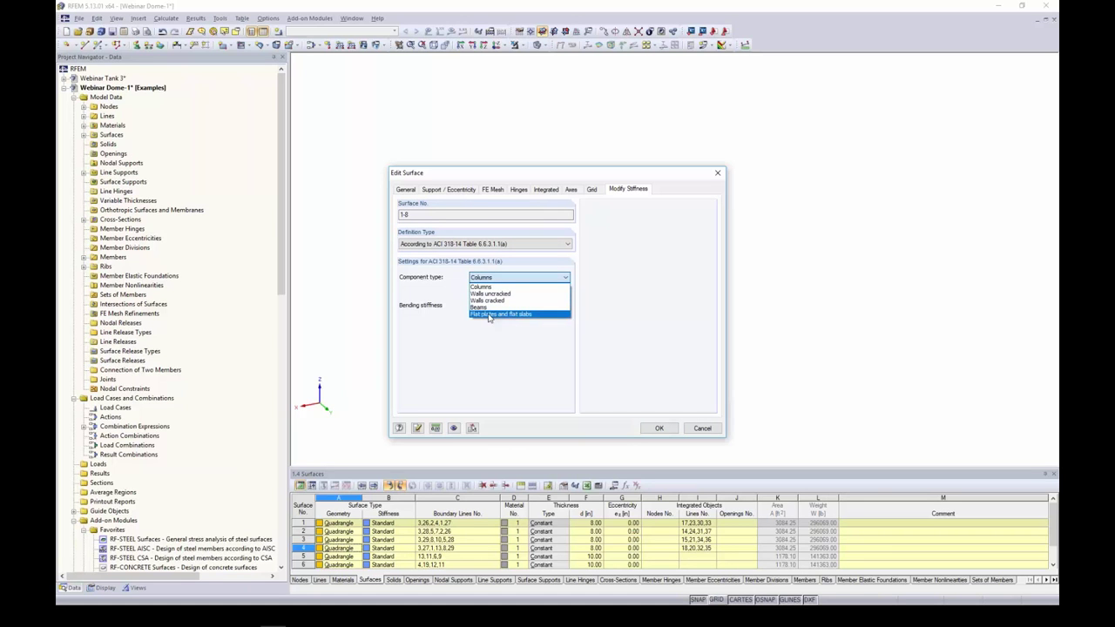
left_click(489, 294)
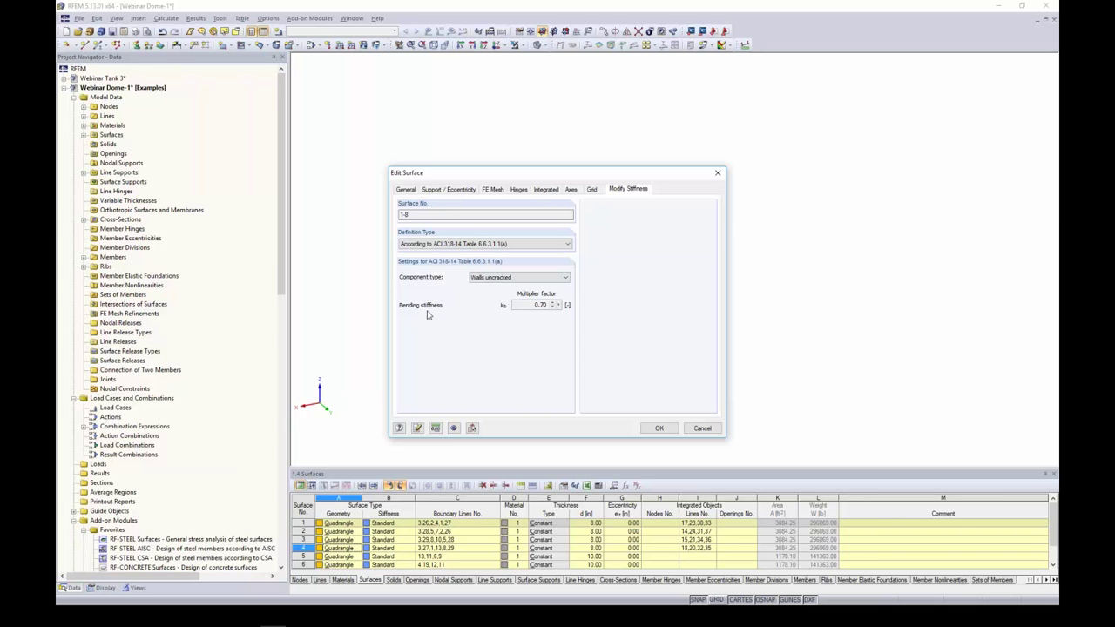
left_click(660, 428)
left_click(741, 268)
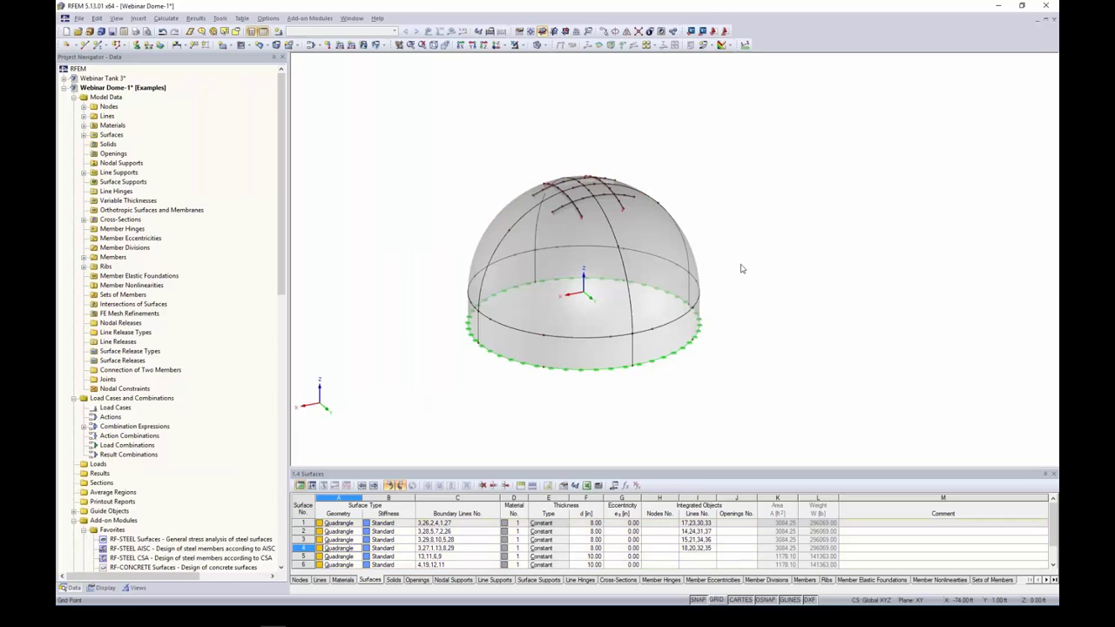
Step: Modify the stiffness of all 16 rib members according to ACI 318-14 Table 6.6.3.1.1(a) with component type Beams, and save the model
left_click_drag(489, 135, 702, 222)
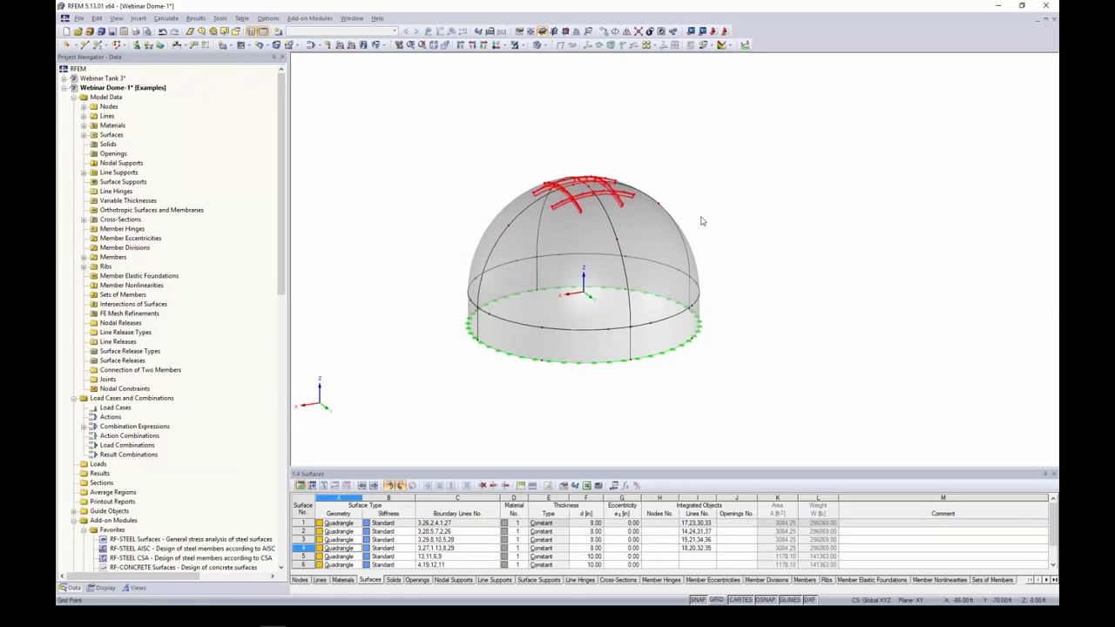
right_click(605, 197)
mouse_move(636, 217)
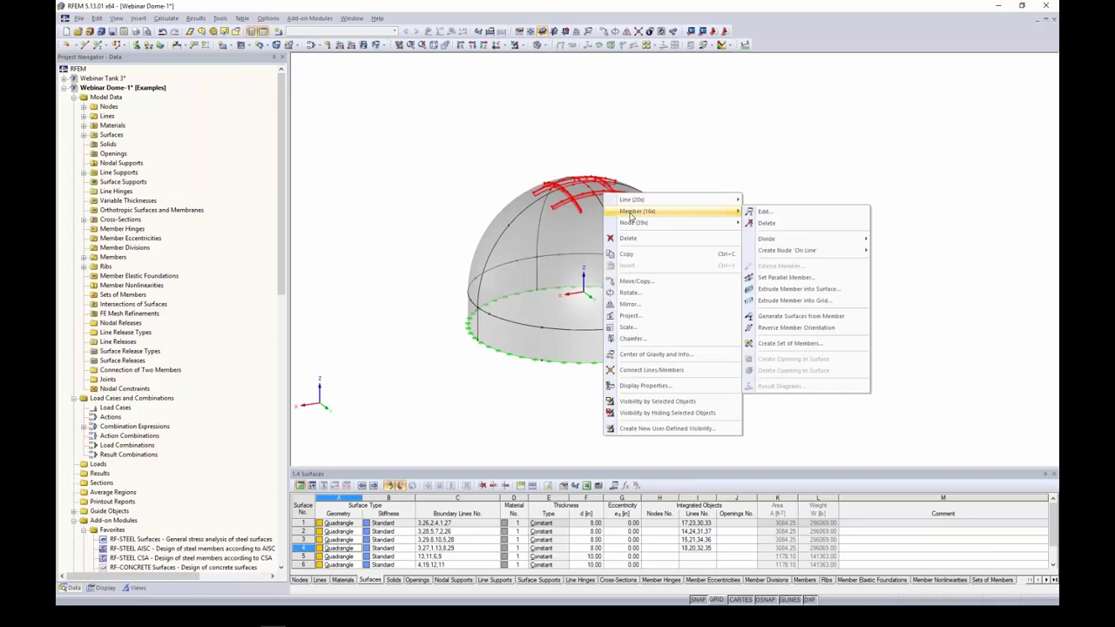
left_click(759, 211)
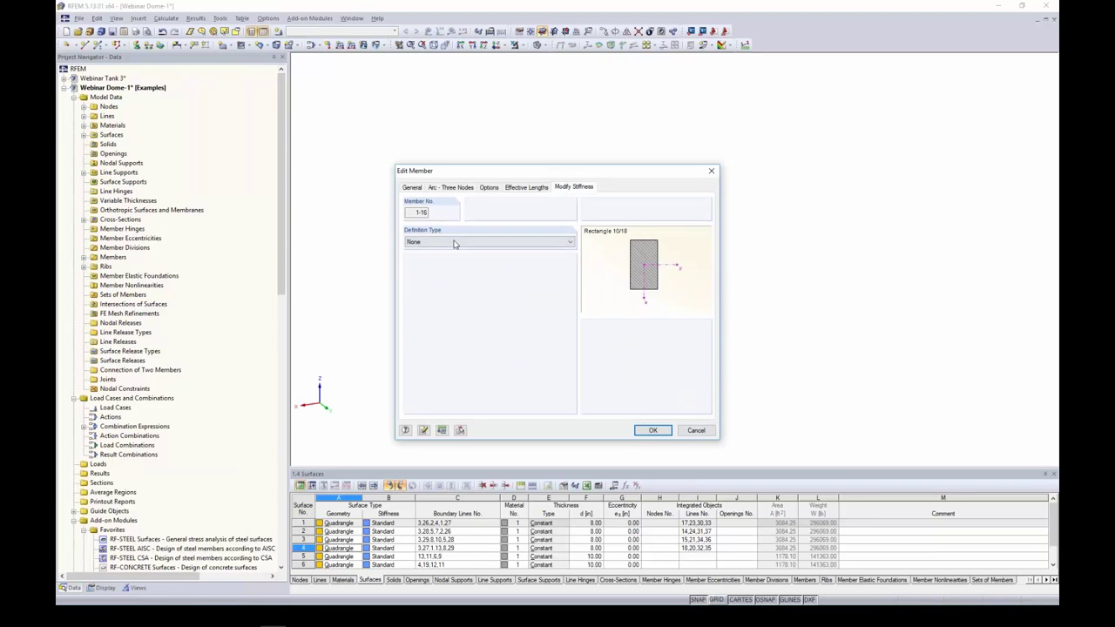
left_click(457, 242)
left_click(428, 272)
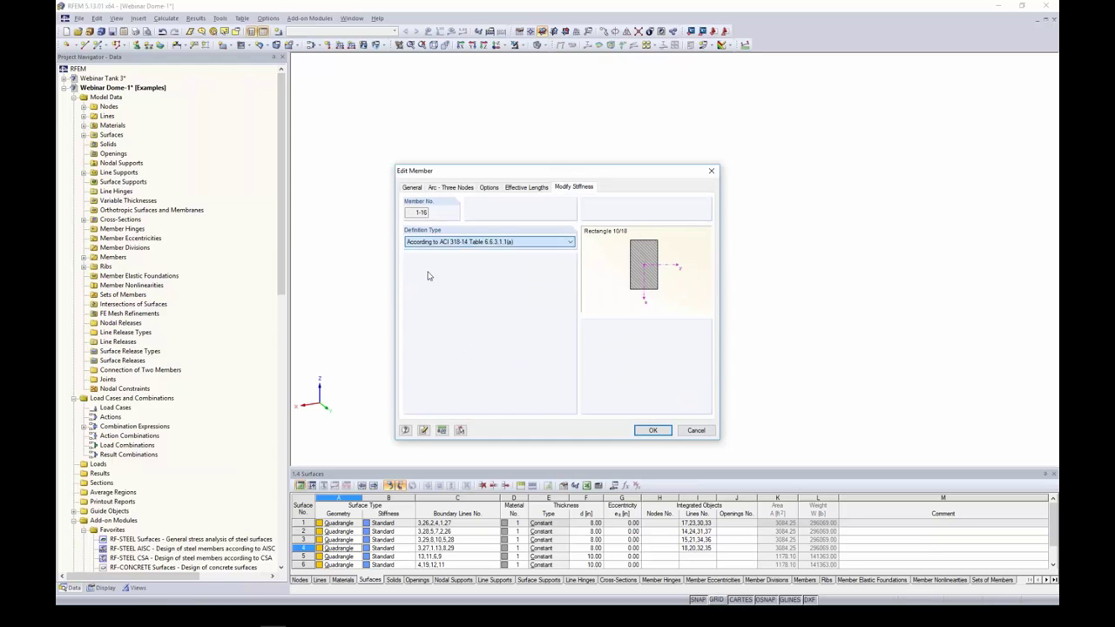
left_click(482, 274)
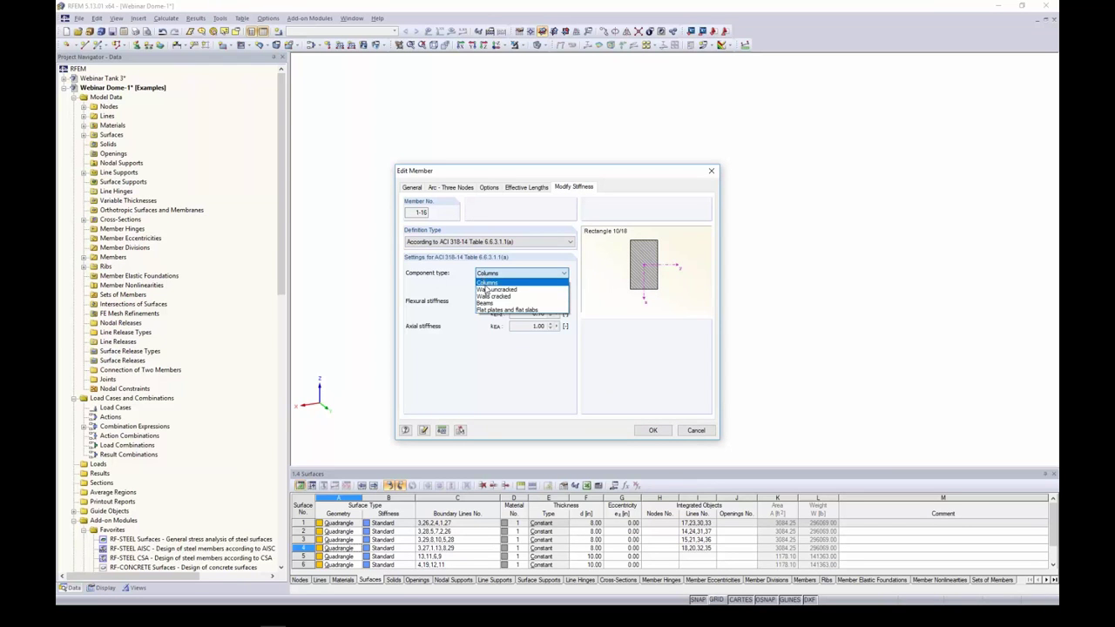
left_click(482, 303)
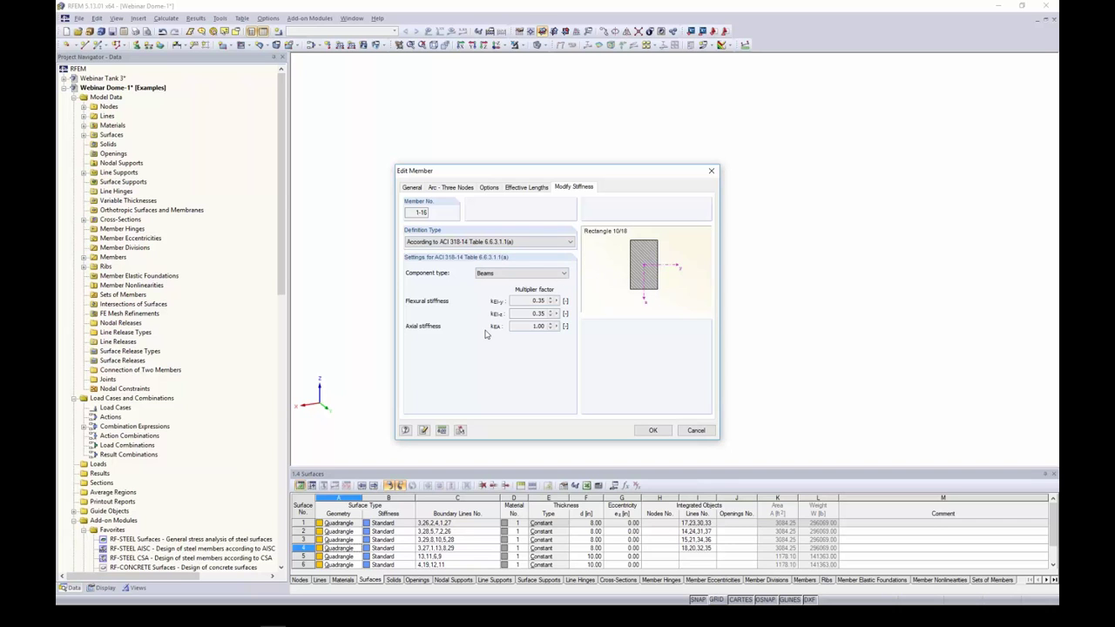
left_click(653, 430)
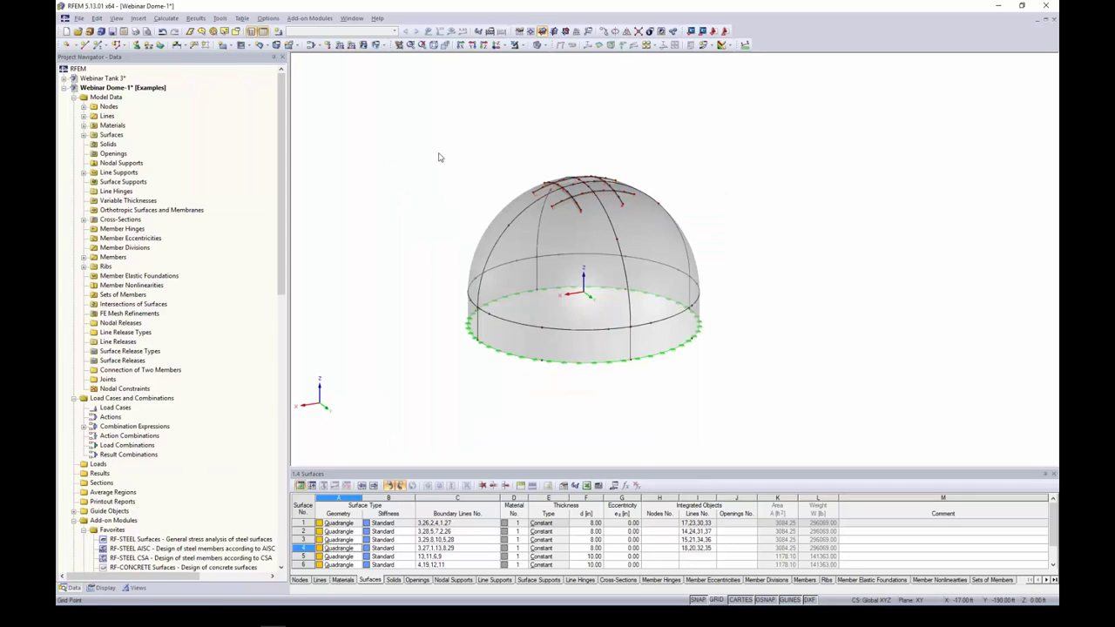
left_click(113, 33)
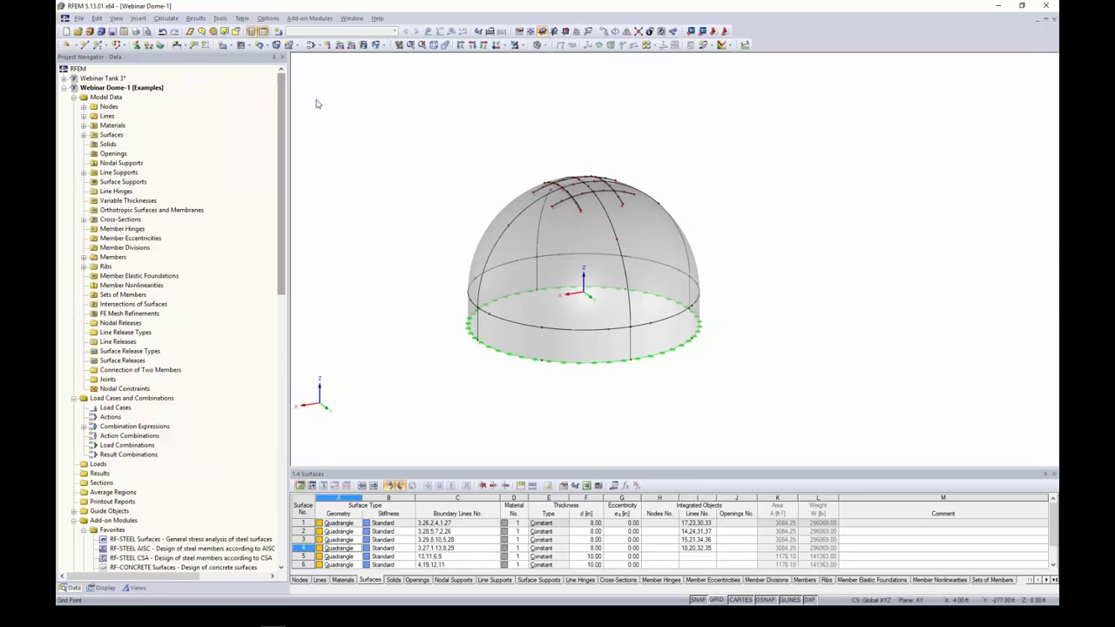
Step: Set the target length of finite elements to 3 ft, regenerate the FE mesh and inspect it on the dome and wall
left_click(166, 19)
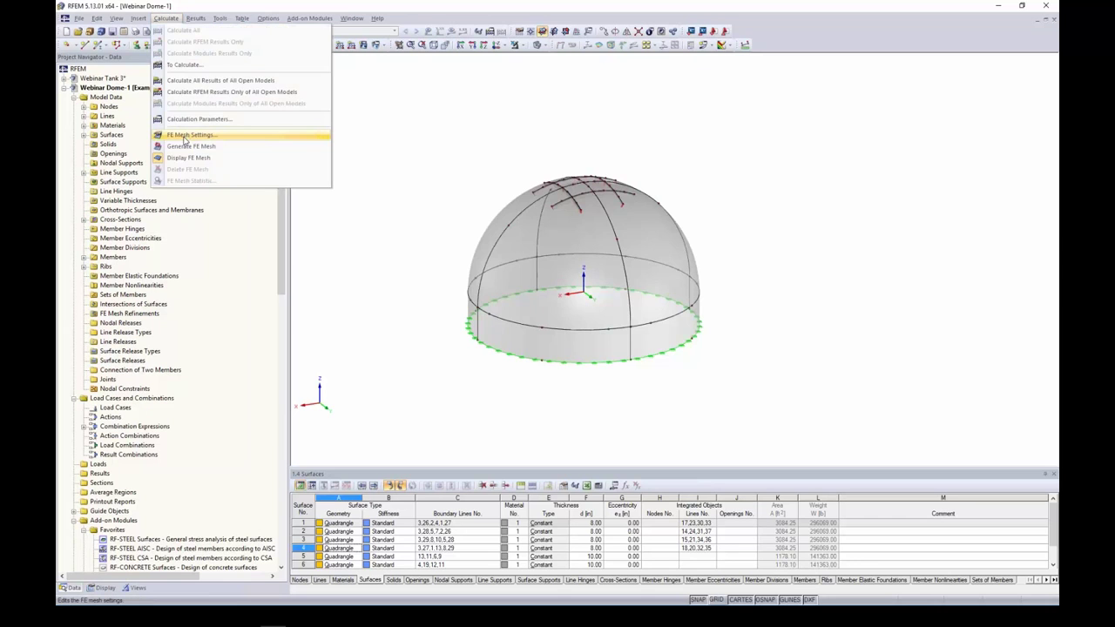
left_click(185, 136)
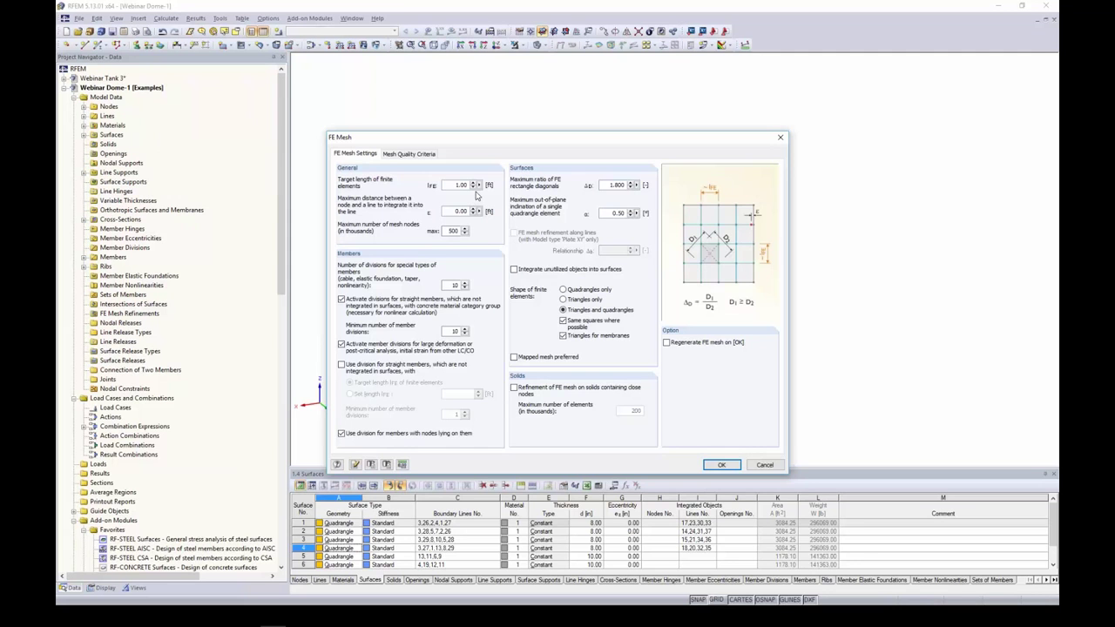
left_click_drag(467, 145, 481, 332)
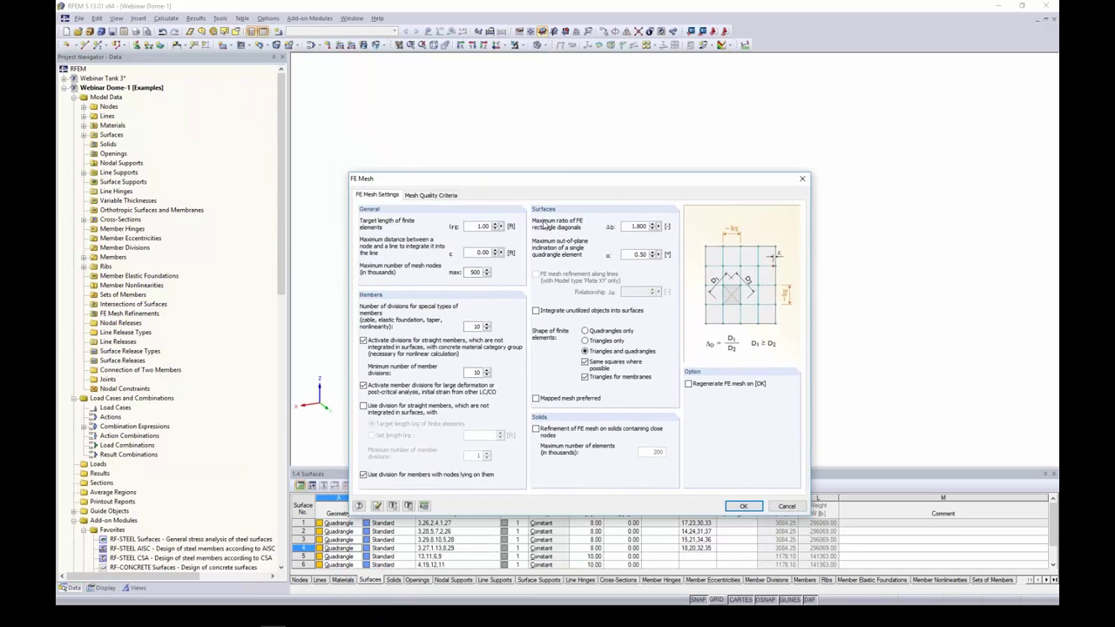
double_click(483, 227)
type("3.")
left_click(689, 385)
left_click(745, 507)
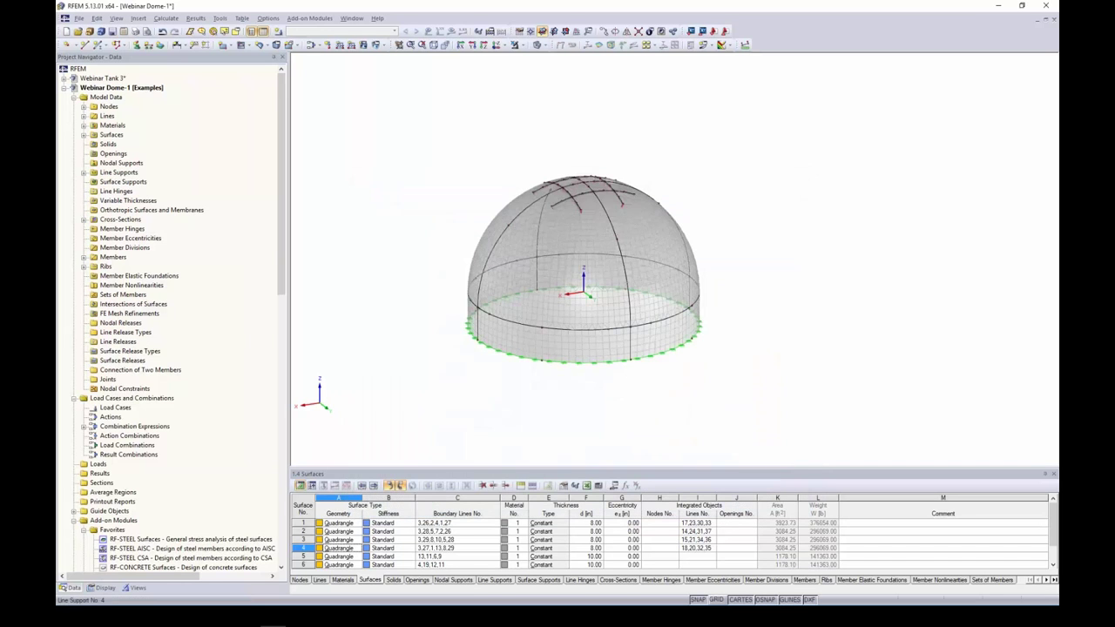
middle_click_drag(693, 303, 643, 305, "ctrl")
scroll(569, 278, "up", 1)
scroll(569, 279, "up", 2)
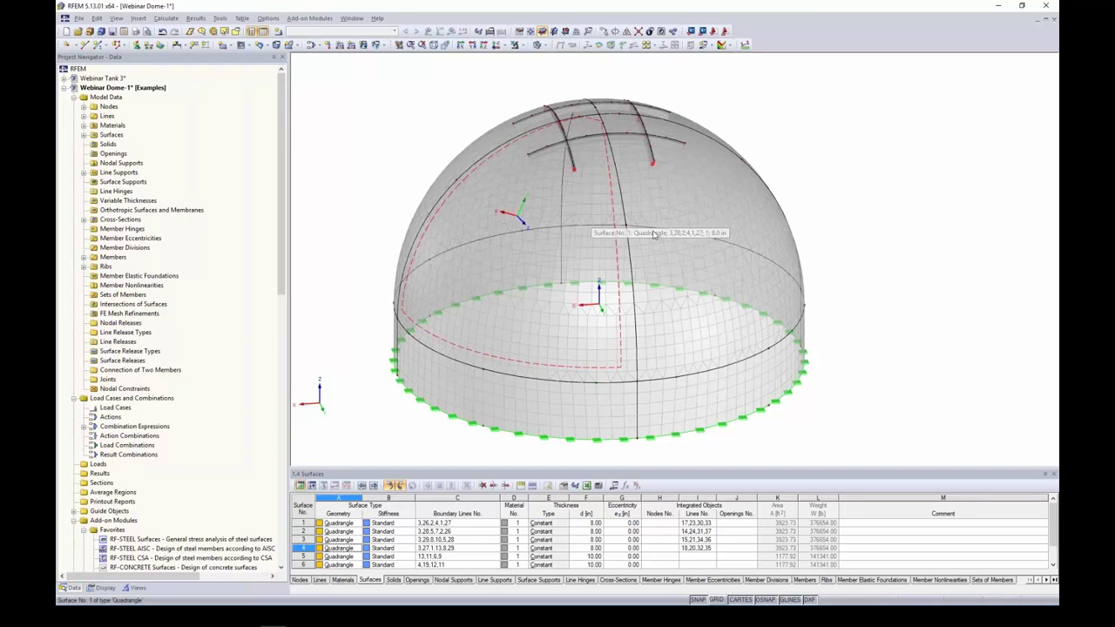
middle_click_drag(816, 259, 786, 286)
scroll(802, 252, "down", 3)
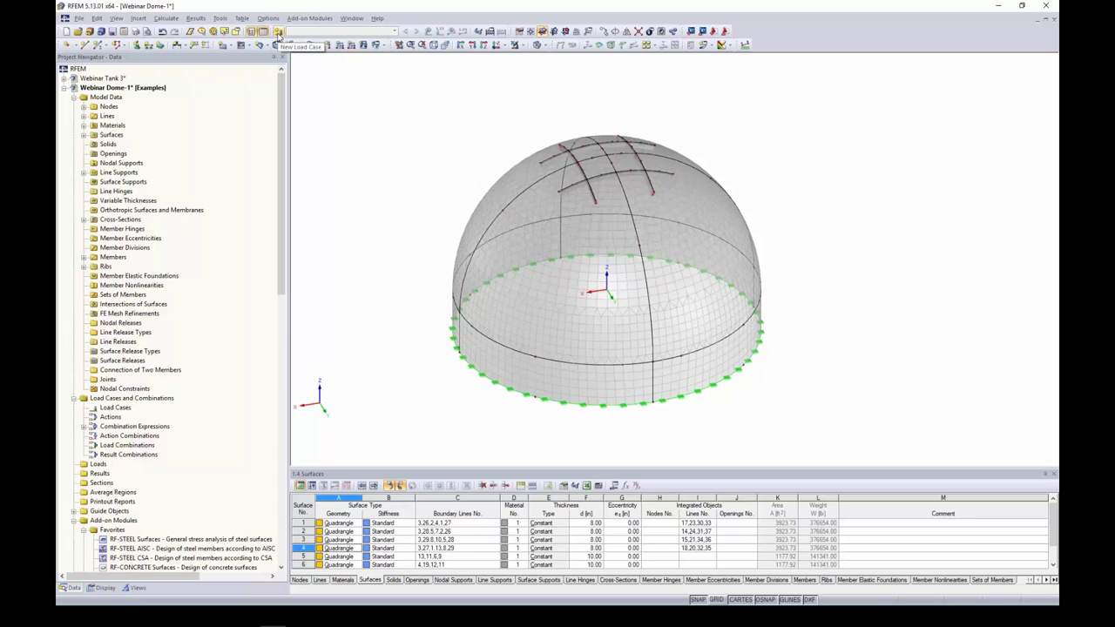
Step: Create load case 1 with the description Dead and the action category Dead
left_click(279, 31)
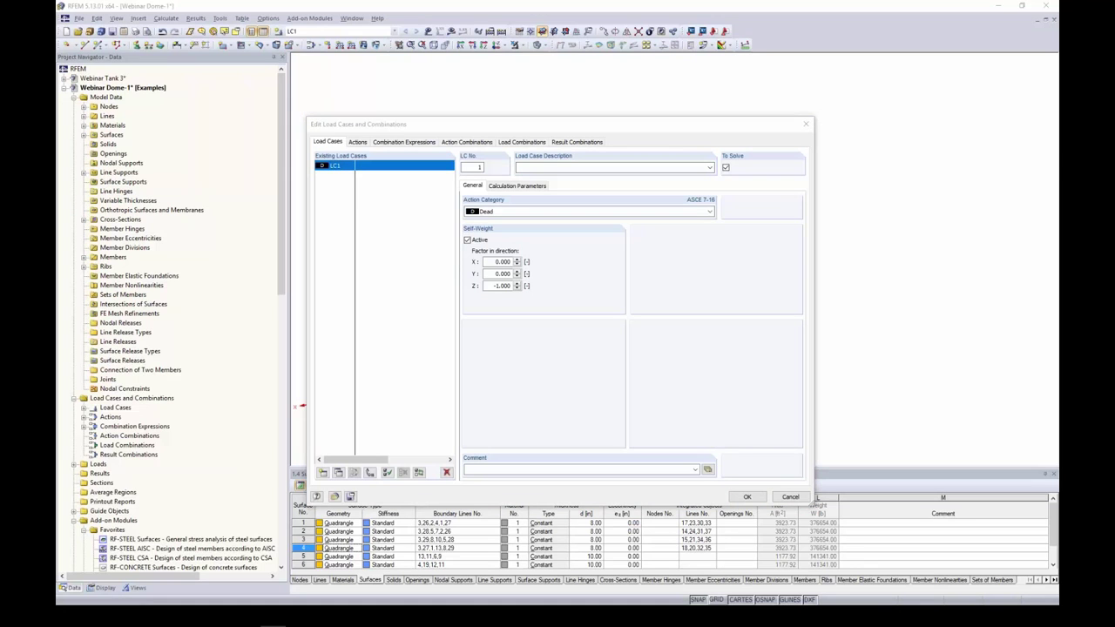
left_click(518, 168)
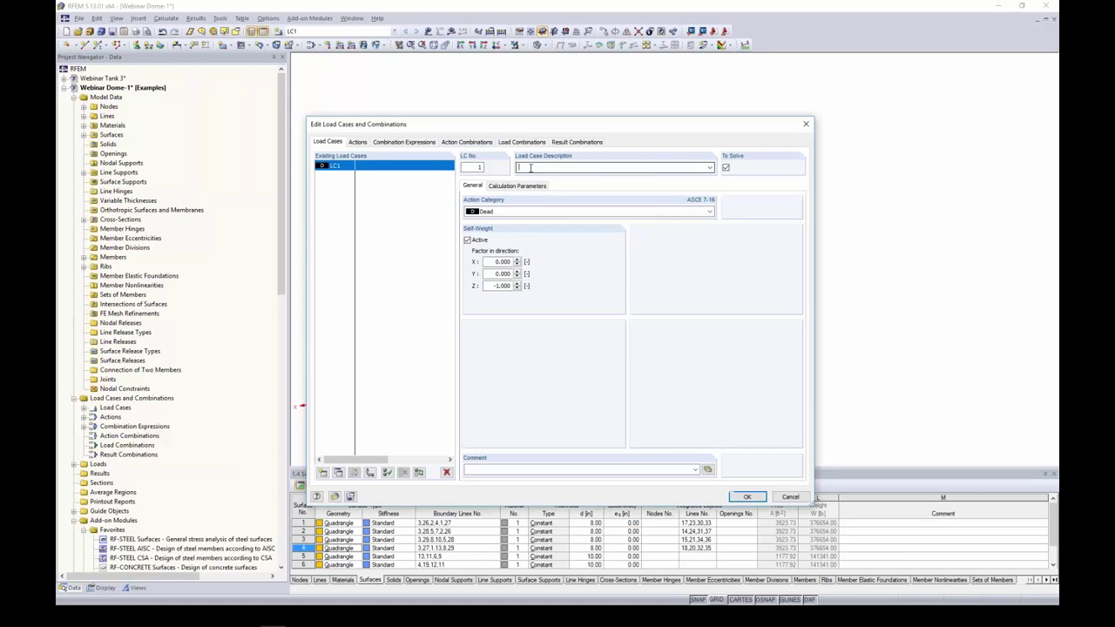
type("Dead")
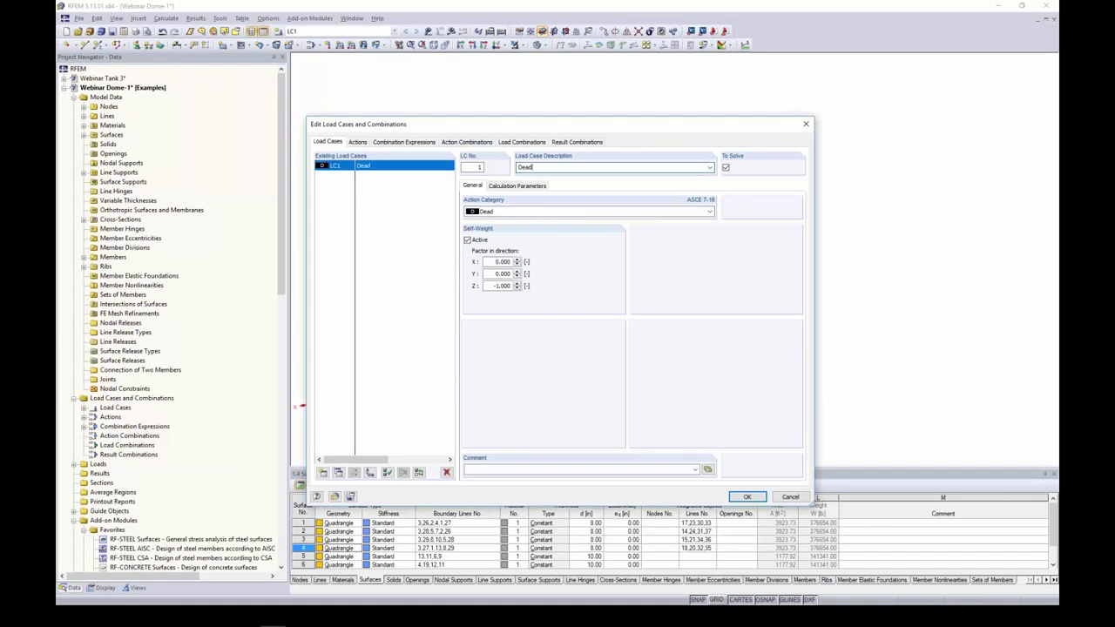
type(" Load")
left_click(504, 212)
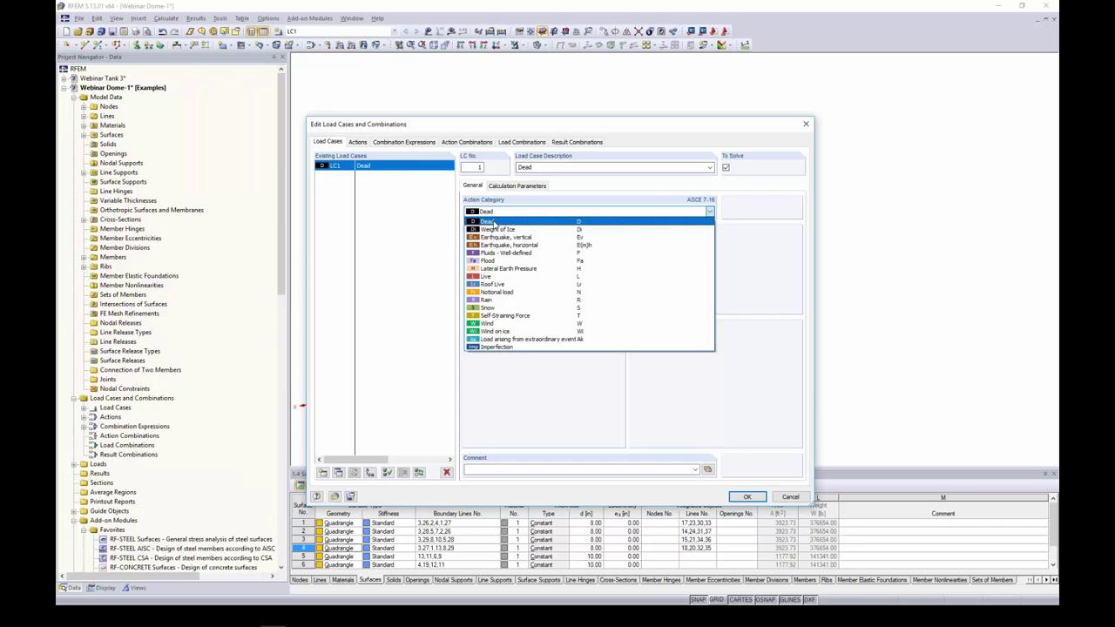
left_click(494, 223)
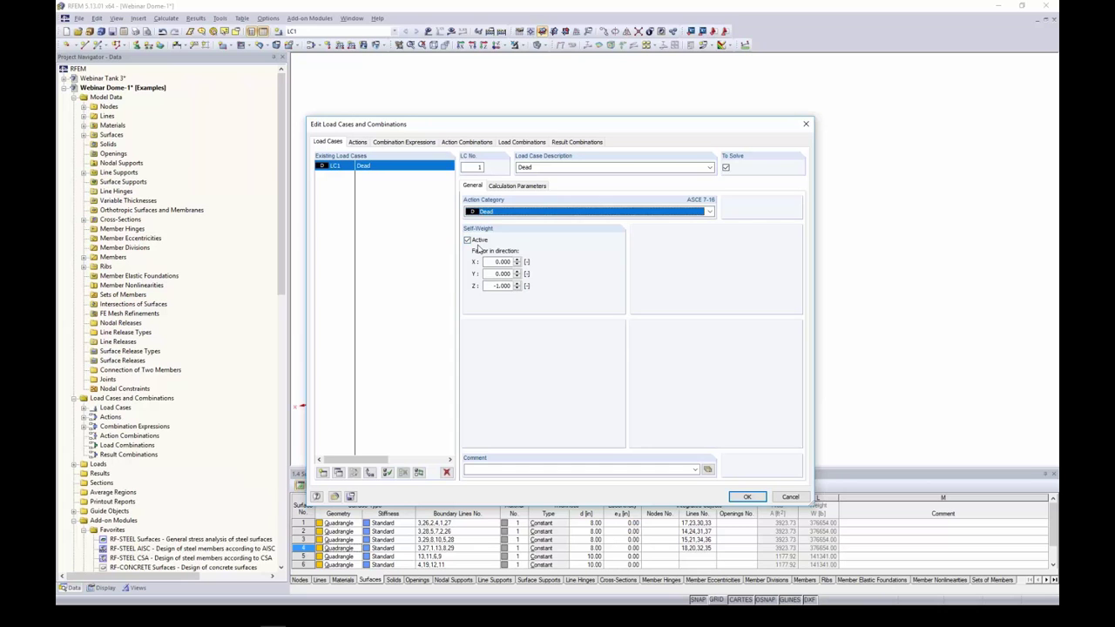
Step: Add load case 2 named Live 1 with the action category Live, and copy it as load case 3 named Live 2
left_click(323, 473)
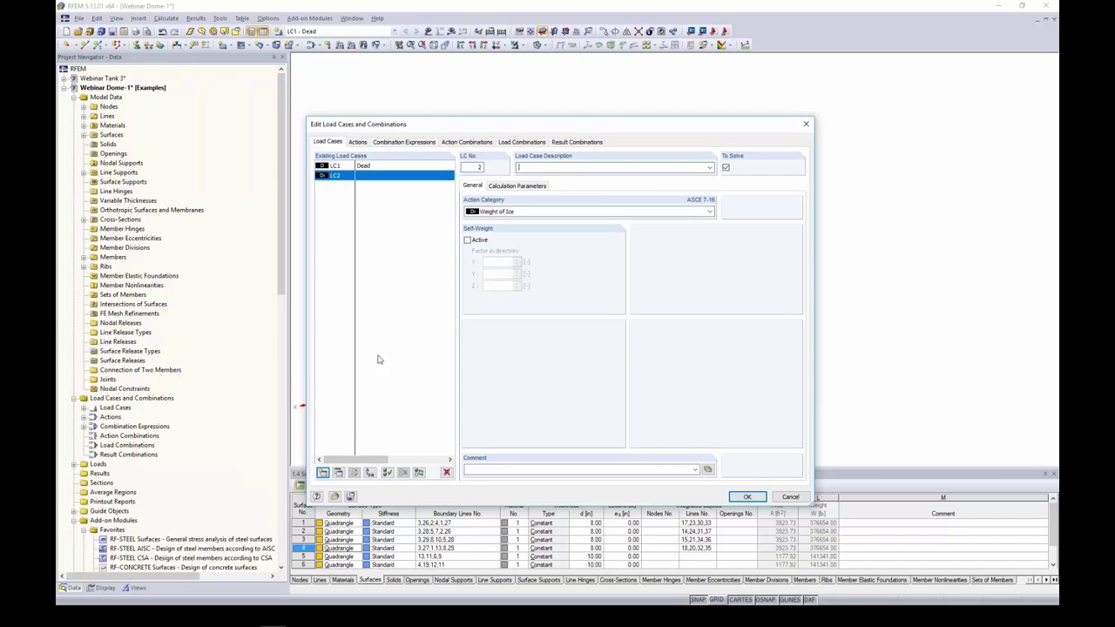
type("Live 1")
left_click(523, 212)
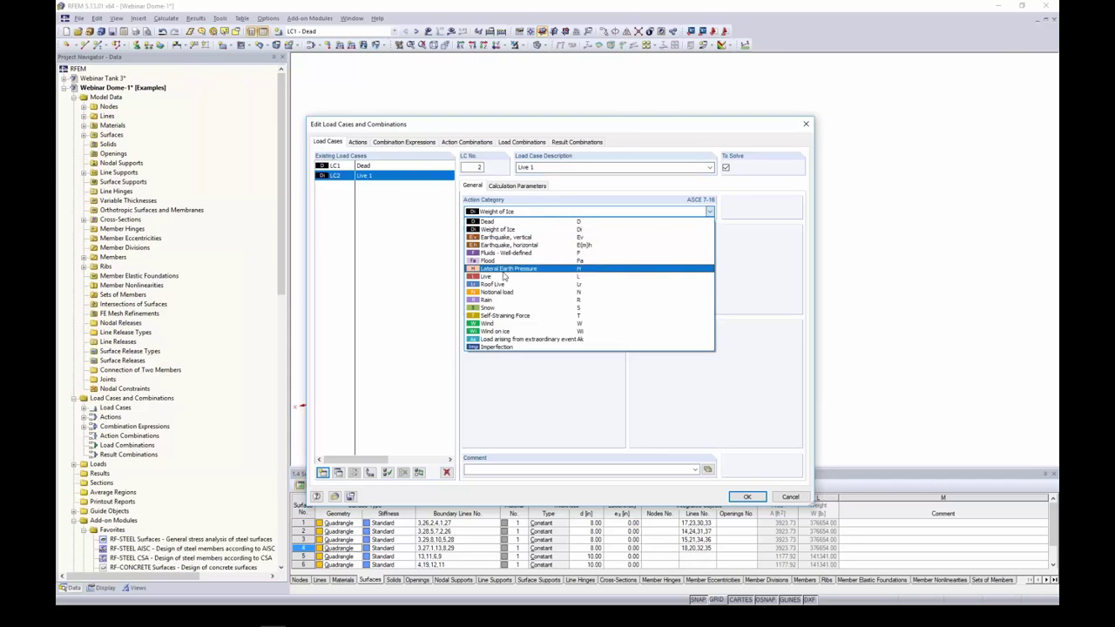
left_click(504, 276)
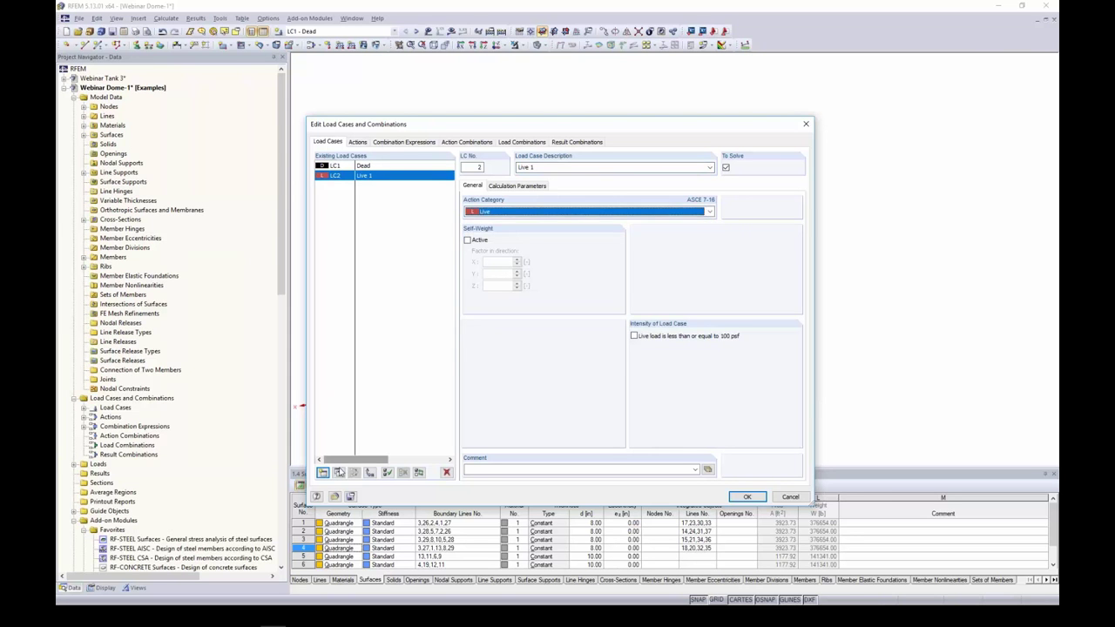
left_click(338, 472)
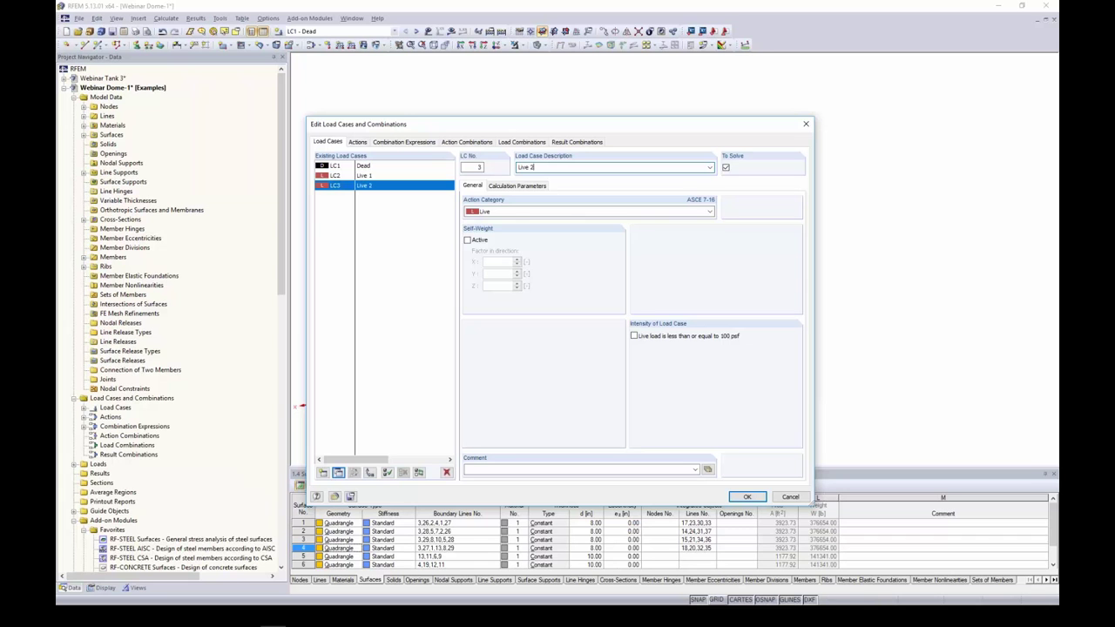
Step: Add load case 4 with the description Snow and the action category Snow
left_click(323, 472)
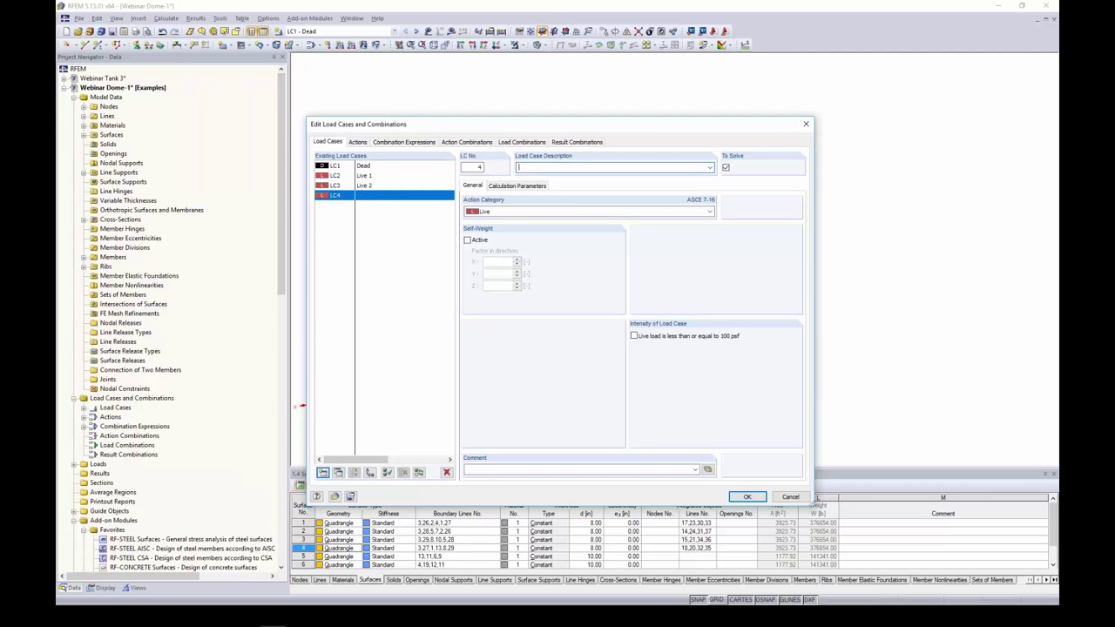
type("Snow")
left_click(497, 212)
left_click(497, 311)
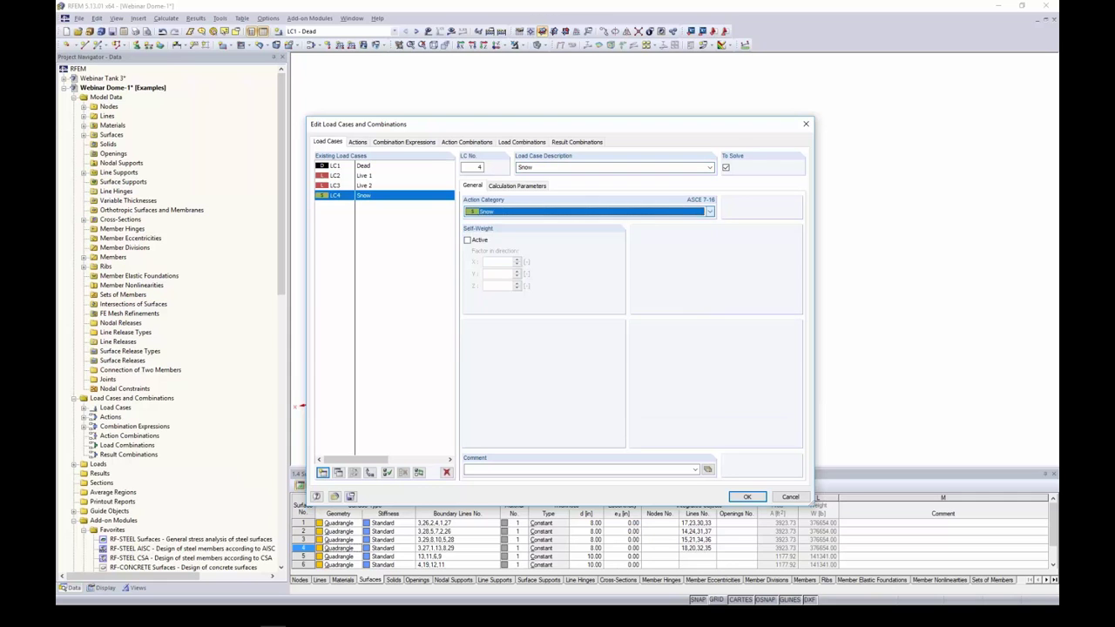
Step: Add load case 5 with the description Wind and the action category Wind
left_click(322, 472)
type("Wi")
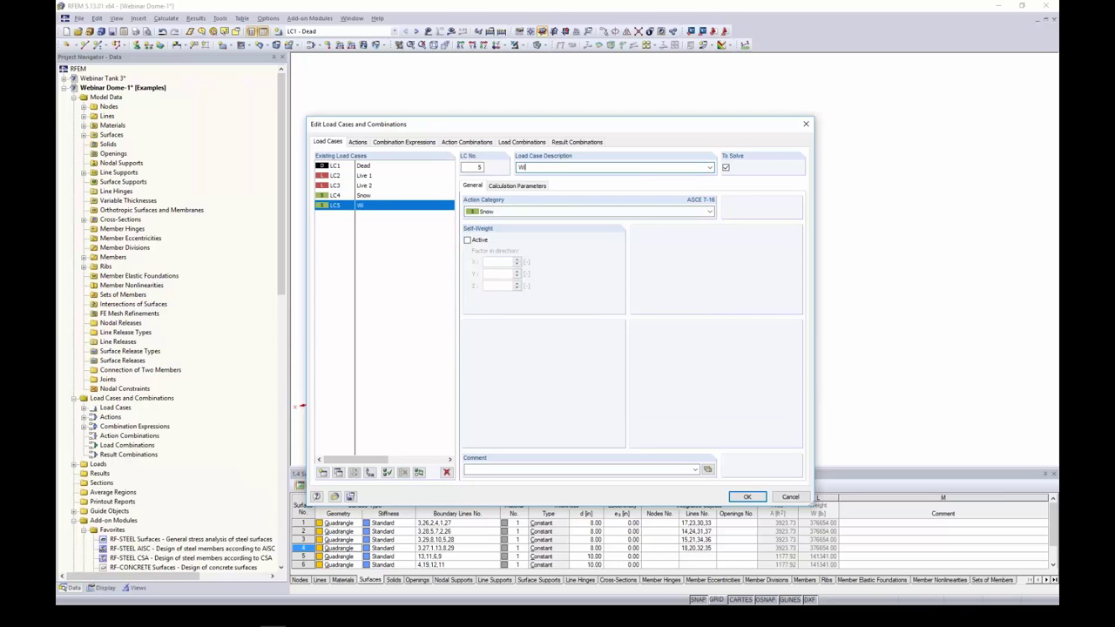
type("nd")
left_click(482, 212)
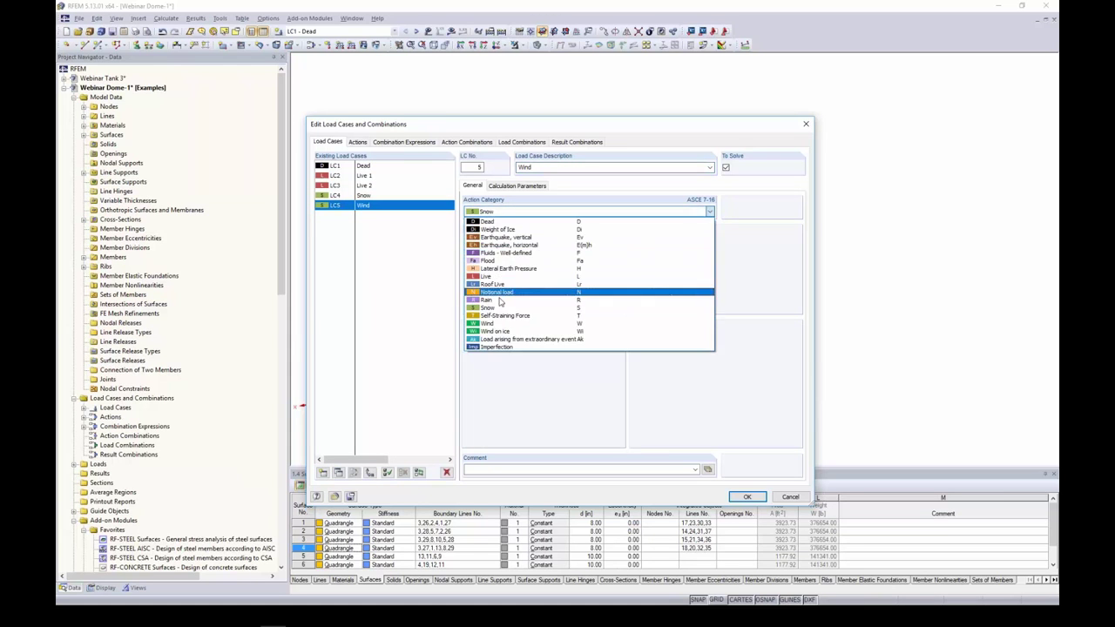
left_click(488, 324)
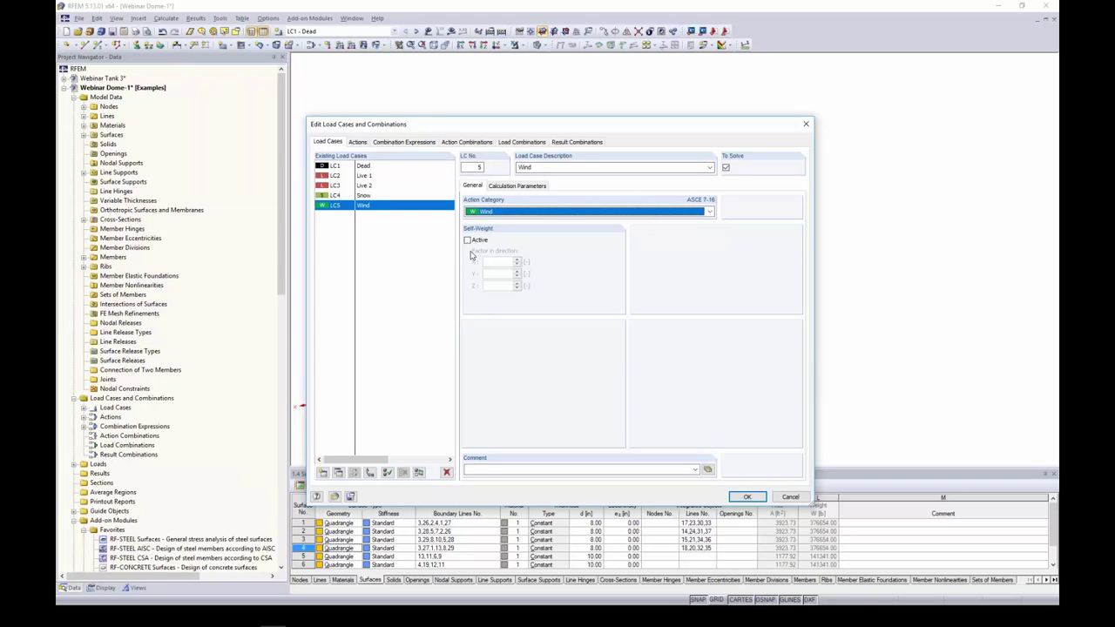
Step: Review the LRFD and ASD combination expressions, the load combinations and the result combinations, and accept the load case and combination definitions
left_click(393, 142)
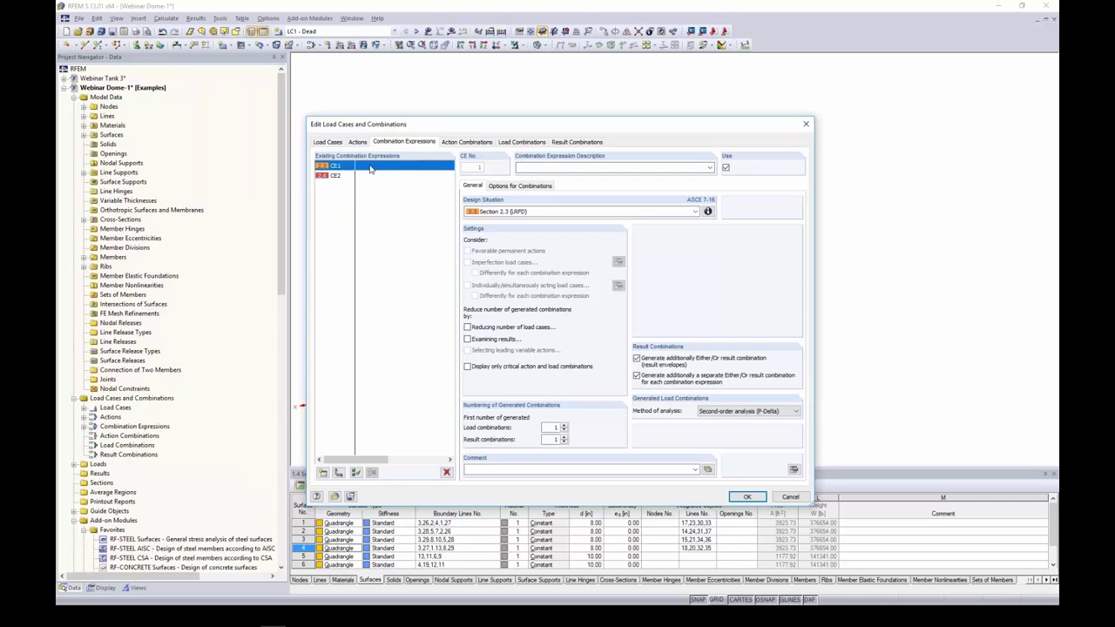
left_click(367, 176)
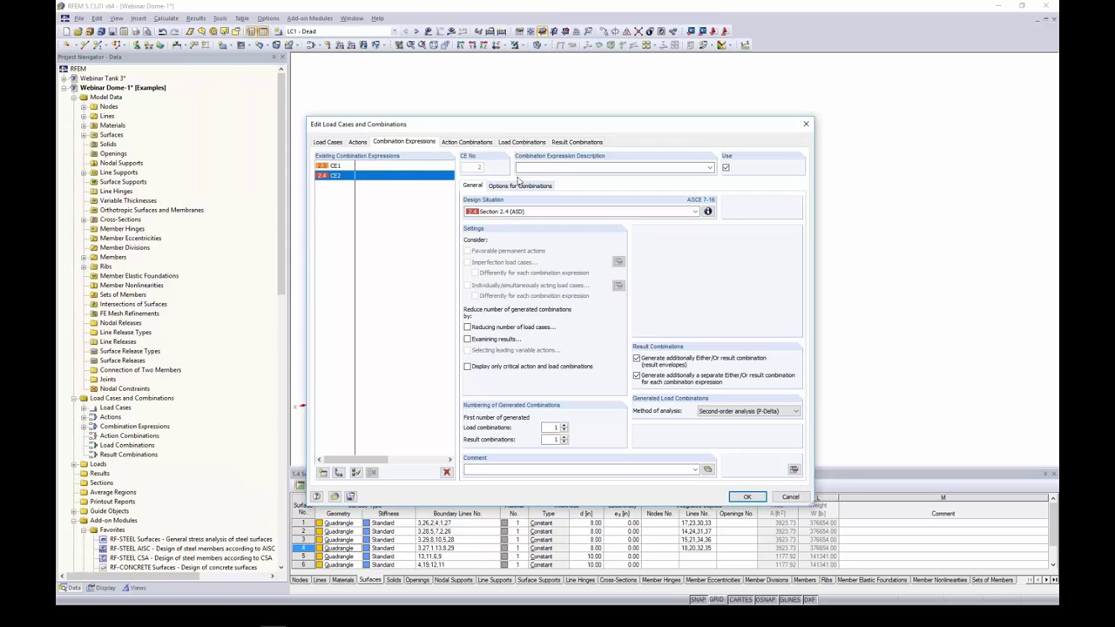
left_click(514, 143)
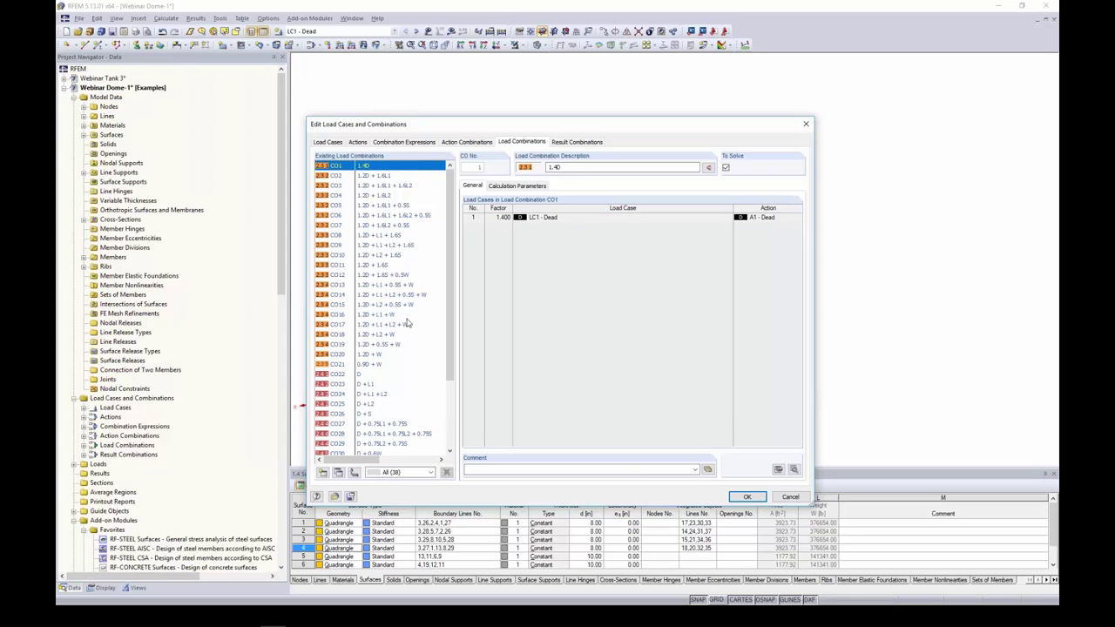
left_click_drag(449, 260, 451, 334)
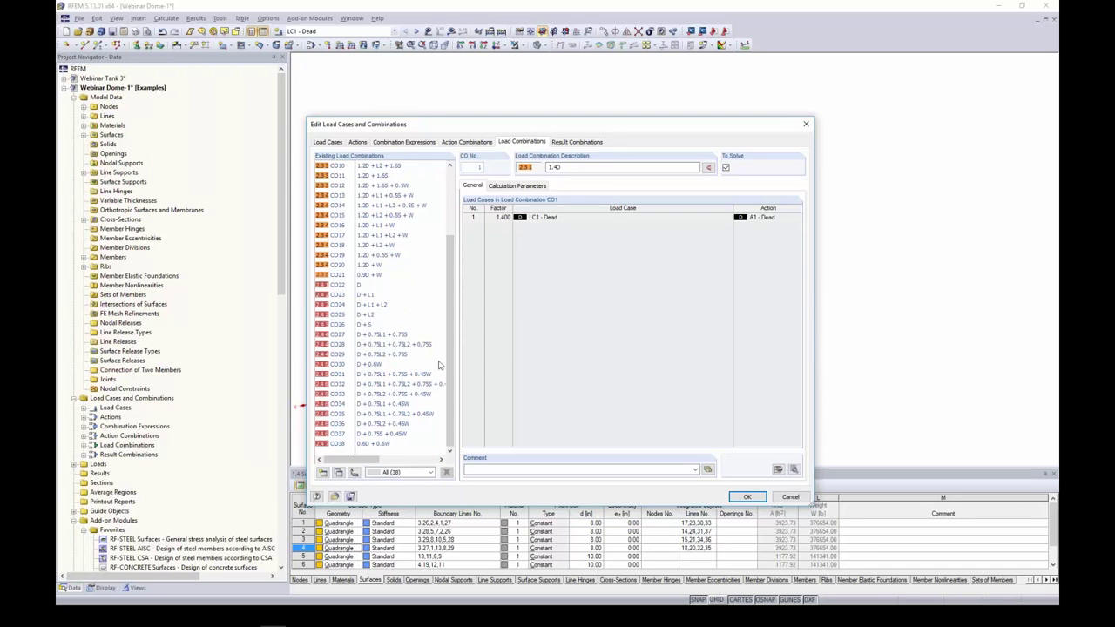
scroll(451, 361, "up", 3)
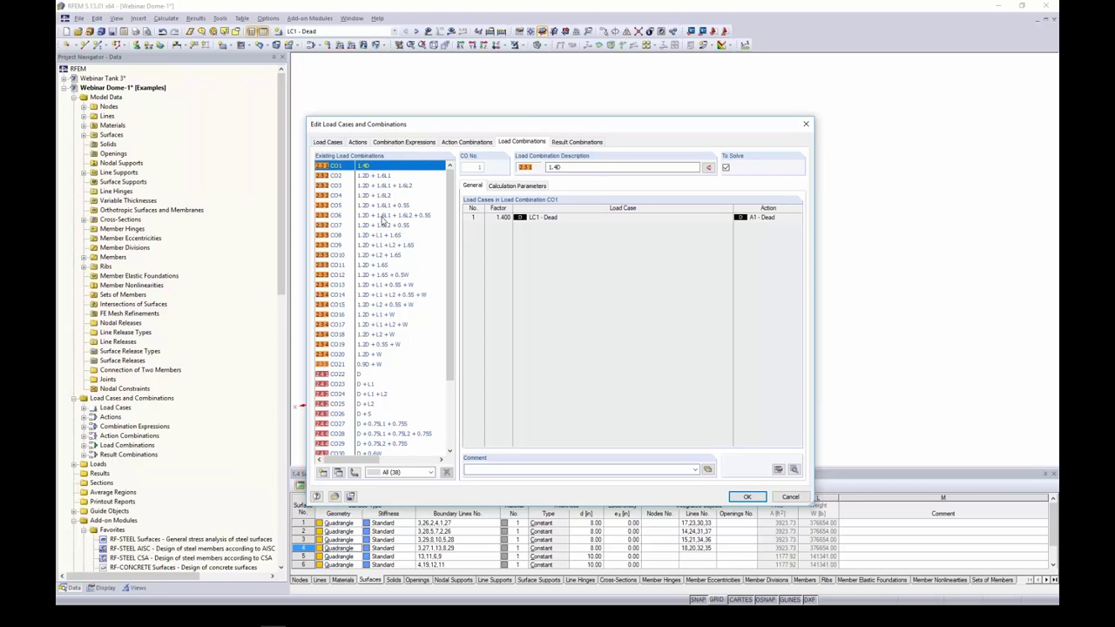
left_click(577, 142)
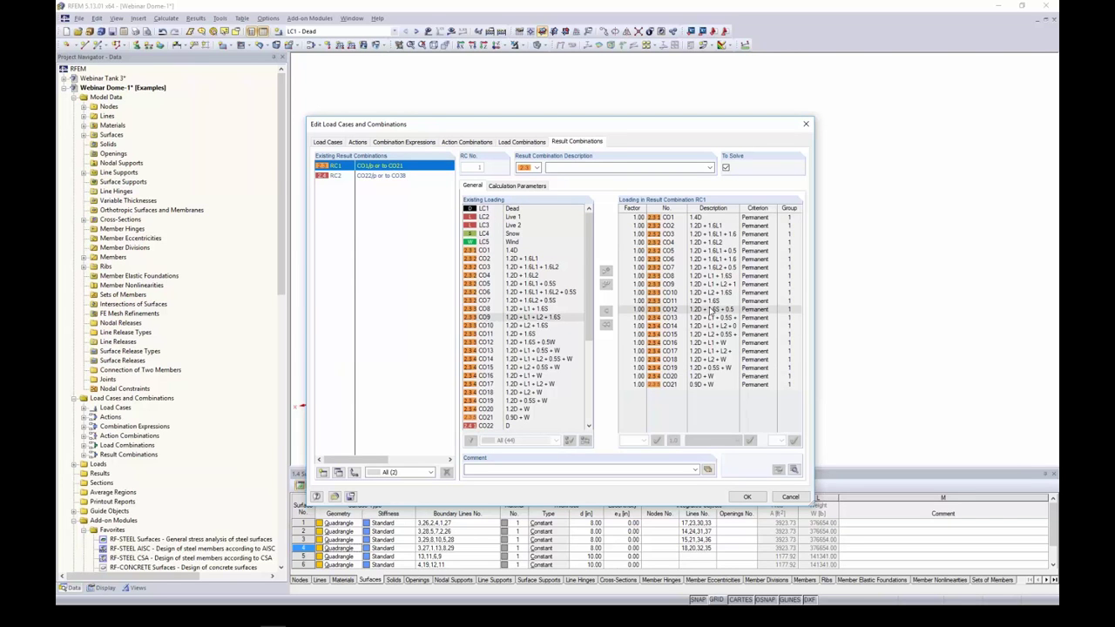
left_click(373, 176)
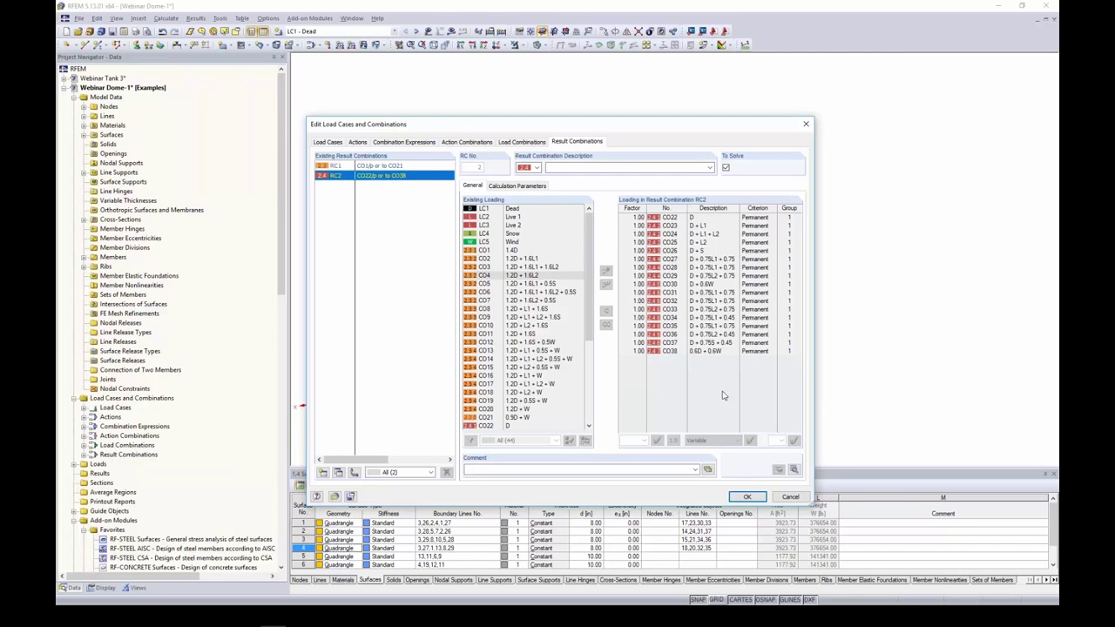
left_click(747, 497)
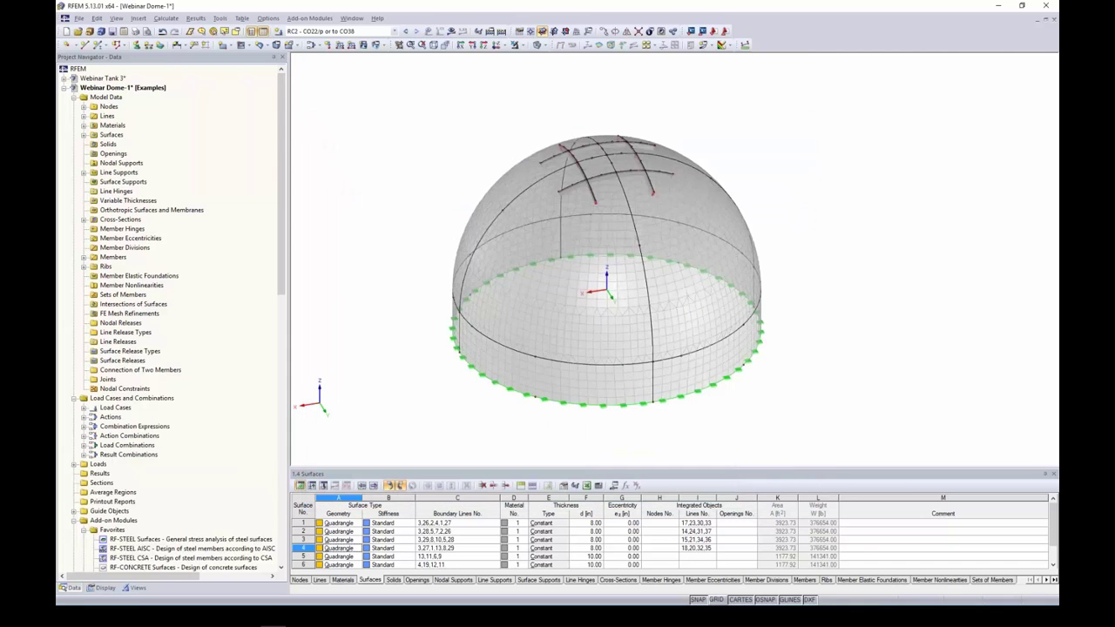
Step: Look through the list of load cases and combinations and make LC2 - Live 1 the current load case
left_click(394, 31)
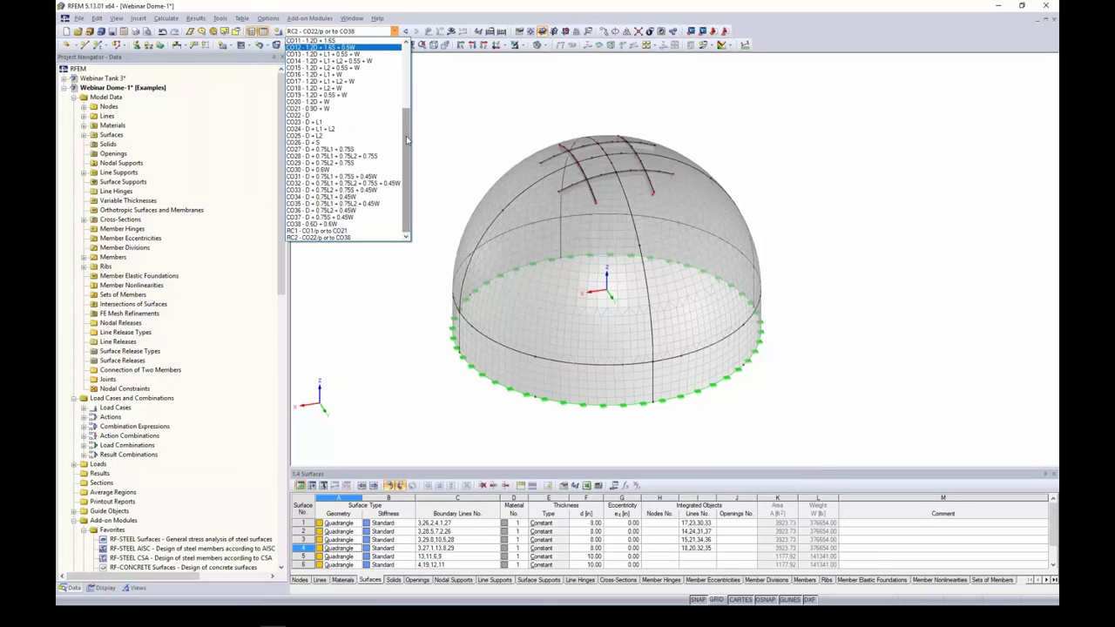
left_click_drag(406, 140, 408, 61)
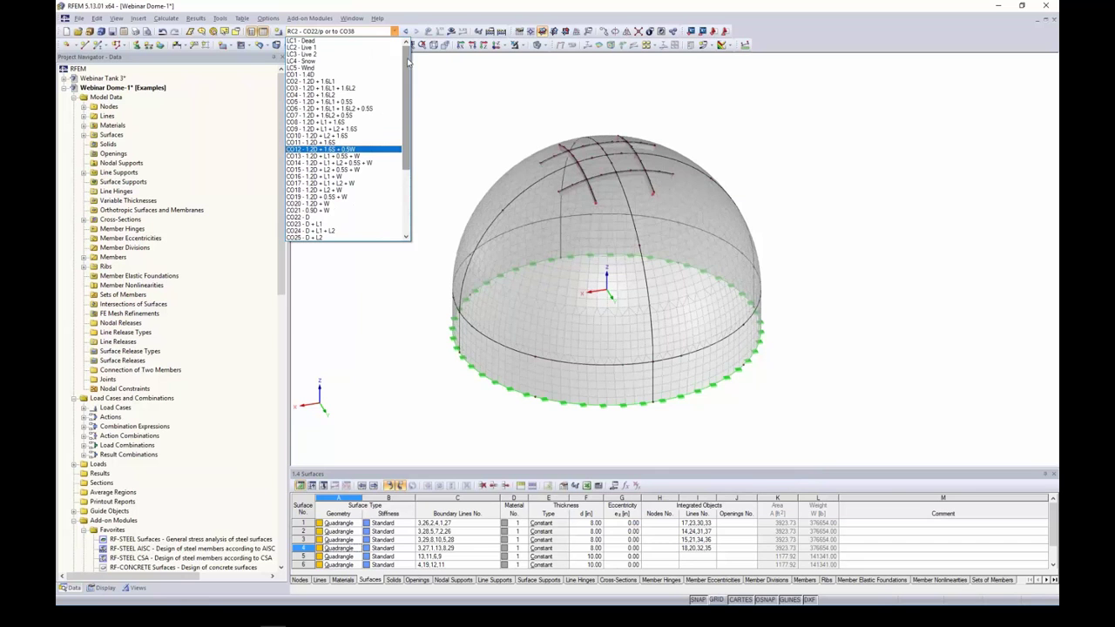
left_click(307, 42)
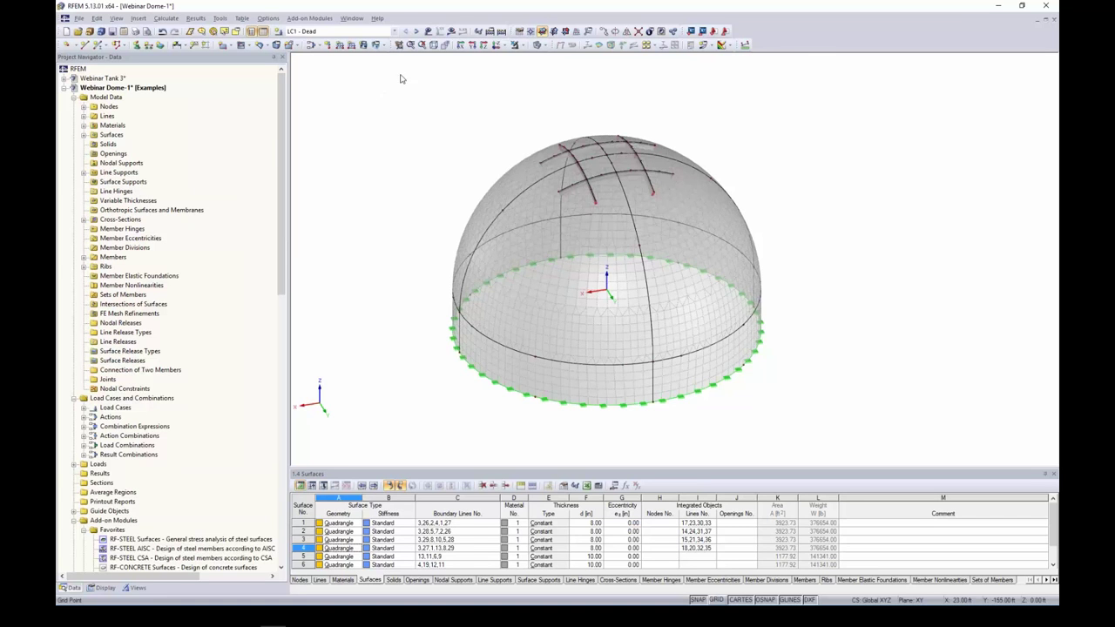
left_click(416, 31)
Step: Start a new surface load of type Force in the local z direction with a Linear in Z distribution
middle_click_drag(418, 252, 440, 209, "ctrl")
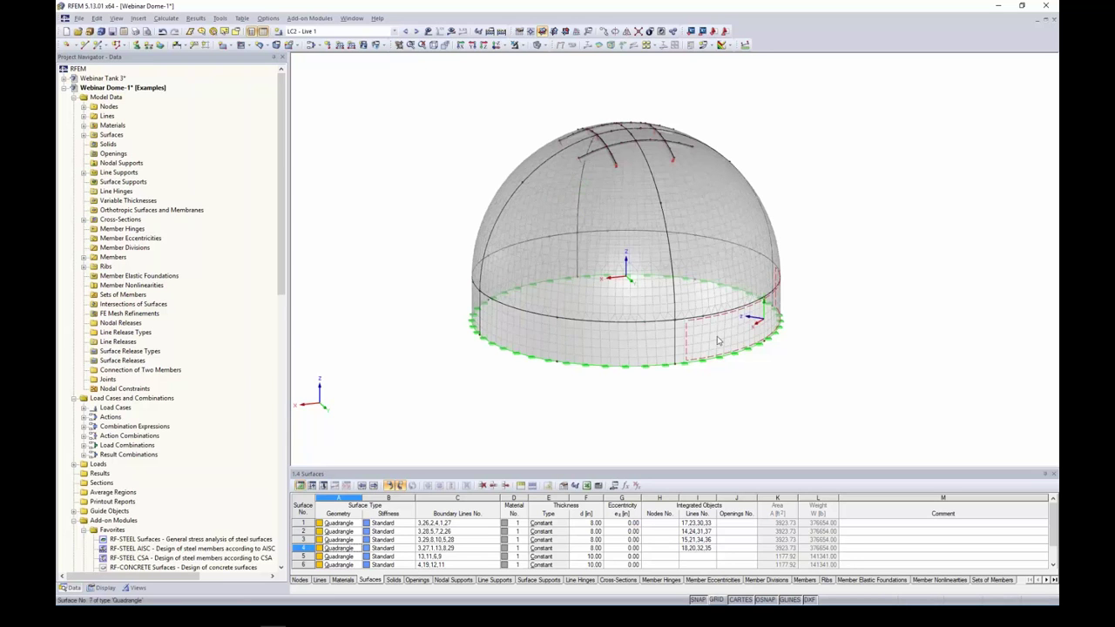
middle_click_drag(657, 409, 619, 406)
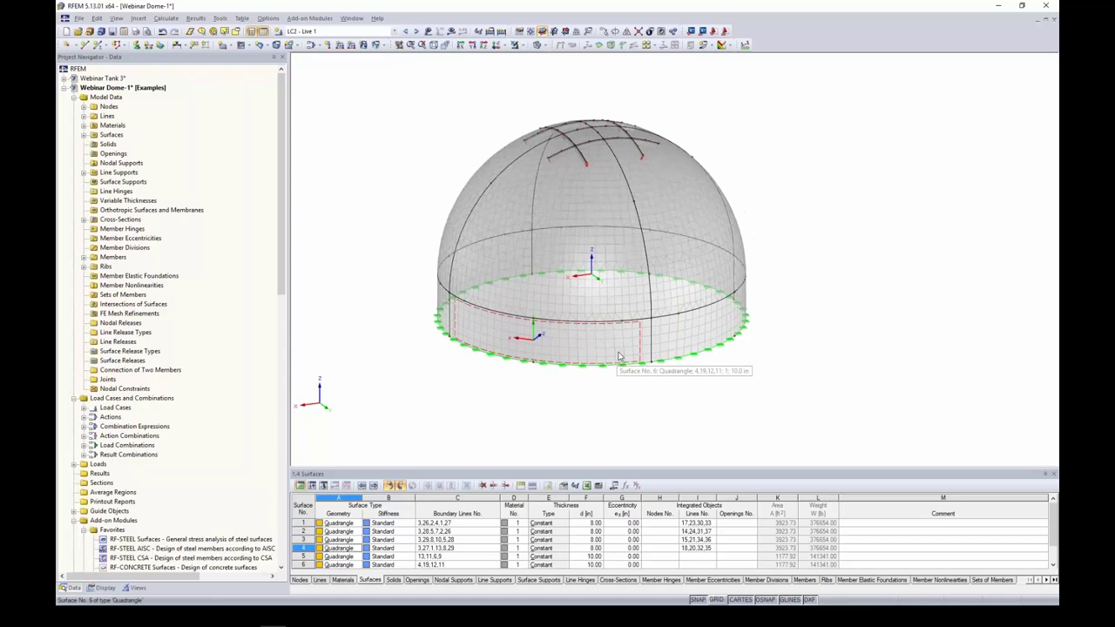
middle_click_drag(618, 404, 617, 320, "ctrl")
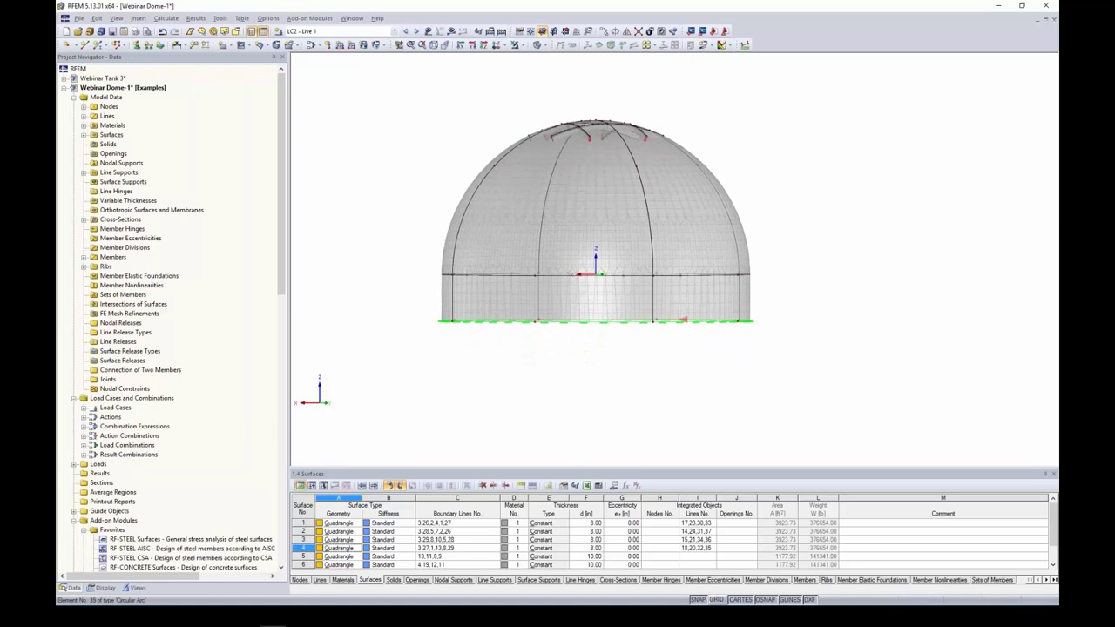
left_click(364, 45)
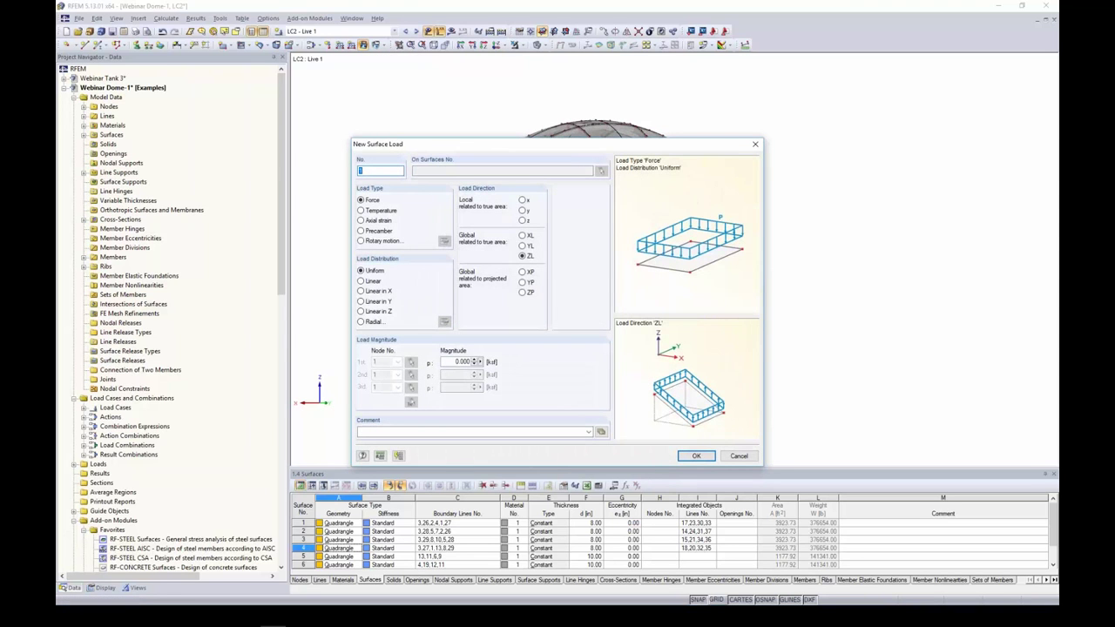
left_click(523, 221)
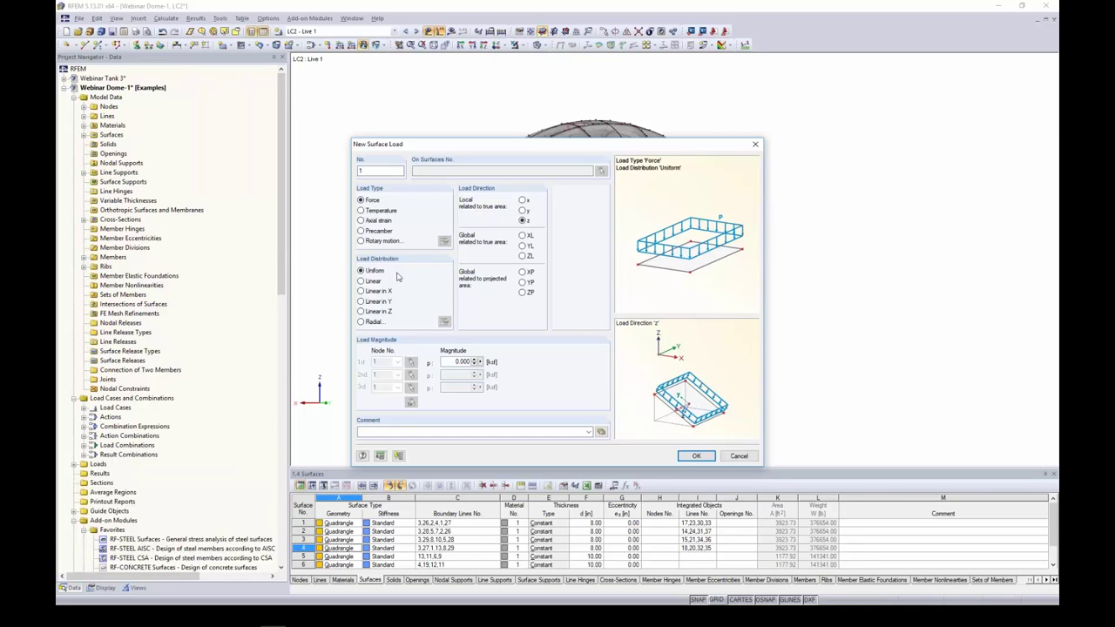
left_click(361, 312)
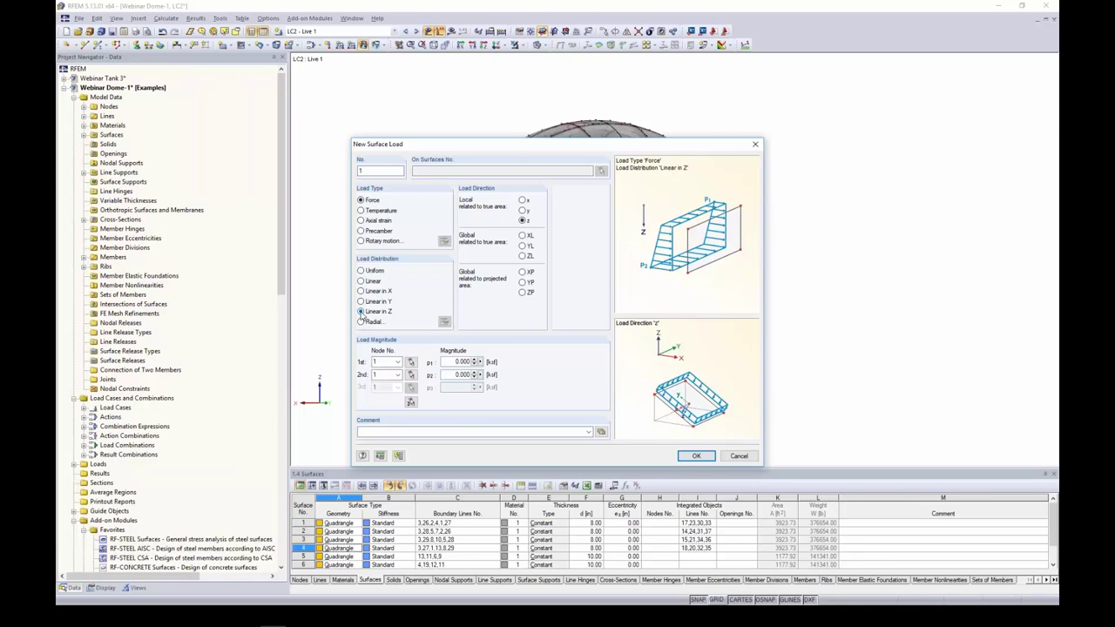
Step: Set the load magnitudes to -2.000 ksf at node 5 on the wall's upper edge and -2.500 ksf at node 20 on its base
left_click(453, 362)
key("BackSpace")
key("Tab")
type("-2.5")
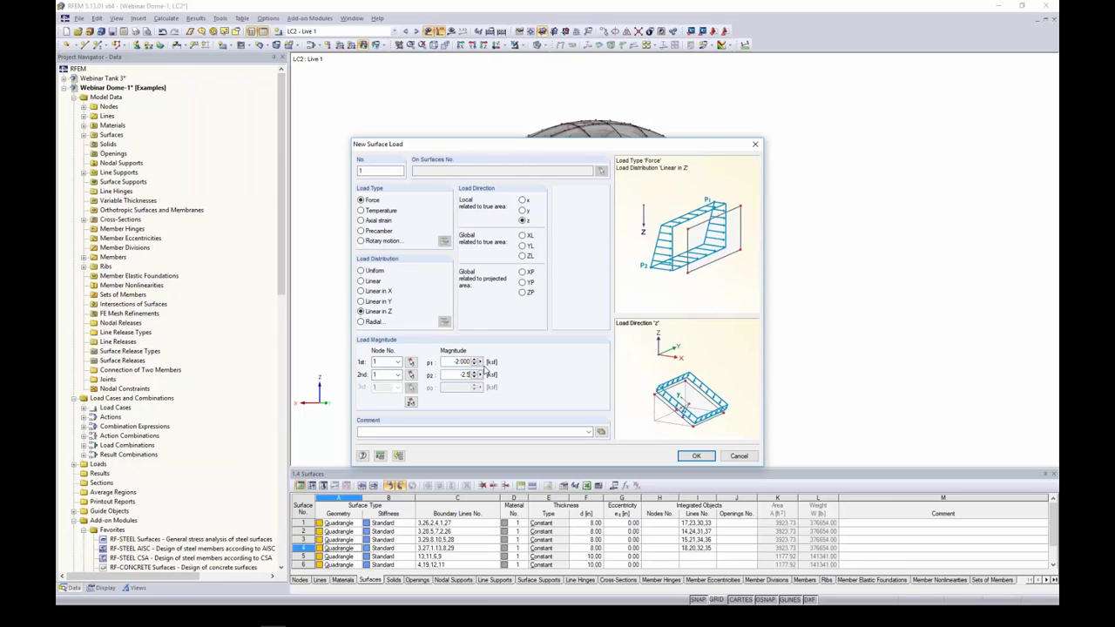
left_click(410, 403)
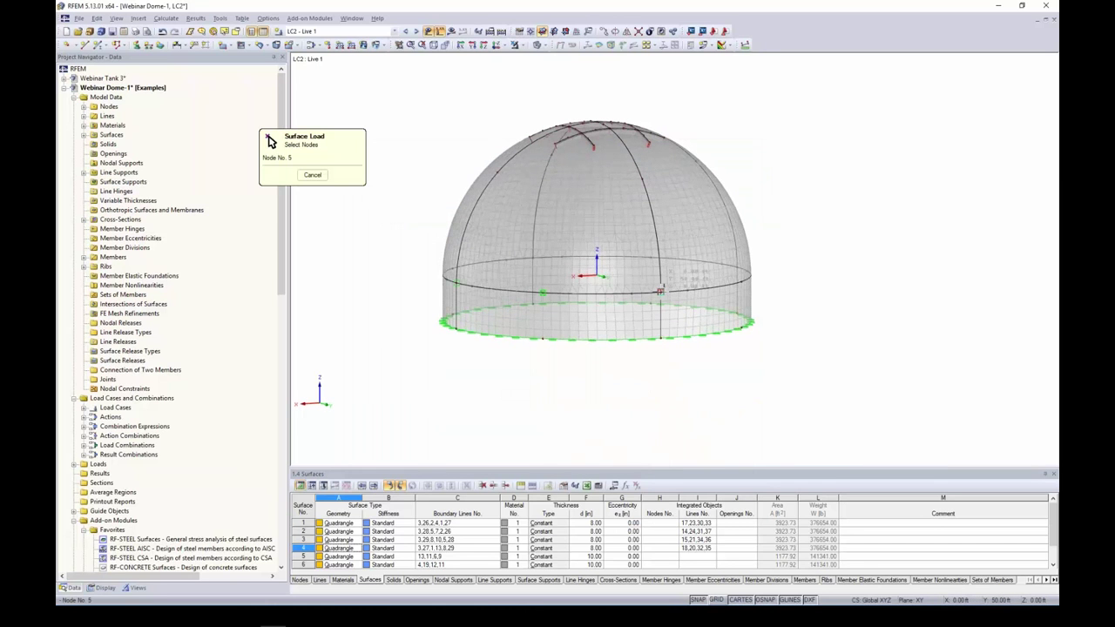
left_click(661, 336)
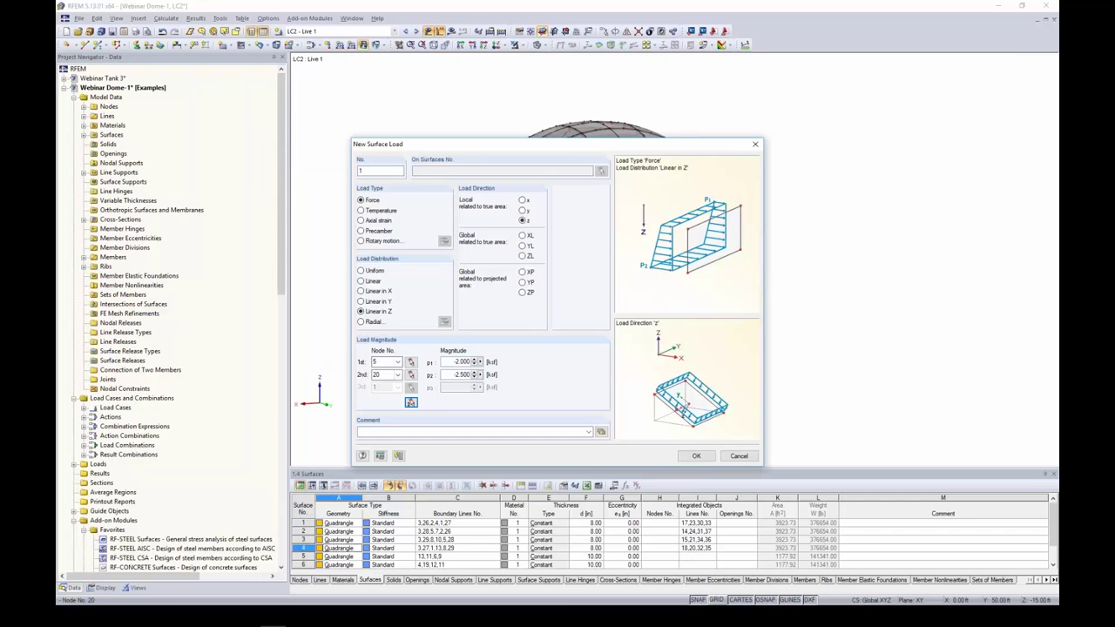
left_click(696, 456)
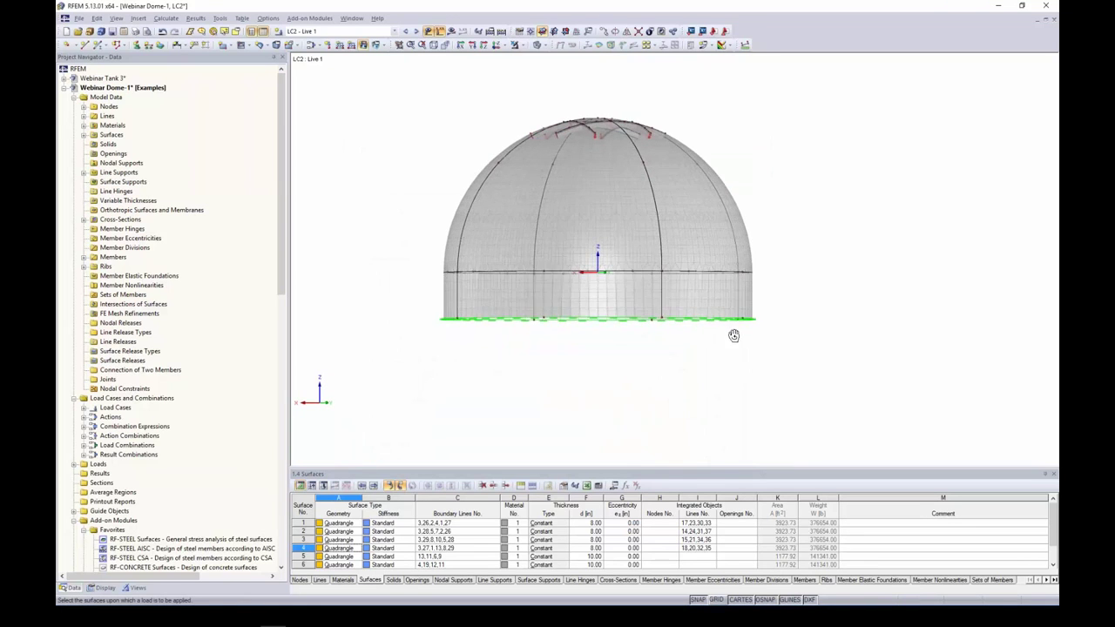
Step: Apply the Live 1 surface load to all wall surfaces around the dome's base and inspect it
scroll(736, 332, "down", 1)
left_click_drag(790, 304, 459, 298)
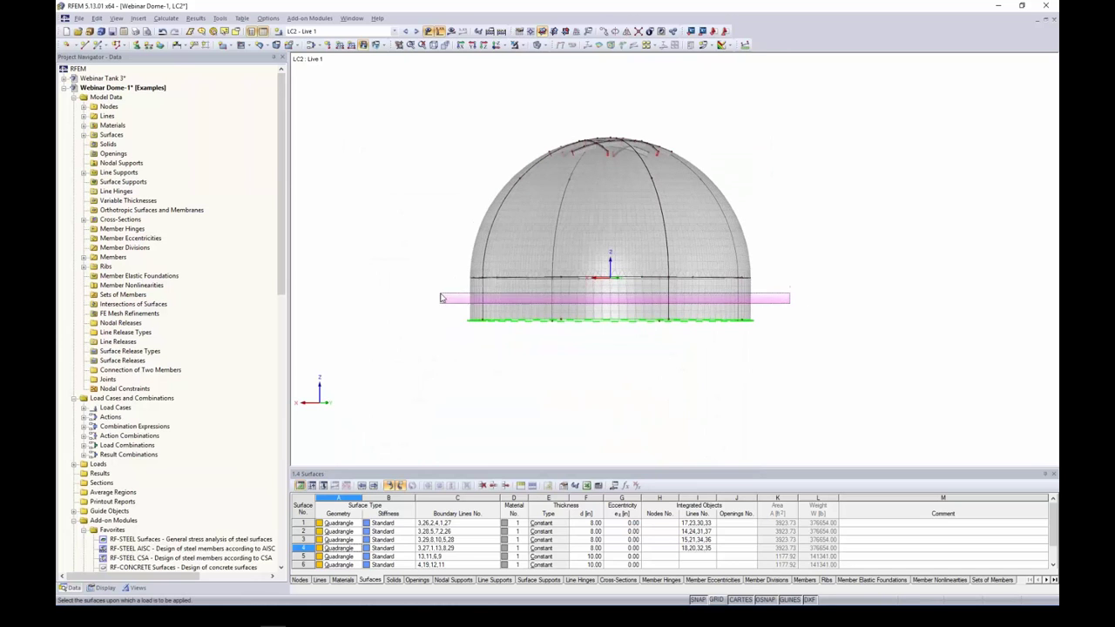
middle_click_drag(769, 283, 767, 339, "ctrl")
scroll(740, 318, "up", 3)
key("Escape")
middle_click_drag(815, 280, 609, 297, "ctrl")
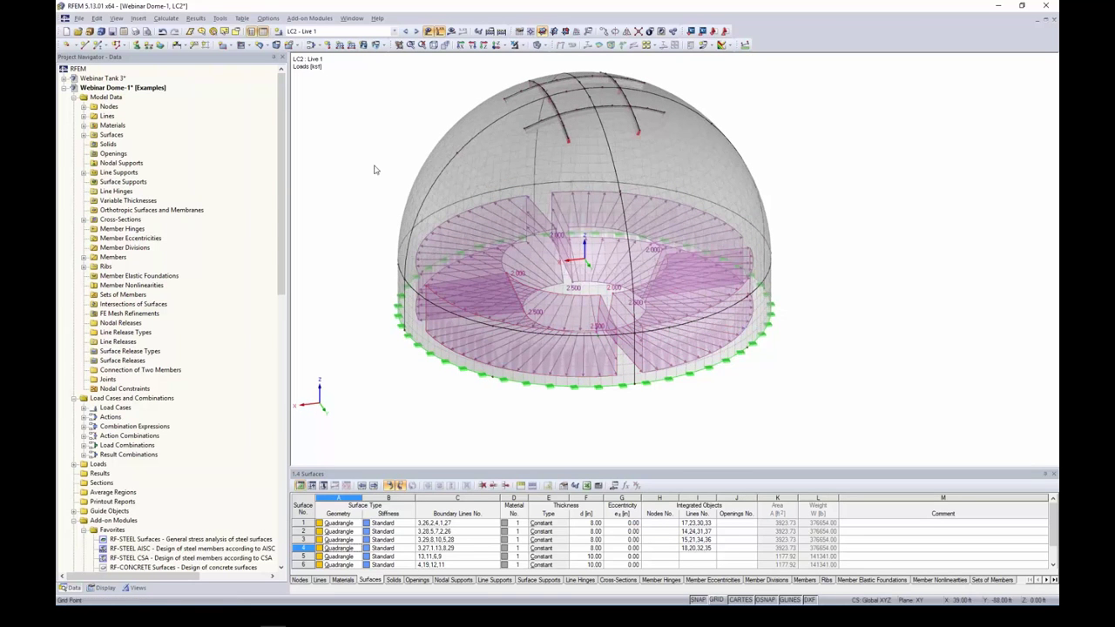
Step: In LC3 - Live 2, apply a Linear in Z surface load of -0.200 to -0.250 ksf in global direction ZL to all wall surfaces
left_click(417, 31)
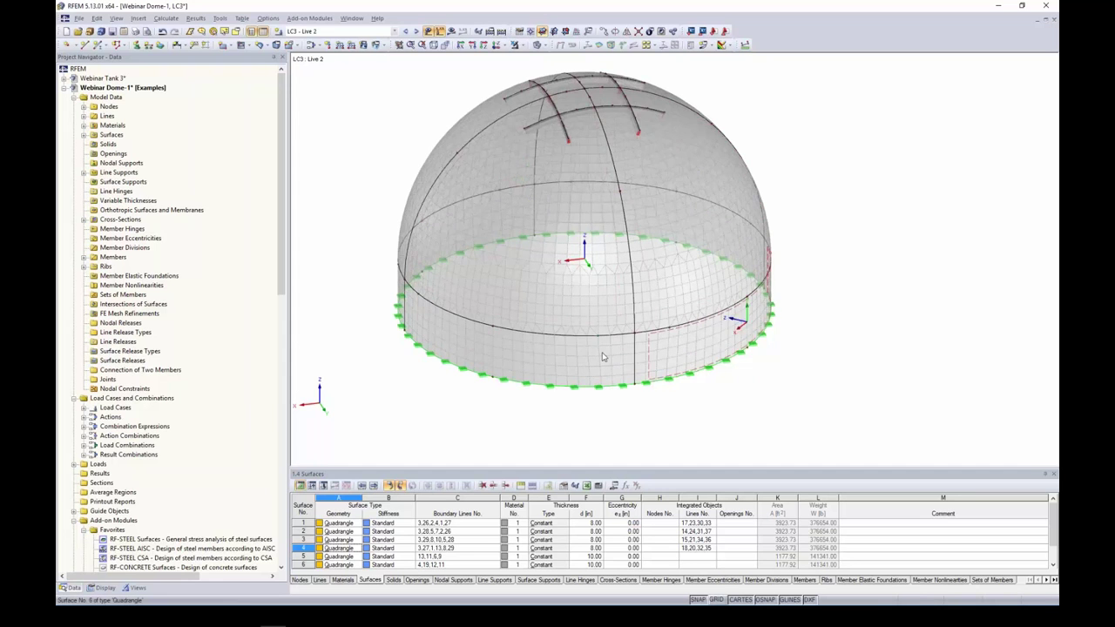
left_click(364, 45)
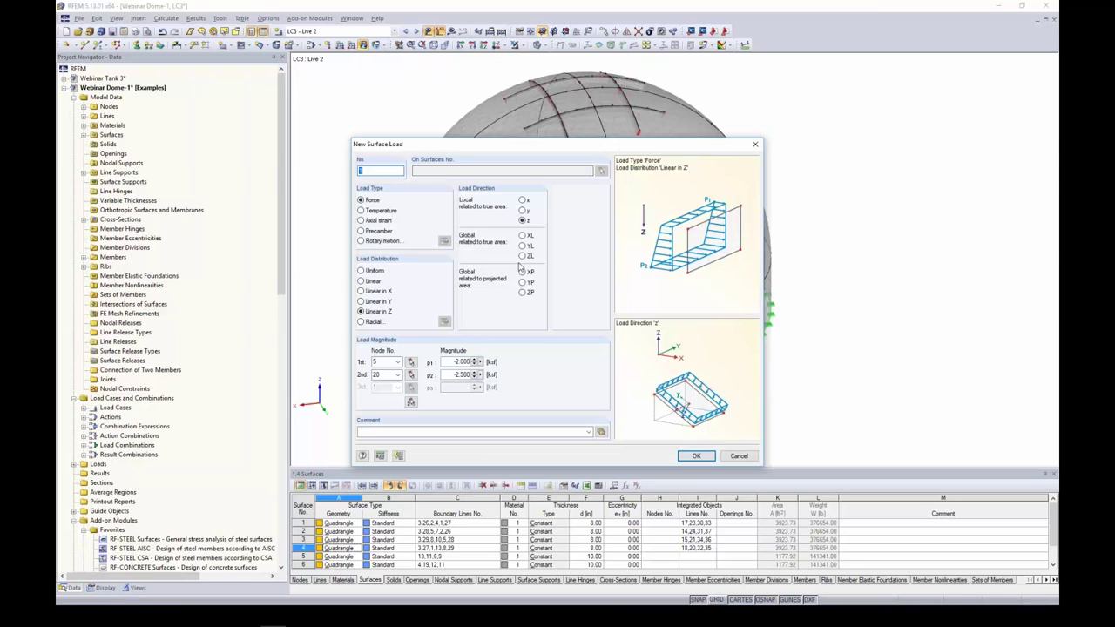
left_click(523, 256)
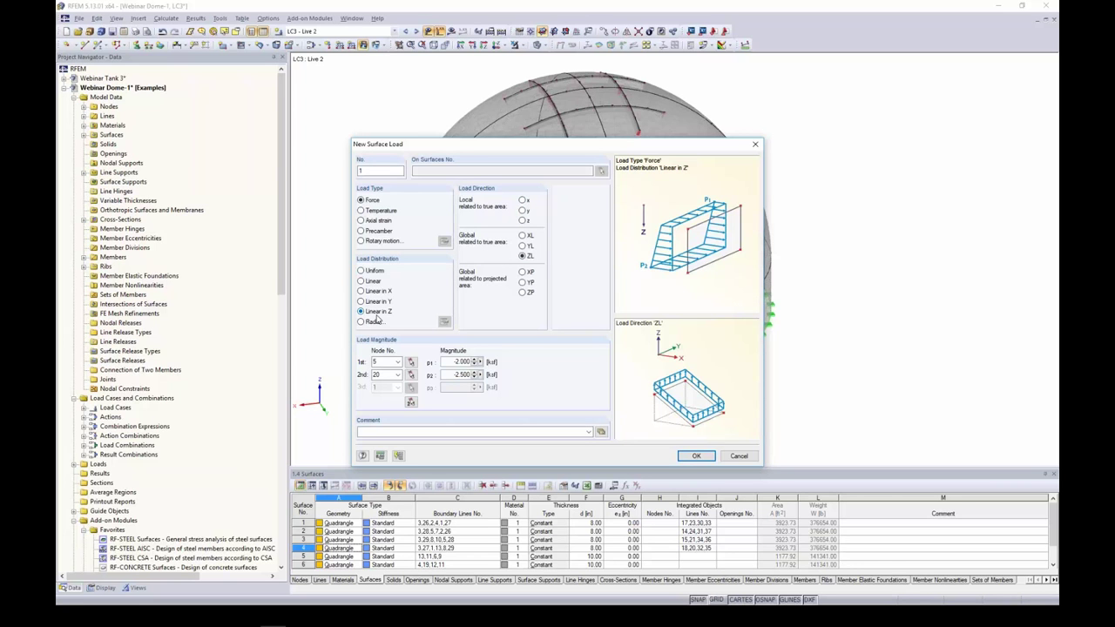
double_click(446, 362)
type("-0.2")
key("Tab")
type("-")
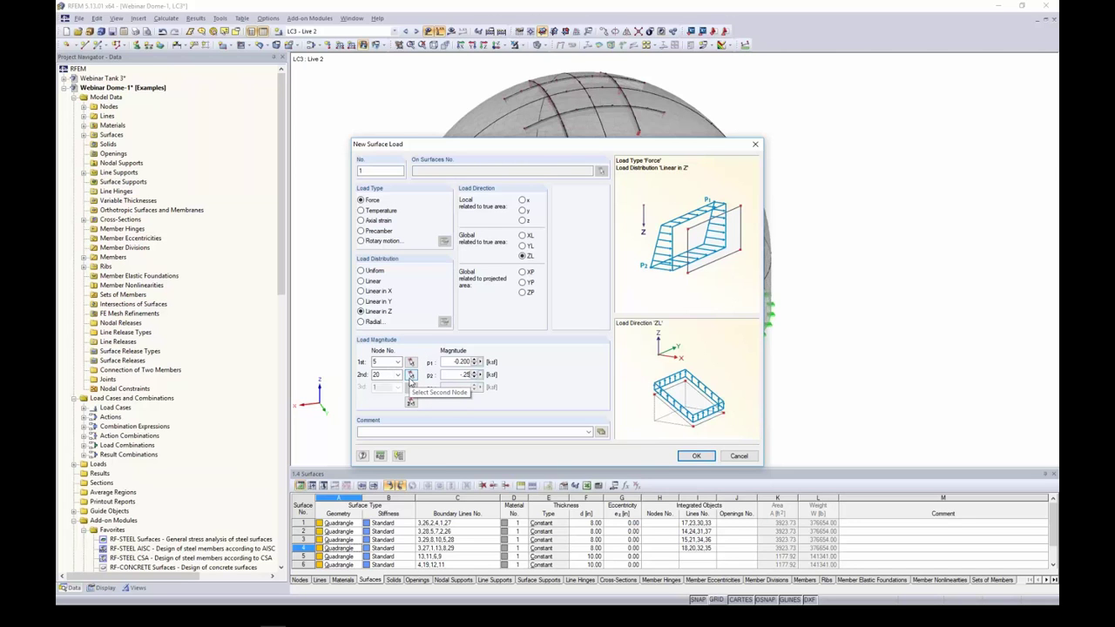
left_click(696, 456)
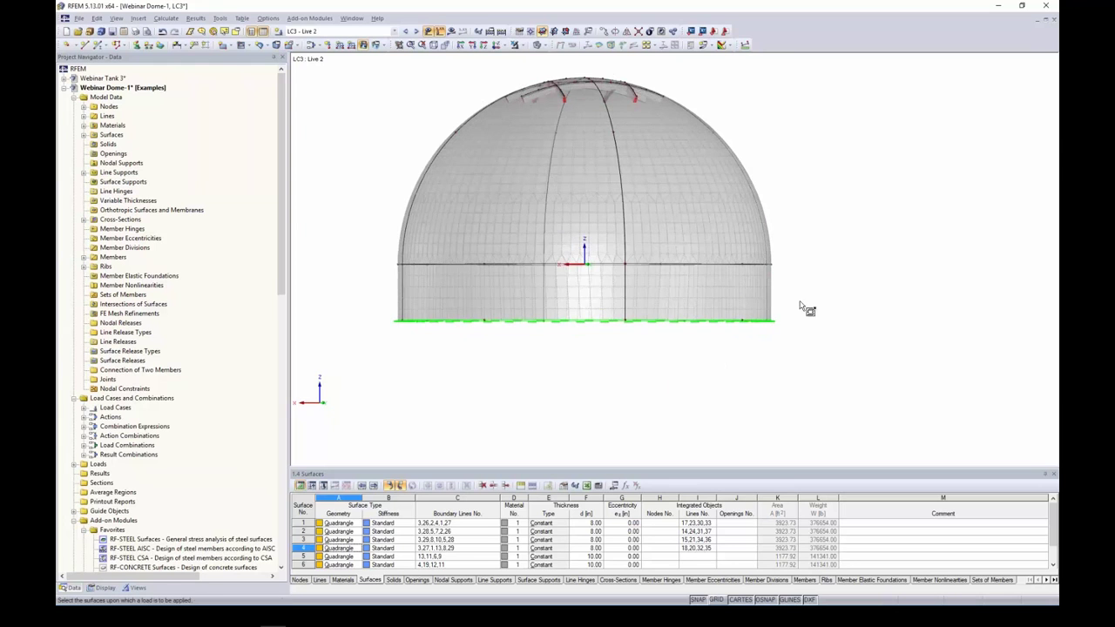
left_click_drag(802, 301, 373, 279)
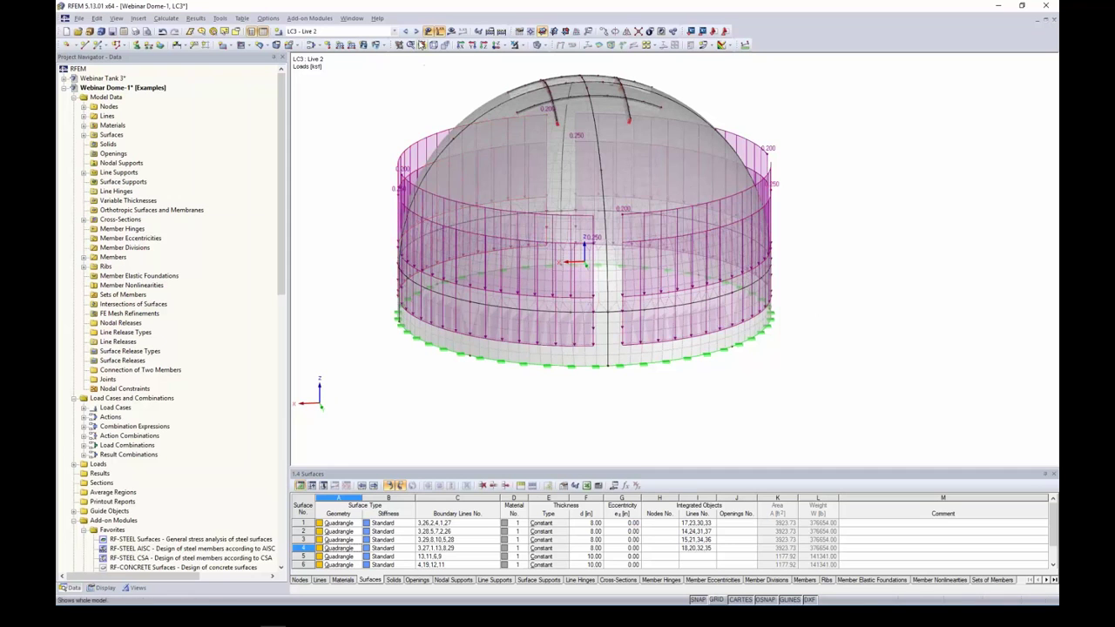
Step: In LC4 - Snow, start a new surface load of type Force with uniform distribution in the projected global direction ZP
left_click(415, 31)
middle_click_drag(602, 237, 540, 286, "ctrl")
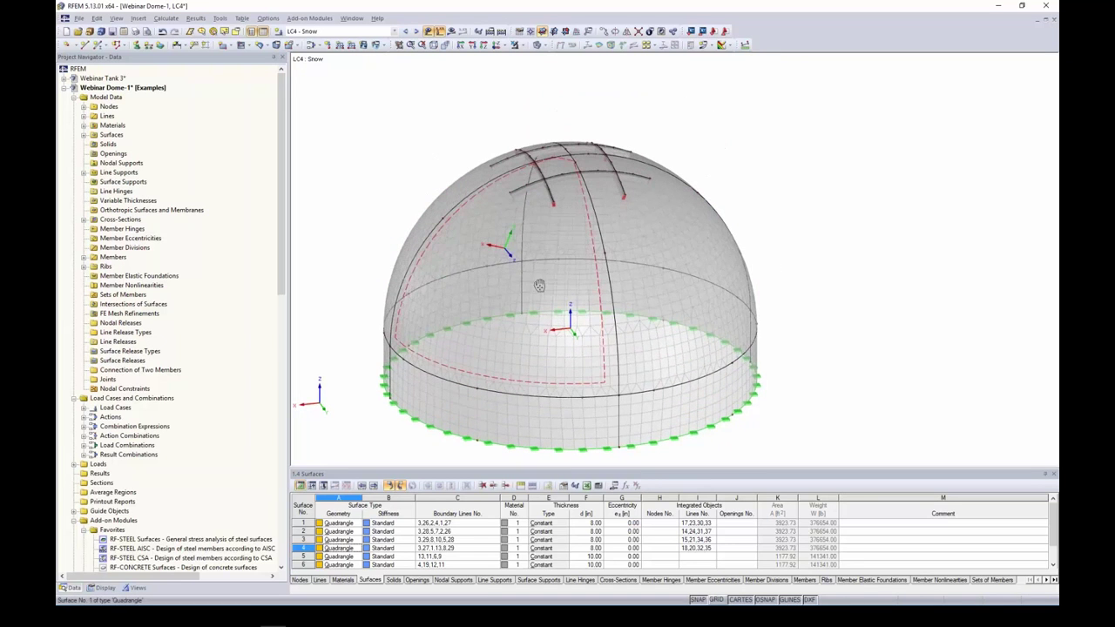
left_click(363, 47)
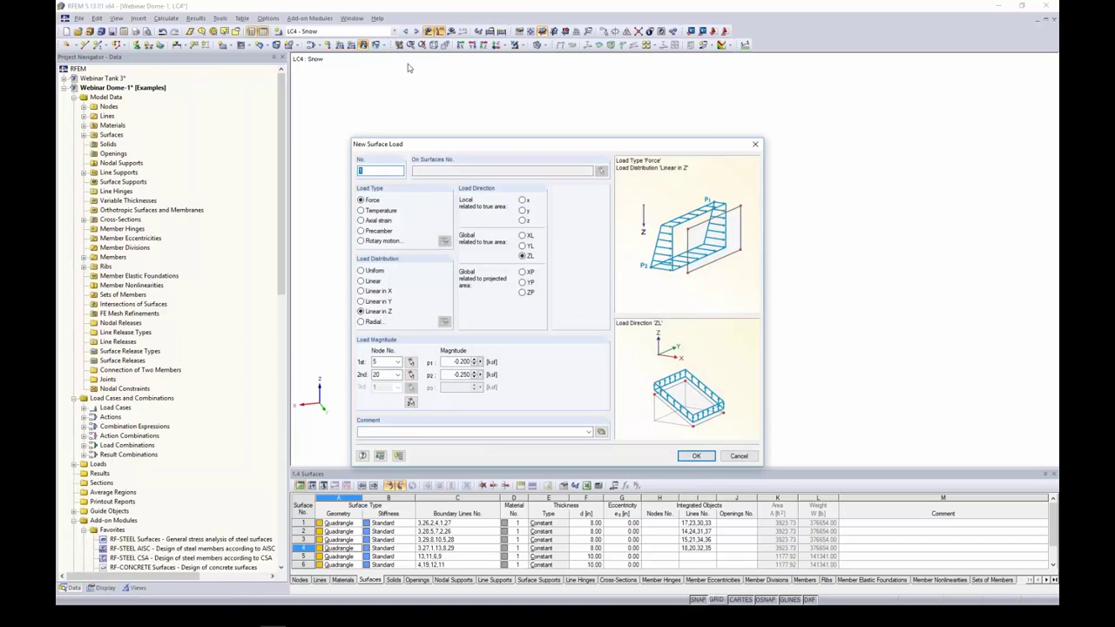
left_click(523, 293)
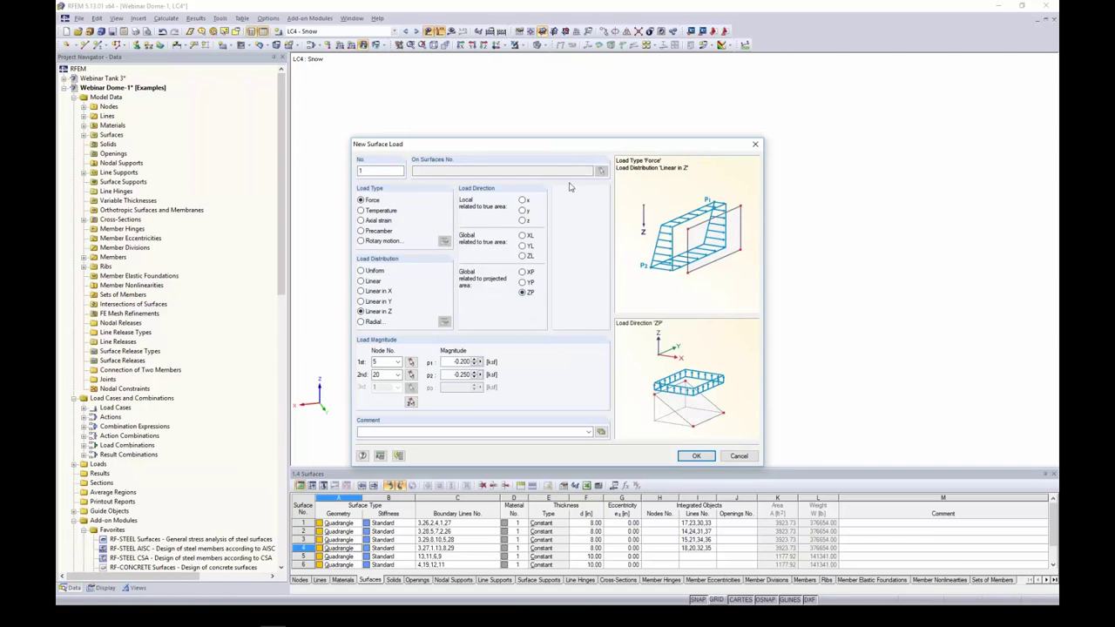
left_click_drag(562, 147, 277, 82)
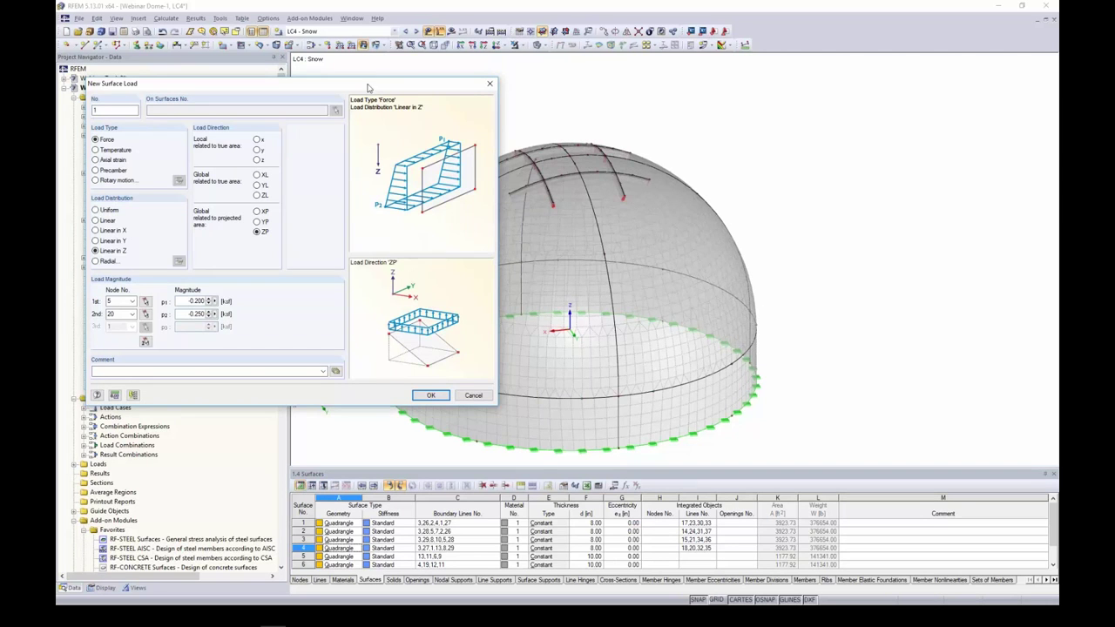
left_click_drag(370, 84, 499, 88)
left_click(225, 213)
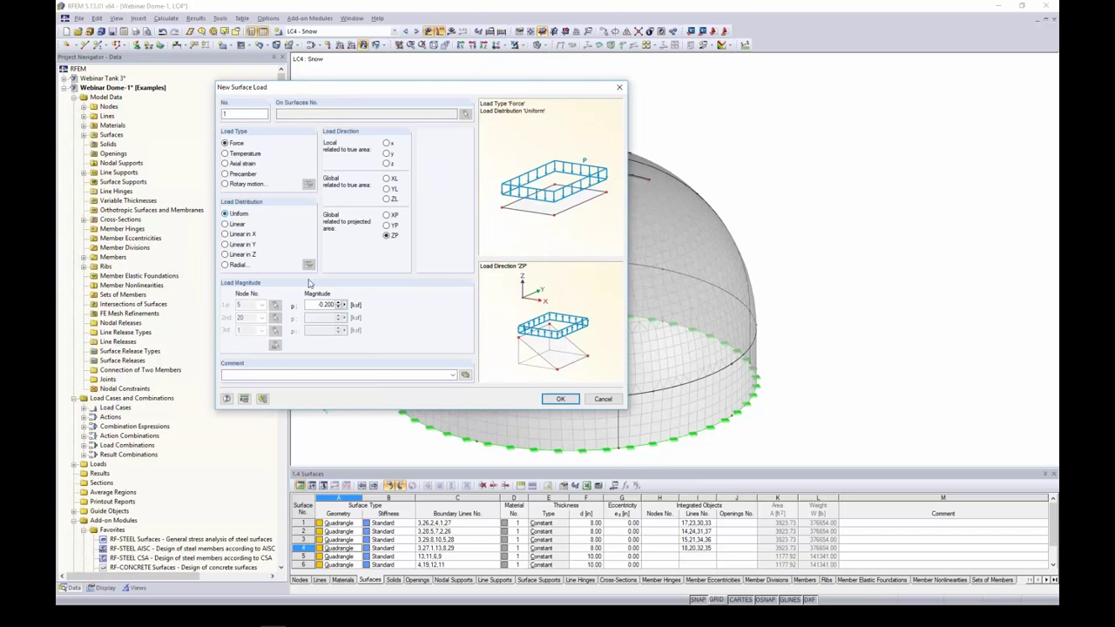
Step: Enter the snow load magnitude and apply the load to all dome surfaces
left_click_drag(307, 305, 354, 313)
key("BackSpace")
left_click(560, 399)
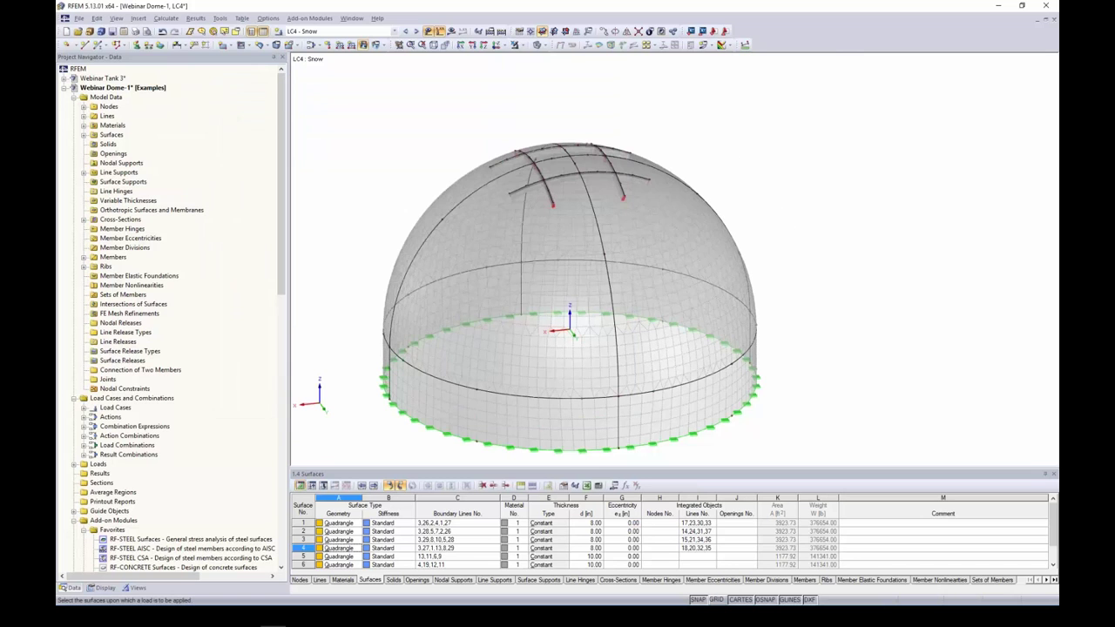
left_click_drag(799, 236, 398, 98)
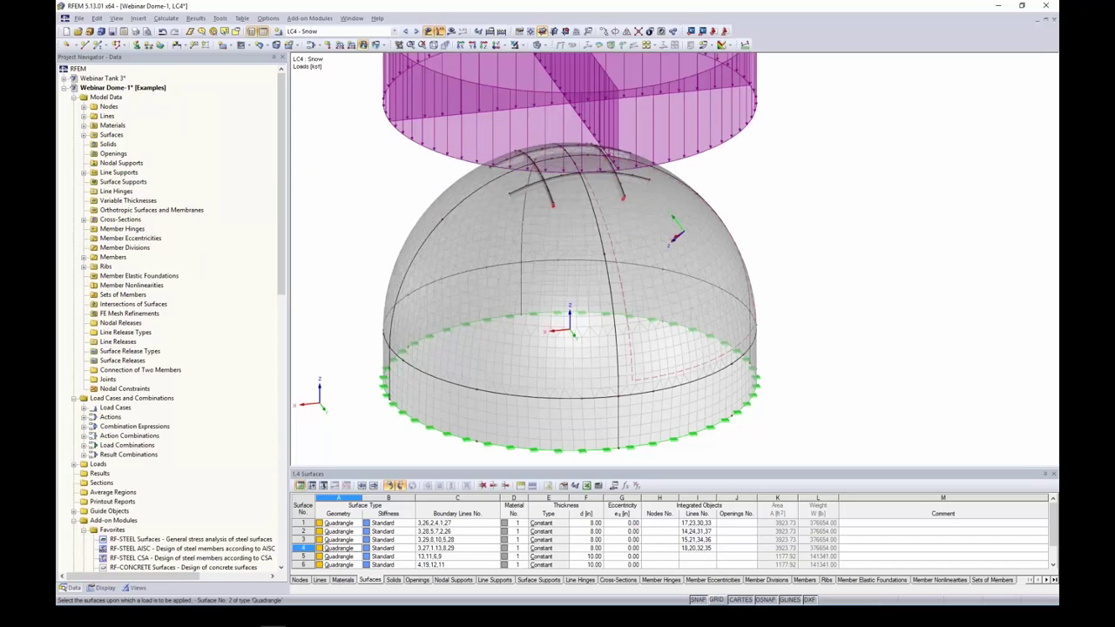
key("Escape")
middle_click_drag(772, 232, 501, 92, "ctrl")
Step: Activate LC5 - Wind and review the ASCE 7-16 Table 29.1-2 wind load steps in the PowerPoint slide show
left_click(416, 31)
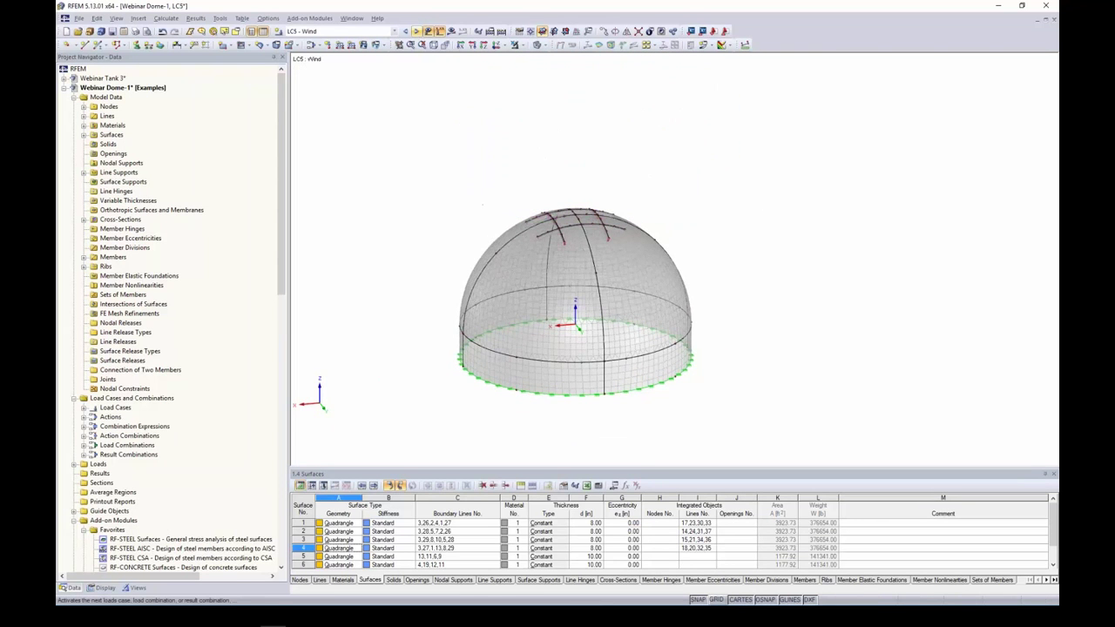
scroll(437, 252, "up", 3)
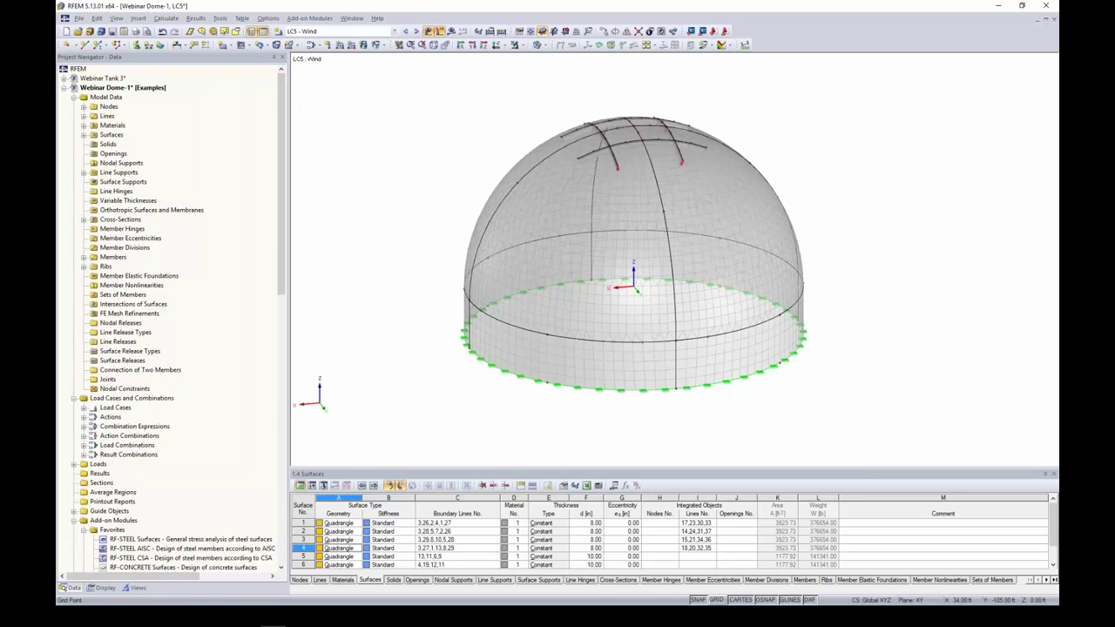
key("super+Tab")
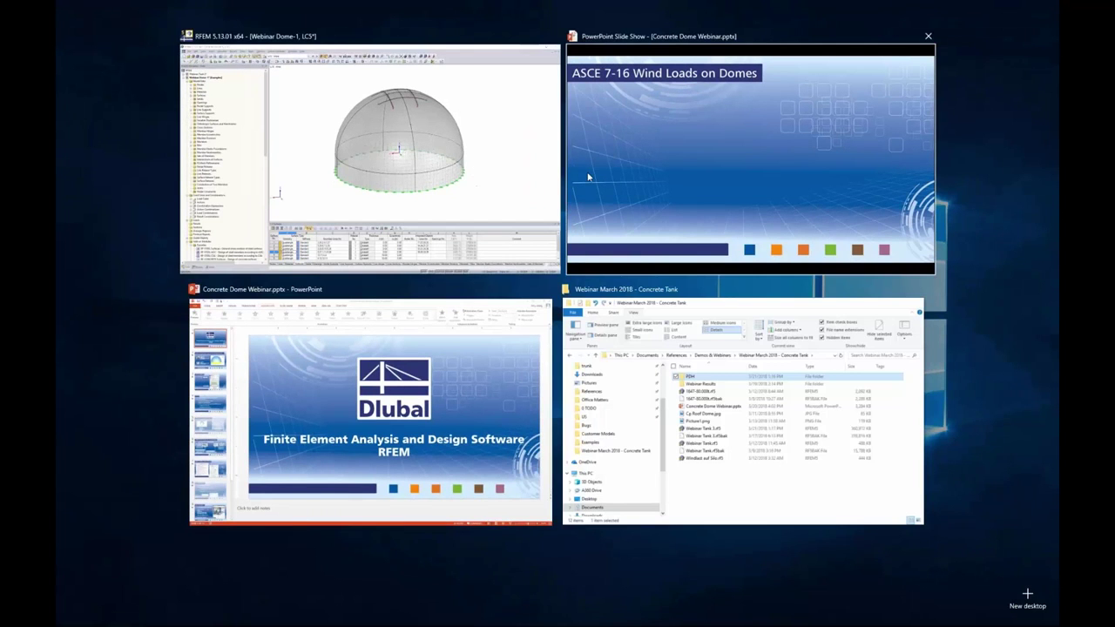
left_click(588, 178)
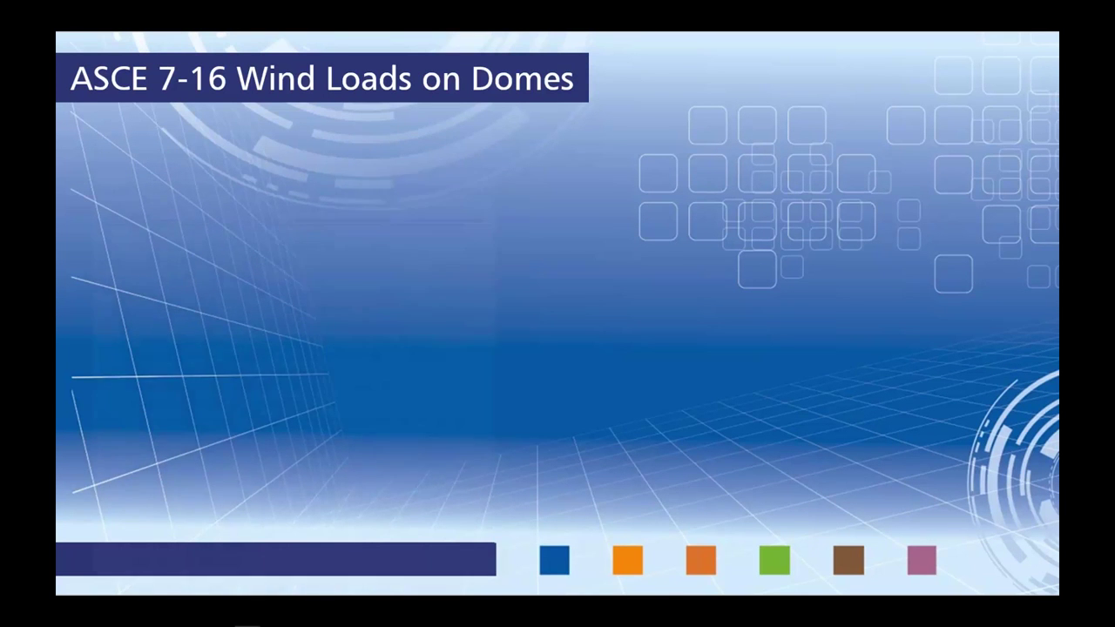
key("Right")
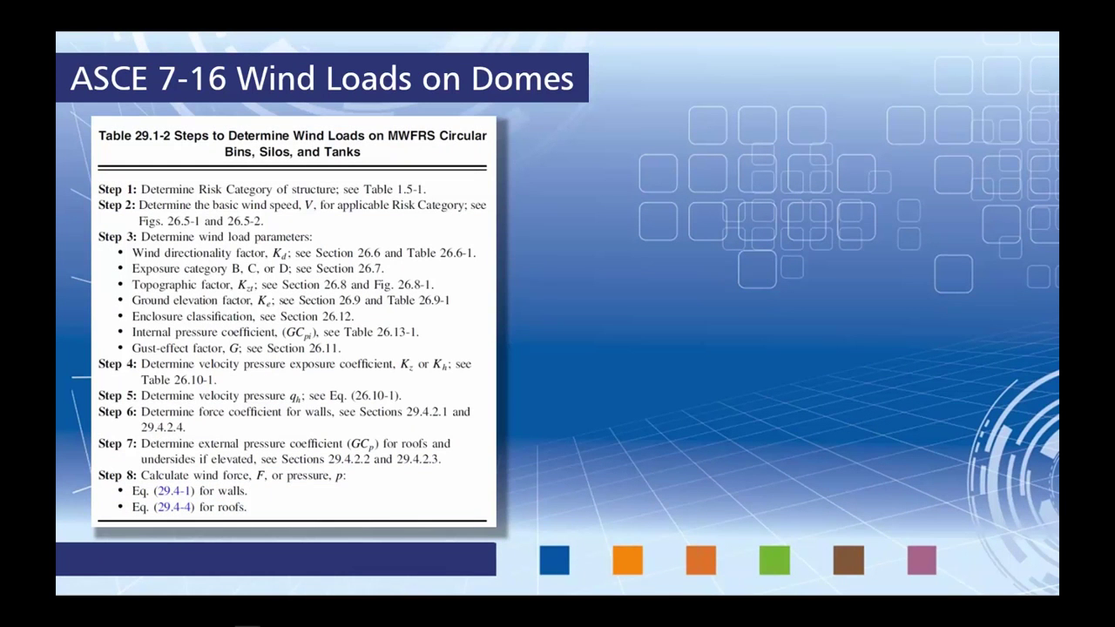
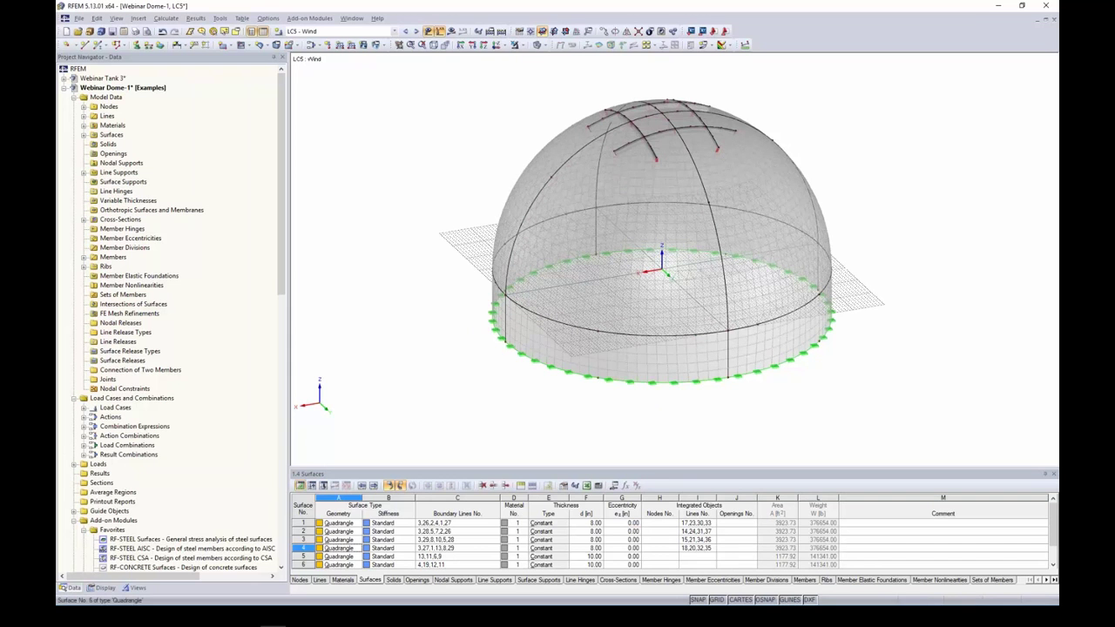
Step: In RFEM, set the work plane to YZ with its origin at the wall's upper-edge node on the X axis
left_click(555, 32)
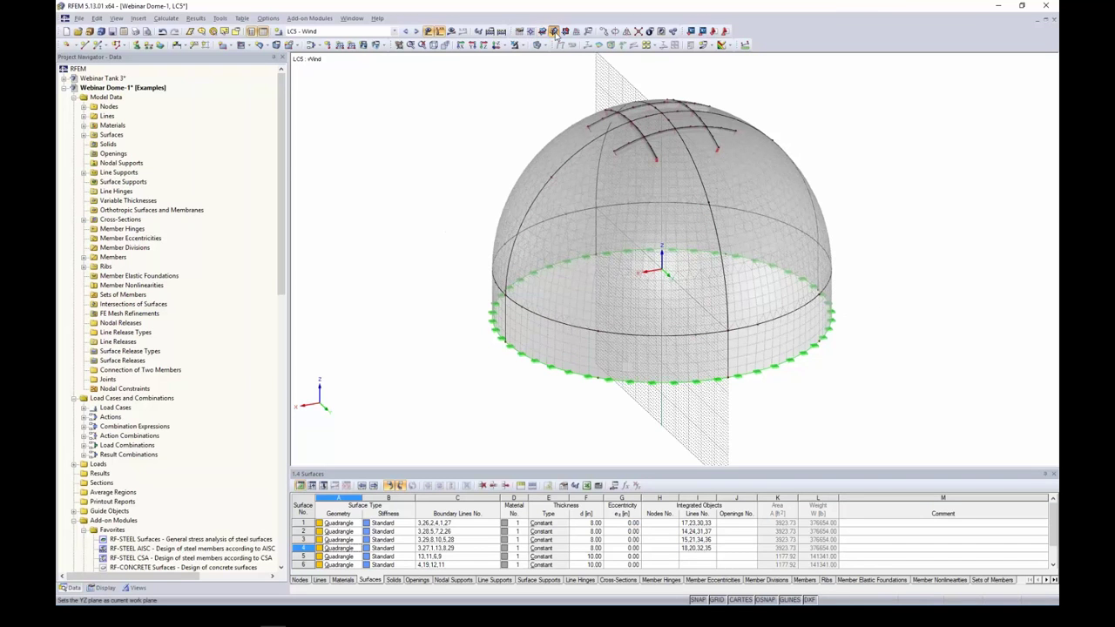
left_click(531, 33)
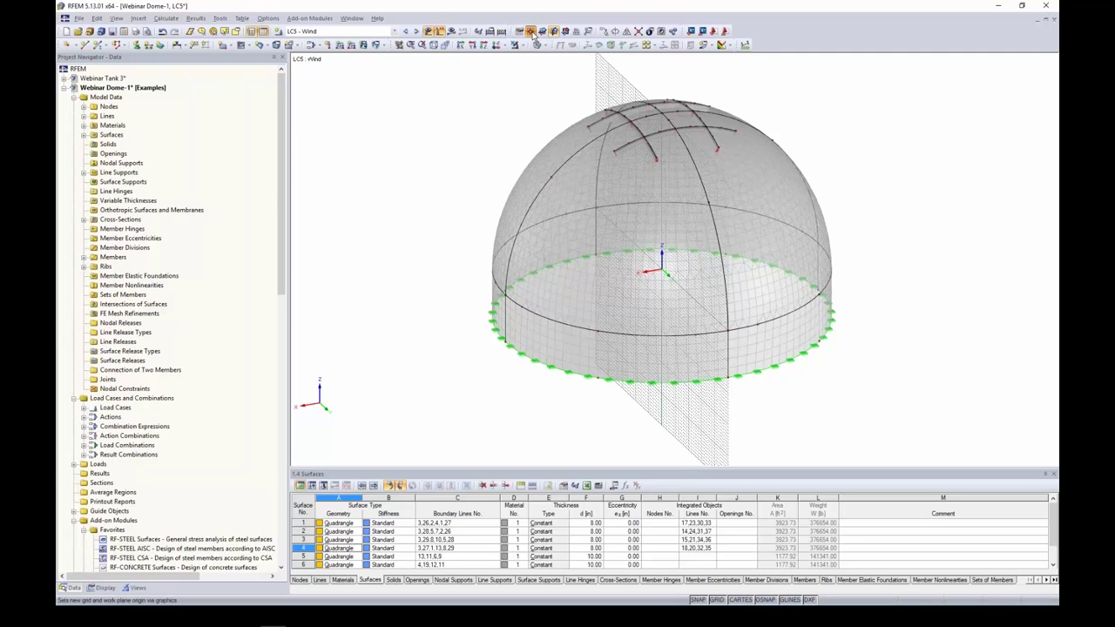
left_click(507, 296)
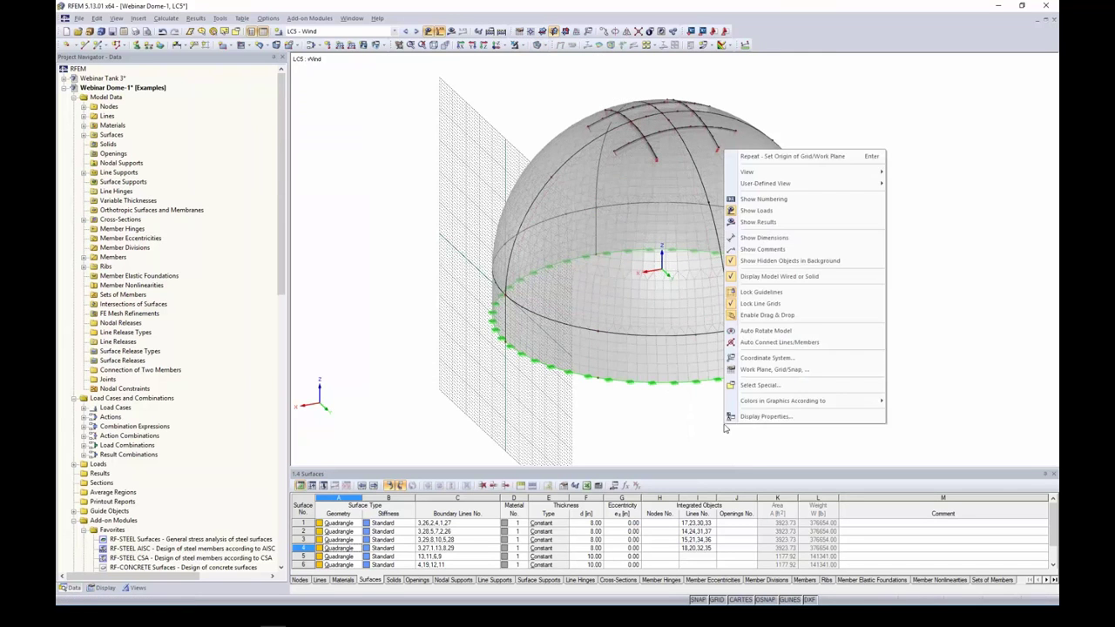
right_click(725, 427)
left_click(698, 434)
middle_click_drag(640, 426, 708, 378, "ctrl")
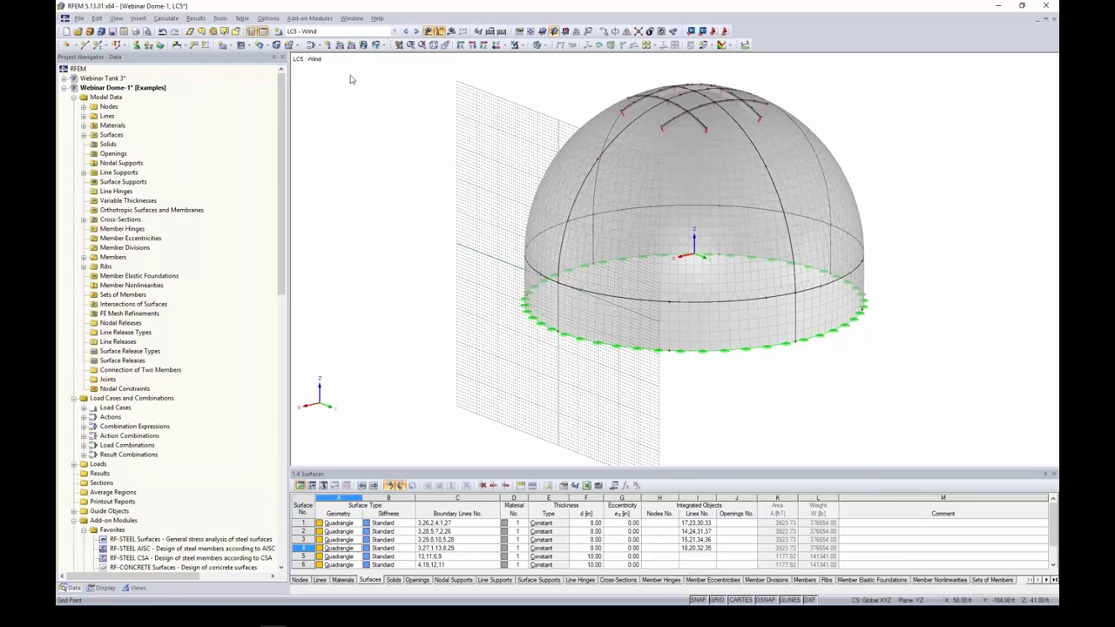
Step: Start a new free rectangular load in LC5 - Wind and assign it to wall surfaces 5-8
left_click(382, 45)
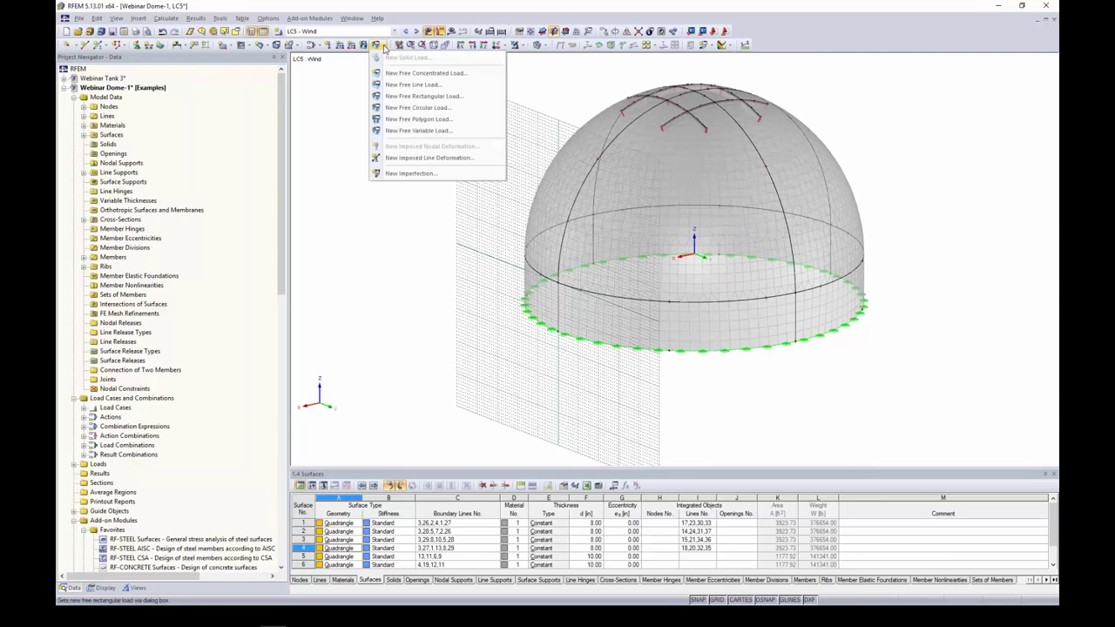
left_click(402, 96)
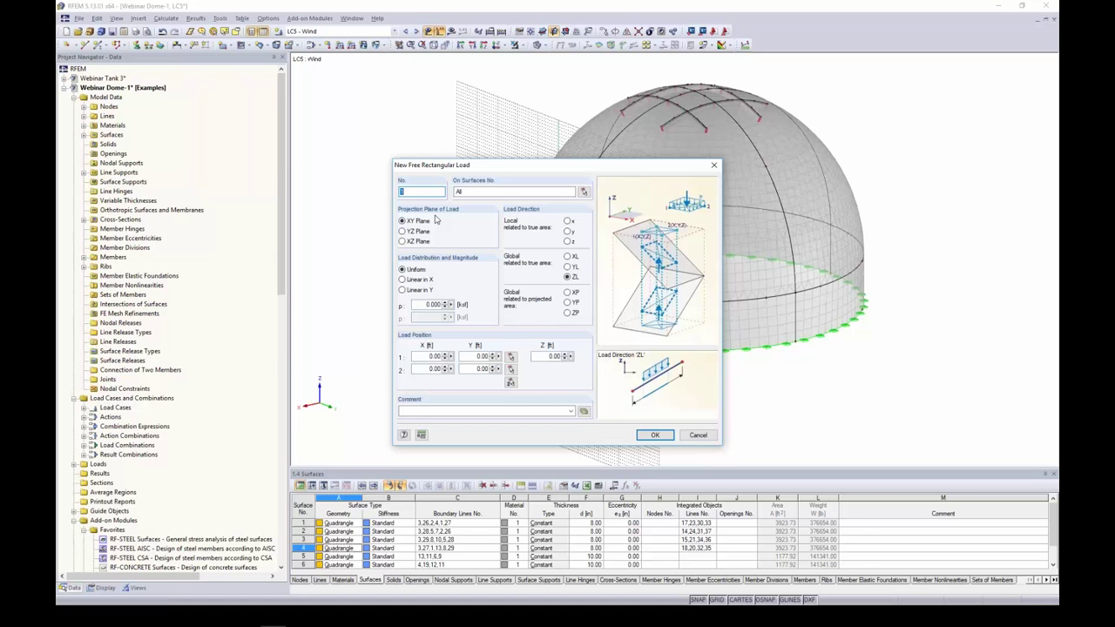
left_click(584, 193)
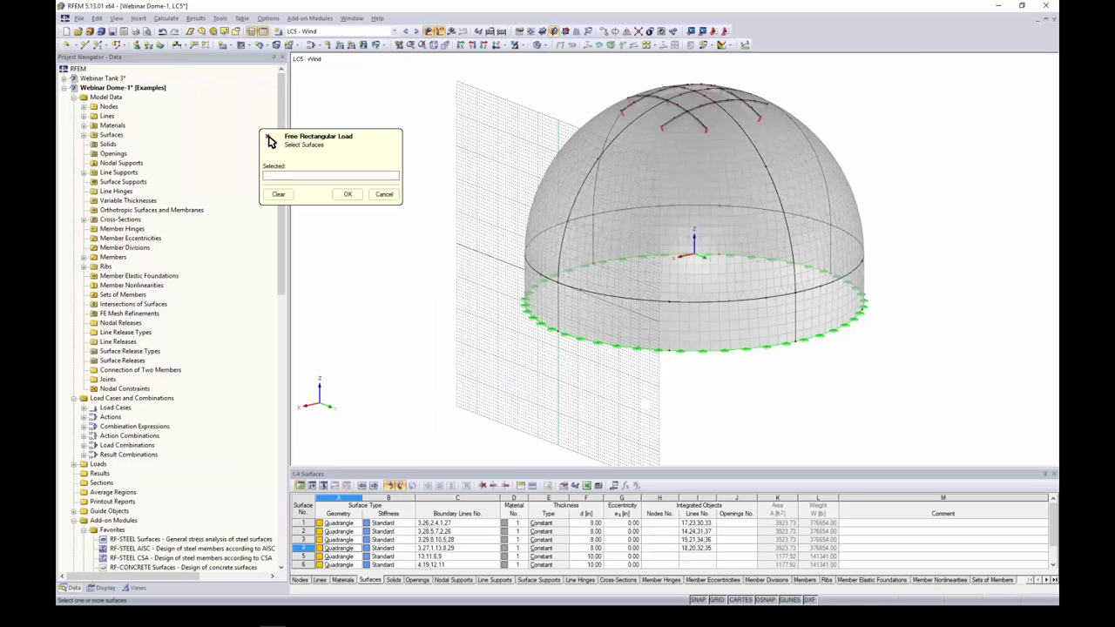
middle_click_drag(740, 288, 750, 314, "ctrl")
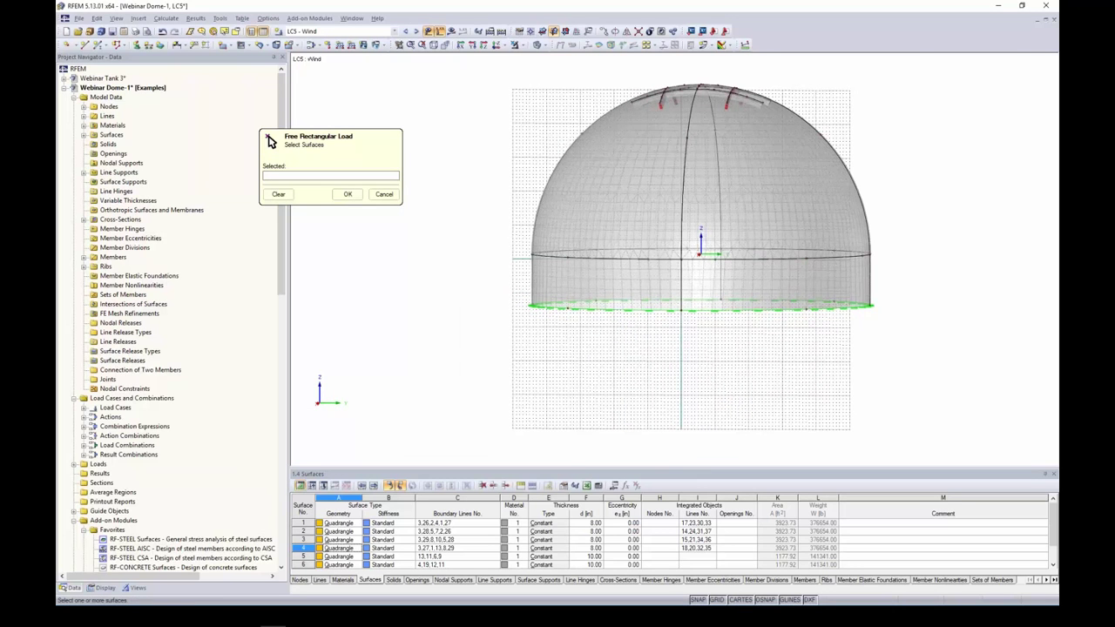
left_click_drag(512, 273, 512, 273)
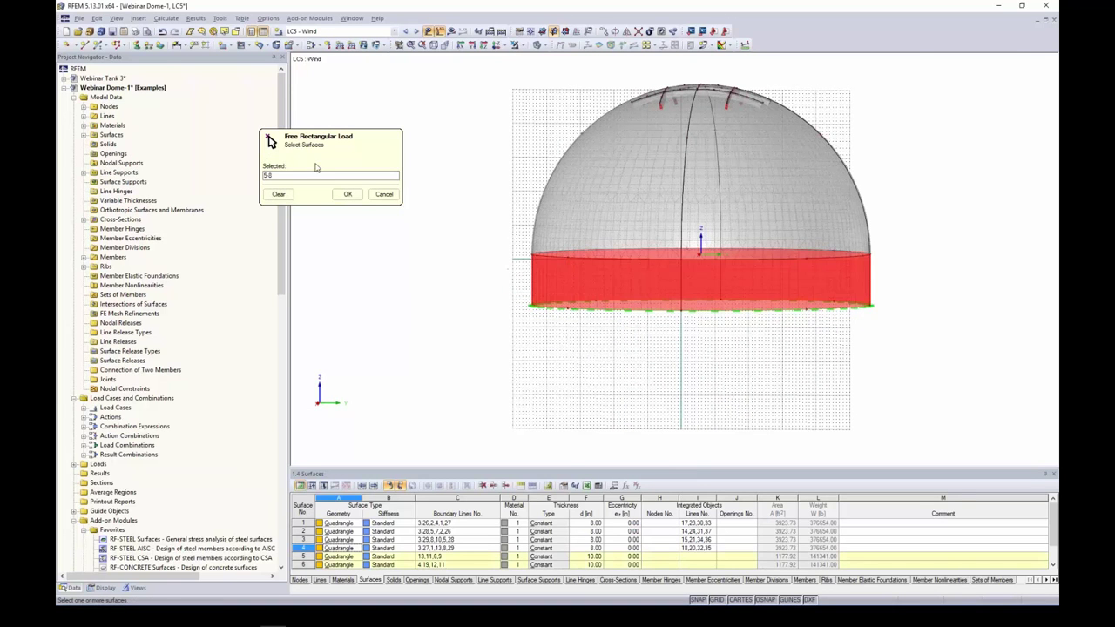
left_click(348, 194)
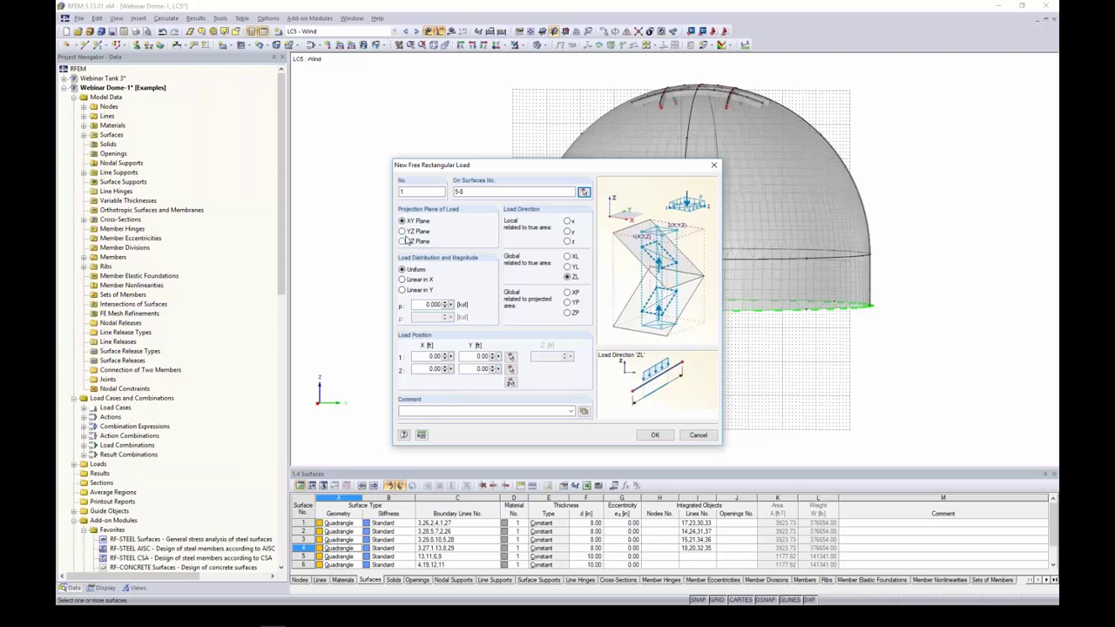
Step: Project the free rectangular load on the YZ plane with a uniform magnitude of -0.008 ksf in projected global direction XP
left_click(402, 232)
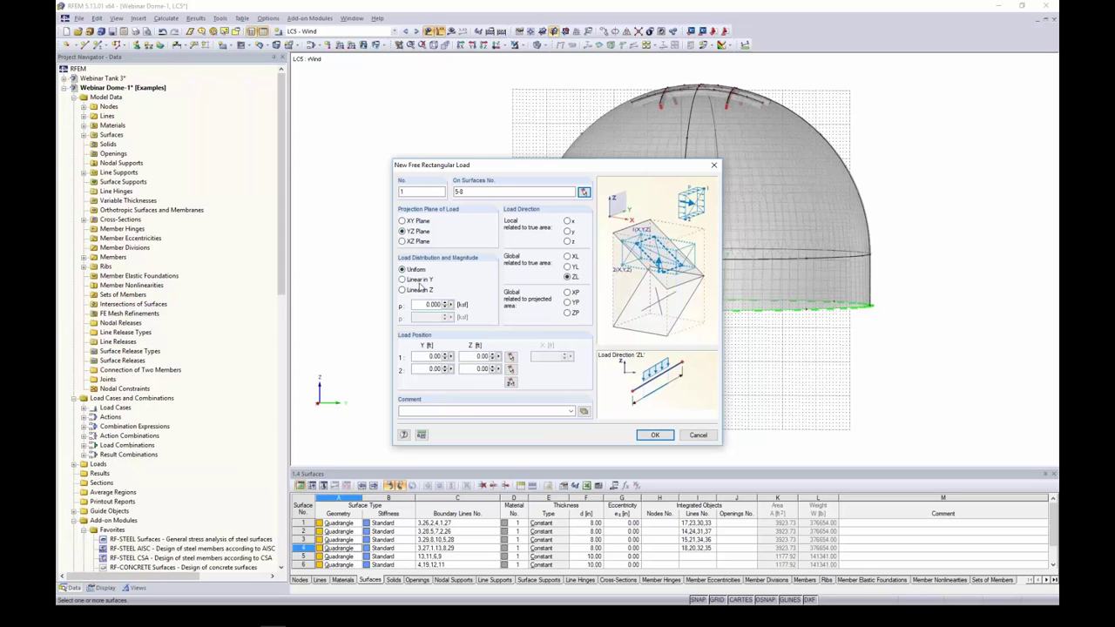
double_click(435, 305)
key("BackSpace")
left_click(567, 293)
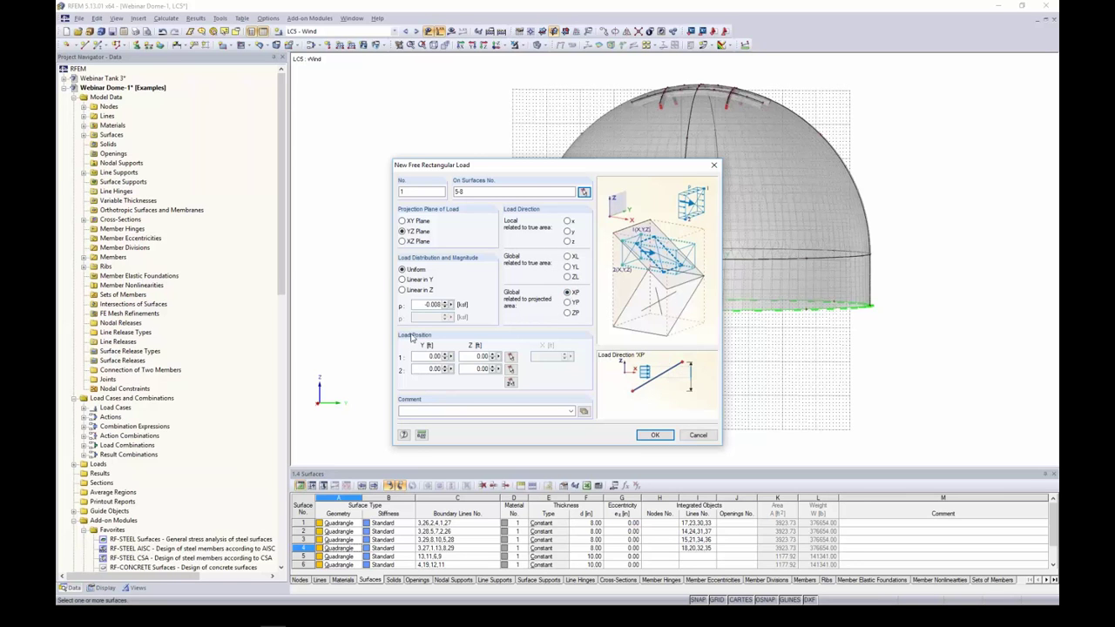
Step: Pick the load rectangle's first corner at the wall base, at Y -50 ft and Z -15 ft
left_click(512, 384)
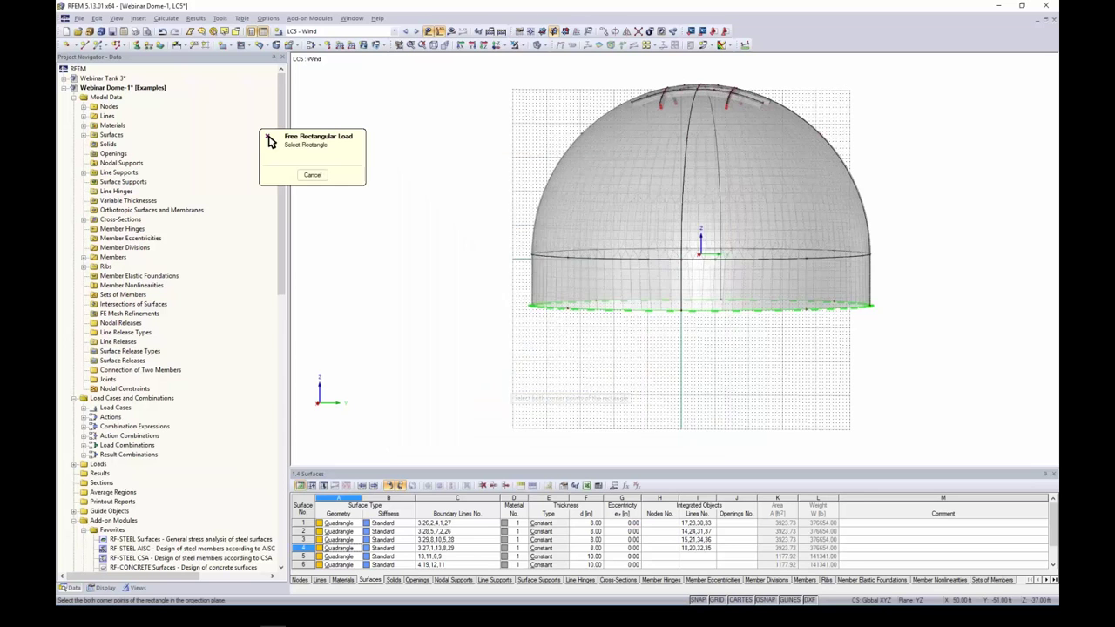
middle_click_drag(533, 335, 567, 349)
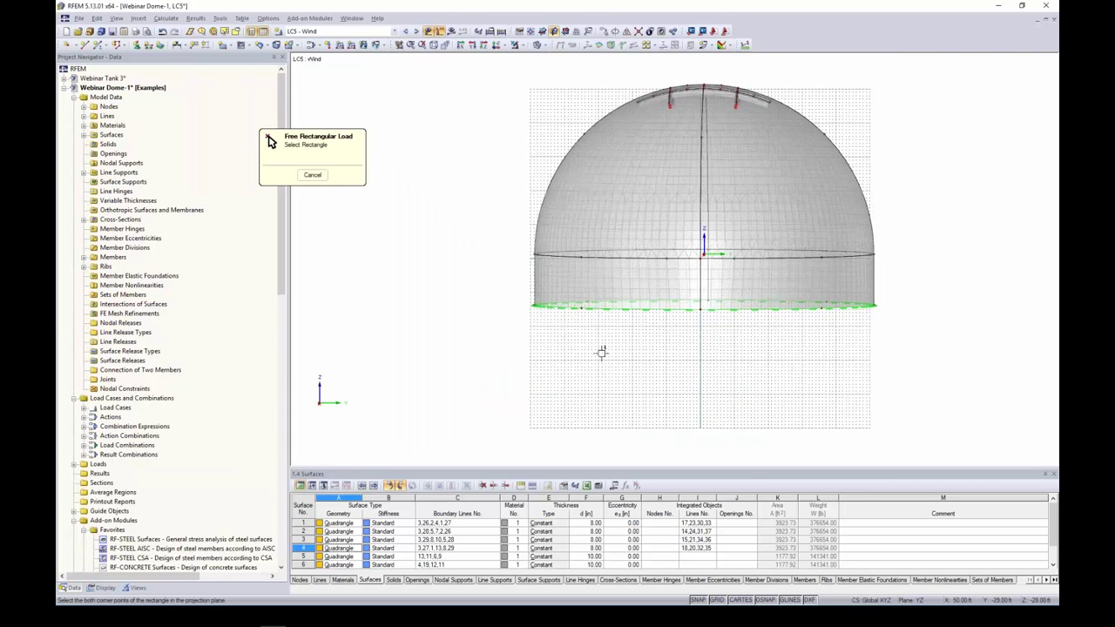
scroll(600, 351, "up", 2)
scroll(602, 345, "up", 2)
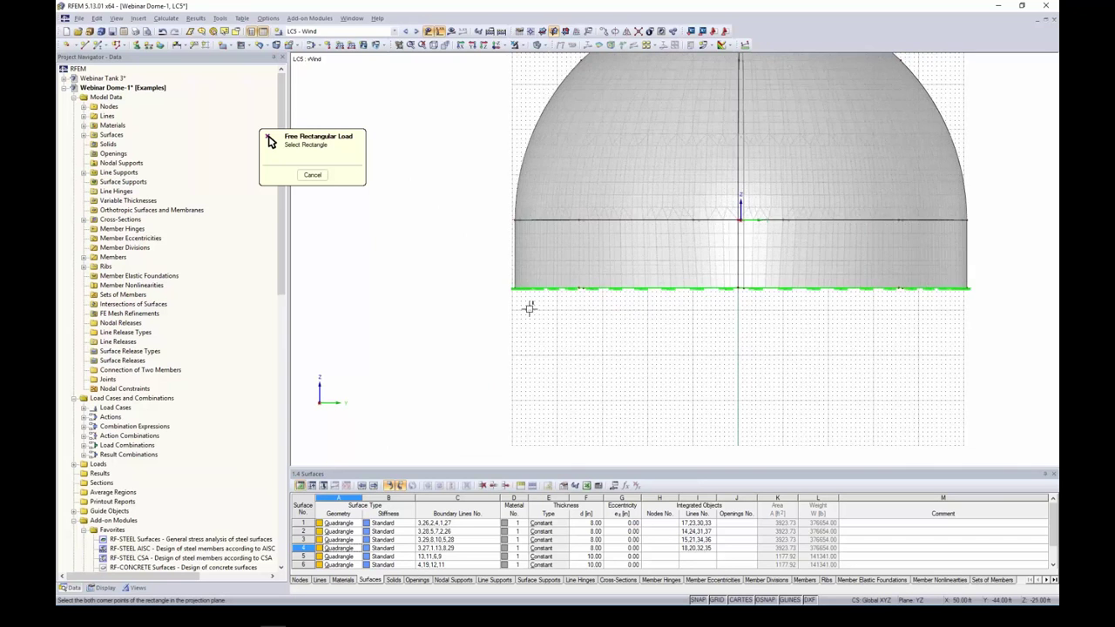
scroll(524, 300, "up", 1)
scroll(524, 300, "up", 1)
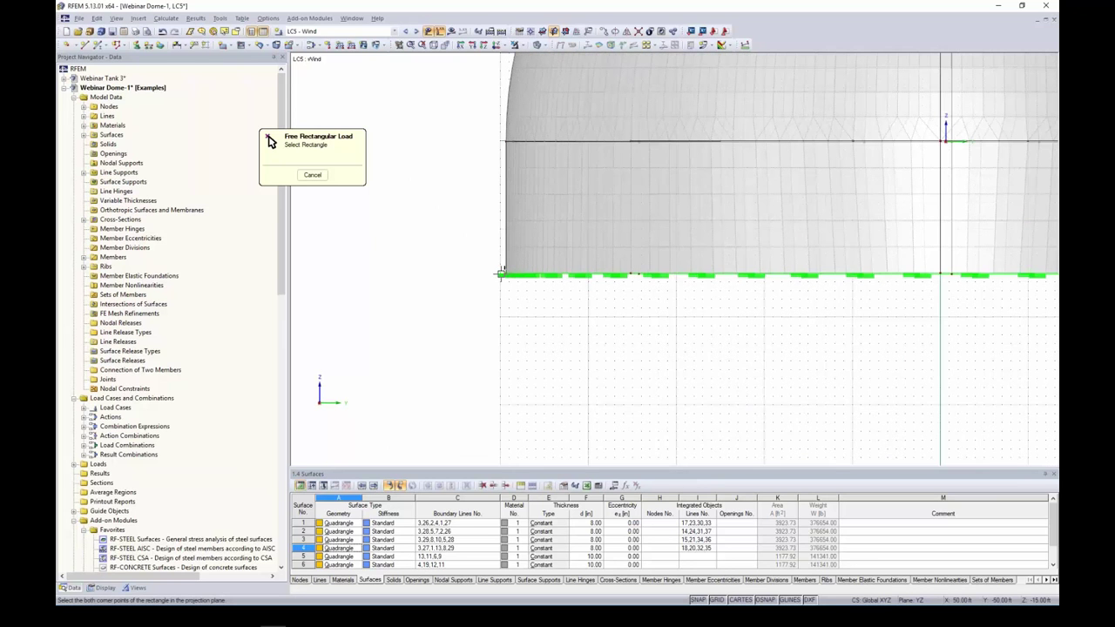
left_click(501, 272)
Step: Pick the rectangle's opposite corner at Y 50 ft and Z 0 ft, and create the wind load on the wall
scroll(580, 287, "down", 1)
middle_click_drag(600, 300, 602, 319)
scroll(787, 291, "down", 1)
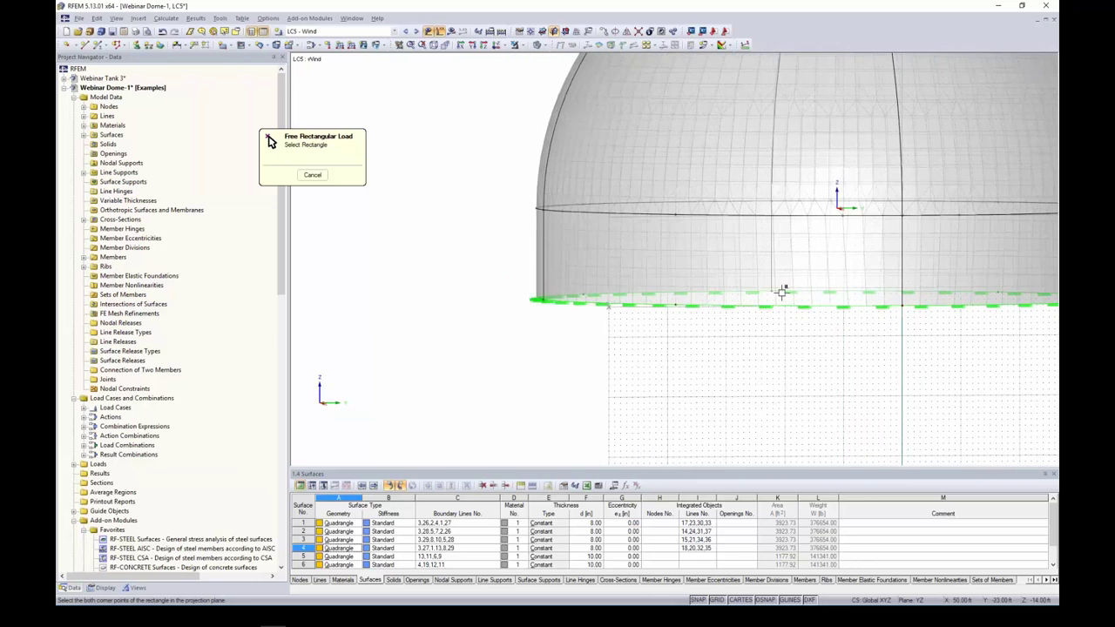
middle_click_drag(1009, 249, 643, 282)
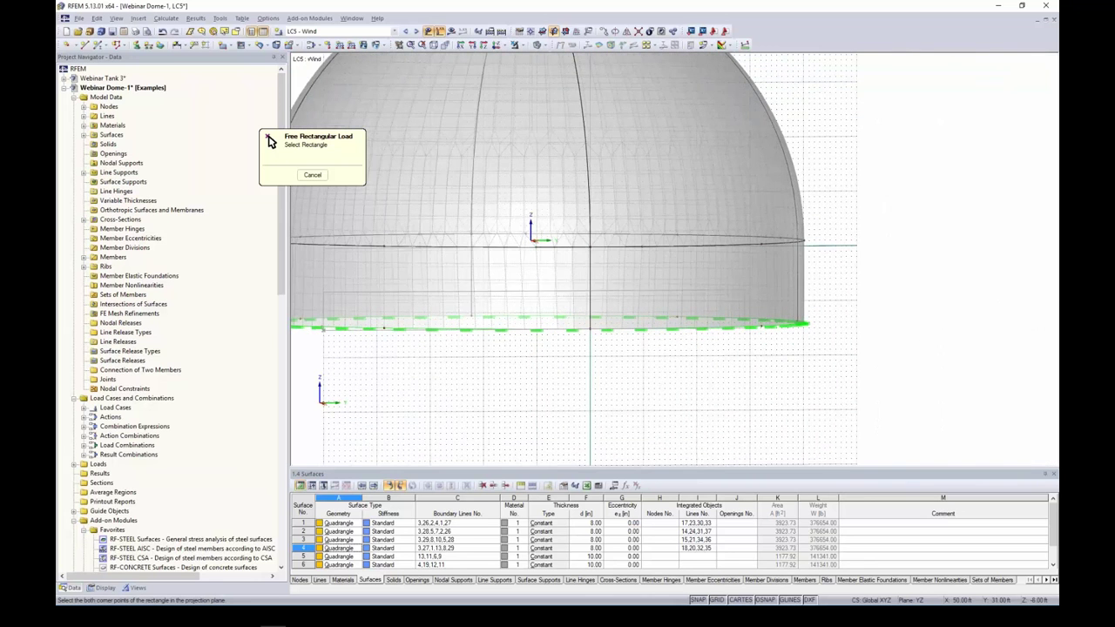
left_click(858, 245)
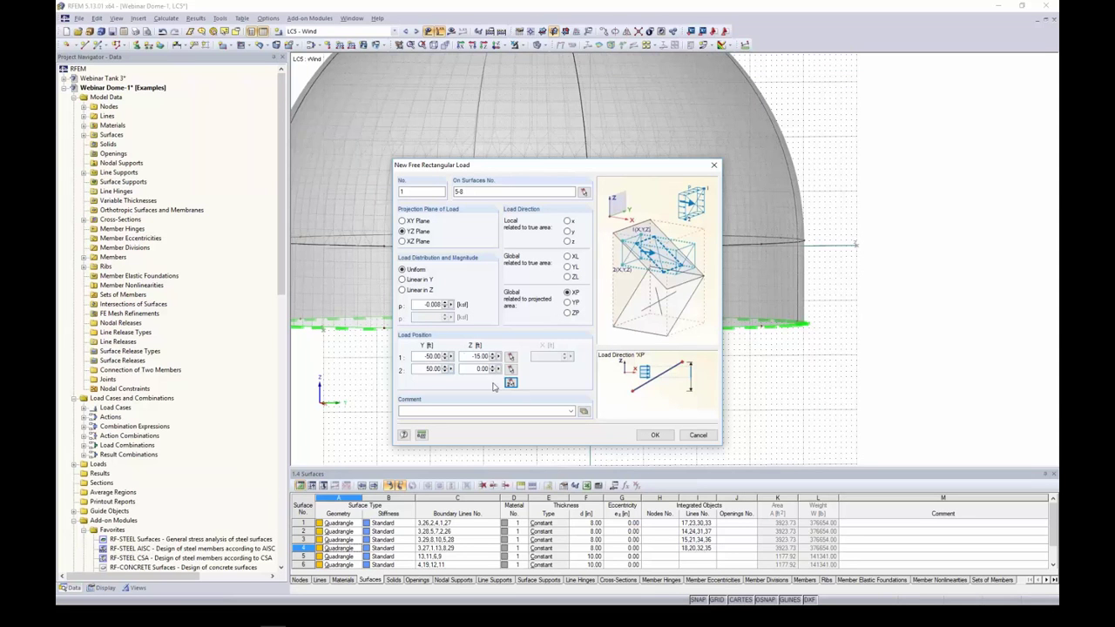
left_click(654, 435)
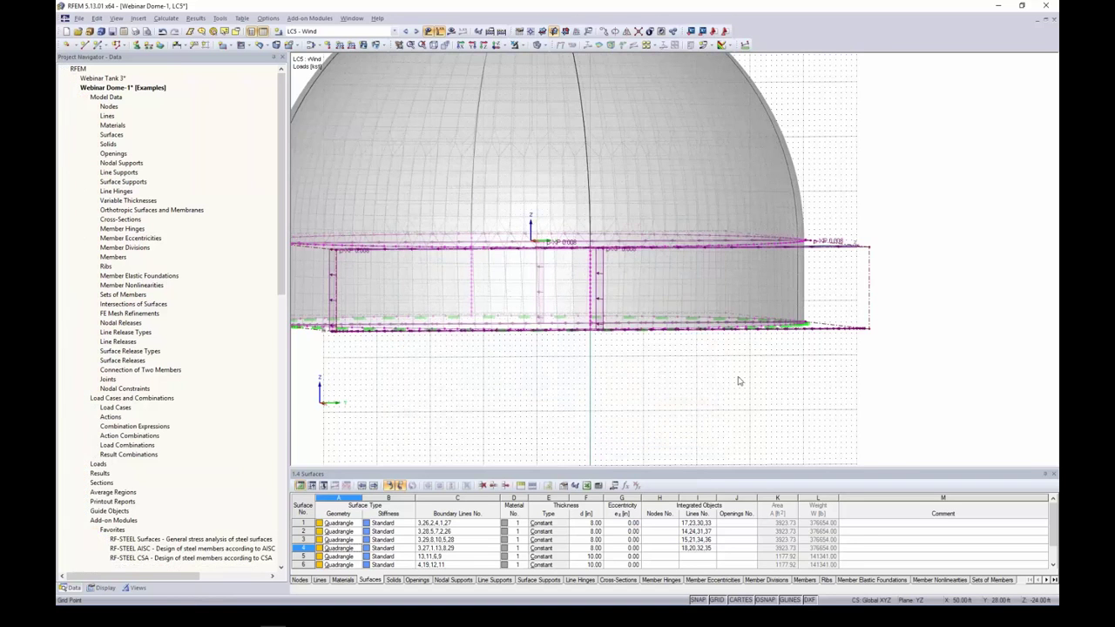
scroll(803, 383, "down", 1)
middle_click_drag(803, 383, 349, 331, "ctrl")
middle_click_drag(311, 283, 467, 276, "ctrl")
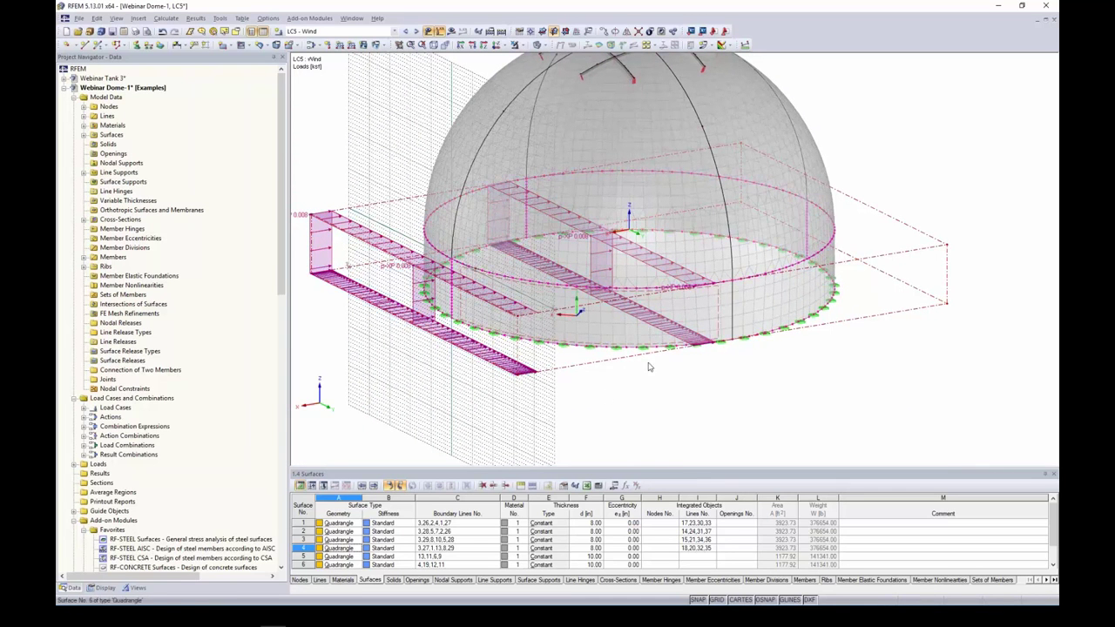
scroll(611, 390, "down", 5)
scroll(611, 390, "up", 5)
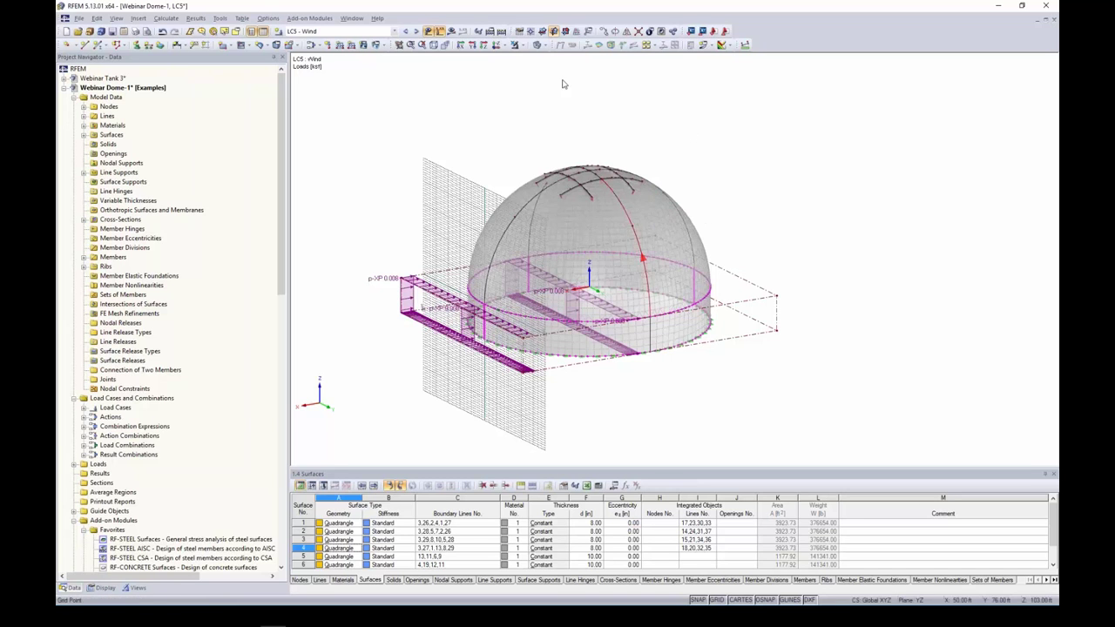
Step: Set the work plane to XY and isolate the dome surfaces with their ribs, hiding the wall
left_click(542, 30)
left_click_drag(735, 231, 428, 105)
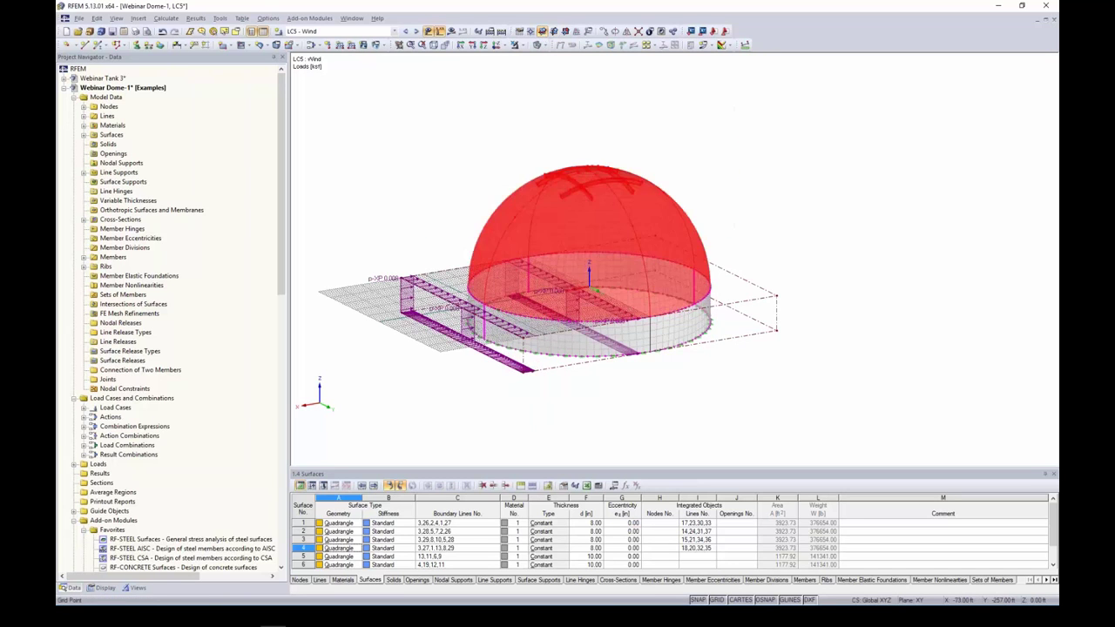
left_click(521, 46)
left_click(530, 57)
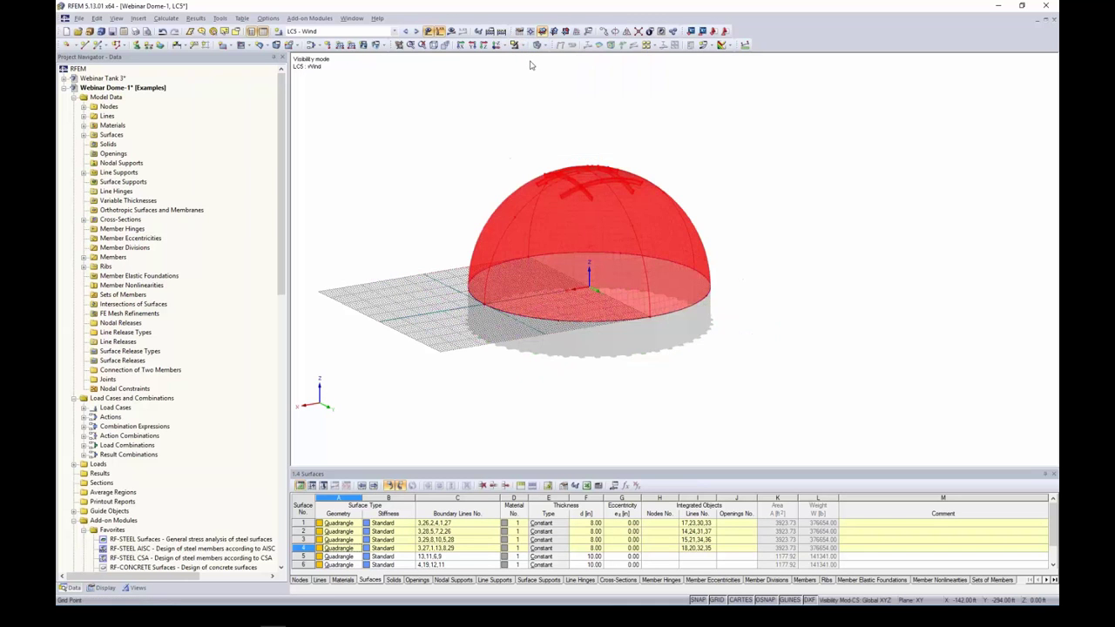
left_click(697, 144)
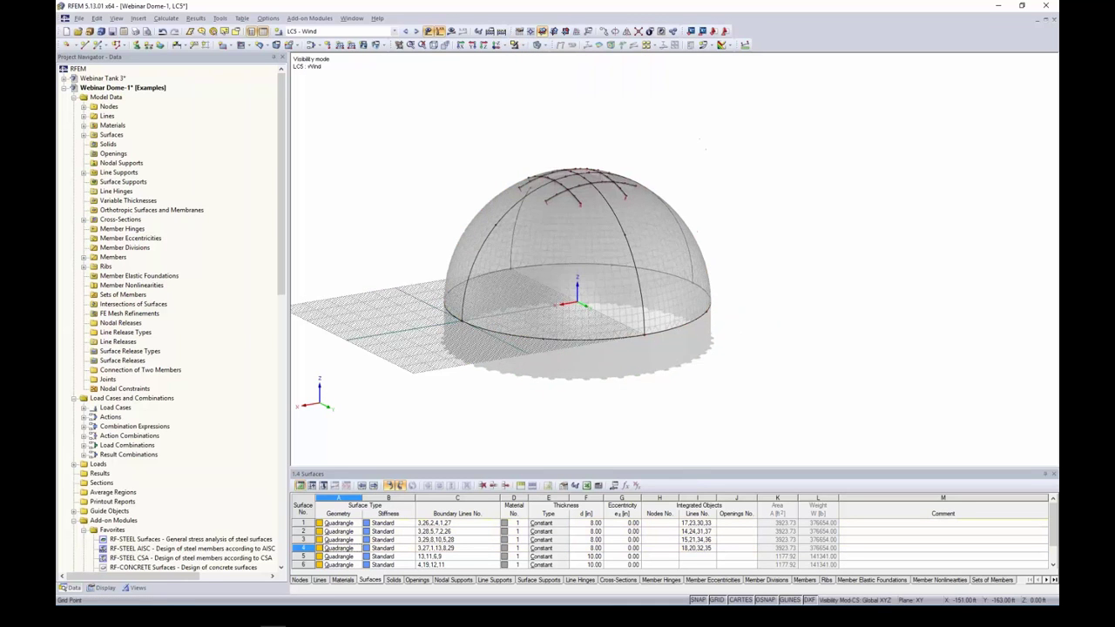
Step: Start a new free rectangular load in LC5 - Wind and assign it to dome surfaces 1 and 4
left_click(377, 45)
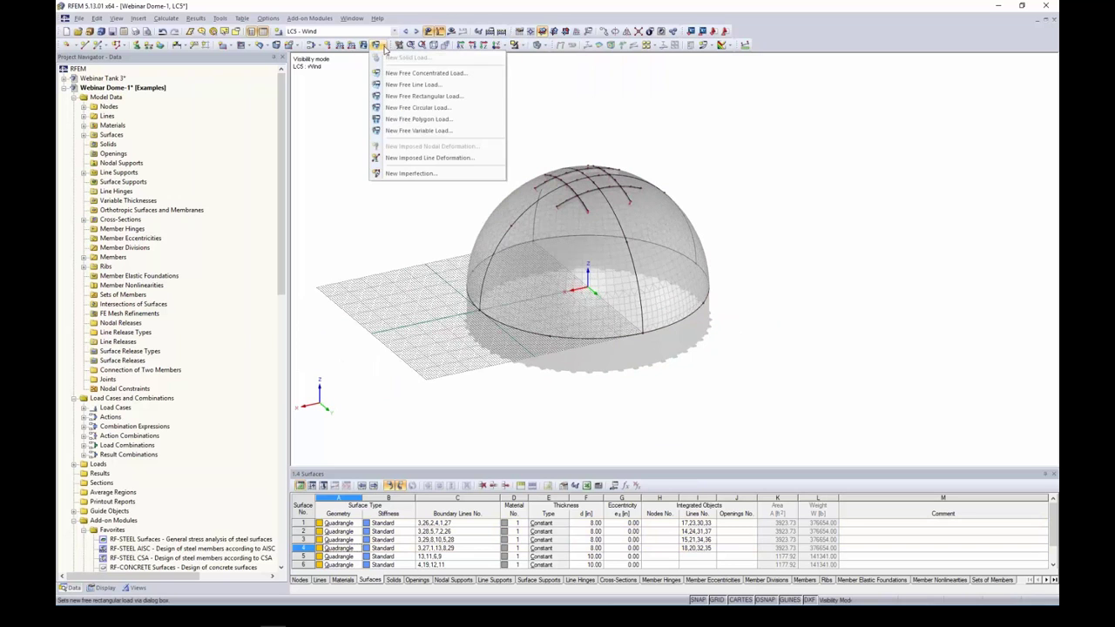
left_click(401, 97)
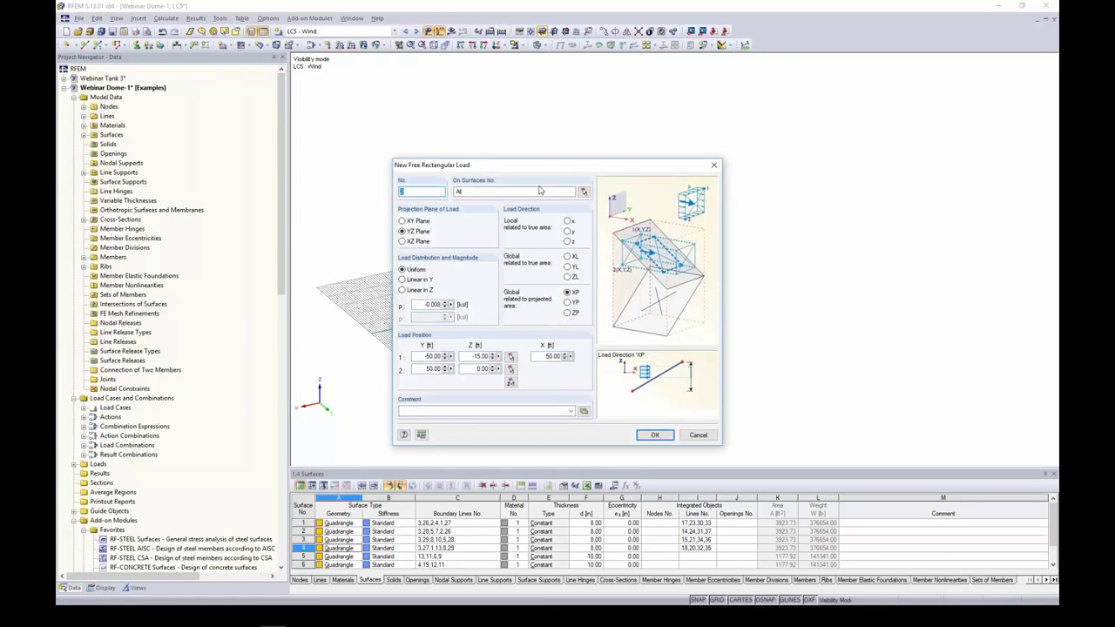
left_click(585, 193)
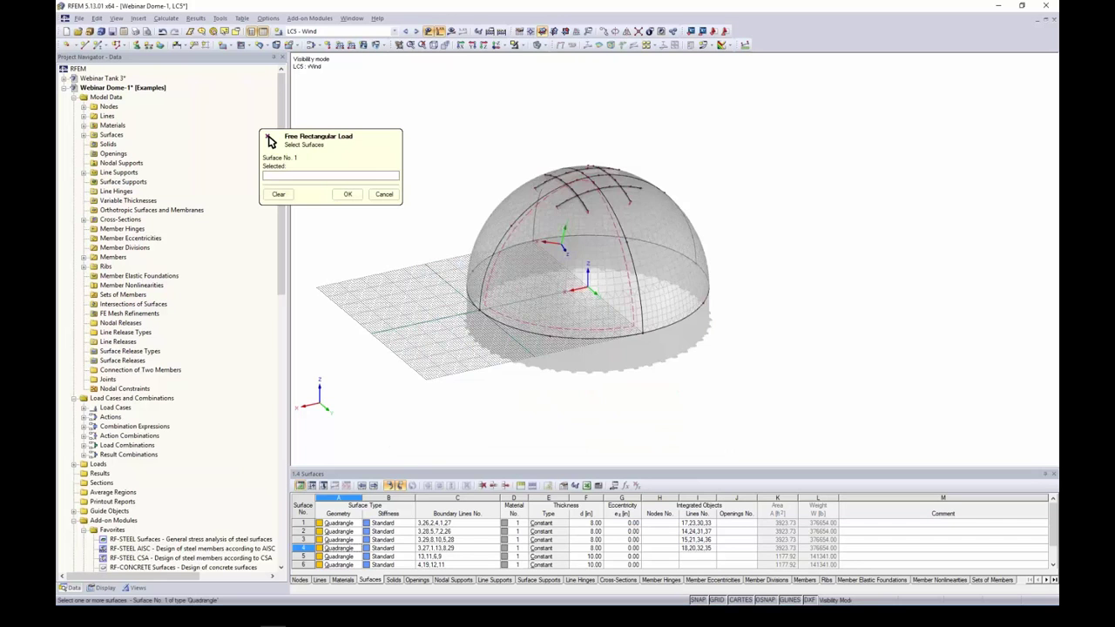
left_click(568, 240)
left_click(513, 210)
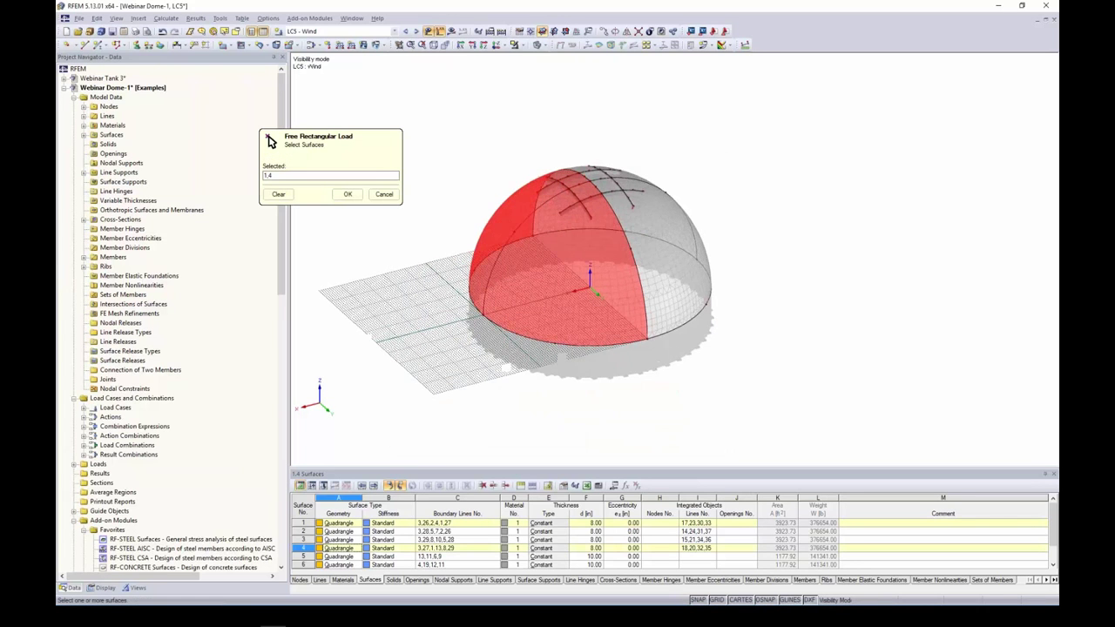
left_click(348, 194)
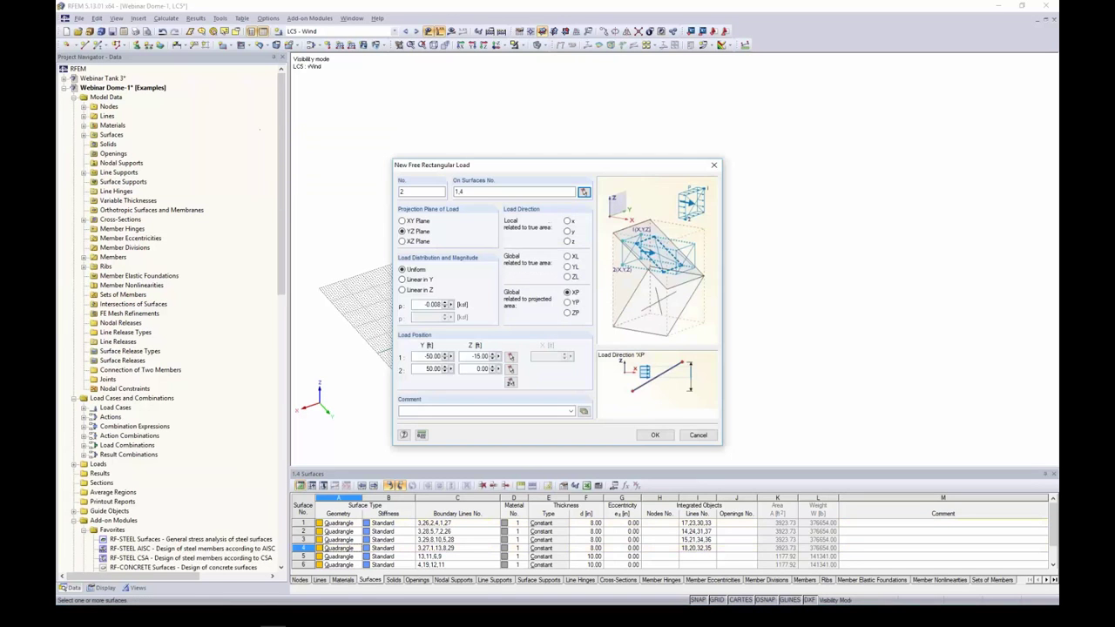
Step: Project the dome load on the XY plane, acting in local direction z with a distribution linear in X
left_click(402, 221)
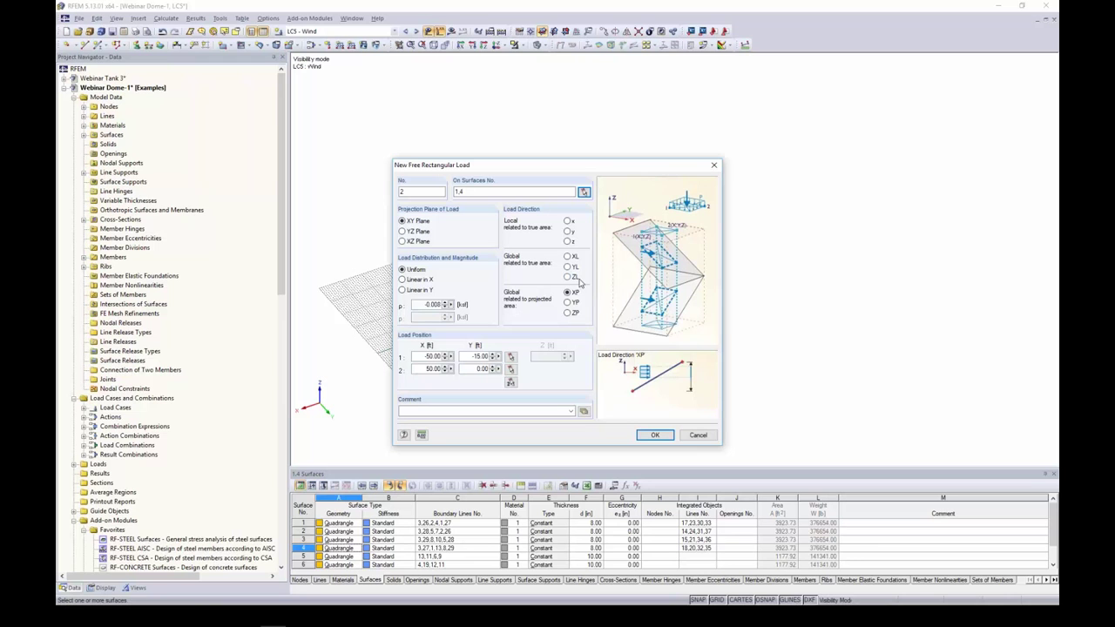
left_click(568, 241)
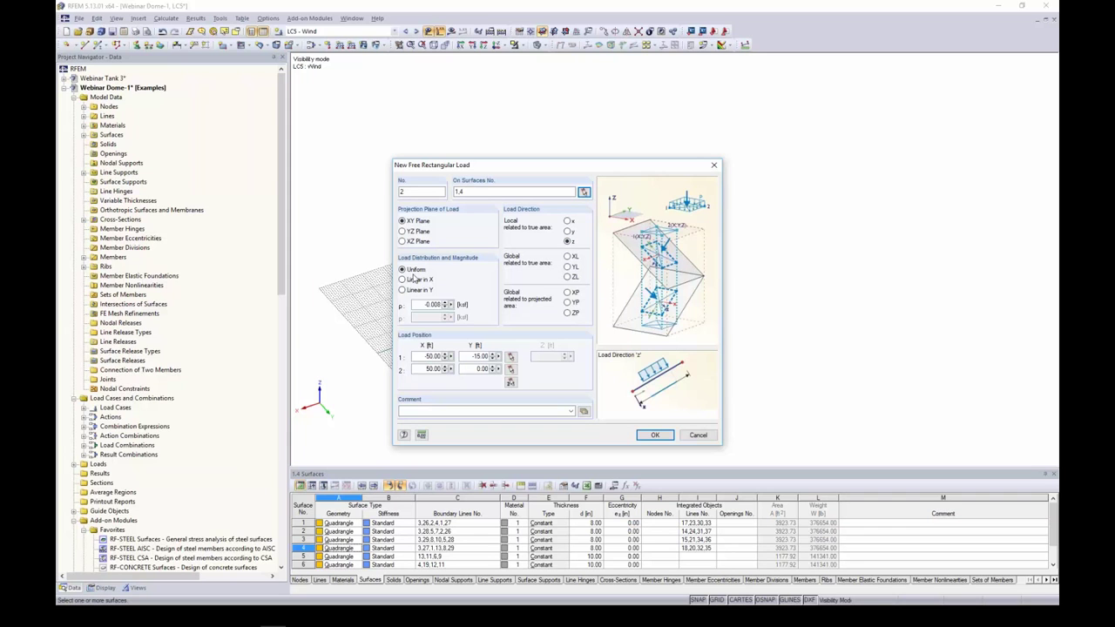
left_click(401, 280)
left_click_drag(417, 304, 455, 304)
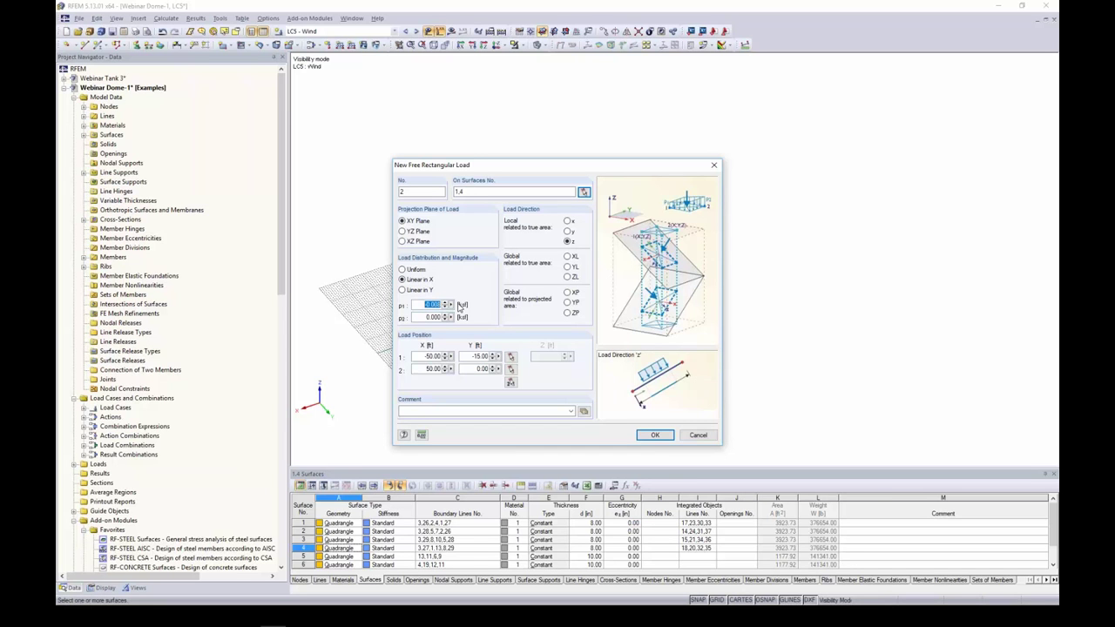
Step: Set the linear load magnitudes on surfaces 1 and 4 to p1 = 0.016 ksf and p2 = -0.041 ksf
type("0.016")
left_click_drag(422, 317, 470, 320)
left_click_drag(599, 170, 406, 141)
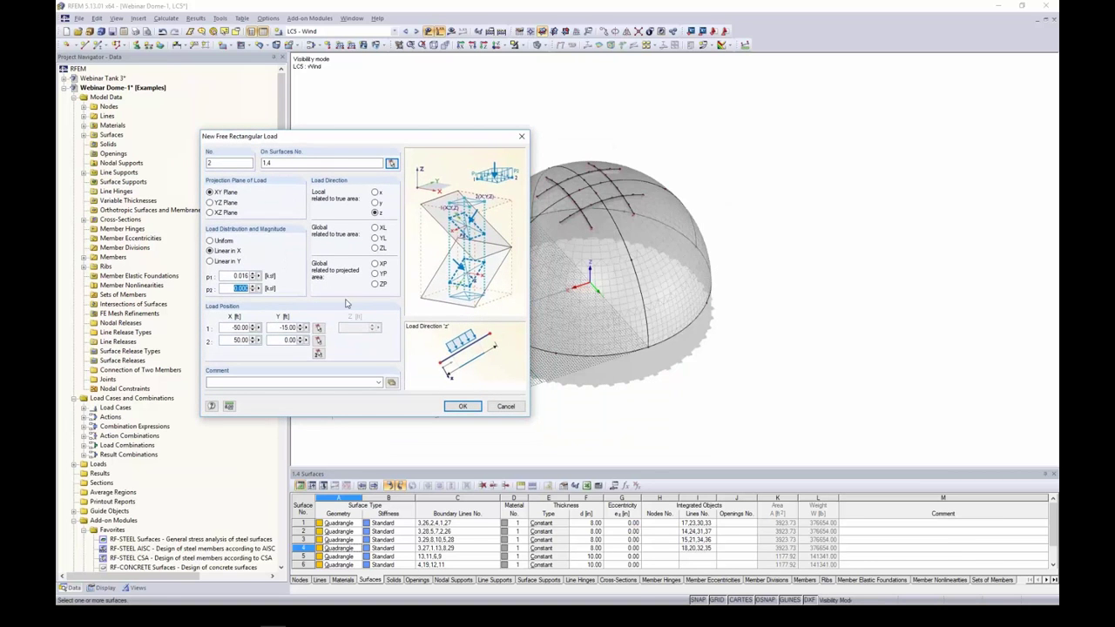
key("BackSpace")
left_click_drag(338, 139, 382, 135)
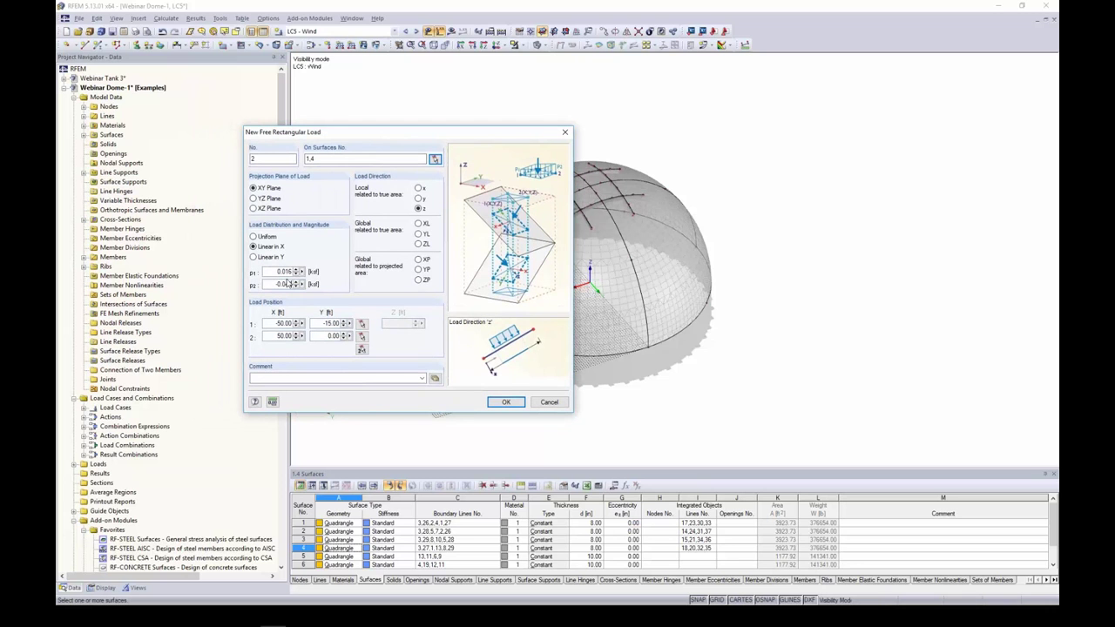
type("-0.04")
Step: Define the load rectangle graphically from X 50, Y 50 ft to X 0, Y -50 ft and create the load
left_click(362, 350)
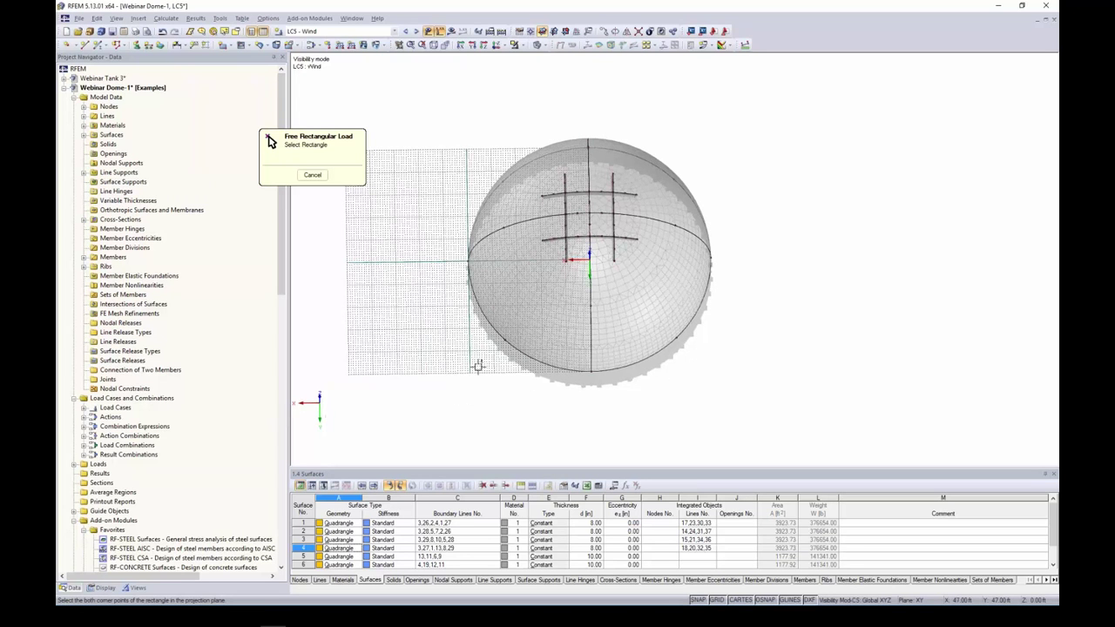
middle_click_drag(561, 192, 586, 177, "ctrl")
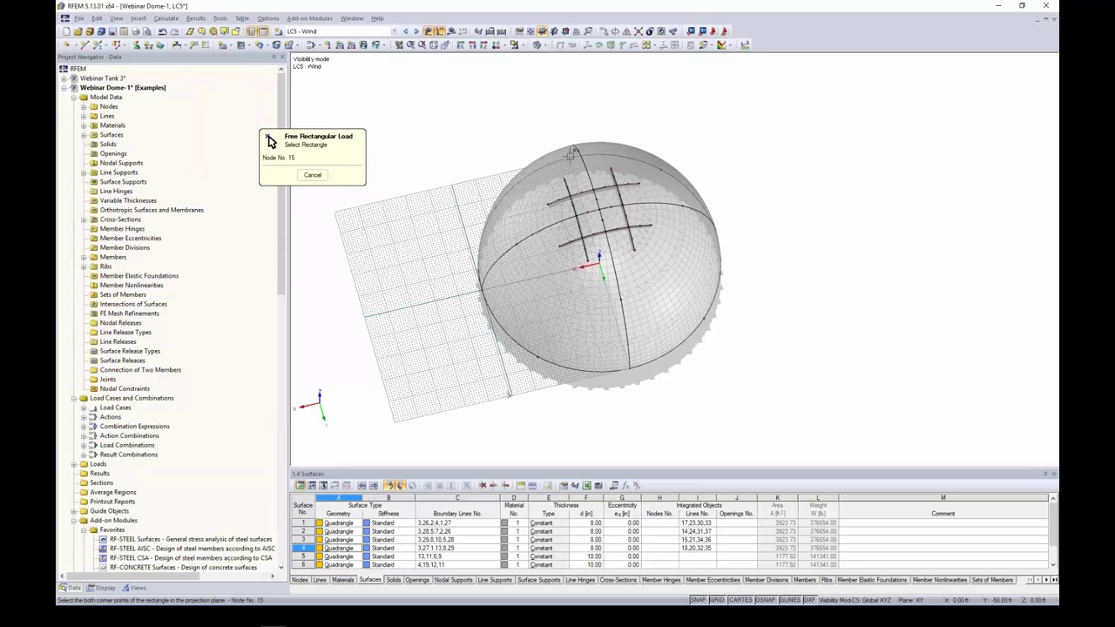
left_click(572, 155)
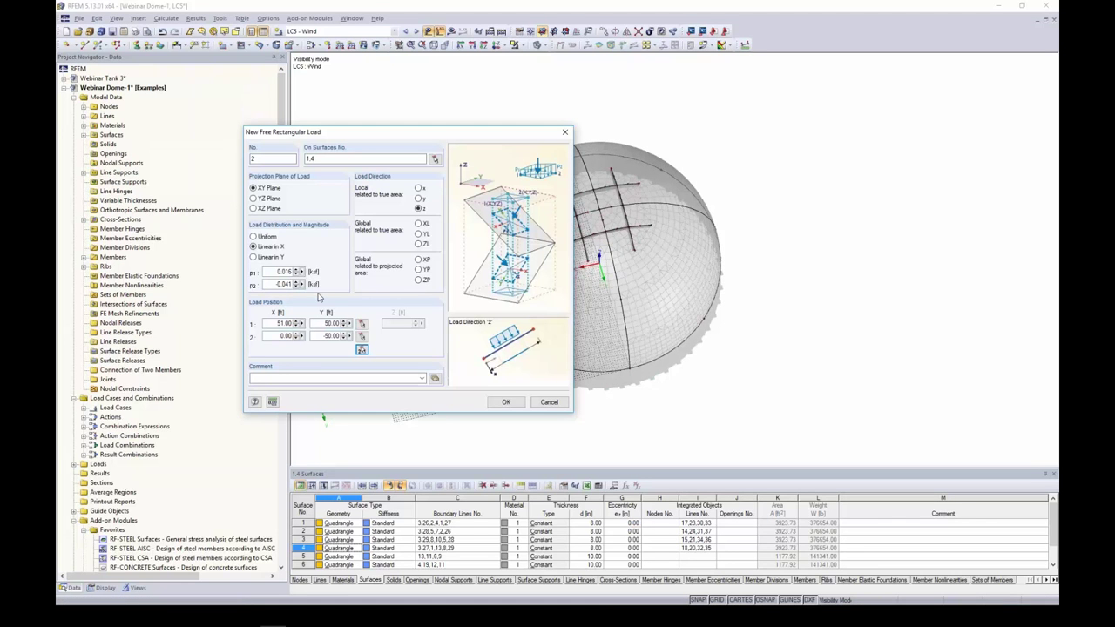
left_click(280, 323)
left_click(506, 403)
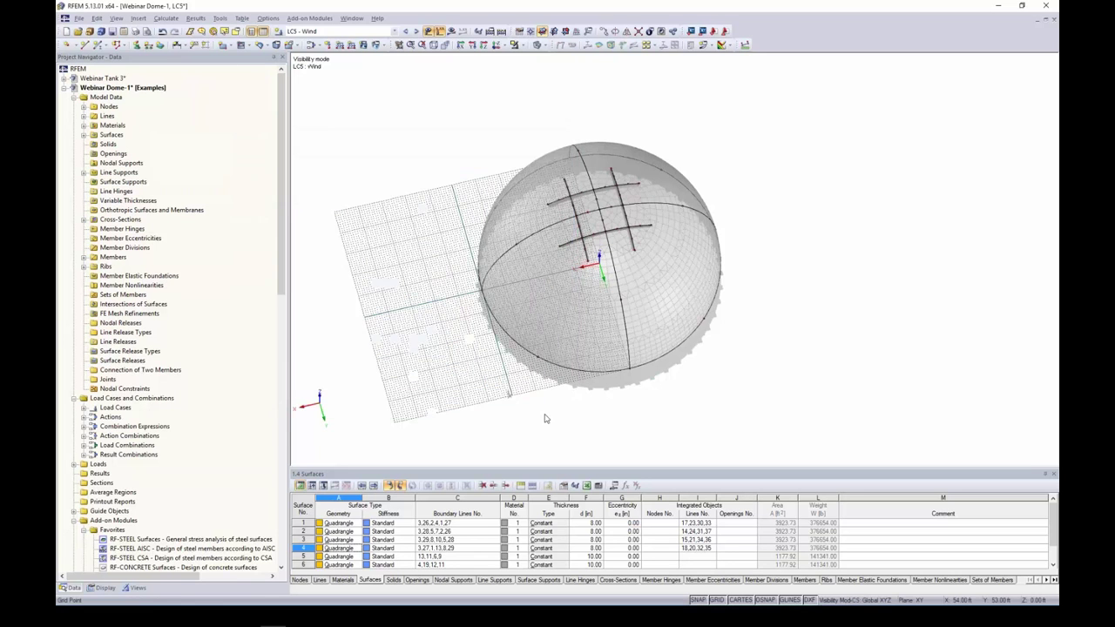
Step: Examine the new rectangular wind load's distribution on the dome from several angles
middle_click_drag(638, 274, 569, 256, "ctrl")
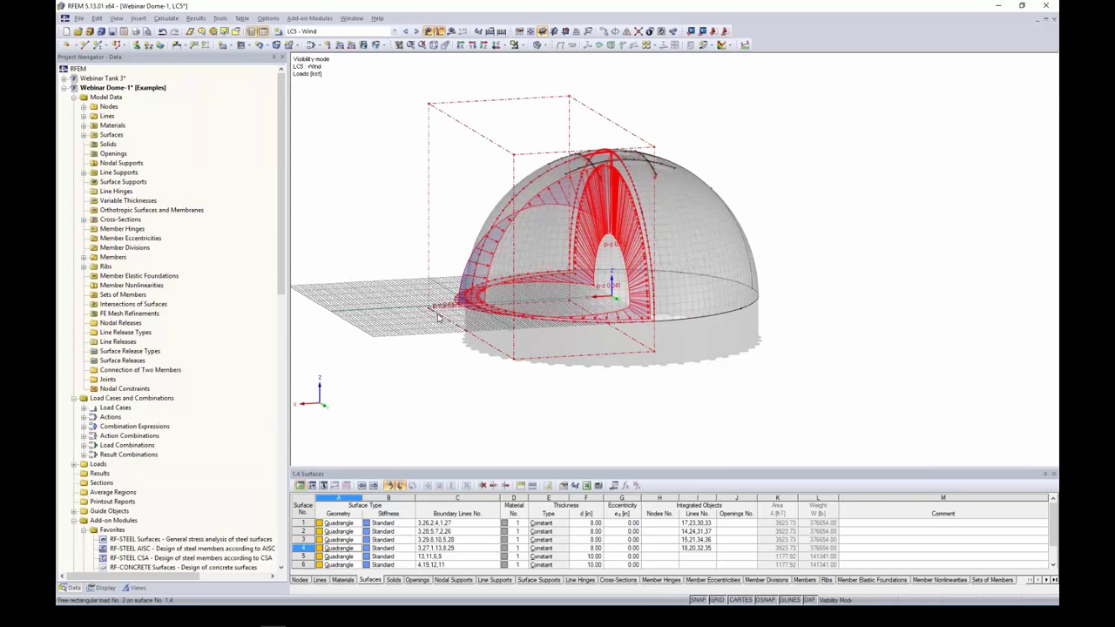
scroll(484, 322, "up", 3)
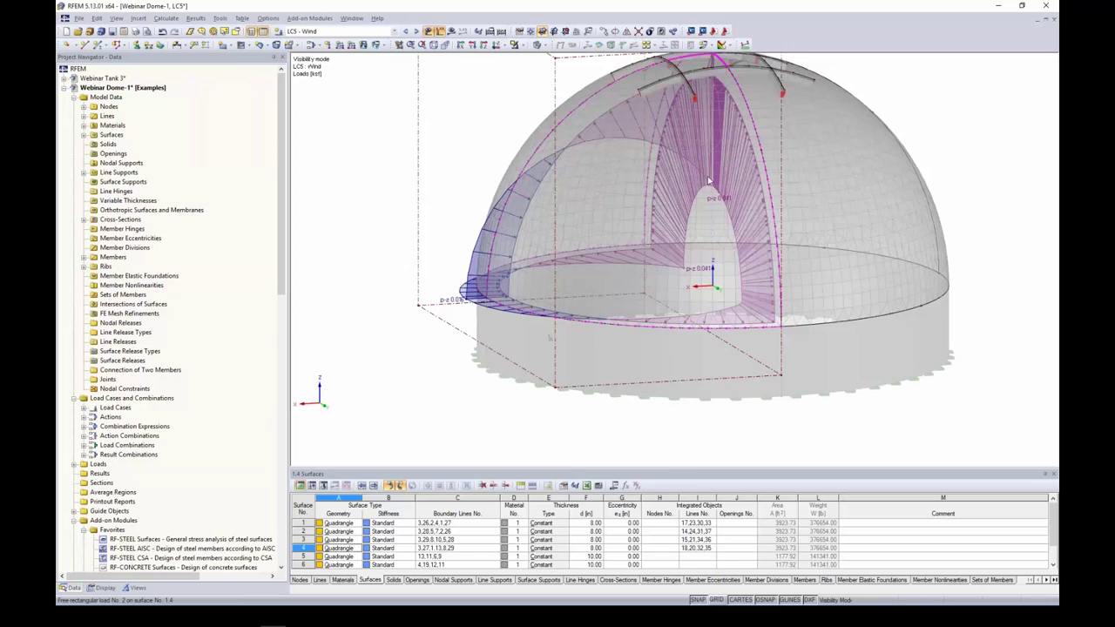
middle_click_drag(708, 180, 653, 143, "ctrl")
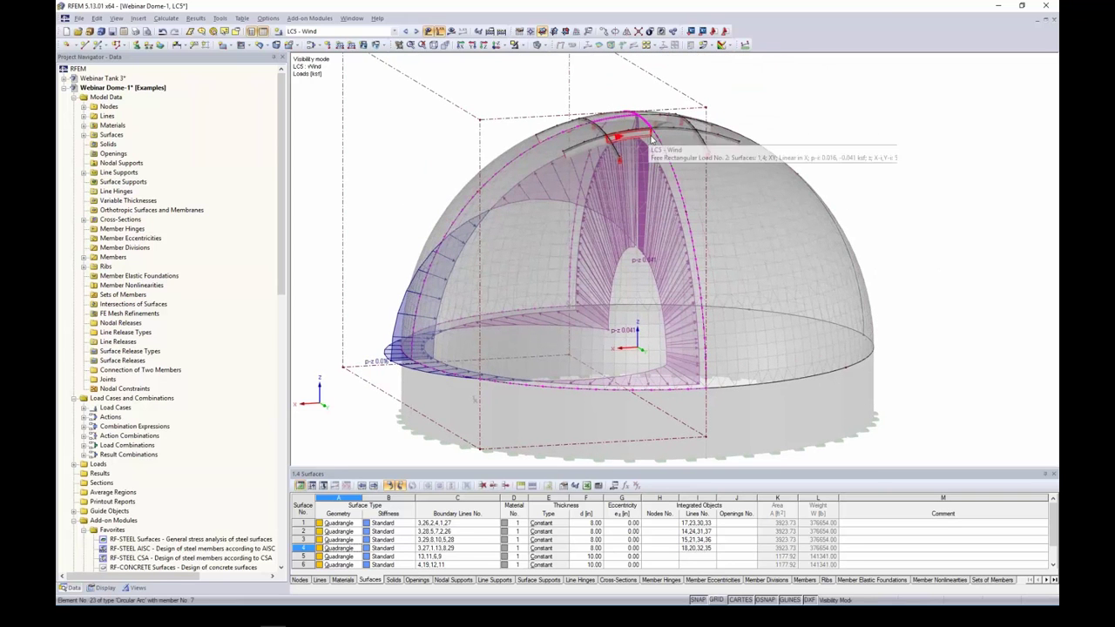
scroll(544, 234, "down", 5)
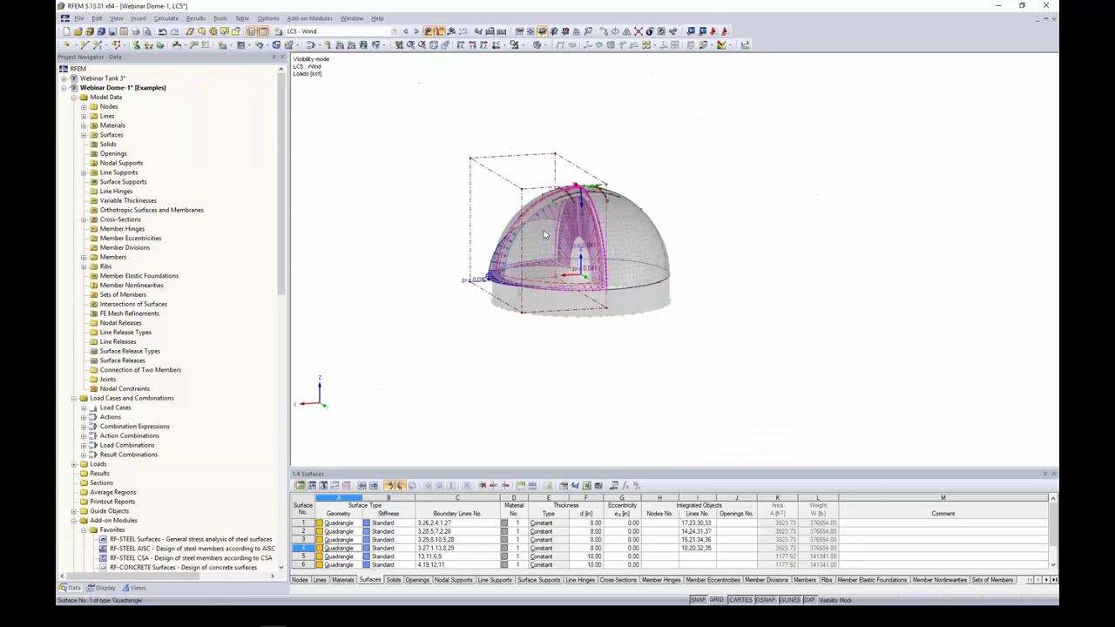
middle_click_drag(544, 234, 588, 199, "ctrl")
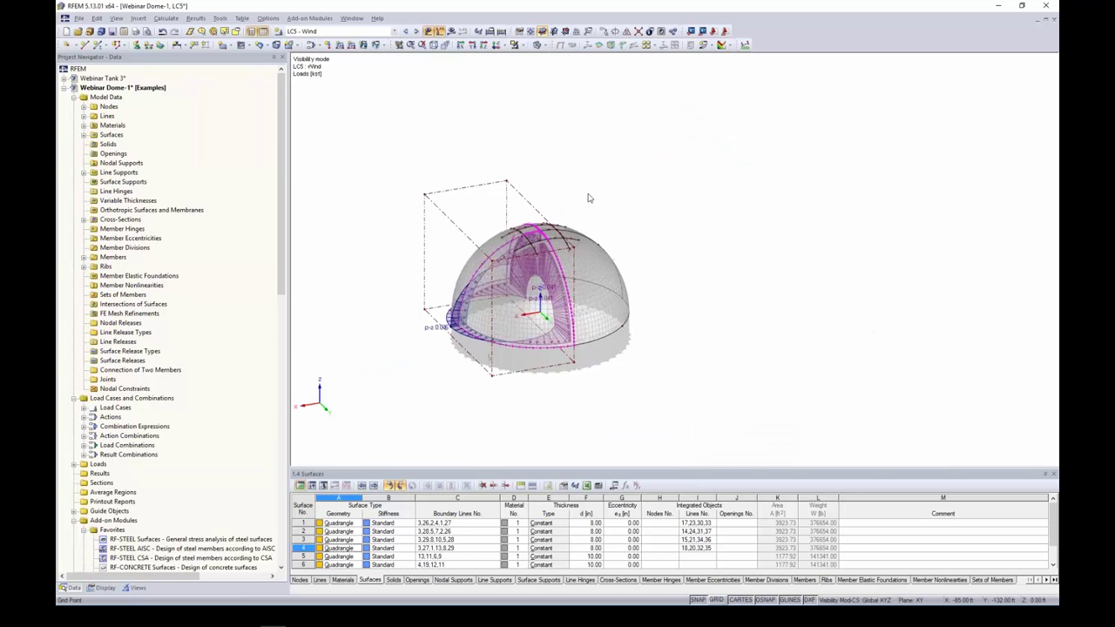
scroll(588, 199, "up", 5)
middle_click_drag(605, 274, 702, 218, "ctrl")
scroll(645, 267, "down", 2)
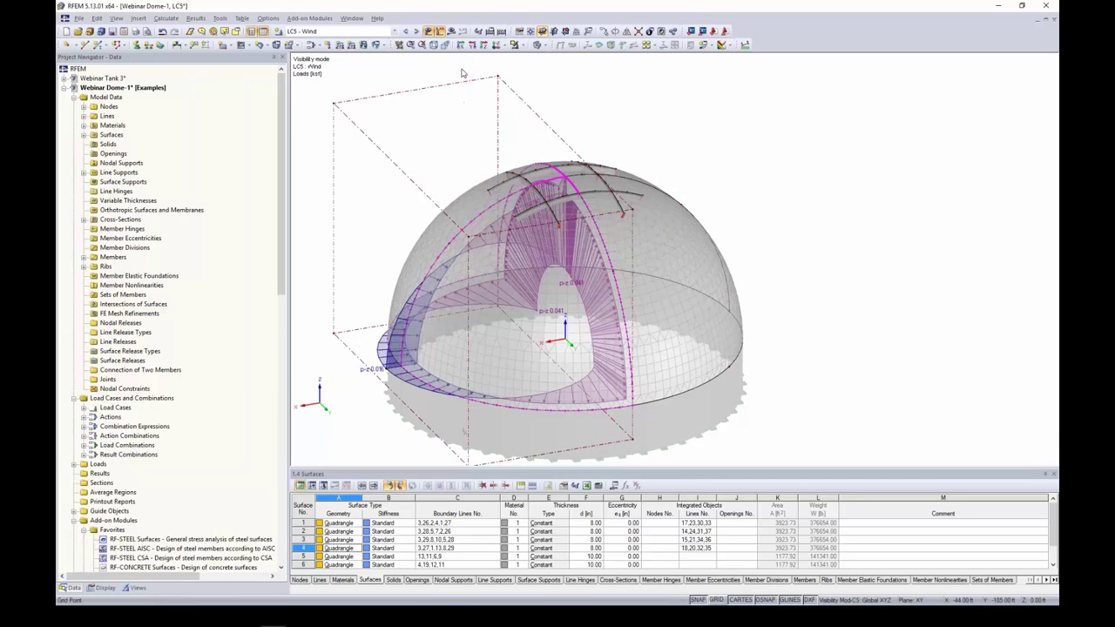
scroll(621, 175, "down", 2)
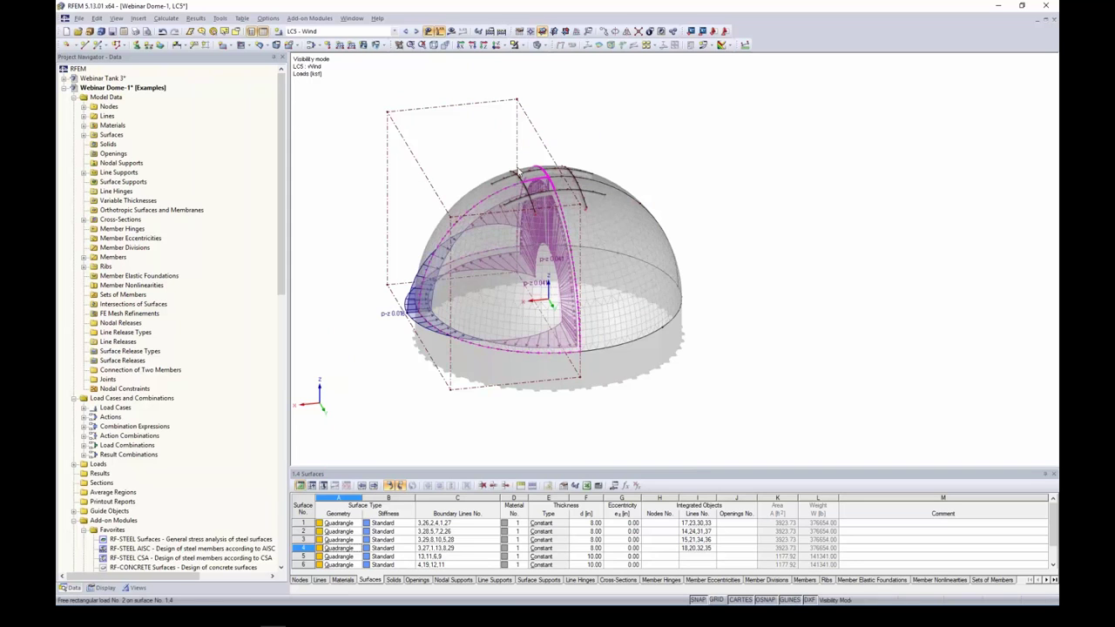
scroll(630, 205, "down", 1)
middle_click_drag(629, 206, 645, 241)
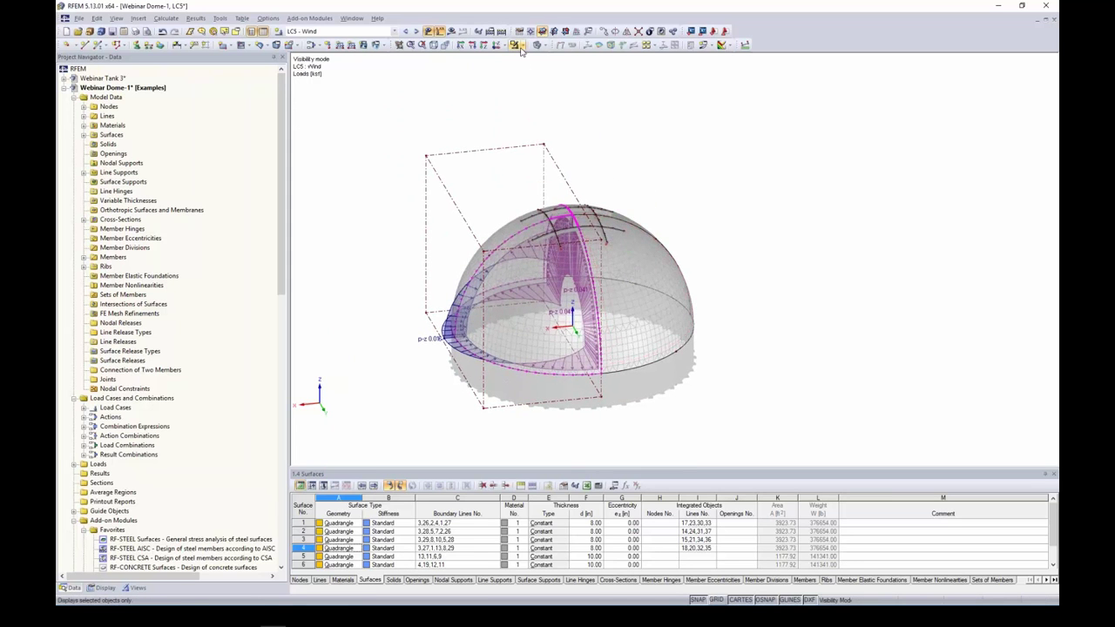
Step: Show the whole model again and set up one copy of the new dome wind load displaced by -50 ft in X
left_click(521, 50)
left_click(569, 134)
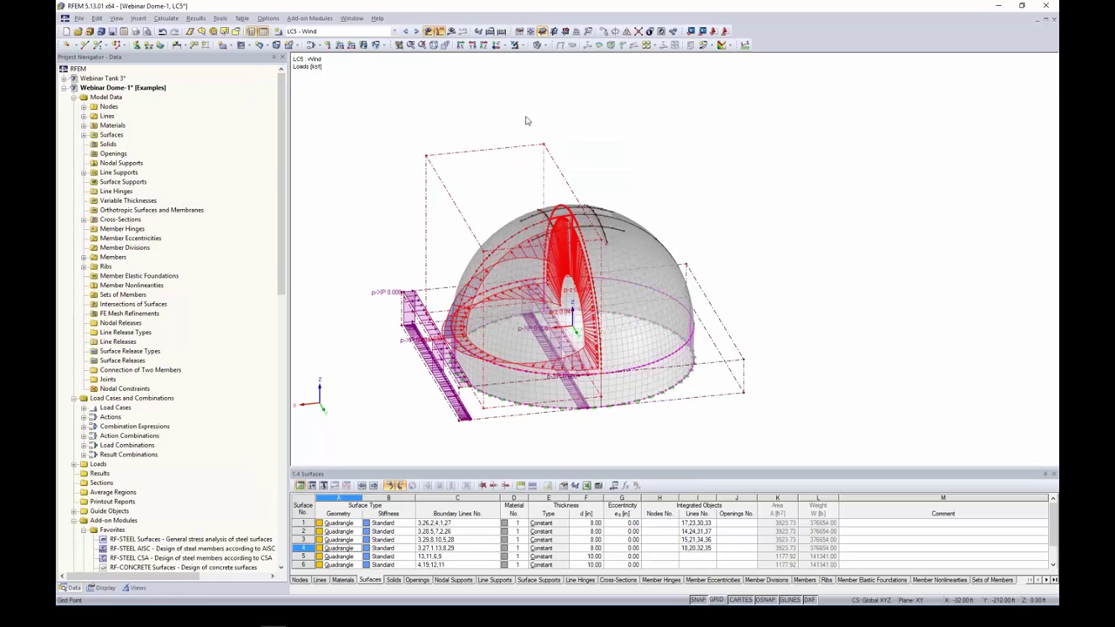
left_click(603, 32)
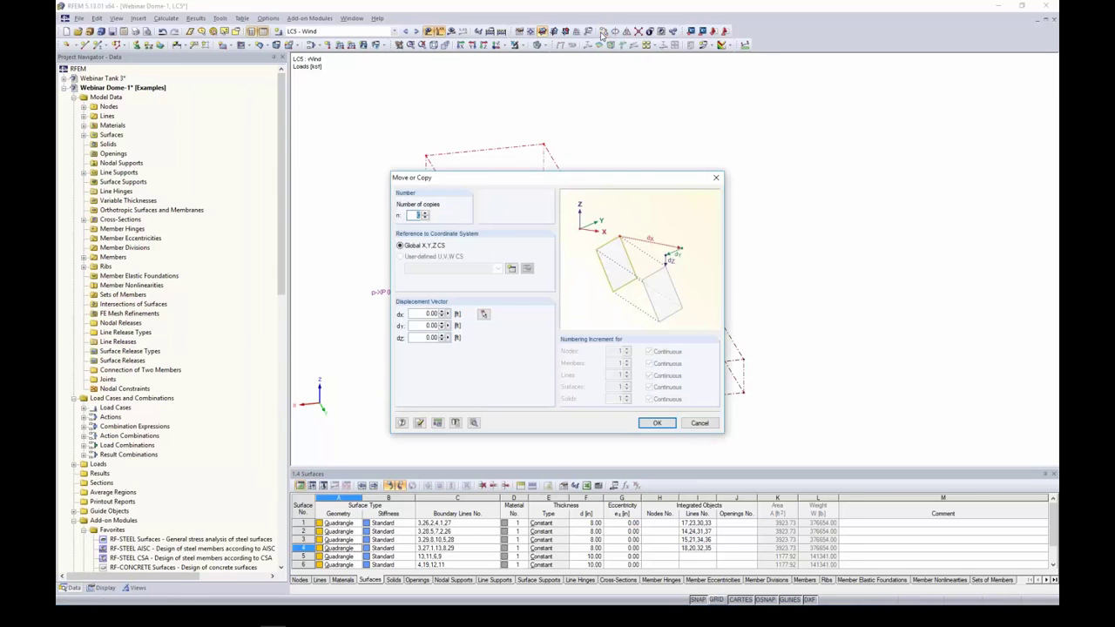
left_click(426, 214)
double_click(430, 314)
left_click(481, 315)
Step: Turn off creating new surfaces between the selected lines and their copies, and create the load copy
left_click(474, 423)
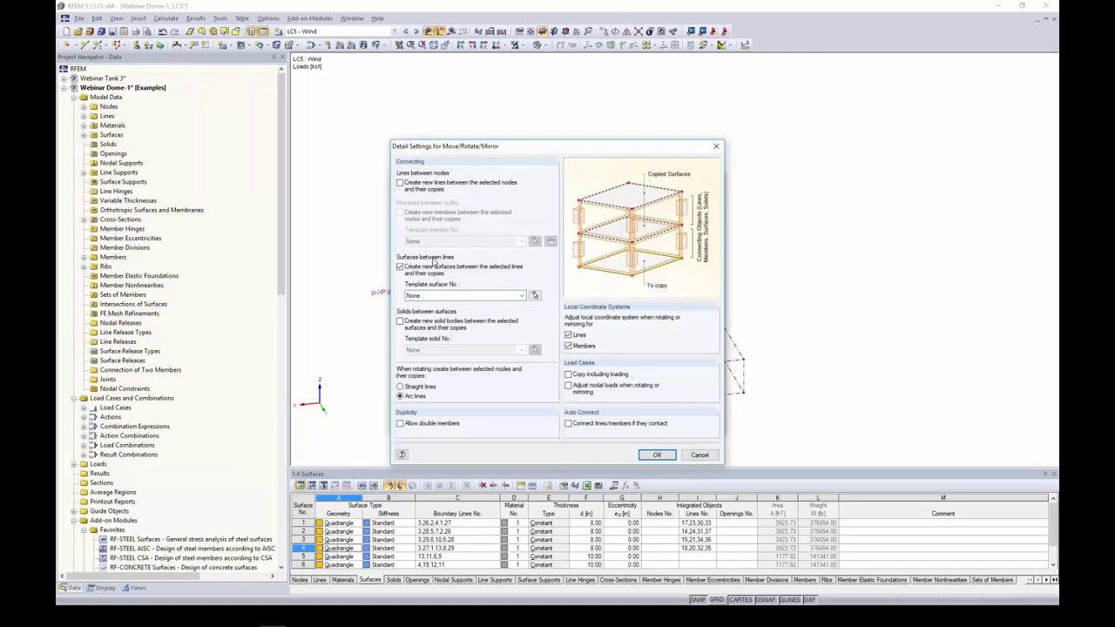
left_click(401, 269)
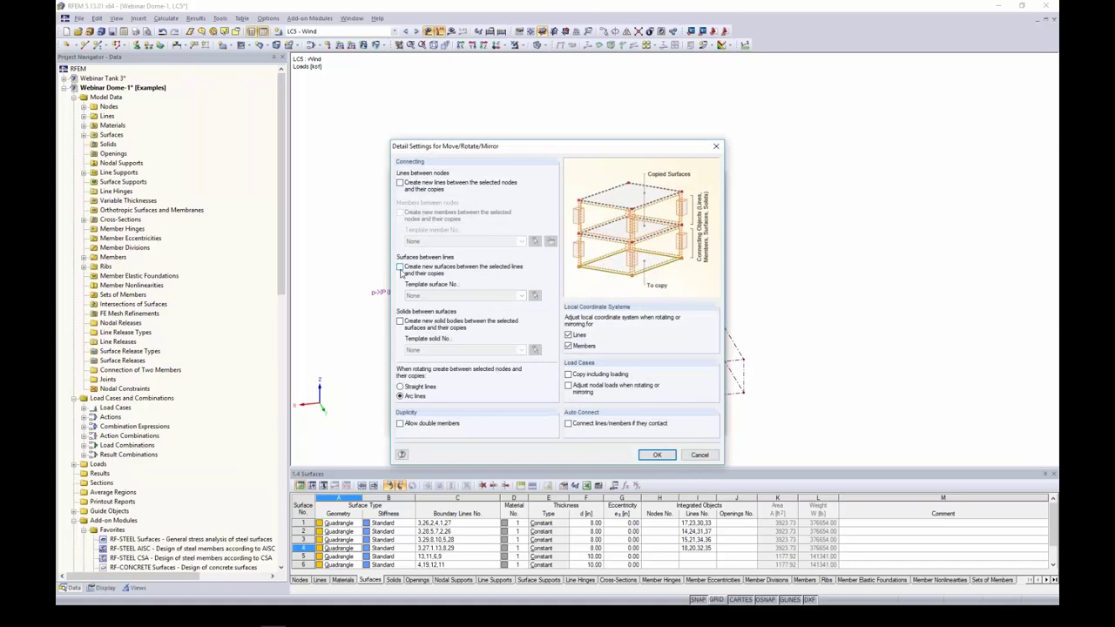
left_click(656, 455)
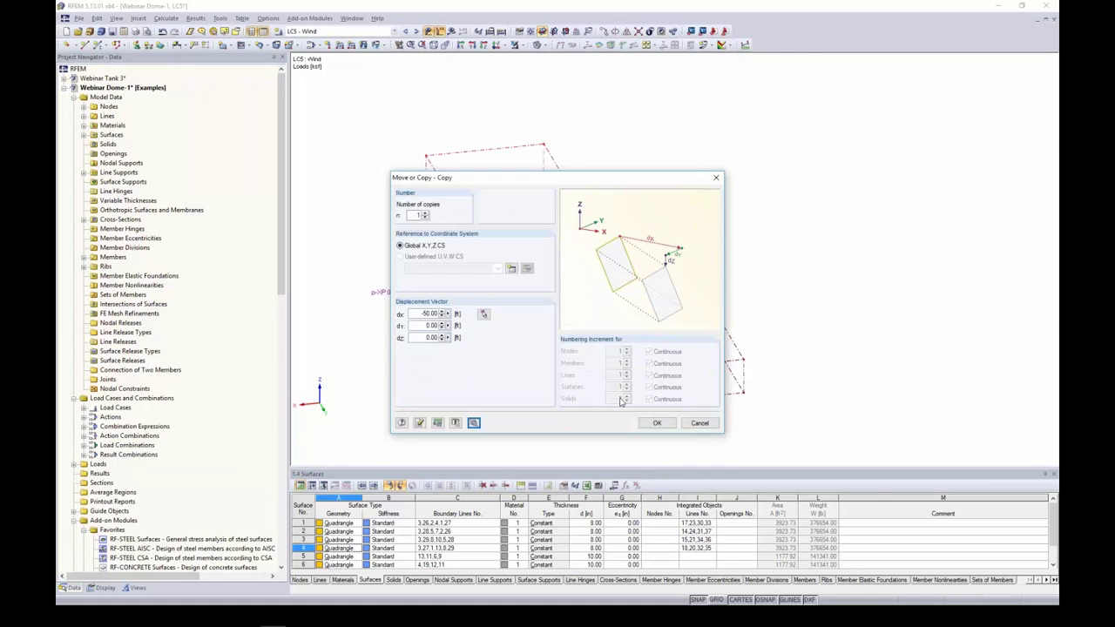
left_click(657, 422)
Step: Isolate the upper dome surfaces together with their rectangular loads
middle_click_drag(741, 268, 792, 308, "ctrl")
left_click(649, 235)
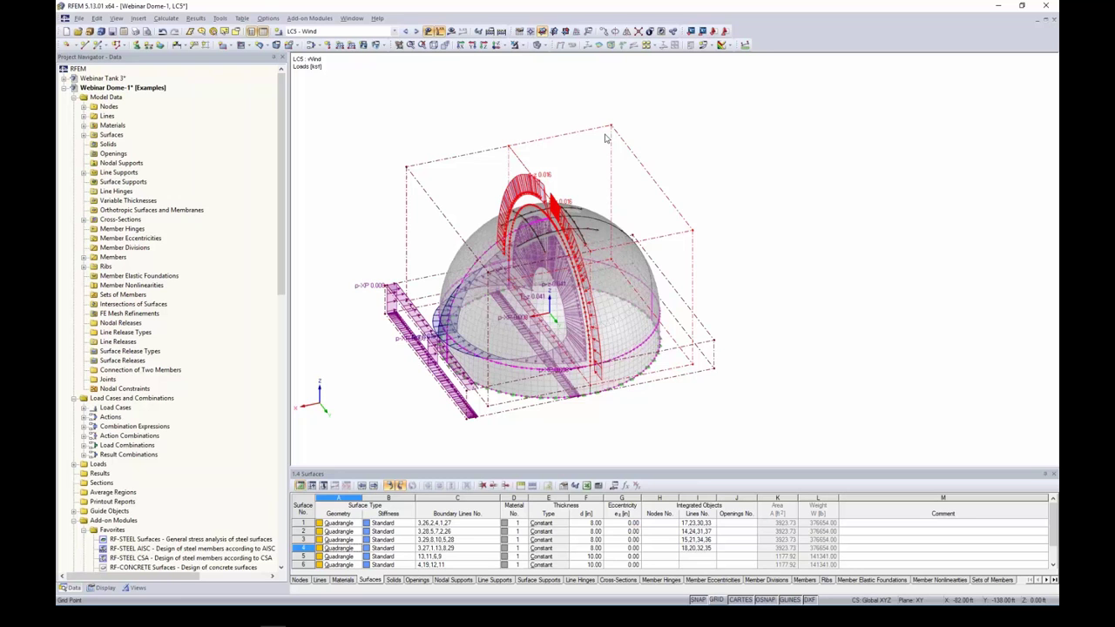
middle_click_drag(750, 273, 754, 199, "ctrl")
left_click_drag(731, 268, 384, 120)
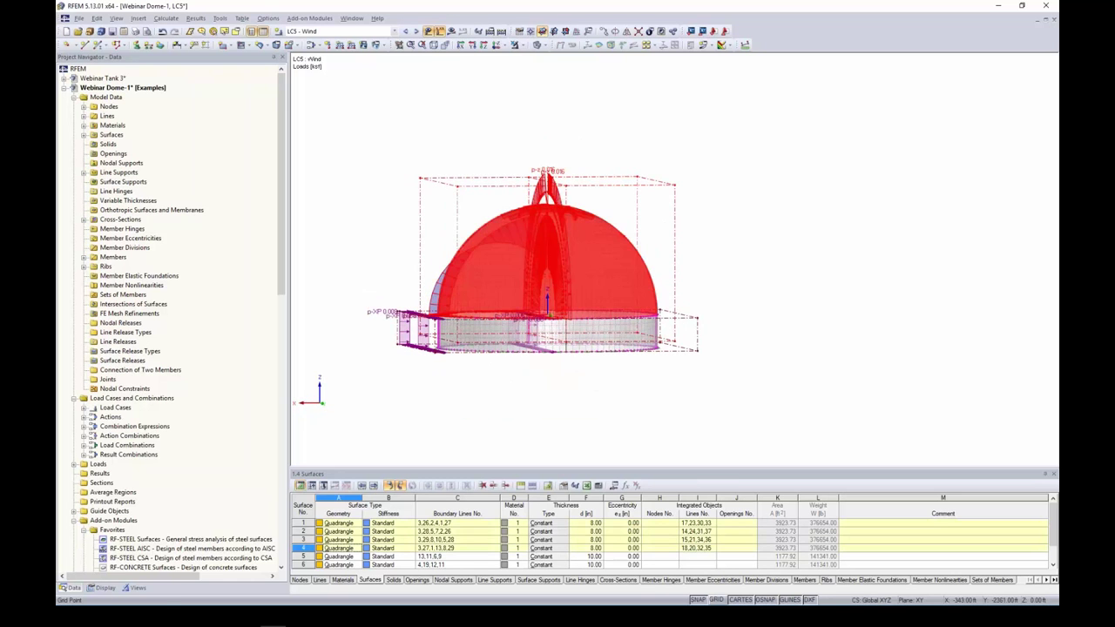
left_click(515, 44)
left_click(522, 61)
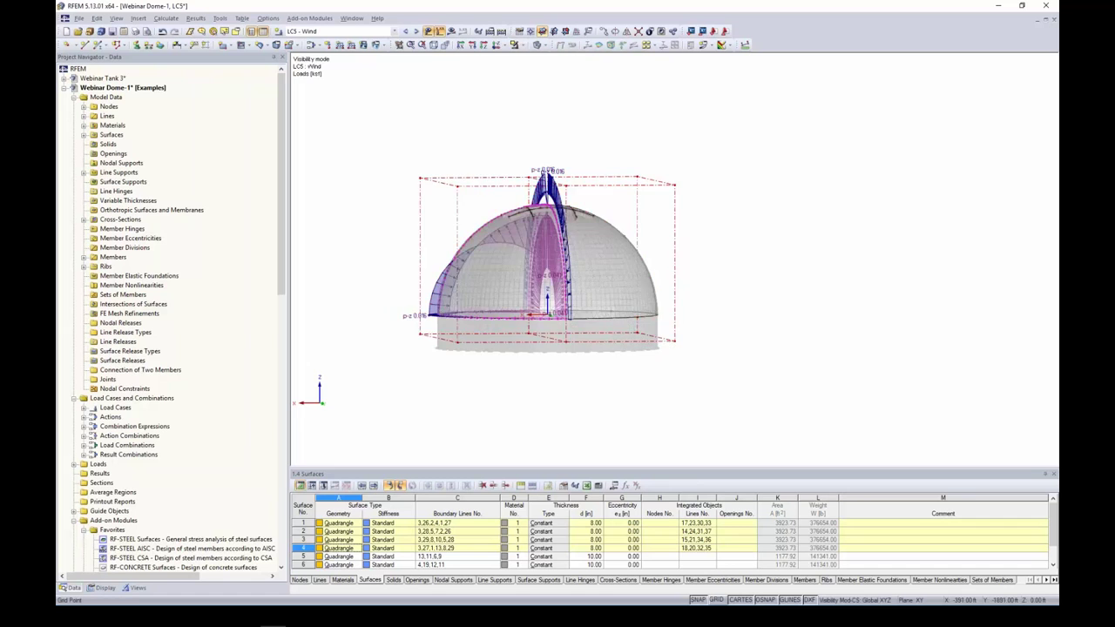
Step: Assign the copied free rectangular load to surfaces 2 and 3
middle_click_drag(708, 174, 724, 214, "ctrl")
double_click(673, 214)
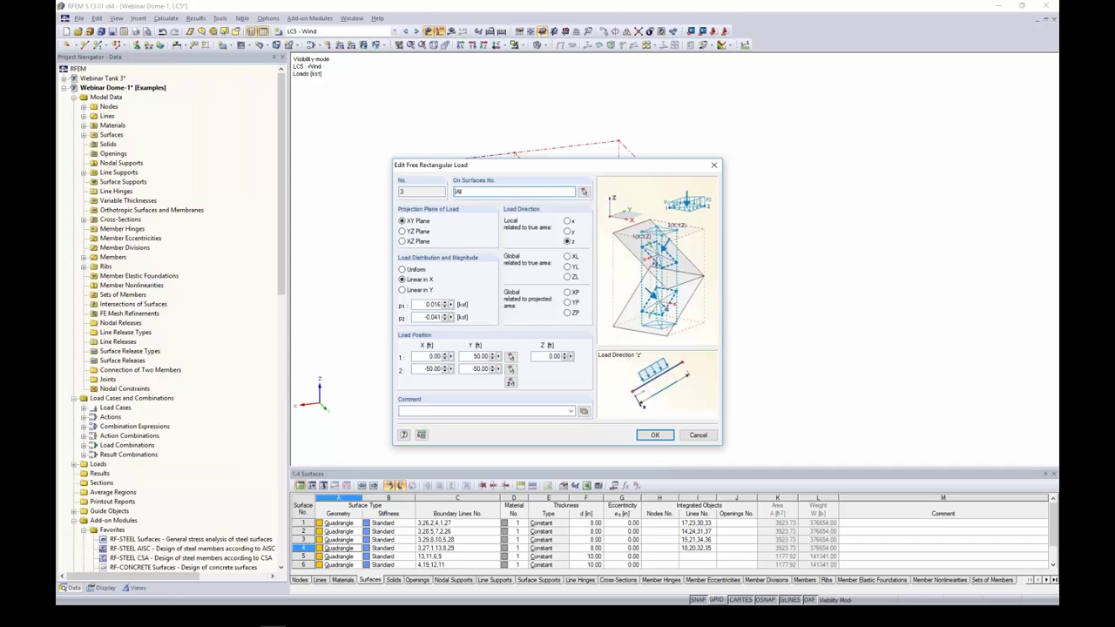
left_click(584, 192)
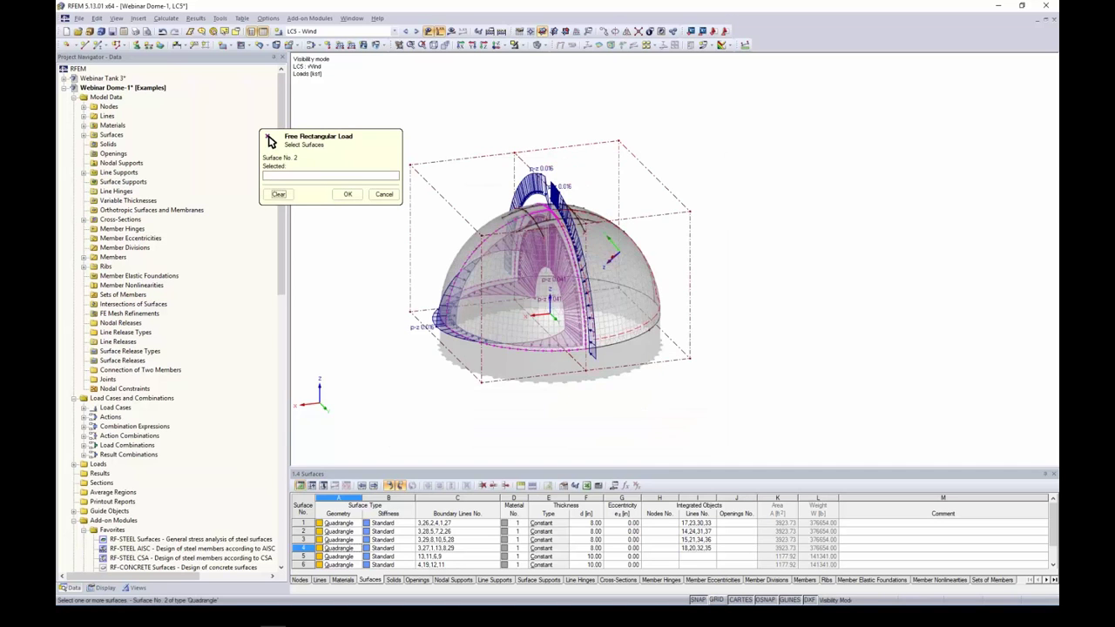
left_click(710, 311)
left_click(608, 213)
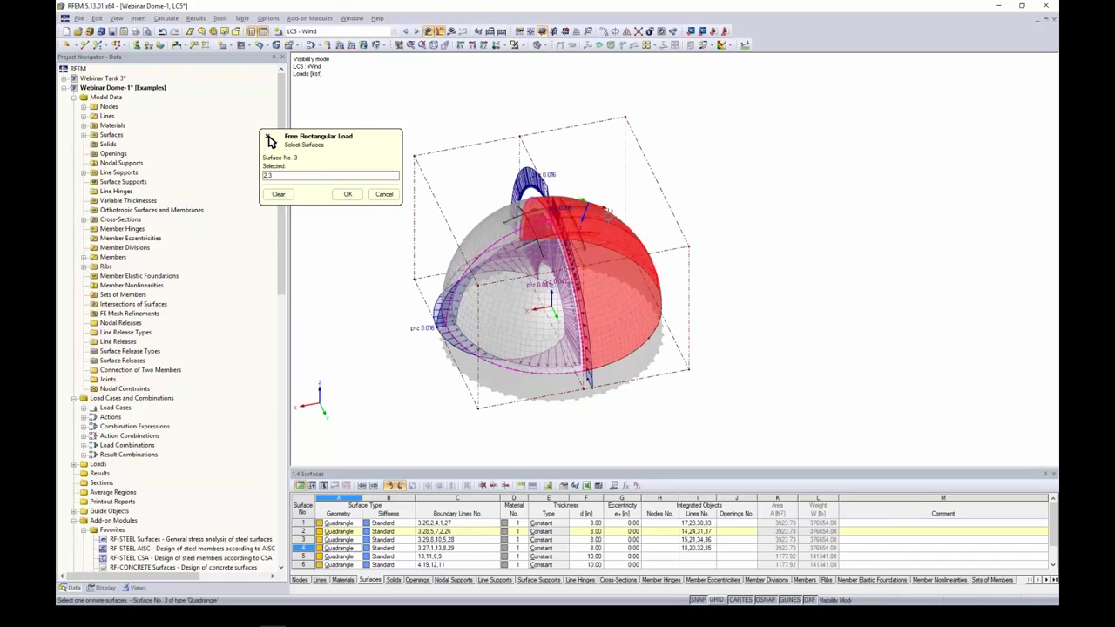
left_click(347, 194)
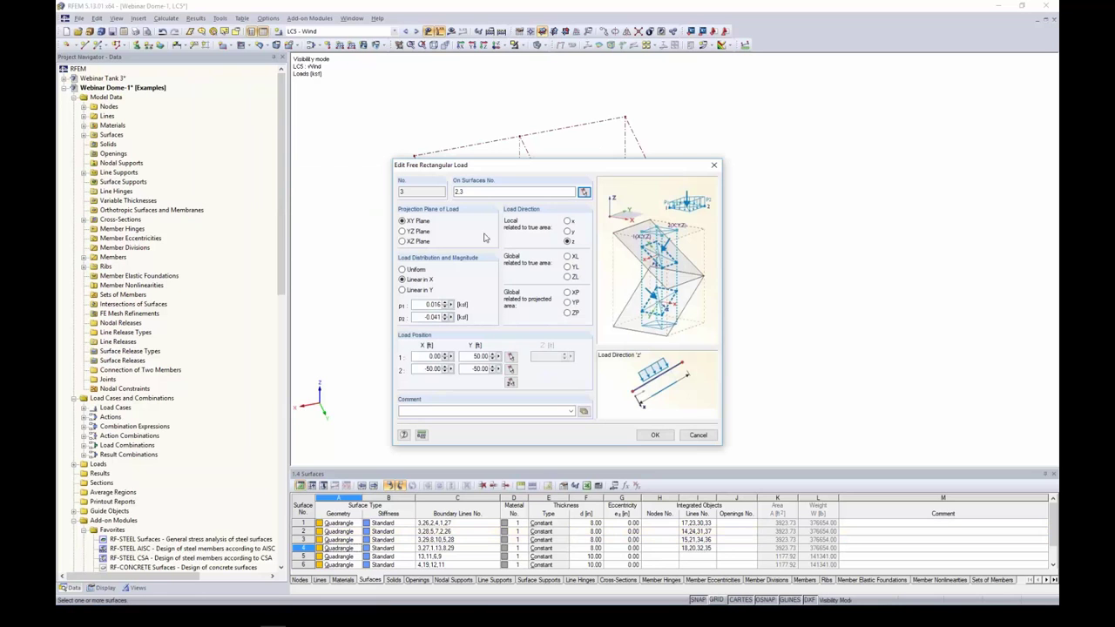
Step: Set the copied load's magnitudes to p1 = -0.041 ksf and a smaller negative p2, and apply the changes
left_click_drag(422, 305, 460, 307)
key("BackSpace")
left_click_drag(422, 318, 456, 327)
type("-0")
left_click(656, 435)
scroll(759, 325, "up", 5)
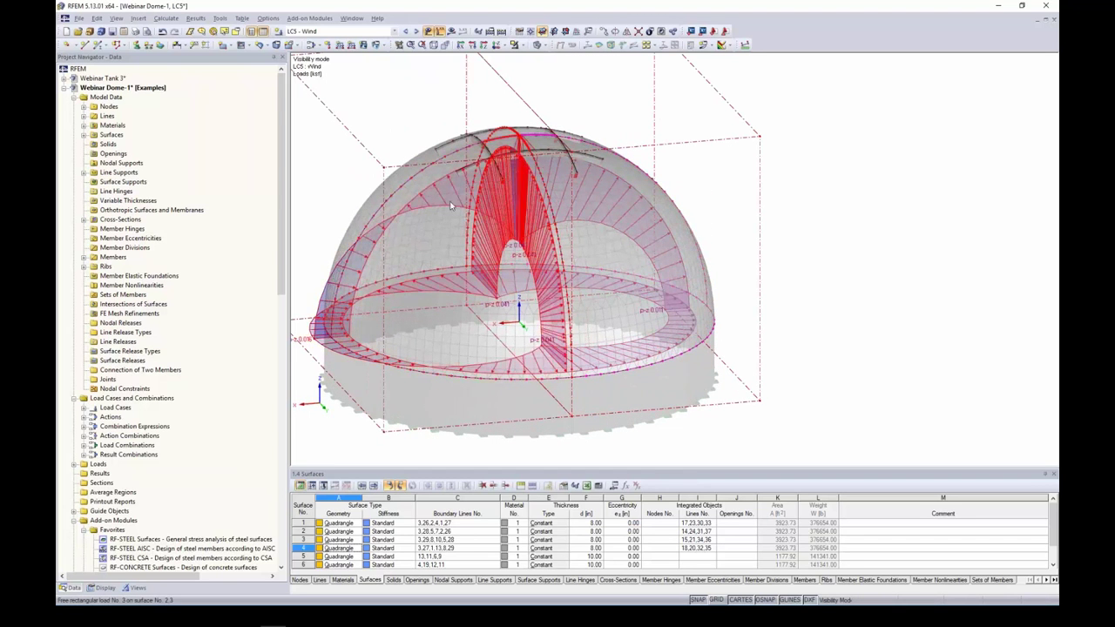
Step: Check the wind pressure distribution over the full dome and display all model objects again
mouse_move(334, 330)
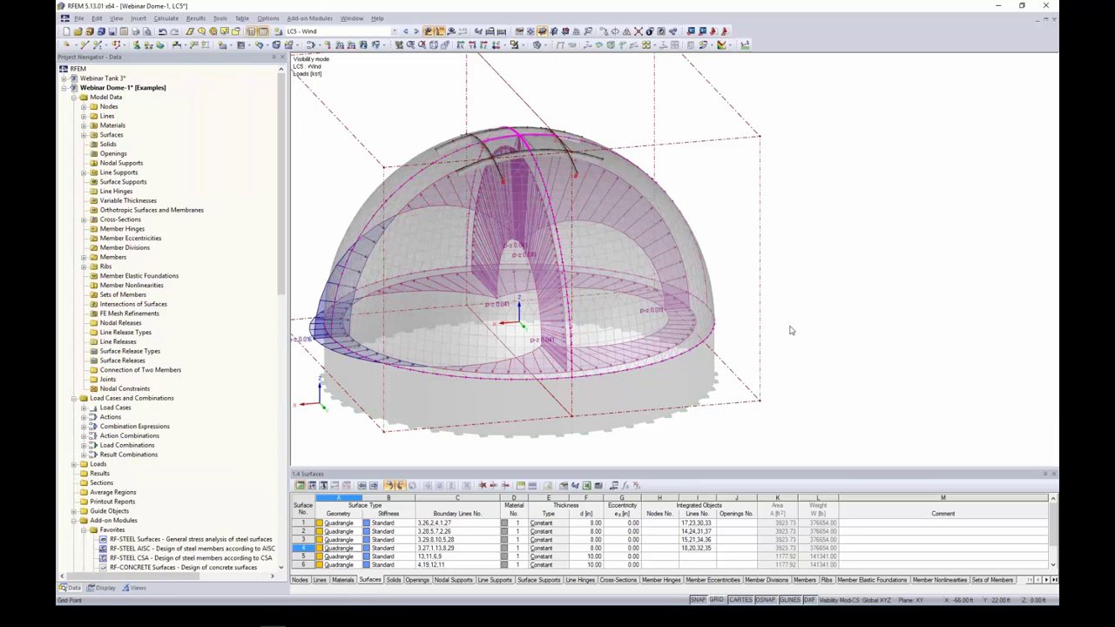
middle_click_drag(791, 330, 552, 106, "ctrl")
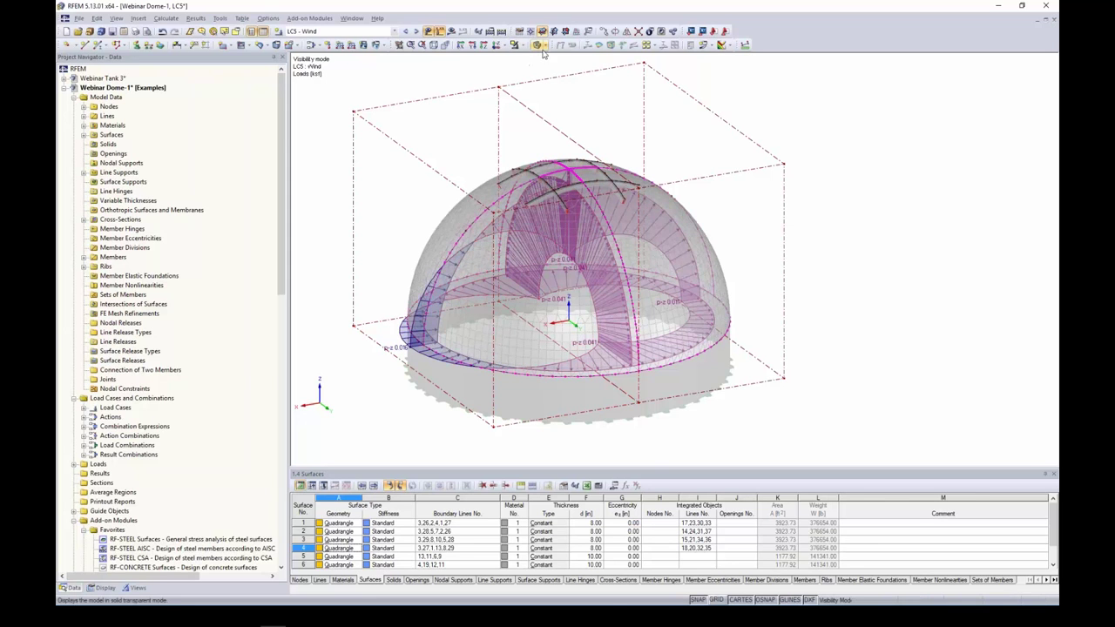
left_click(515, 45)
left_click(554, 135)
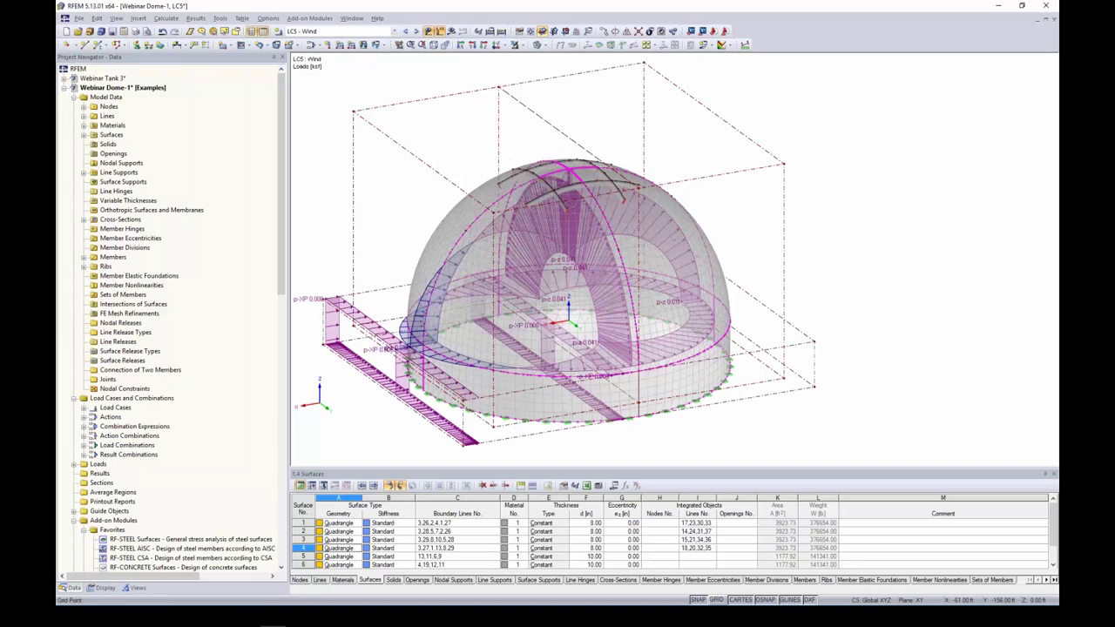
Step: Step through the load combinations from CO1 to CO12 and examine the loads acting in each
left_click(417, 33)
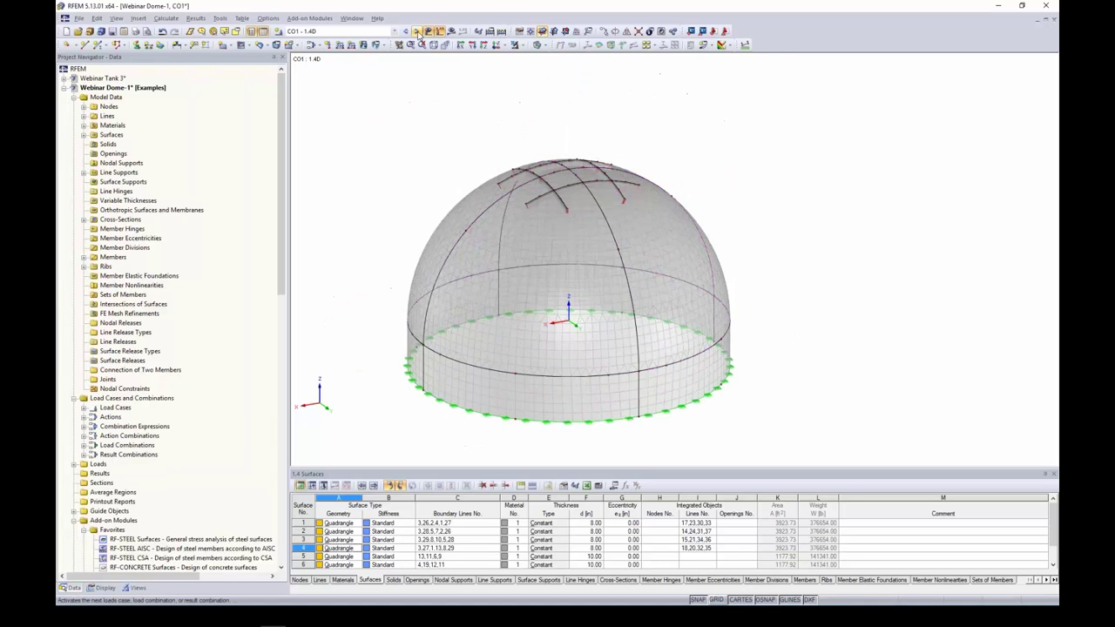
left_click(418, 32)
left_click(417, 33)
left_click(418, 32)
left_click(418, 32)
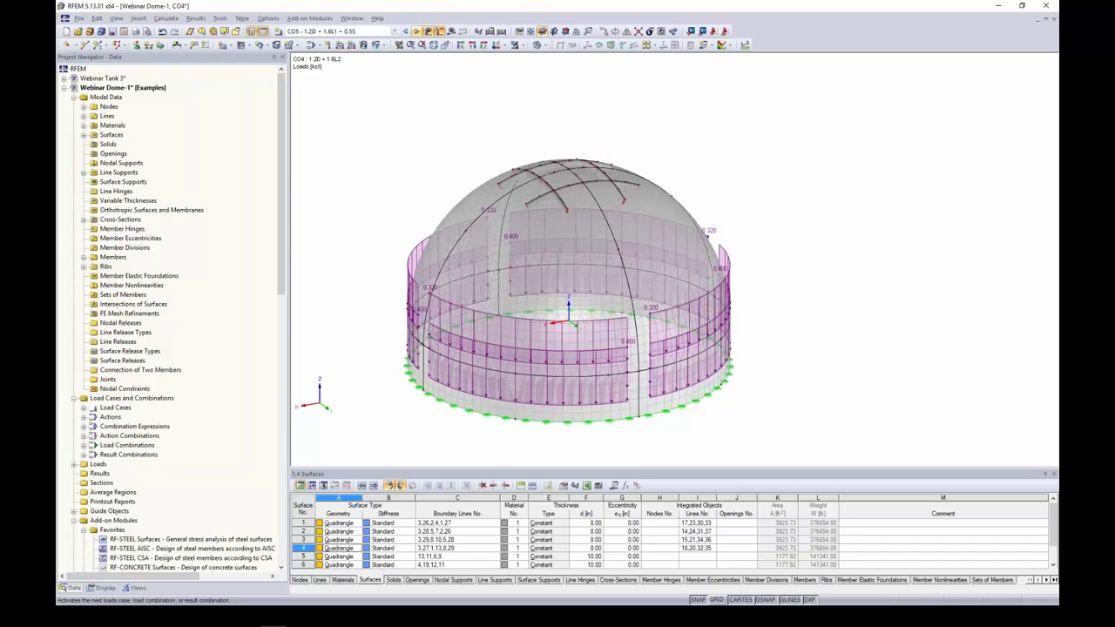
left_click(418, 33)
left_click(418, 32)
left_click(418, 33)
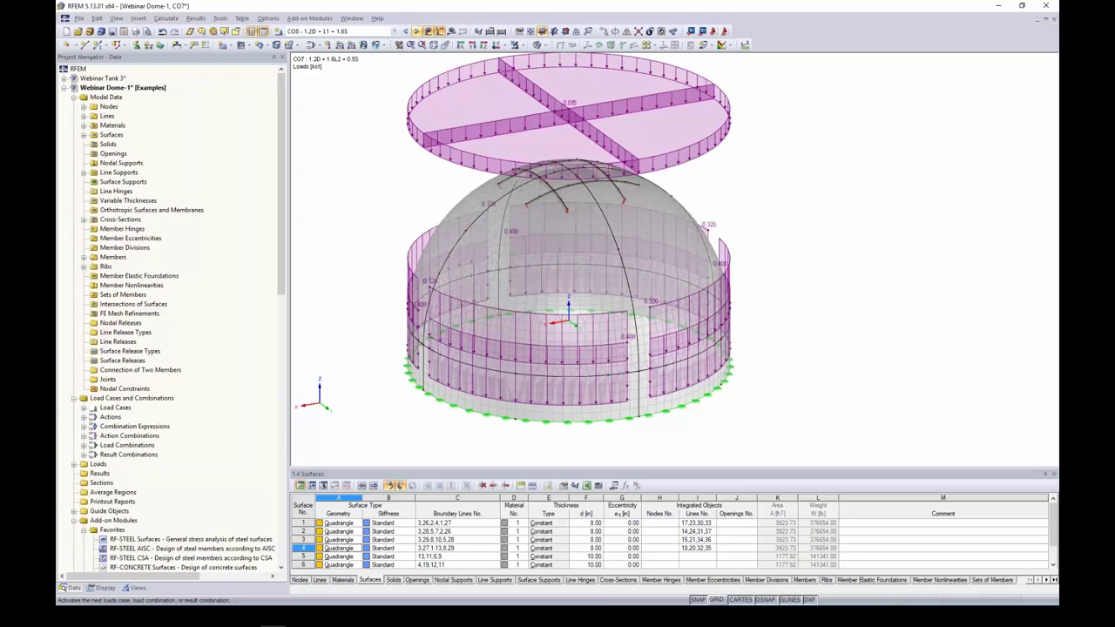
left_click(418, 32)
left_click(417, 32)
left_click(417, 33)
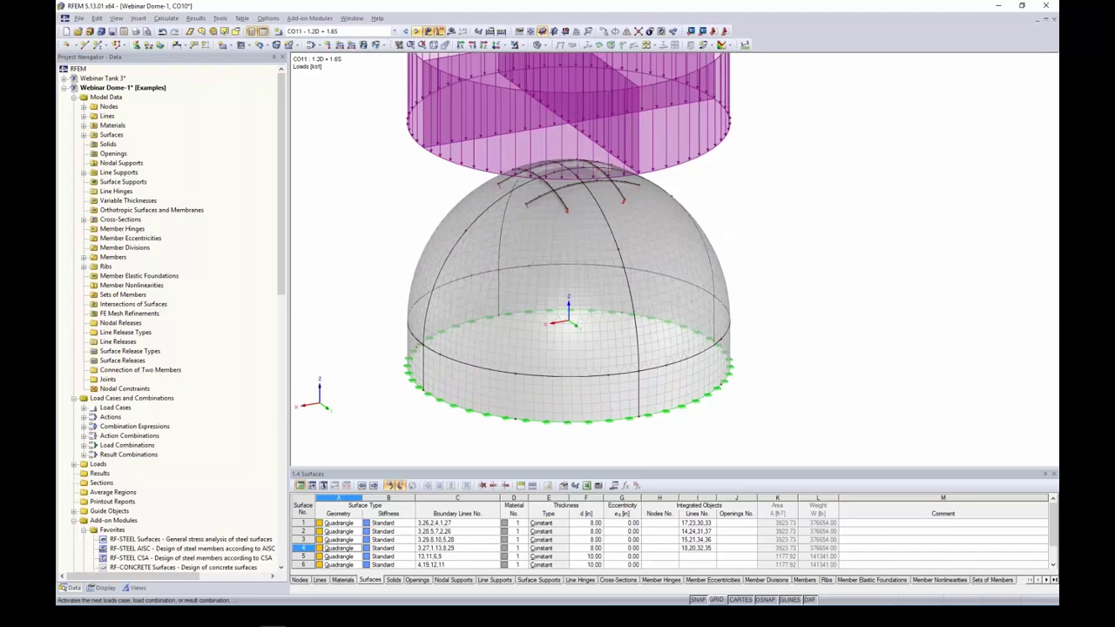
left_click(417, 33)
scroll(472, 210, "down", 2)
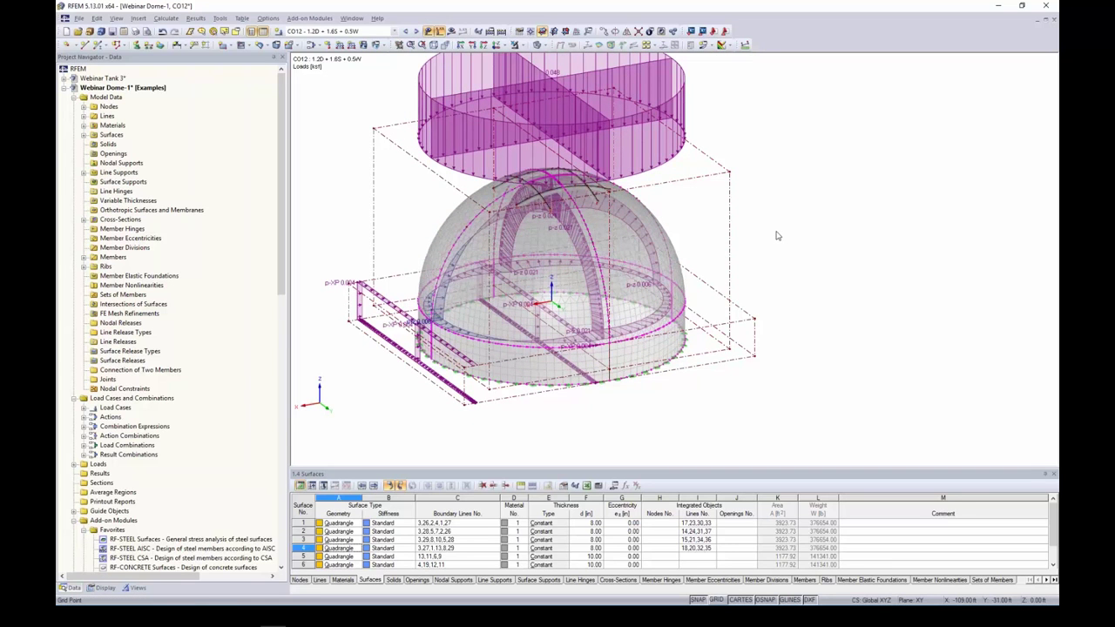
Step: Switch to the open Webinar Tank 3 model and bring up its result display options, with the whole dome in view
scroll(796, 262, "down", 1)
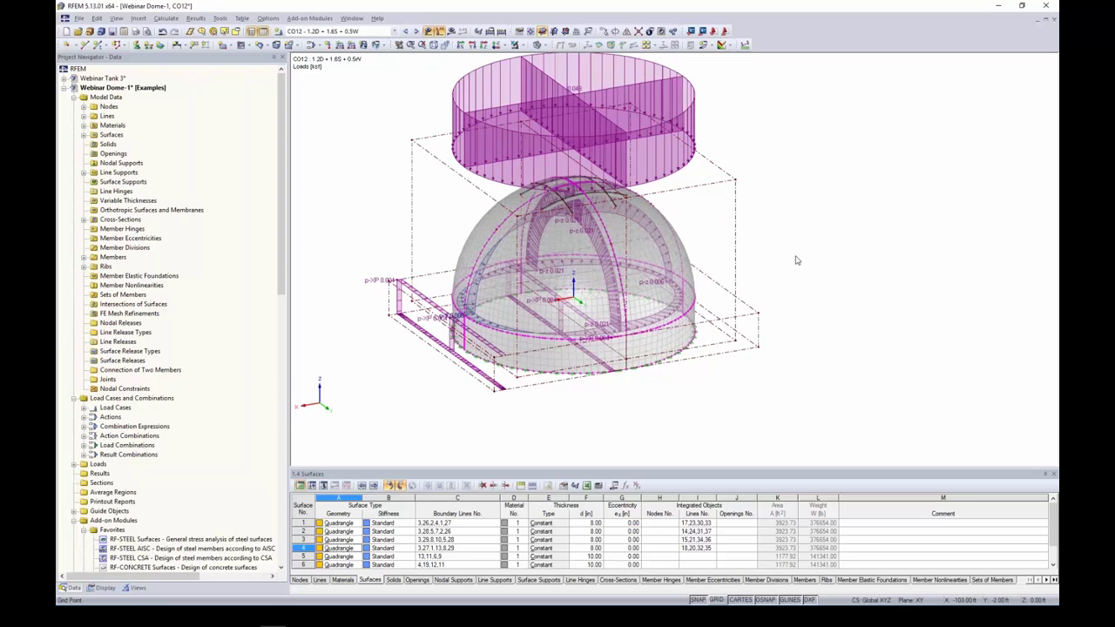
middle_click_drag(795, 259, 806, 282)
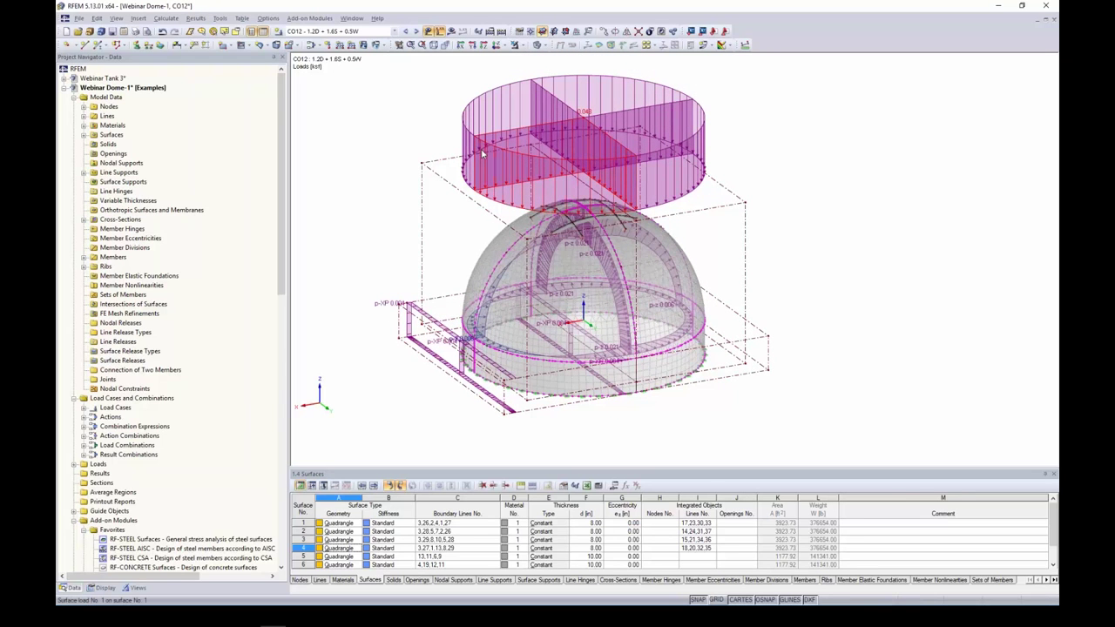
left_click(175, 21)
left_click(171, 21)
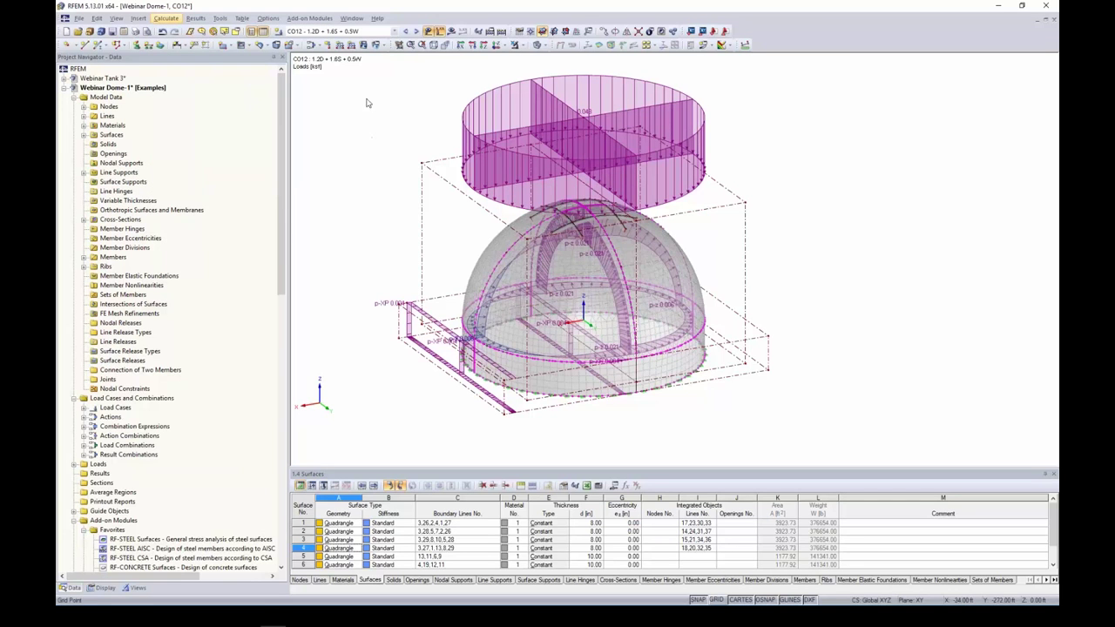
left_click(352, 18)
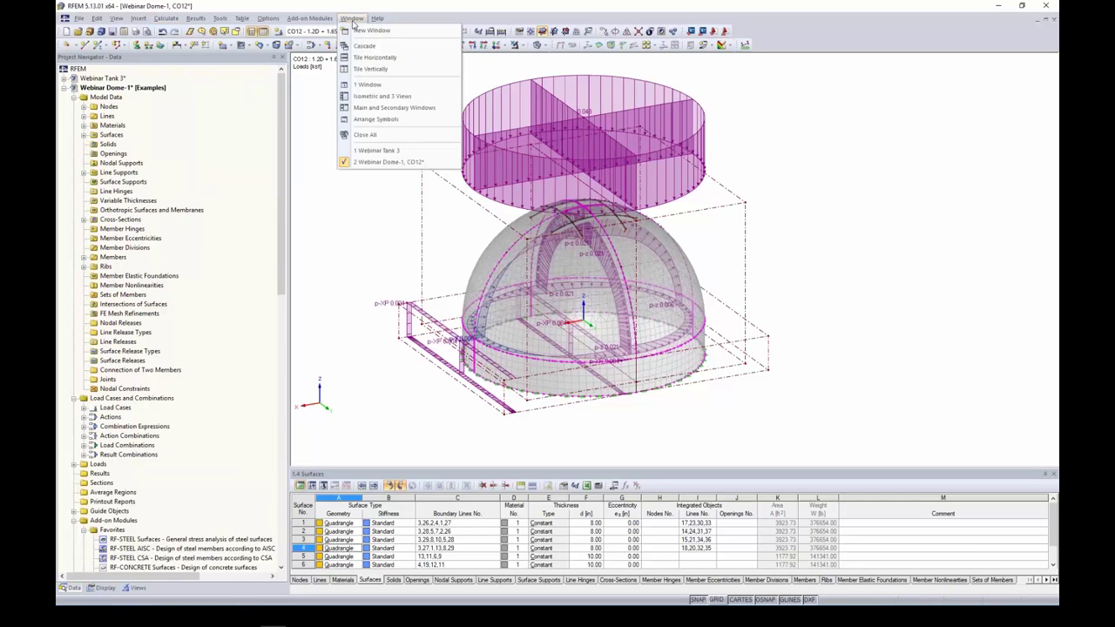
left_click(377, 149)
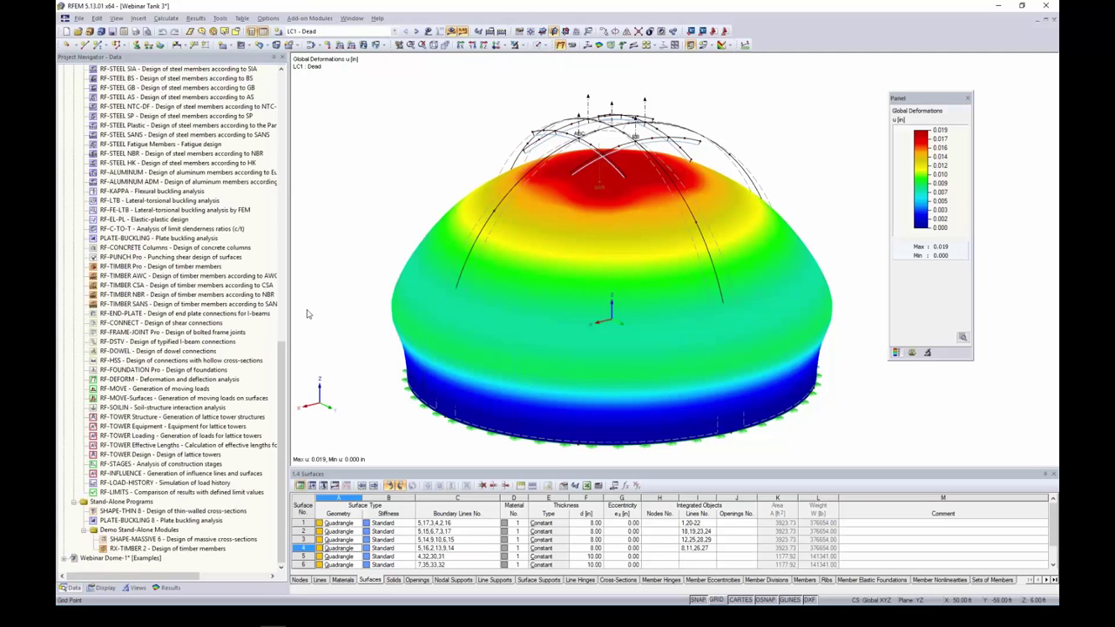
left_click(163, 589)
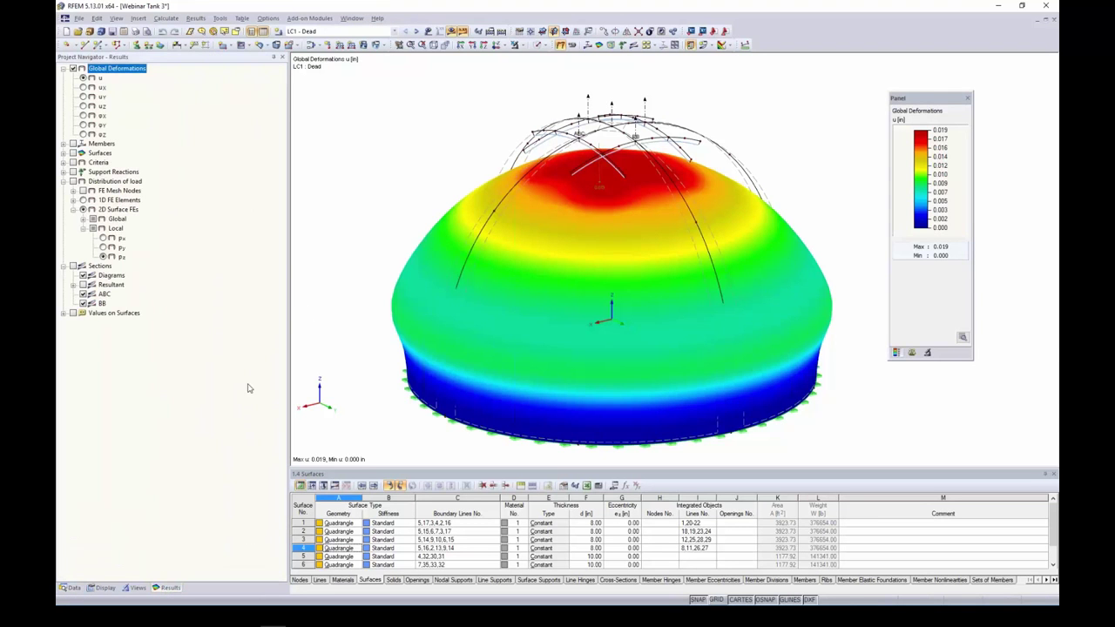
scroll(636, 196, "down", 2)
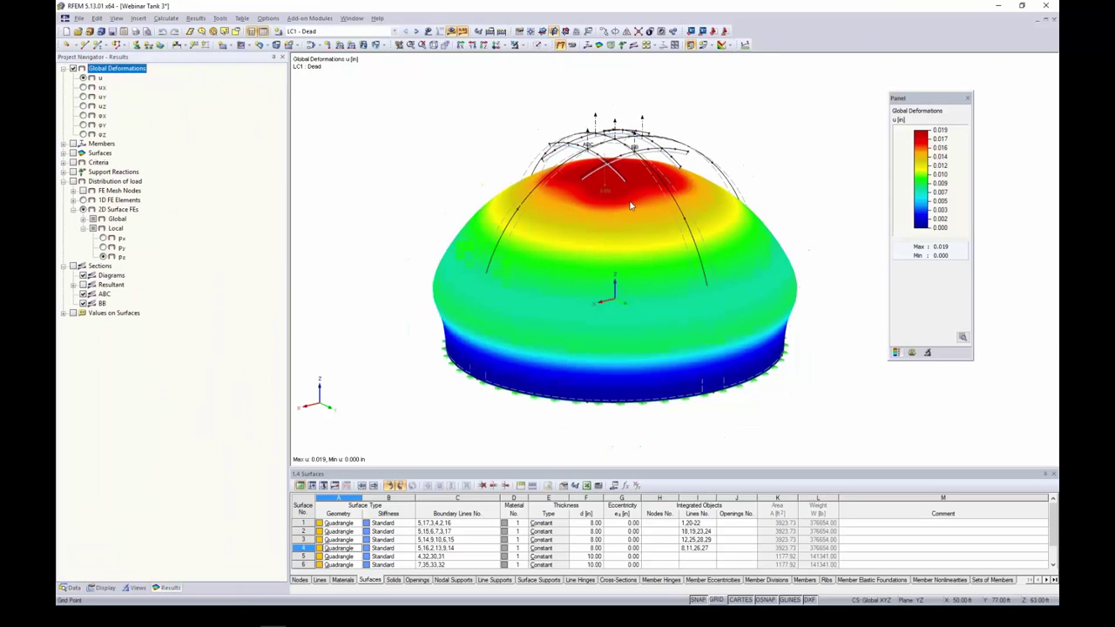
middle_click_drag(636, 196, 634, 232, "ctrl")
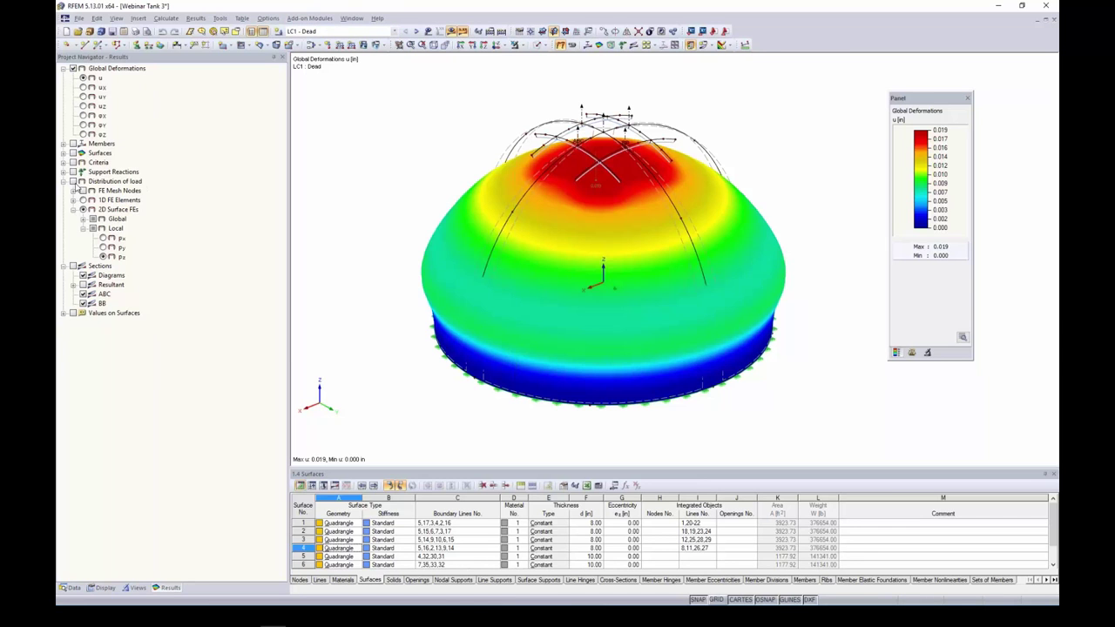
Step: Display the local pz distribution of load and step through the load cases from LC1 to LC5 Wind
left_click(74, 181)
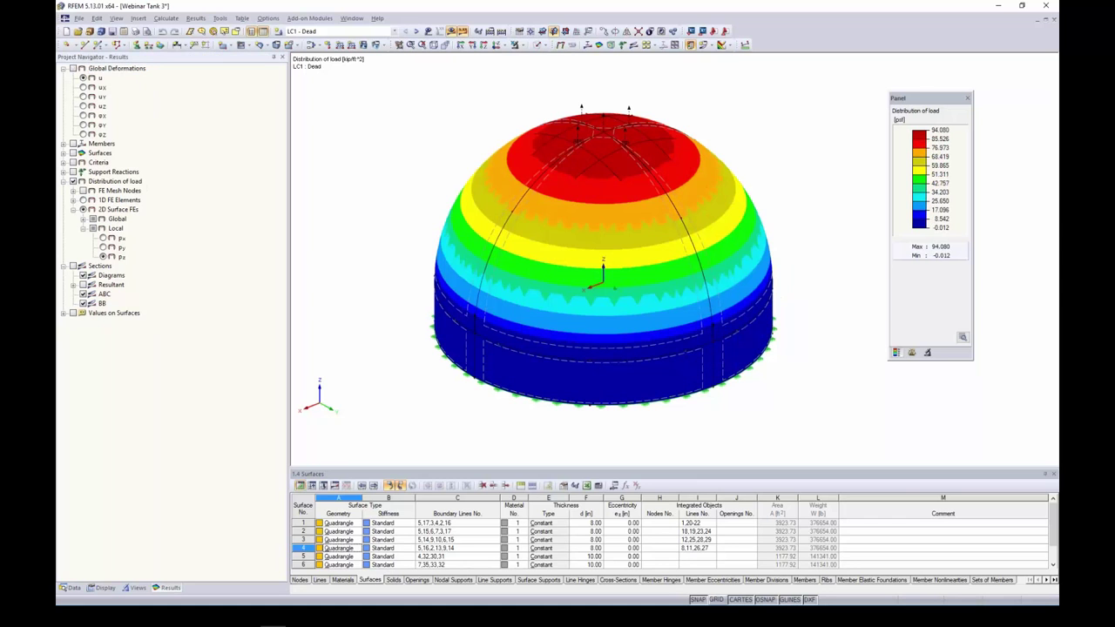
left_click(417, 31)
left_click(417, 31)
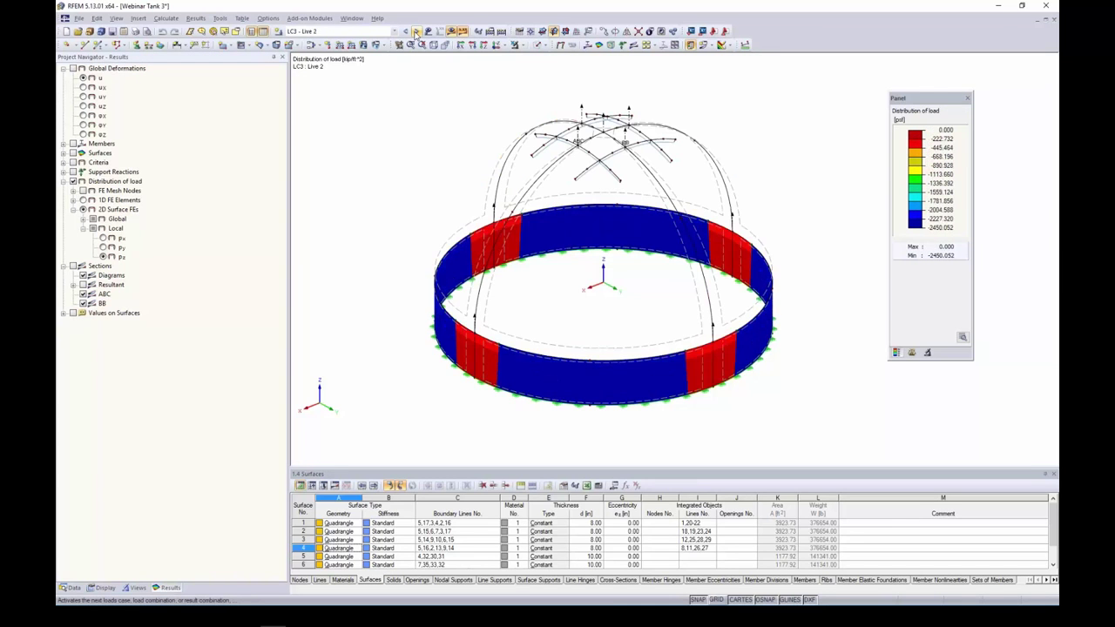
left_click(417, 32)
left_click(417, 31)
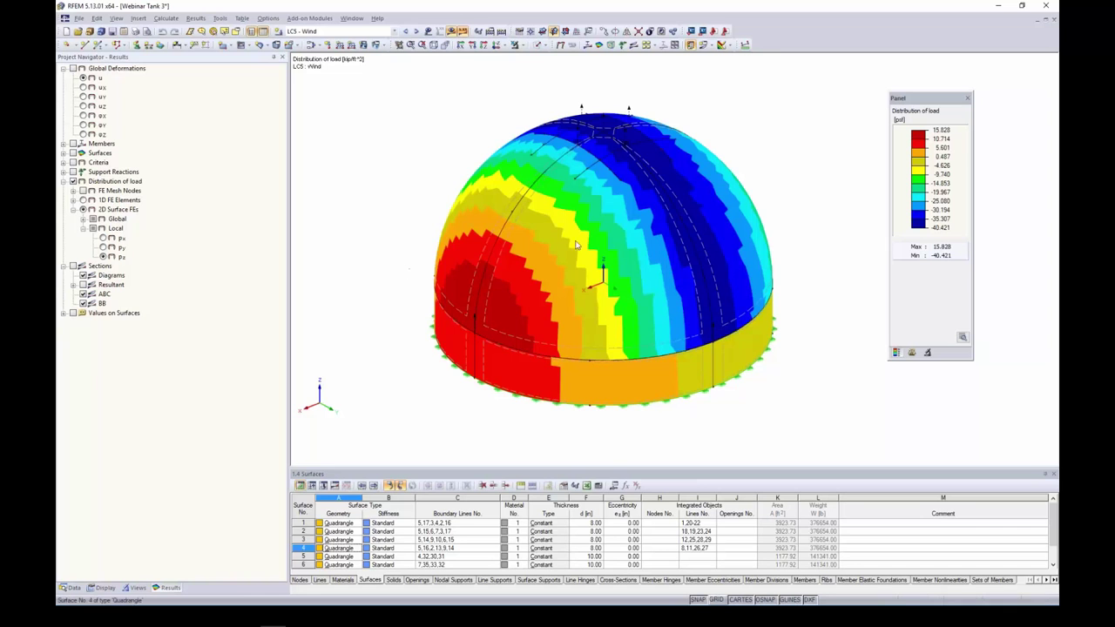
Step: Isolate the upper dome surfaces 1 to 4 so the cylindrical base wall is hidden
middle_click_drag(817, 313, 810, 291, "ctrl")
left_click_drag(801, 209, 462, 94)
left_click(523, 45)
left_click(540, 56)
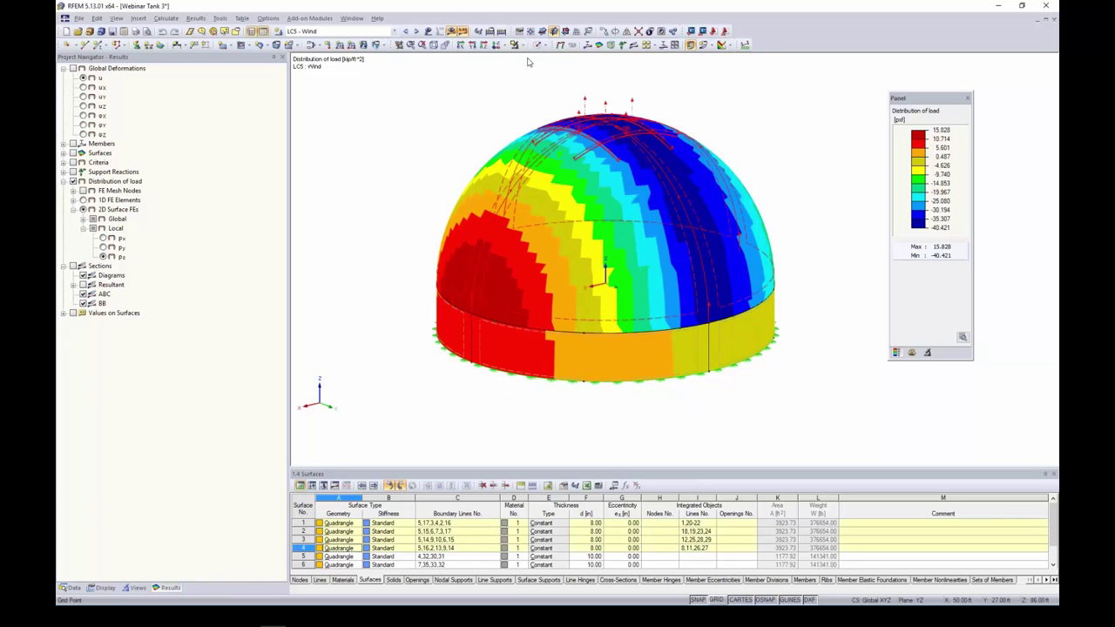
left_click(793, 193)
middle_click_drag(794, 193, 803, 230, "ctrl")
scroll(803, 231, "down", 1)
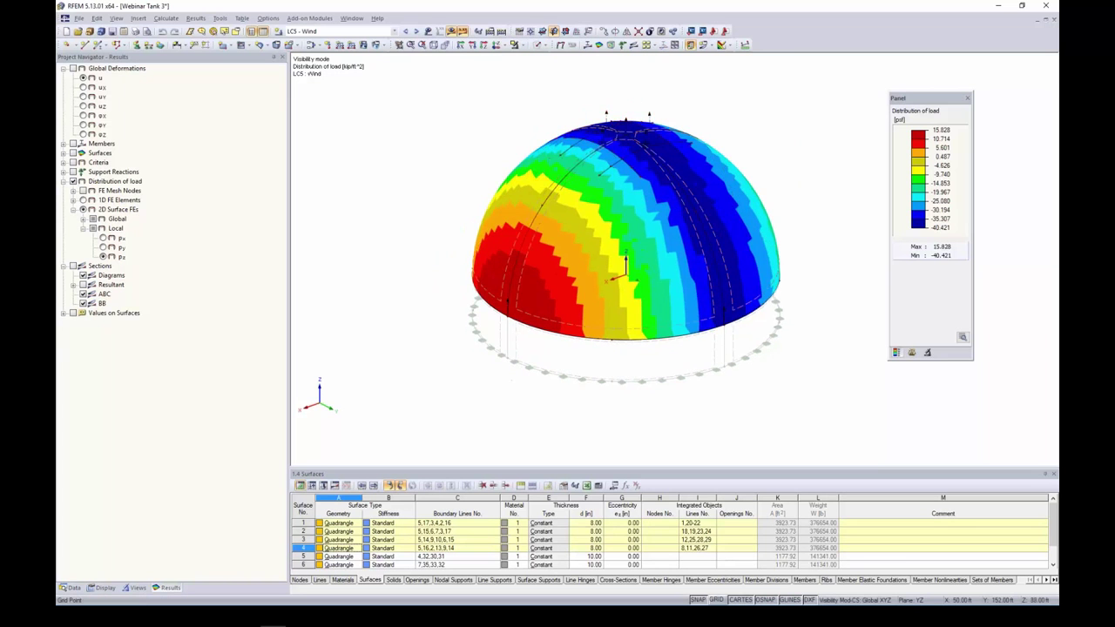
Step: Examine the wind pressure distribution across the isolated dome from the windward face around to the side
left_click_drag(905, 98, 891, 93)
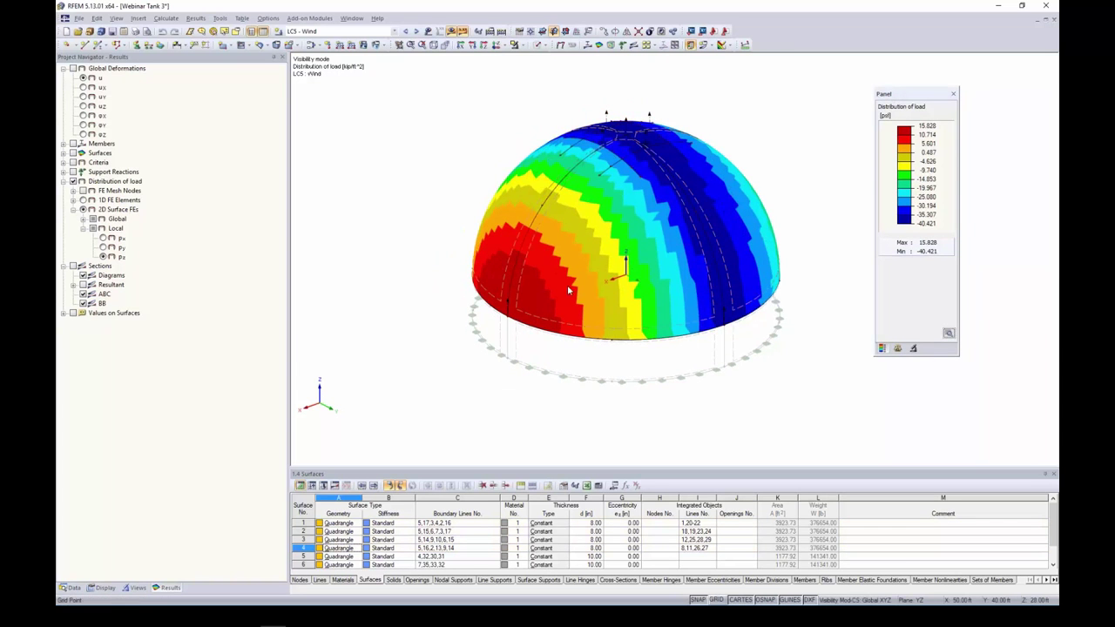
scroll(546, 299, "up", 1)
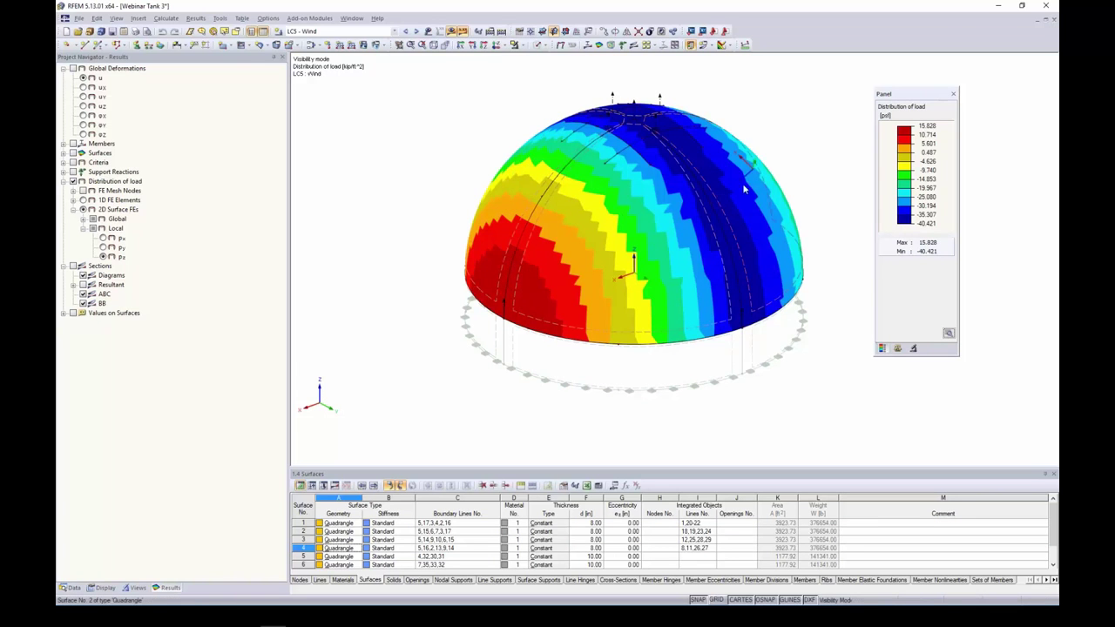
middle_click_drag(828, 240, 794, 317, "ctrl")
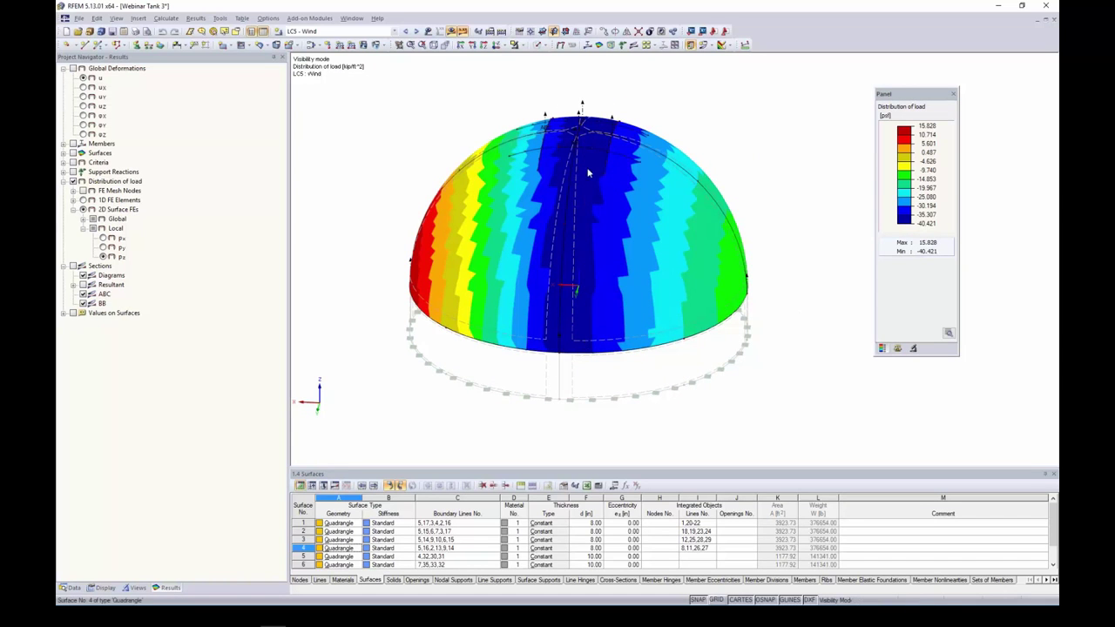
middle_click_drag(441, 393, 649, 398, "ctrl")
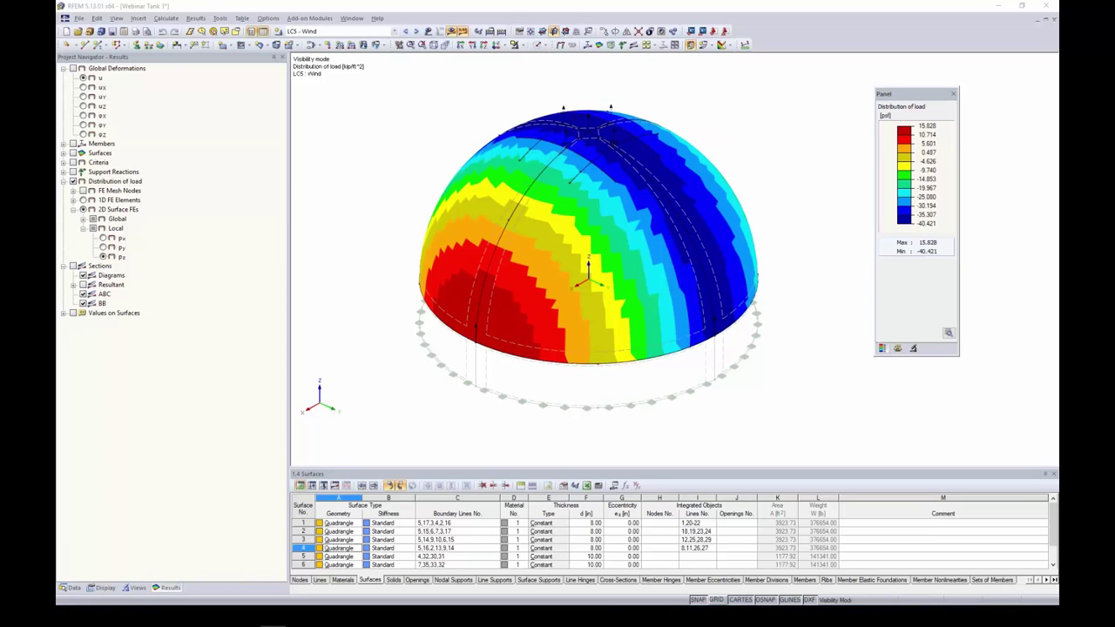
Step: Display the result diagrams of sections ABC and BB and examine the pressures along the wind direction in side view
left_click(711, 45)
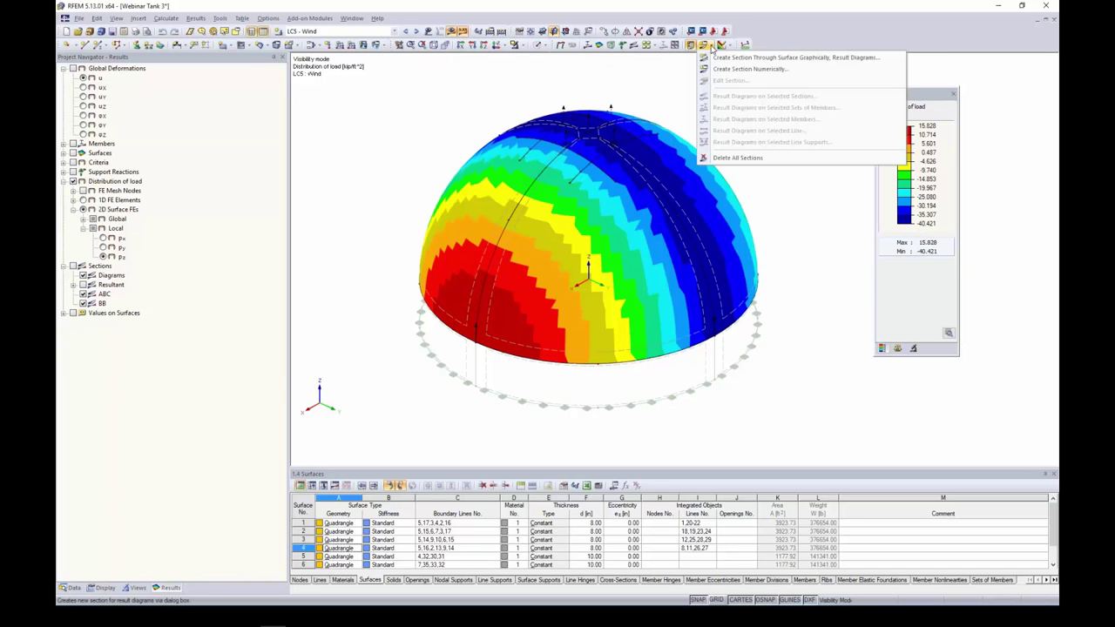
left_click(712, 47)
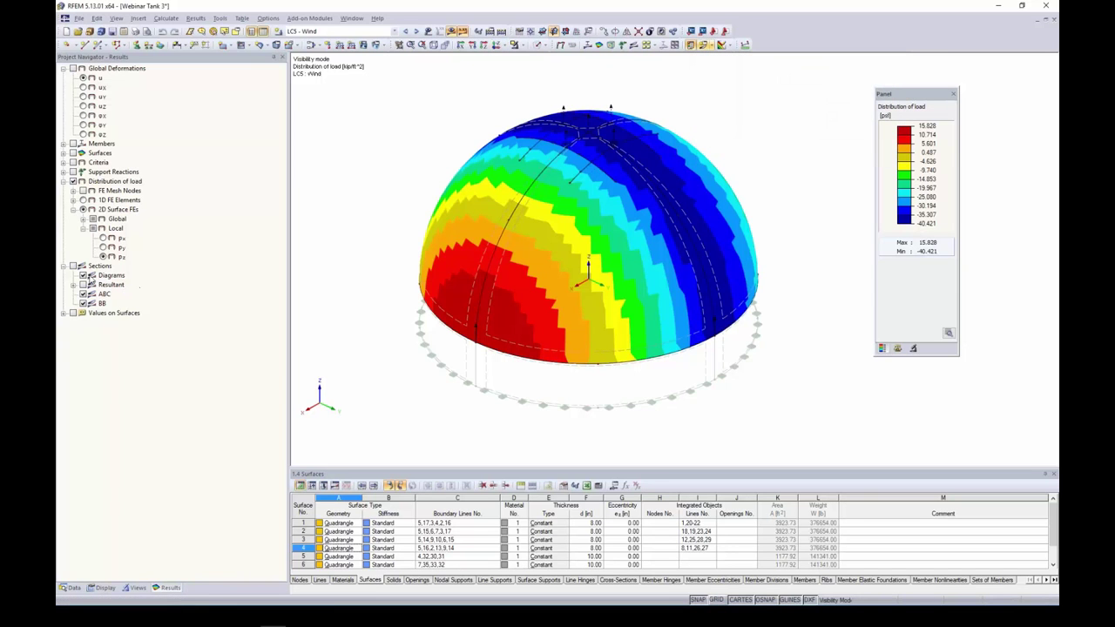
left_click(73, 267)
middle_click_drag(784, 433, 676, 377, "ctrl")
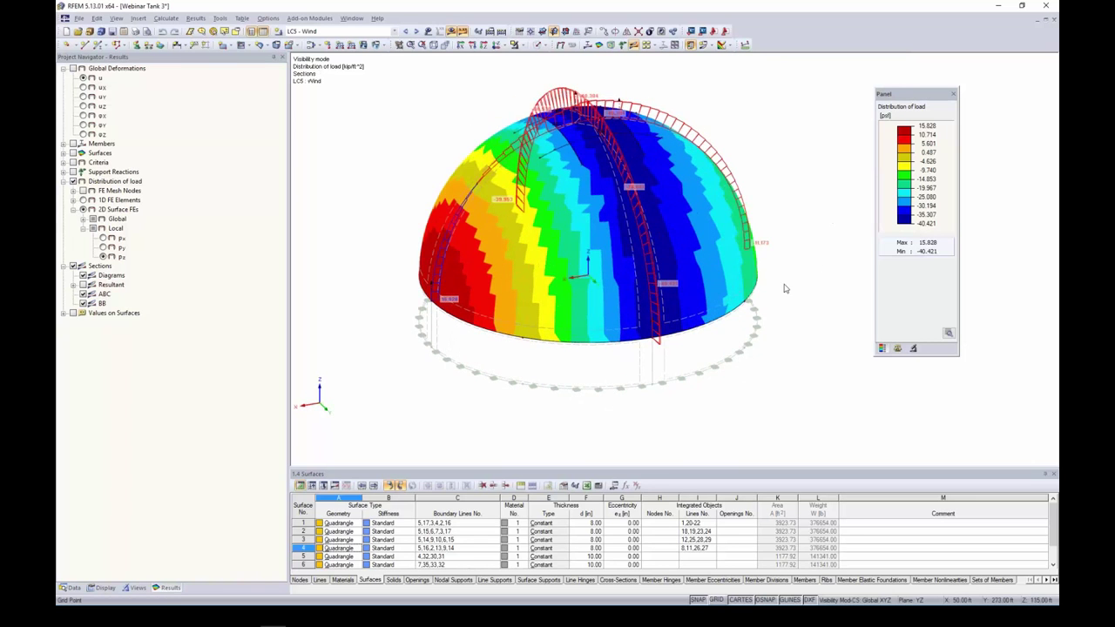
middle_click_drag(790, 289, 720, 257, "ctrl")
scroll(523, 218, "up", 2)
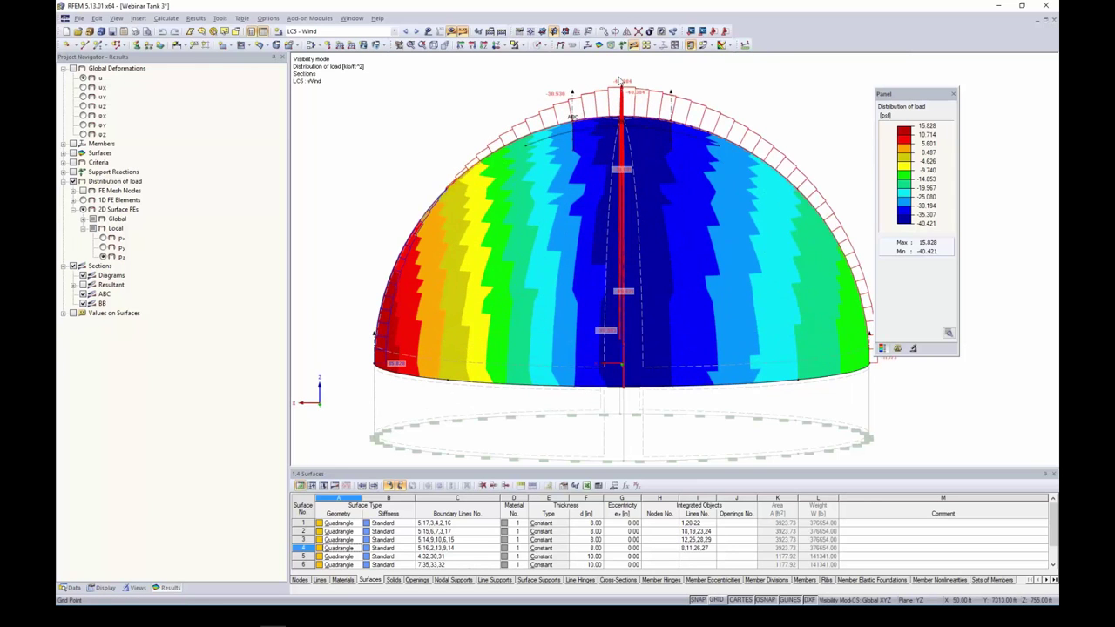
middle_click_drag(646, 96, 576, 68)
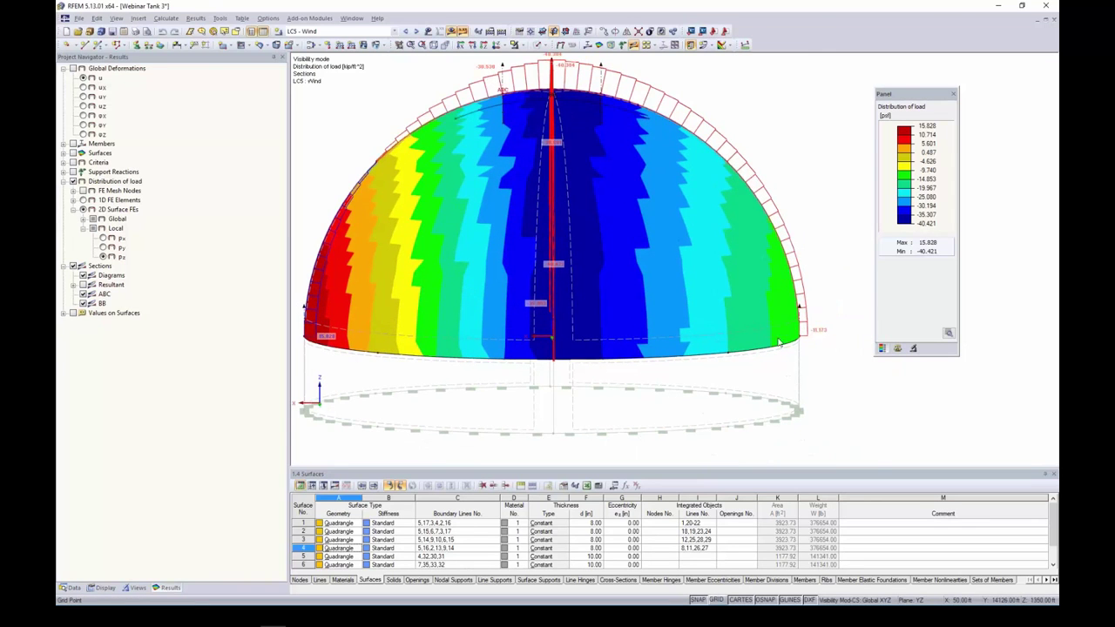
Step: Examine the section diagrams from the windward side to check the pressures on the arc perpendicular to the wind
scroll(707, 321, "down", 3)
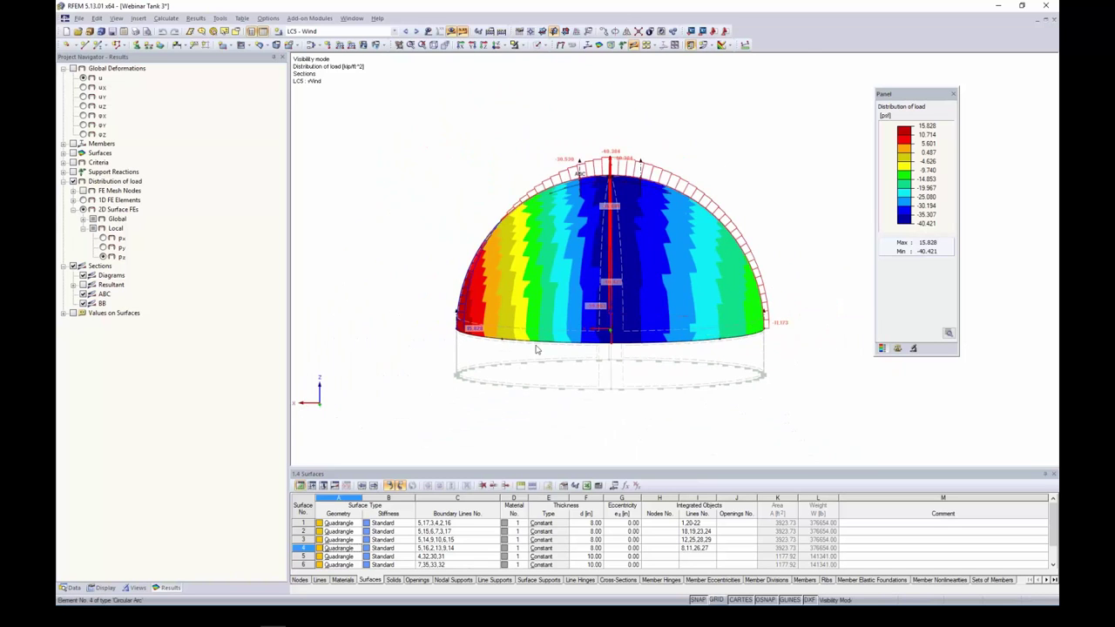
middle_click_drag(564, 368, 903, 366, "ctrl")
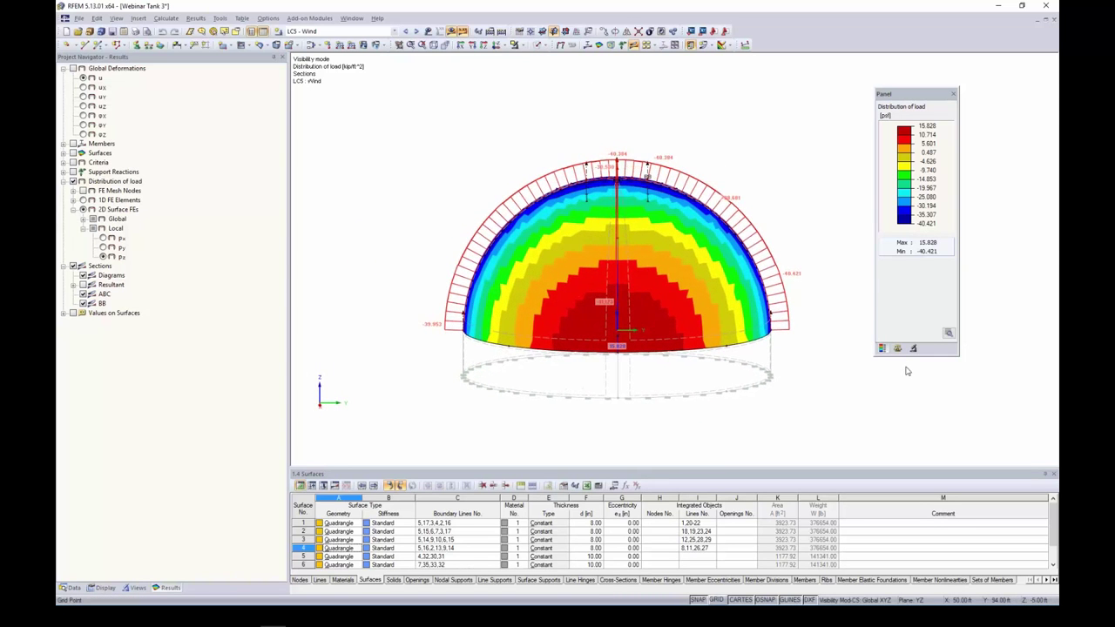
scroll(649, 270, "up", 2)
scroll(649, 270, "up", 1)
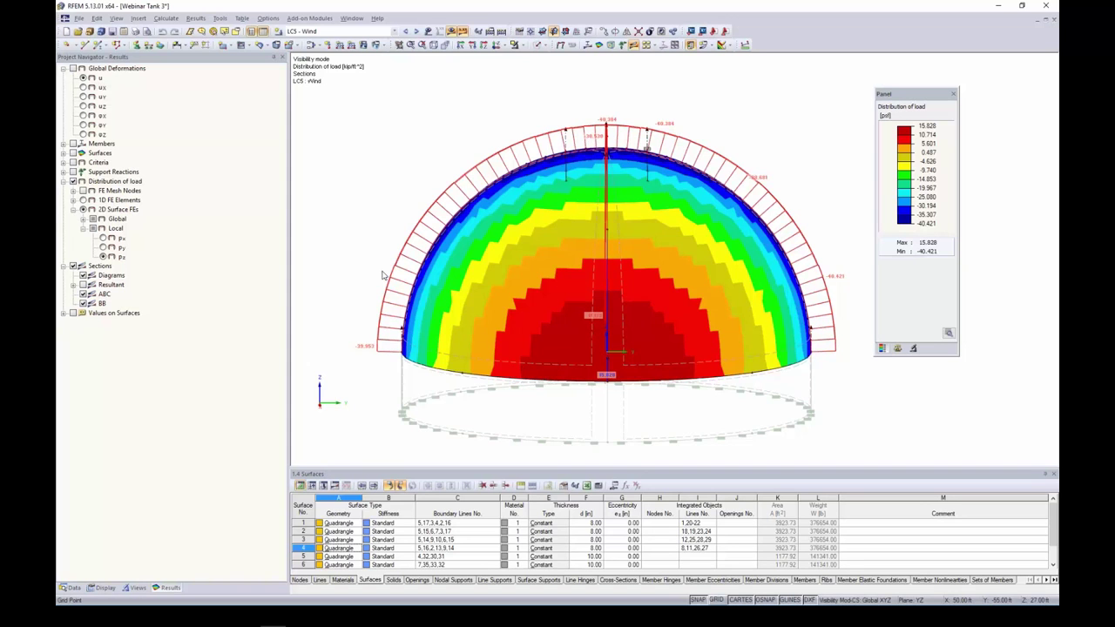
scroll(383, 275, "down", 2)
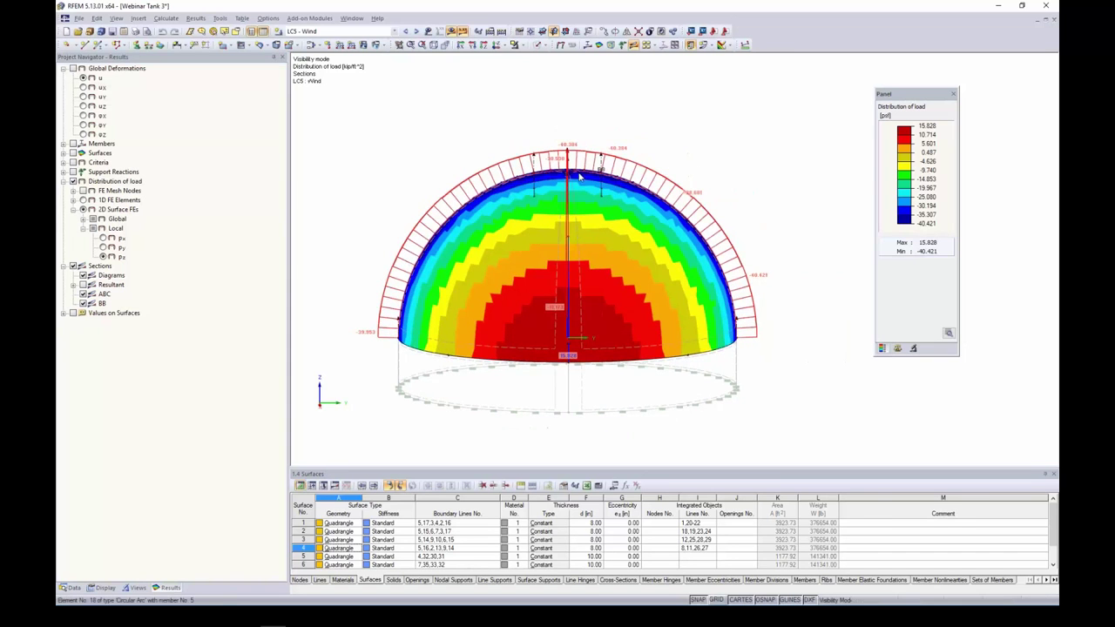
middle_click_drag(640, 298, 576, 308, "ctrl")
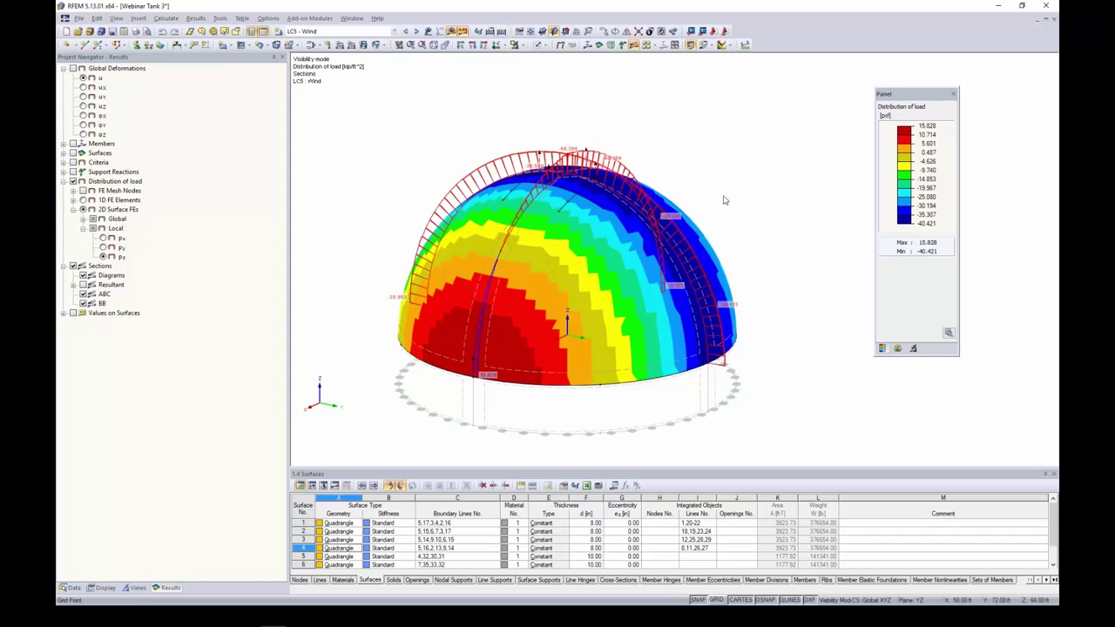
middle_click_drag(723, 199, 701, 201, "ctrl")
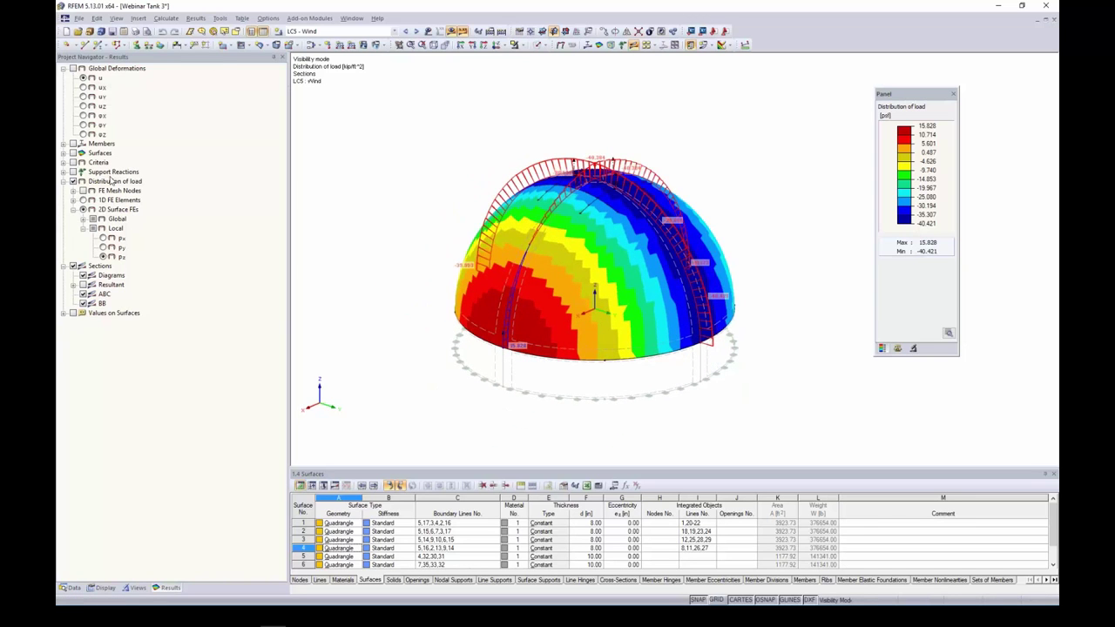
Step: Replace the distribution of load with the global deformations u and cancel the visibility mode to show the full model
left_click(74, 182)
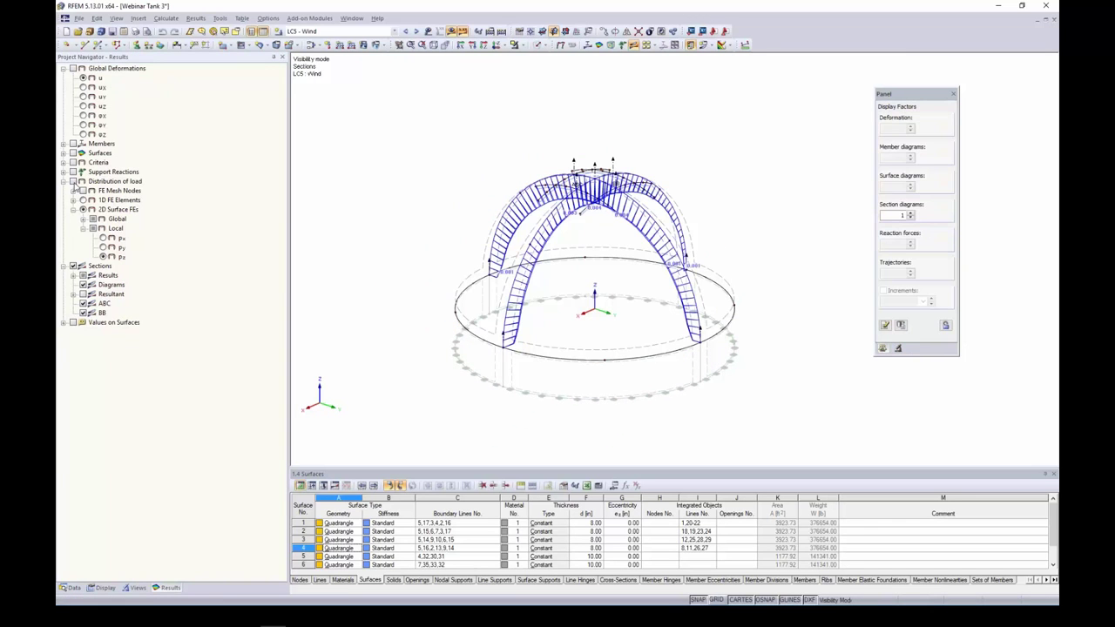
left_click(74, 69)
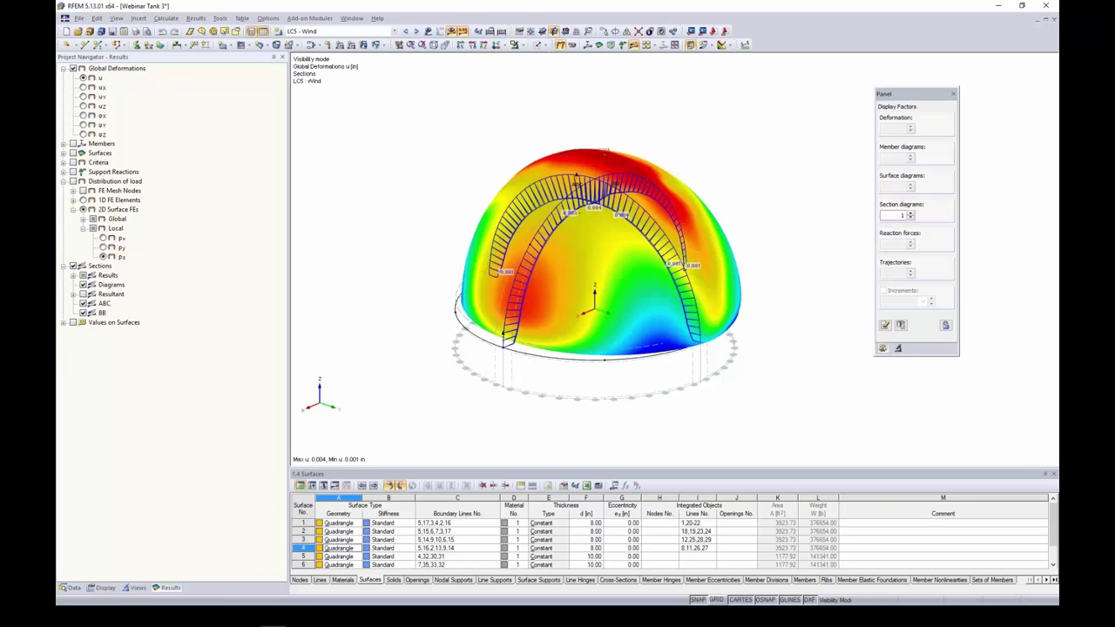
left_click(520, 45)
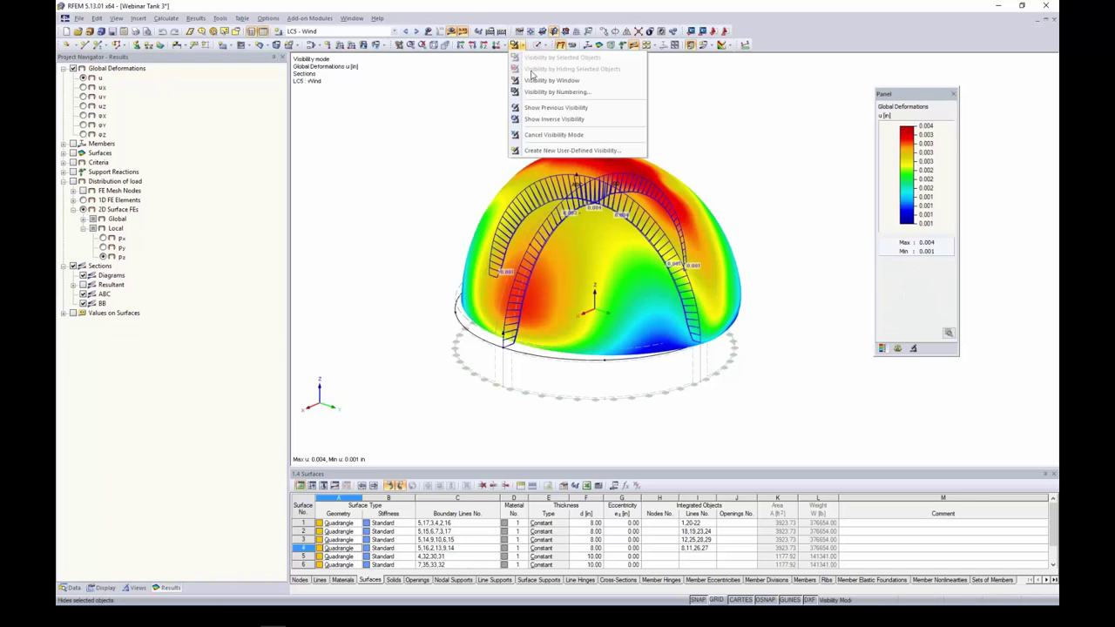
left_click(525, 133)
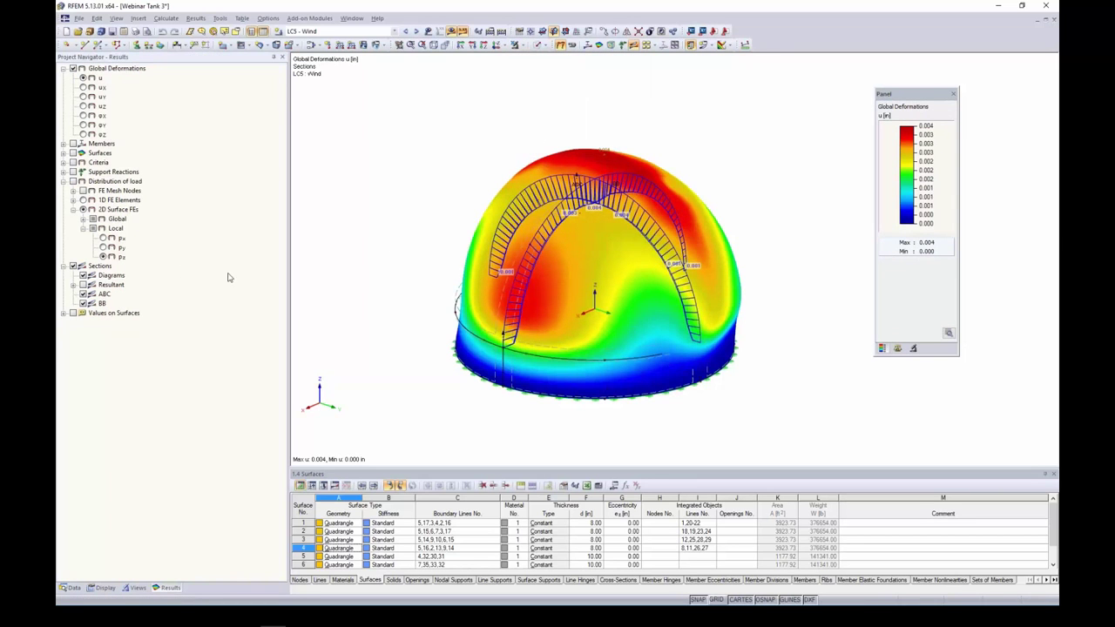
Step: Step through the load combinations to CO4 and display the members' My internal forces instead of the global deformations
left_click(416, 32)
left_click(415, 31)
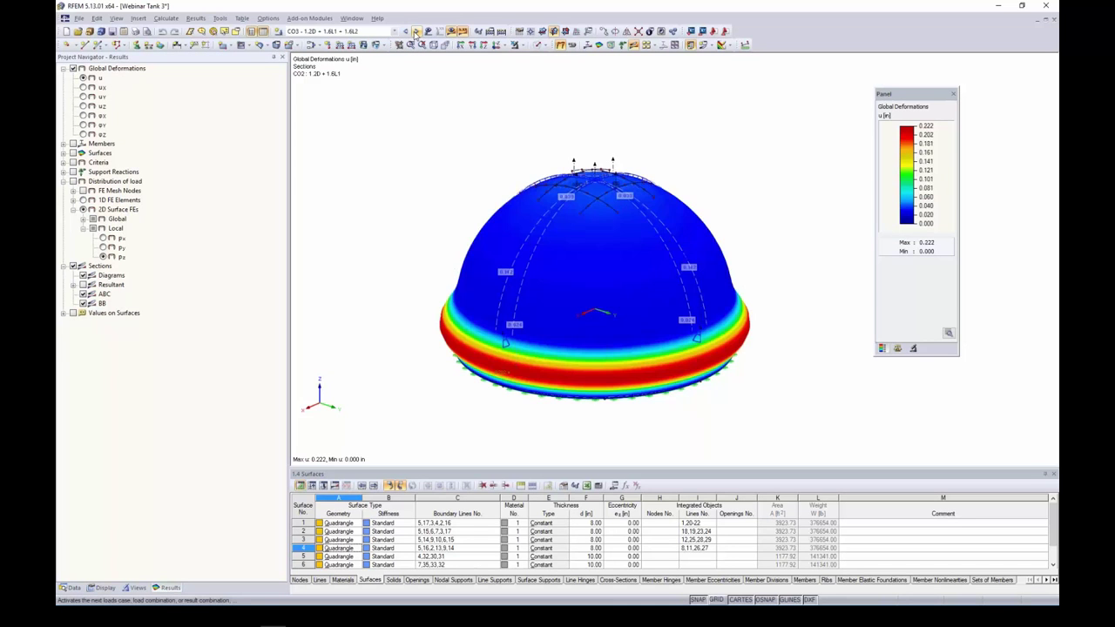
left_click(415, 31)
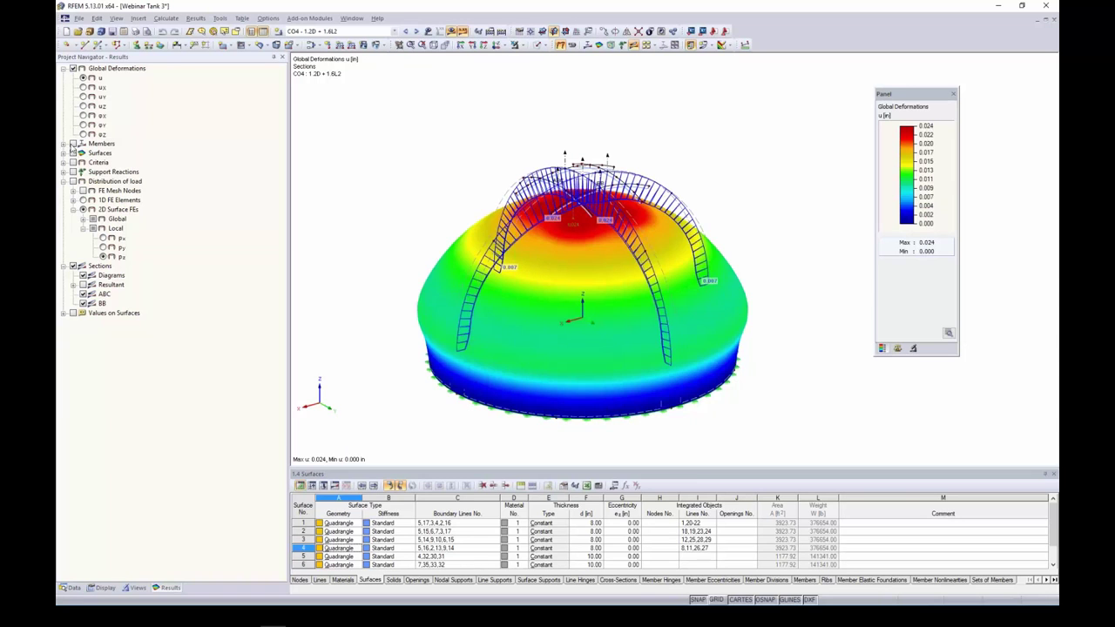
left_click(74, 145)
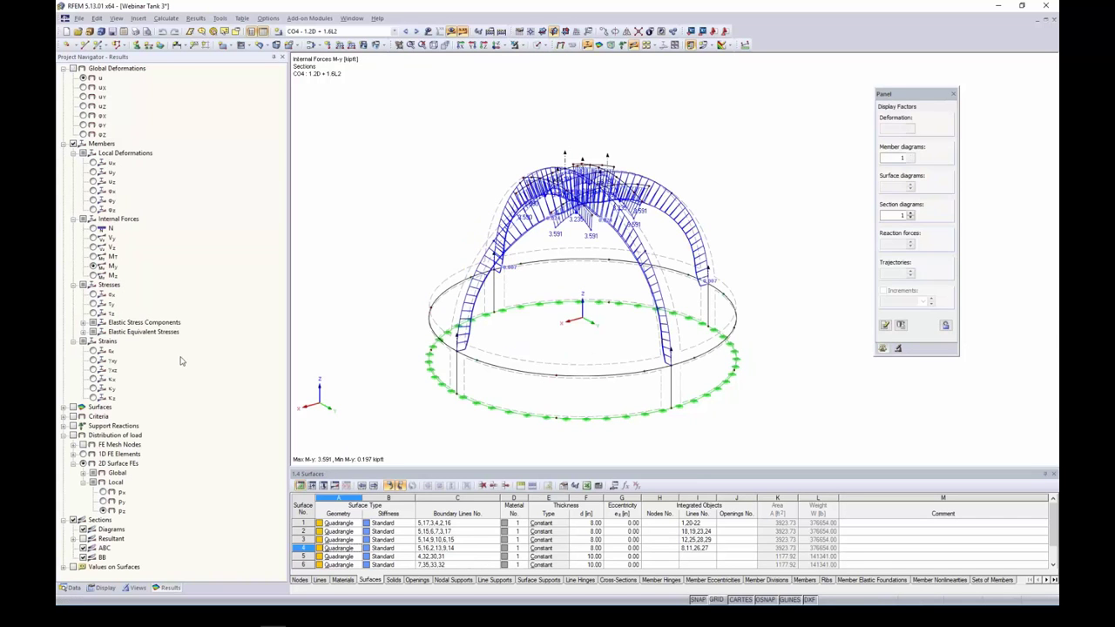
Step: Hide the section diagrams and compare the members' internal forces N, Vy and My for CO4
left_click(74, 521)
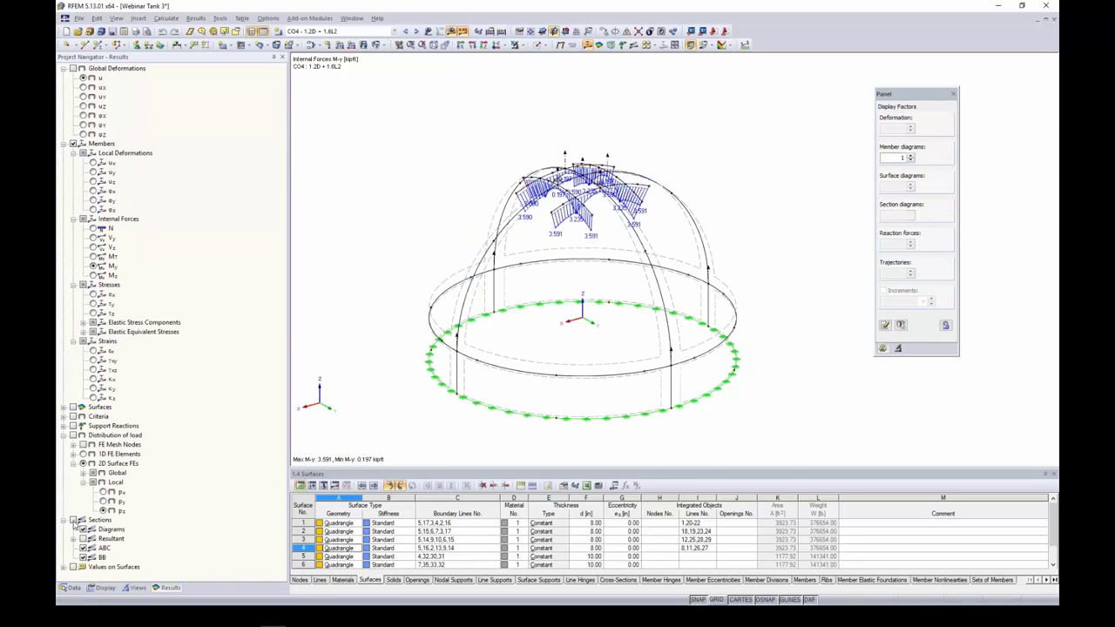
scroll(549, 315, "up", 5)
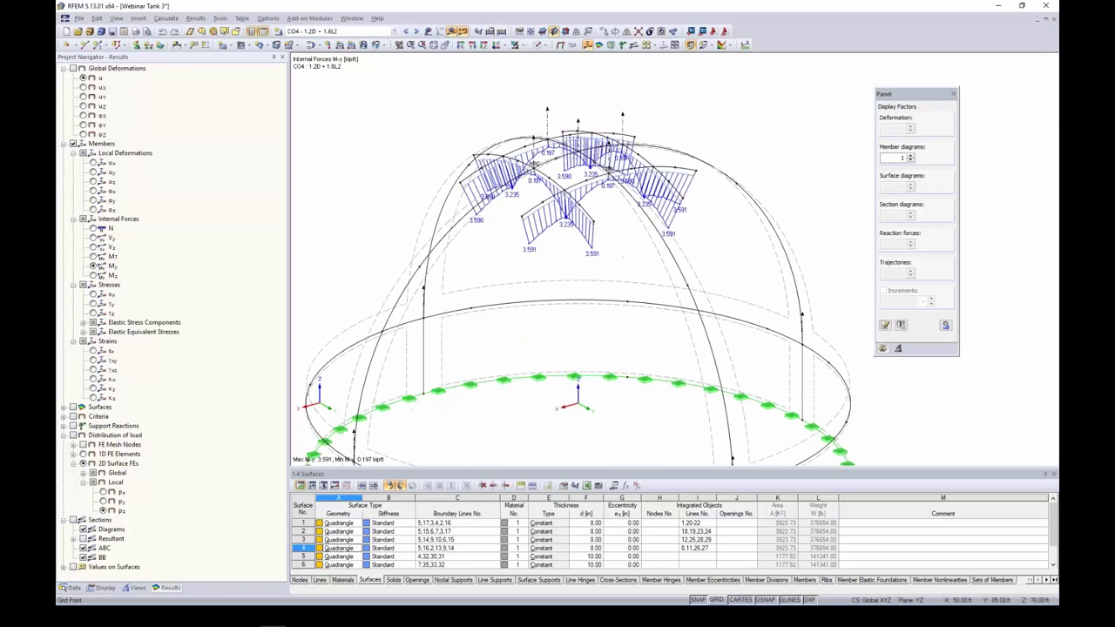
left_click(94, 229)
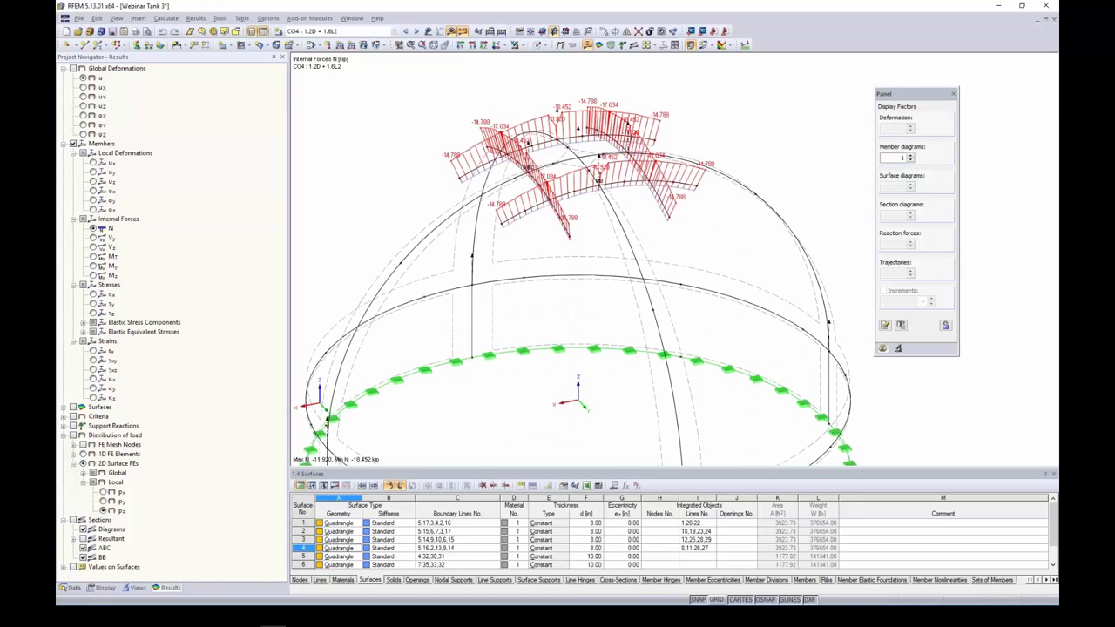
left_click(95, 238)
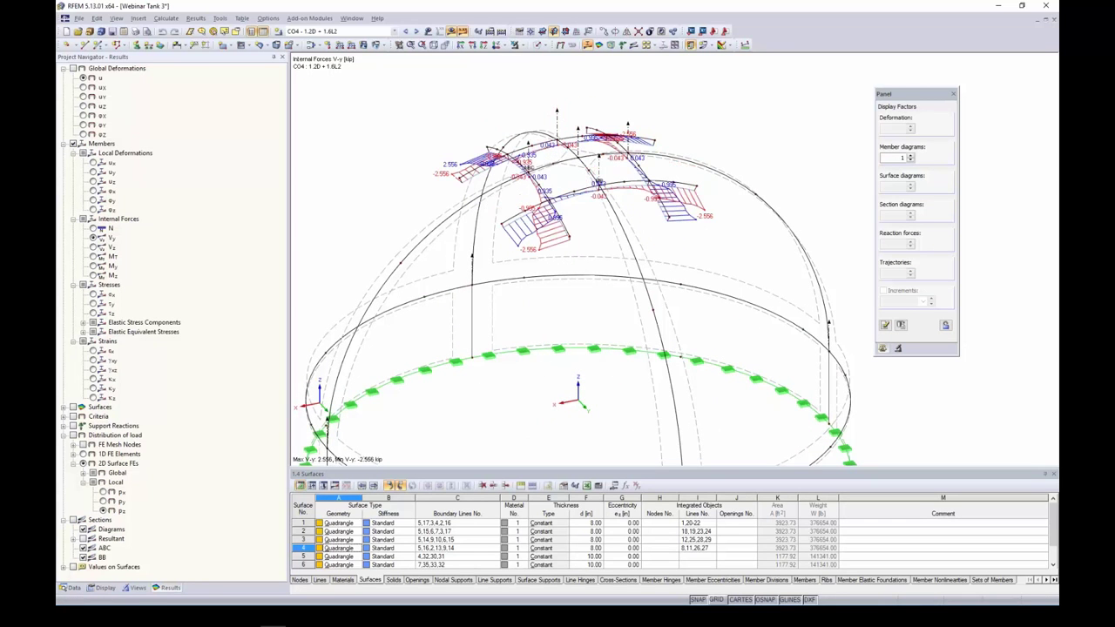
left_click(94, 266)
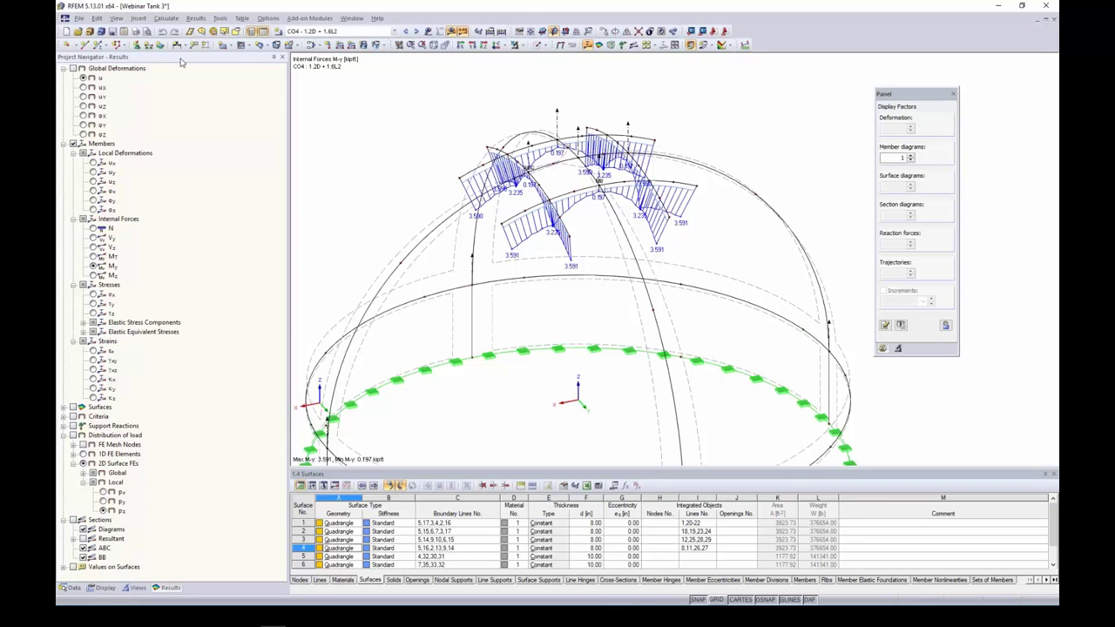
Step: Collapse the member results, turn on the surface results and compare the basic internal forces mx and my on the dome
left_click(64, 145)
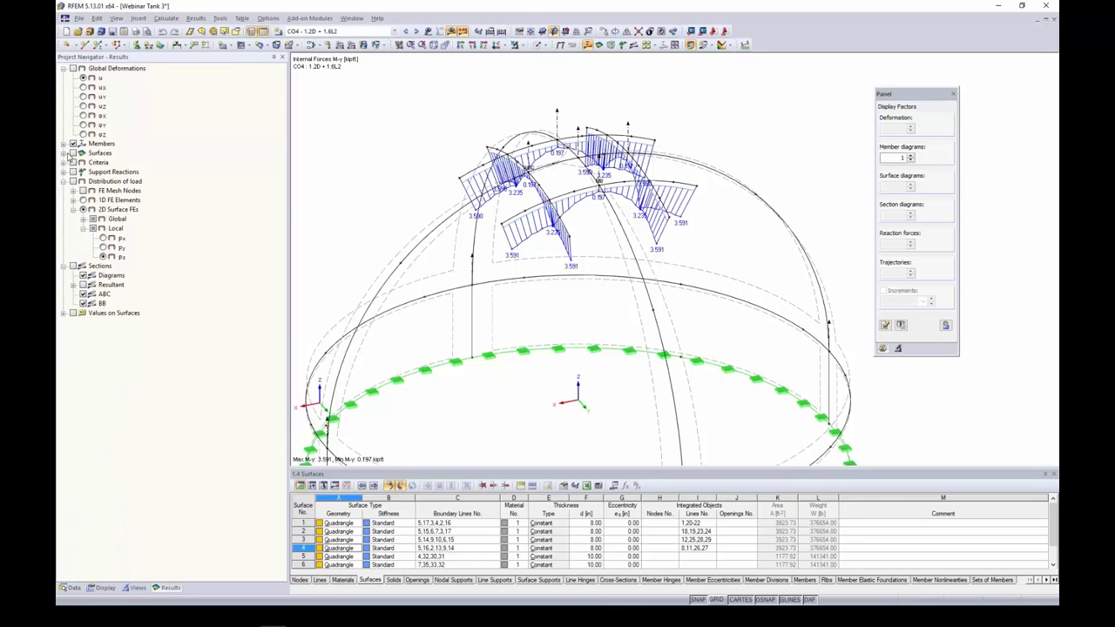
left_click(73, 153)
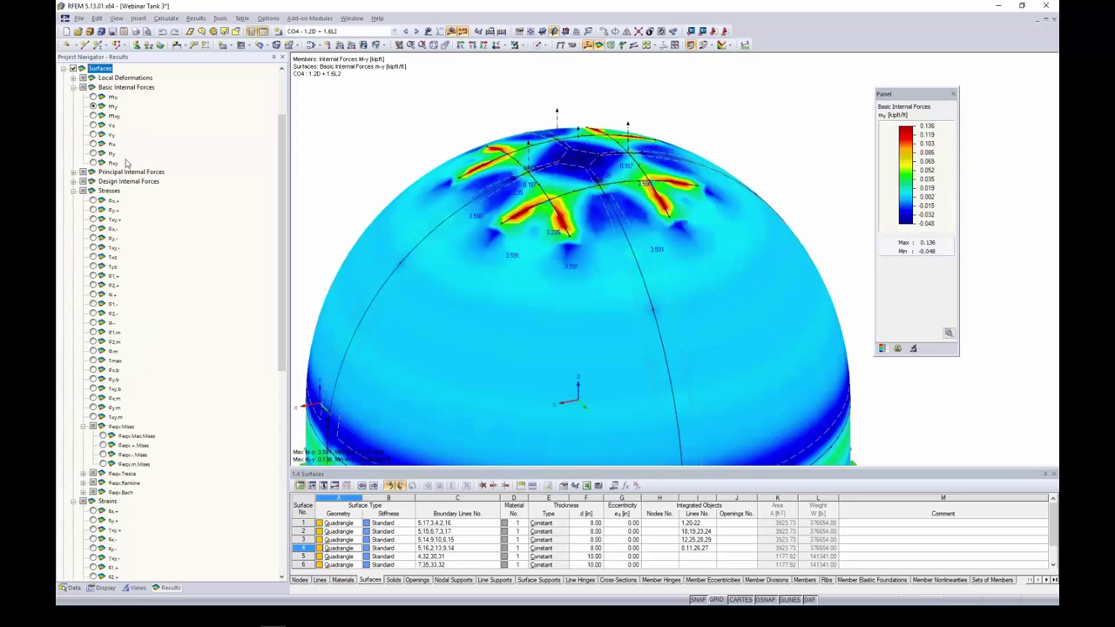
scroll(153, 244, "up", 2)
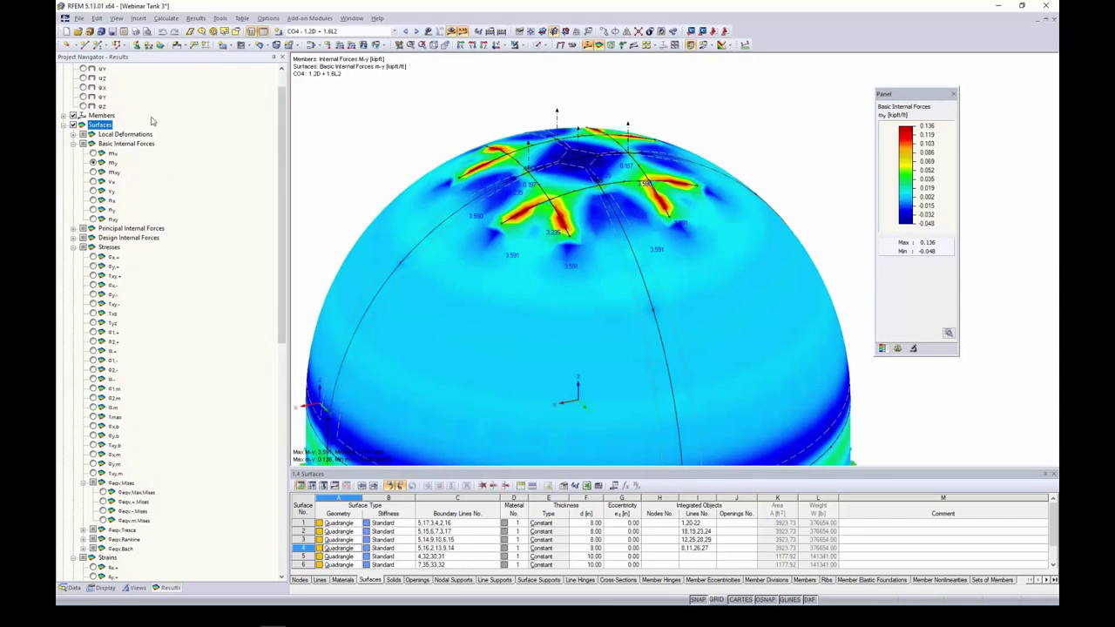
left_click(93, 153)
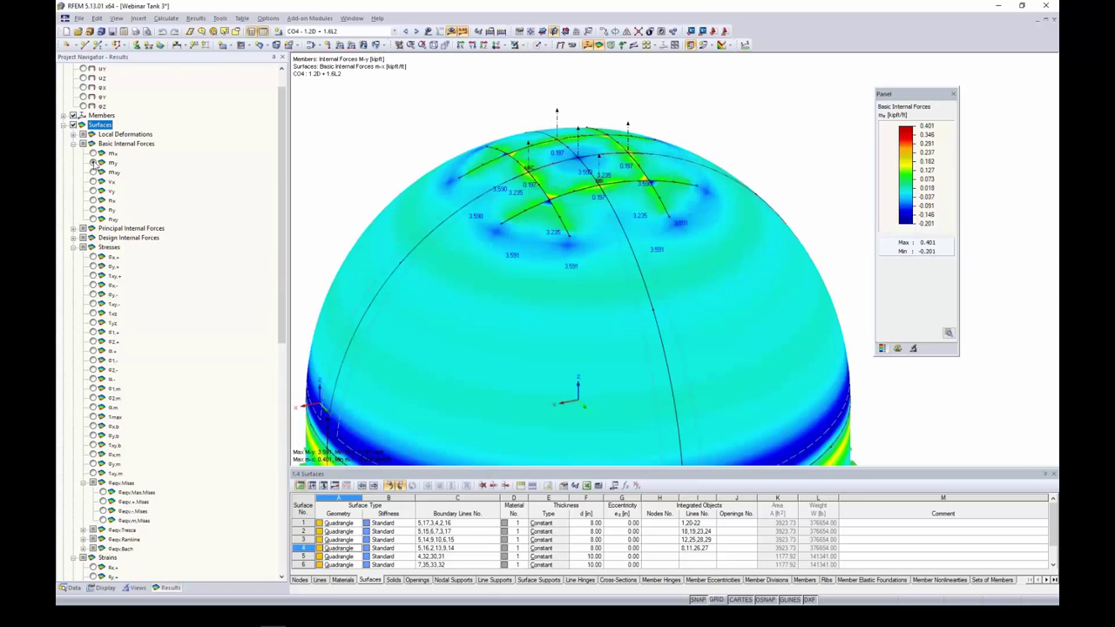
scroll(150, 264, "down", 8)
scroll(145, 325, "down", 7)
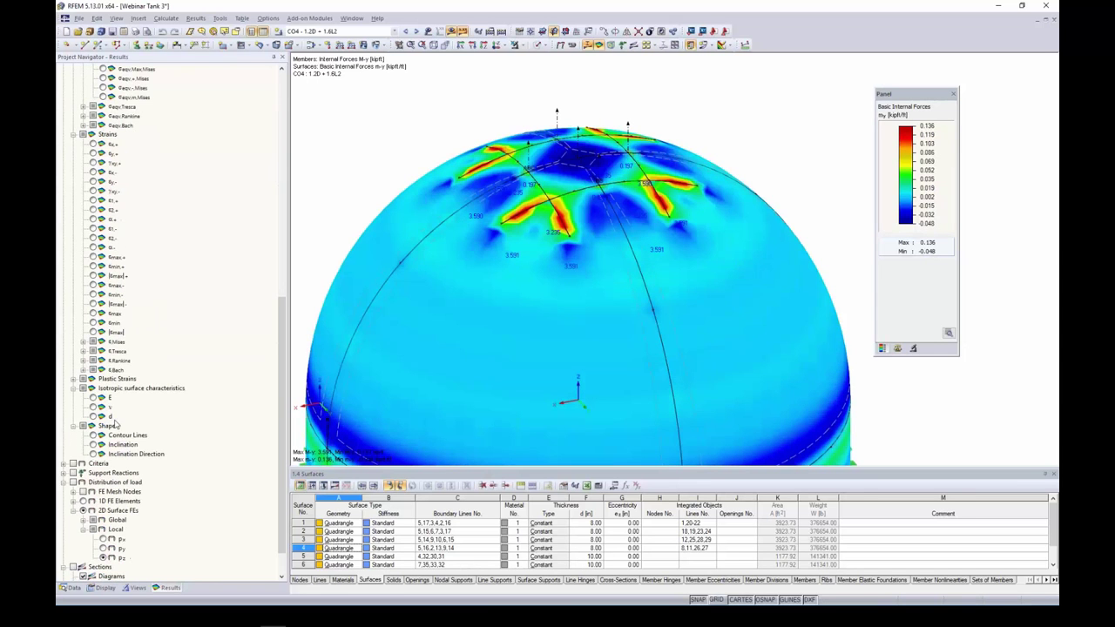
Step: Show the section diagrams again and examine the surfaces' basic internal force mxy over the entire dome
left_click(74, 568)
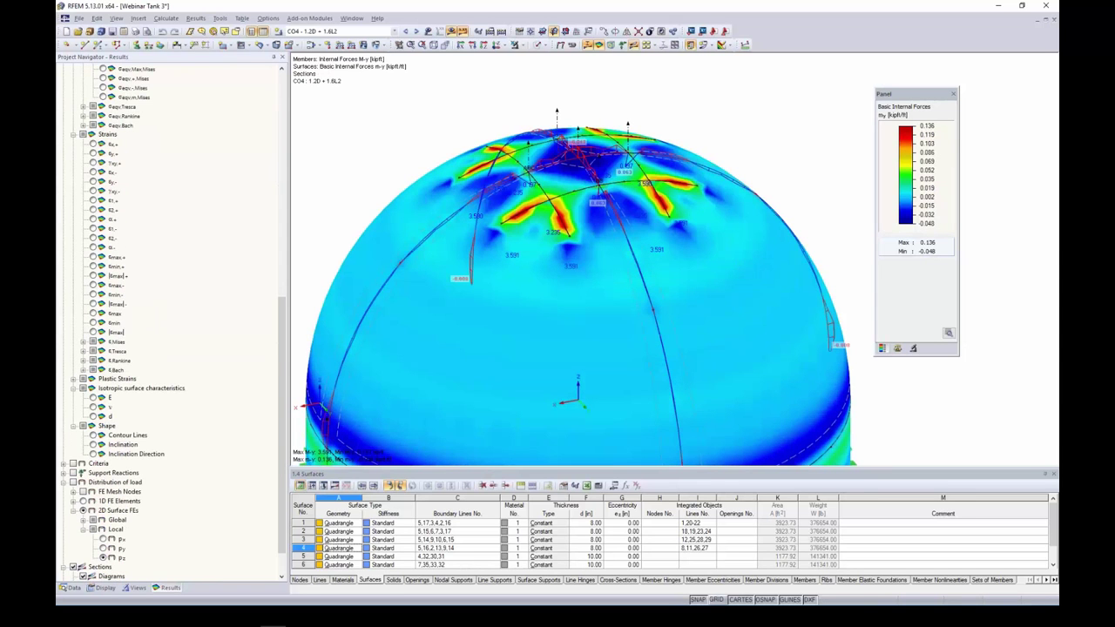
scroll(165, 192, "up", 16)
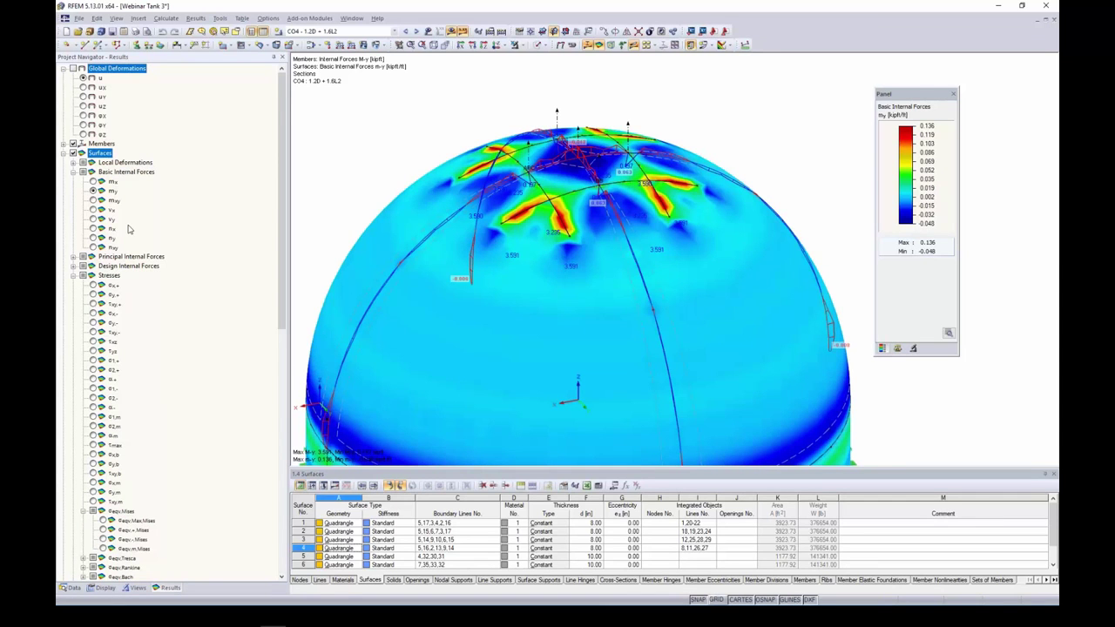
left_click(93, 200)
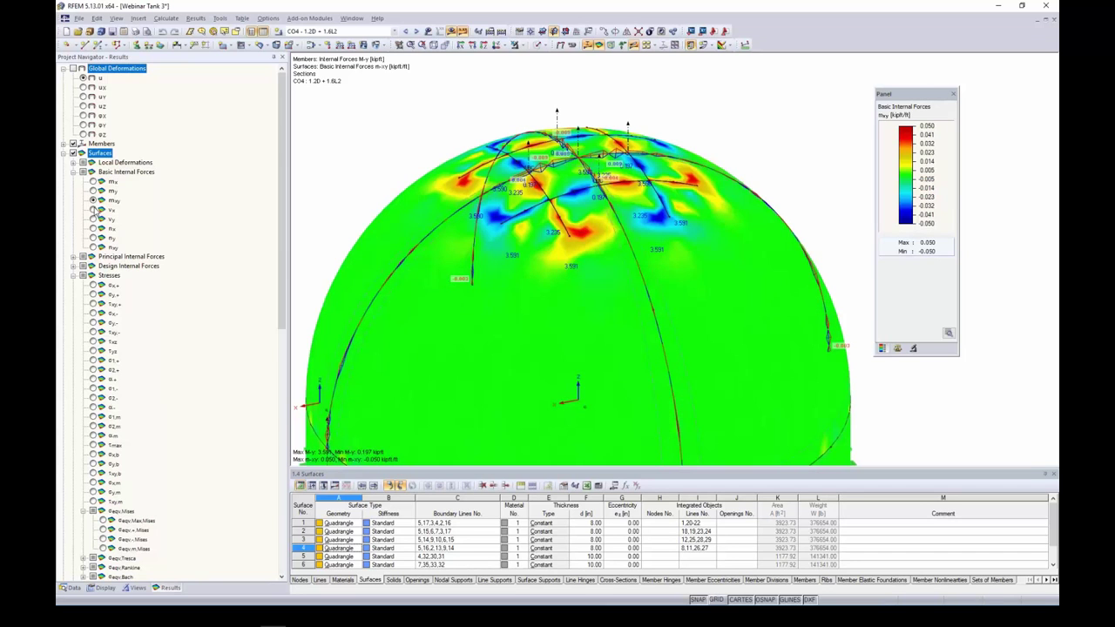
scroll(130, 307, "down", 6)
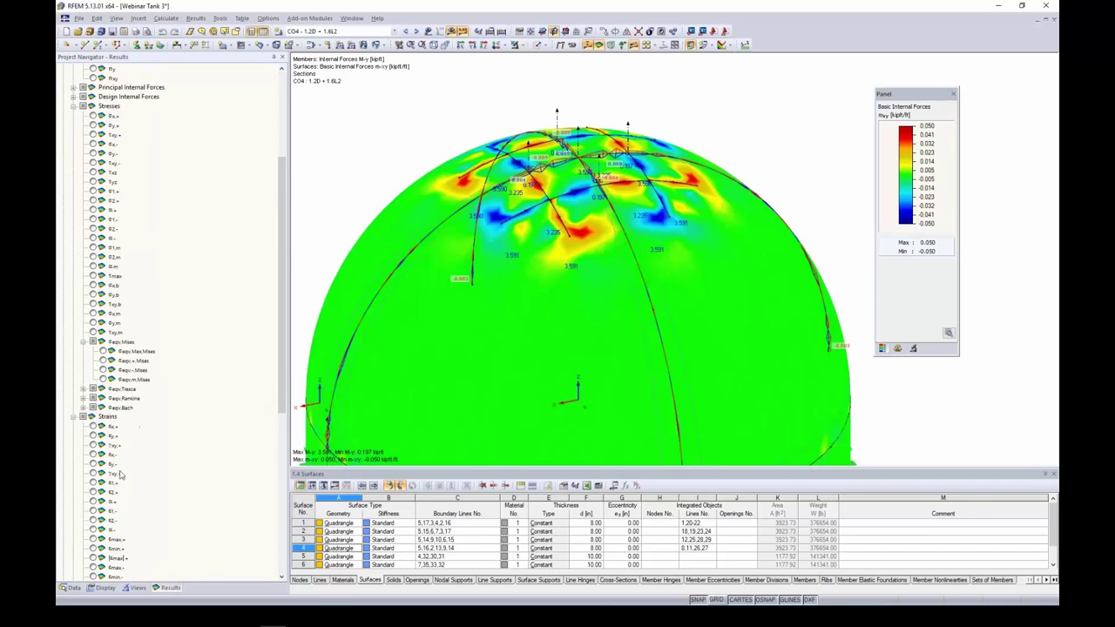
scroll(123, 476, "down", 1)
scroll(148, 500, "down", 1)
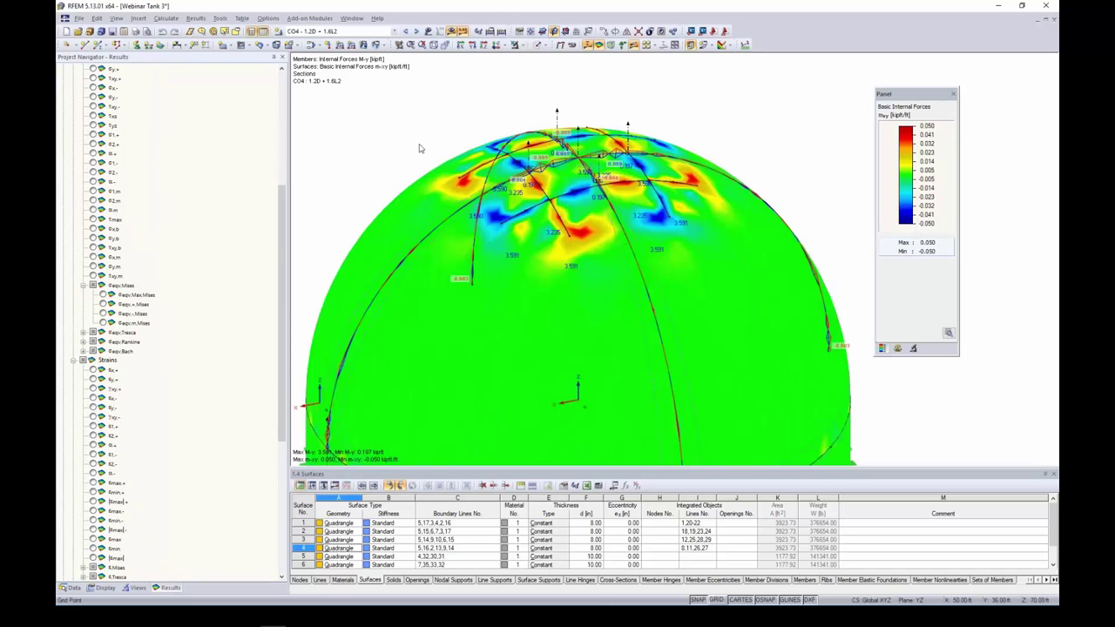
scroll(419, 148, "down", 3)
middle_click_drag(379, 159, 404, 144)
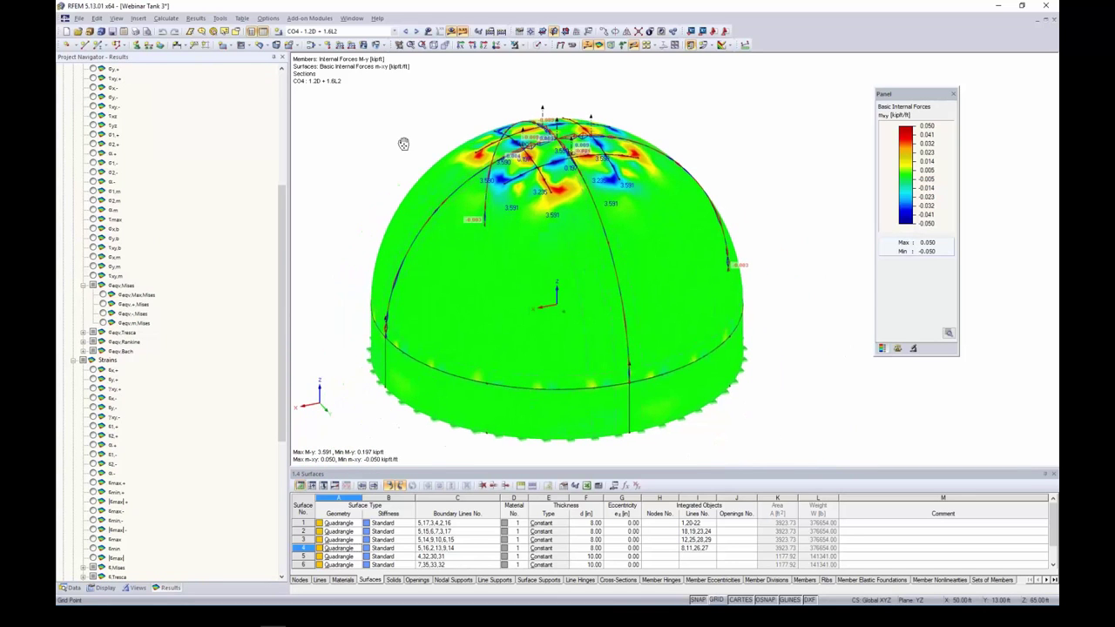
scroll(207, 262, "up", 7)
left_click(64, 125)
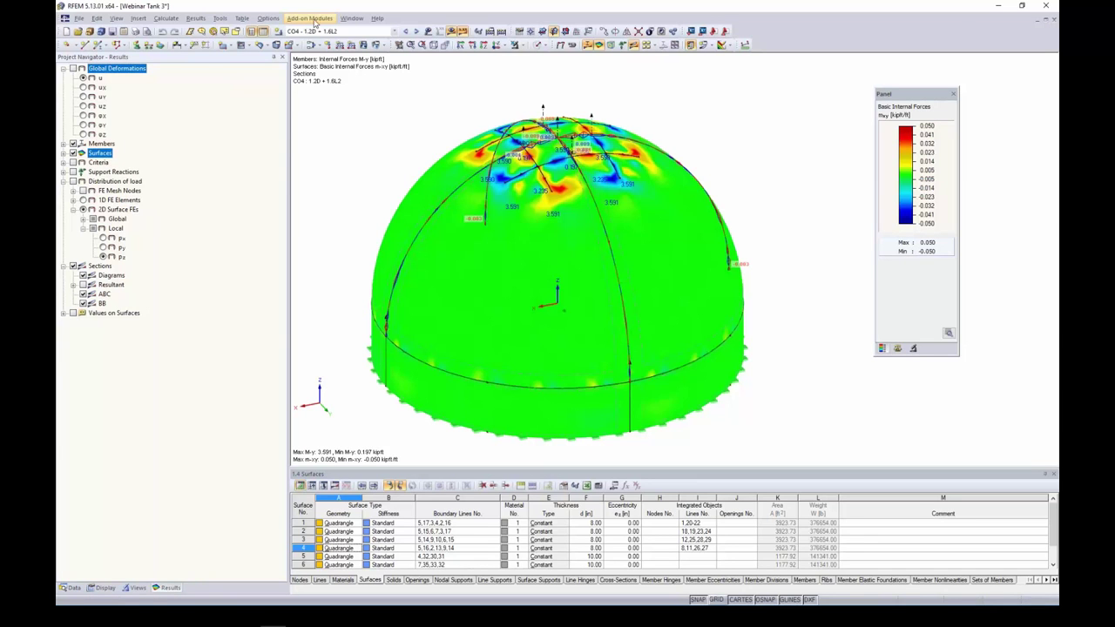
Step: Switch to the open Webinar Dome-1 model and hide its loads
left_click(352, 18)
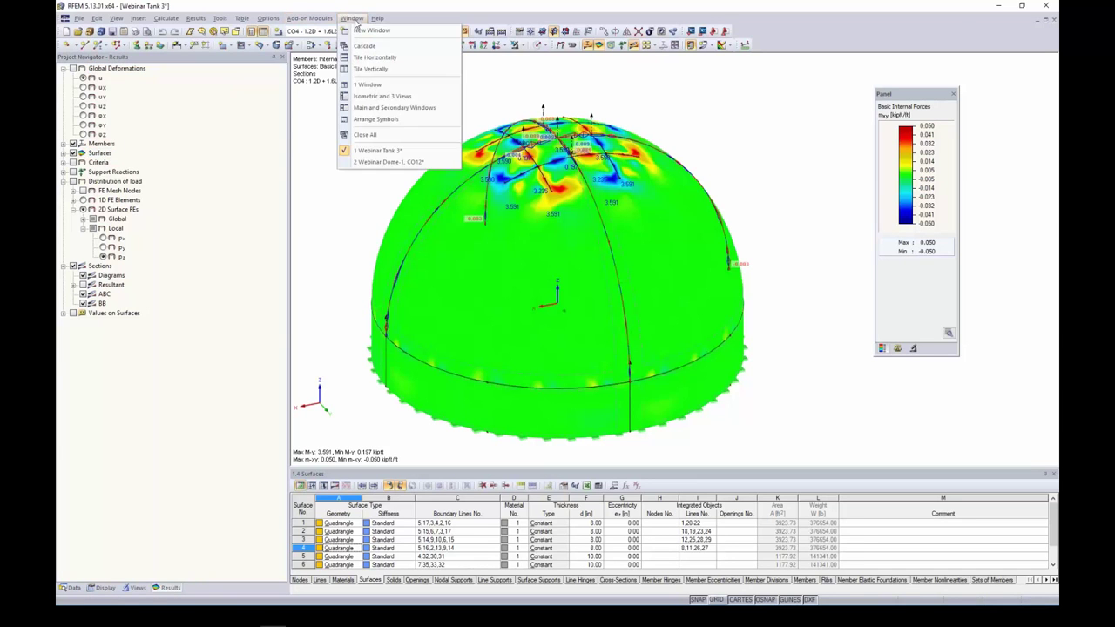
left_click(382, 163)
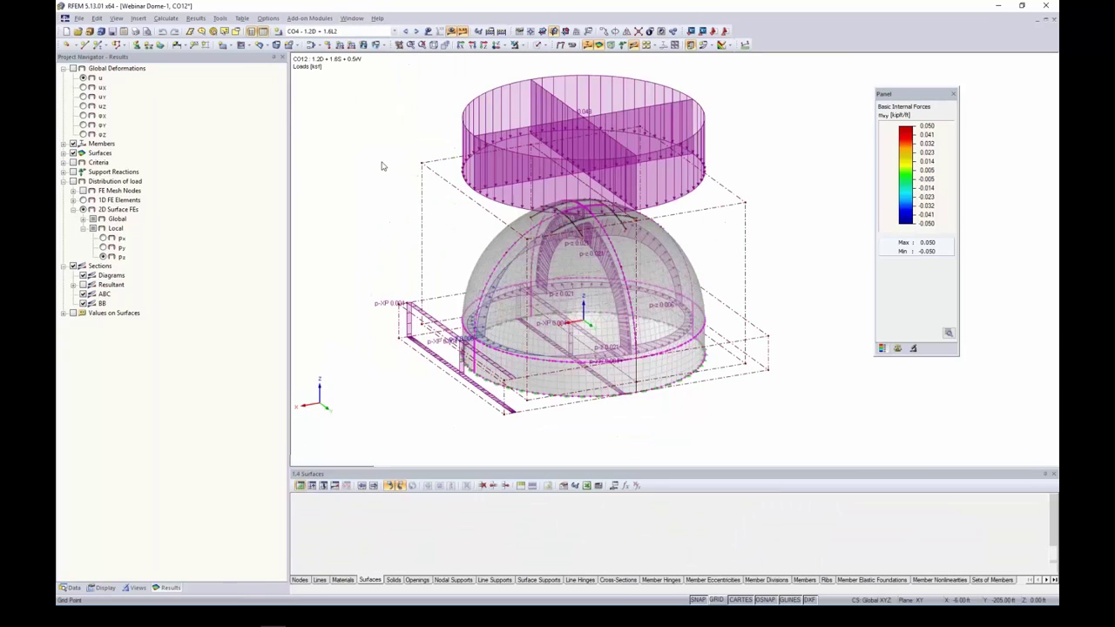
left_click(428, 30)
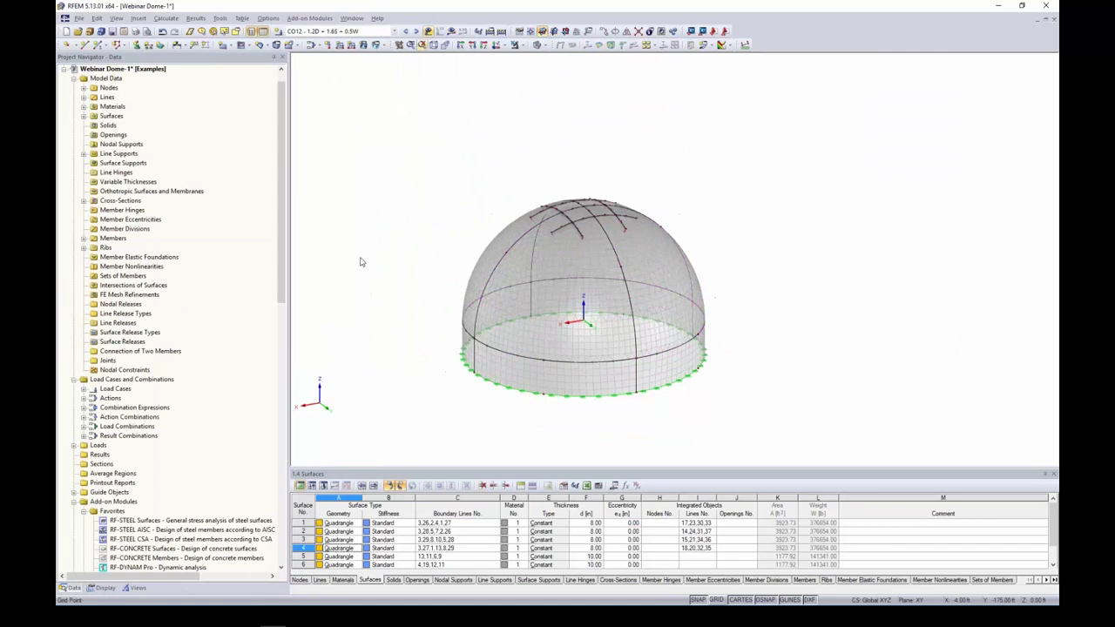
Step: Open the RF-CONCRETE Surfaces add-on module and choose ACI 318-14 as the design standard
scroll(172, 366, "down", 2)
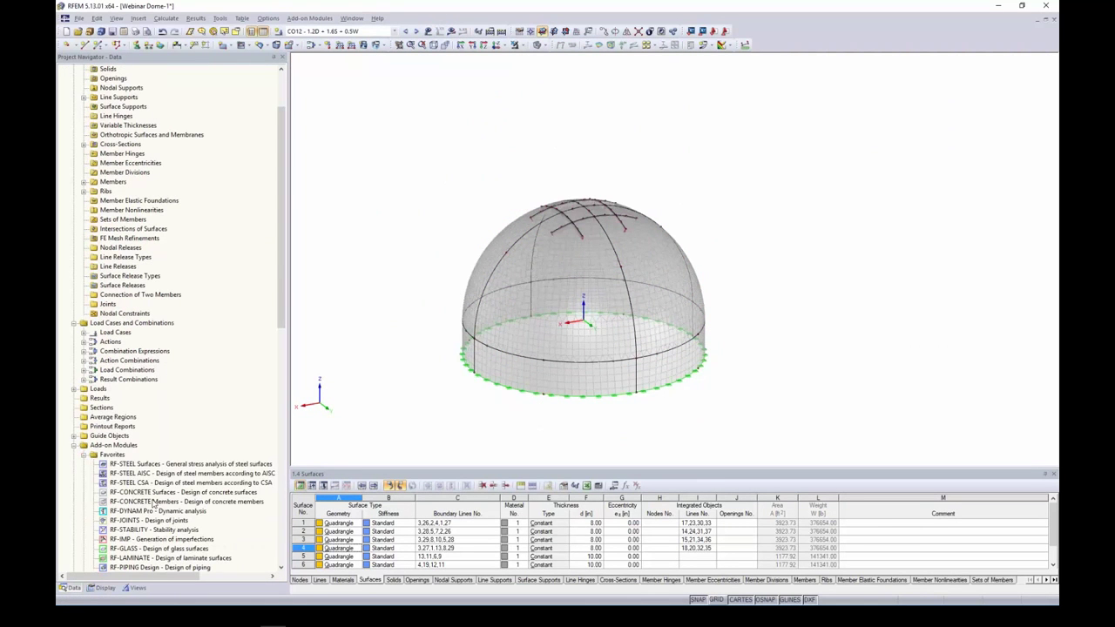
double_click(154, 493)
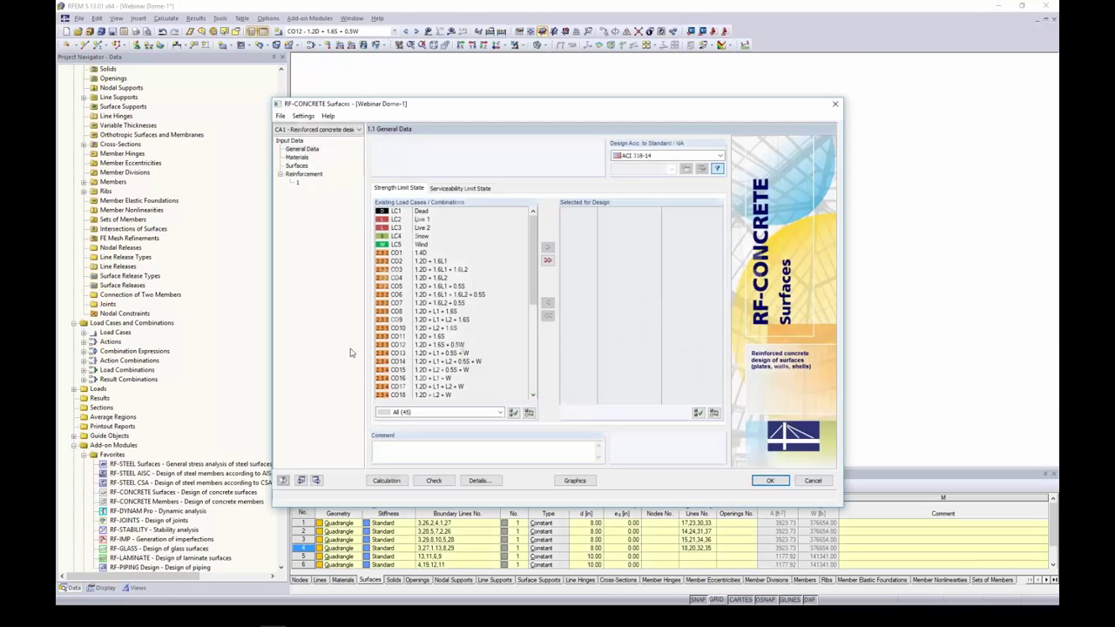
left_click_drag(528, 106, 532, 96)
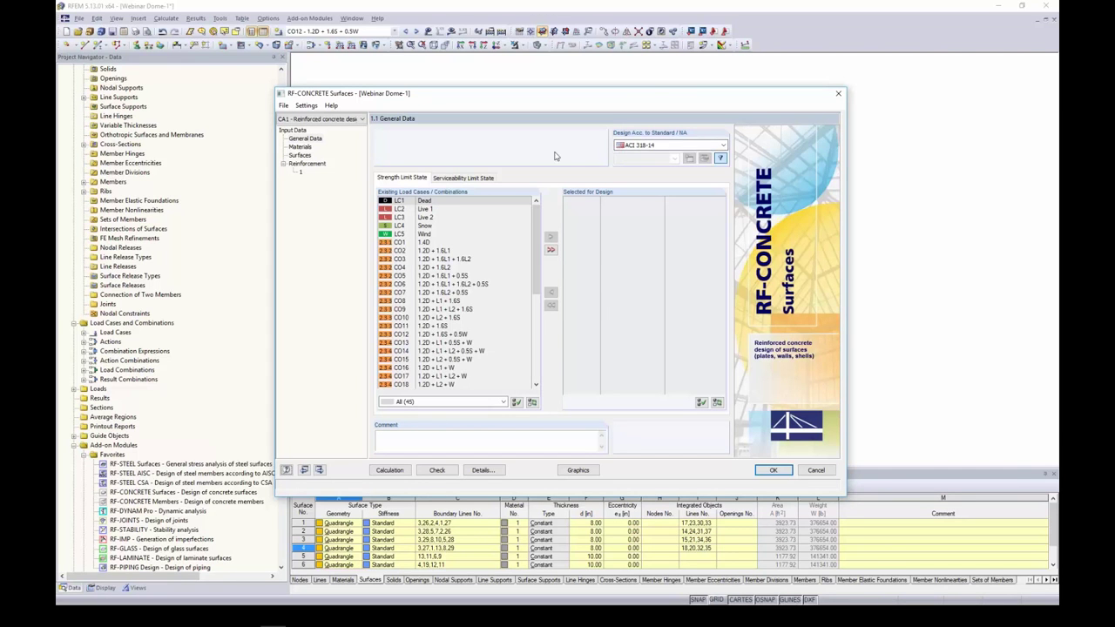
left_click(627, 146)
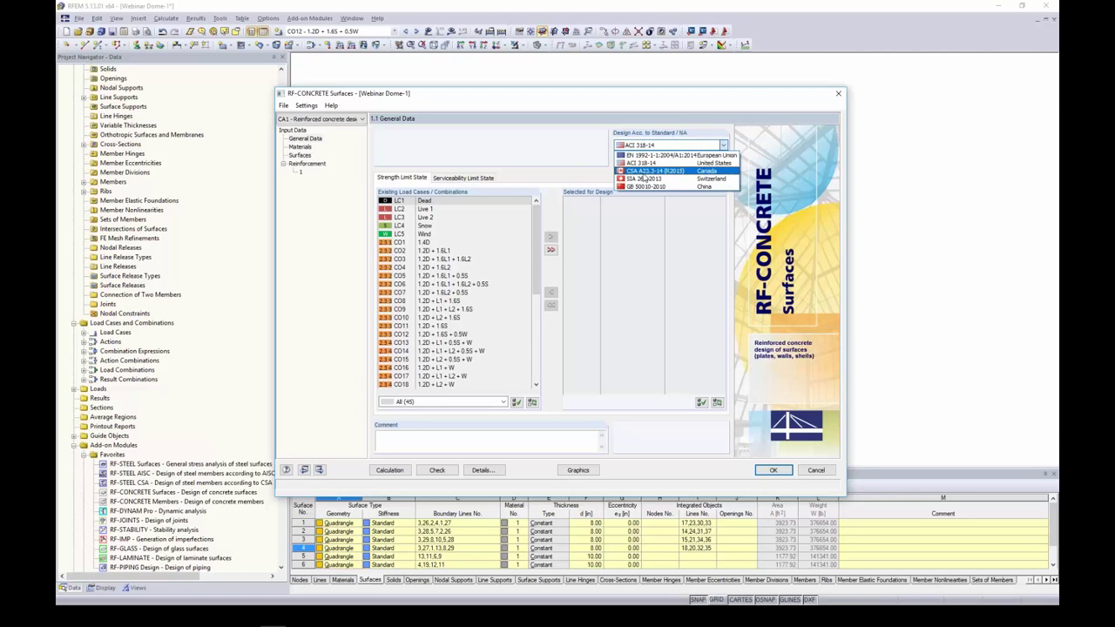
left_click(642, 165)
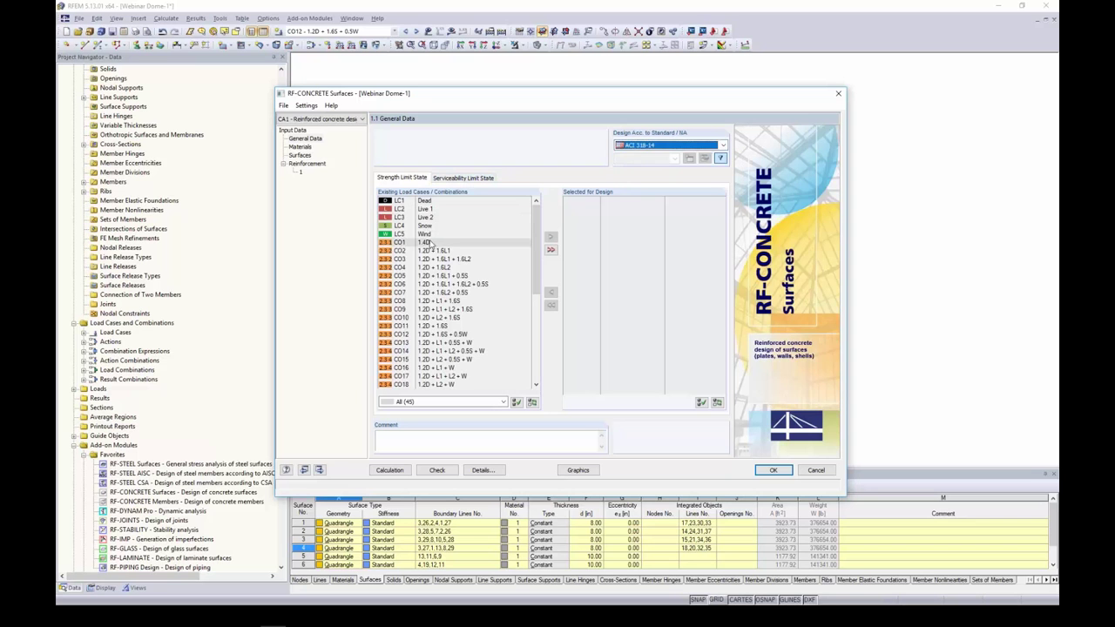
Step: Add load combinations CO1 to CO21 to the strength limit state design
scroll(442, 281, "down", 3)
left_click(435, 334, "shift")
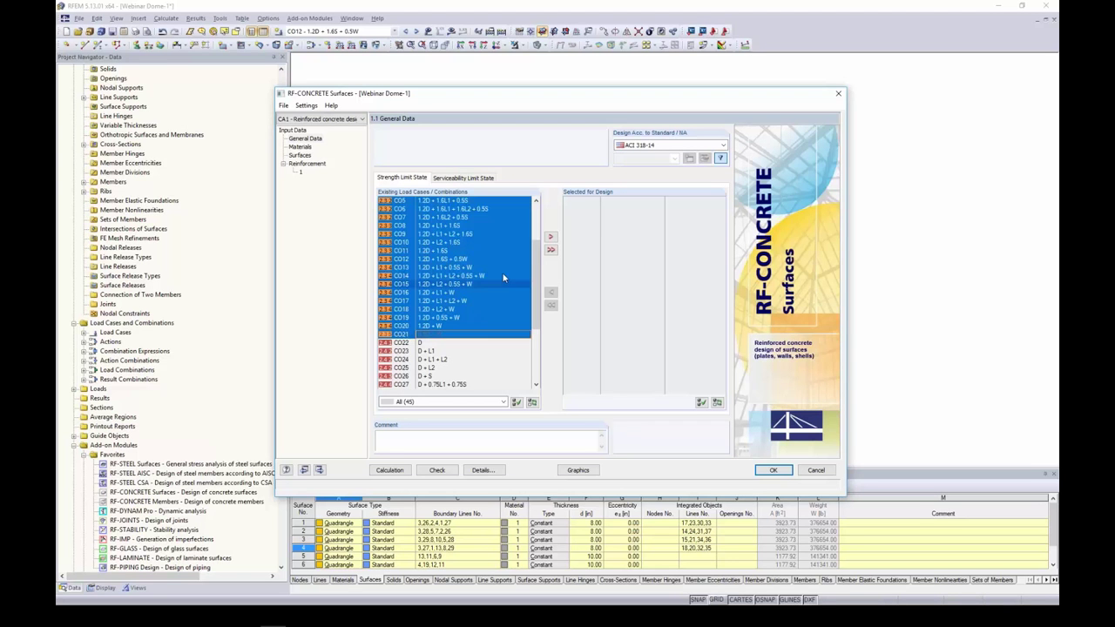
left_click(550, 237)
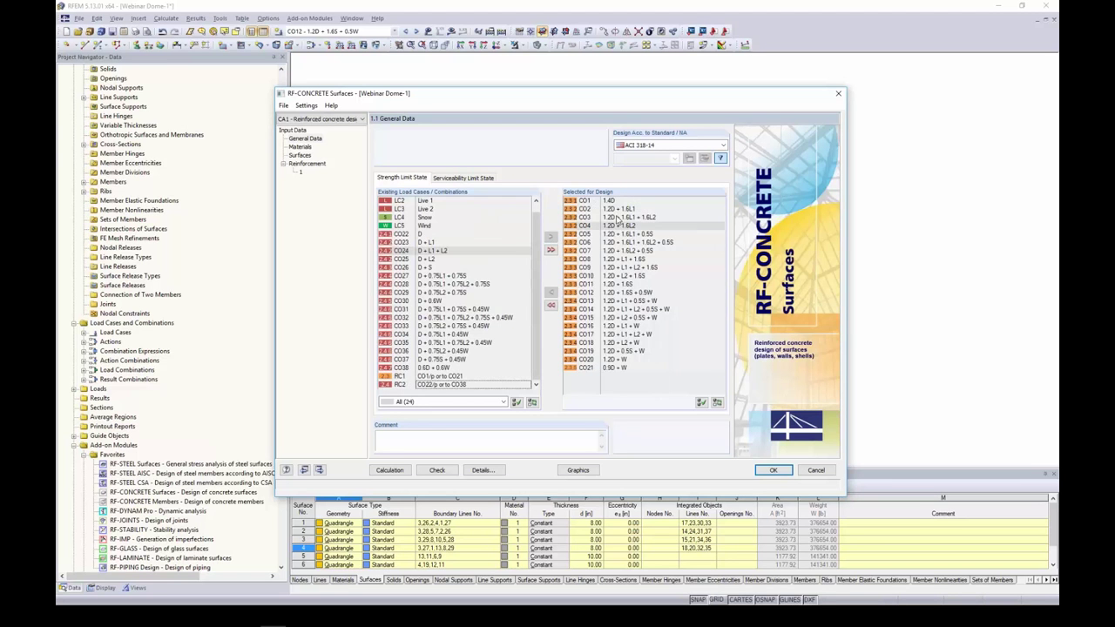
Step: Add load combinations CO22 to CO38 to the serviceability limit state design
left_click(475, 178)
scroll(427, 270, "down", 6)
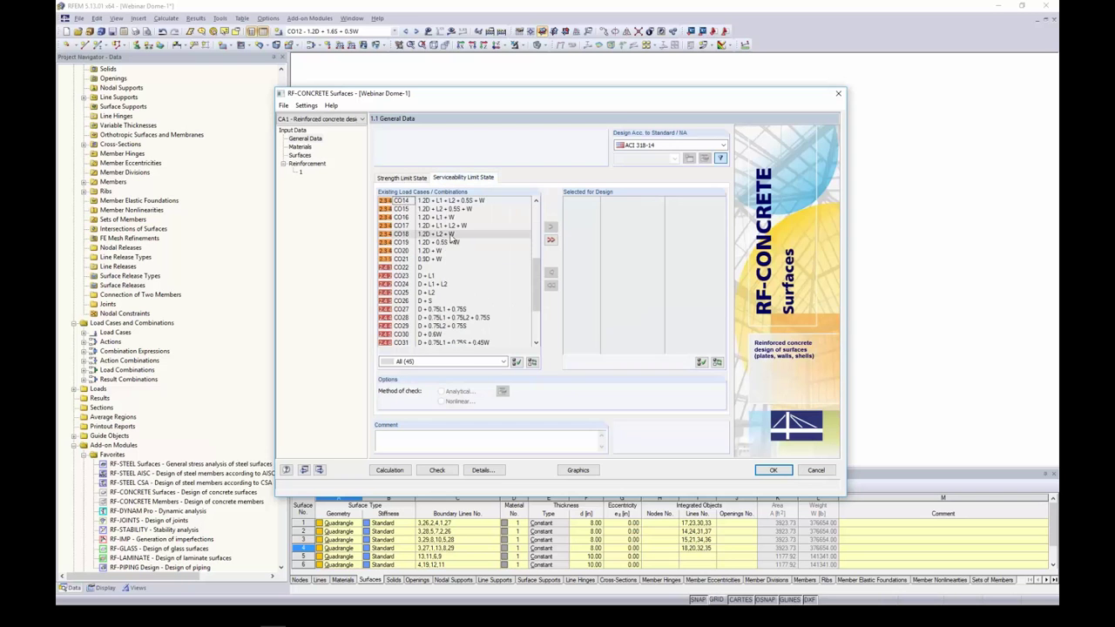
left_click(421, 269)
scroll(421, 268, "down", 3)
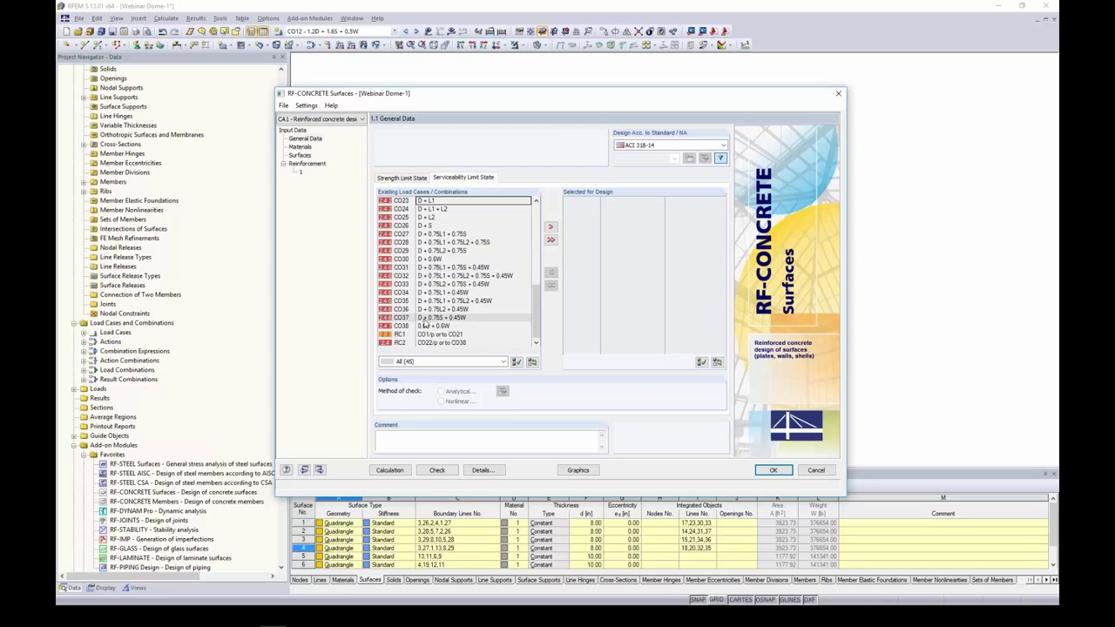
left_click(418, 325, "shift")
left_click(549, 228)
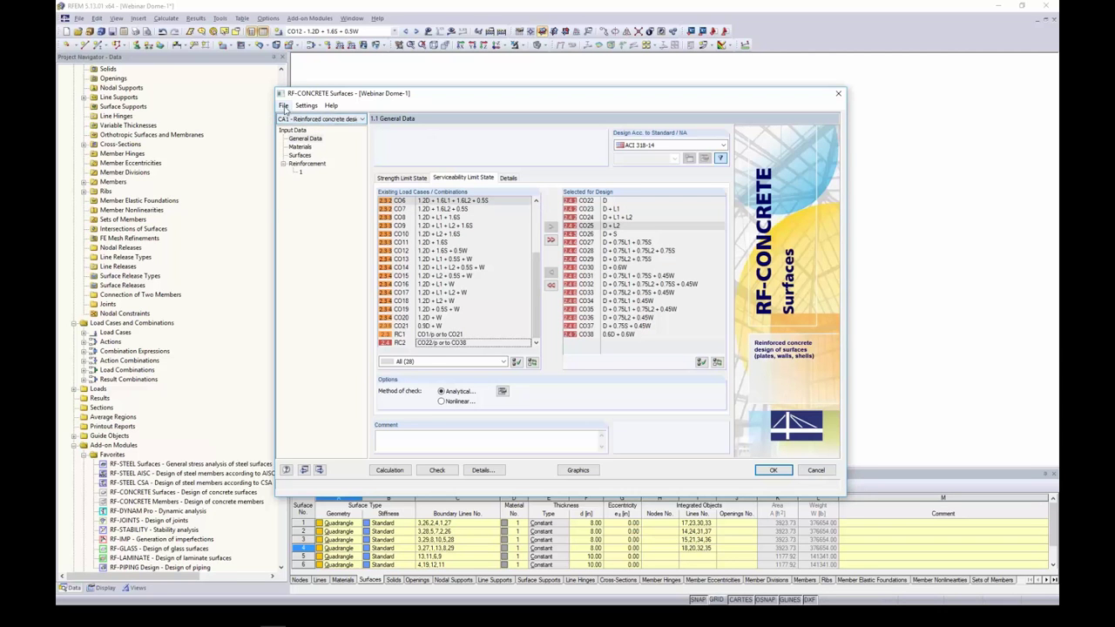
Step: Rename the concrete surfaces design case as Strength & Service
left_click(283, 105)
left_click(229, 132)
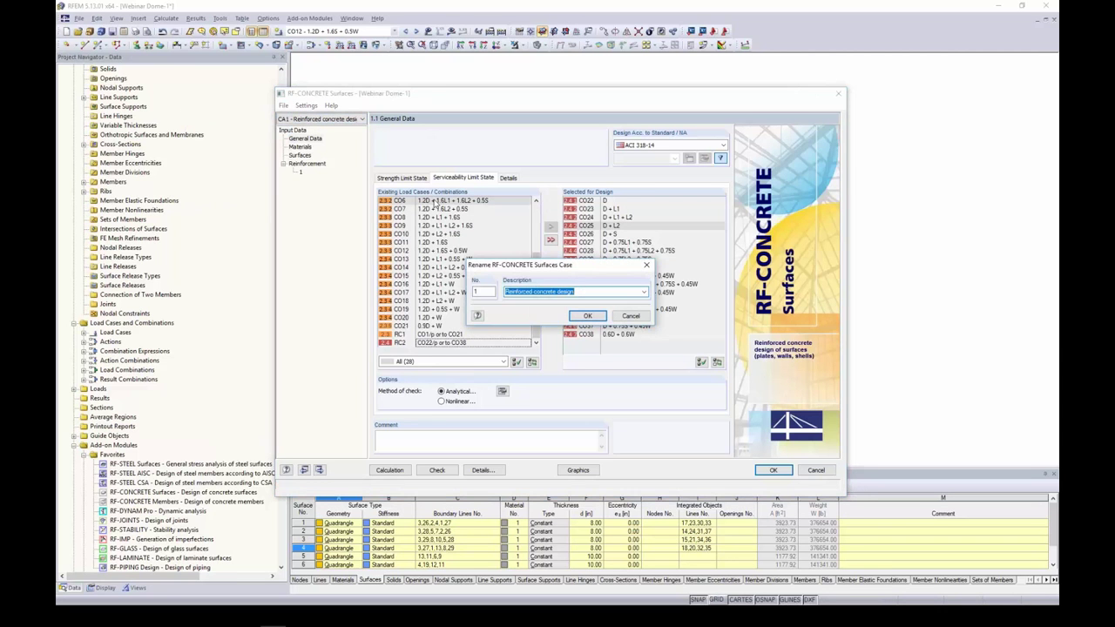
type("Strength & Service")
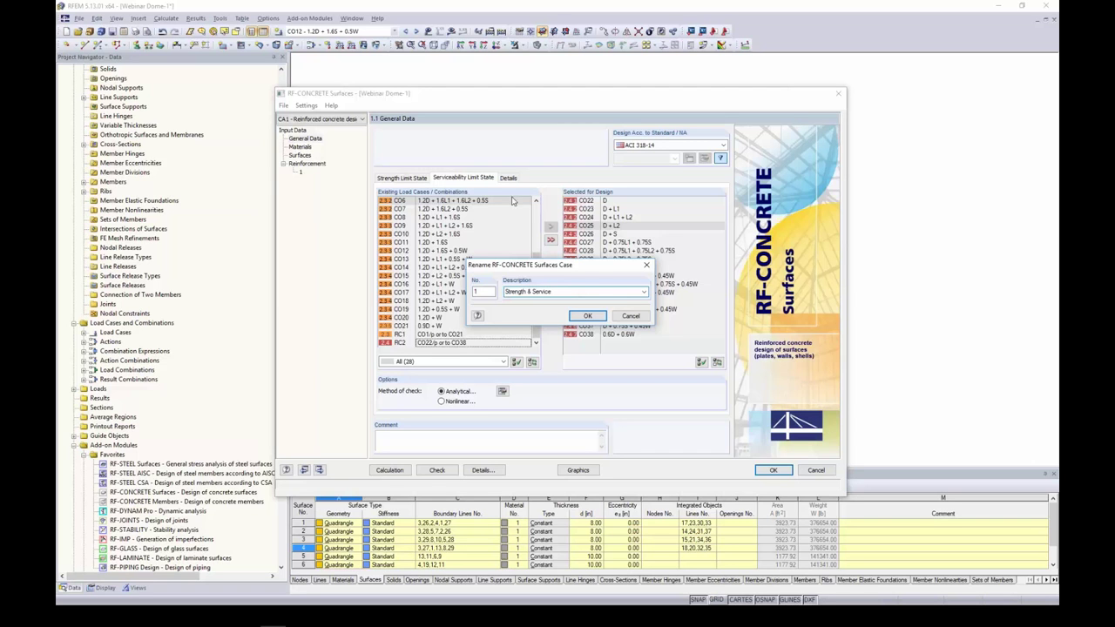
left_click(587, 315)
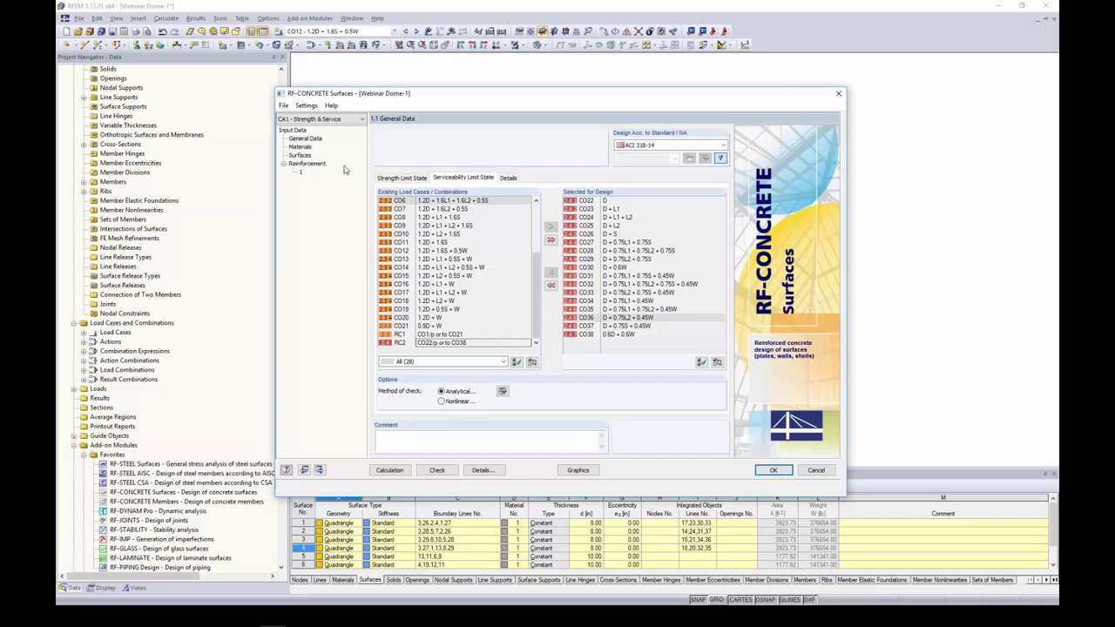
Step: Review the concrete strength class and the available reinforcing steel grades for the material
left_click(300, 147)
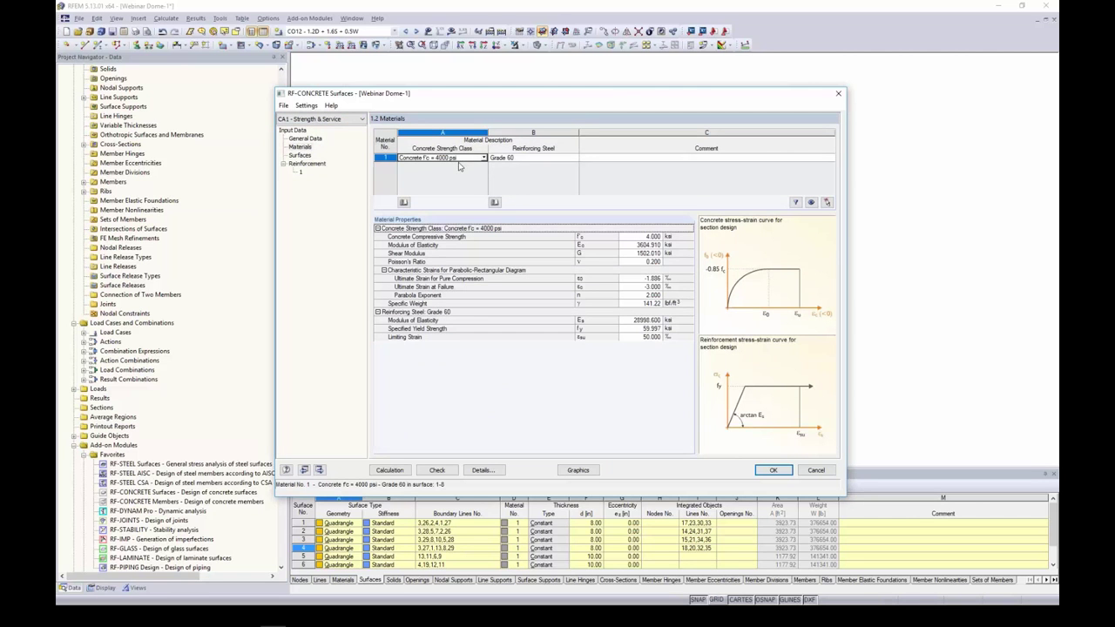
left_click(542, 158)
left_click(575, 158)
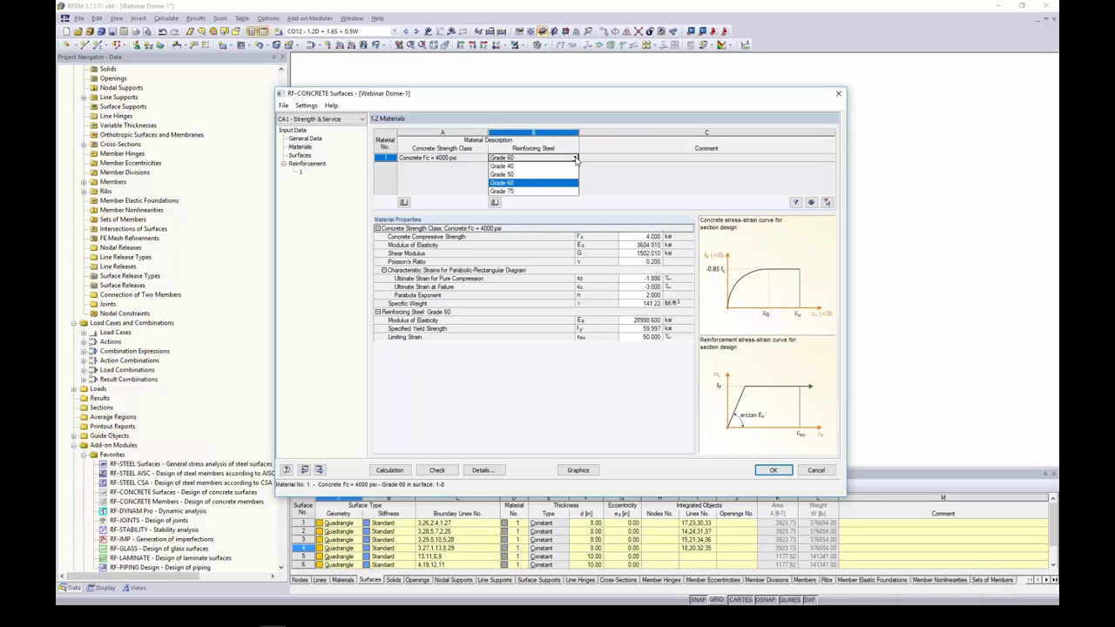
left_click(624, 179)
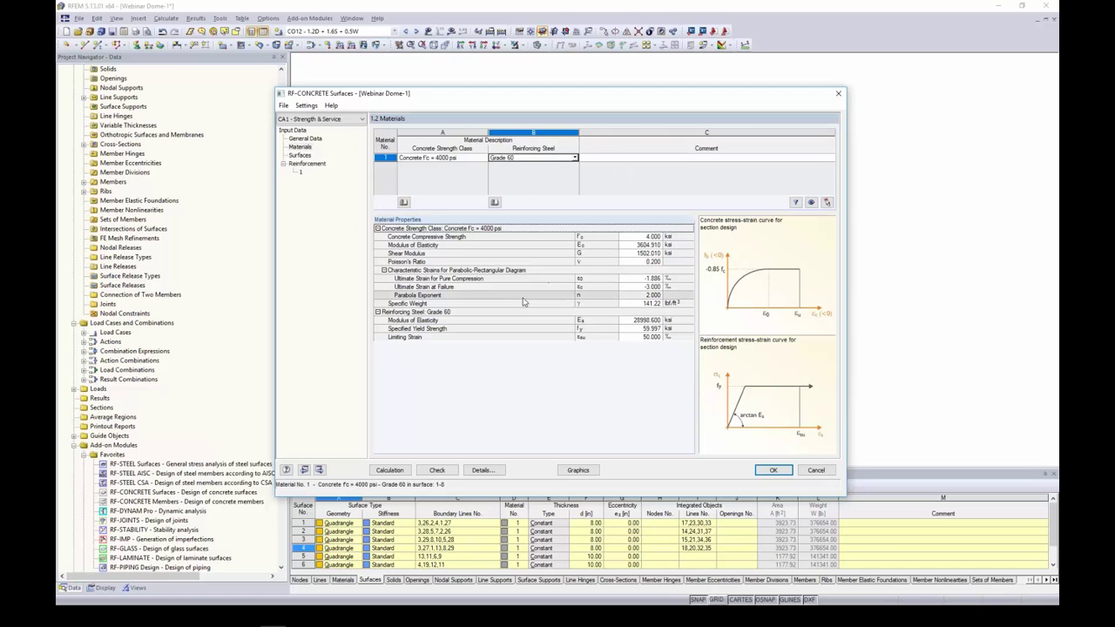
Step: Review the thicknesses of the design surfaces and check which part of the dome model each surface number refers to
left_click(300, 155)
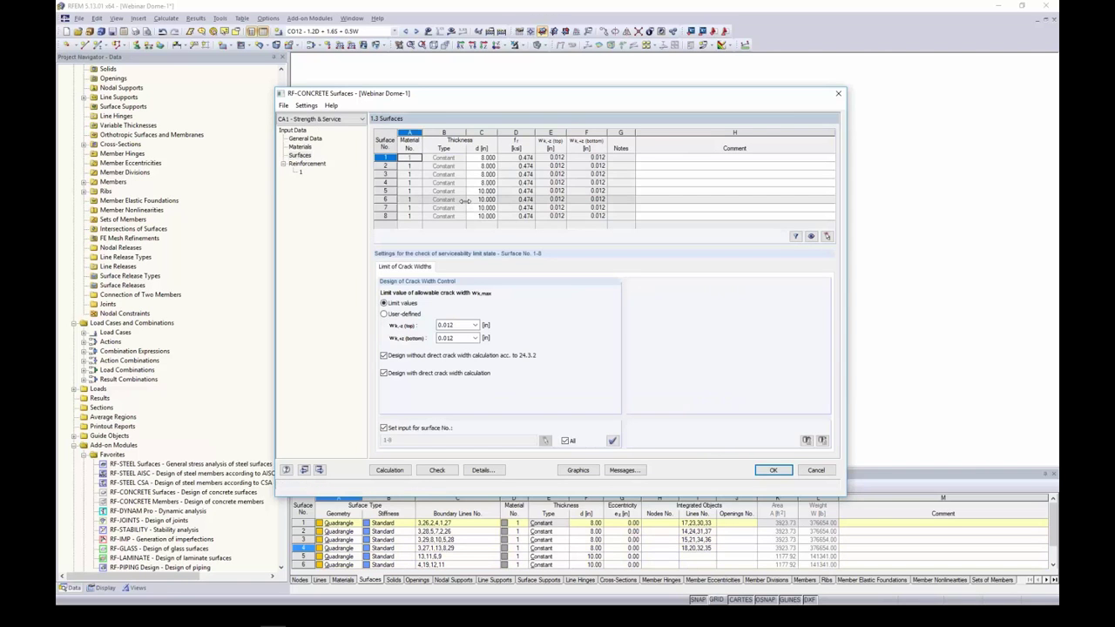
left_click_drag(491, 99, 481, 296)
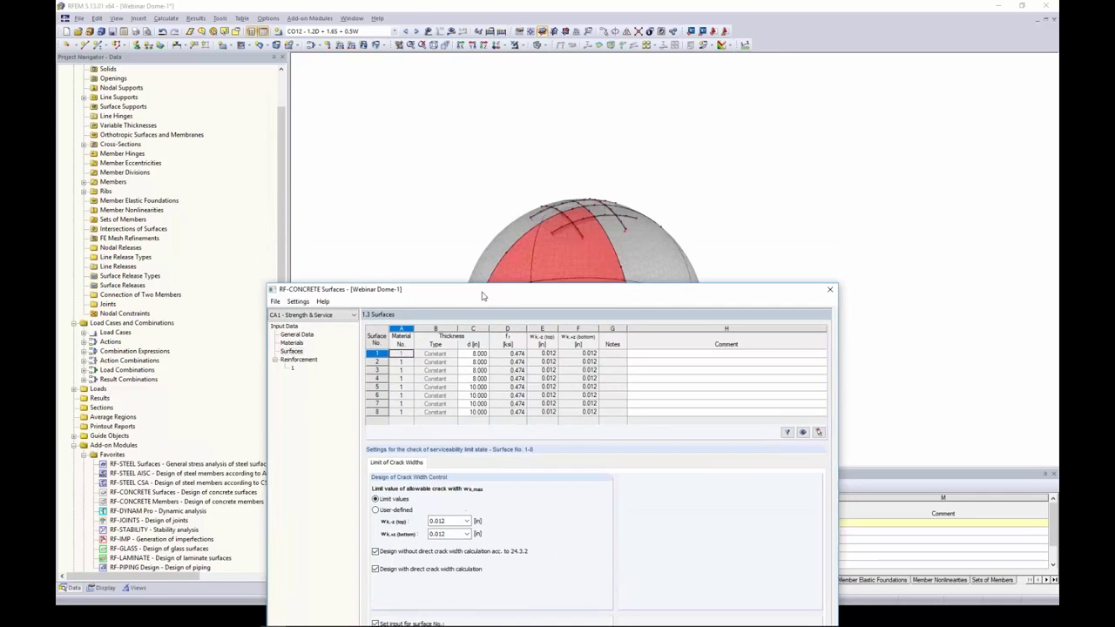
left_click(473, 380)
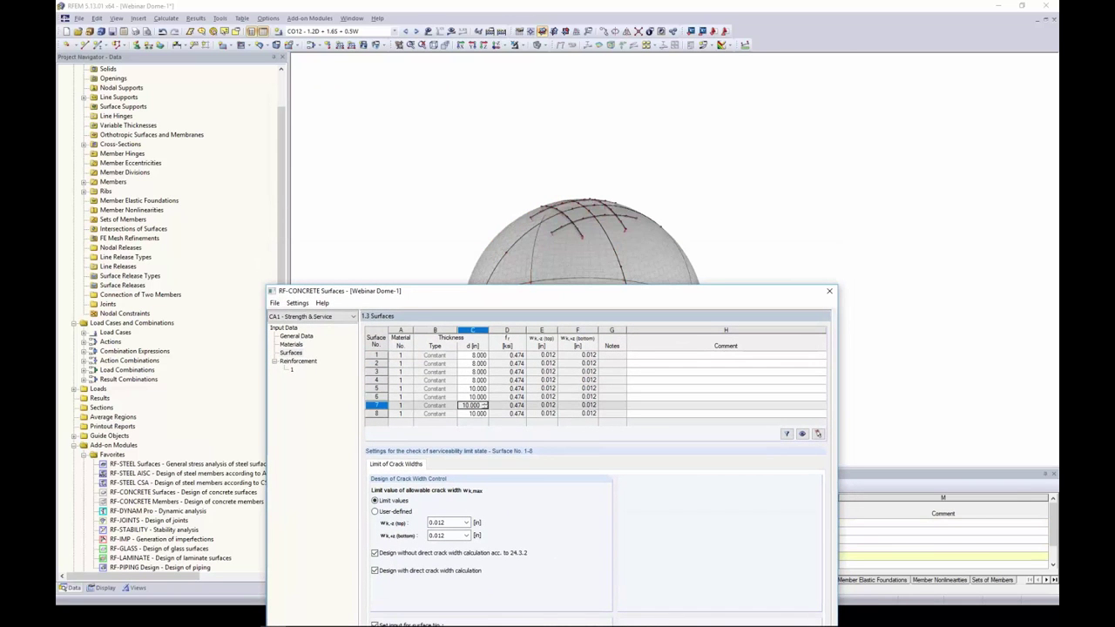
left_click(478, 362)
left_click(479, 355)
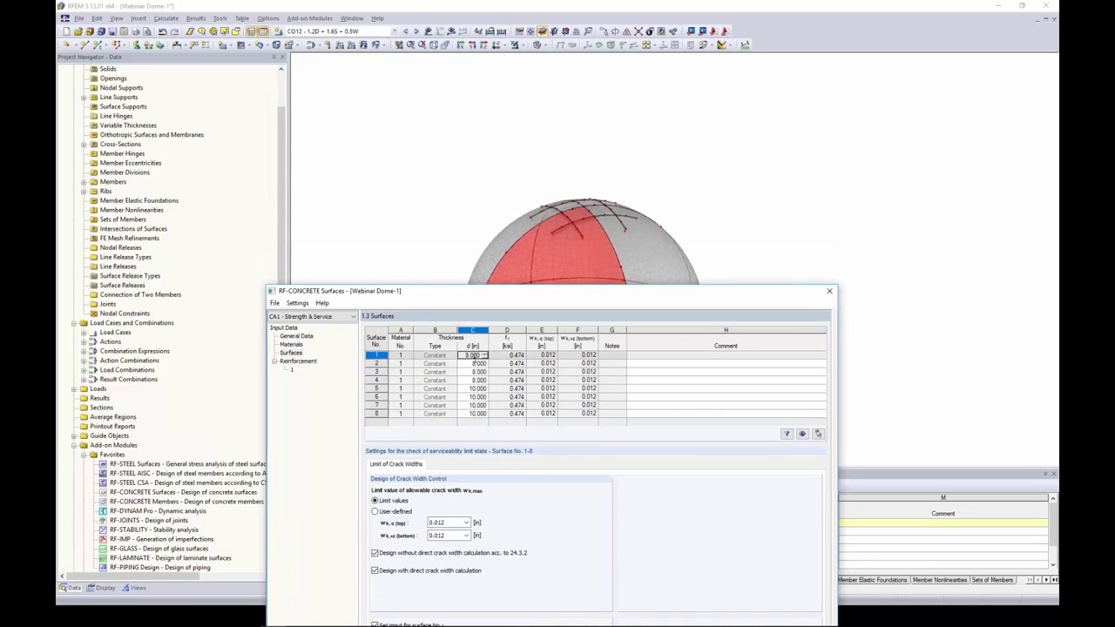
left_click(476, 363)
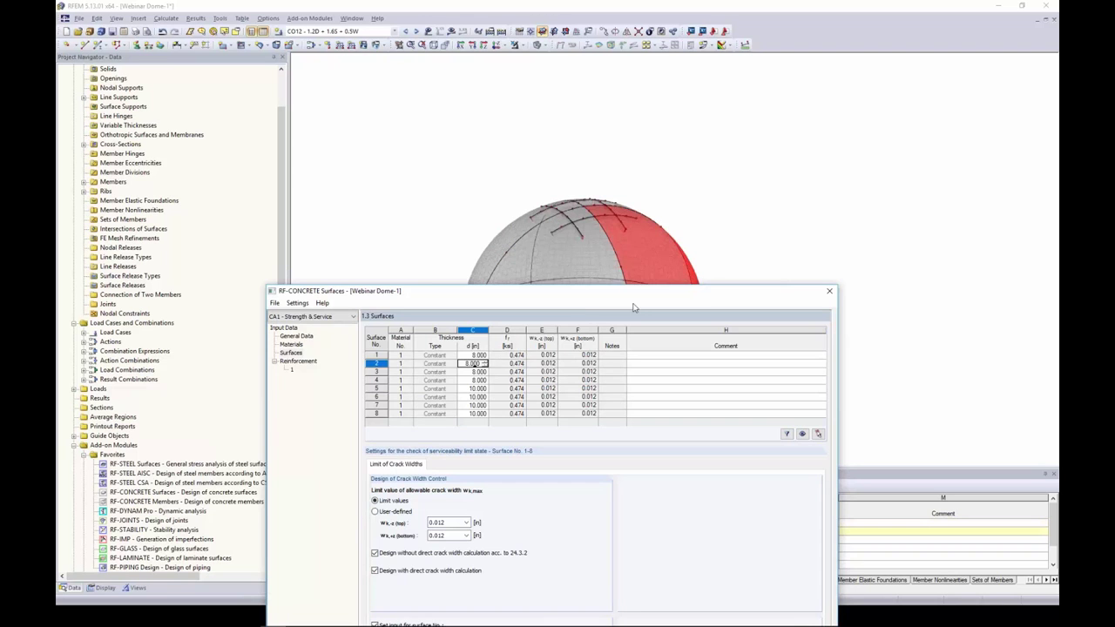
left_click_drag(633, 295, 644, 116)
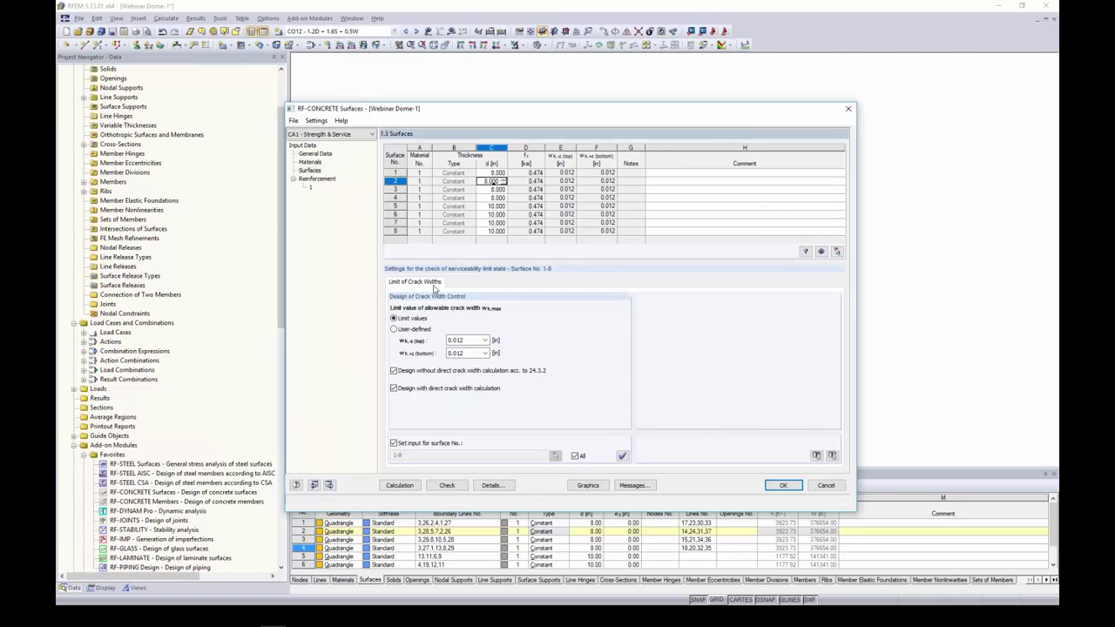
Step: Set the top crack width limit to the humidity, moist air, soil exposure condition with 0.012 in
left_click(316, 153)
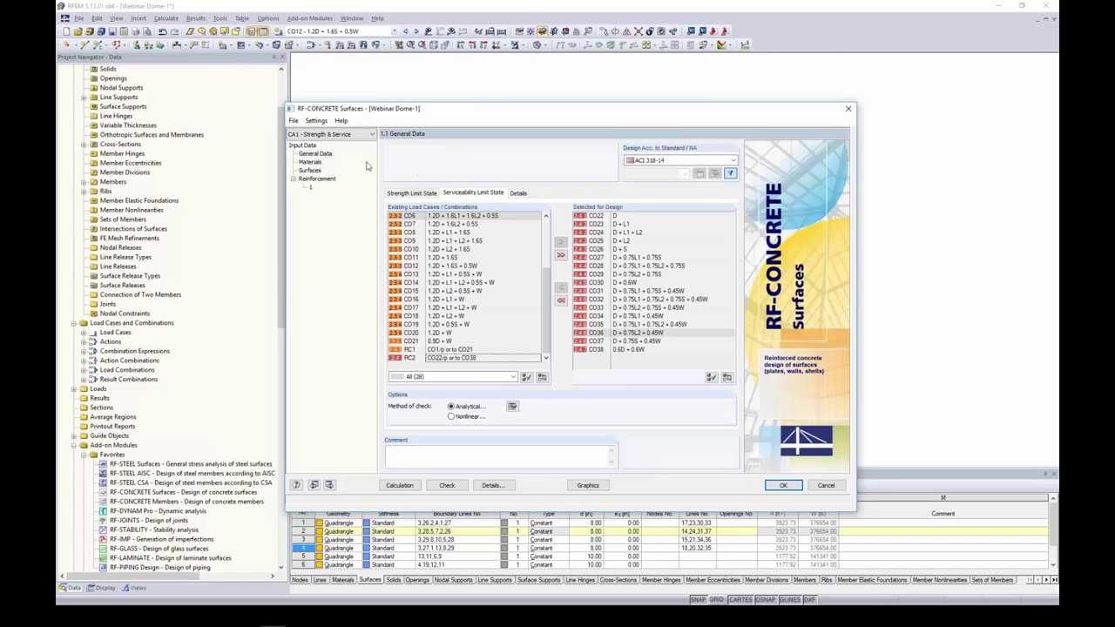
left_click(311, 170)
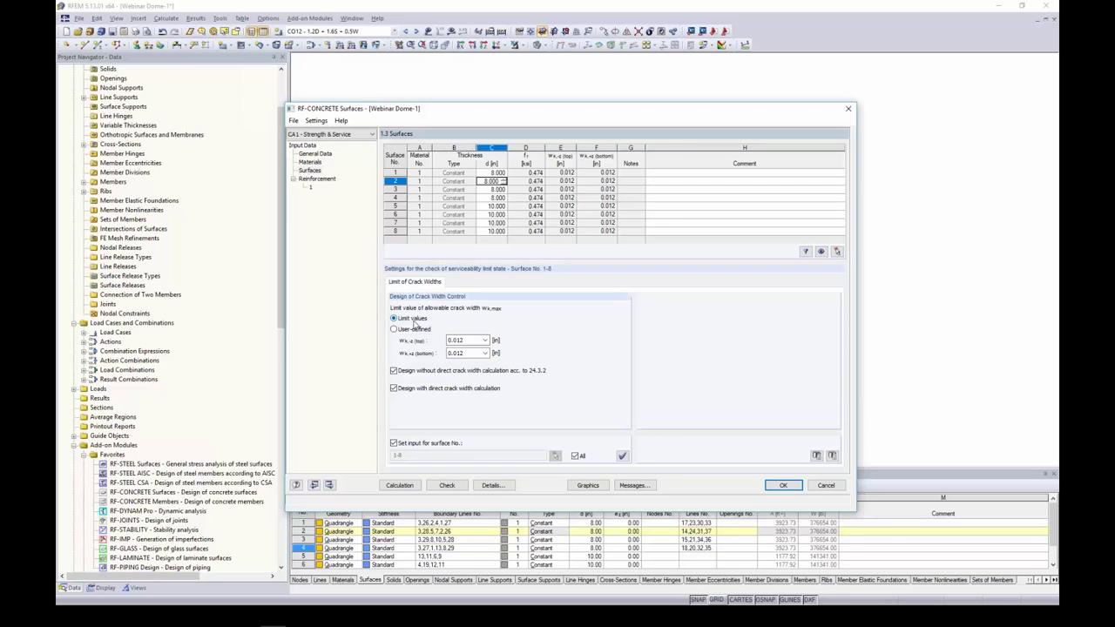
left_click(469, 341)
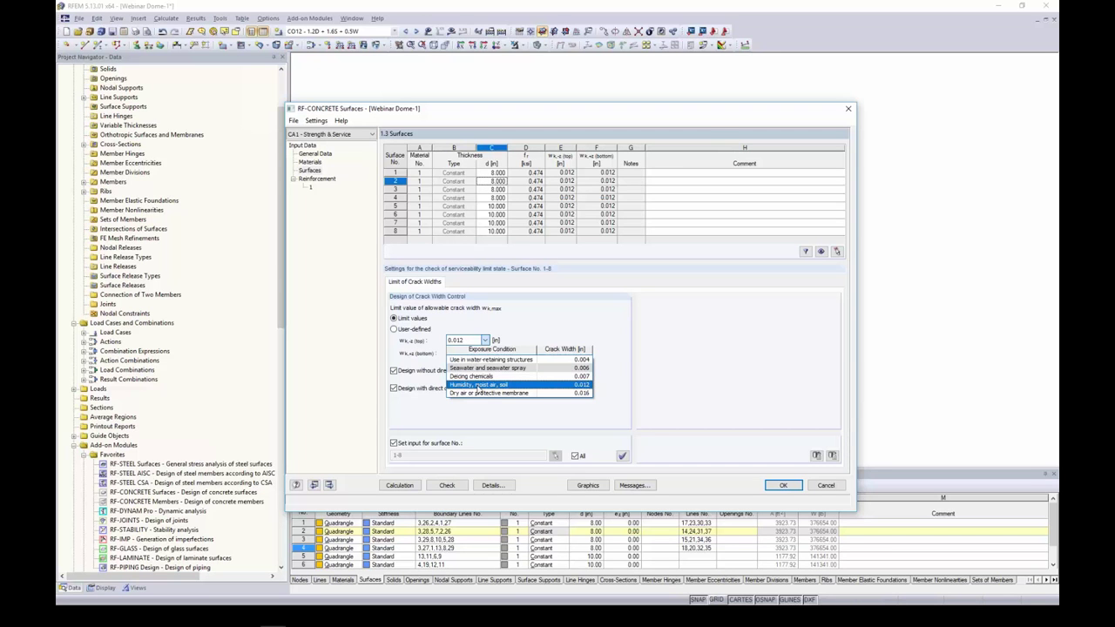
left_click(476, 386)
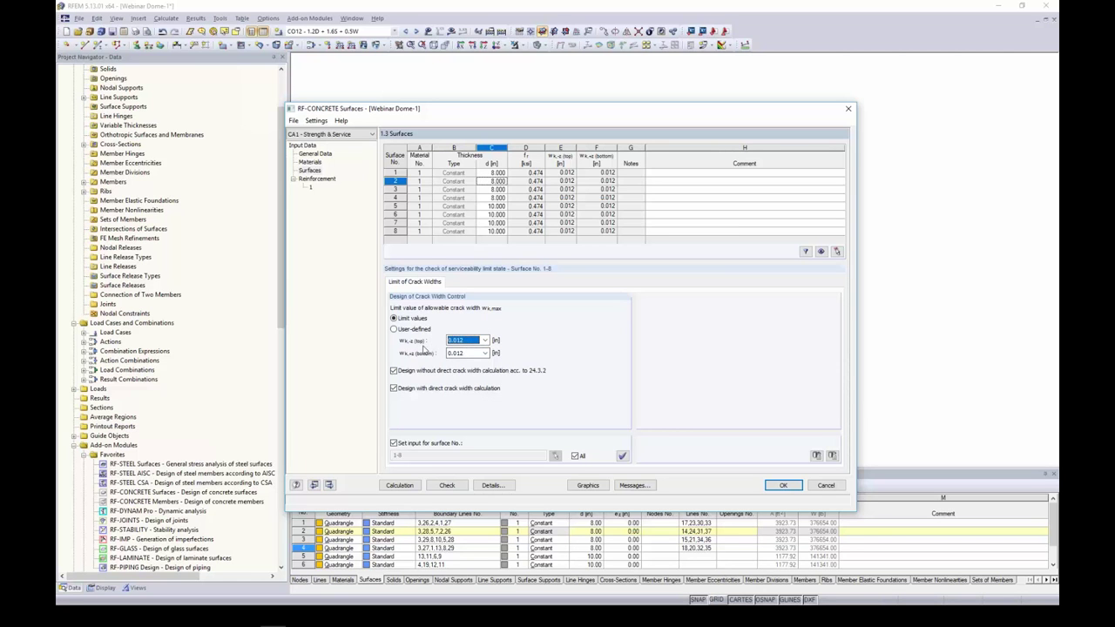
Step: Try the user-defined crack width limits and switch back to the limit values option
left_click(393, 330)
left_click(467, 340)
key("Tab")
left_click(394, 319)
Step: Describe the first reinforcement group as Dome and apply it only to dome surfaces 1-4 picked in the model
left_click(317, 179)
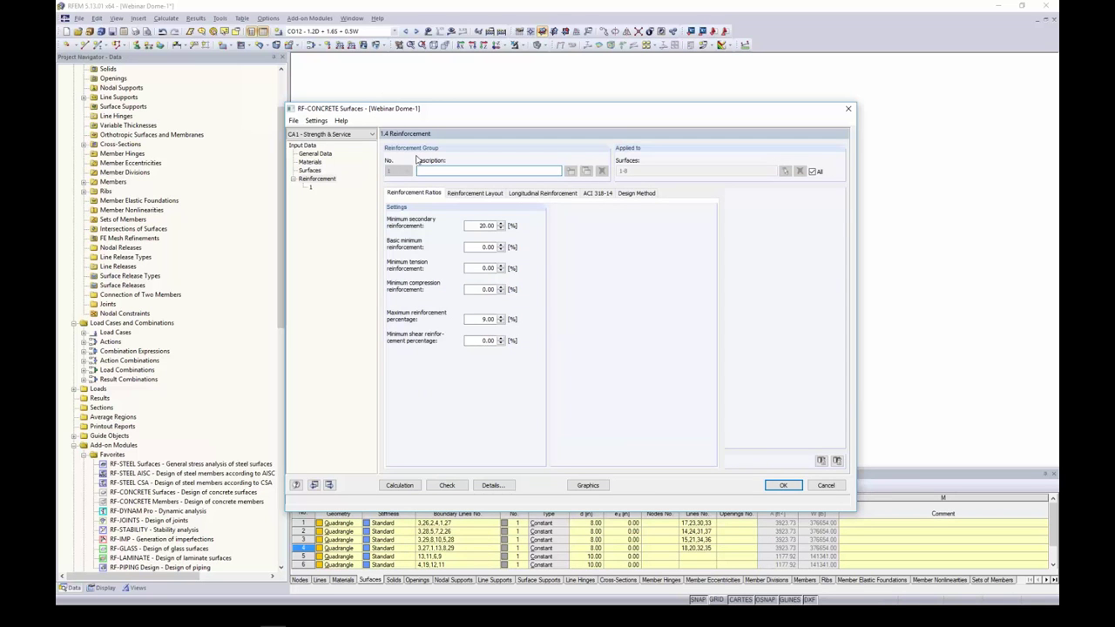
type("Dome")
left_click(812, 172)
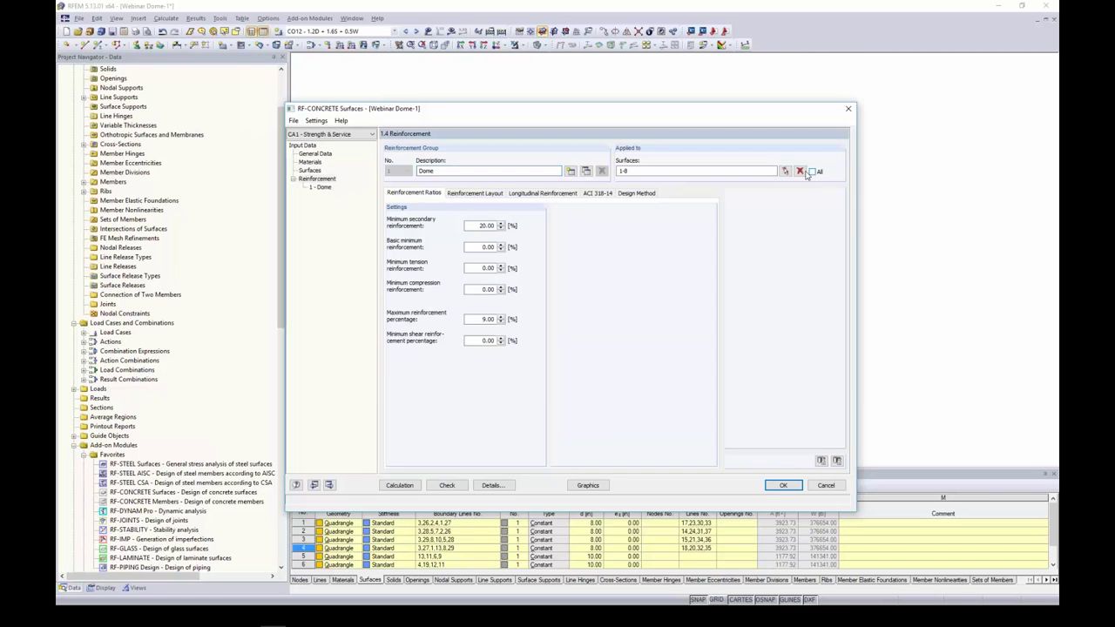
left_click(784, 171)
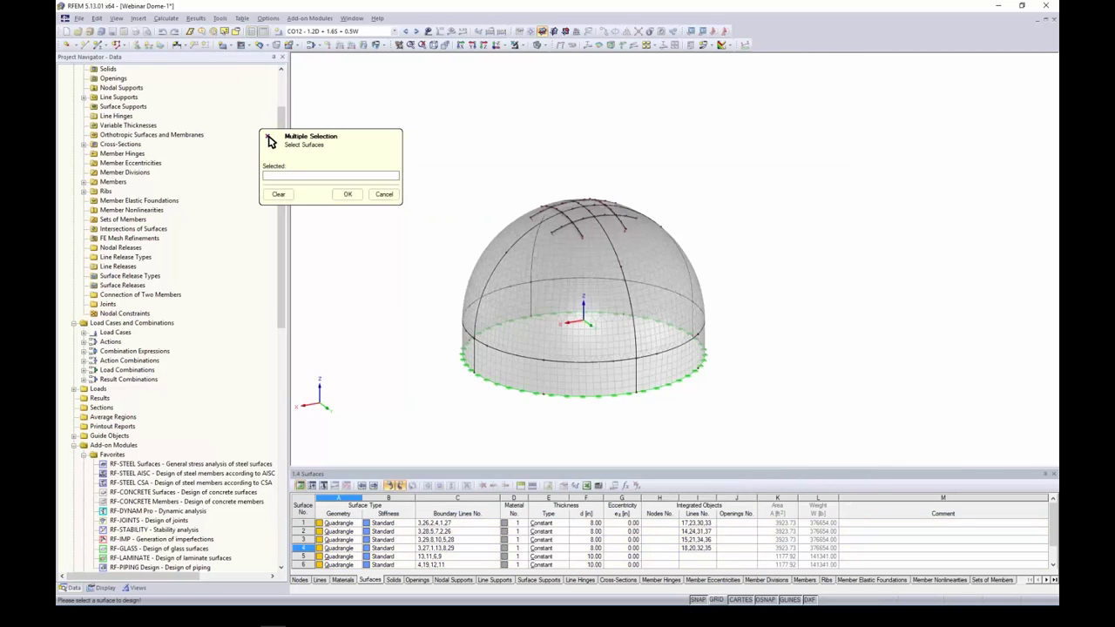
left_click_drag(754, 266, 461, 153)
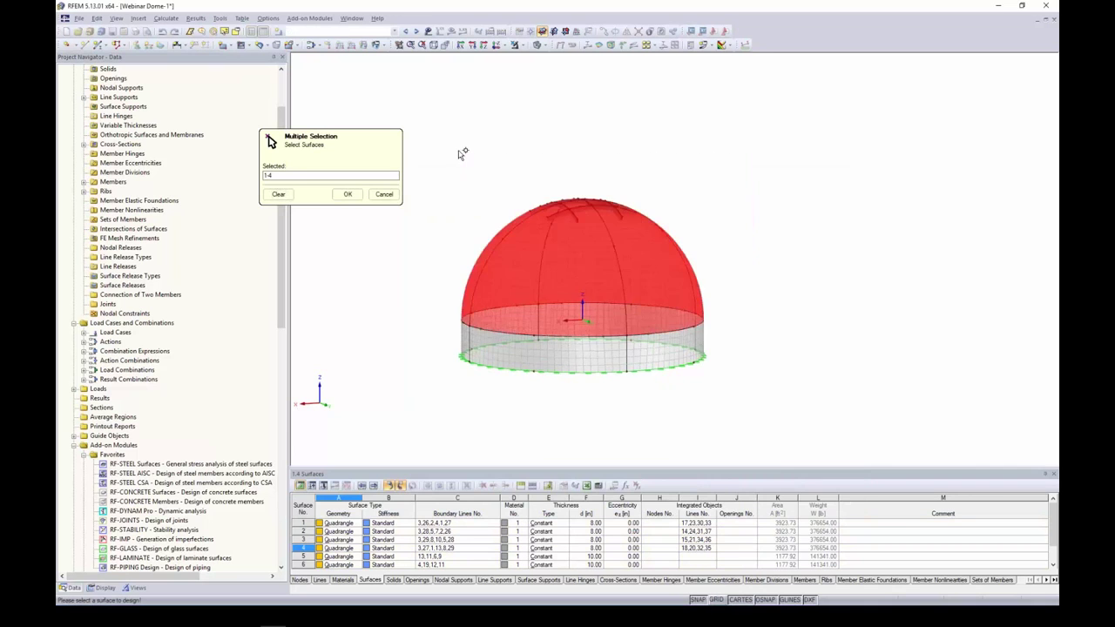
left_click(348, 194)
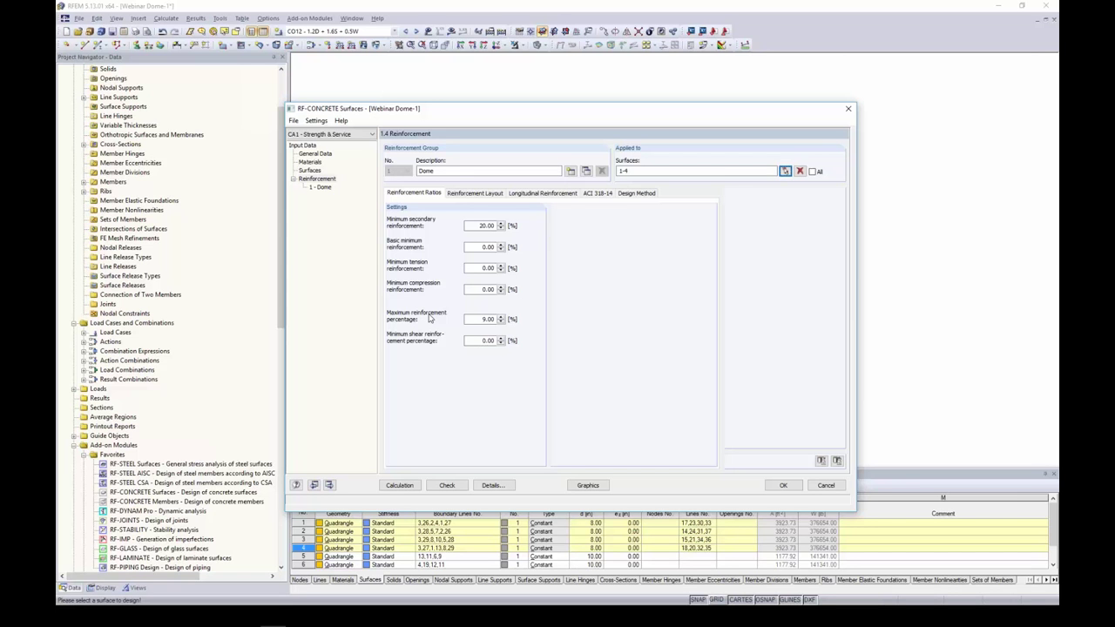
Step: Set the Dome group's basic reinforcement concrete cover d'1 to 2 in for both top and bottom
double_click(486, 319)
left_click(479, 319)
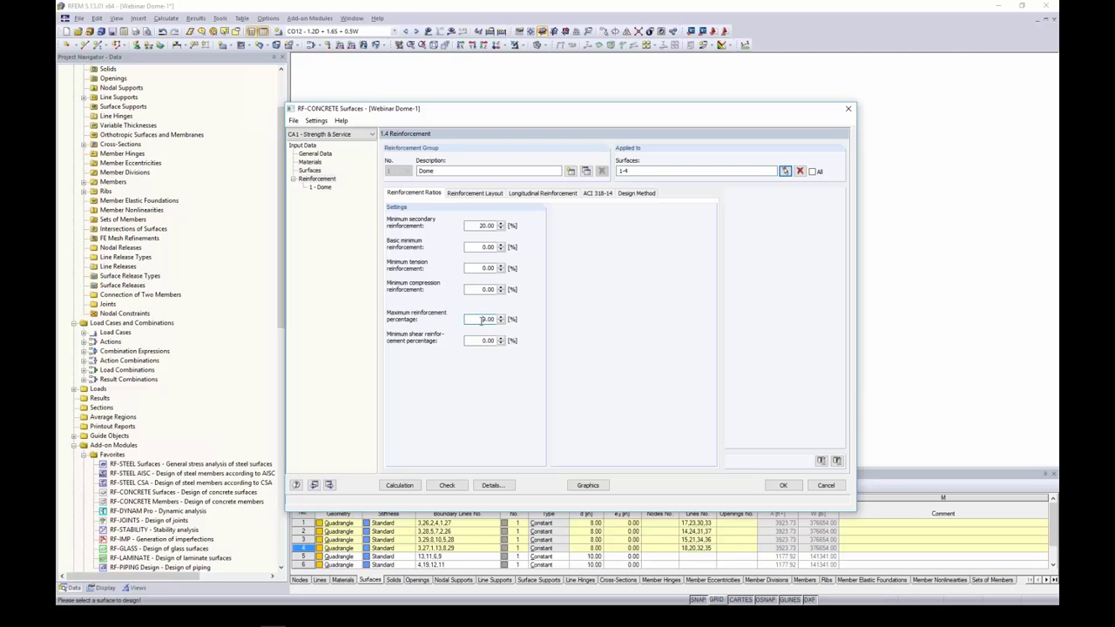
left_click(474, 195)
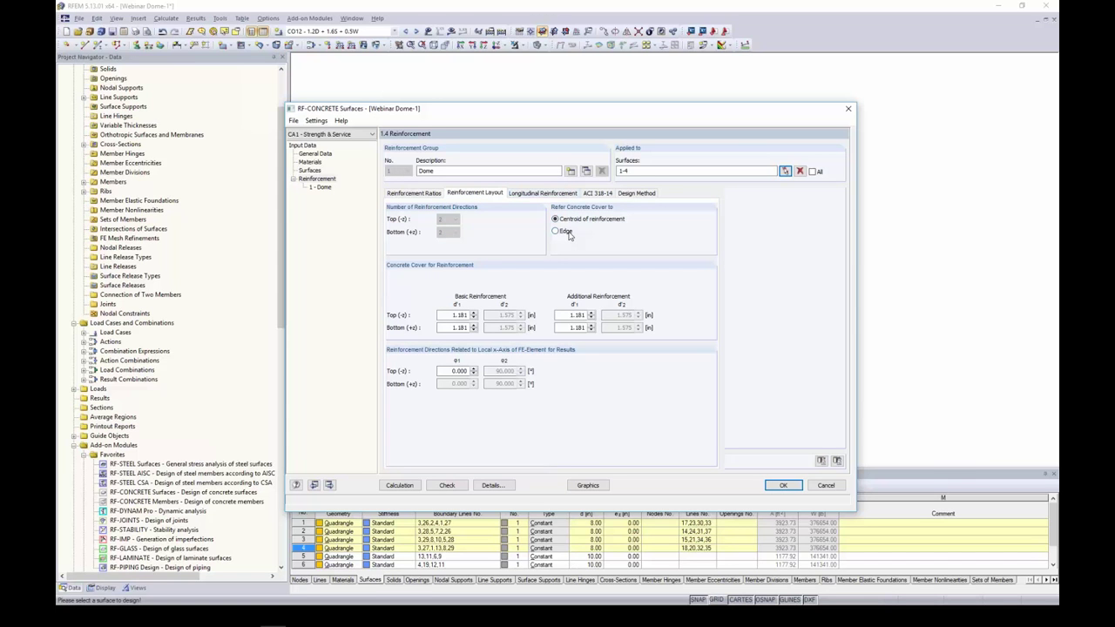
double_click(461, 315)
type("2.0")
double_click(461, 327)
type("2")
double_click(459, 371)
Step: Define the provided basic reinforcement from 0.75 in bars at 12 in spacing, top and bottom, in both directions
left_click(526, 194)
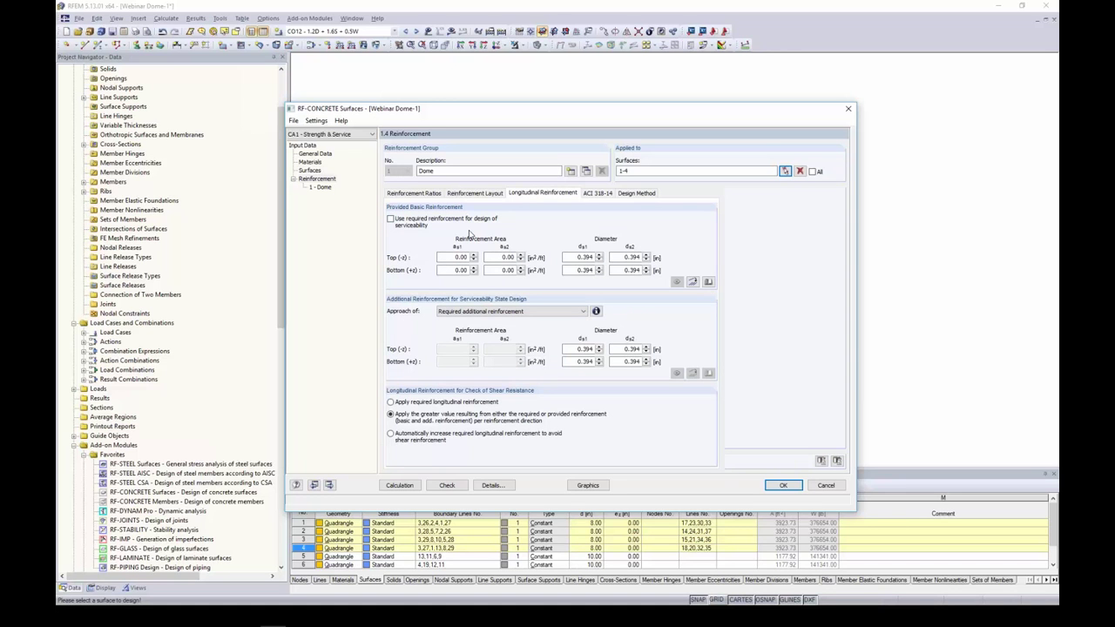
left_click(693, 284)
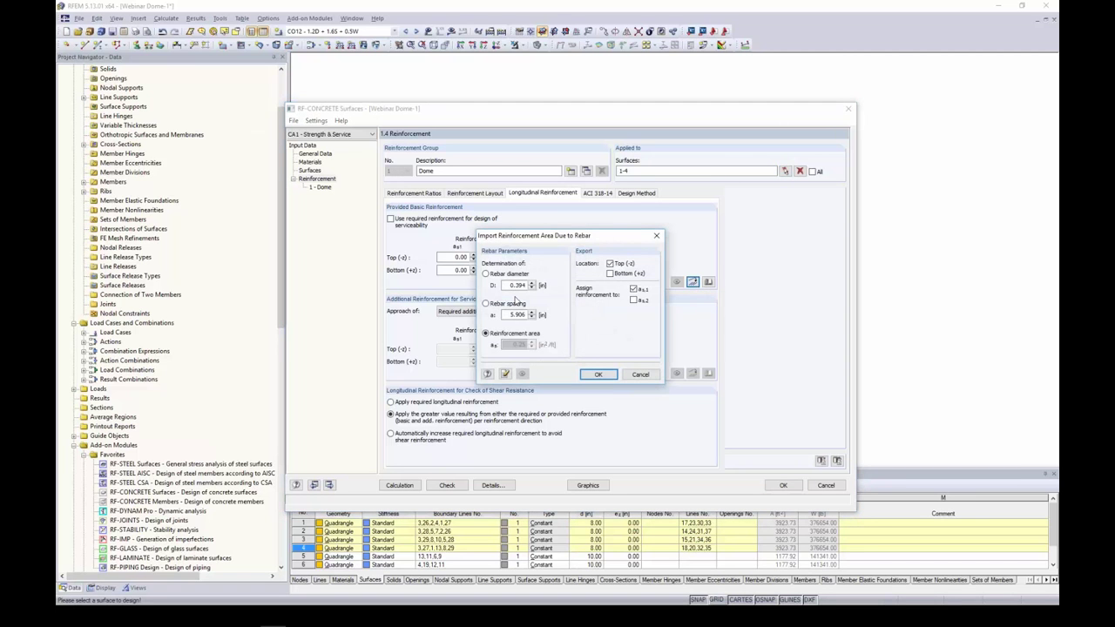
double_click(517, 285)
type("0.75")
double_click(507, 316)
type("12")
left_click(611, 274)
left_click(634, 299)
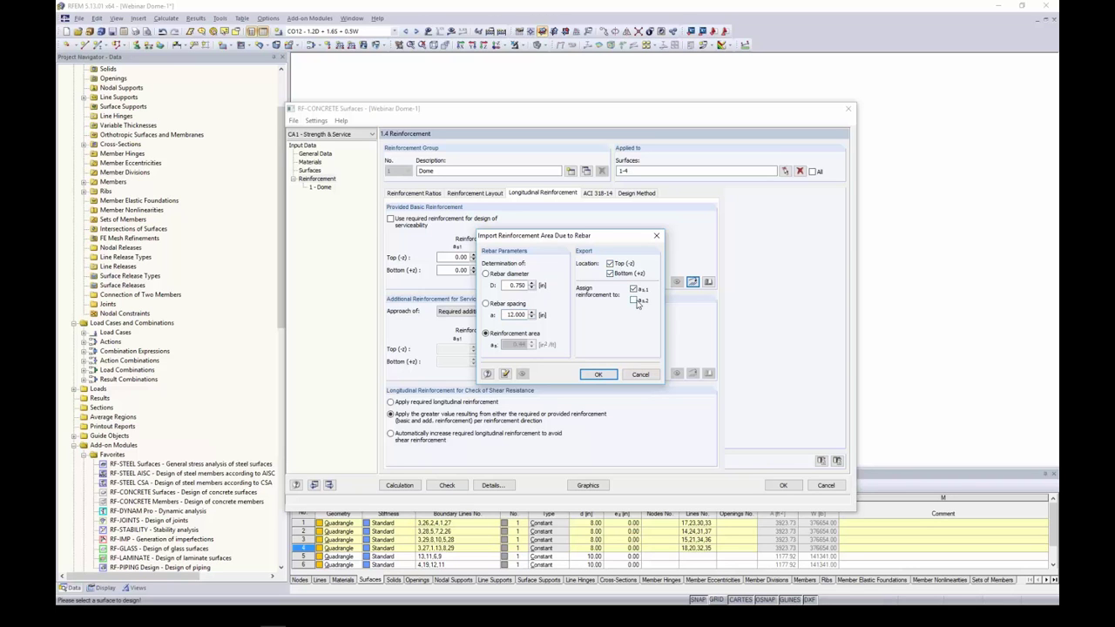
left_click(601, 374)
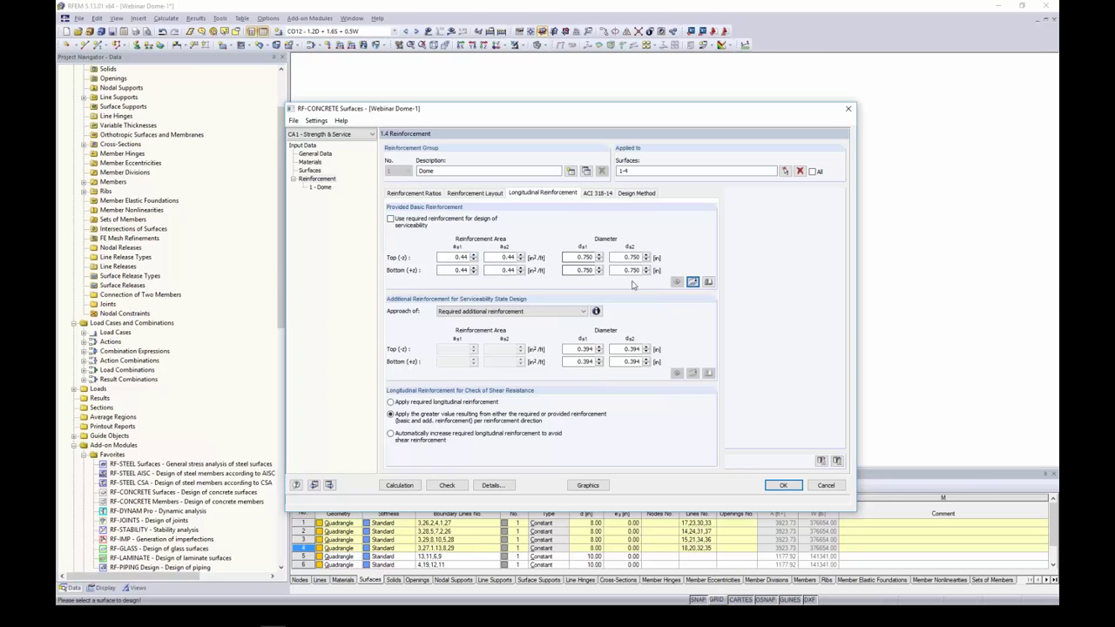
Step: Examine the approach options and information diagrams for additional reinforcement in the serviceability design
left_click(582, 314)
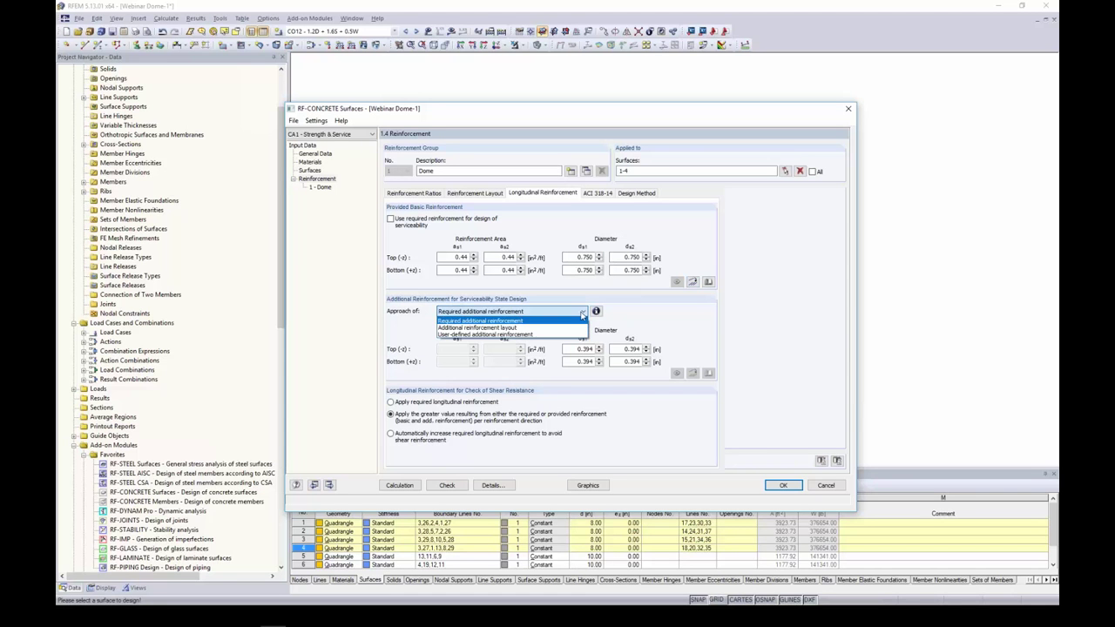
left_click(581, 322)
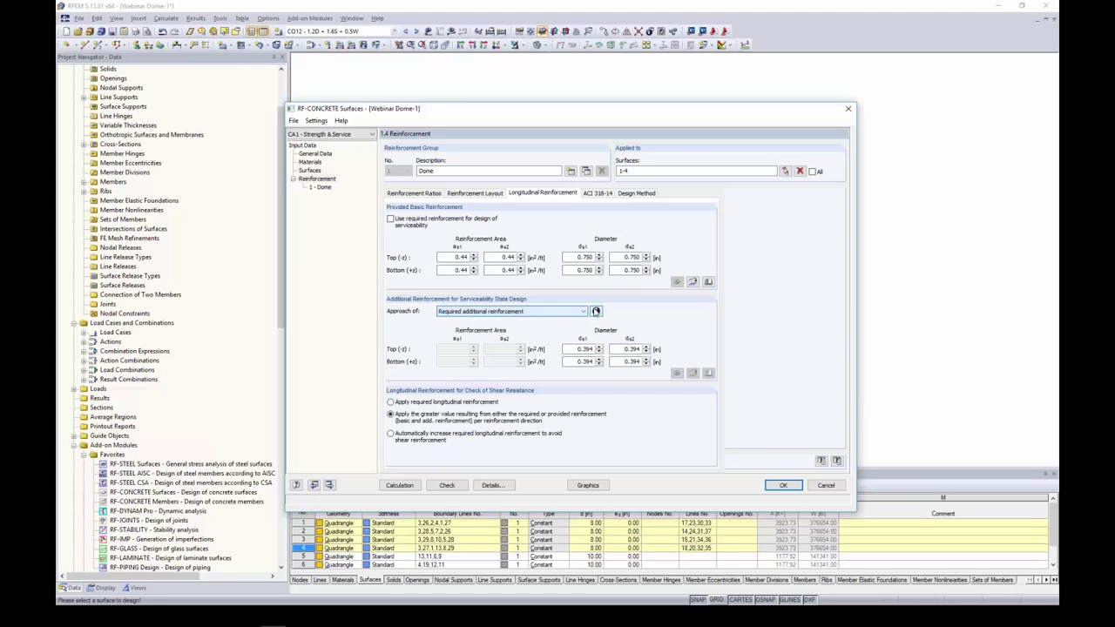
left_click(597, 312)
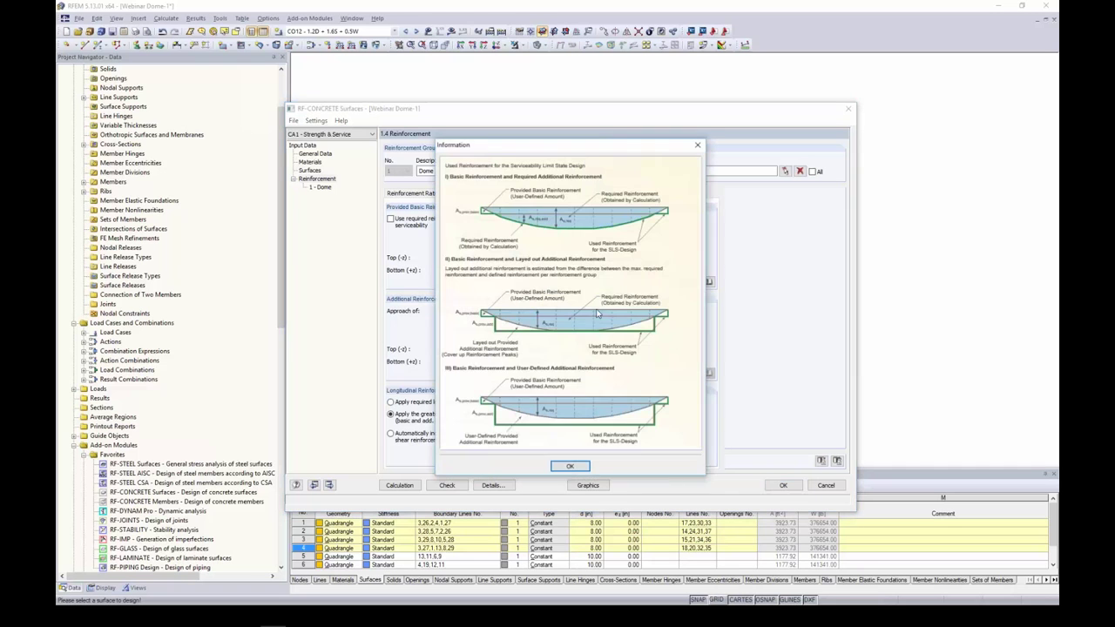
key("Escape")
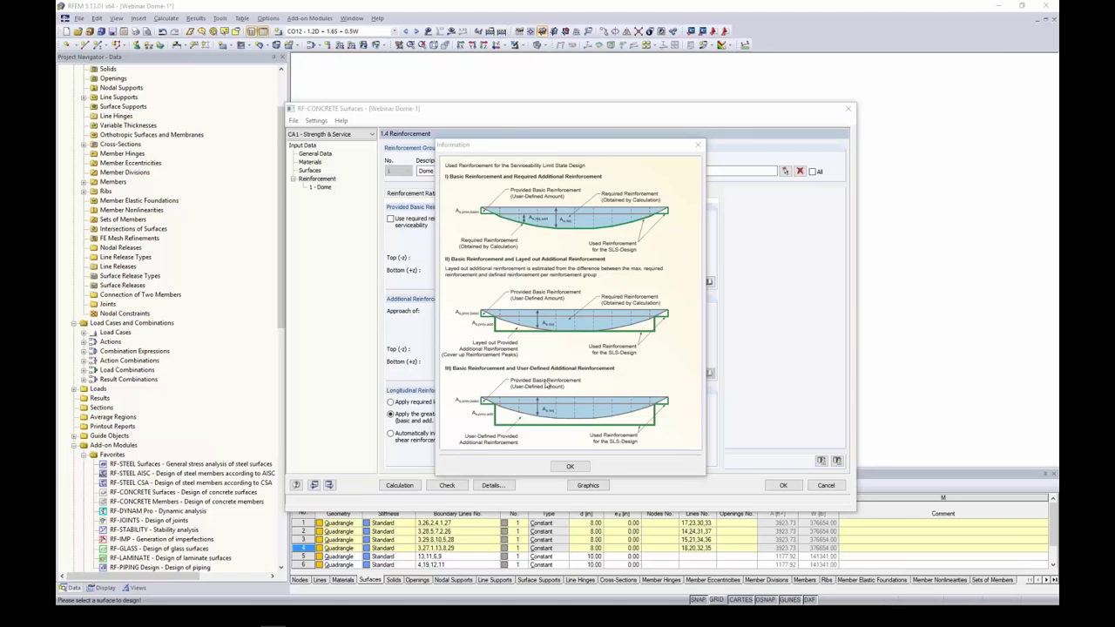
left_click(698, 145)
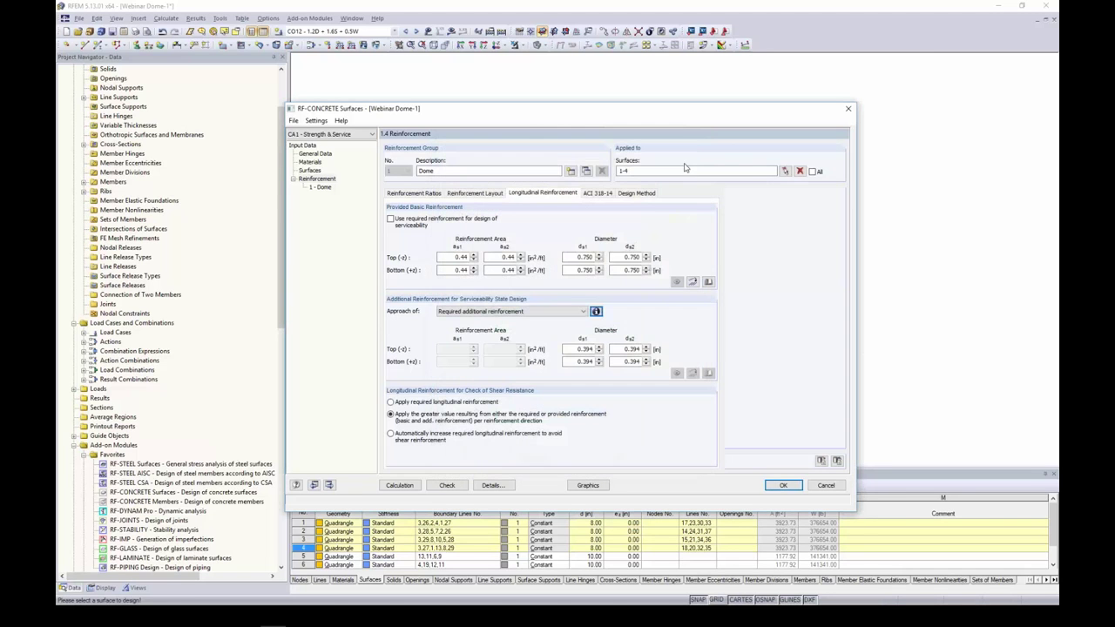
Step: Set the serviceability approach to user-defined additional reinforcement, keeping all additional reinforcement areas at 0.00
left_click(565, 311)
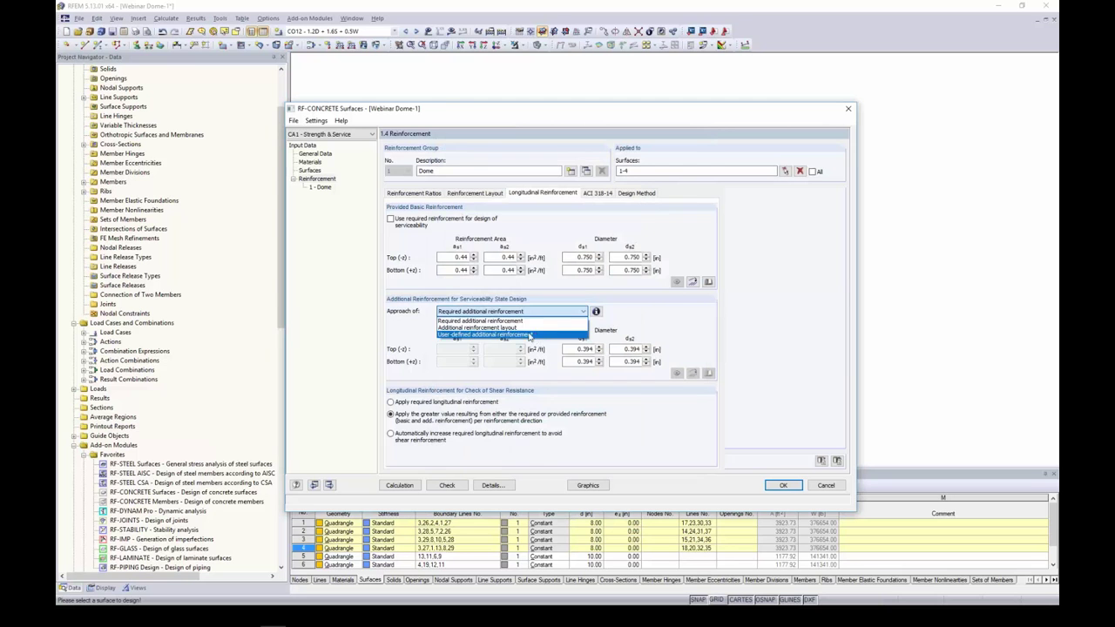
left_click(529, 334)
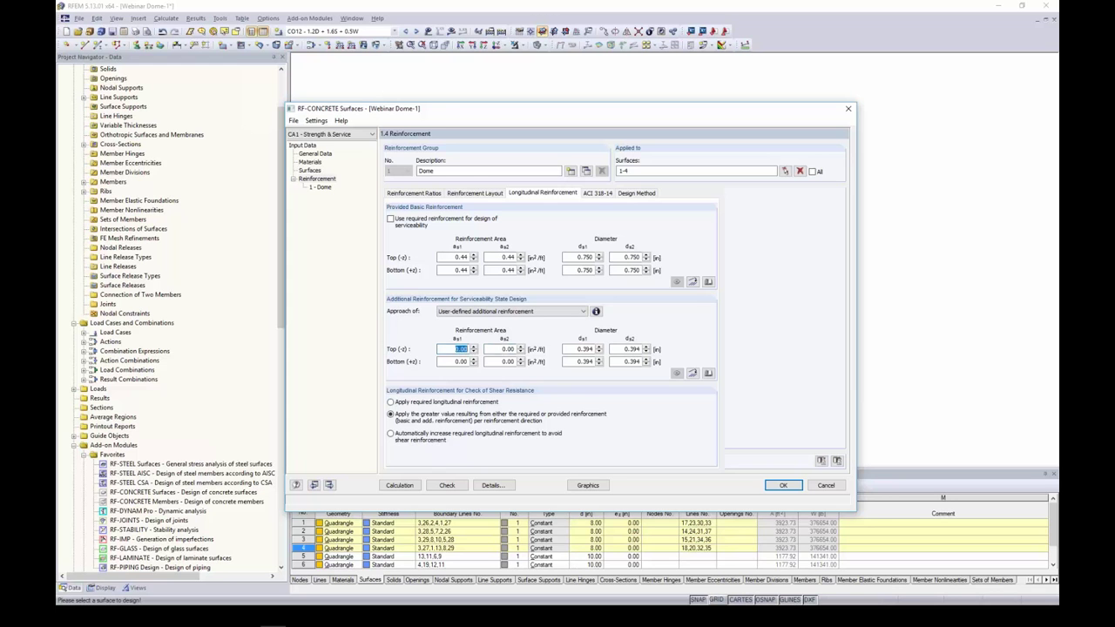
left_click(508, 349)
left_click(453, 361)
left_click(504, 362)
Step: Switch the minimum longitudinal reinforcement from plates acc. to 9.6.1.2 to walls acc. to Chapter 11 and check the strength reduction factors
left_click(597, 194)
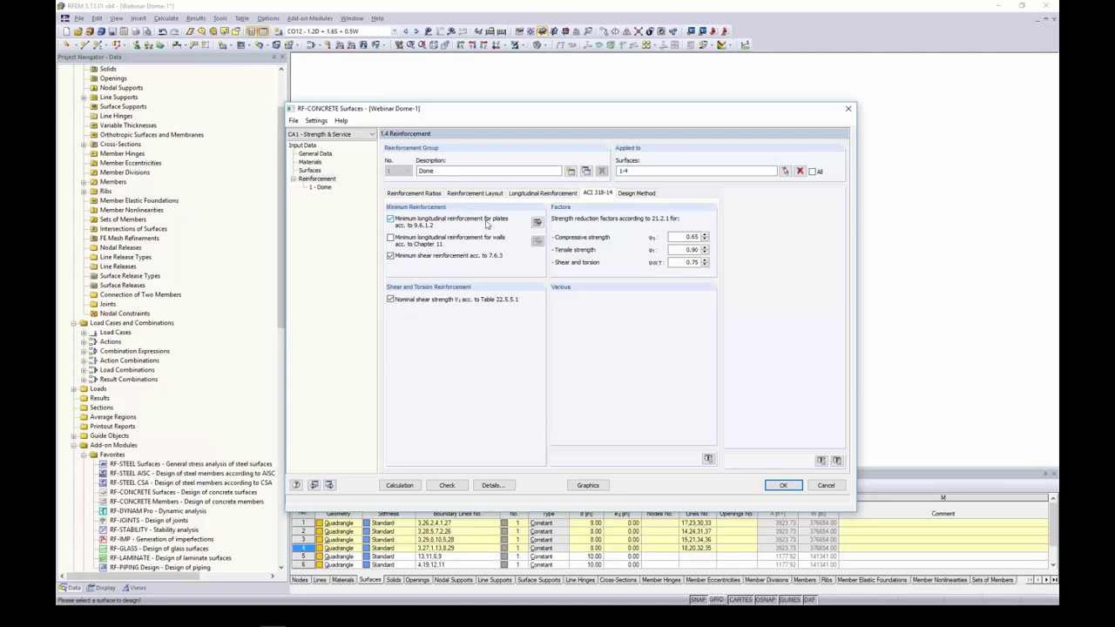
left_click(391, 219)
left_click(390, 237)
left_click(679, 250)
Step: Check the Dome group's design method and copy the group to create reinforcement group 2 for surfaces 5-8
left_click(646, 194)
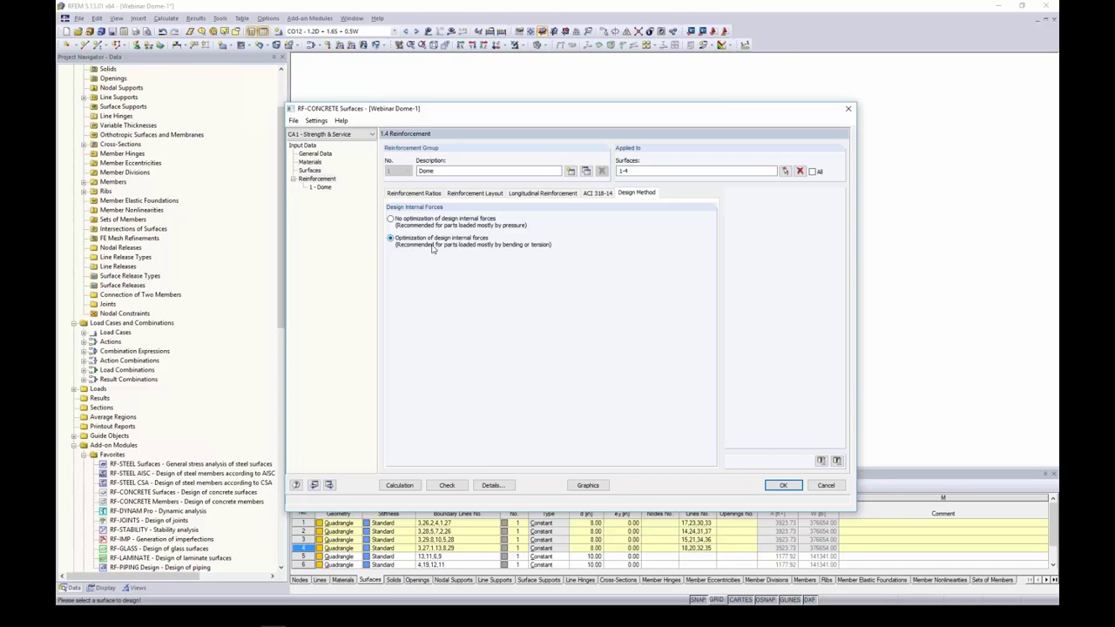
left_click(531, 193)
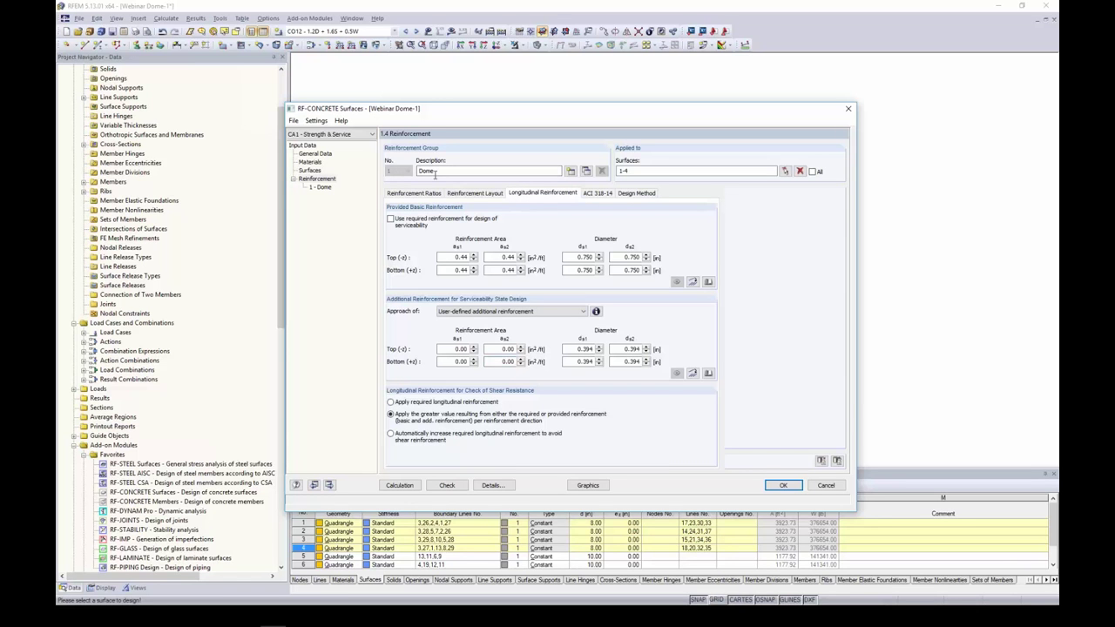
left_click(586, 172)
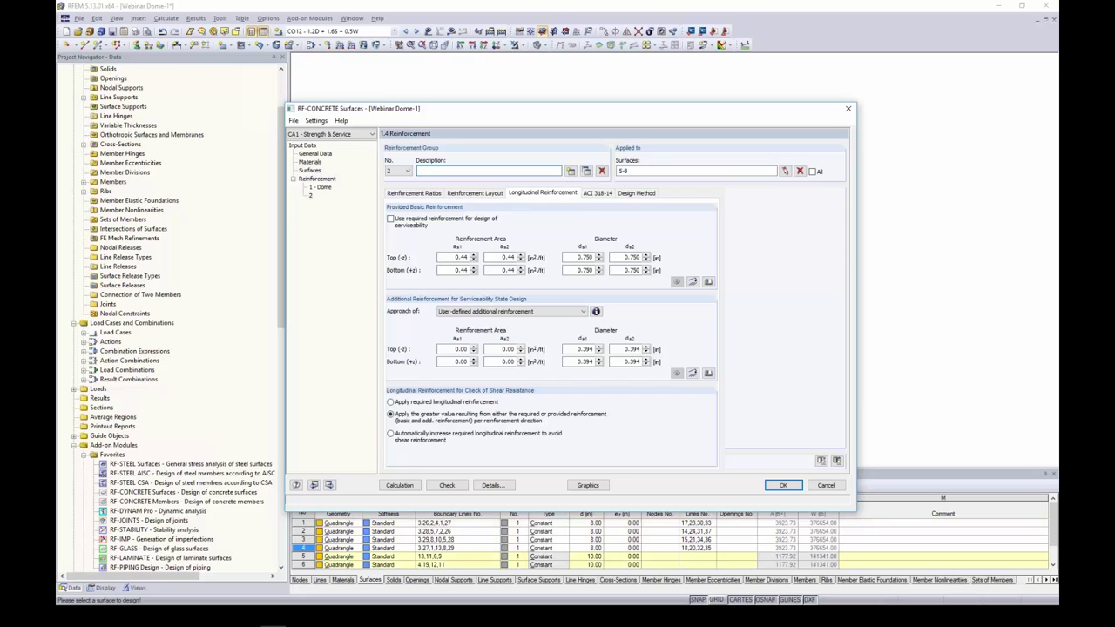
Step: Name reinforcement group 2 "Walls" and keep it as the current group for surfaces 5-8
type("Walls")
left_click(406, 171)
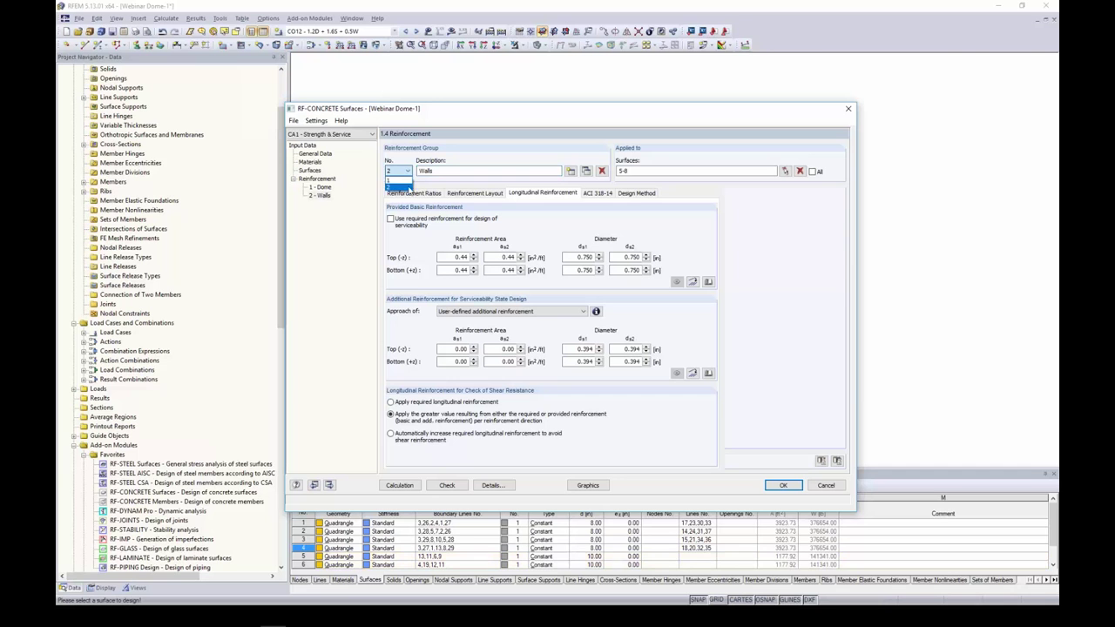
left_click(431, 188)
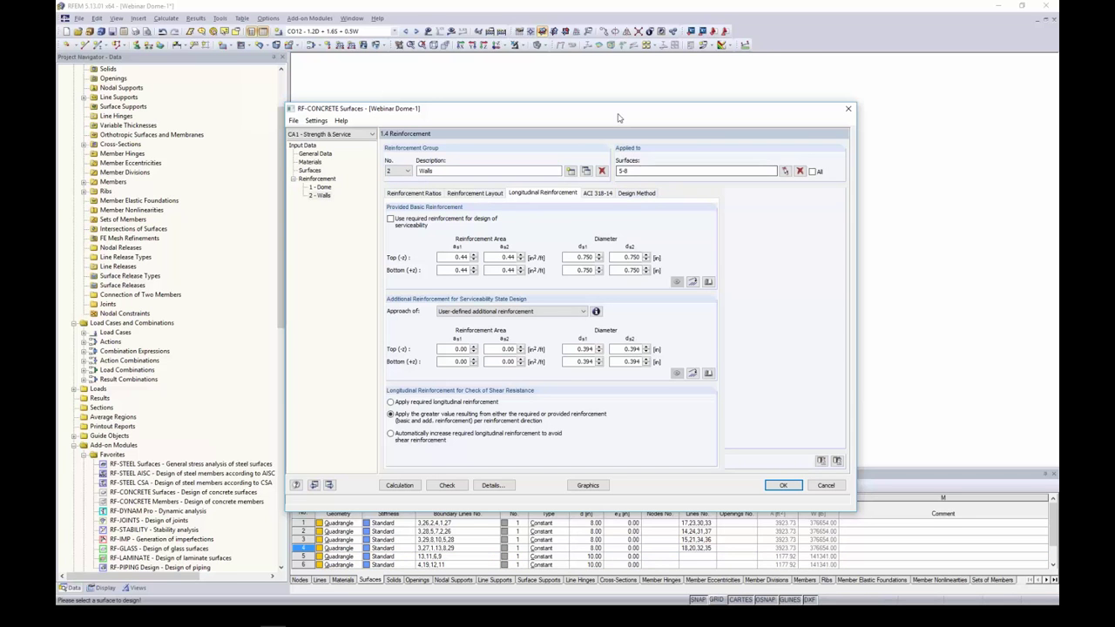
left_click_drag(619, 117, 606, 80)
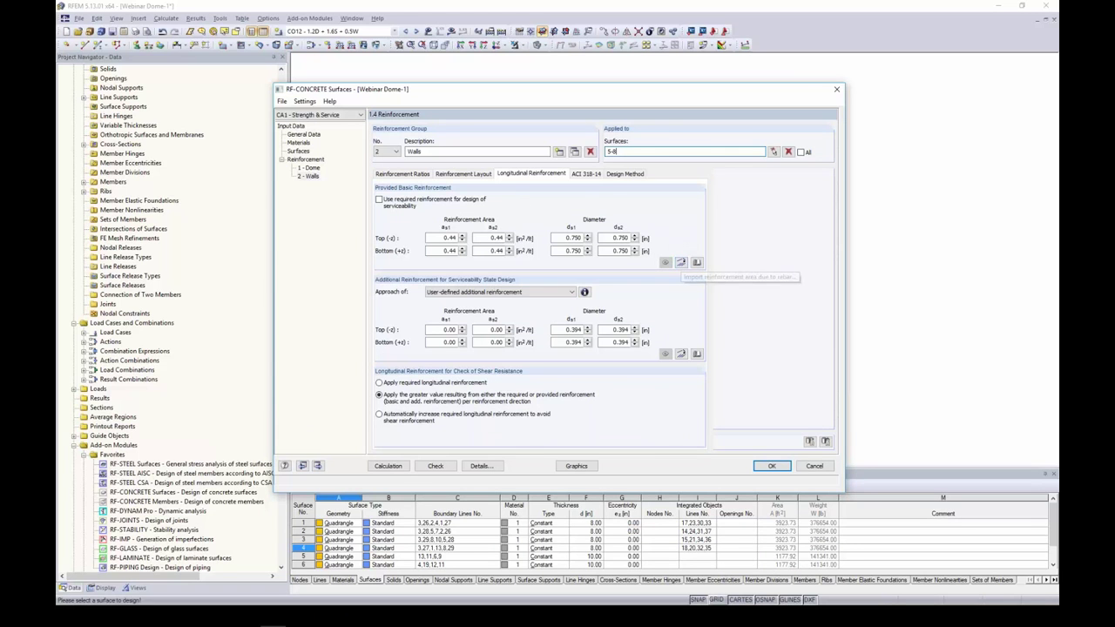
Step: Import the Walls group's basic reinforcement area from 0.875 in rebar at 8 in spacing, assigned to top and bottom in both directions
left_click(681, 264)
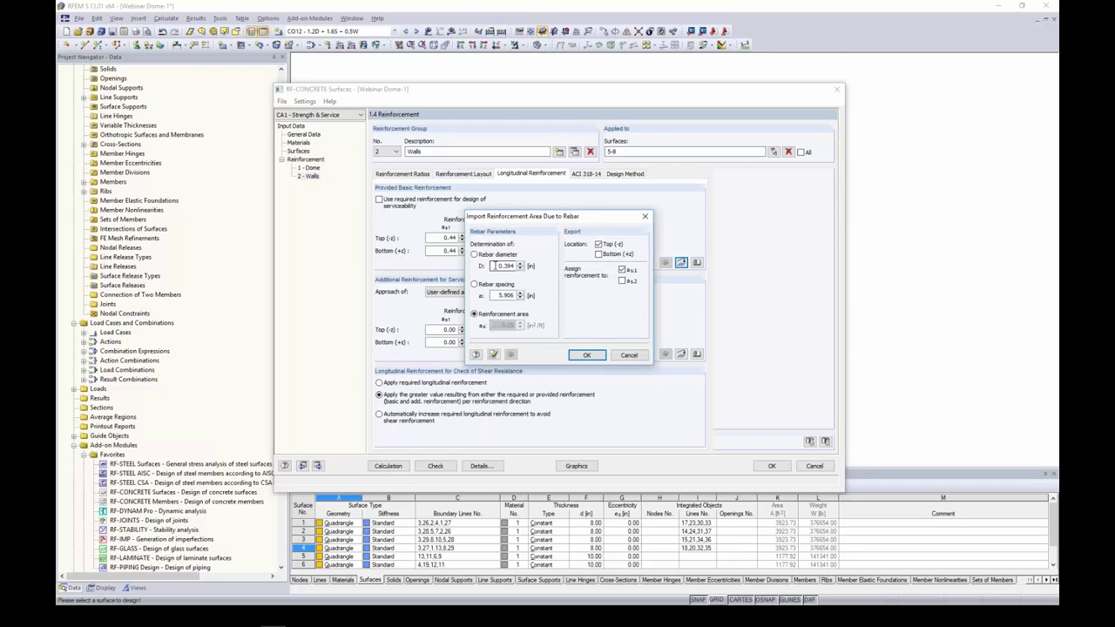
left_click_drag(496, 266, 543, 272)
type("0.875")
key("Tab")
type("8")
left_click(599, 254)
left_click(622, 280)
left_click(587, 354)
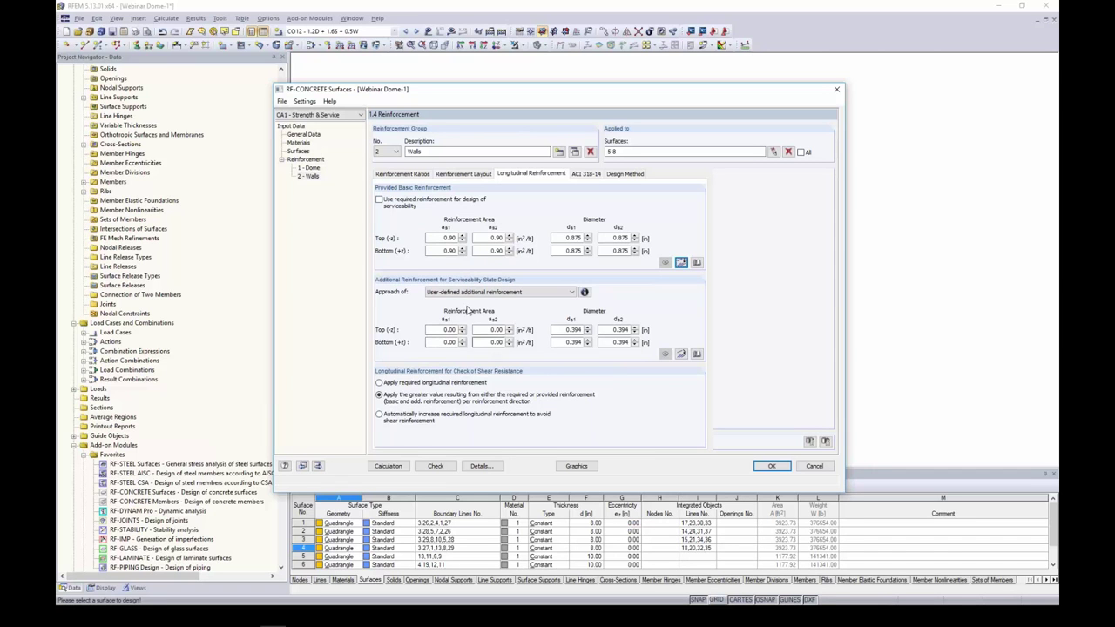
Step: Review the Walls group's reinforcement layout and ACI 318-14 settings, and accept the module input
left_click(480, 176)
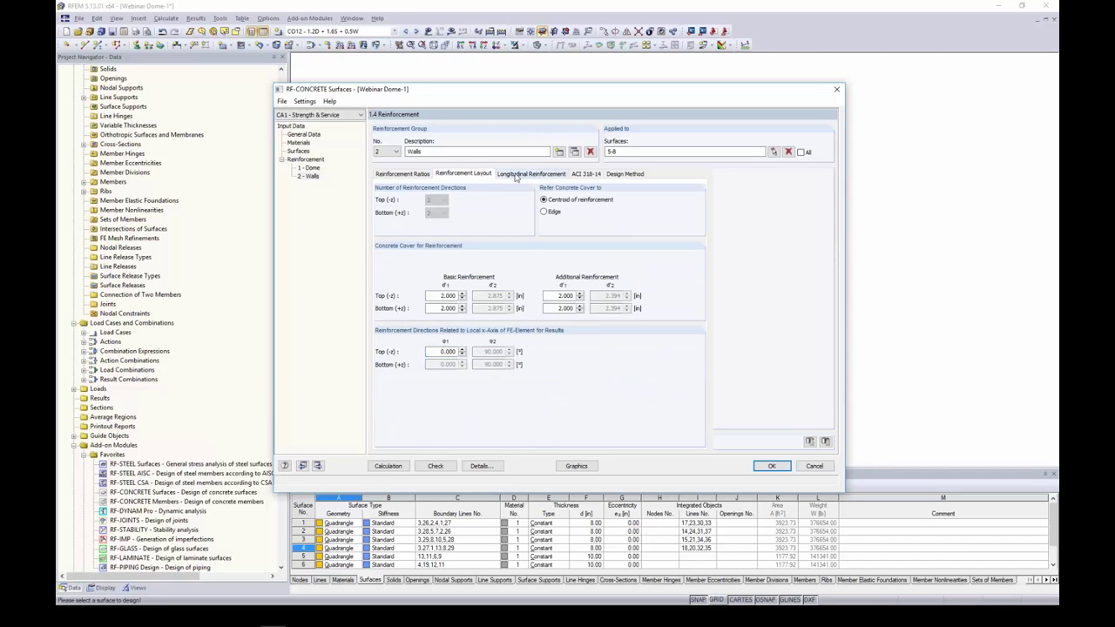
left_click(521, 175)
left_click(585, 174)
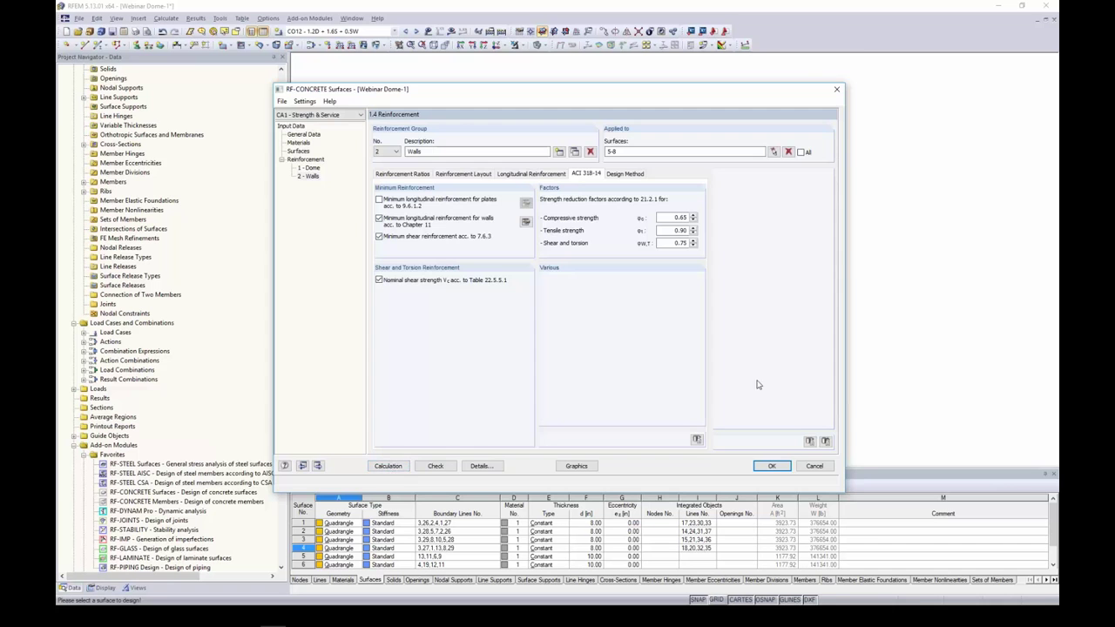
left_click(772, 466)
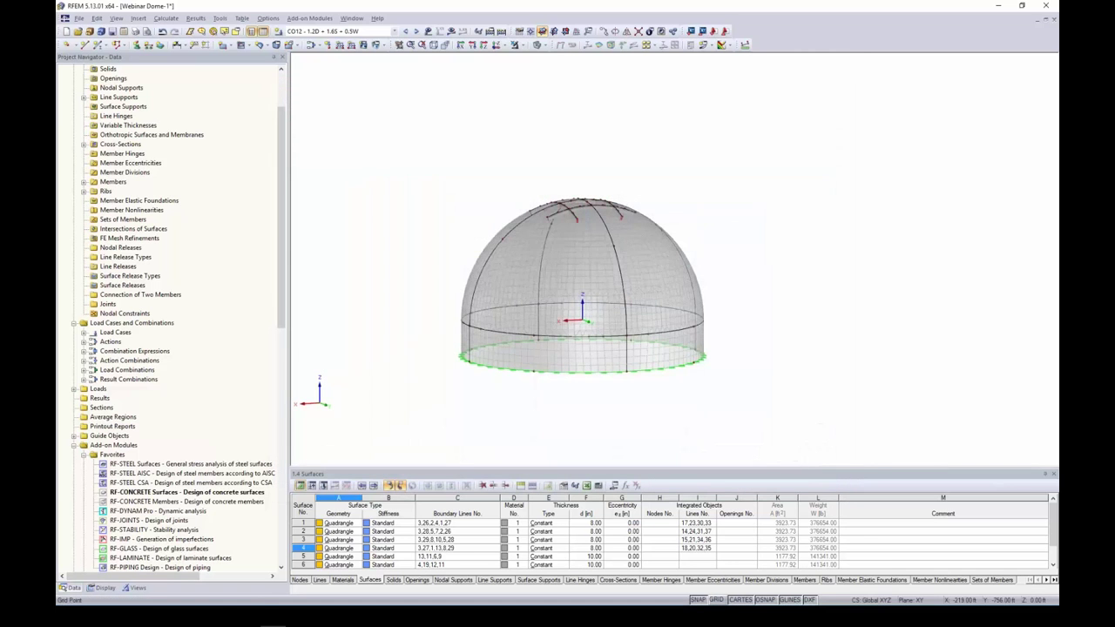
Step: Switch to the Webinar Tank 3 model and display the RF-CONCRETE Surfaces CA1 - Strength & Service results
left_click(352, 18)
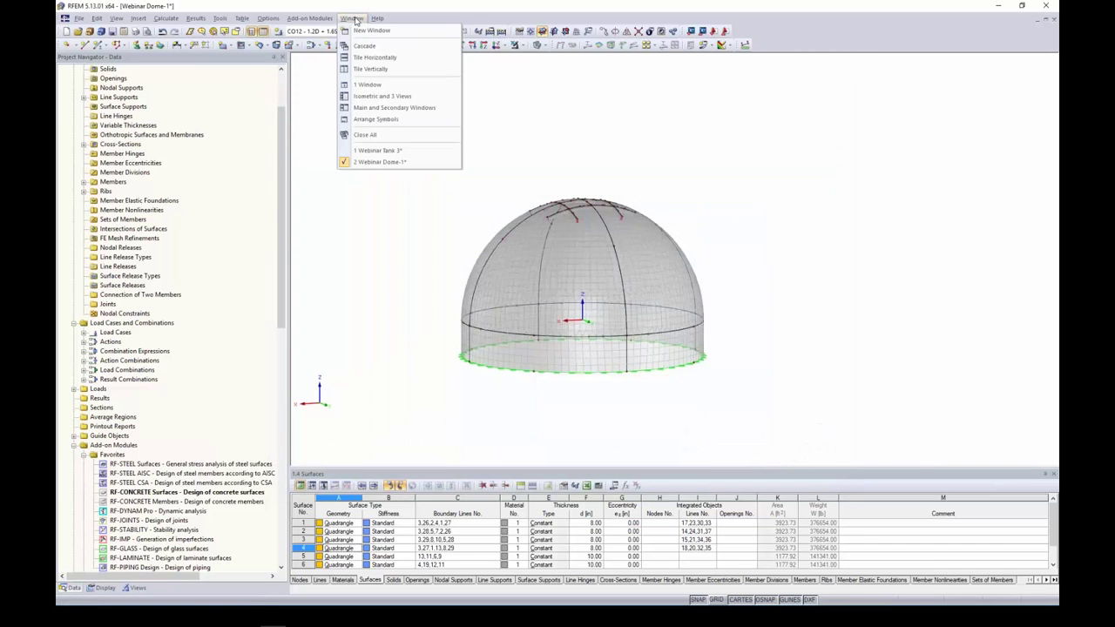
left_click(373, 150)
left_click(394, 30)
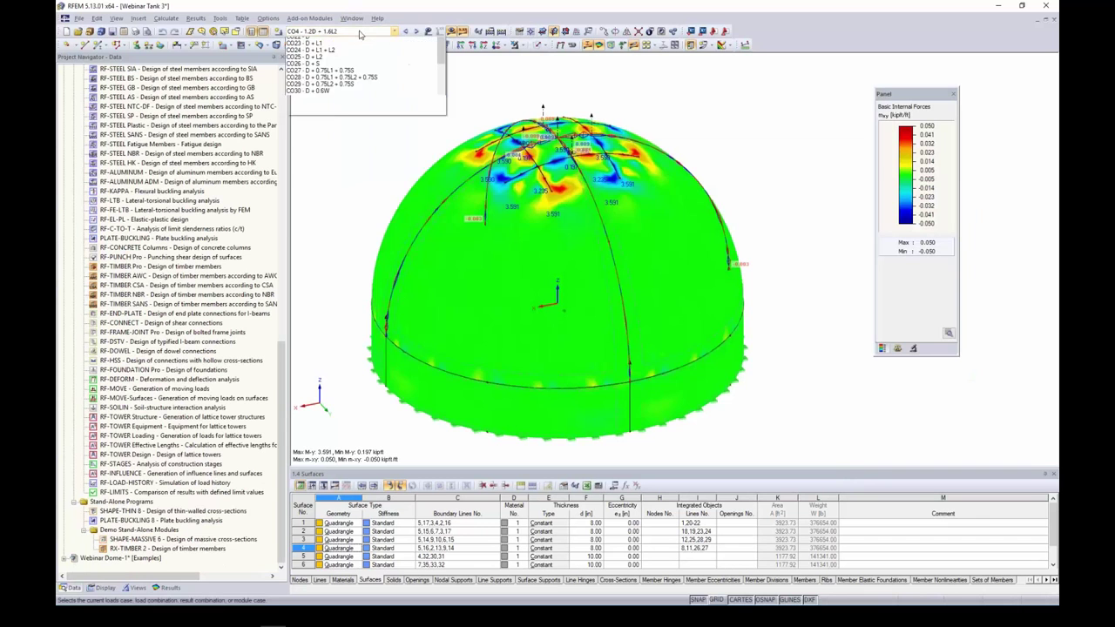
scroll(348, 205, "down", 4)
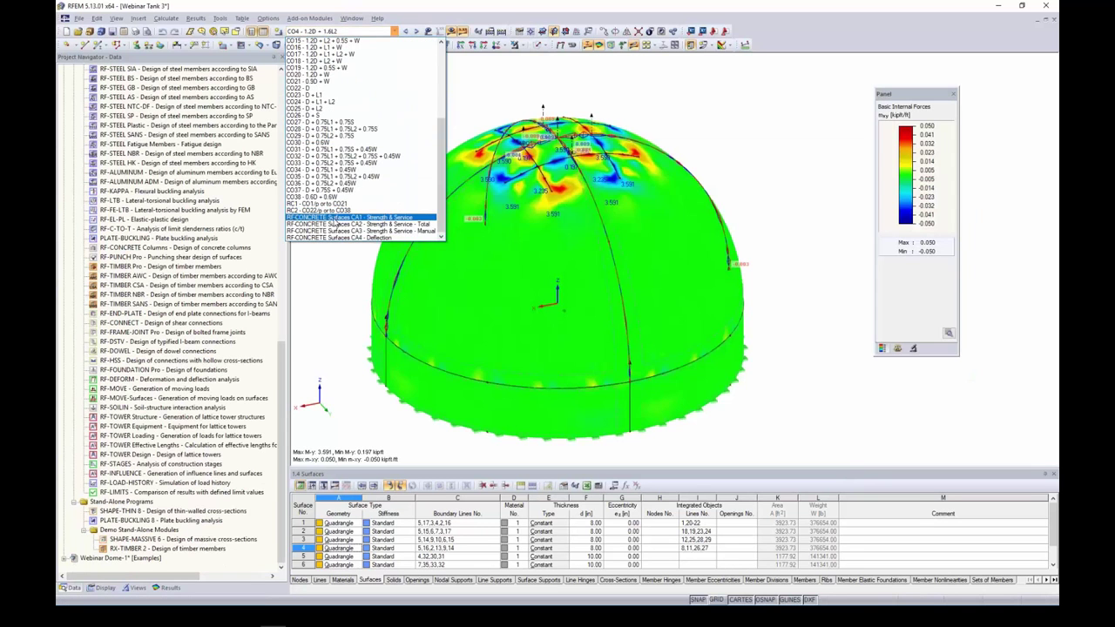
left_click(337, 221)
Step: Open the RF-CONCRETE Surfaces module and examine the required reinforcement tables in total and by surface
left_click(916, 272)
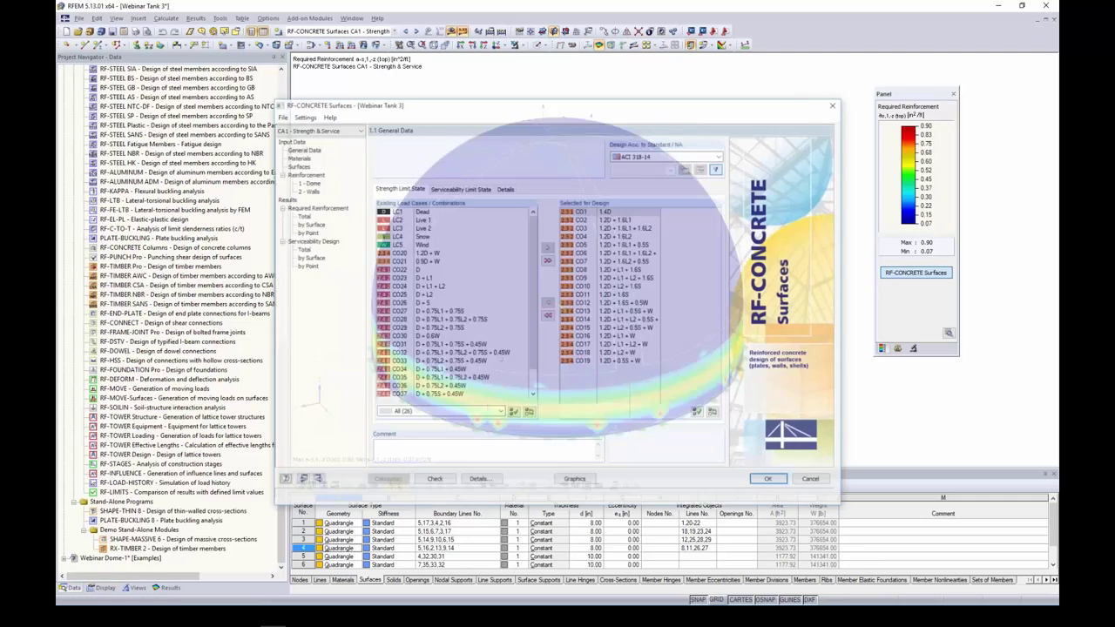
left_click(302, 216)
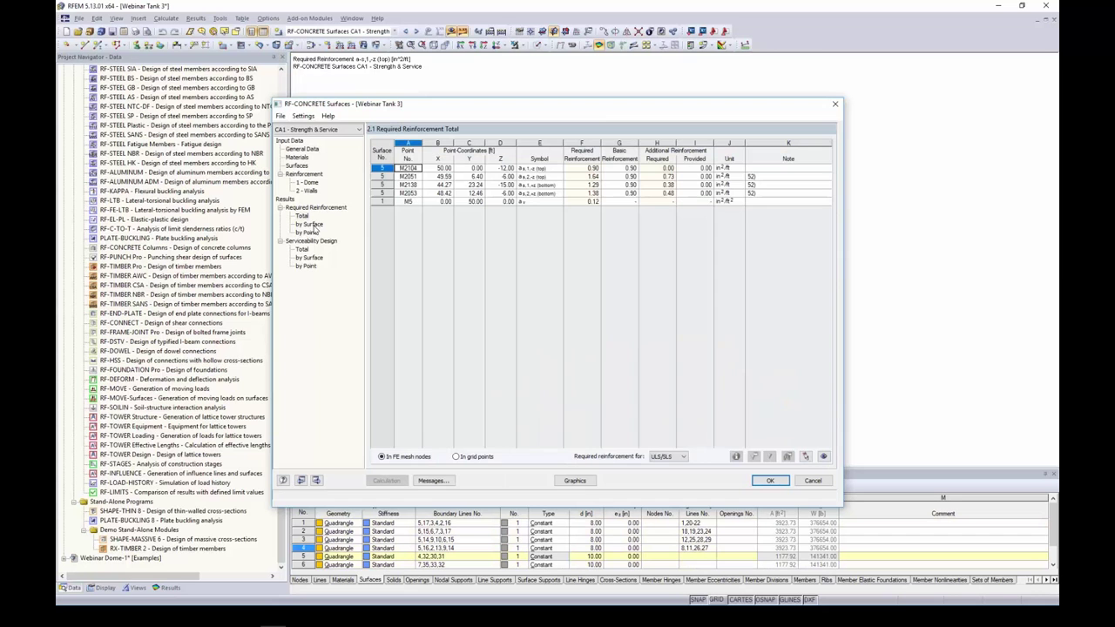
left_click(312, 225)
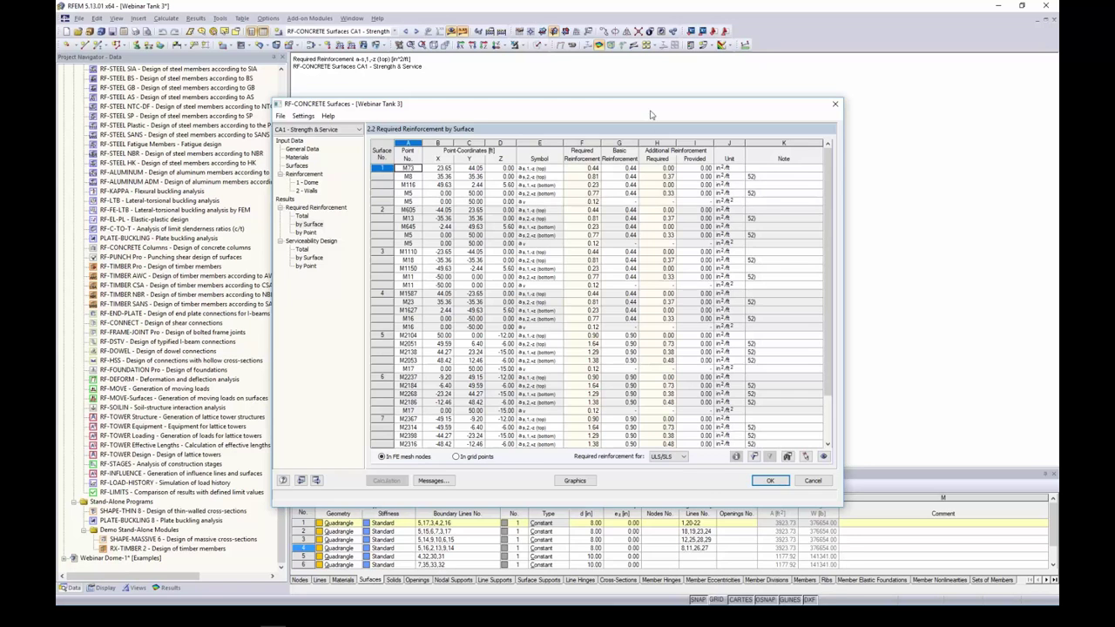
Step: Go through the required reinforcement rows of several surfaces and examine where each governing point lies on the model
left_click_drag(653, 115, 650, 333)
left_click(592, 424)
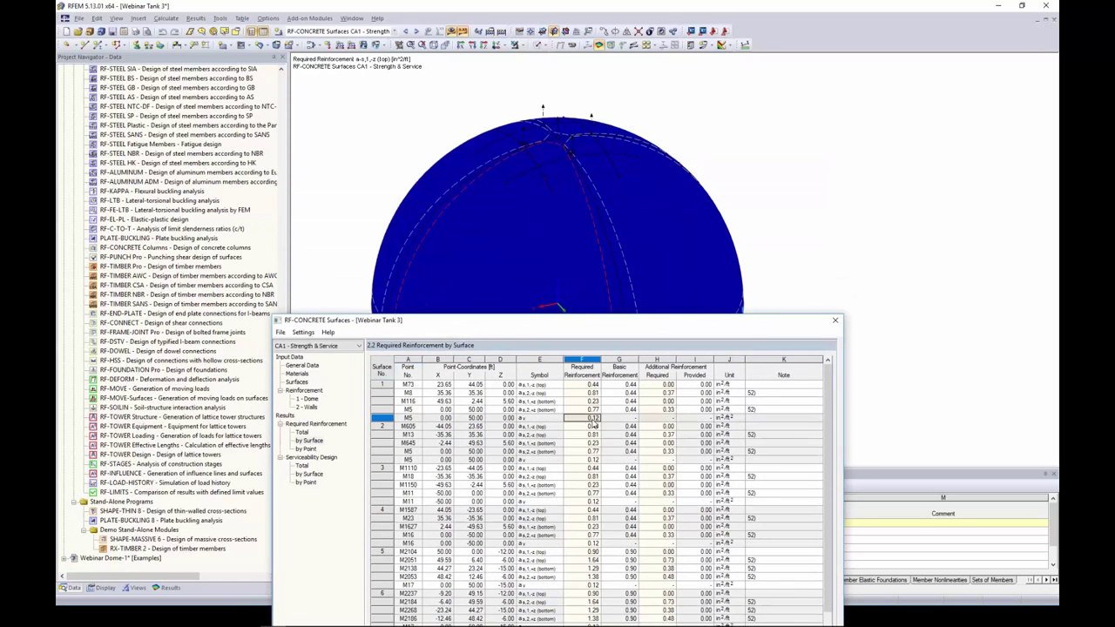
scroll(592, 425, "down", 2)
left_click(593, 451)
left_click(592, 502)
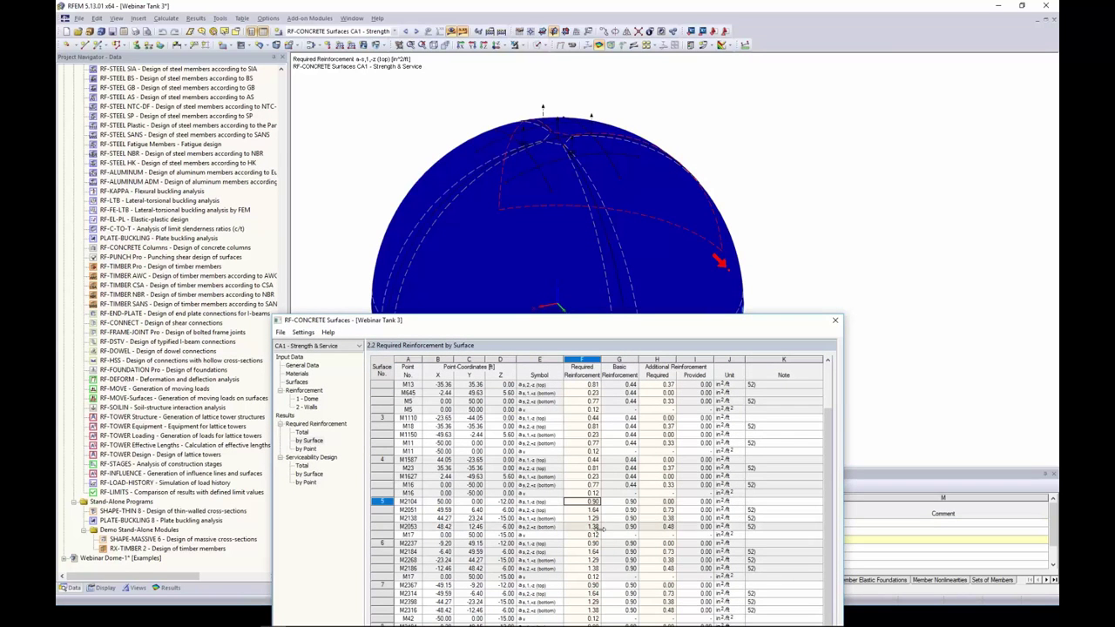
left_click_drag(610, 319, 604, 426)
left_click(576, 524)
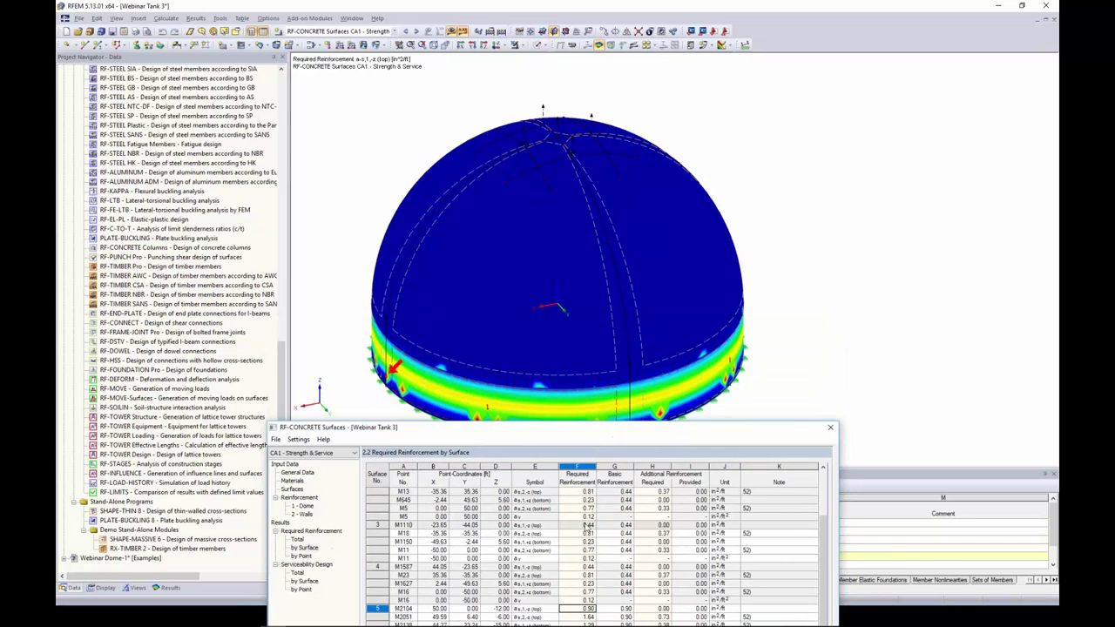
key("Down")
key("Down")
key("Down")
key("Down")
key("Down")
key("Down")
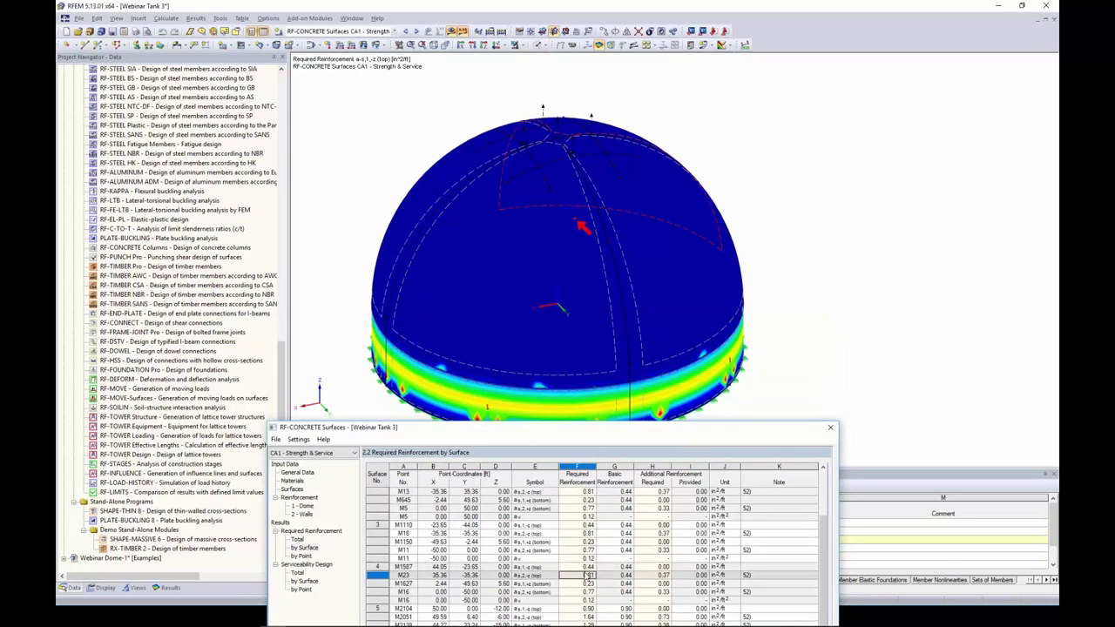
key("Down")
key("Down")
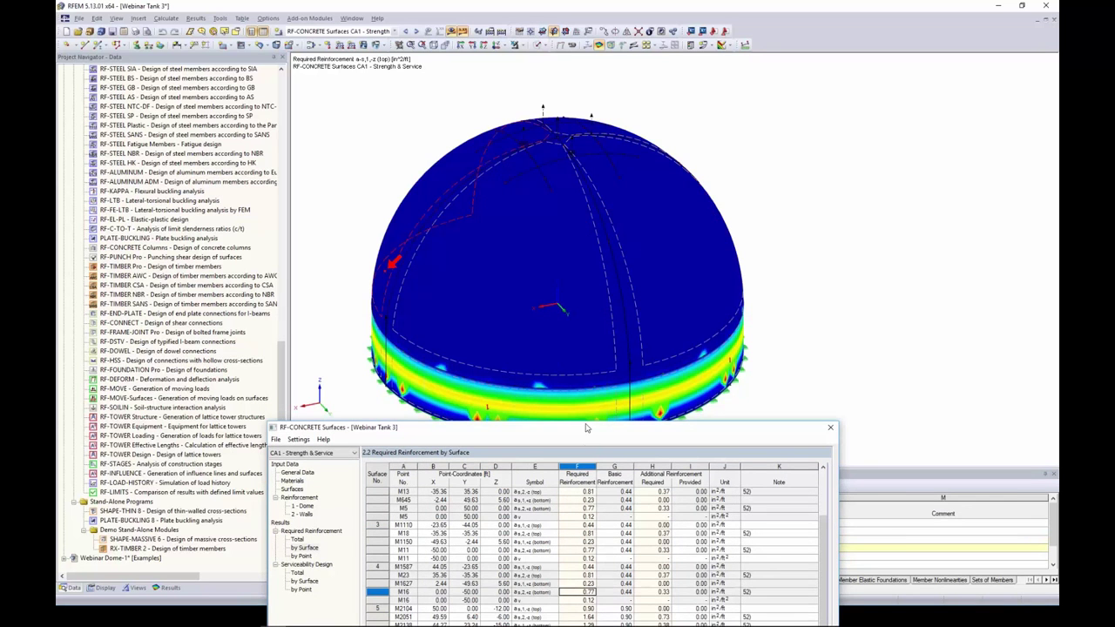
left_click_drag(587, 427, 587, 87)
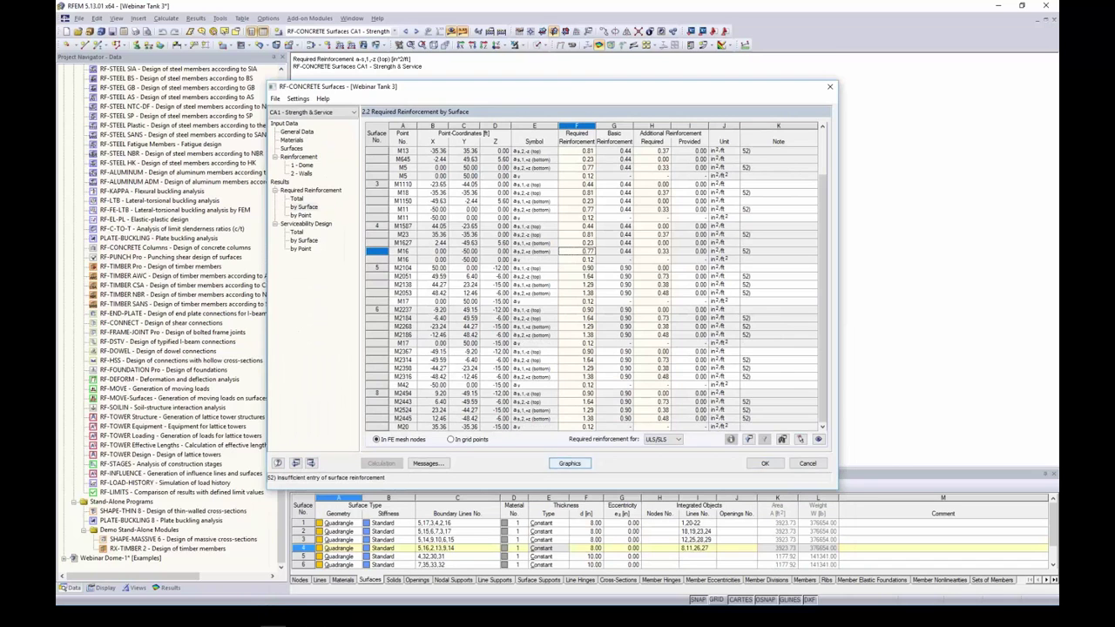
Step: Show the required reinforcement graphically and examine the as,2 top and as,1 bottom distributions around the tank wall
left_click(570, 464)
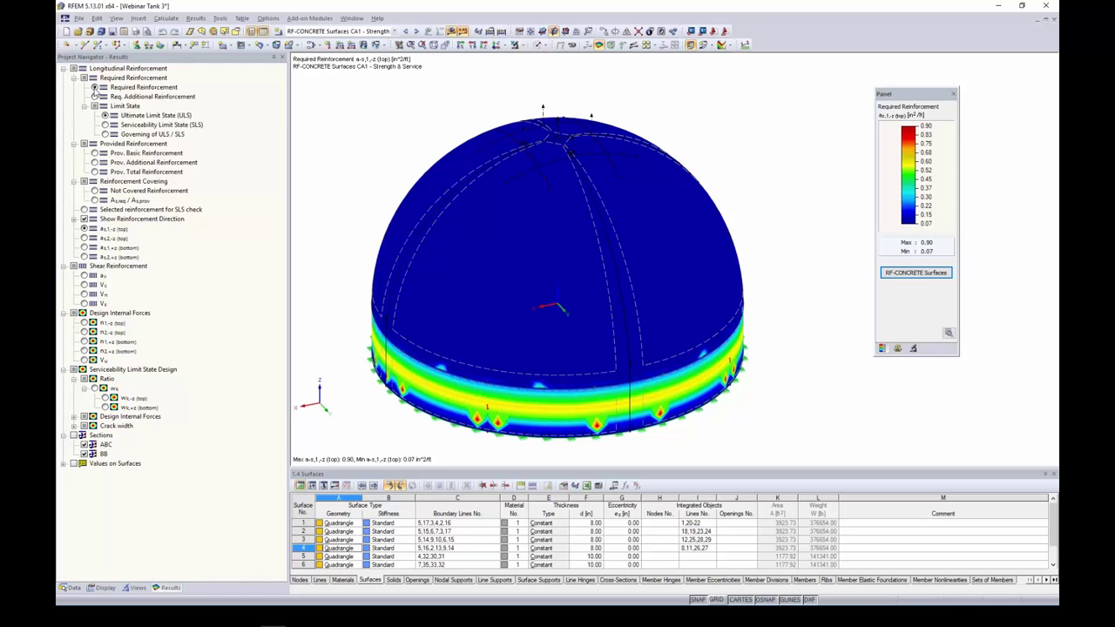
left_click(84, 238)
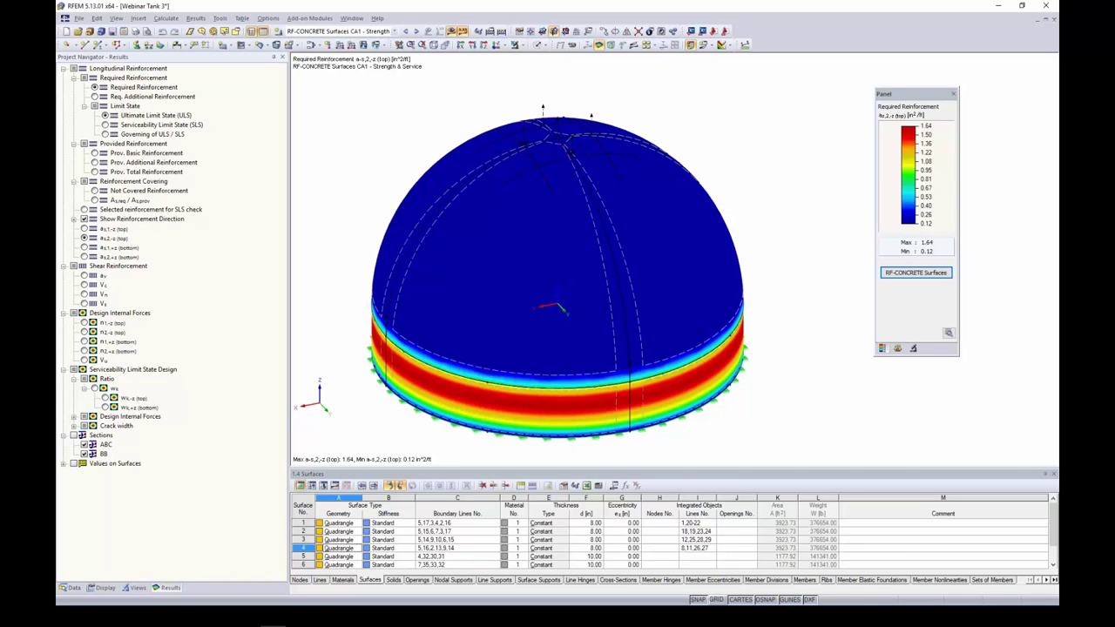
left_click(83, 238)
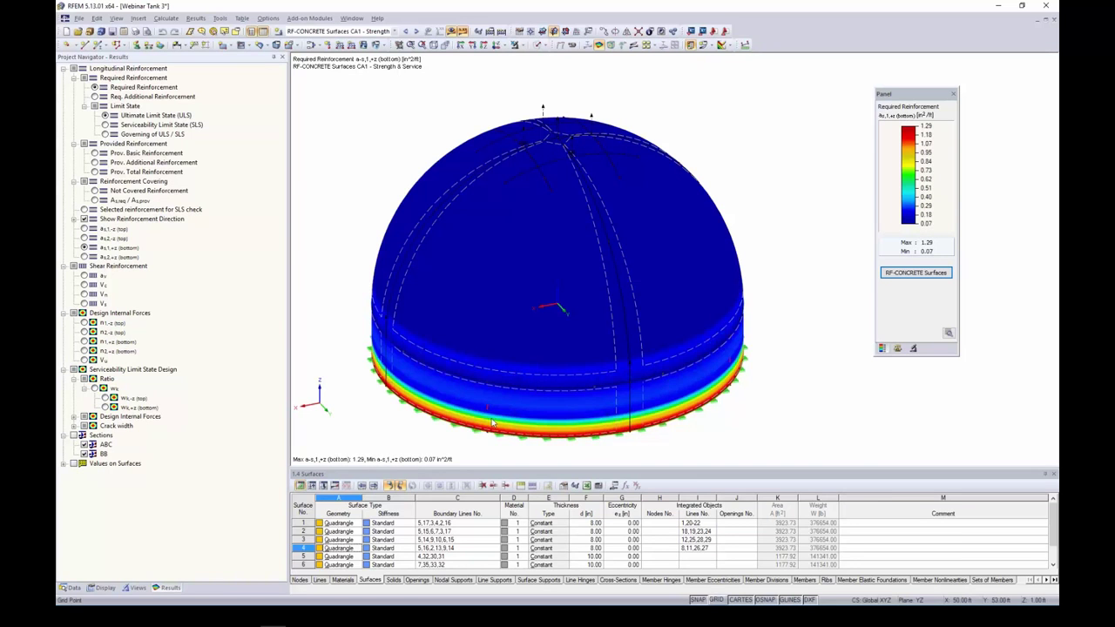
scroll(523, 386, "up", 5)
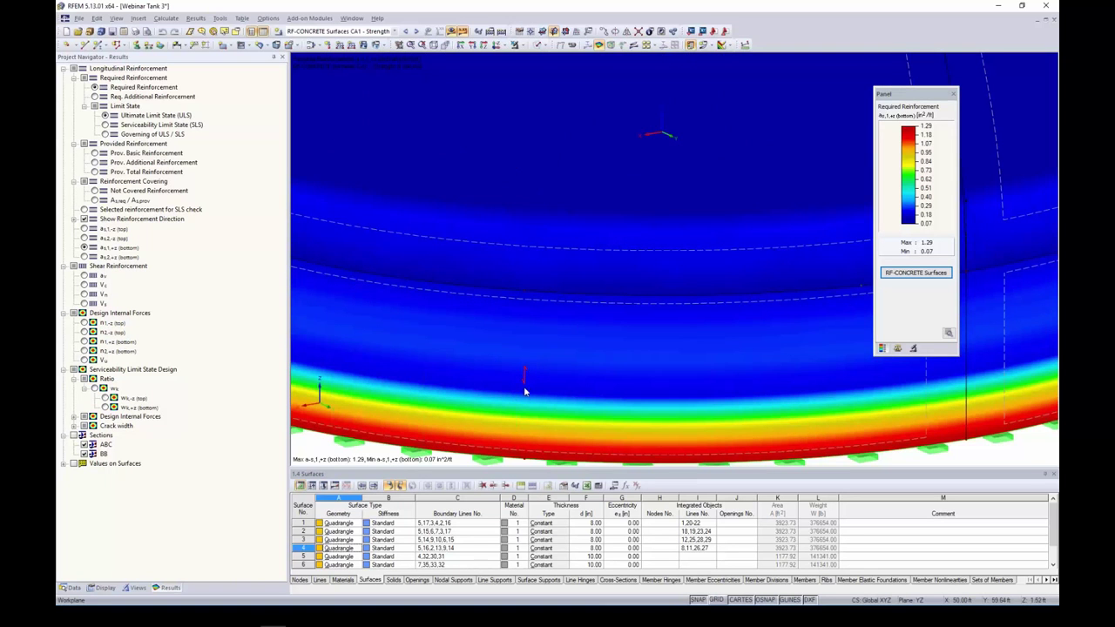
scroll(532, 366, "down", 5)
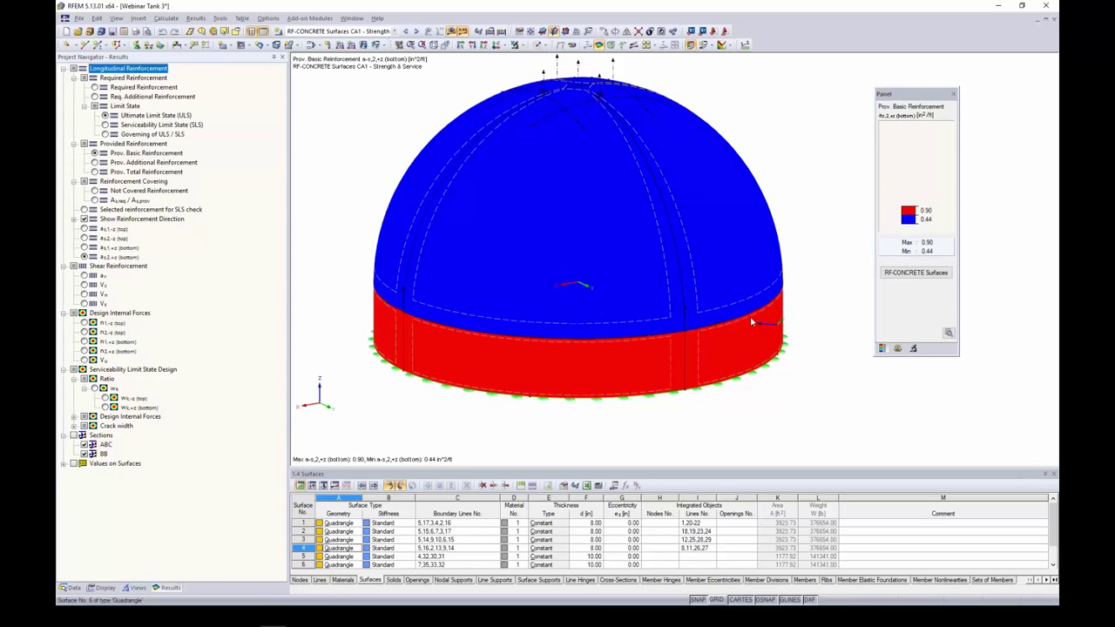
Step: Compare provided basic reinforcement with the required-to-provided ratio and the not covered reinforcement on the model
middle_click_drag(832, 279, 593, 231, "ctrl")
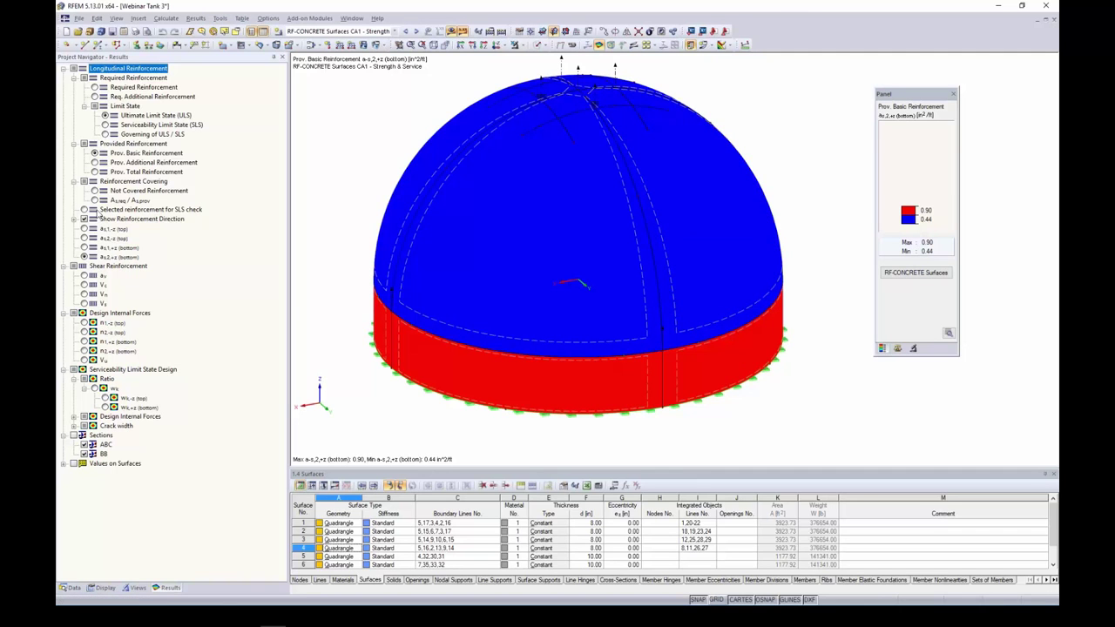
left_click(94, 202)
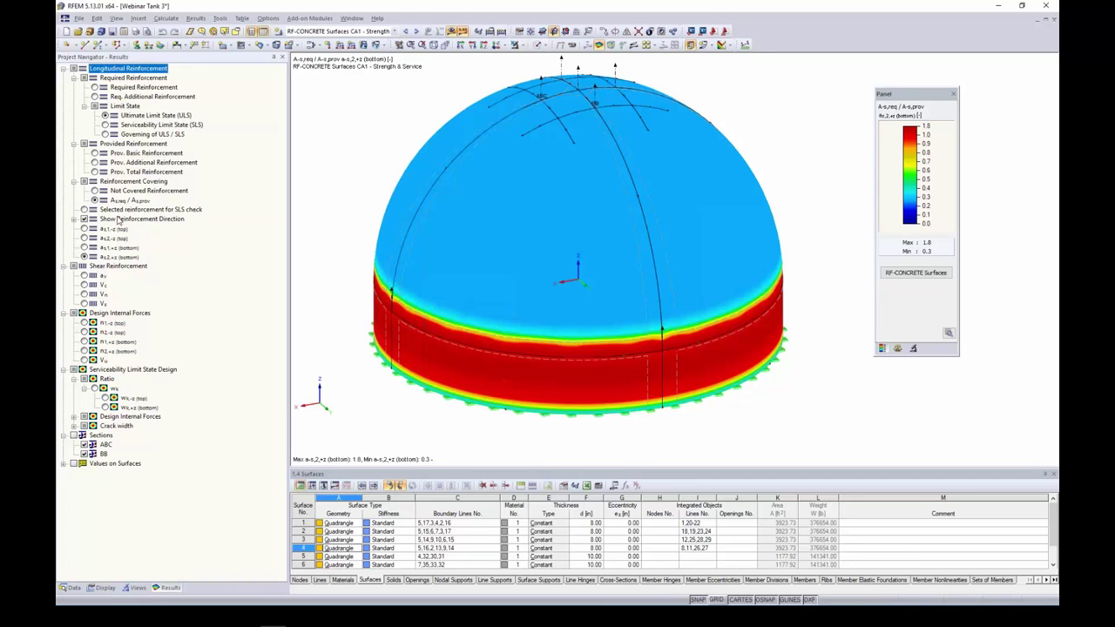
left_click(84, 247)
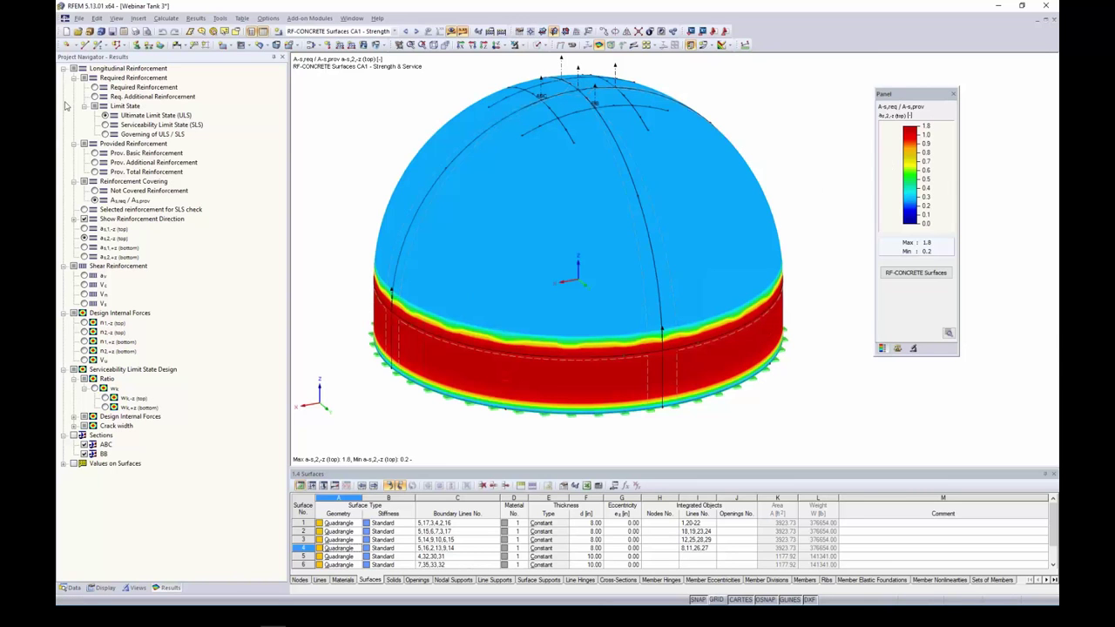
left_click(94, 190)
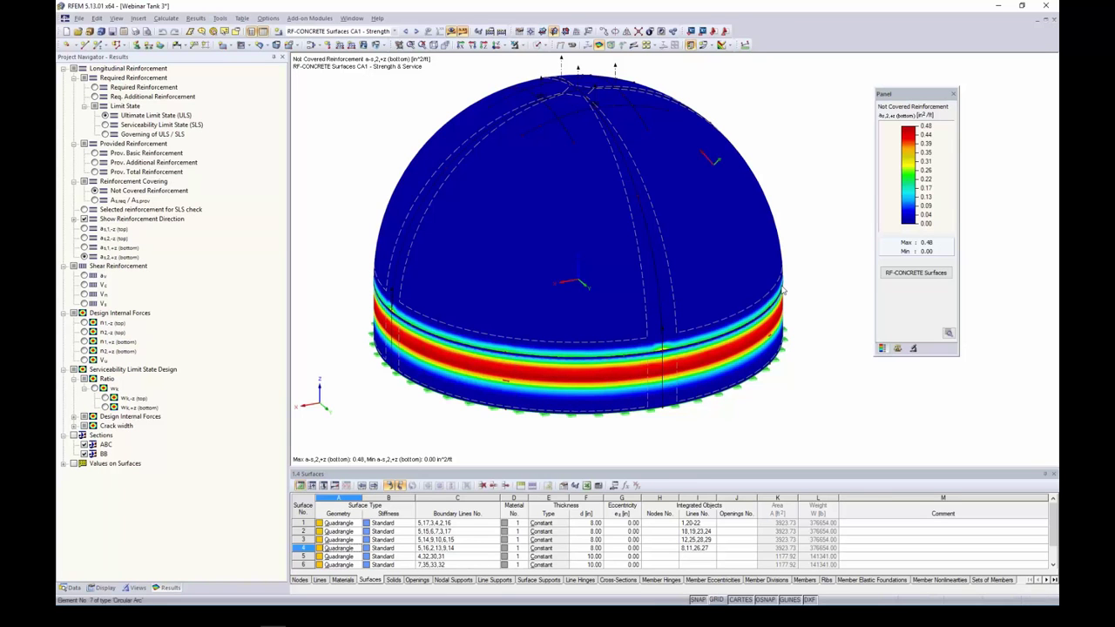
Step: Reopen the concrete module, switch to case CA2 - Strength & Service - Total, and show the Dome group's longitudinal reinforcement
left_click(915, 273)
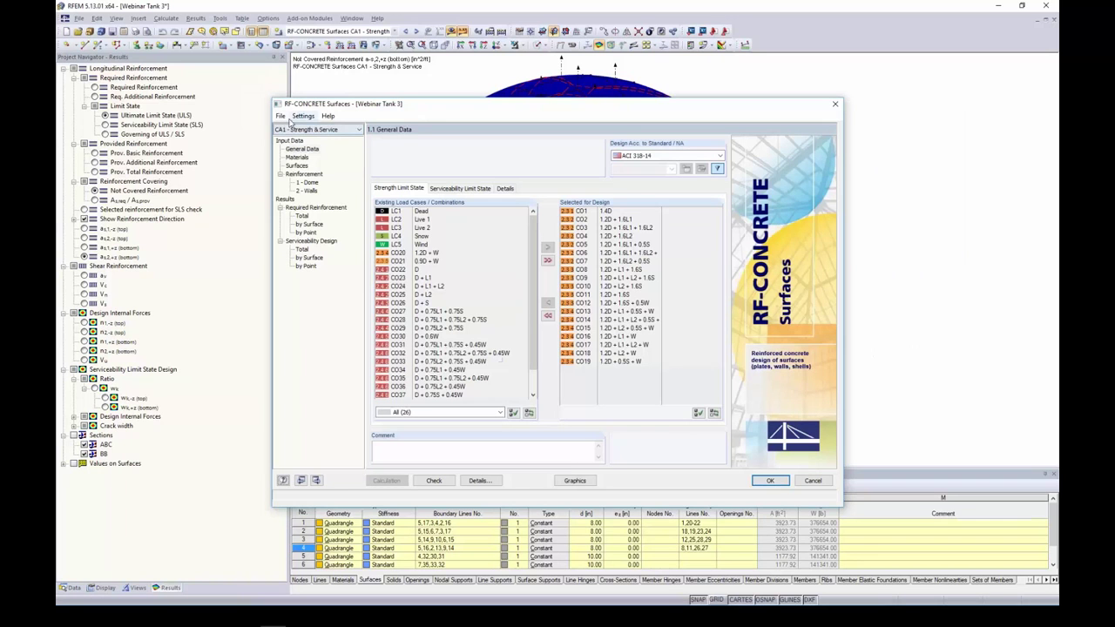
left_click(281, 117)
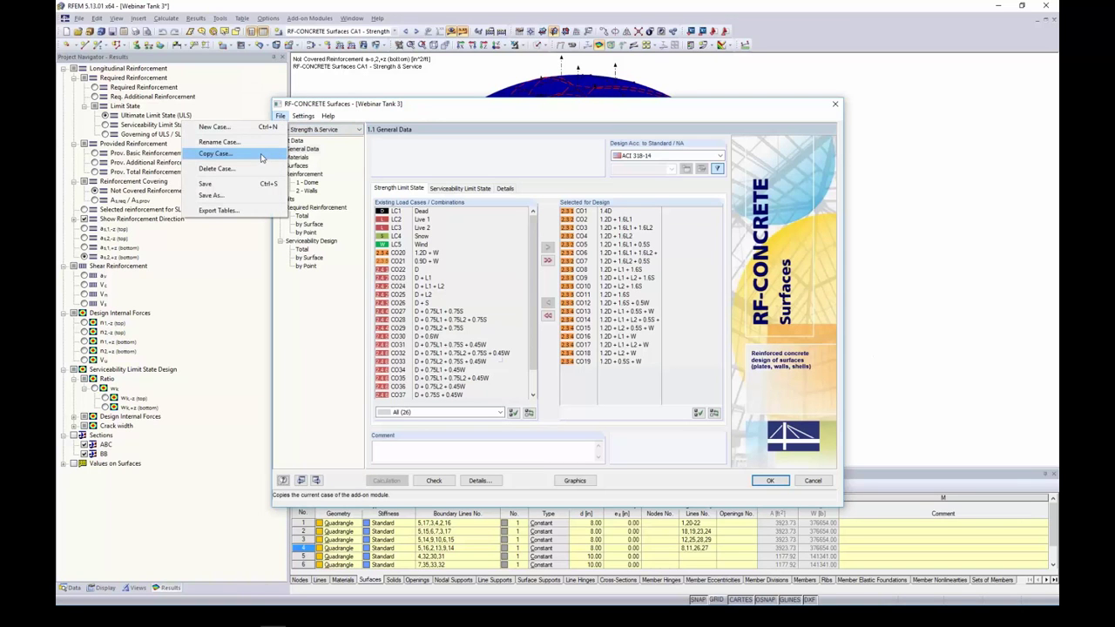
left_click(358, 130)
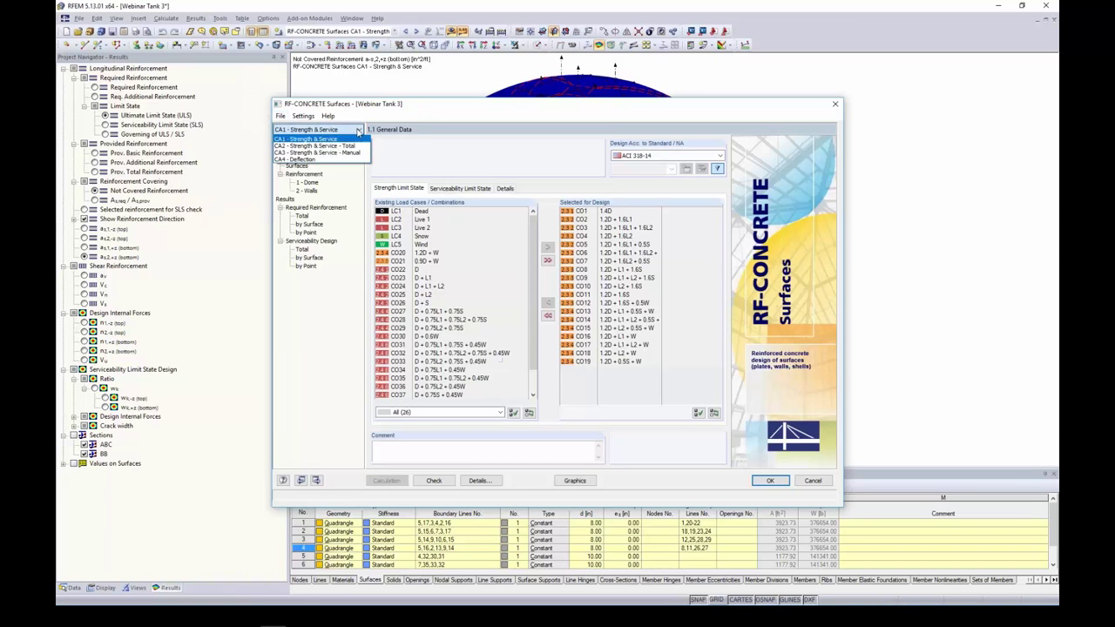
left_click(345, 146)
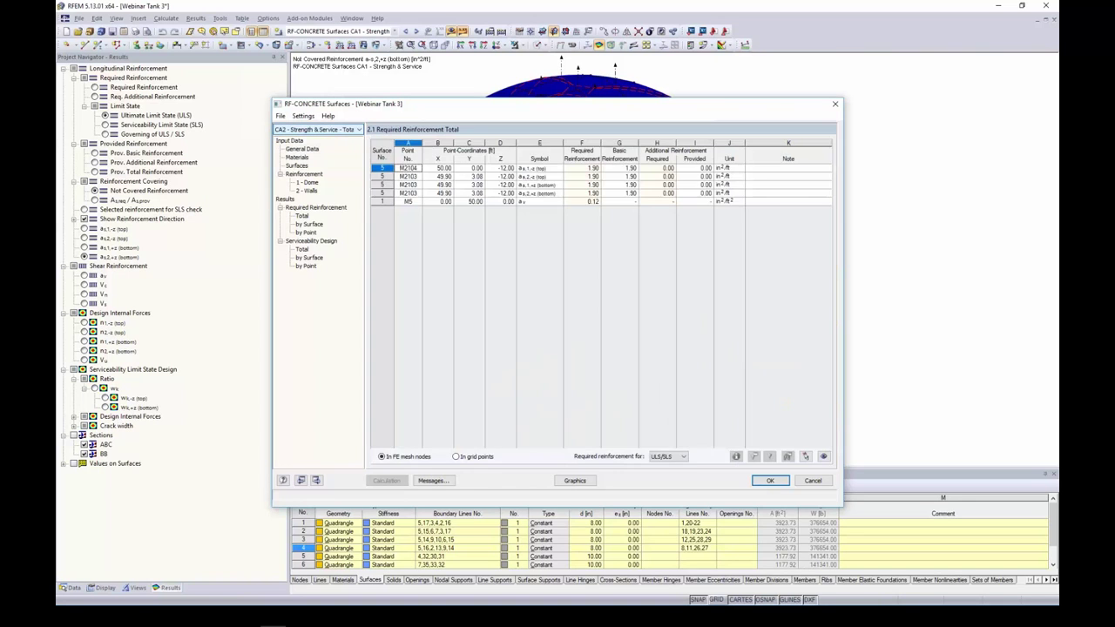
left_click(310, 182)
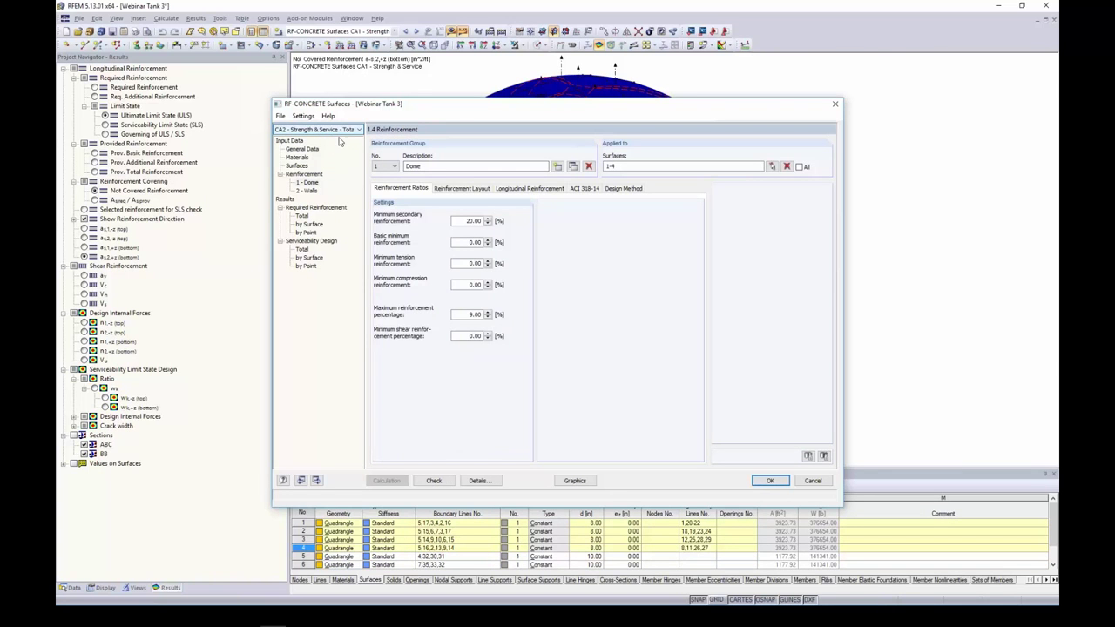
left_click(513, 188)
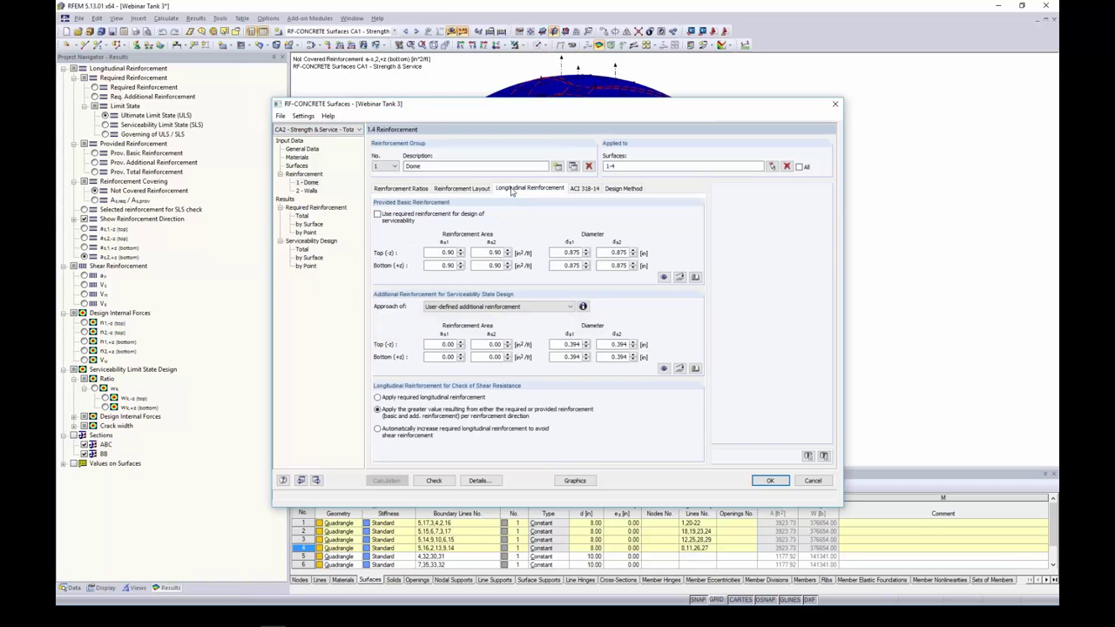
Step: Check the provided basic reinforcement of the Walls group and review the required reinforcement by surface for case CA2
left_click(443, 252)
left_click(395, 167)
left_click(386, 184)
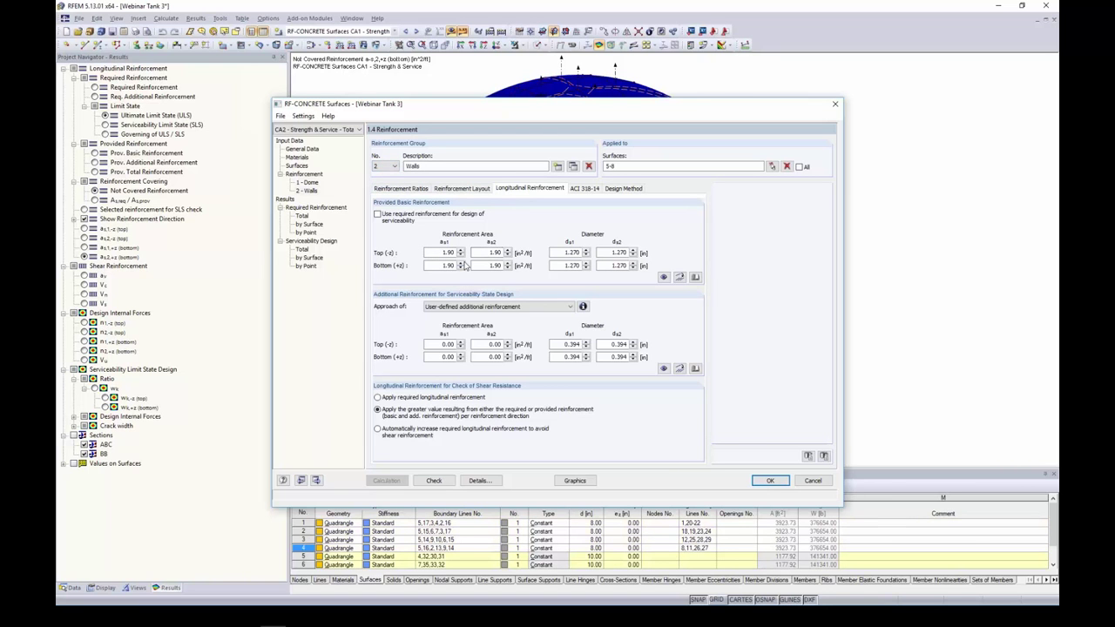
left_click(302, 216)
left_click(312, 224)
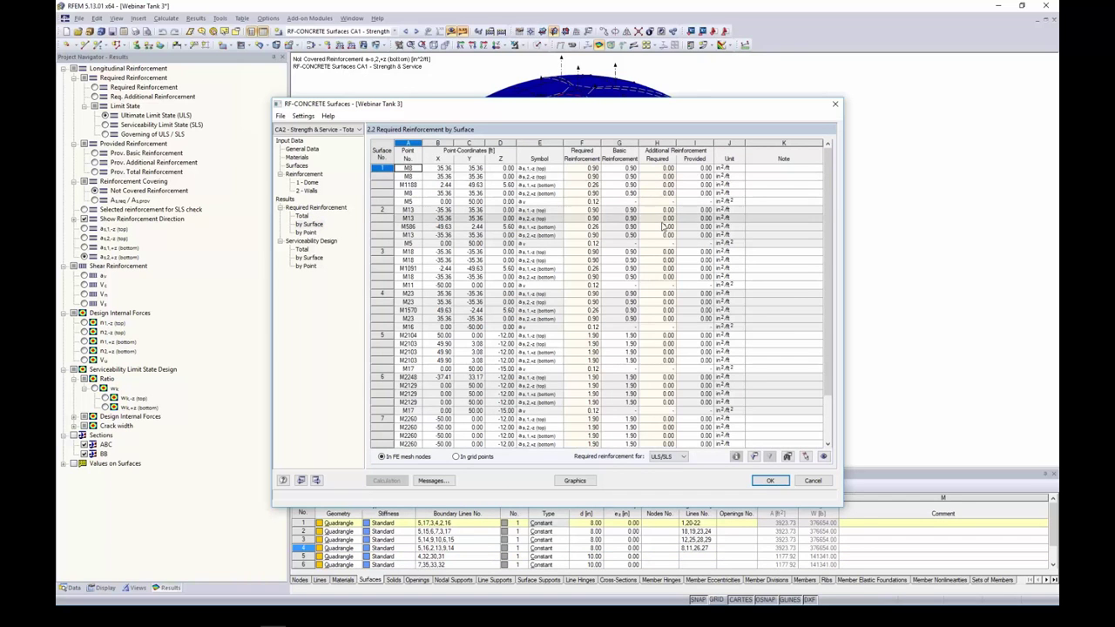
scroll(667, 320, "down", 2)
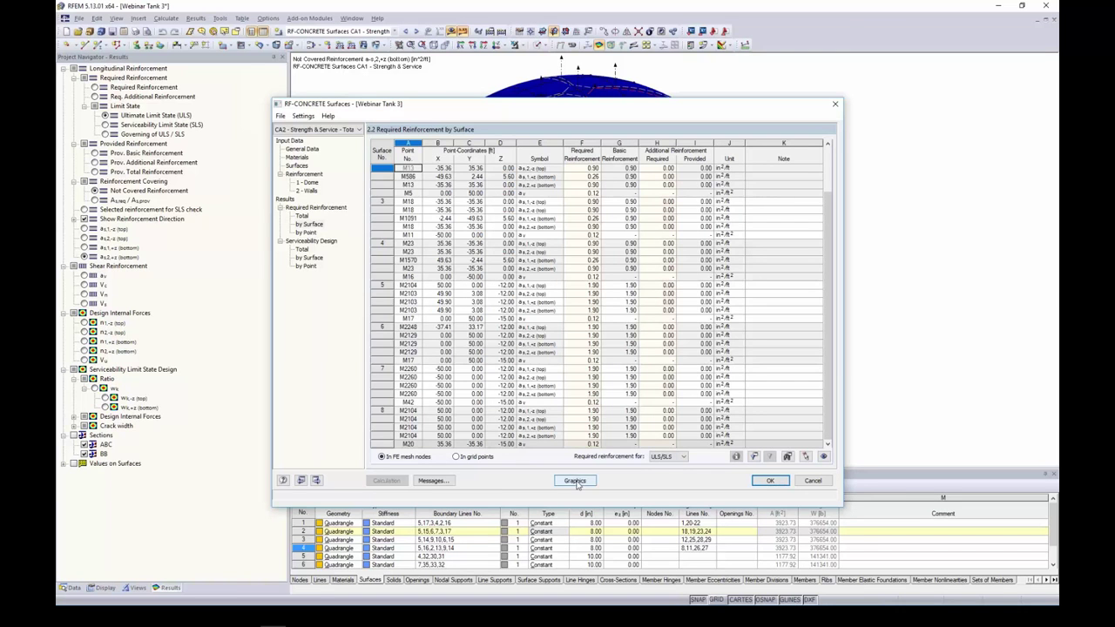
Step: Display the CA2 results on the model and compare required, provided basic and not covered reinforcement, checking the latter in each direction
left_click(574, 480)
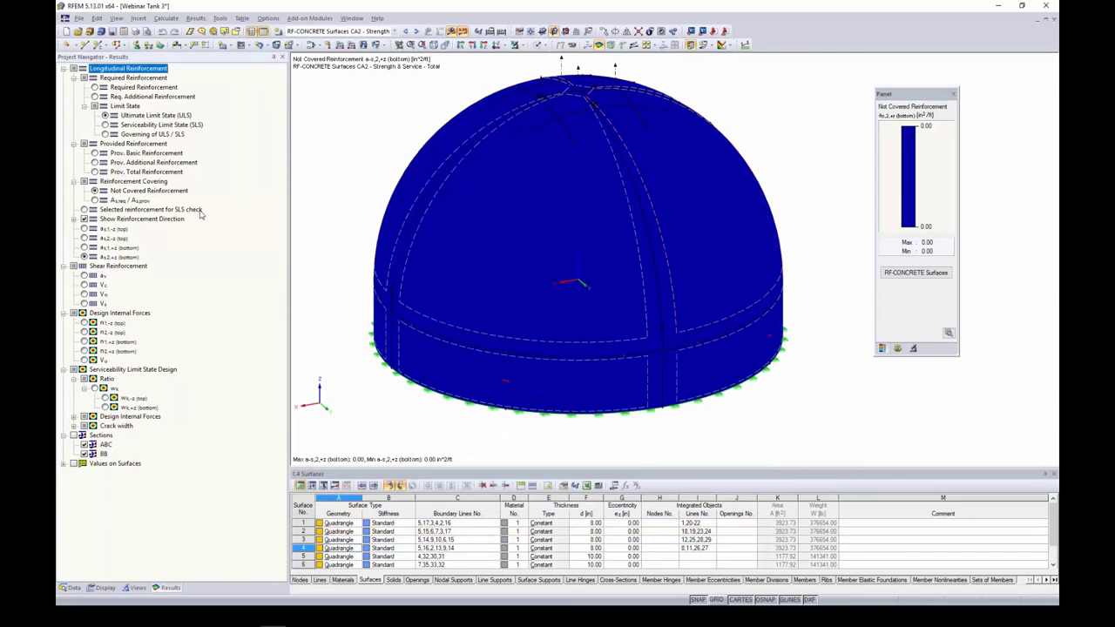
left_click(95, 87)
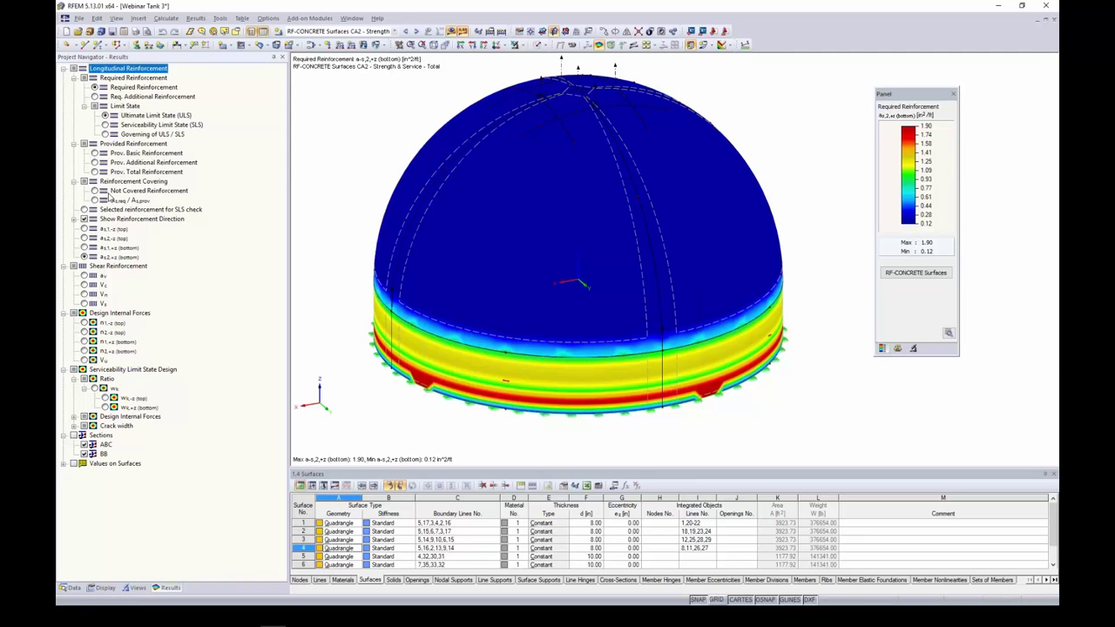
left_click(95, 152)
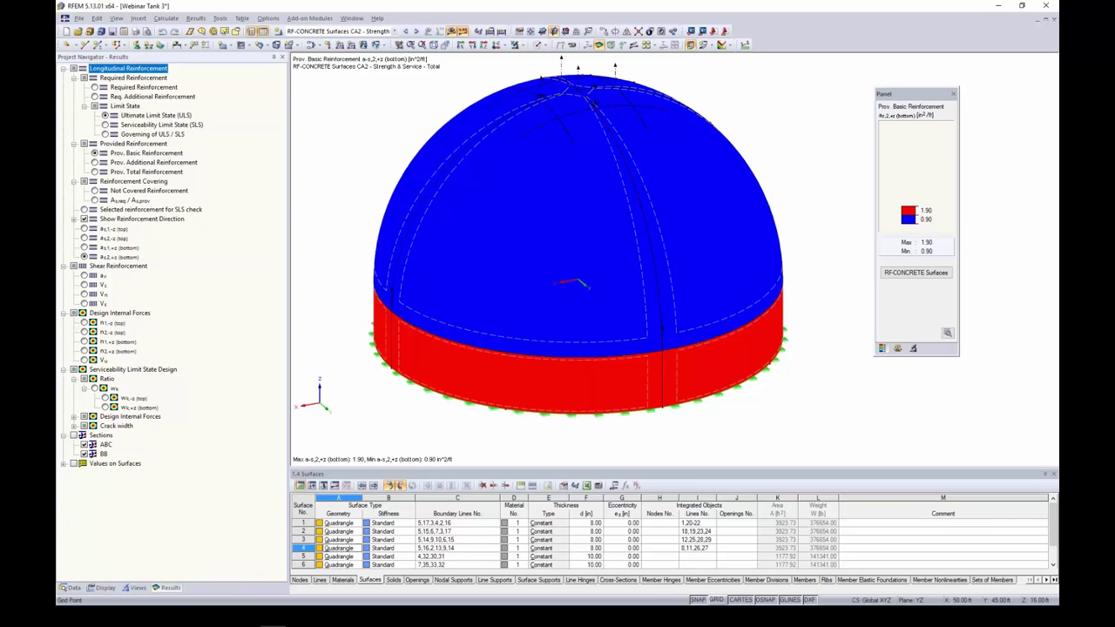
left_click(95, 191)
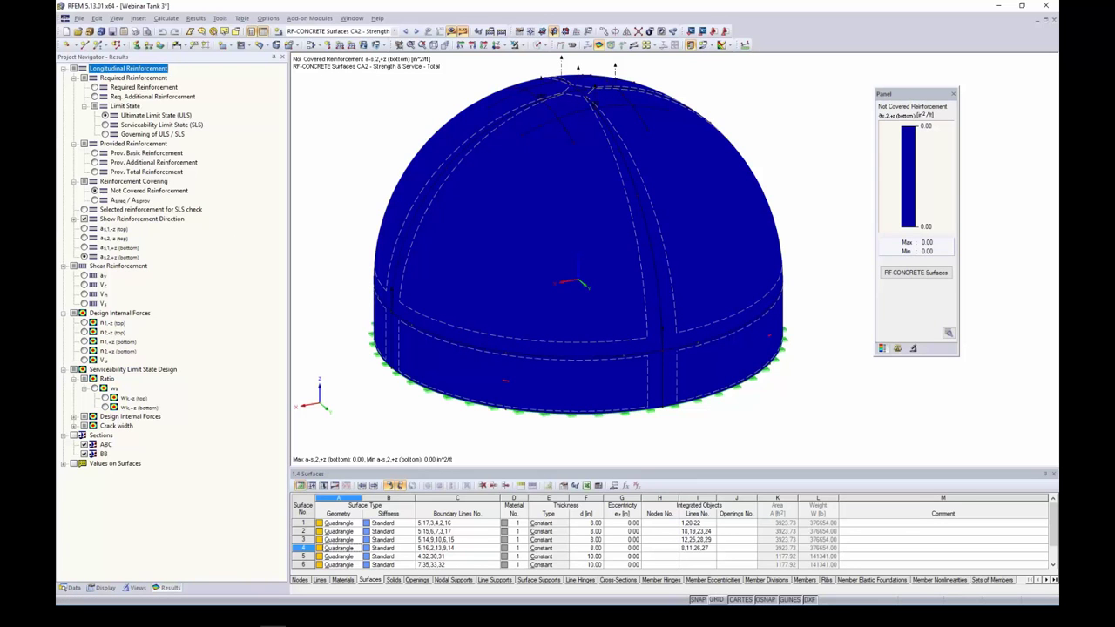
left_click(84, 229)
left_click(85, 238)
left_click(84, 247)
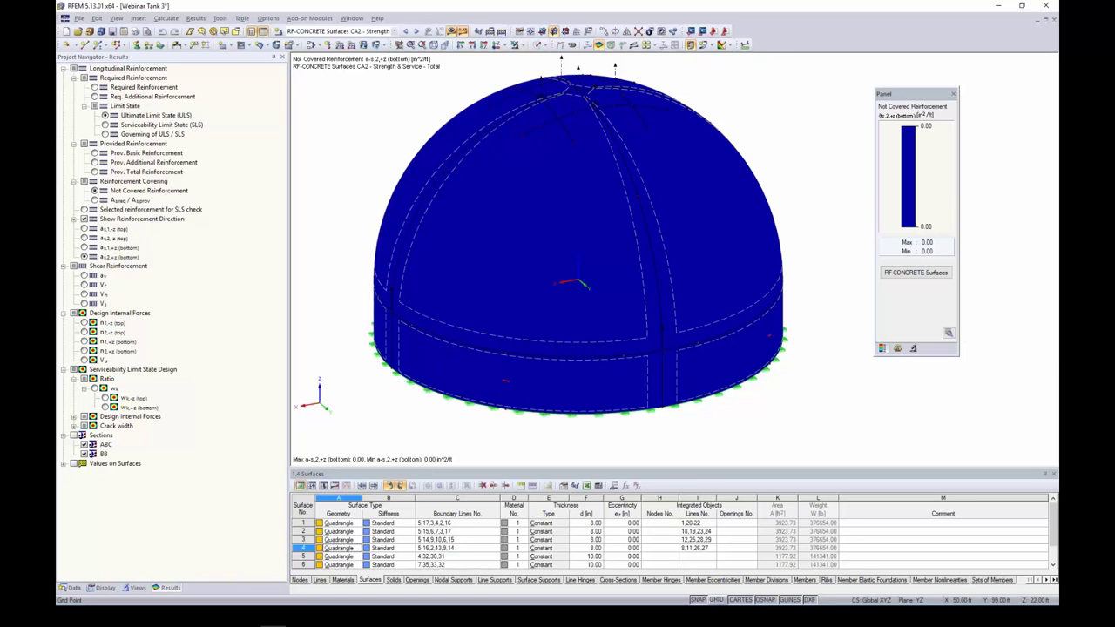
scroll(540, 402, "down", 1)
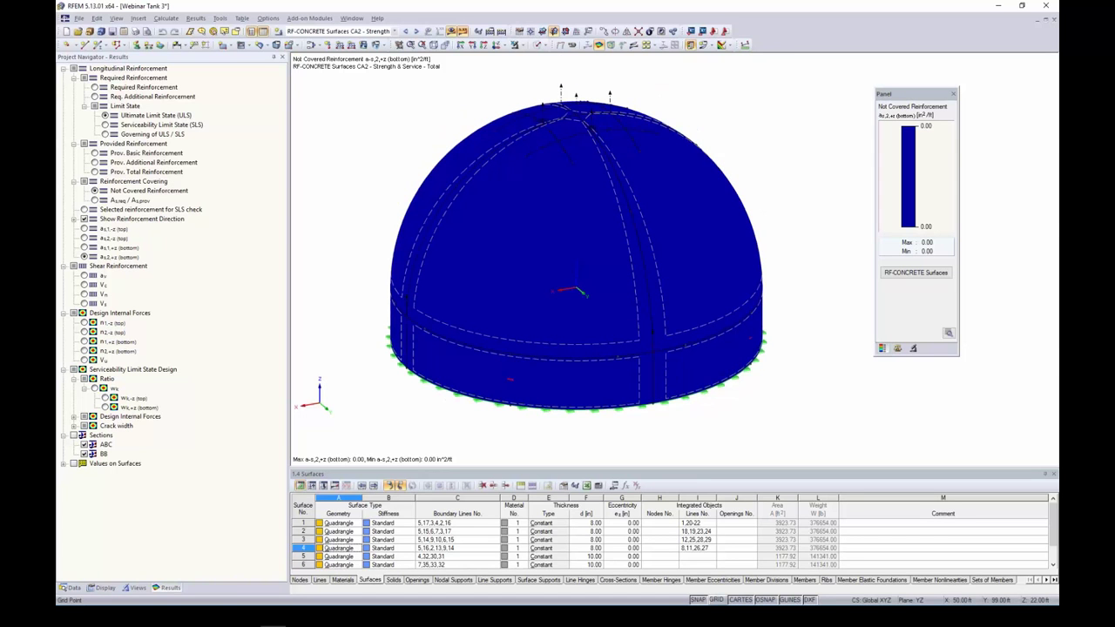
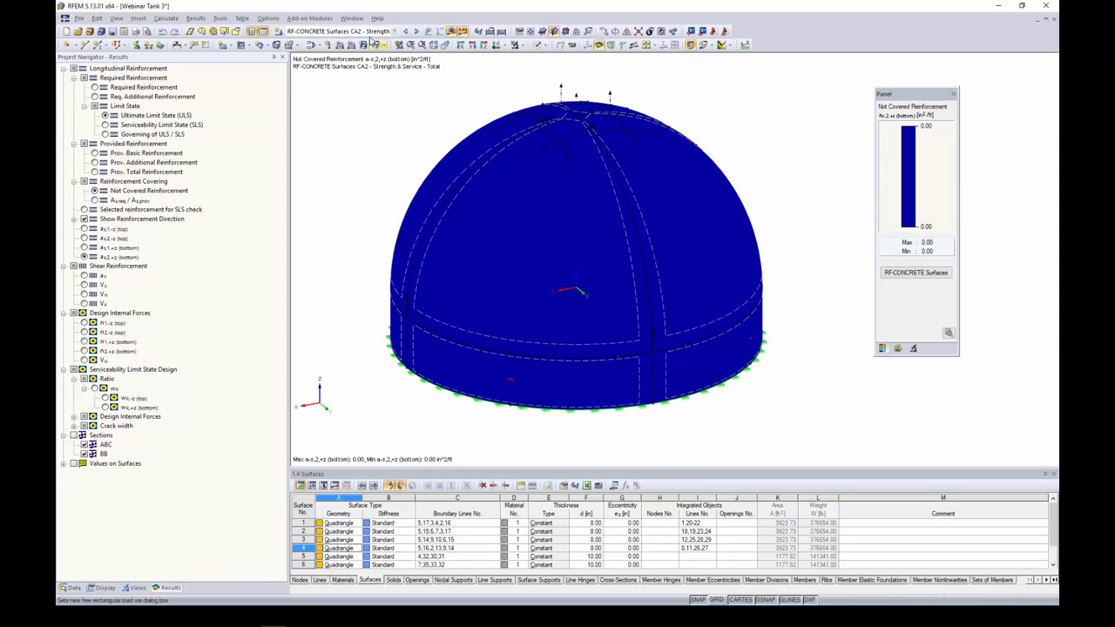
Step: Switch to the Webinar Dome-1 model and open its RF-CONCRETE Surfaces design module
left_click(352, 17)
left_click(383, 162)
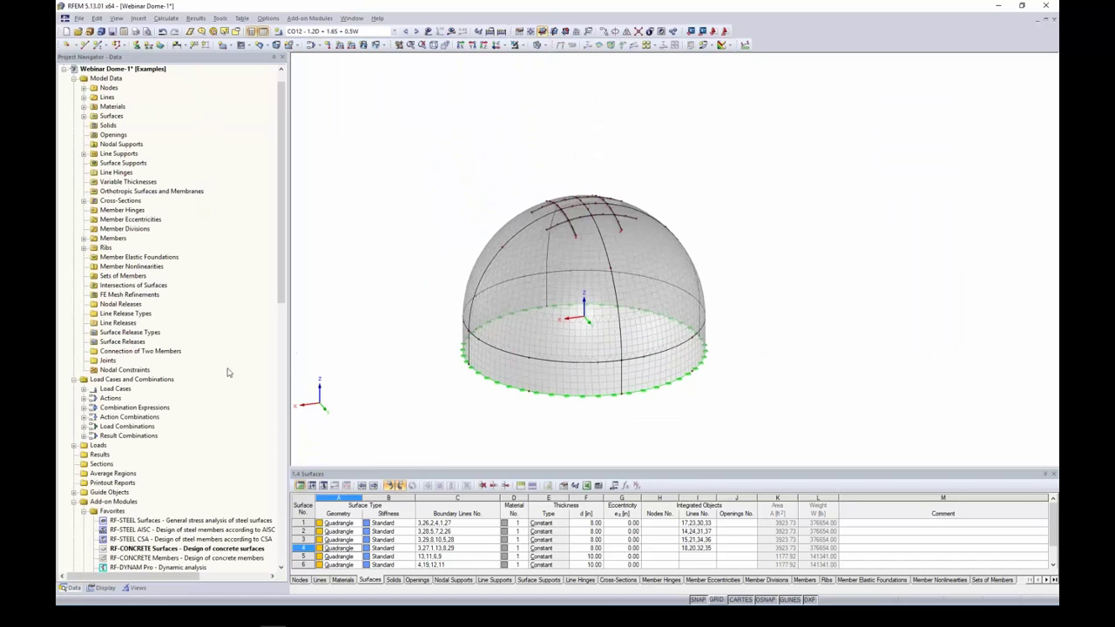
double_click(141, 549)
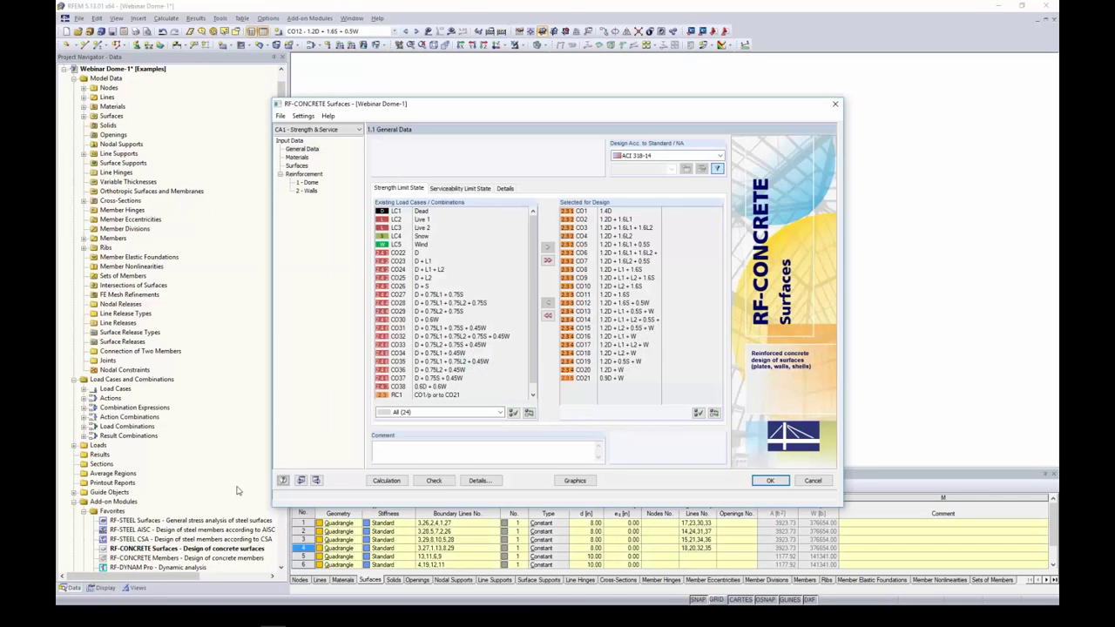
Step: Copy design case CA1 to a new case 2 described as "Strength & Service - Manual"
left_click(281, 116)
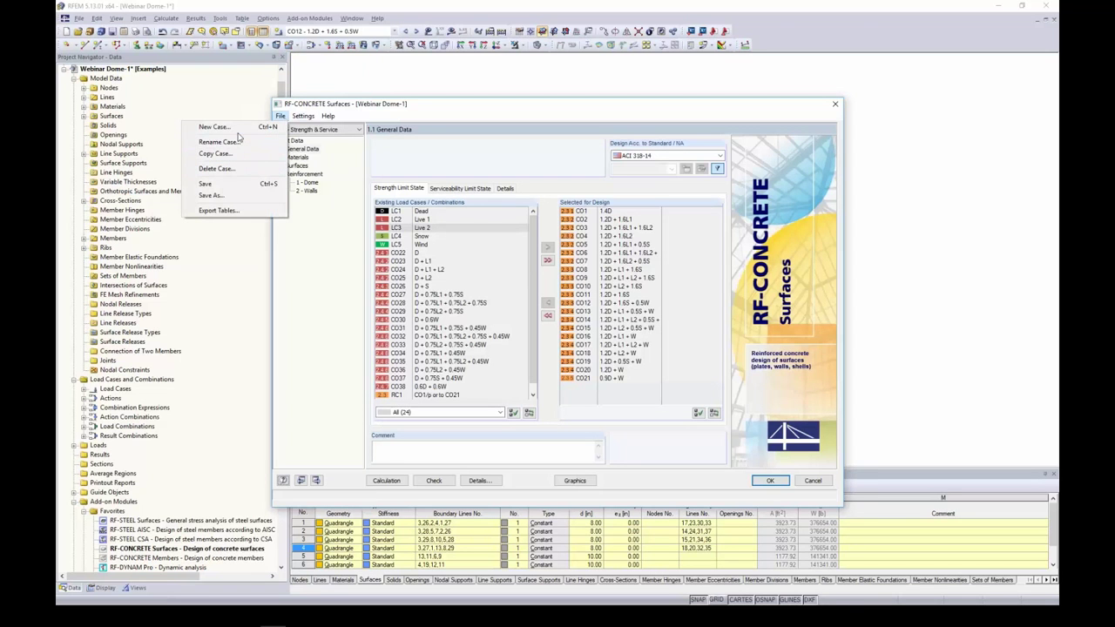
left_click(233, 153)
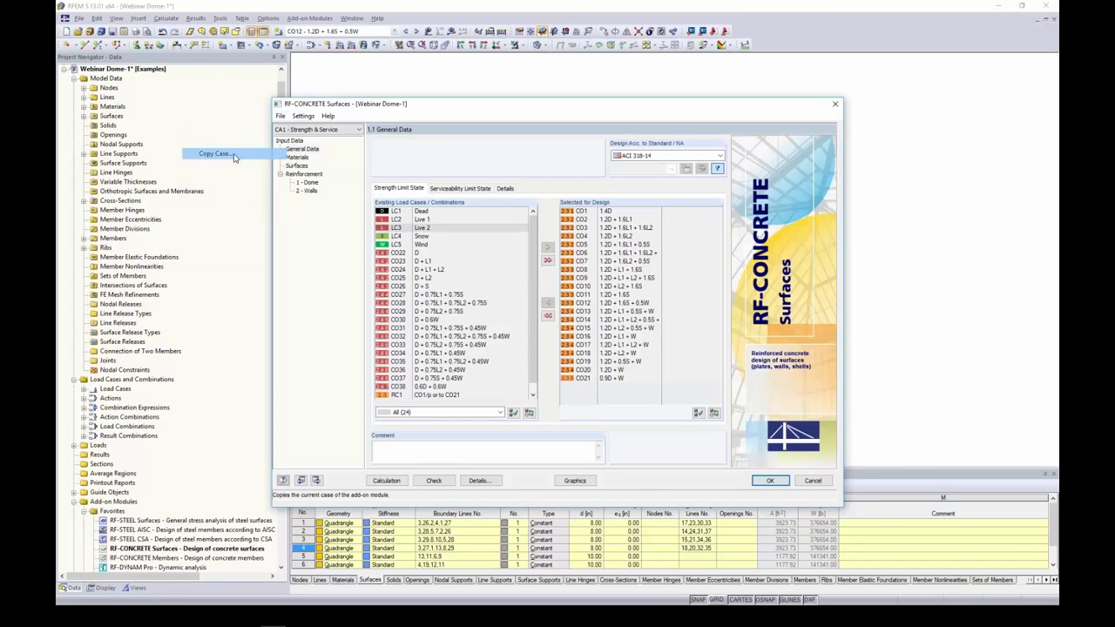
left_click(540, 319)
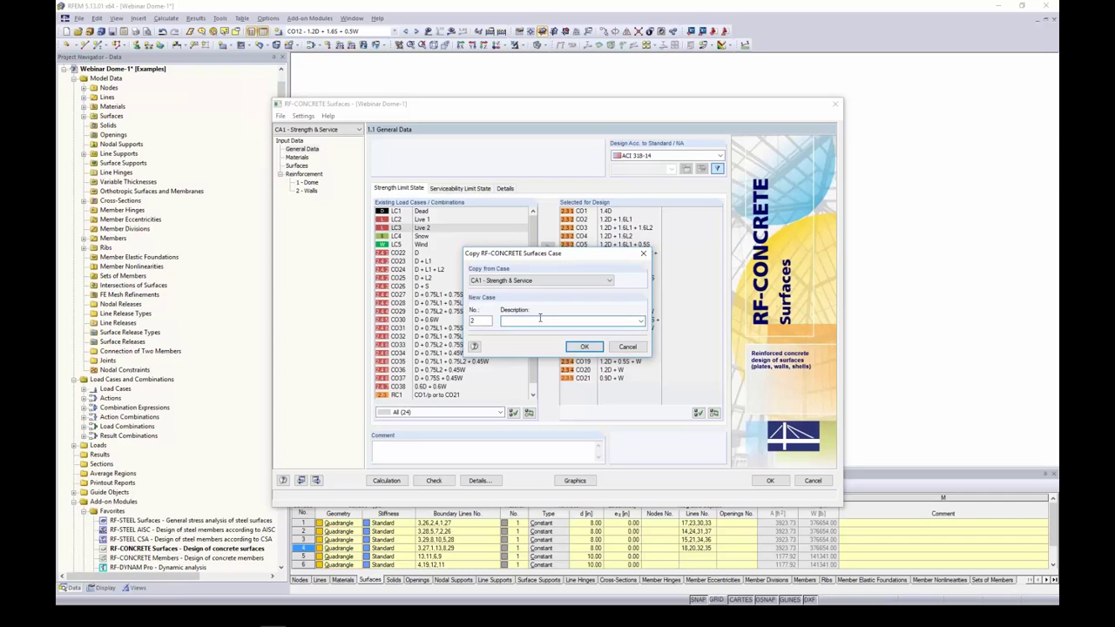
type("Strength & Service - Manual")
left_click(585, 347)
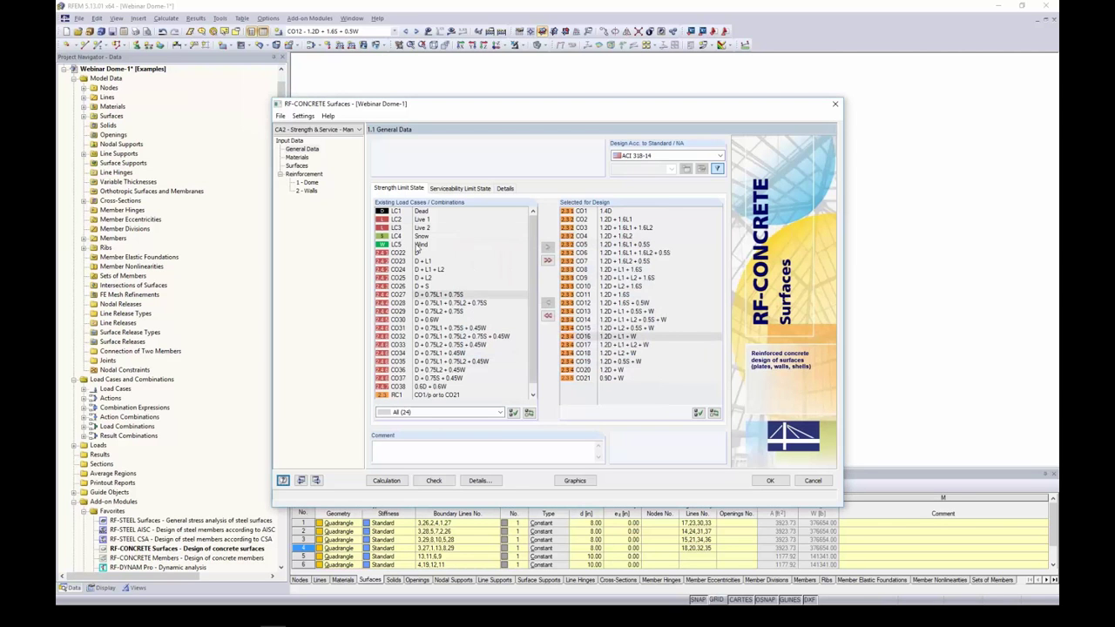
Step: Set the provided additional reinforcement to manual definition of the reinforcement areas for the new case, starting from the Dome group's longitudinal reinforcement
left_click(297, 157)
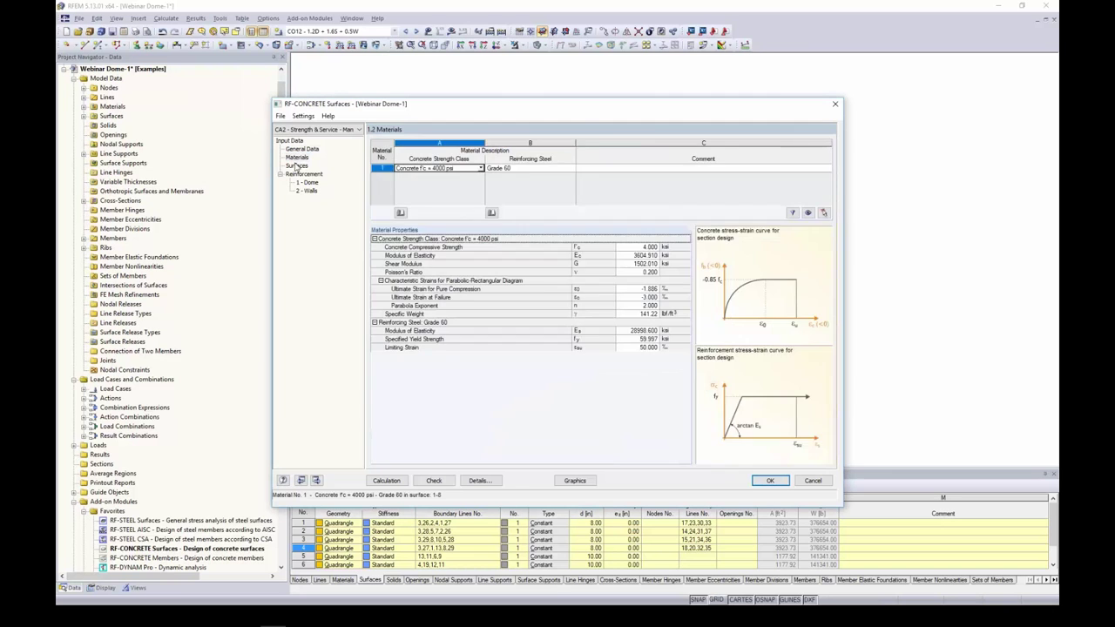
left_click(298, 166)
left_click(306, 182)
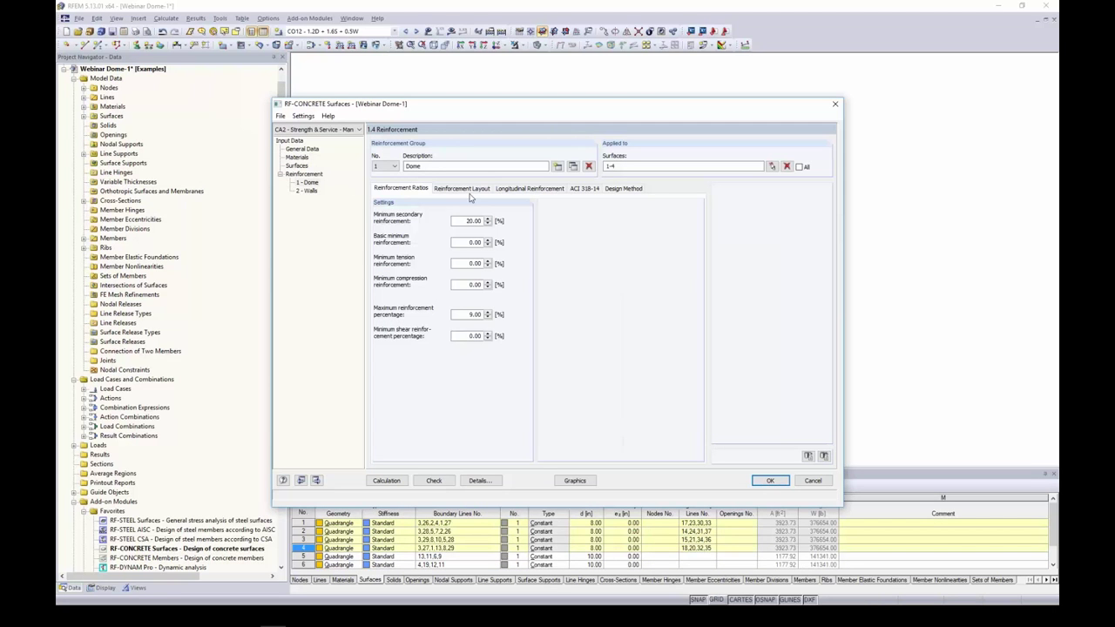
left_click(508, 190)
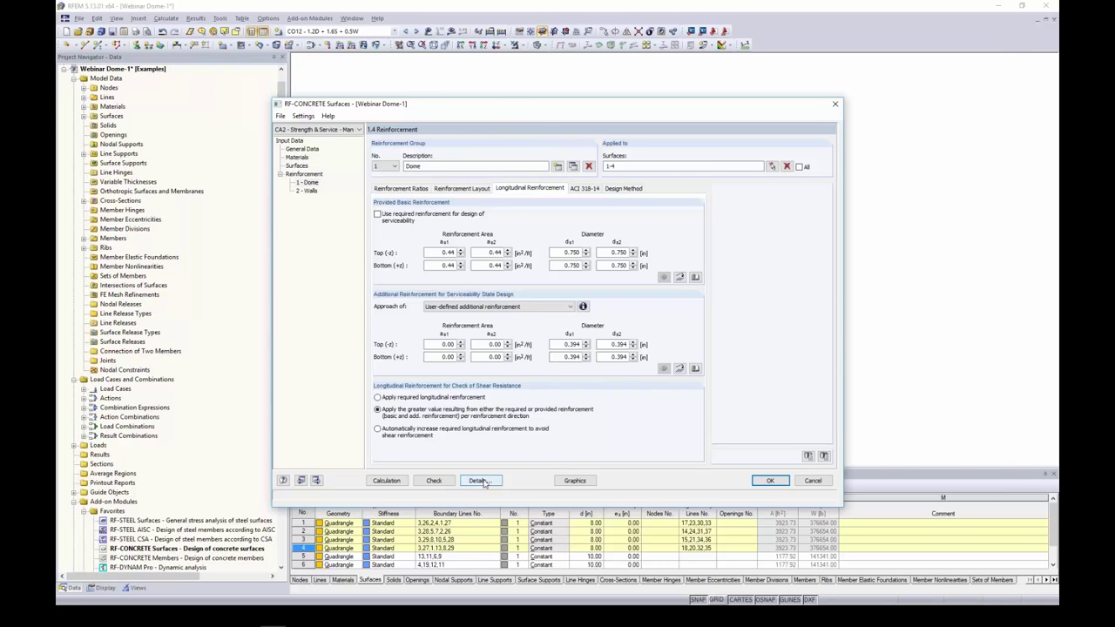
left_click(480, 481)
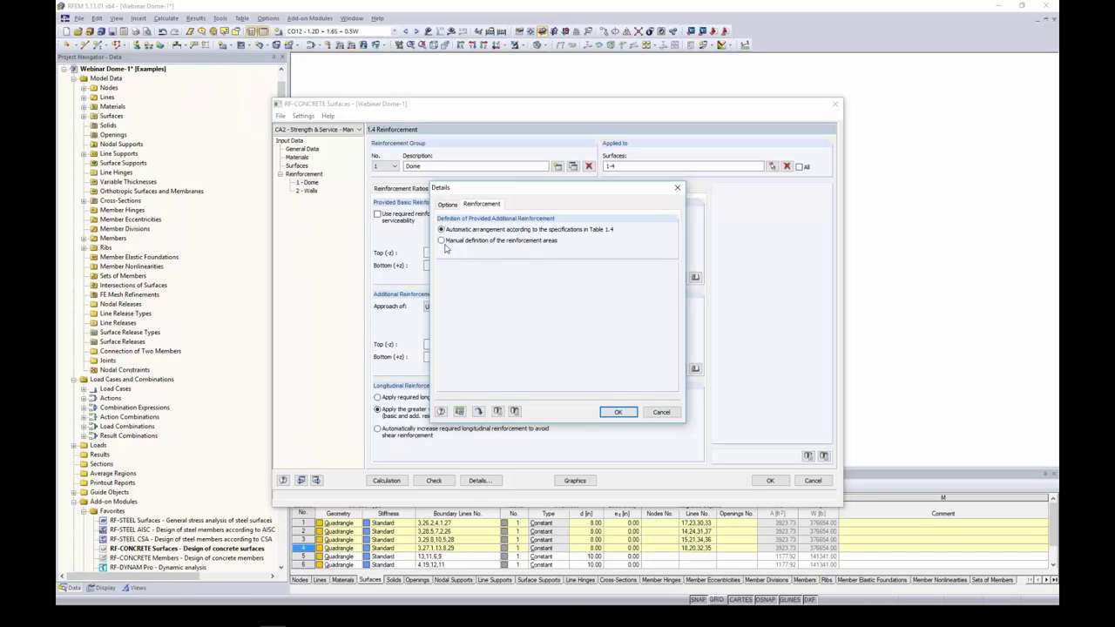
left_click(442, 241)
left_click(618, 412)
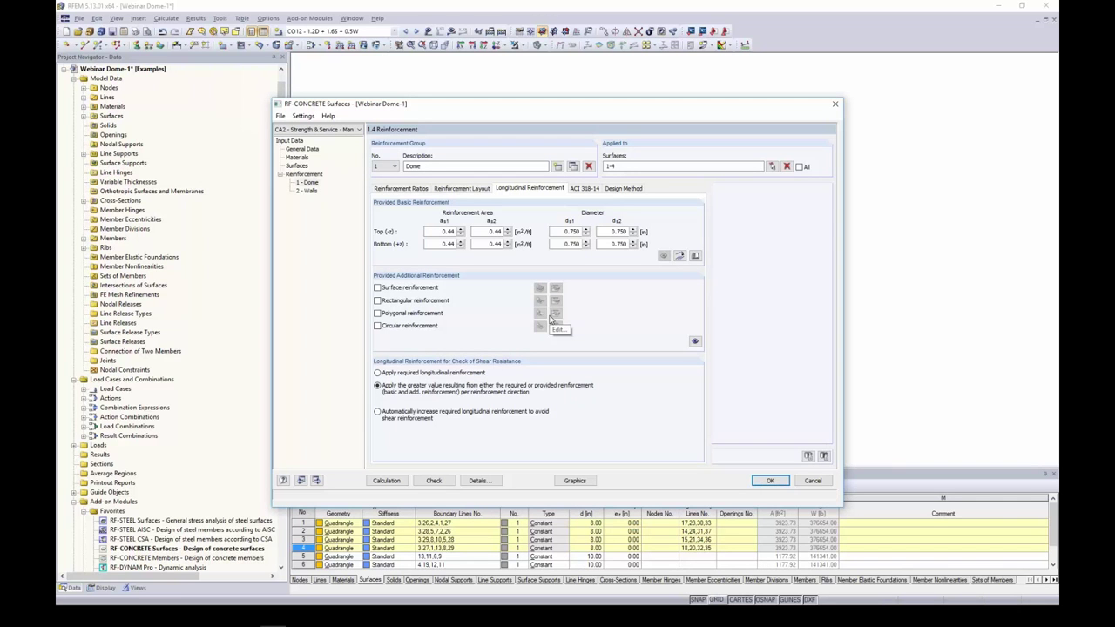
Step: Define the Dome group's basic reinforcement from 1.27 in bars at 8 in spacing, top and bottom in both directions
left_click(680, 256)
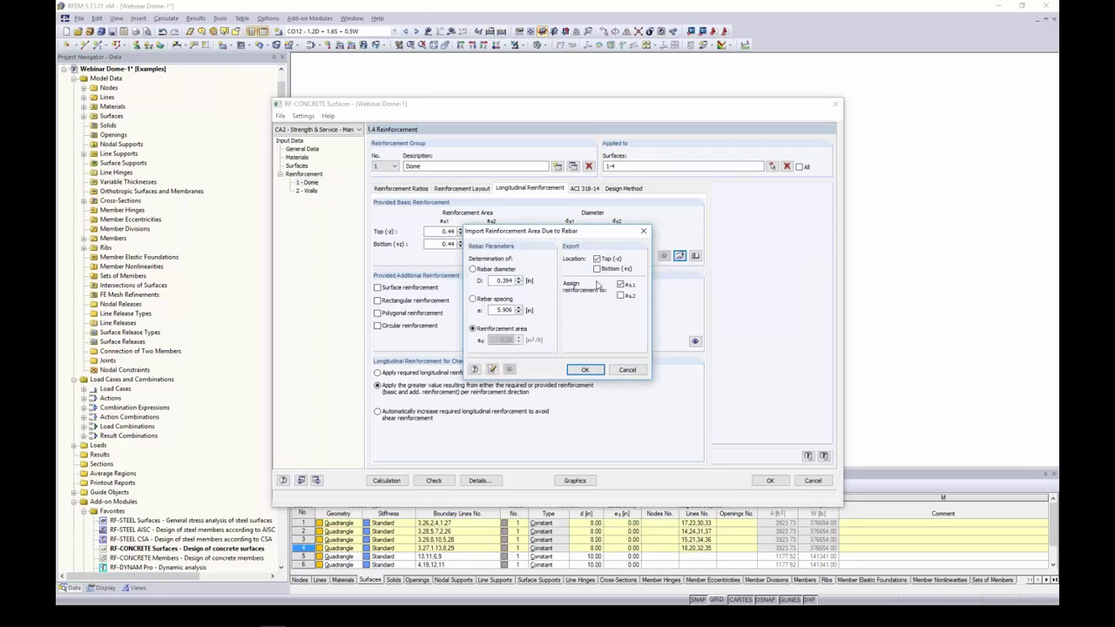
double_click(497, 280)
type("1.27")
double_click(499, 310)
type("8")
key("Tab")
left_click(597, 269)
left_click(621, 296)
left_click(587, 369)
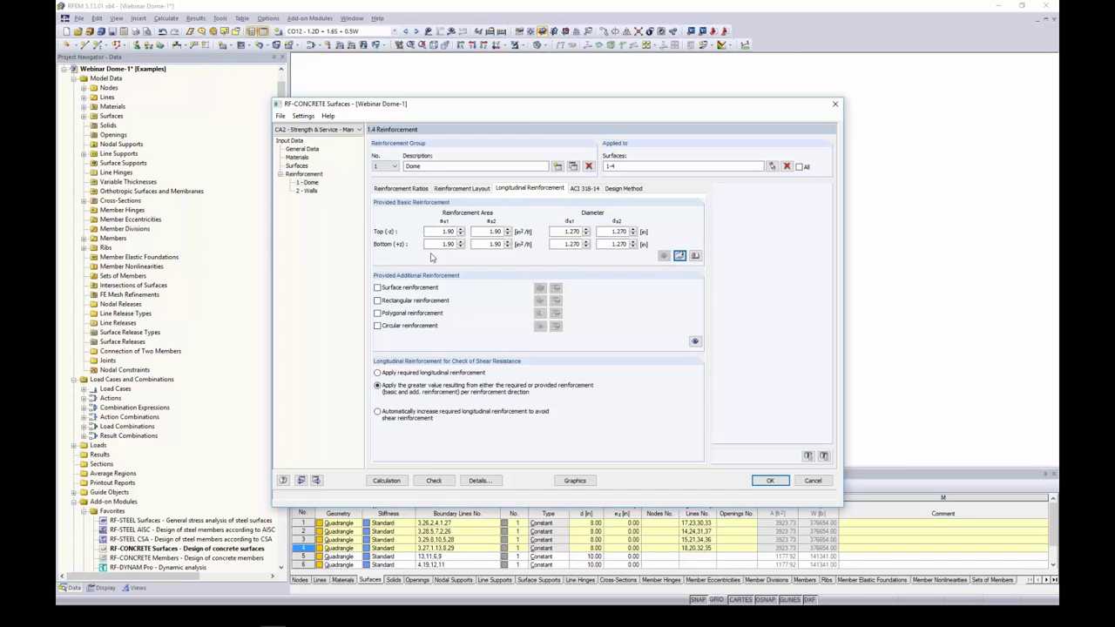
left_click_drag(532, 122, 510, 340)
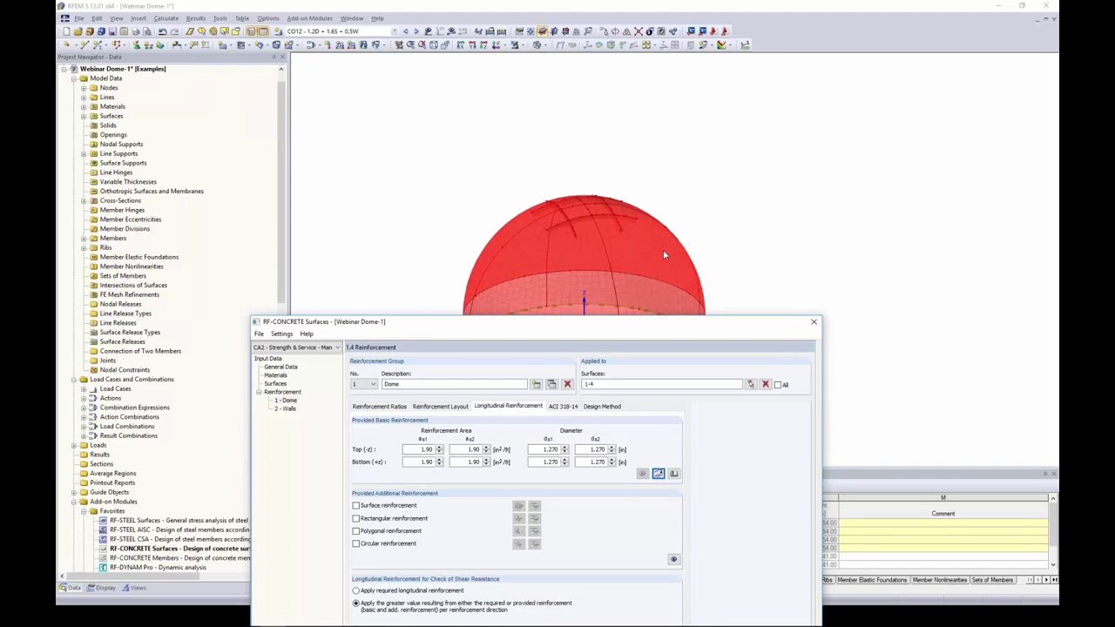
left_click_drag(631, 327, 650, 105)
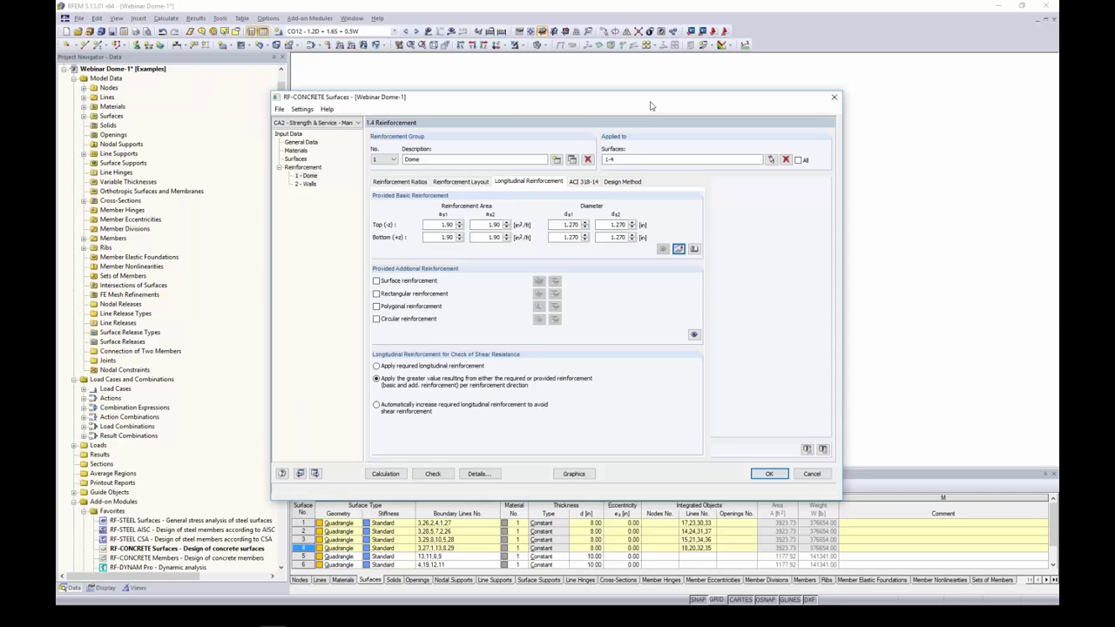
Step: Define the Dome group's basic reinforcement from 0.875 in bars at 6 in spacing, top and bottom in both directions
left_click(678, 249)
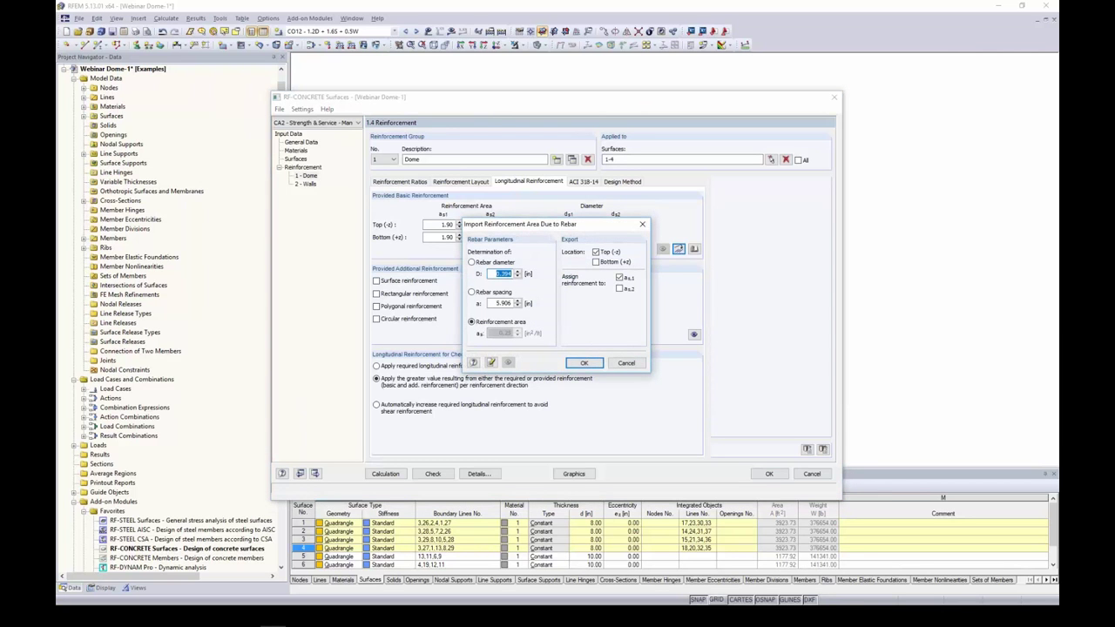
type("0.875")
key("Tab")
type("6")
left_click(596, 262)
left_click(619, 289)
left_click(597, 361)
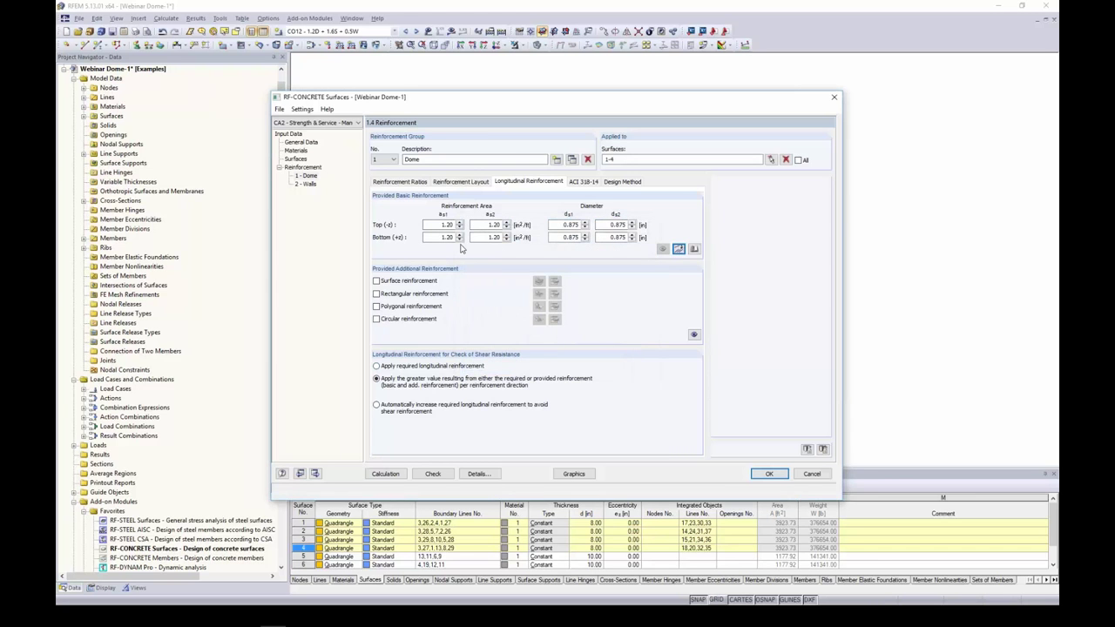
left_click_drag(512, 103, 502, 323)
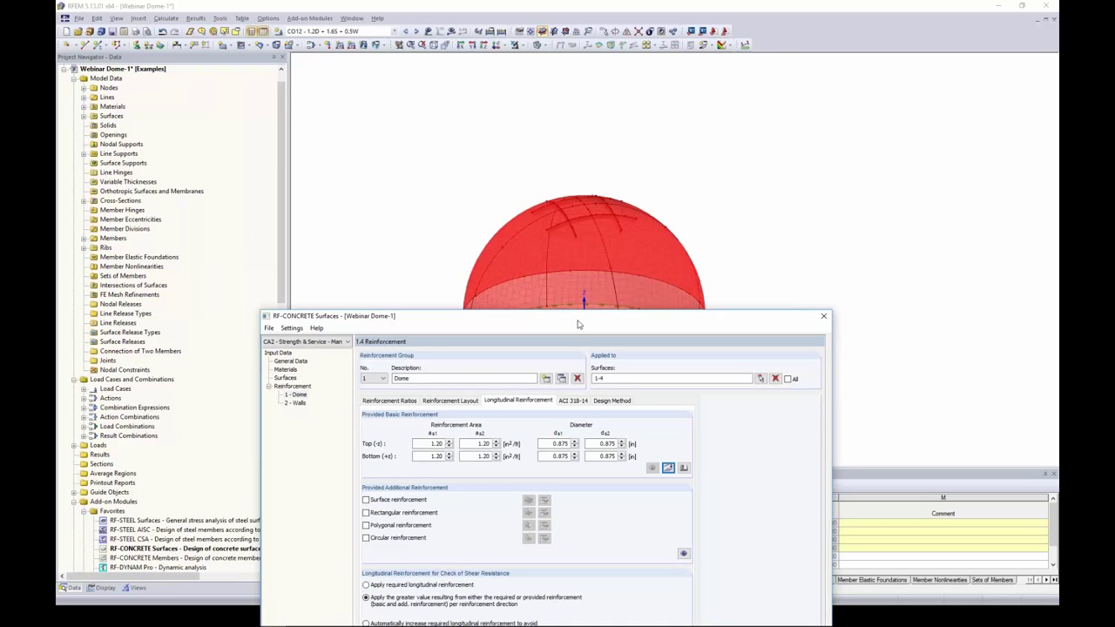
left_click_drag(577, 324, 585, 122)
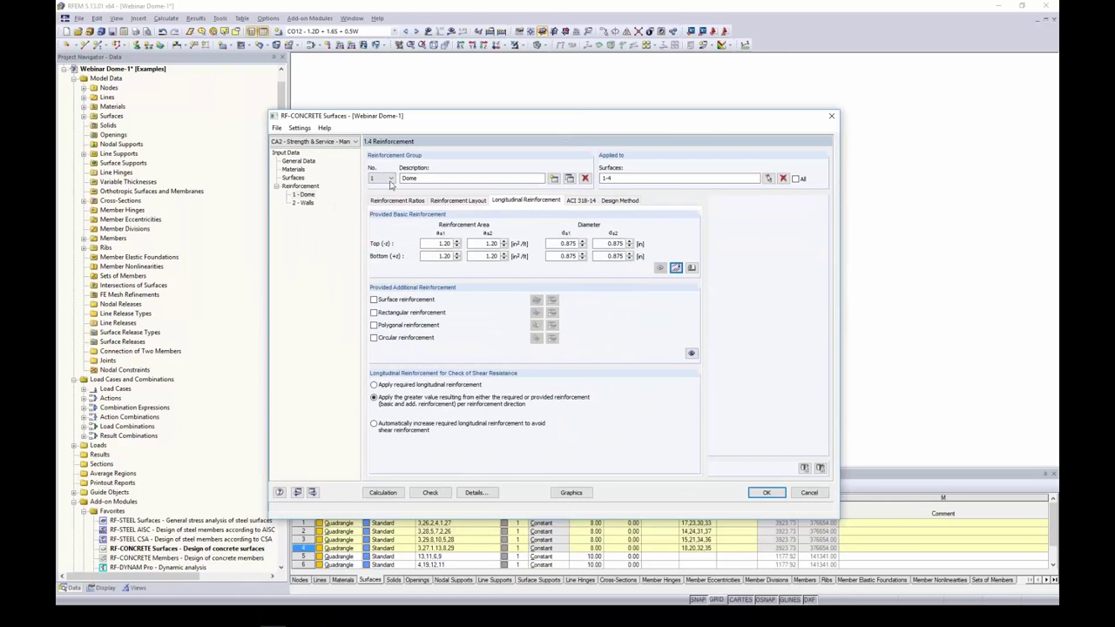
Step: Set the Walls group's basic reinforcement areas to 0.00 for top and bottom in both directions
left_click(390, 180)
left_click(383, 196)
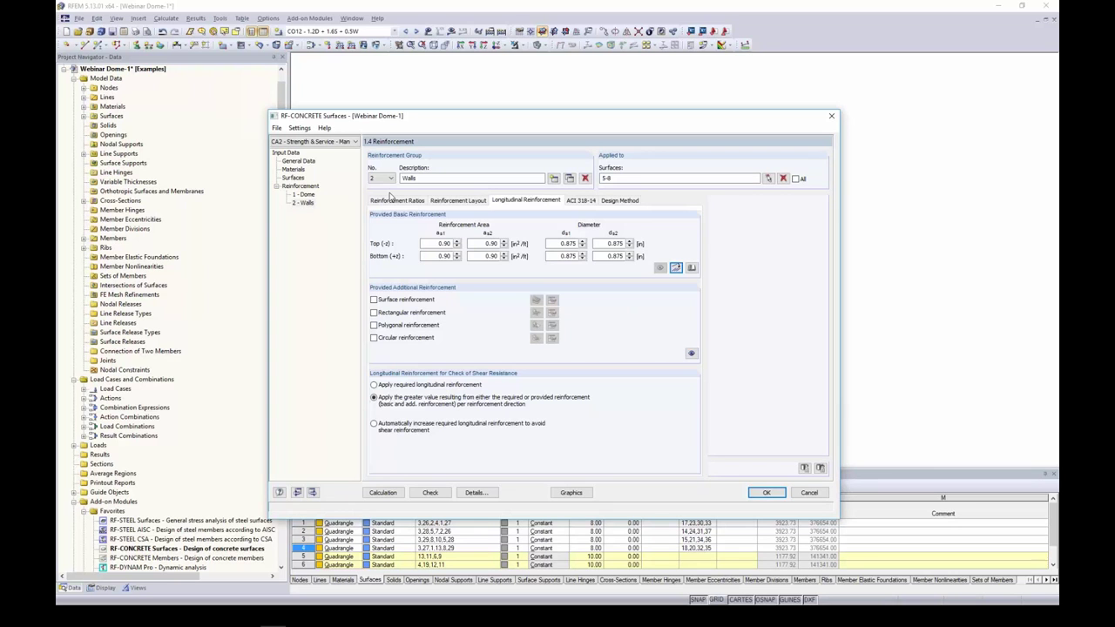
mouse_move(434, 244)
left_mouse_down()
mouse_move(453, 244)
mouse_move(450, 257)
left_mouse_up()
type("0")
key("Tab")
type("00")
key("Tab")
type("0")
key("Tab")
left_click_drag(536, 120, 524, 321)
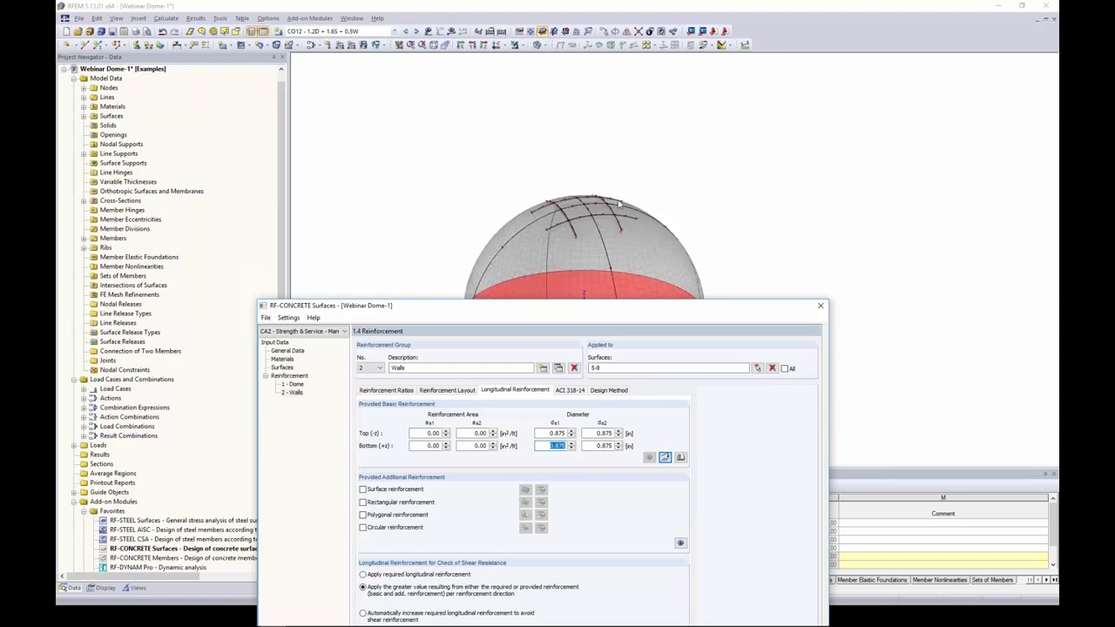
left_click_drag(589, 307, 570, 102)
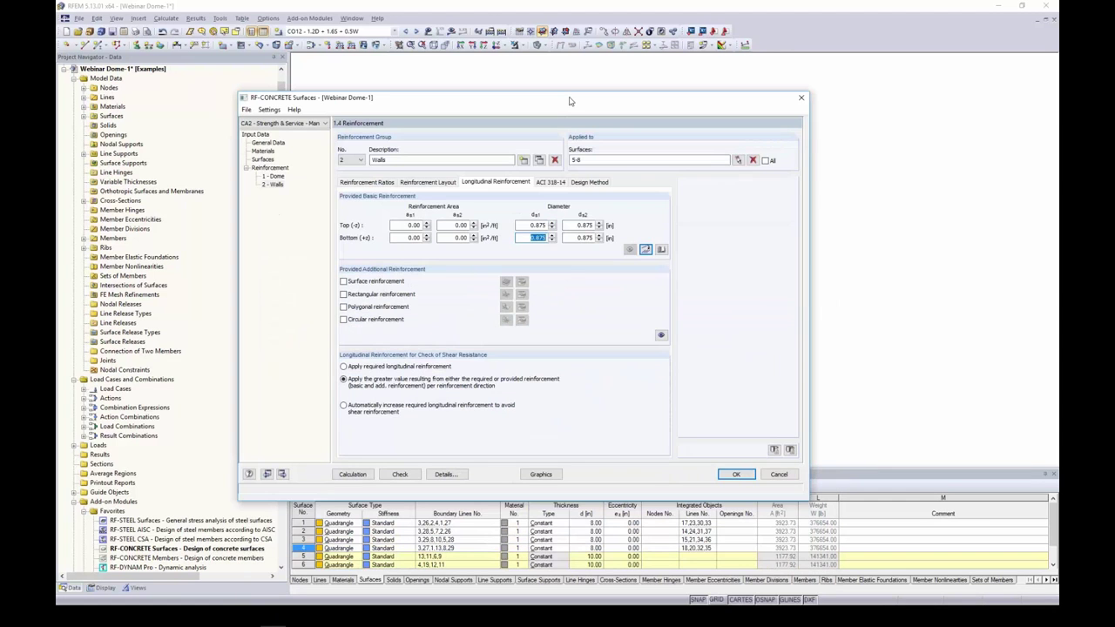
Step: Start a new polygonal reinforcement for the Walls group in direction Φ1, using 1.27 in rebar at 8 in spacing, top and bottom
left_click(343, 307)
left_click(506, 308)
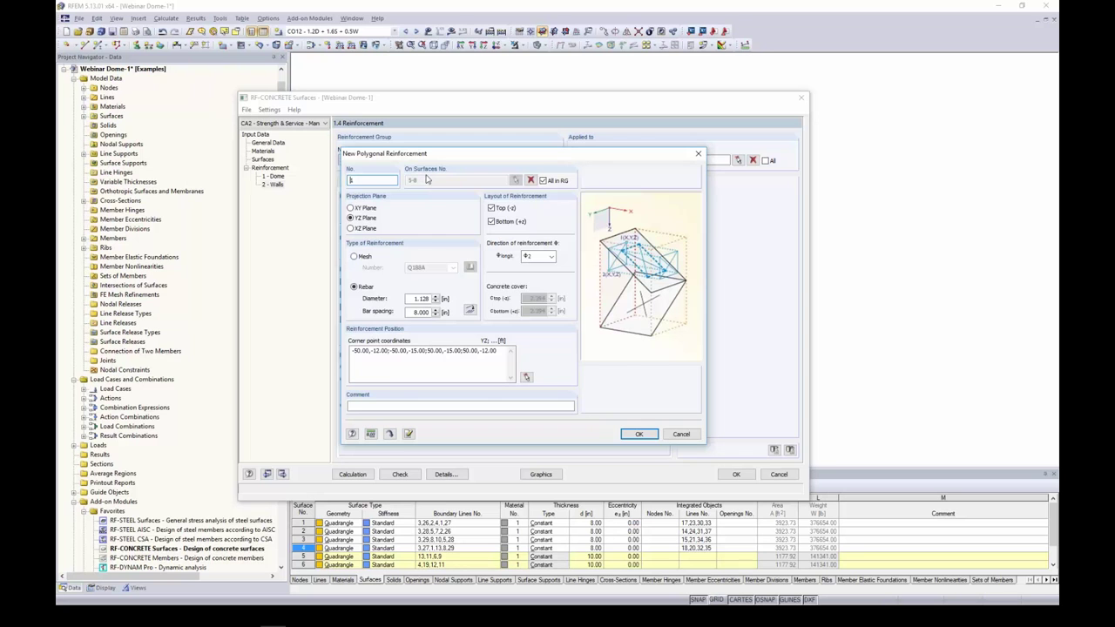
left_click_drag(440, 156, 432, 206)
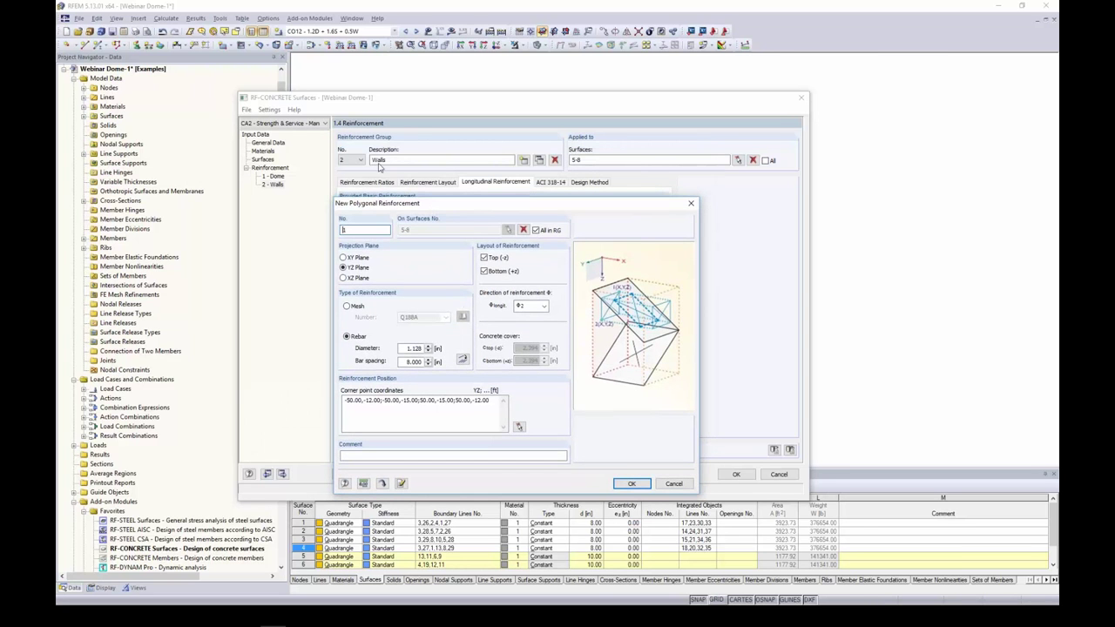
left_click_drag(430, 204, 466, 174)
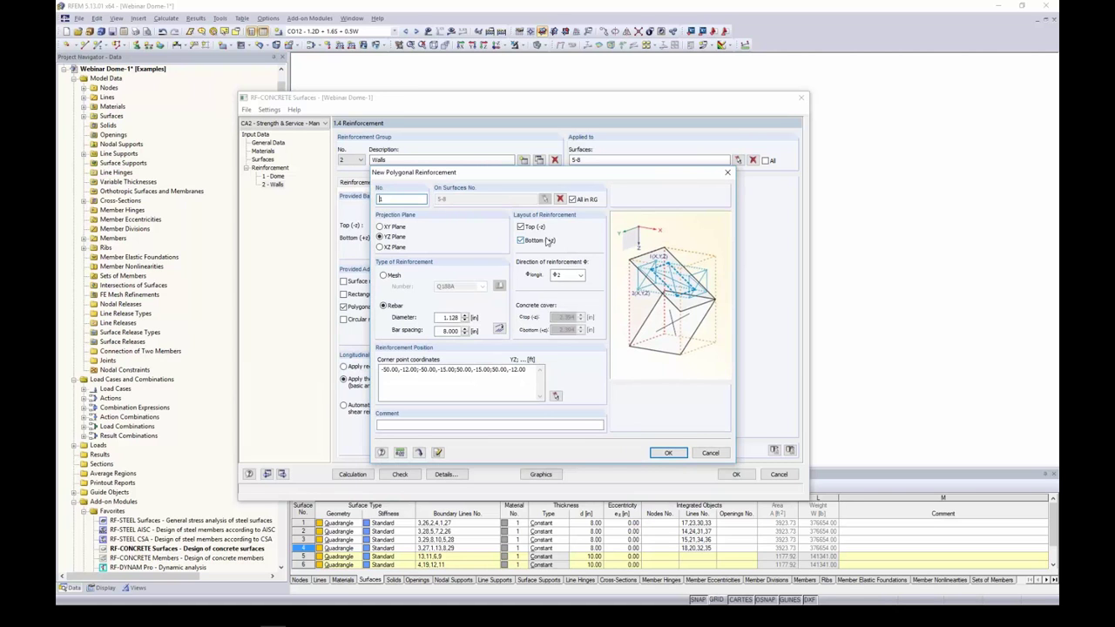
left_click(564, 277)
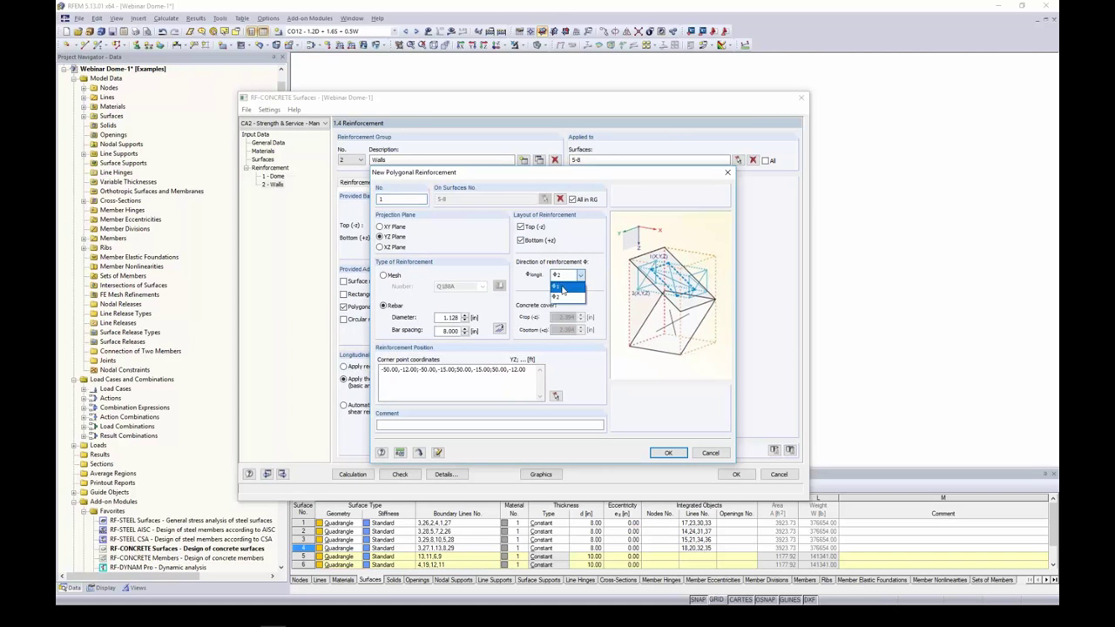
left_click(563, 288)
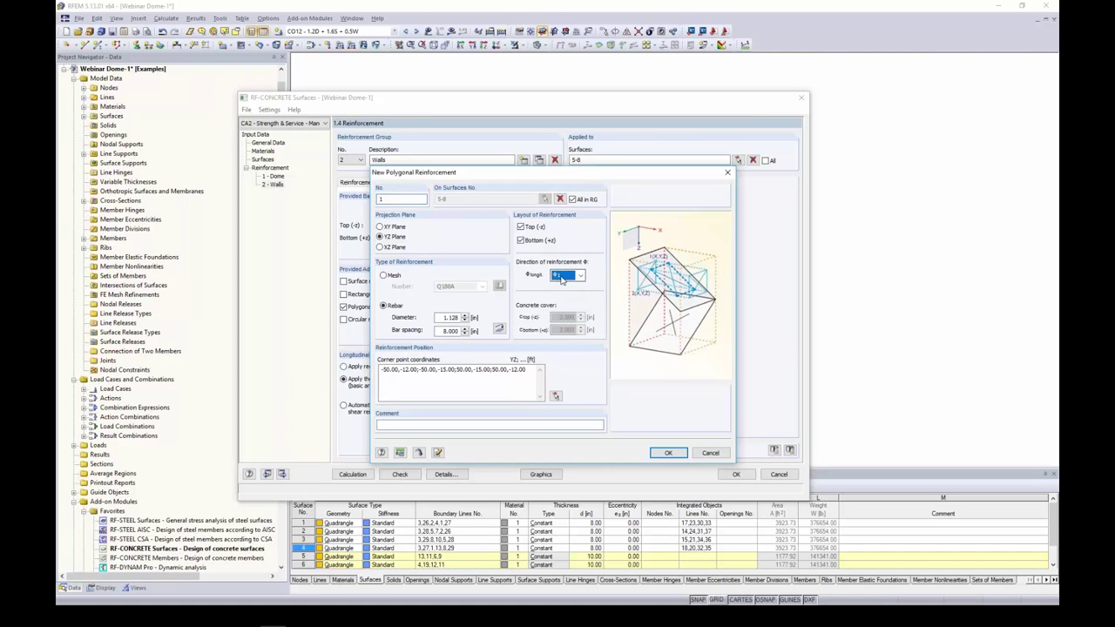
double_click(451, 317)
type("1.2")
key("Tab")
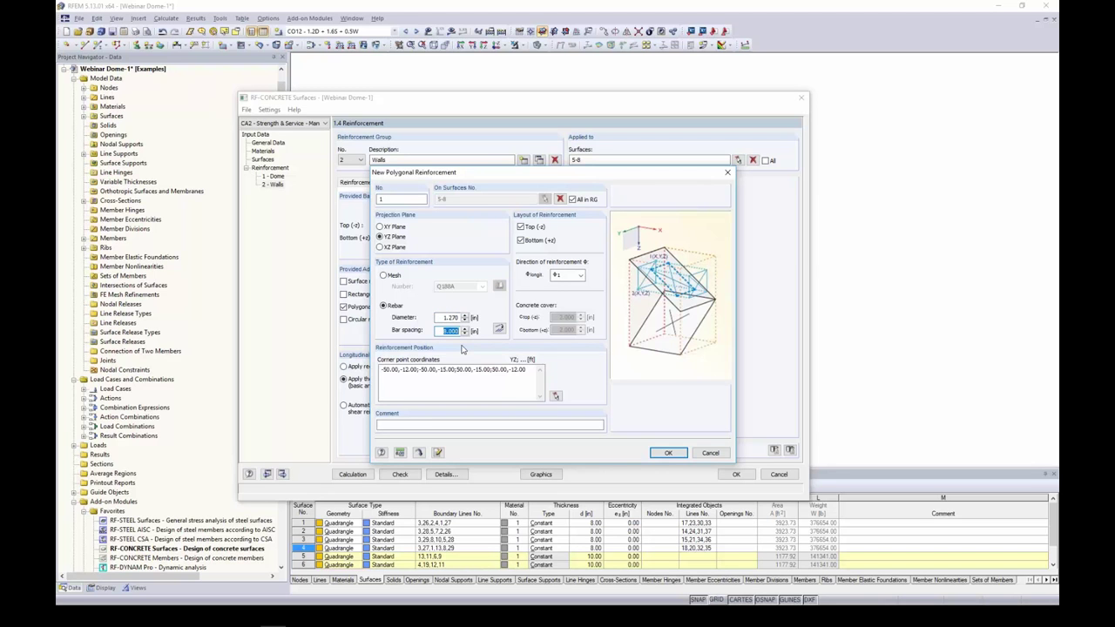
type("8")
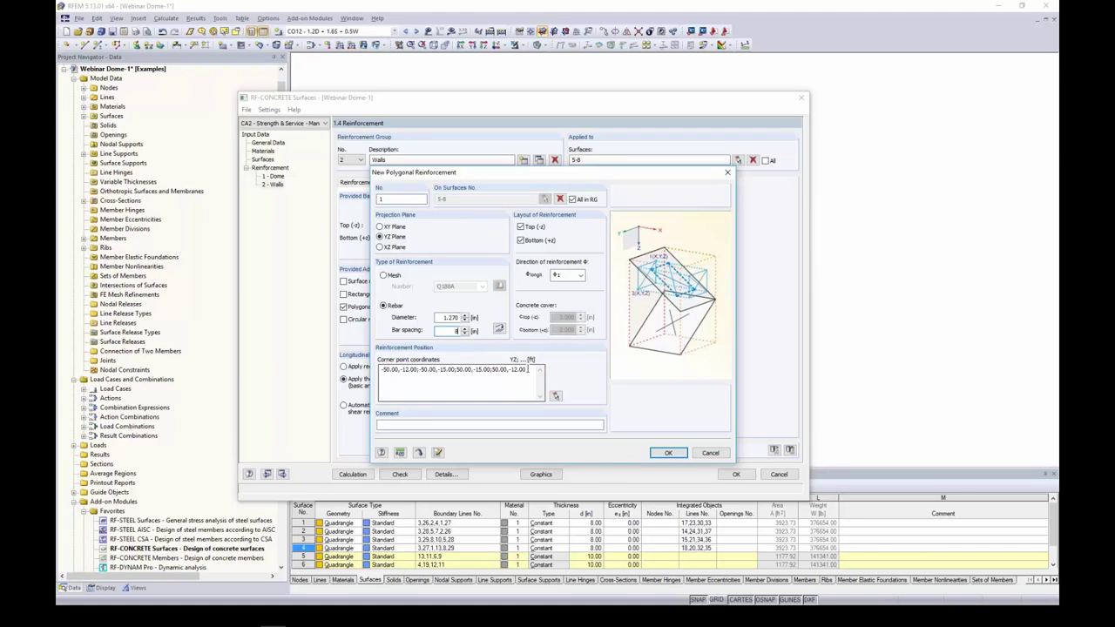
Step: Replace the polygon's corner points with YZ coordinates (-50, 0), (-50, -12), (50, -12) and (50, 0) ft and accept the reinforcement
key("Tab")
key("Delete")
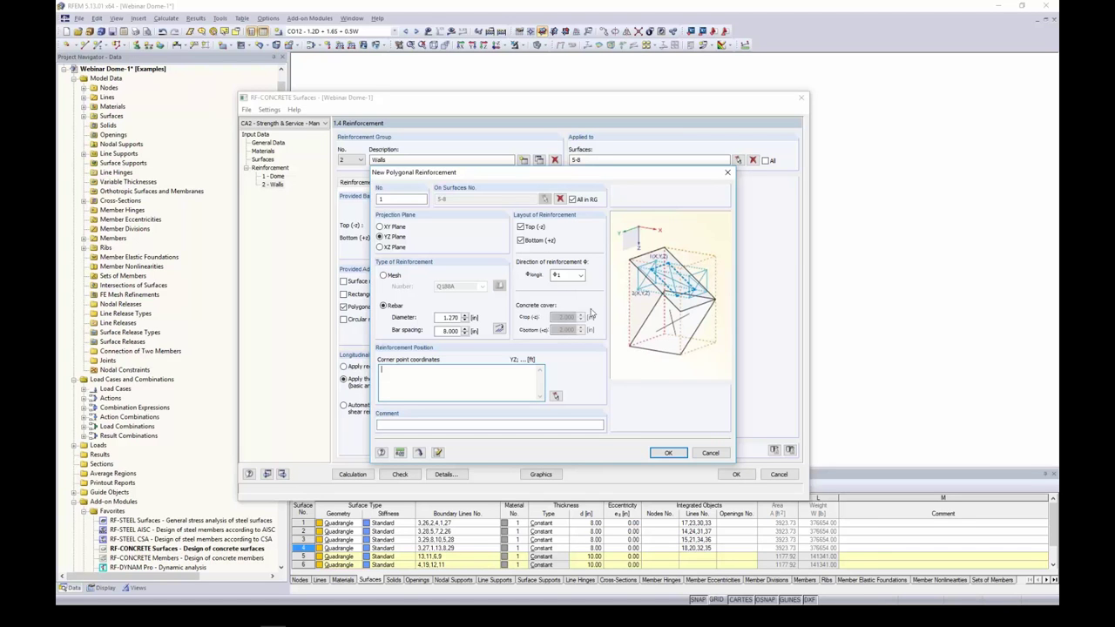
left_click(557, 397)
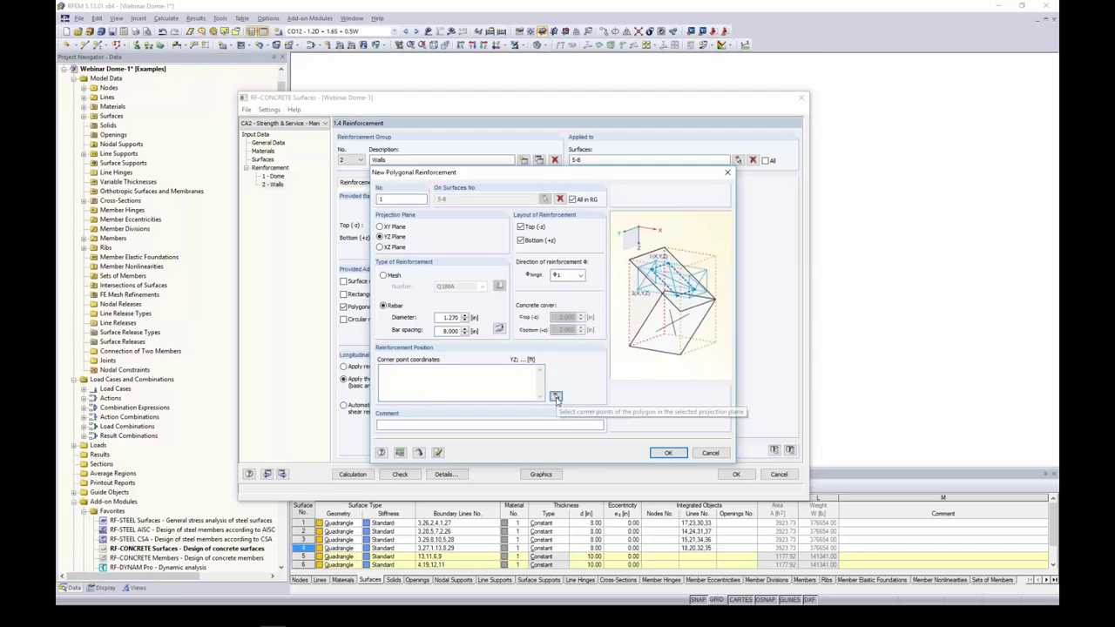
left_click(716, 599)
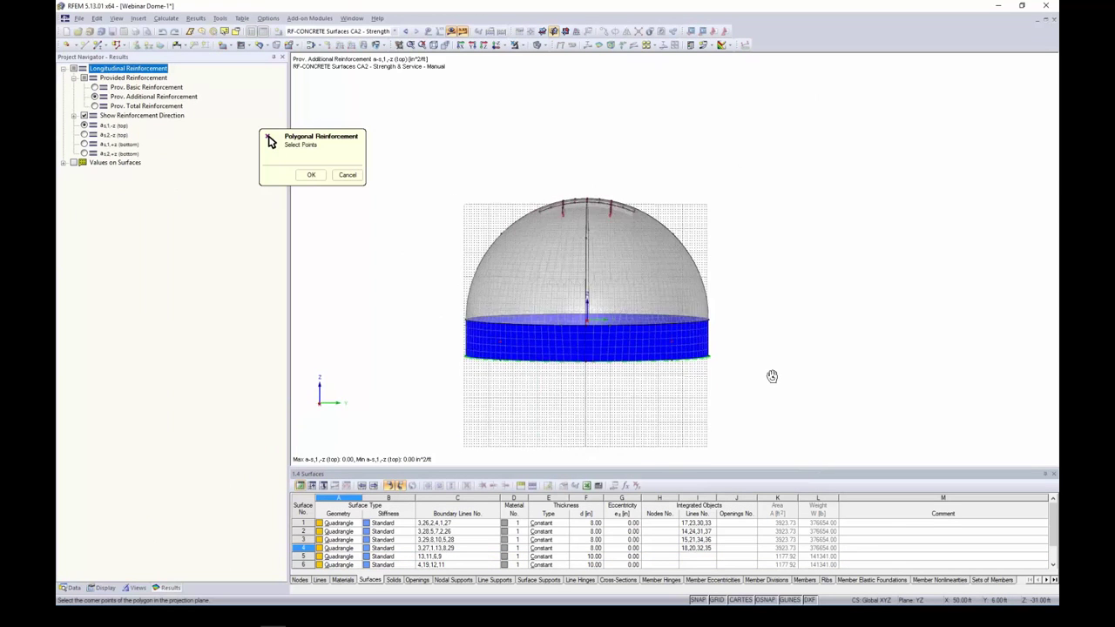
scroll(501, 360, "up", 2)
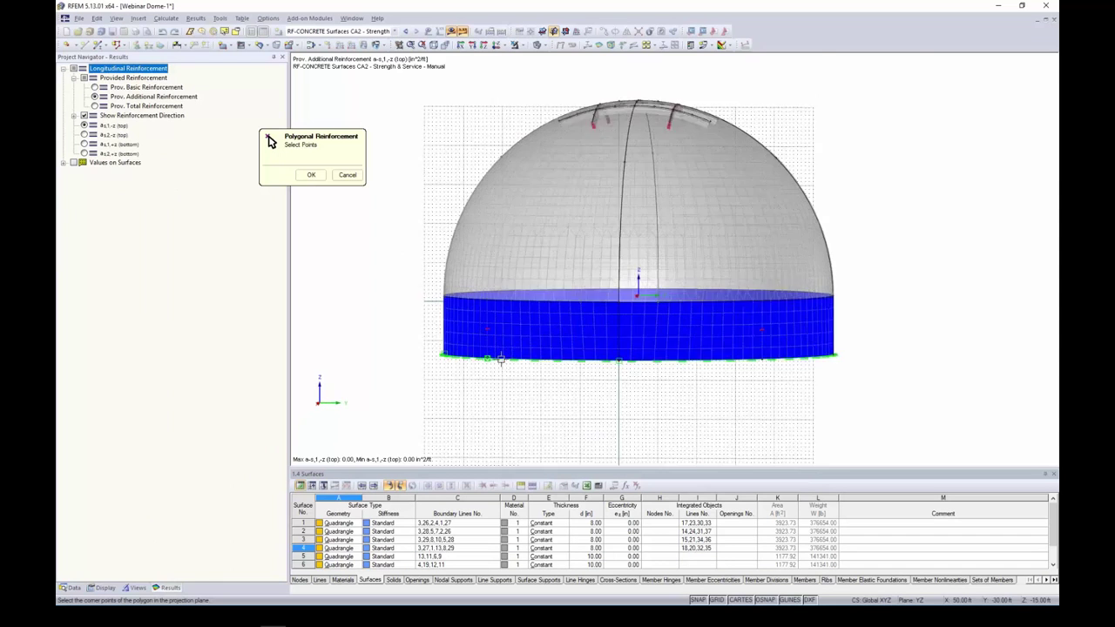
scroll(501, 360, "up", 2)
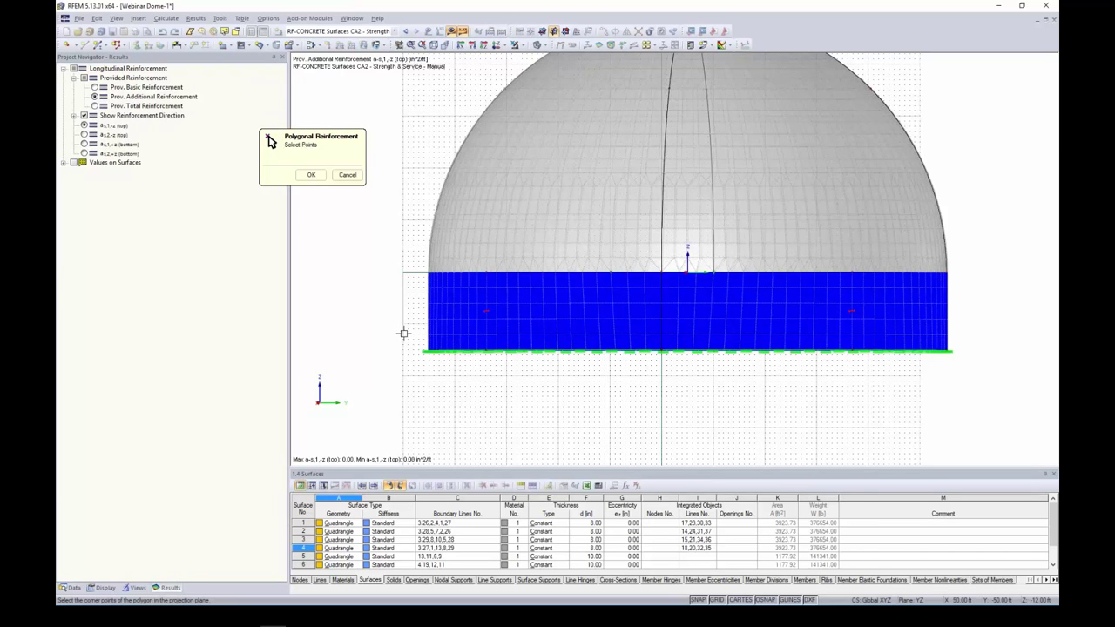
left_click(428, 273)
middle_click_drag(523, 347, 671, 316, "ctrl")
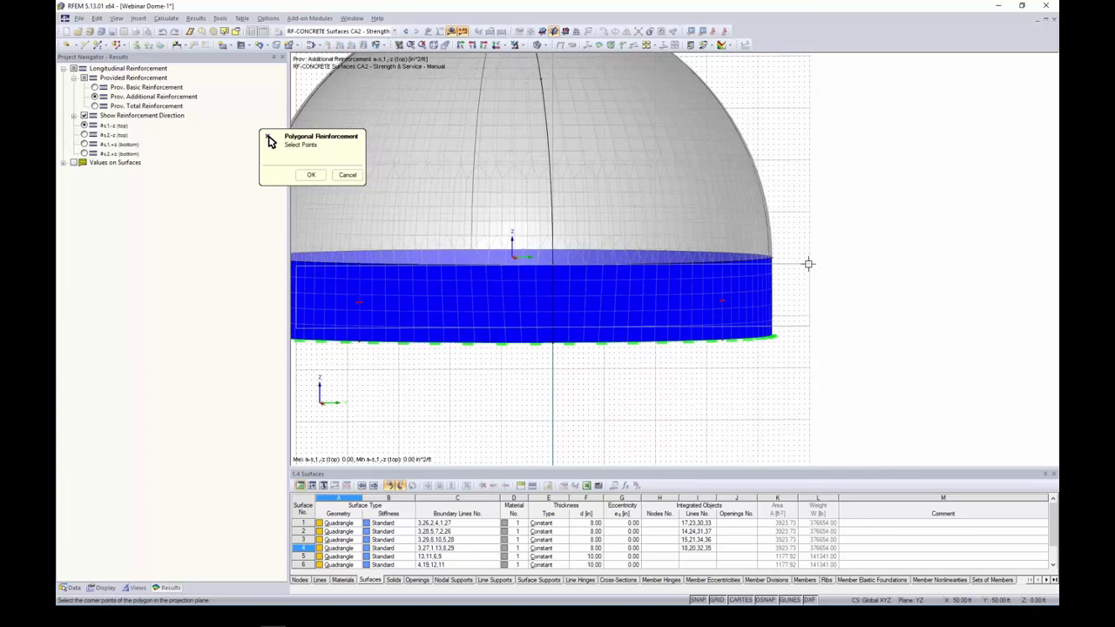
left_click(311, 174)
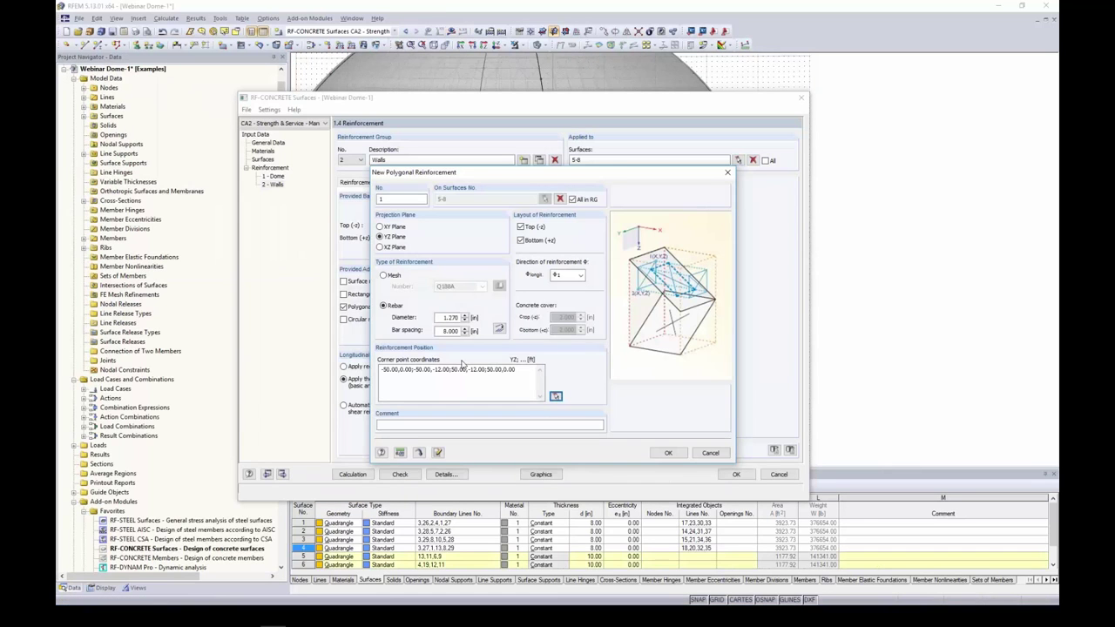
left_click(668, 453)
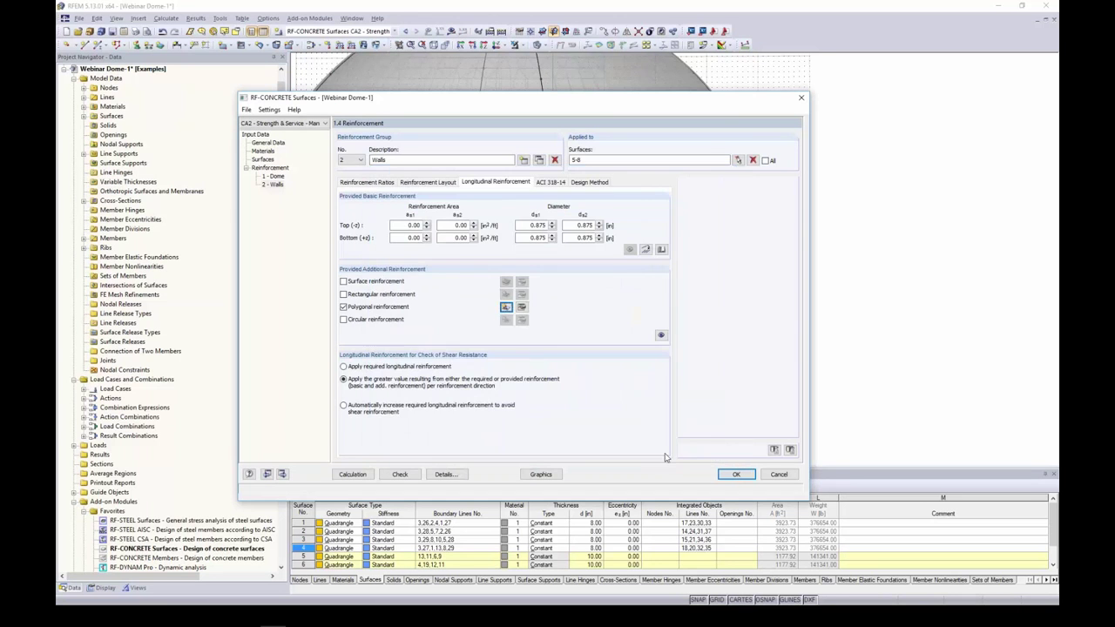
Step: Add a matching upper-wall polygonal reinforcement in direction Φ2 and review the list of polygonal reinforcements
left_click(506, 307)
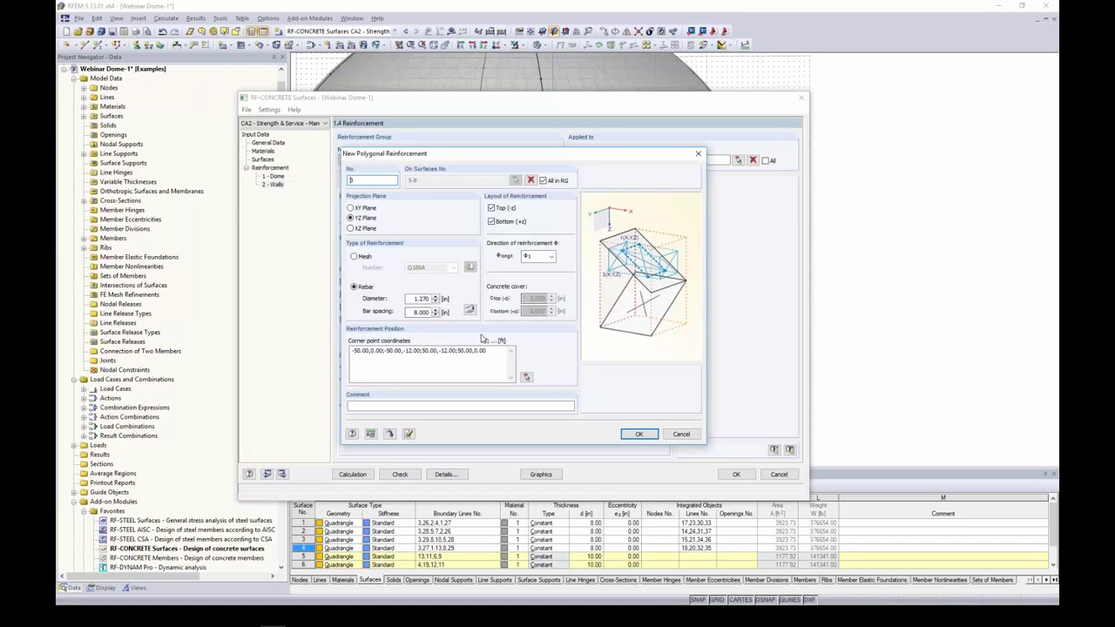
left_click(541, 257)
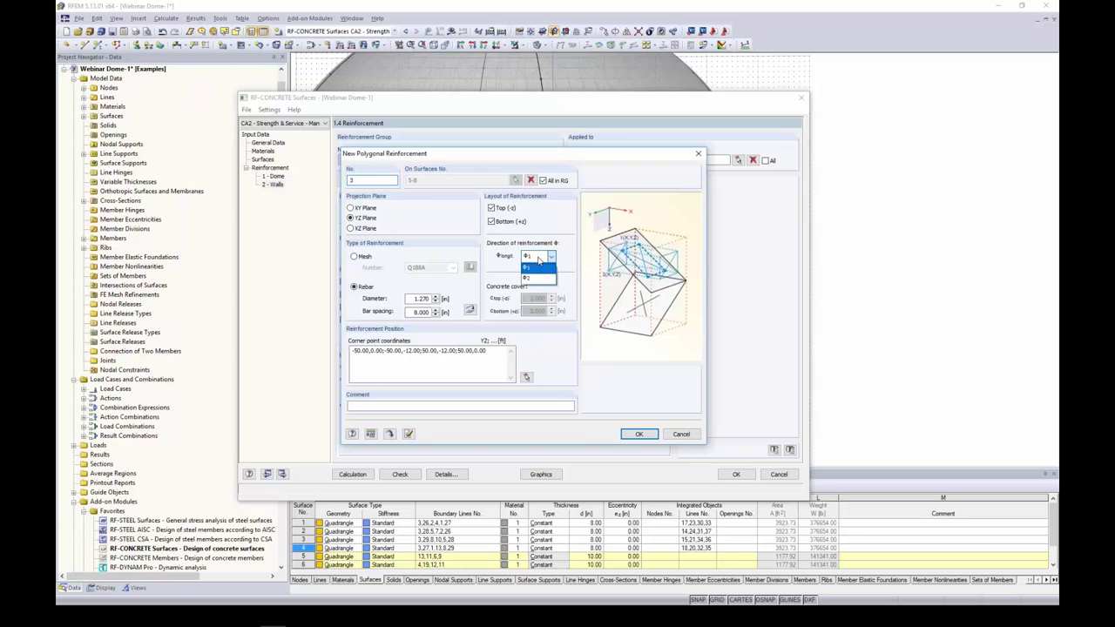
left_click(534, 279)
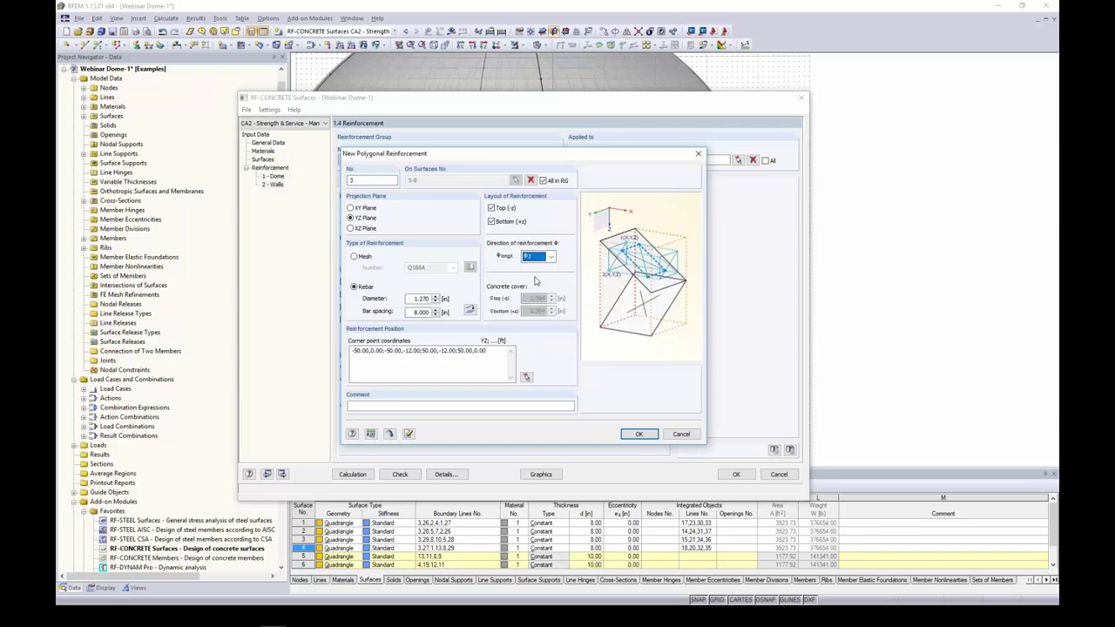
left_click(640, 434)
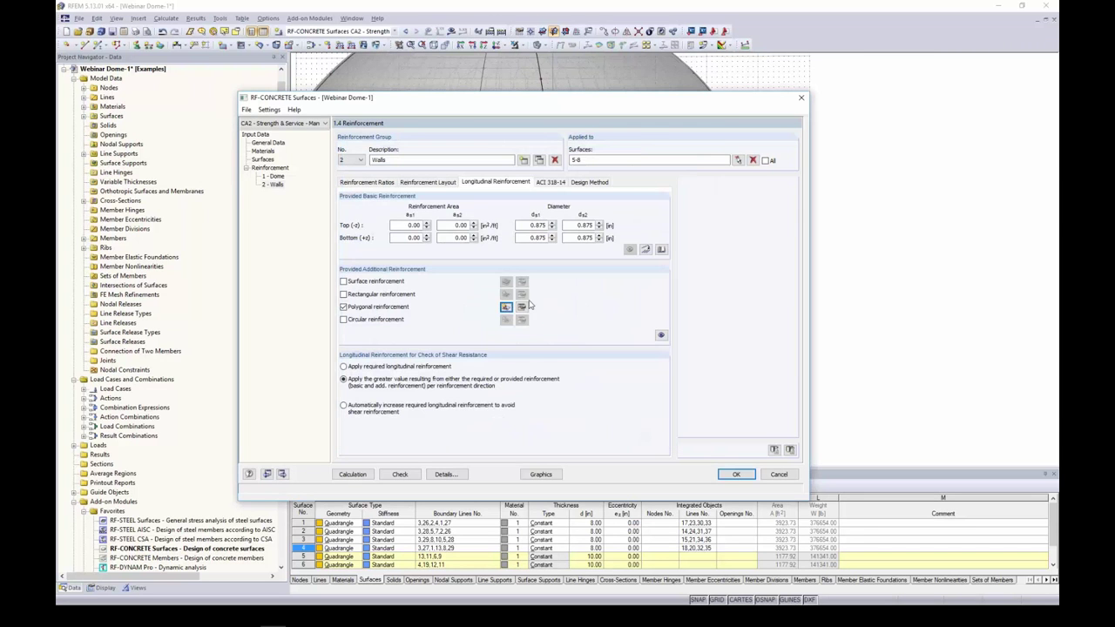
left_click(521, 306)
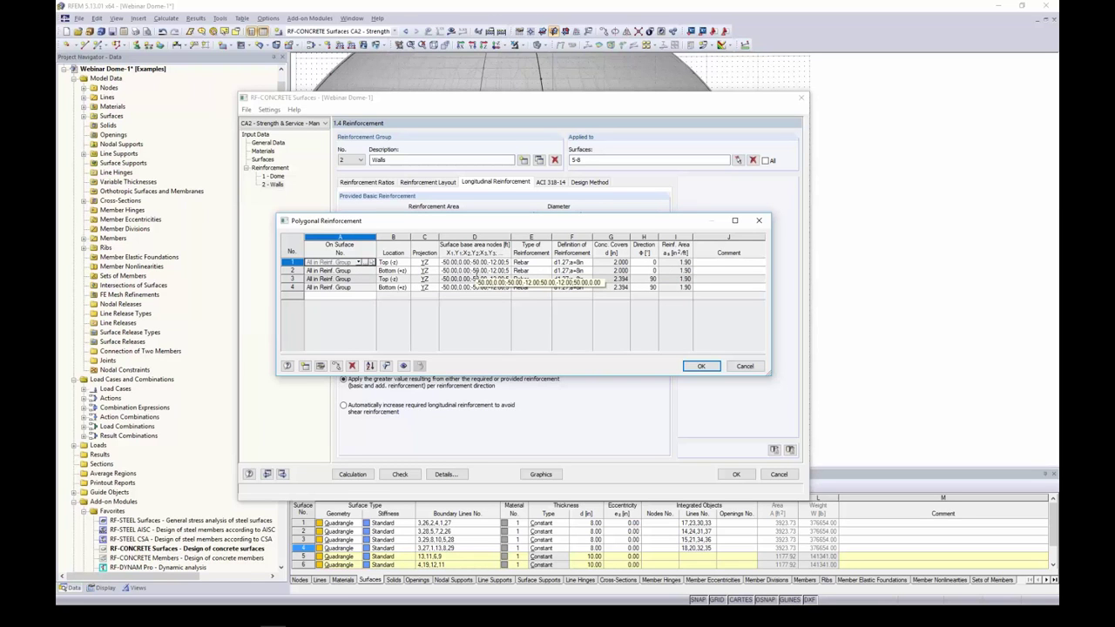
left_click(698, 367)
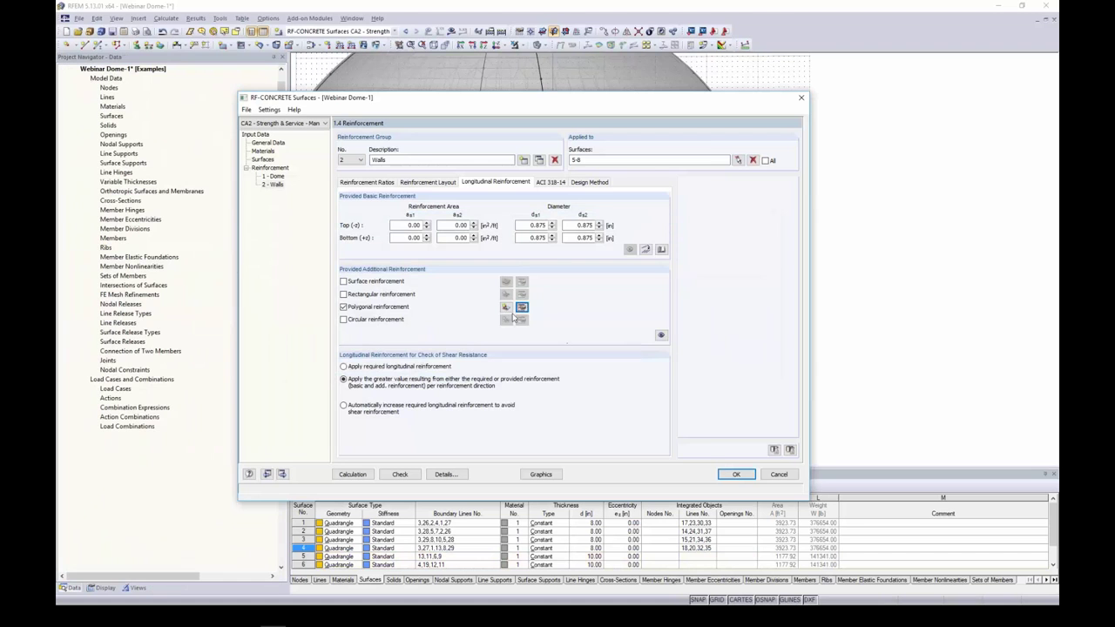
Step: Start another Walls polygonal reinforcement in direction Φ1 with 1.128 in rebar at 8 in spacing
left_click(505, 307)
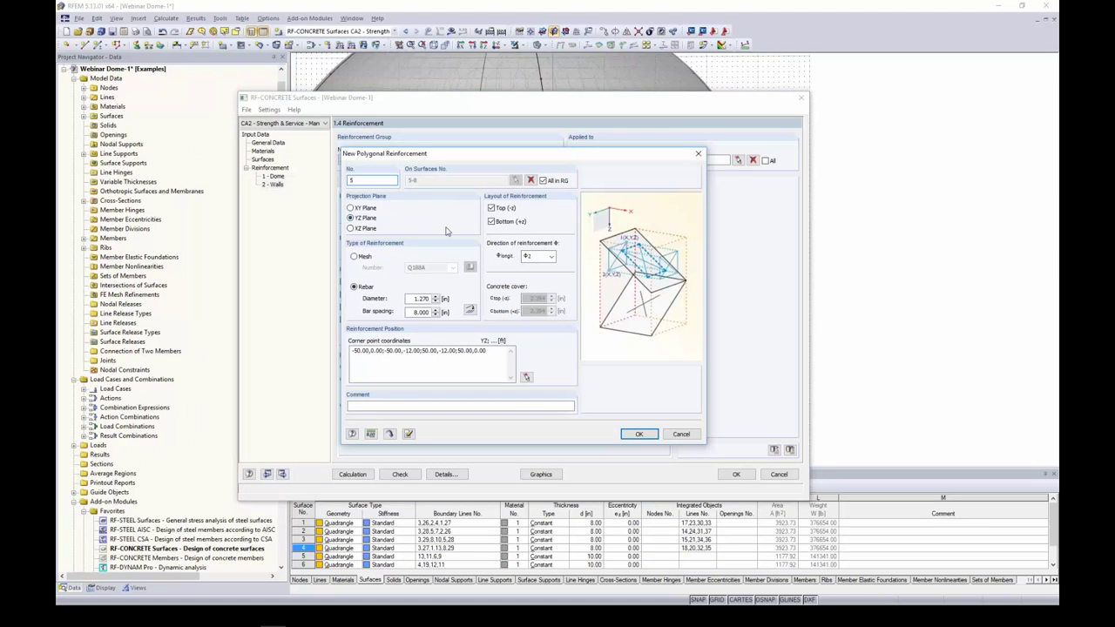
left_click(540, 256)
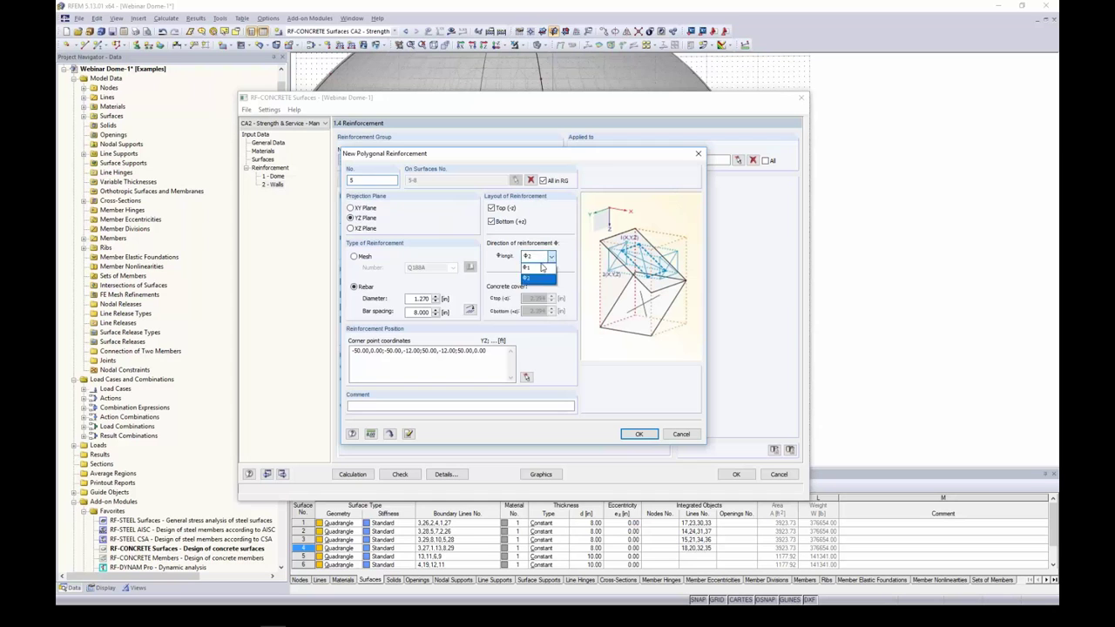
left_click(540, 273)
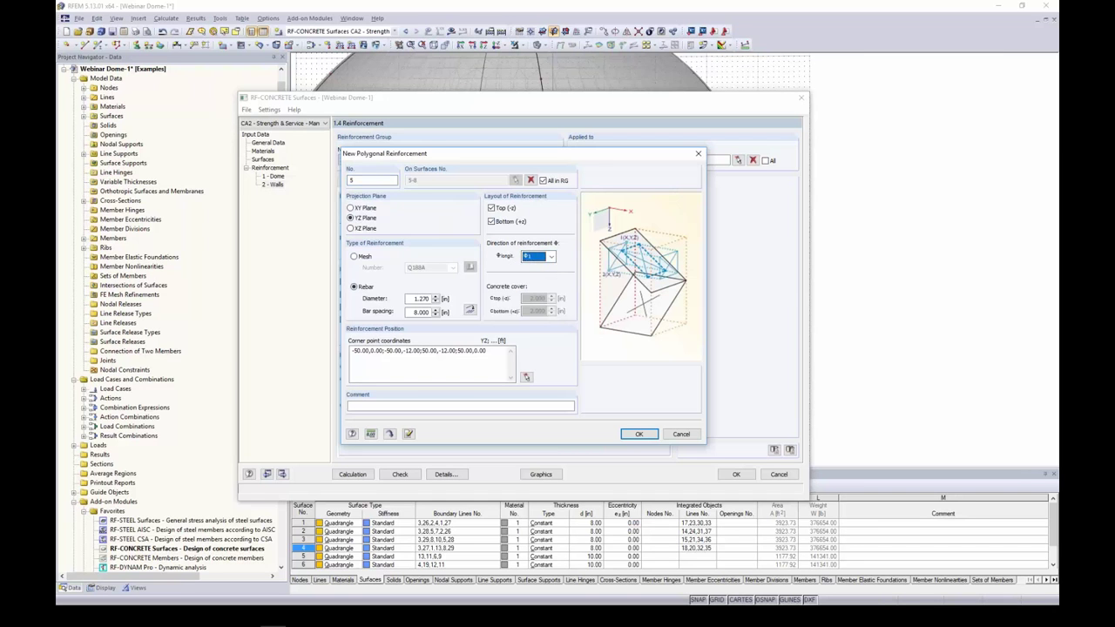
left_click_drag(412, 299, 484, 306)
type("128")
left_click(417, 312)
Step: Redefine the polygon over the wall's base strip with YZ corners (-50, -15), (-50, -12), (50, -12) and (50, -15) ft and accept it
left_click(489, 352)
left_click_drag(489, 352, 339, 352)
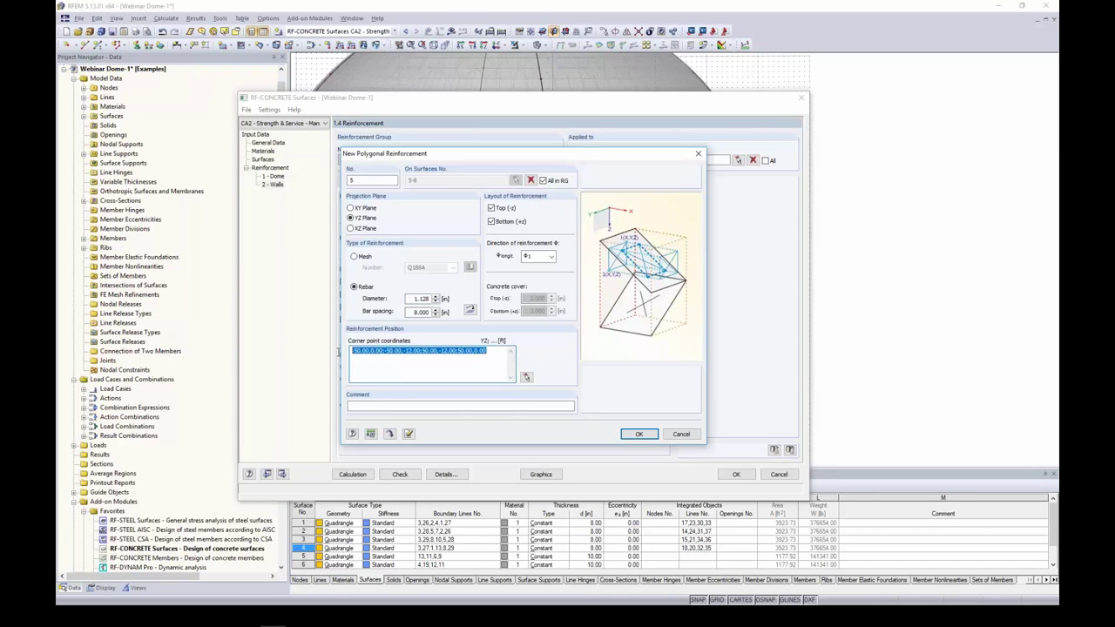
key("Delete")
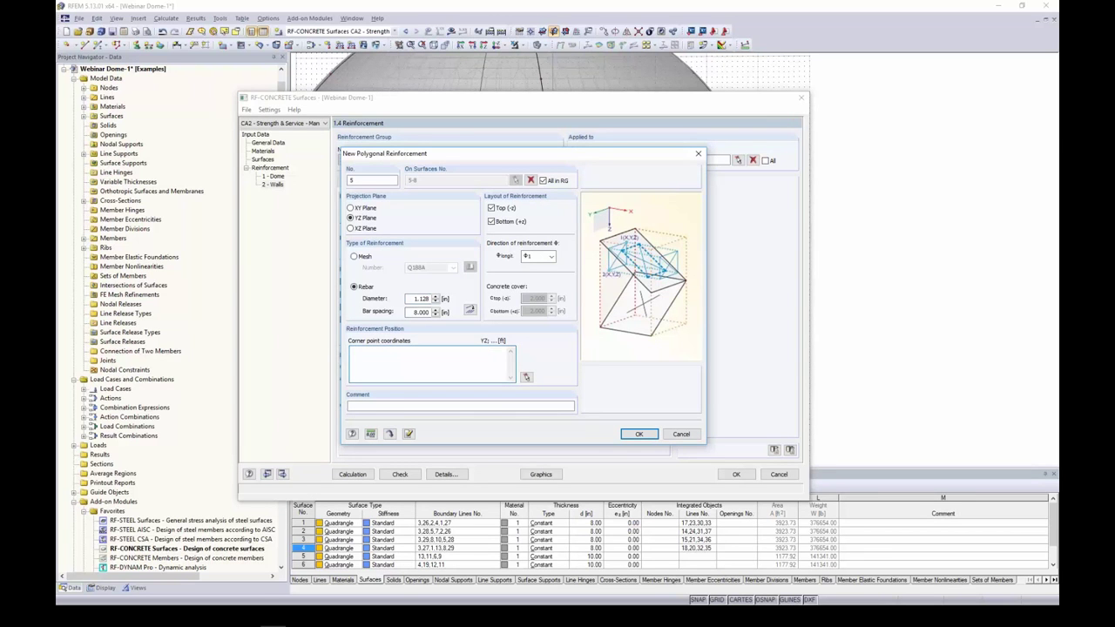
left_click(527, 378)
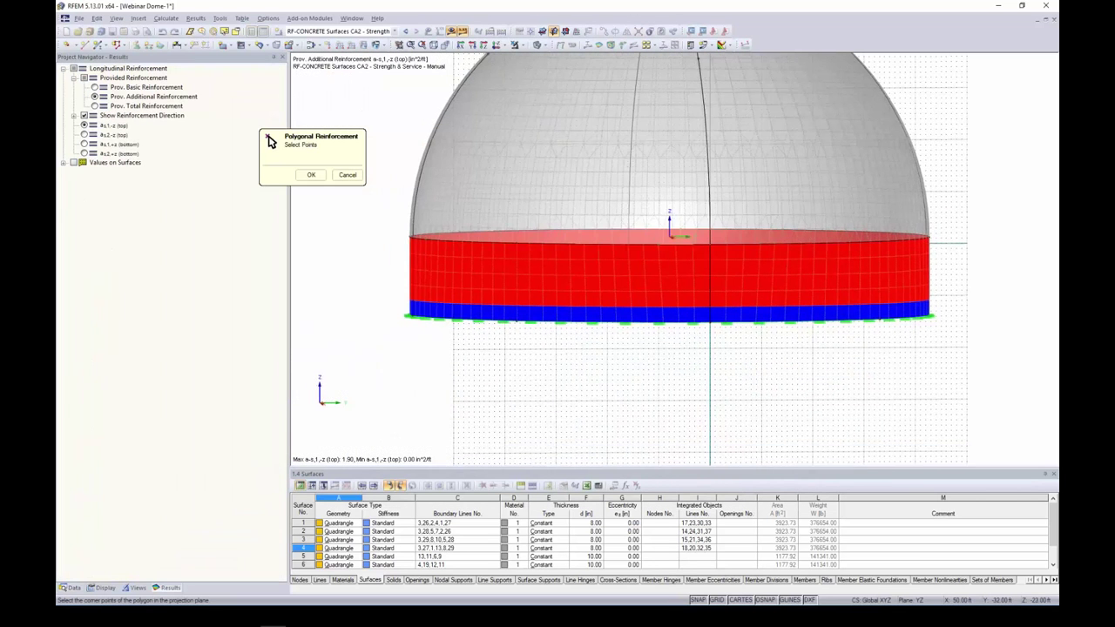
scroll(475, 359, "up", 3)
scroll(392, 328, "up", 2)
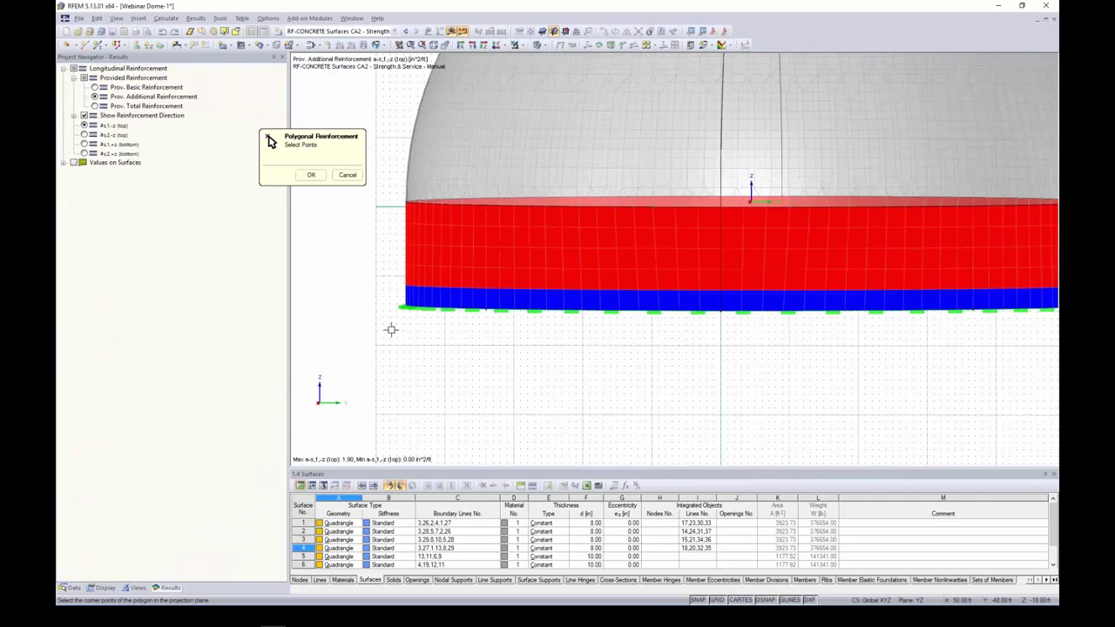
middle_click_drag(391, 330, 395, 326, "ctrl")
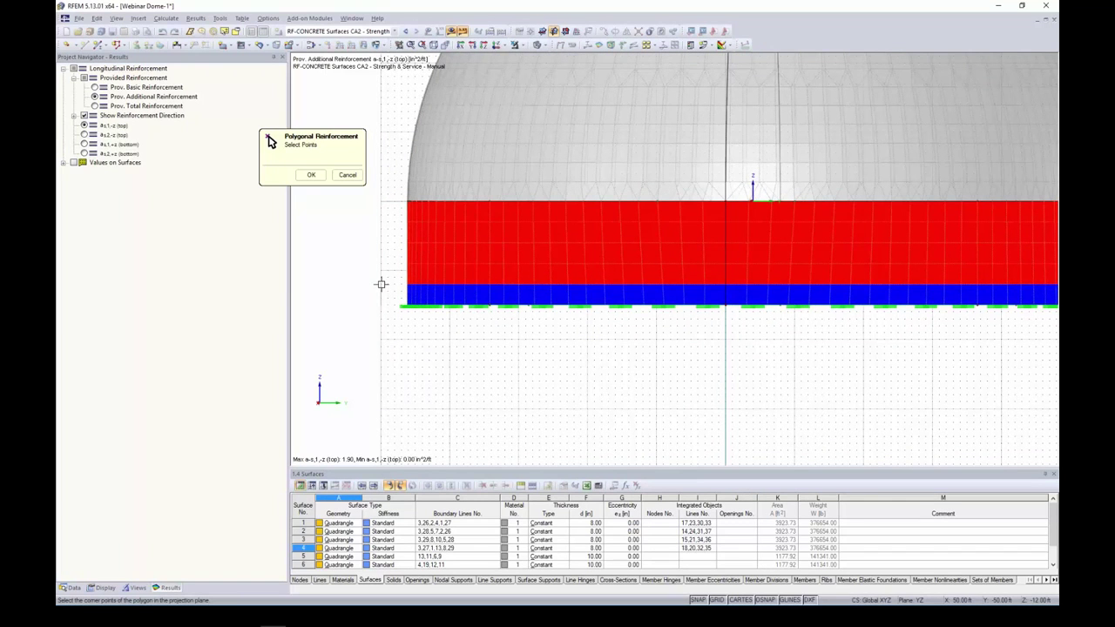
left_click(382, 284)
middle_click_drag(808, 257, 528, 243)
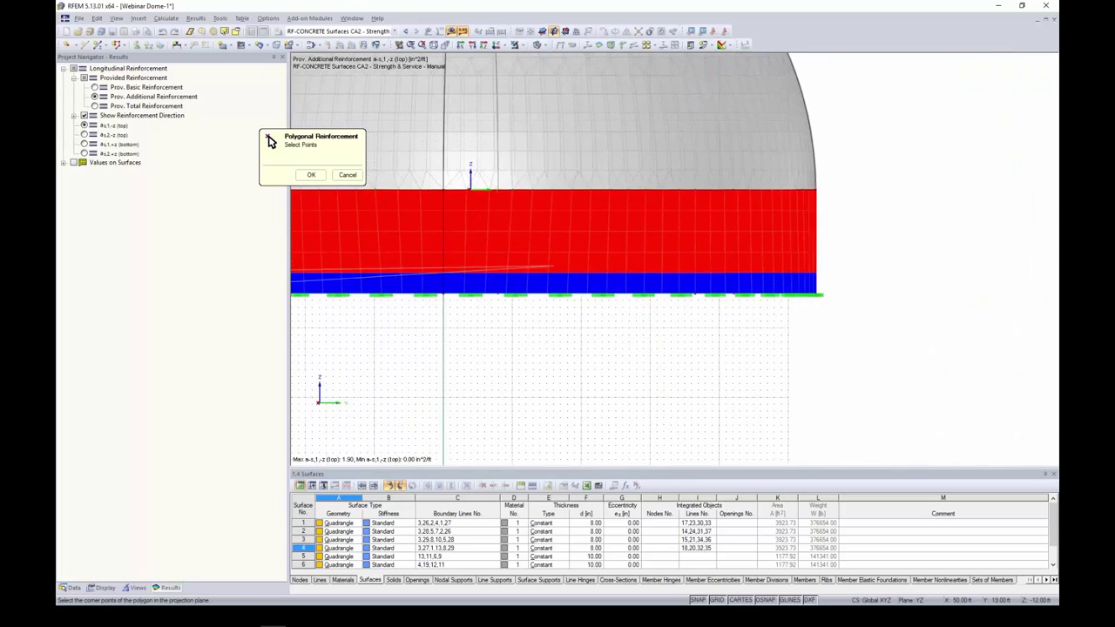
middle_click_drag(679, 298, 741, 306, "ctrl")
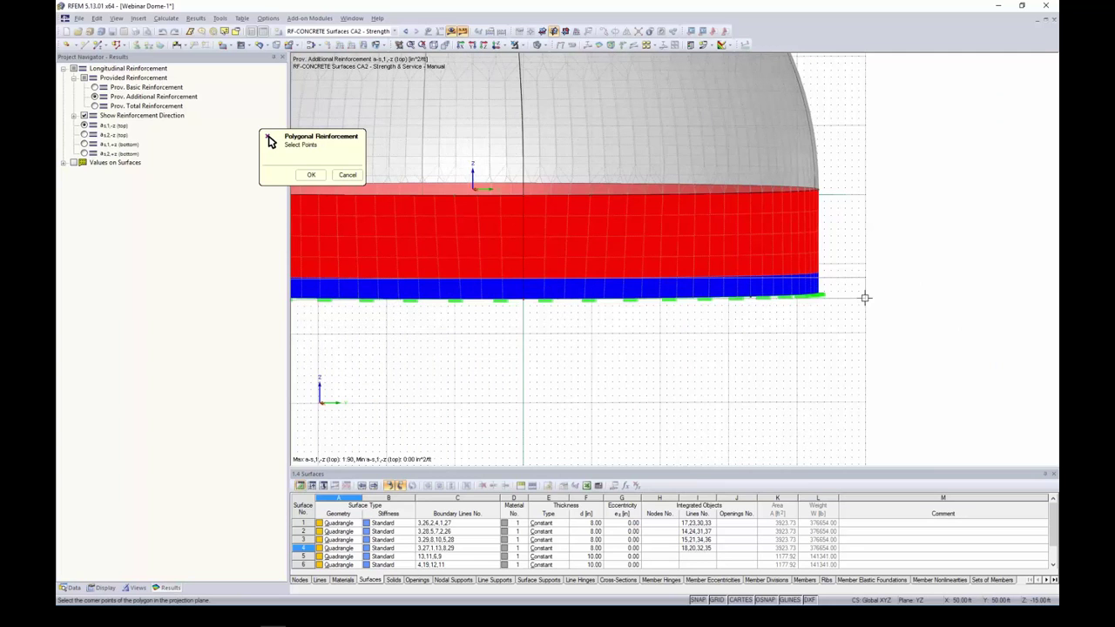
left_click(312, 174)
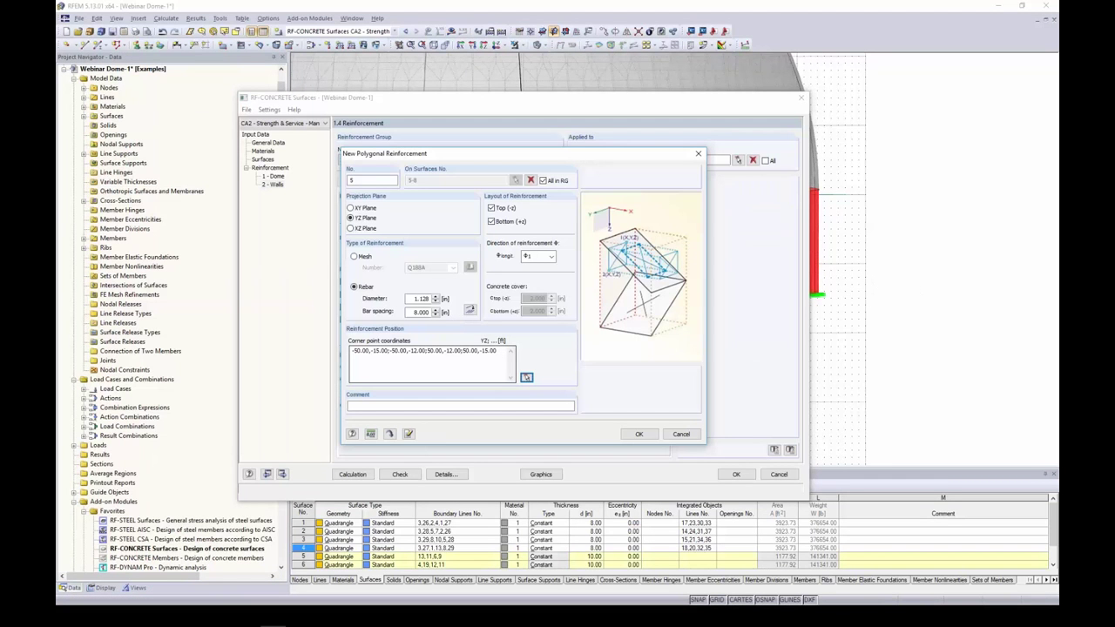
left_click(639, 434)
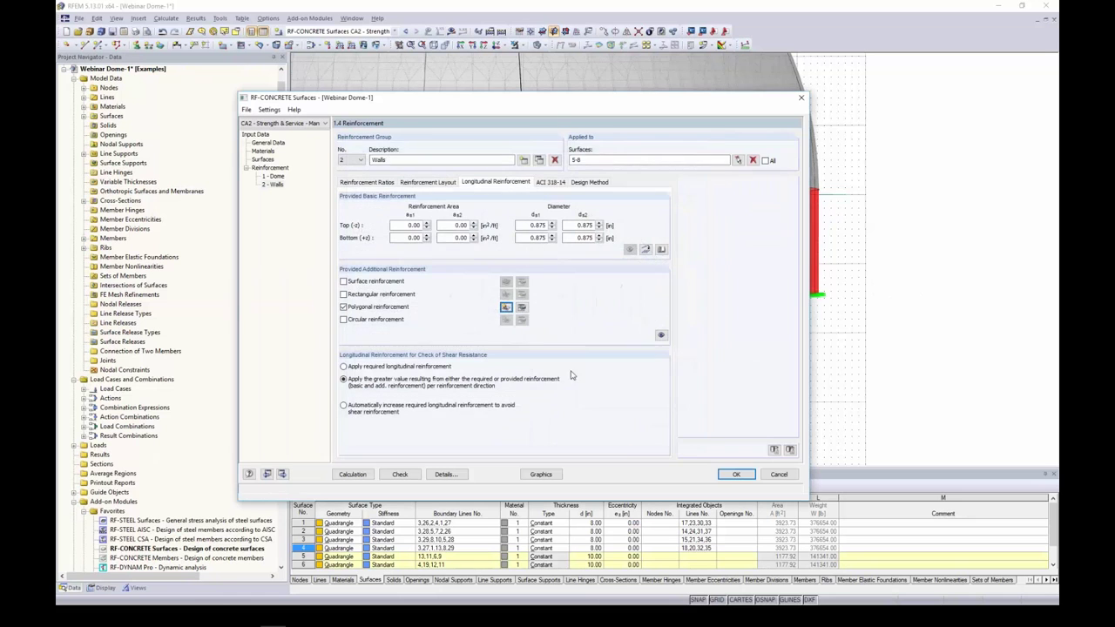
Step: Add a matching base-strip polygonal reinforcement in direction Φ2, keeping the same rebar and corner points
left_click(505, 309)
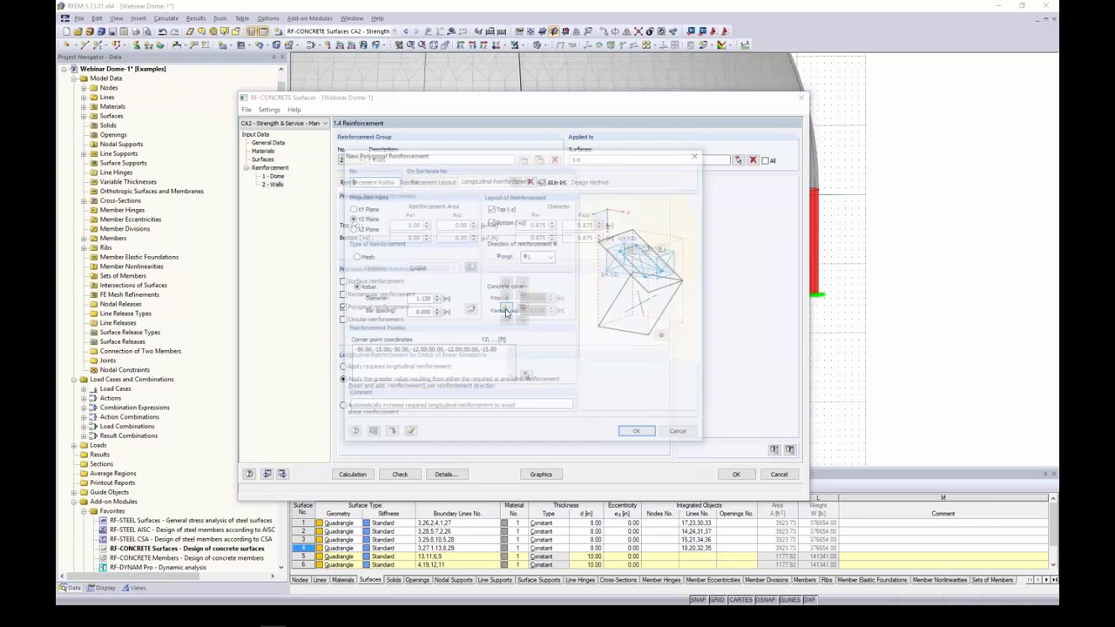
left_click(539, 256)
left_click(539, 277)
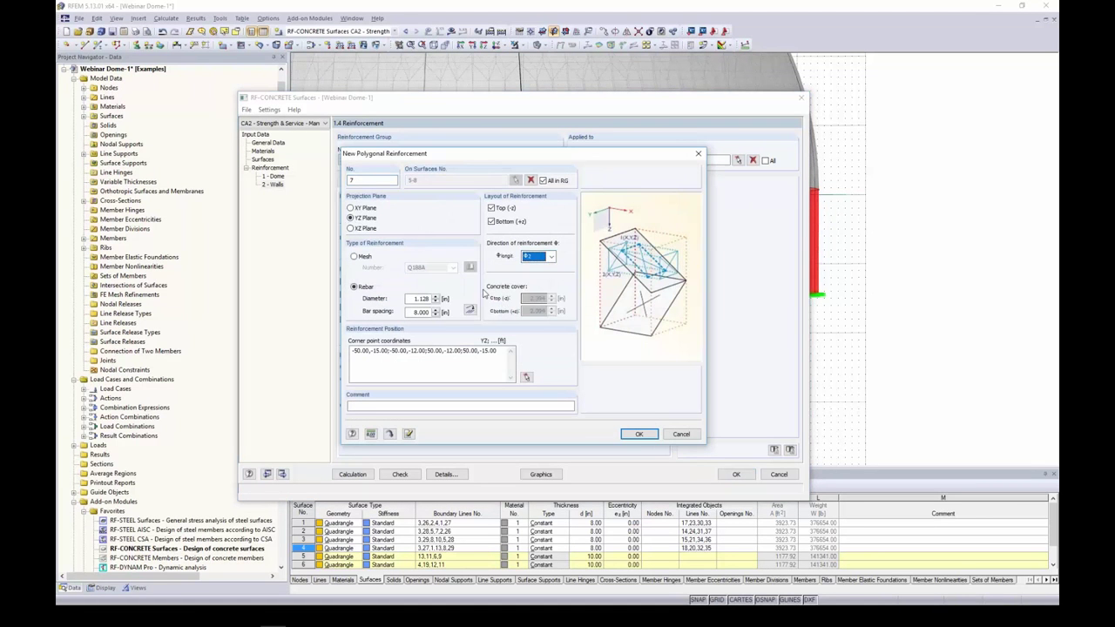
left_click(641, 434)
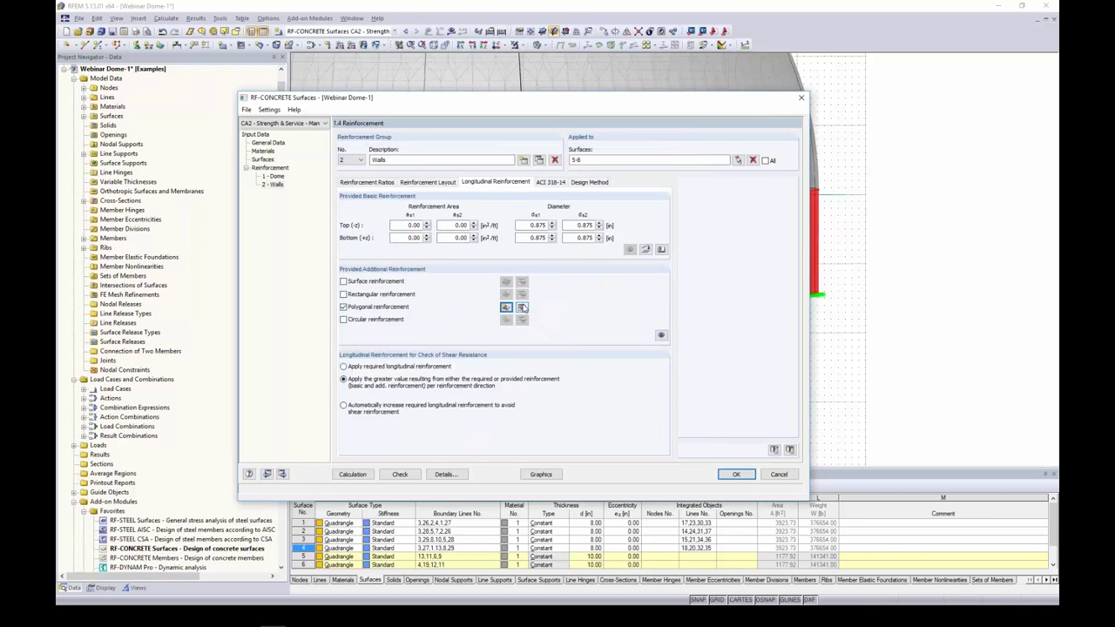
Step: Review the Walls polygonal reinforcements in their list and graphically on the model with the colour legend, and accept the module input
left_click(522, 308)
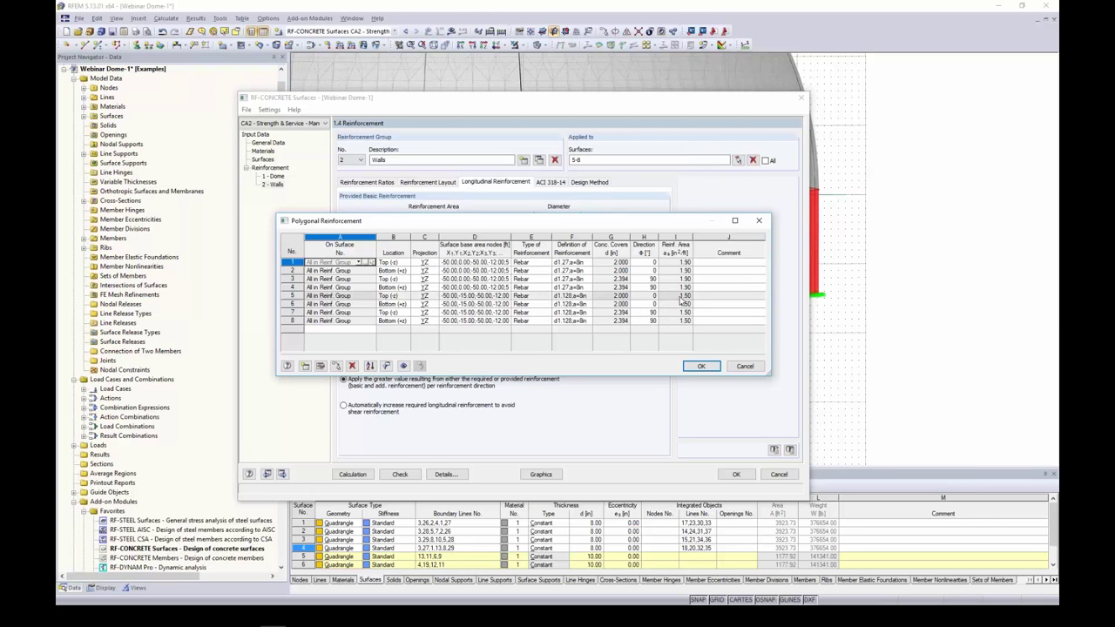
left_click(404, 367)
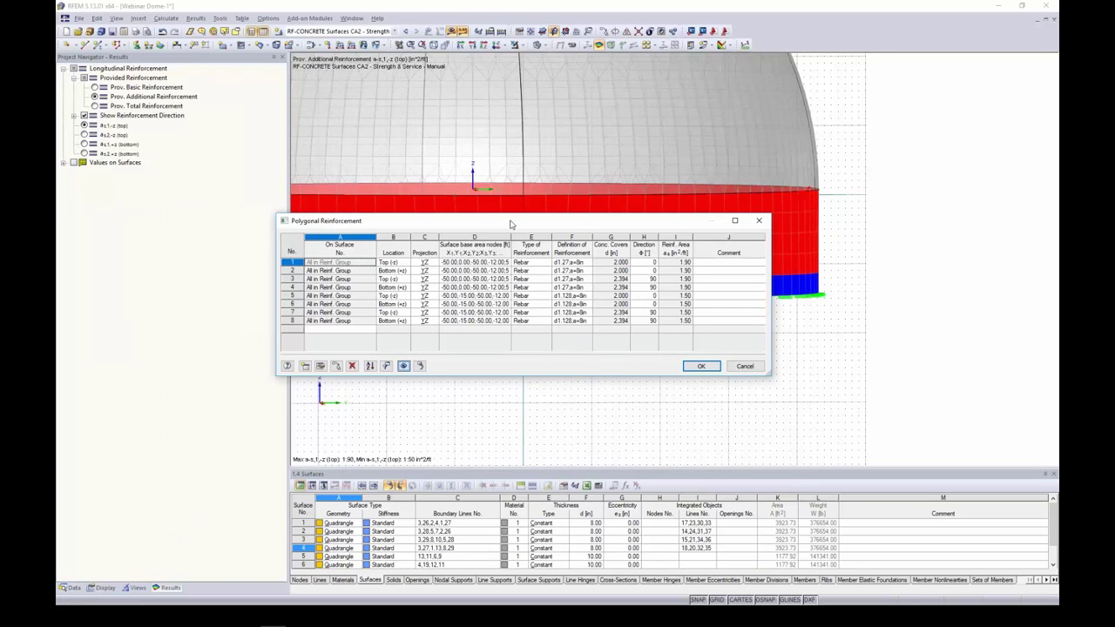
left_click_drag(511, 223, 332, 191)
middle_click_drag(710, 296, 784, 336, "ctrl")
left_click_drag(516, 192, 454, 176)
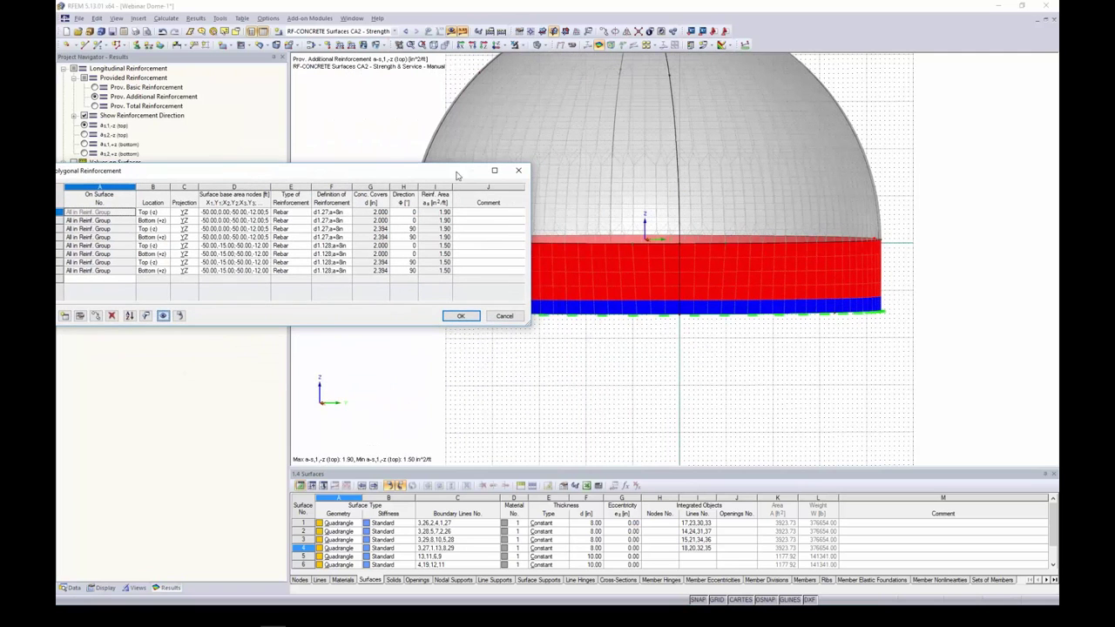
left_click(692, 45)
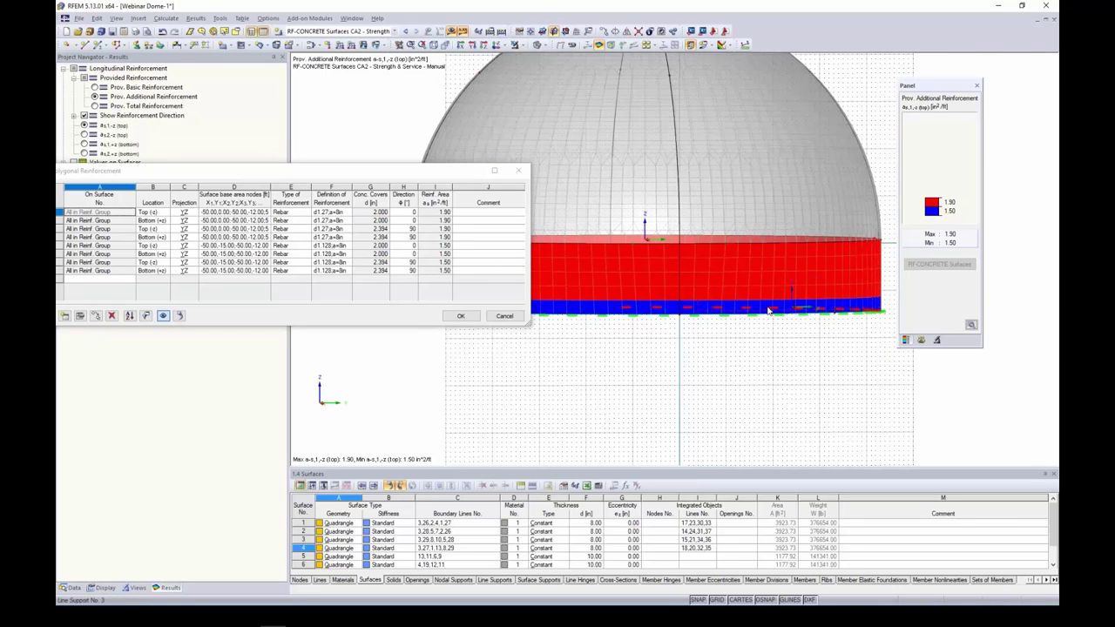
mouse_move(718, 378)
middle_mouse_down("ctrl")
mouse_move(747, 375)
mouse_move(699, 366)
middle_mouse_up("ctrl")
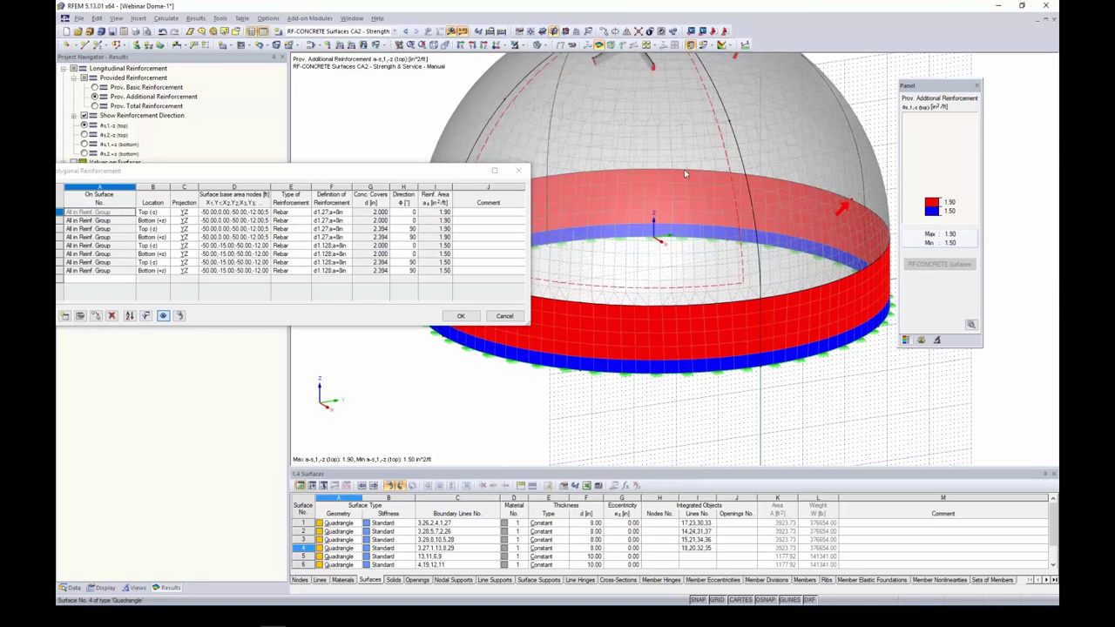
left_click(463, 316)
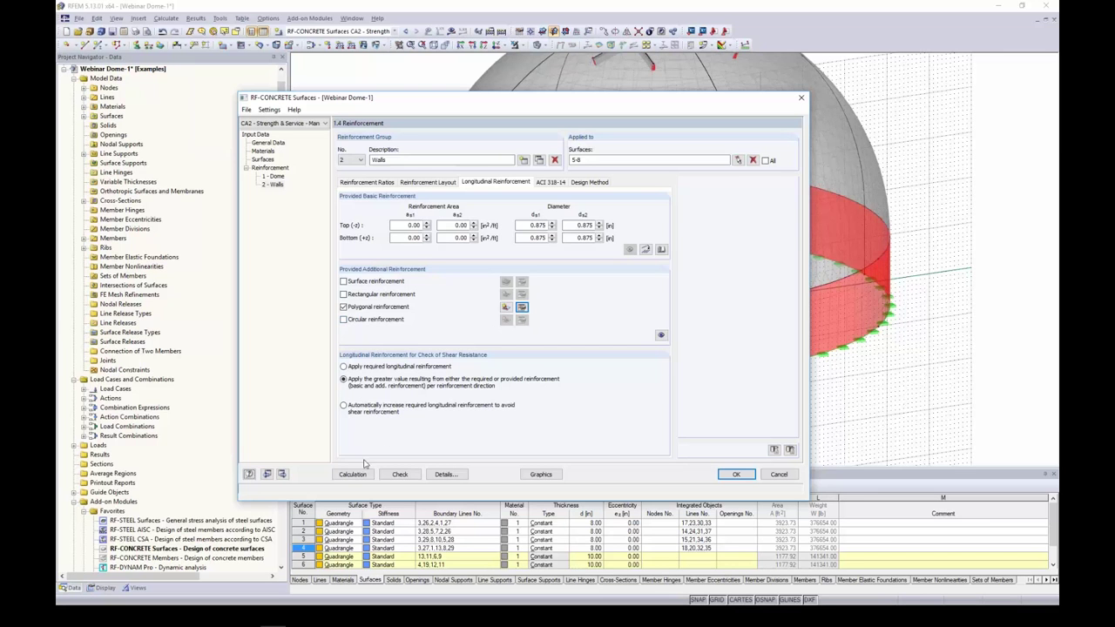
left_click(736, 474)
Step: Switch to the Webinar Tank 3 model and examine case CA3's required reinforcement by surface
left_click(355, 18)
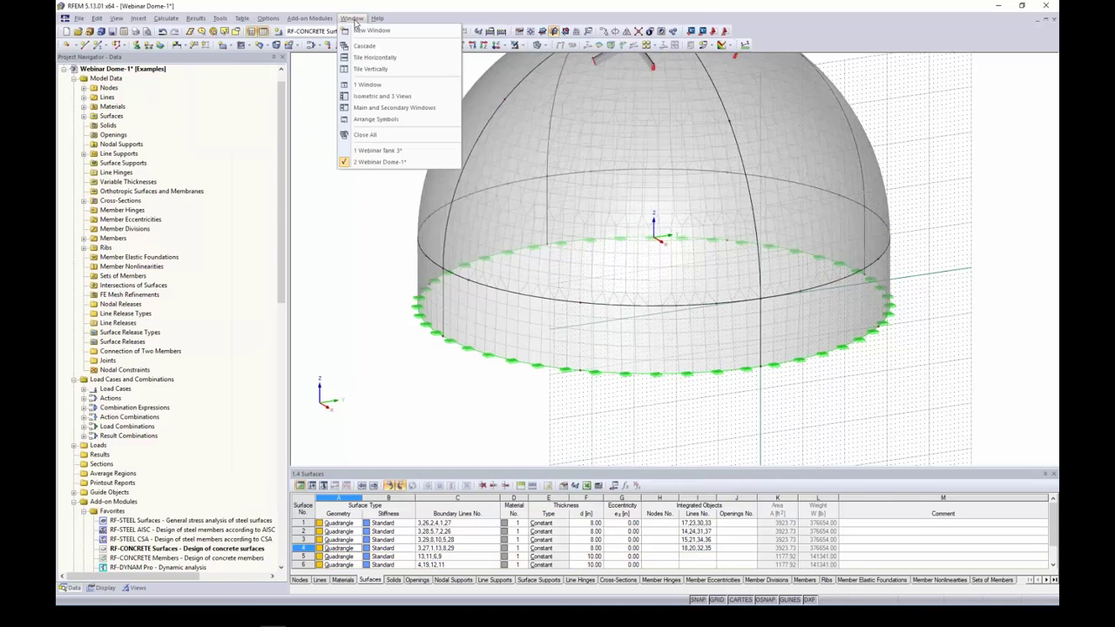
left_click(370, 155)
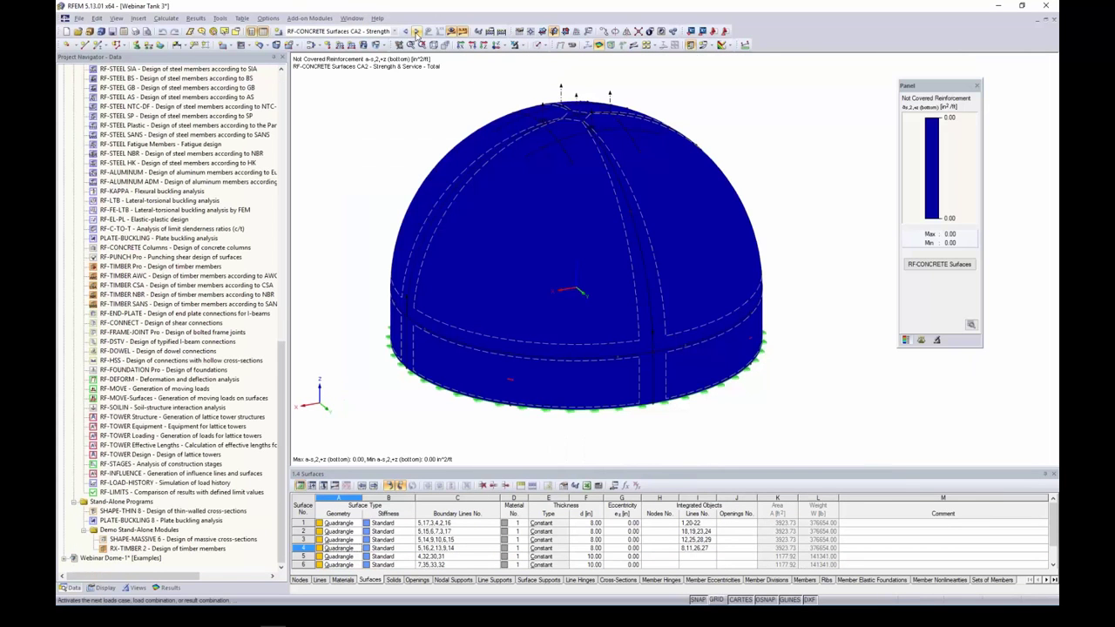
left_click(920, 264)
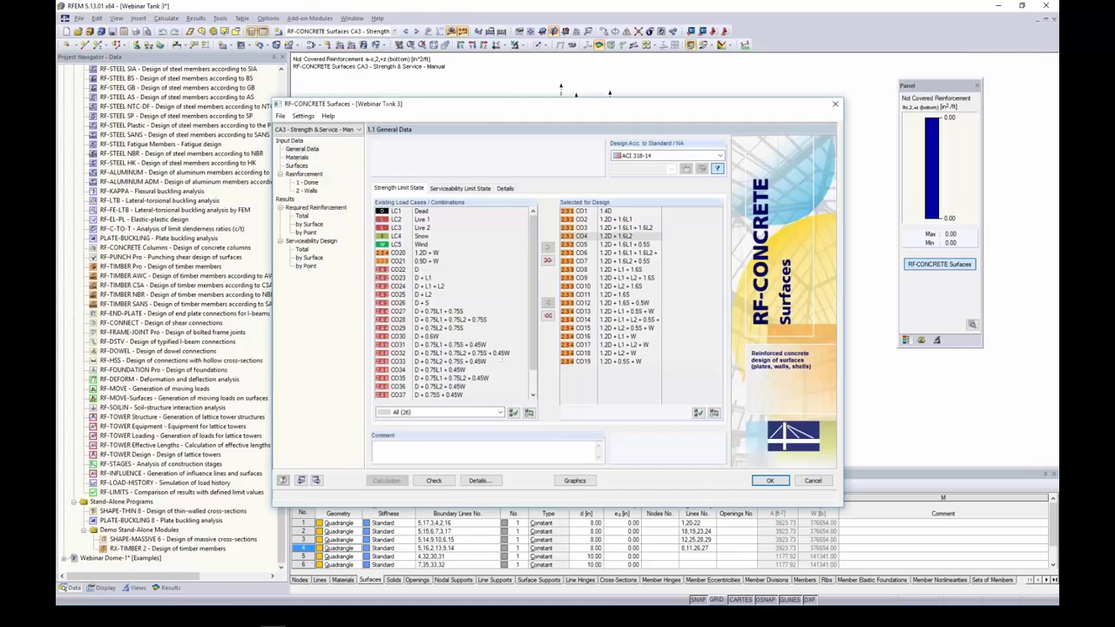
left_click(319, 227)
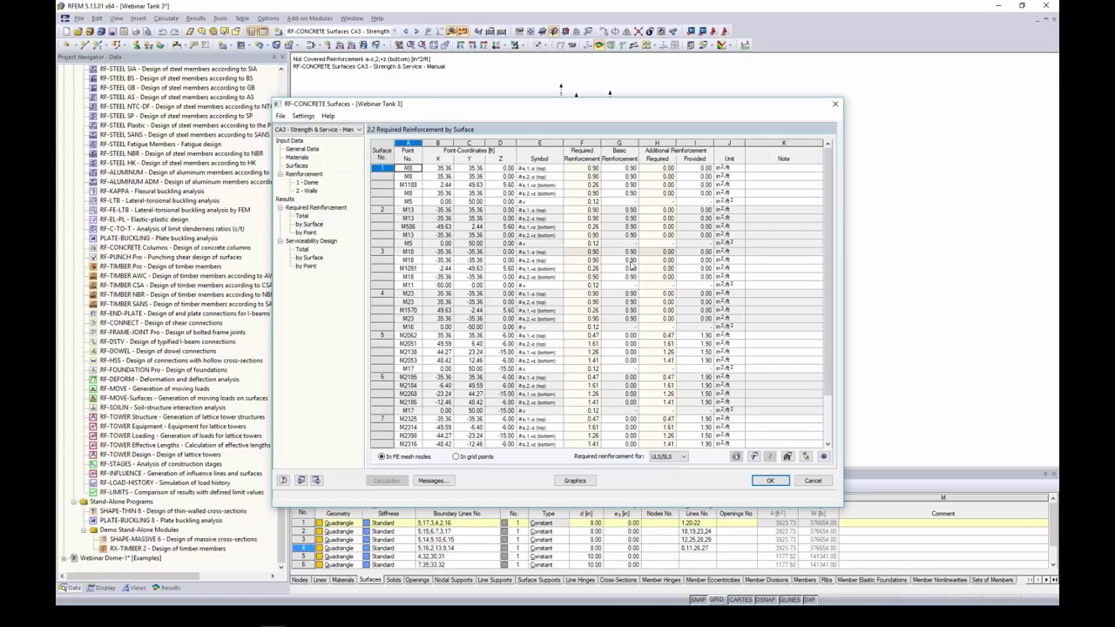
Step: Display CA3's required reinforcement and the provided basic, additional and total reinforcement on the tank model
left_click(582, 482)
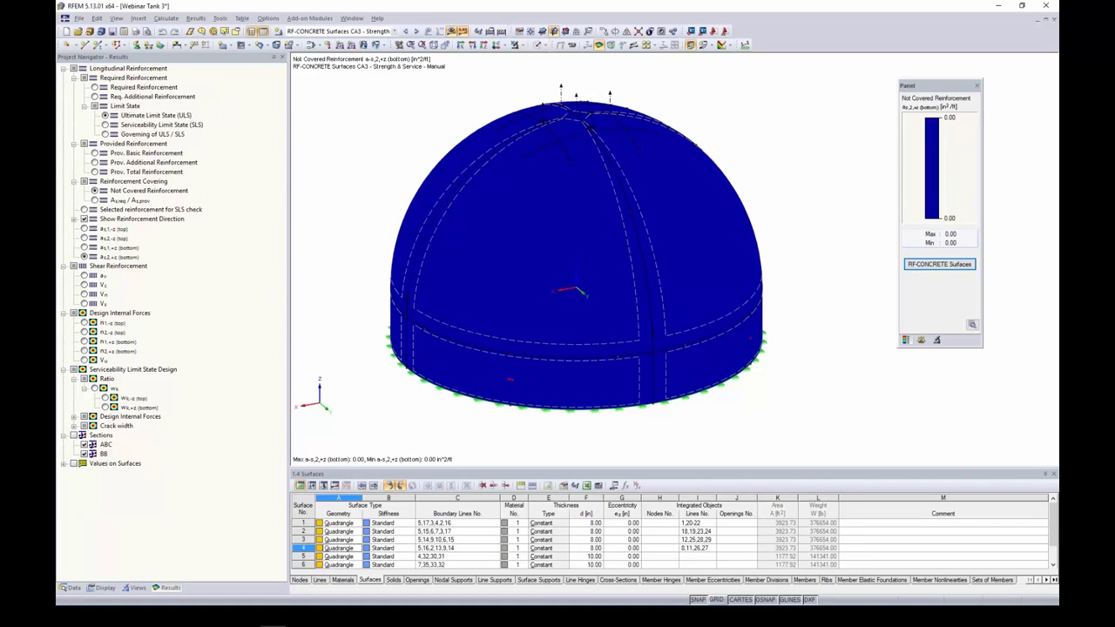
left_click(94, 87)
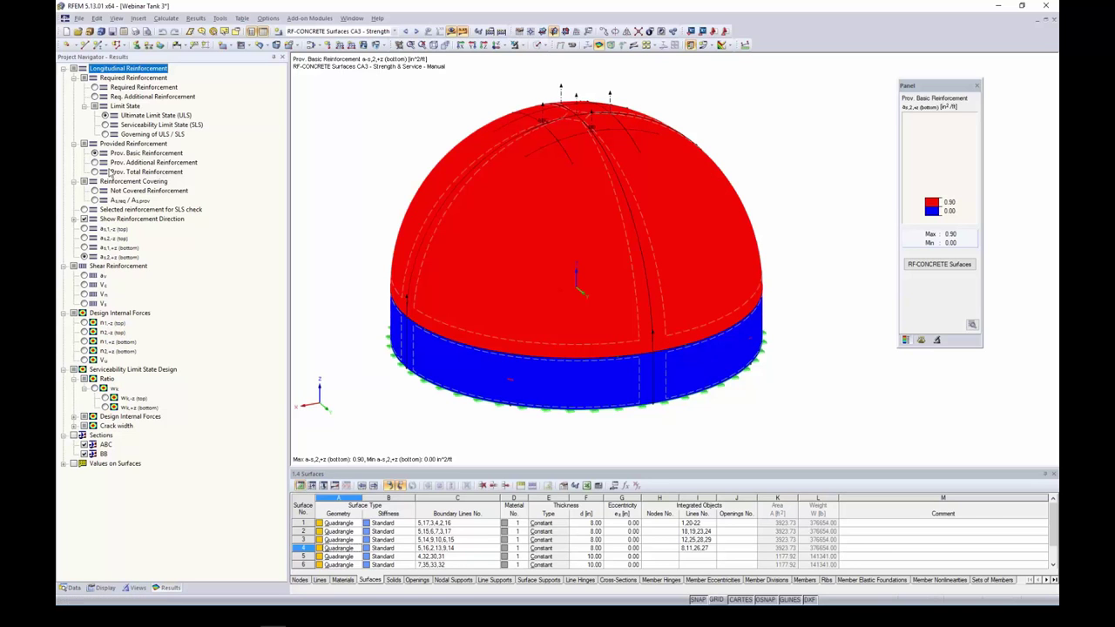
left_click(94, 162)
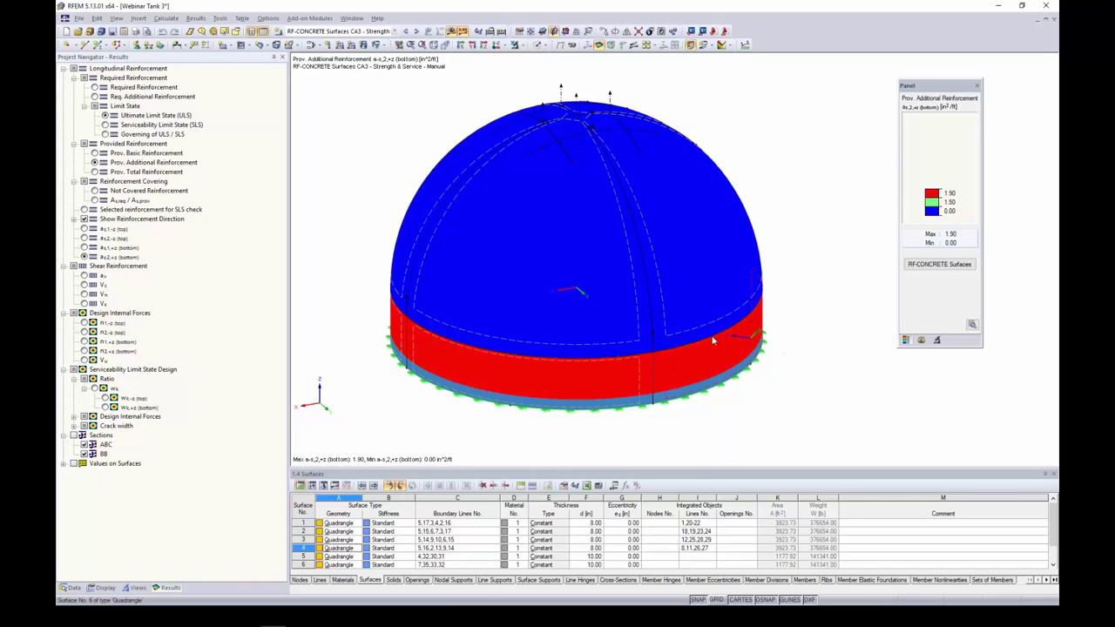
middle_click_drag(644, 364, 659, 346, "ctrl")
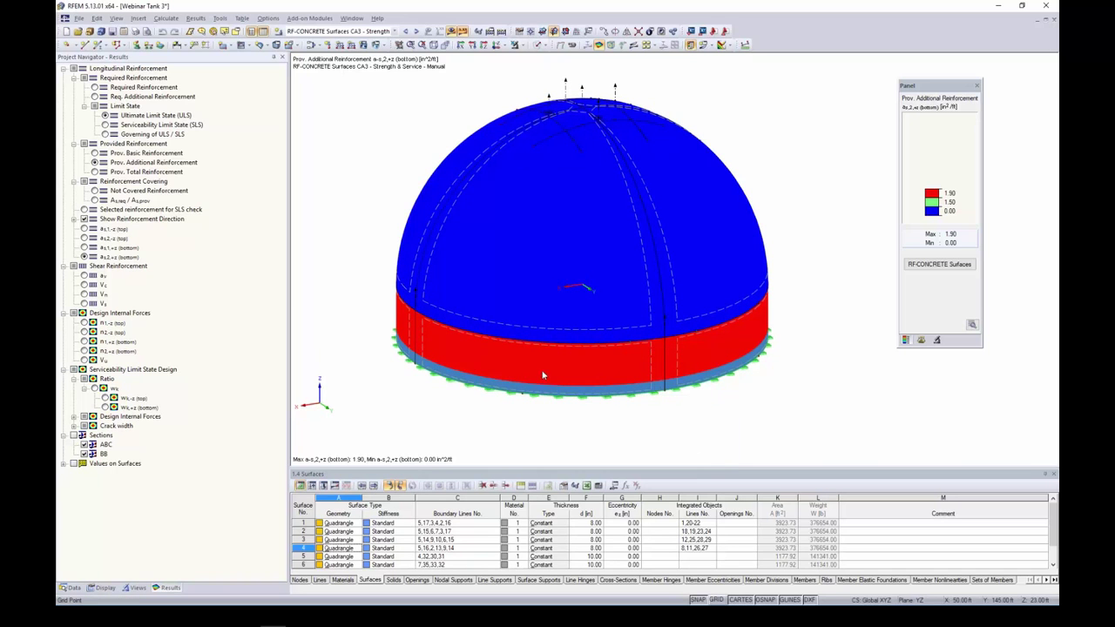
left_click(95, 172)
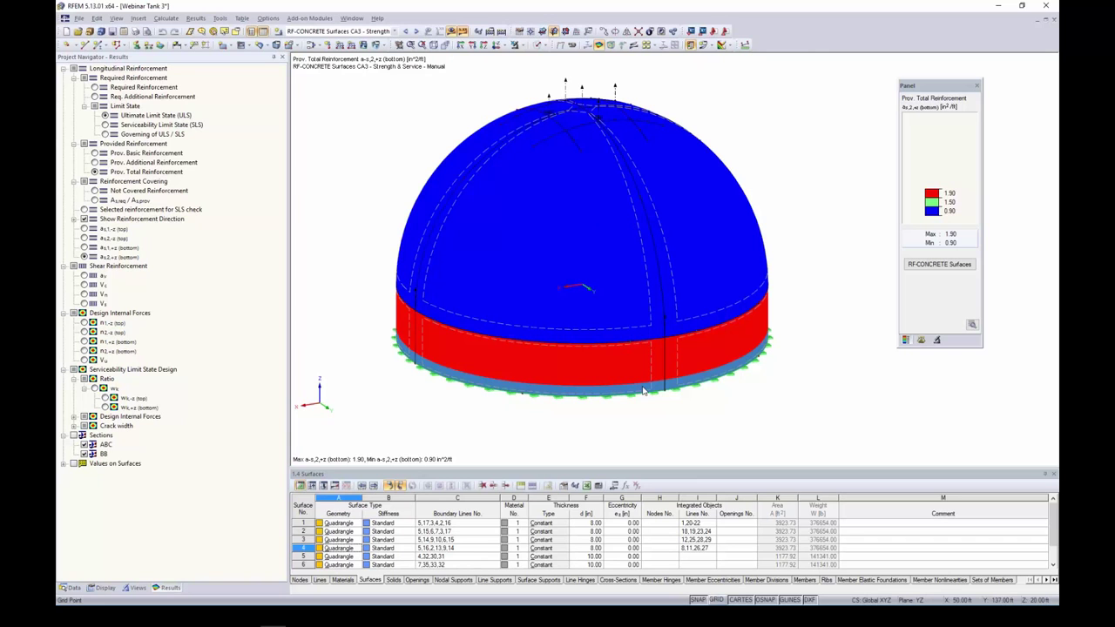
Step: Check the not covered reinforcement on the tank model for the top and bottom reinforcement directions
left_click(95, 191)
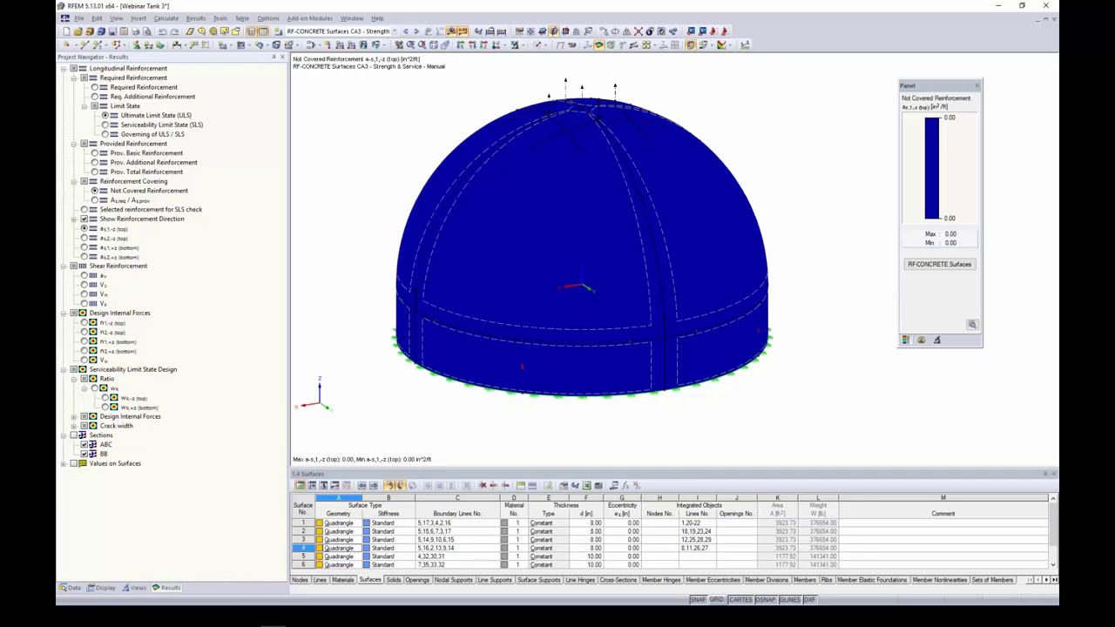
left_click(85, 248)
left_click(84, 257)
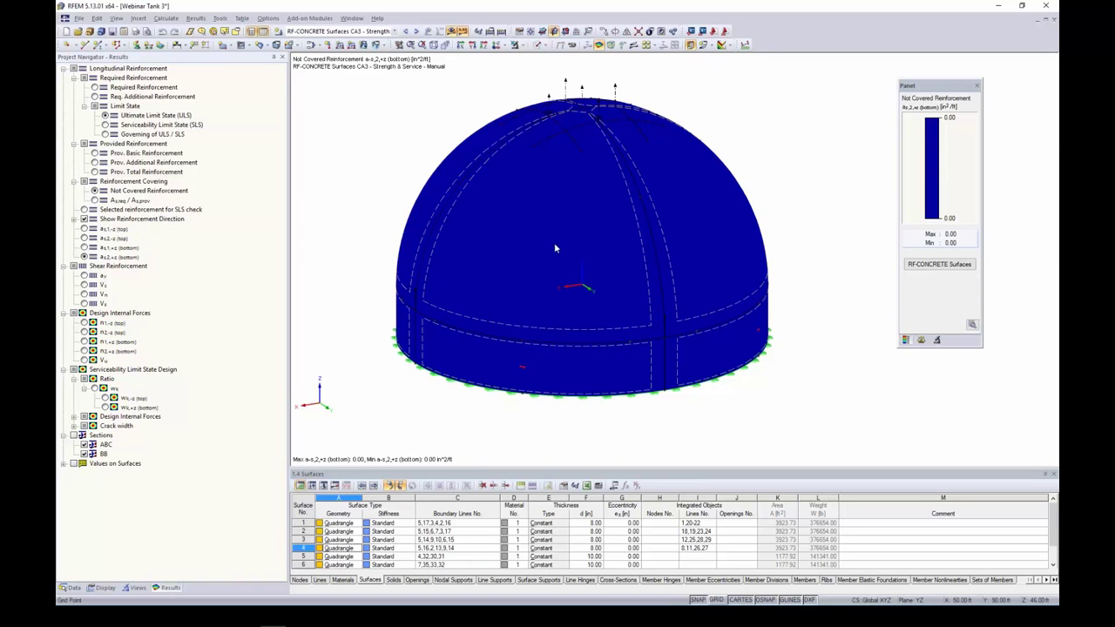
Step: Examine CA3's serviceability design by surface and display the crack width ratio wk on the model
left_click(940, 264)
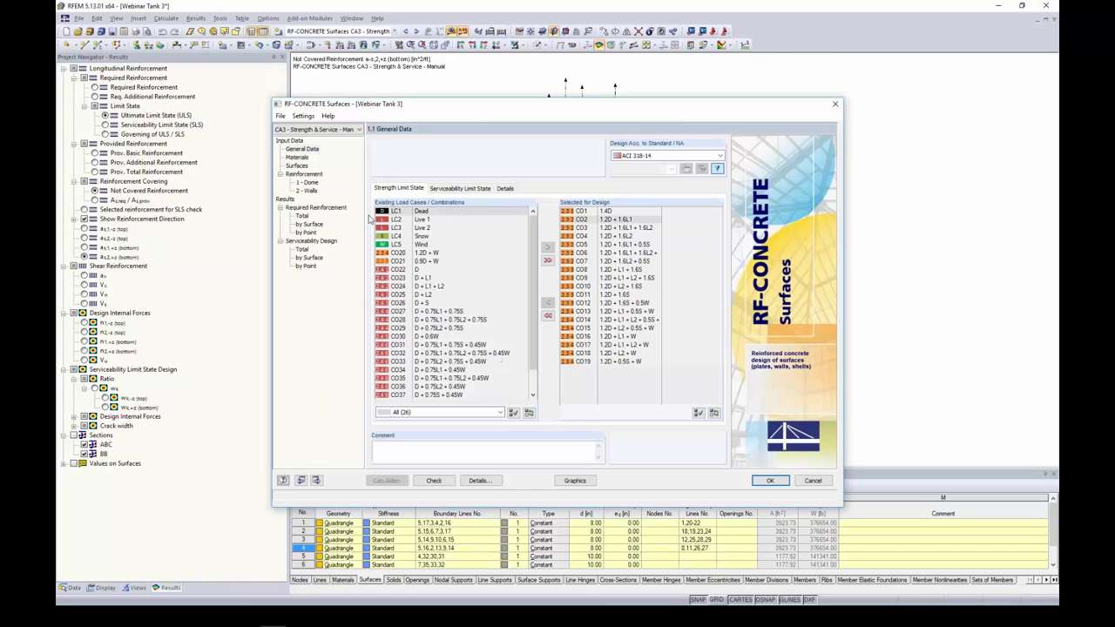
left_click(307, 258)
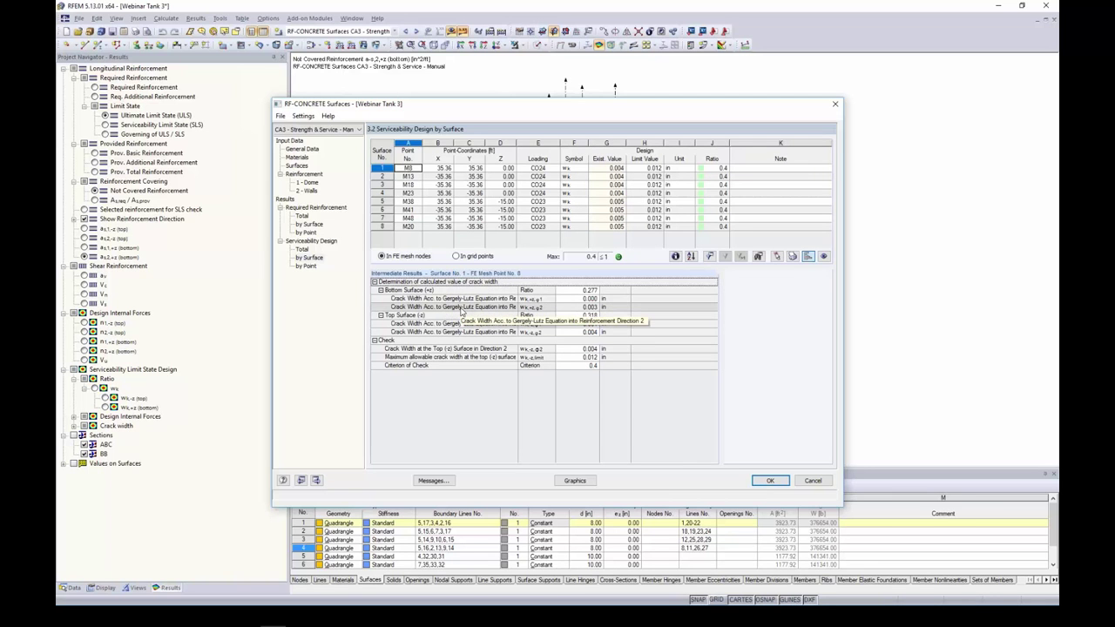
left_click(575, 480)
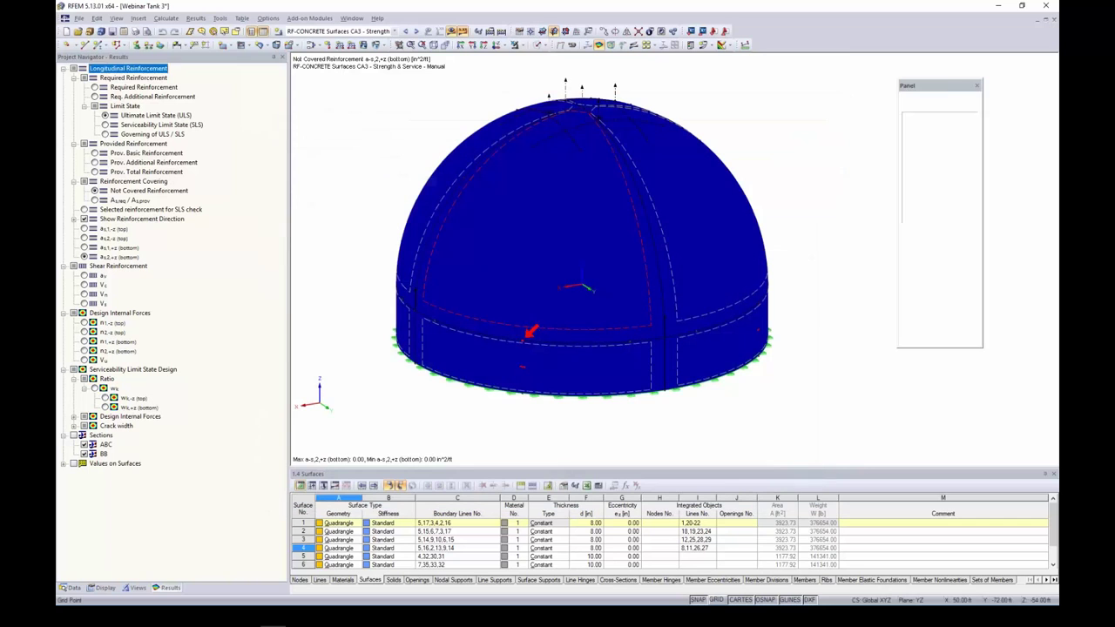
left_click(95, 389)
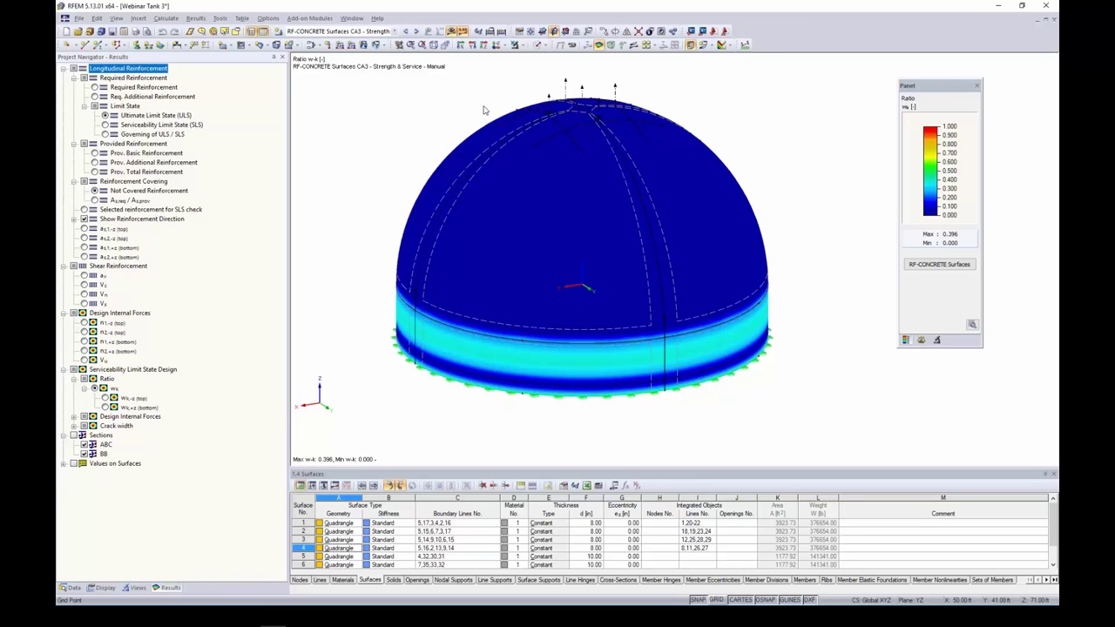
Step: Switch back to Webinar Dome-1 and copy case CA2 as new RF-CONCRETE Surfaces case 3 named Deflection
left_click(352, 18)
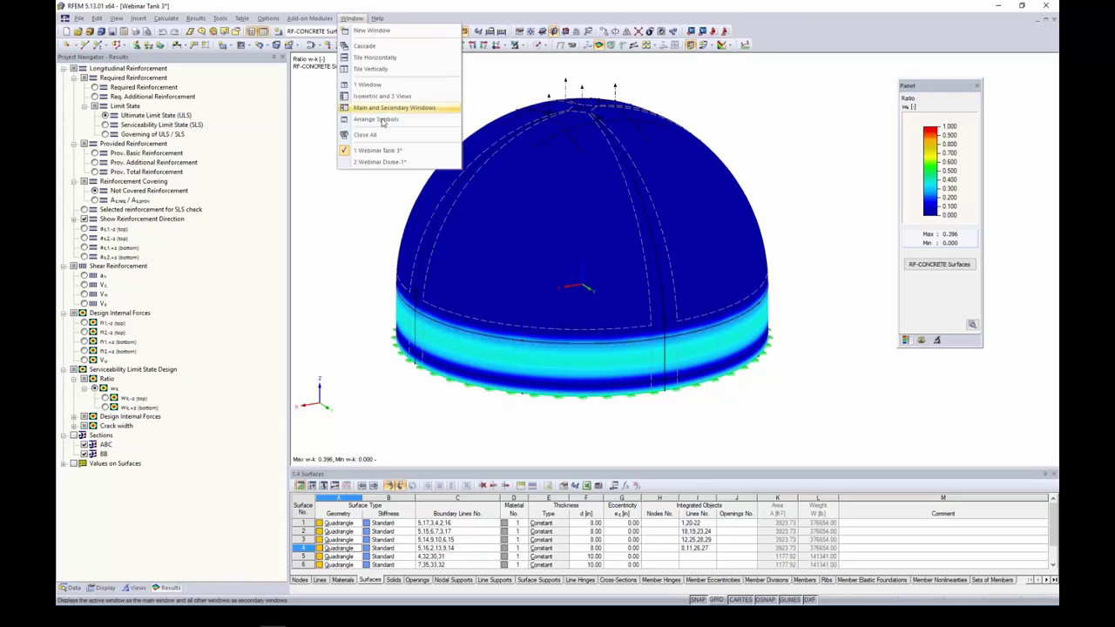
left_click(380, 162)
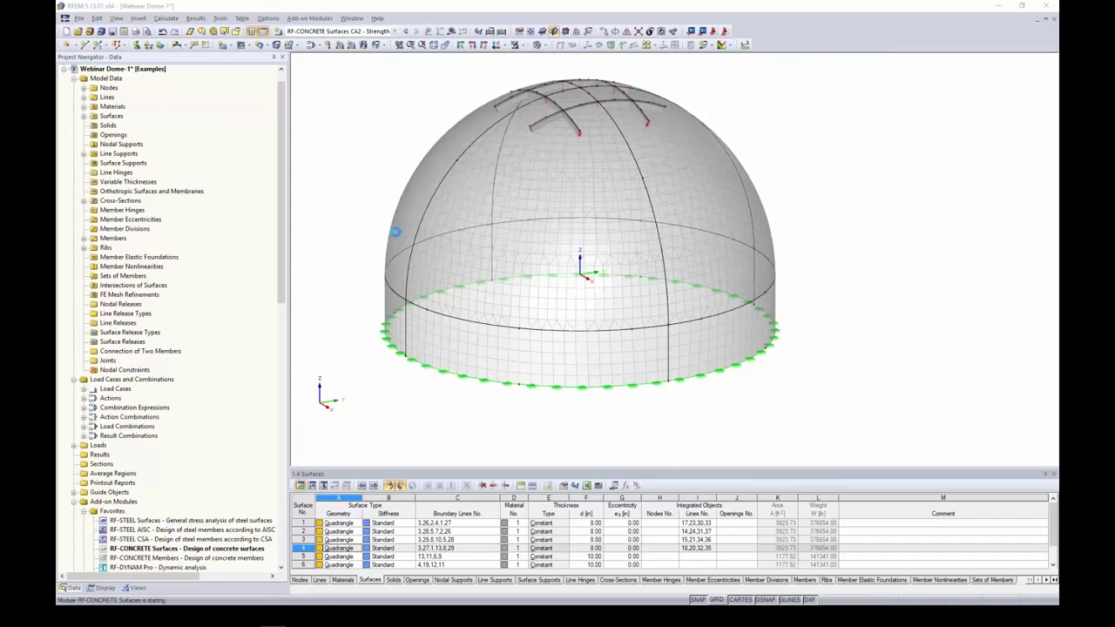
left_click(281, 116)
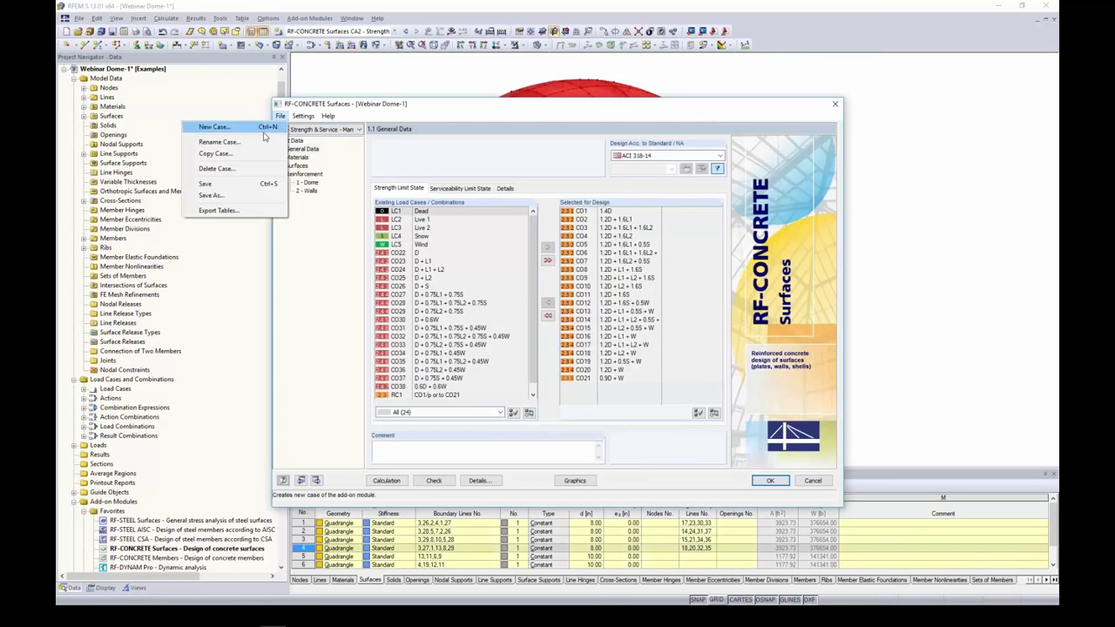
left_click(253, 155)
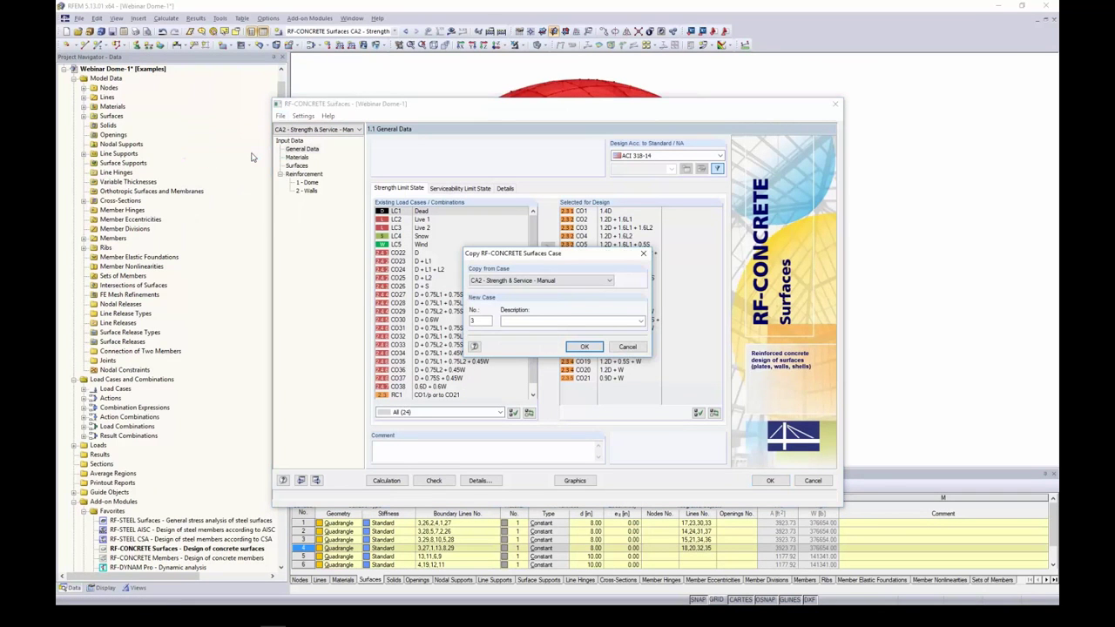
left_click(527, 320)
type("Deflection")
left_click(585, 347)
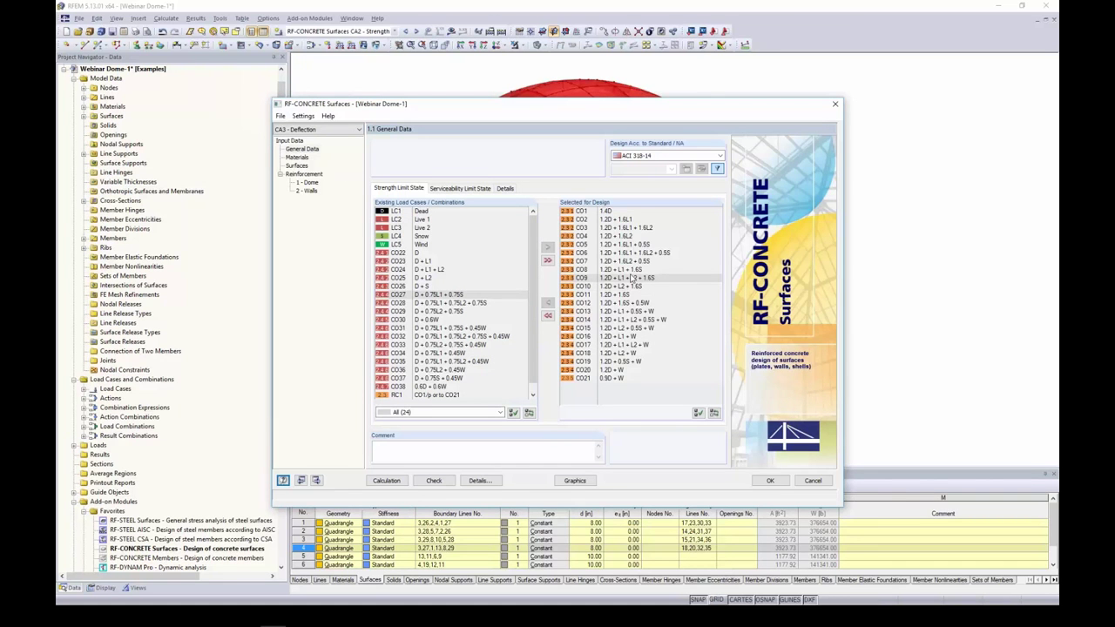
Step: Activate Deflection with RF-CONCRETE Deflect in the analytical serviceability settings and acknowledge the notice
left_click(464, 189)
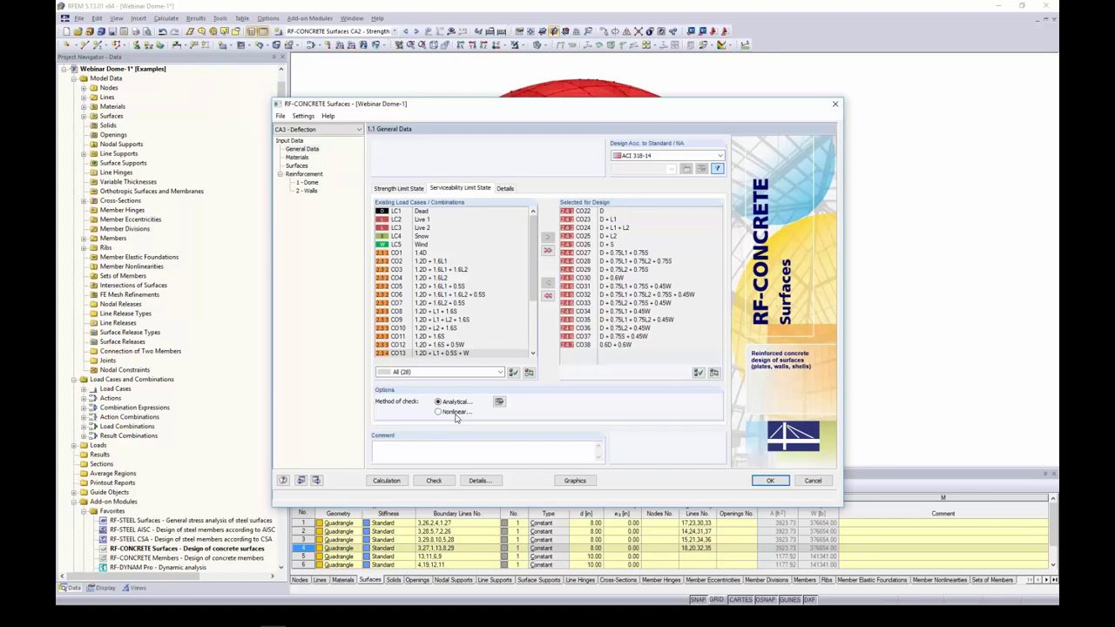
left_click(500, 403)
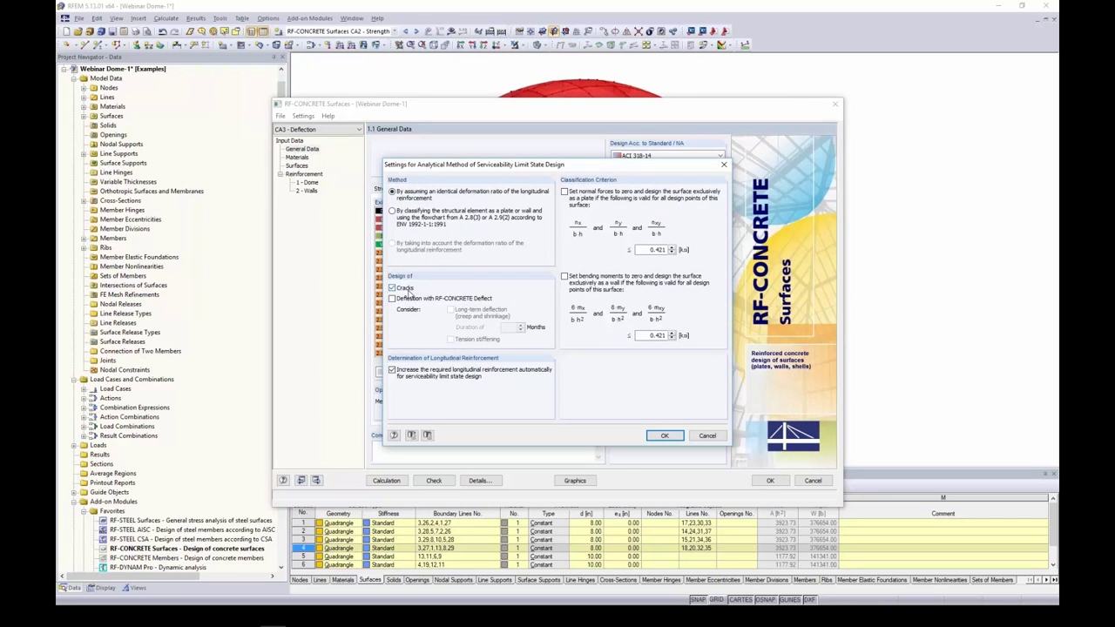
left_click(392, 299)
left_click(392, 299)
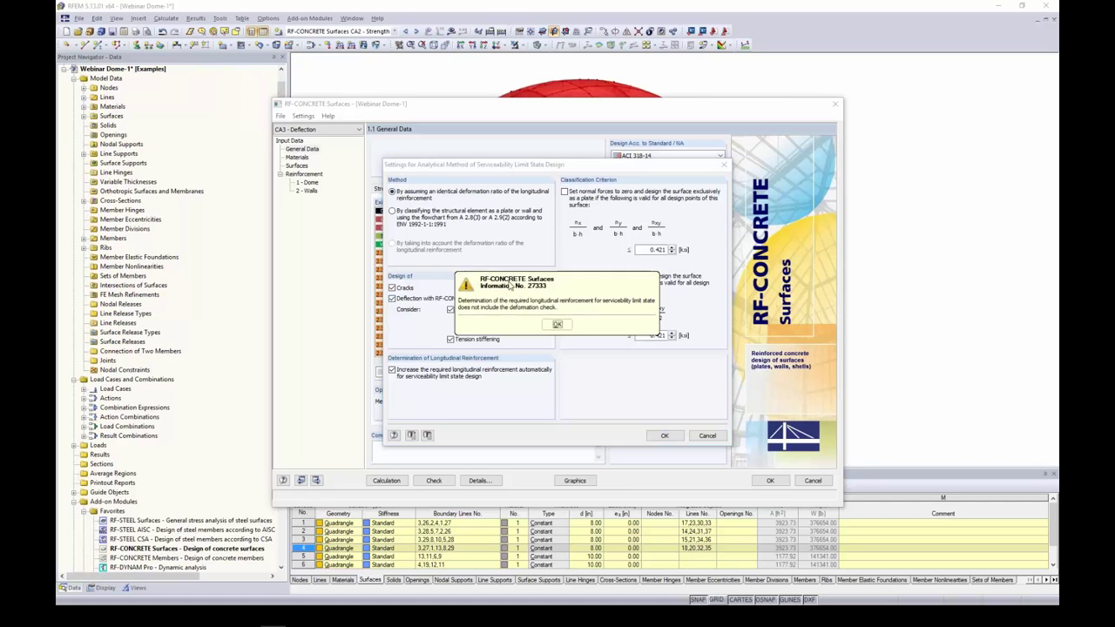
left_click_drag(512, 284, 539, 233)
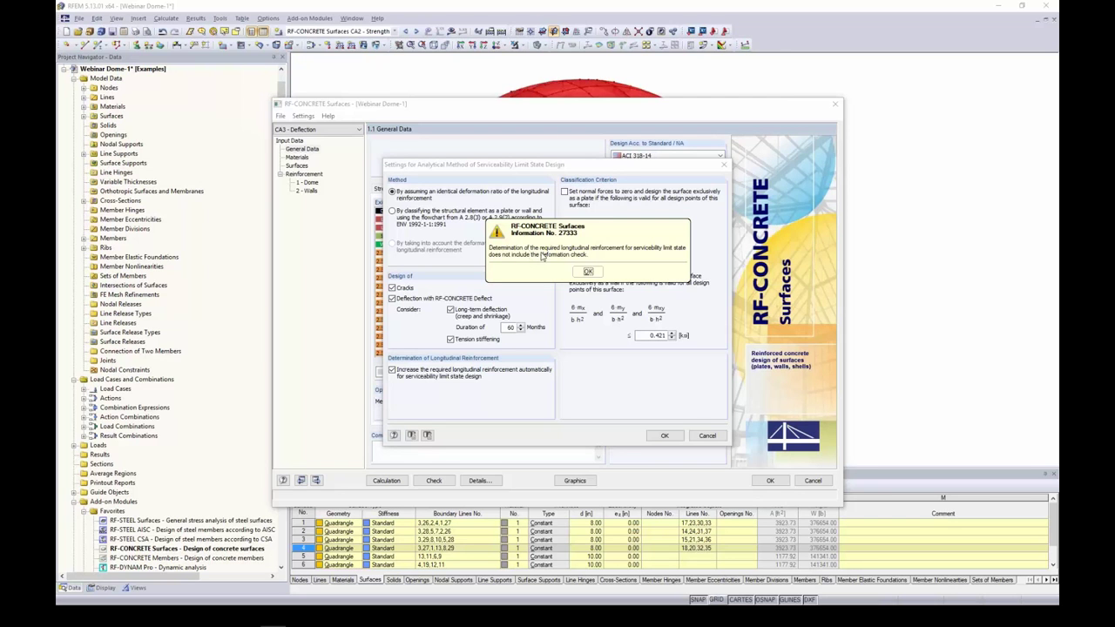
left_click(587, 274)
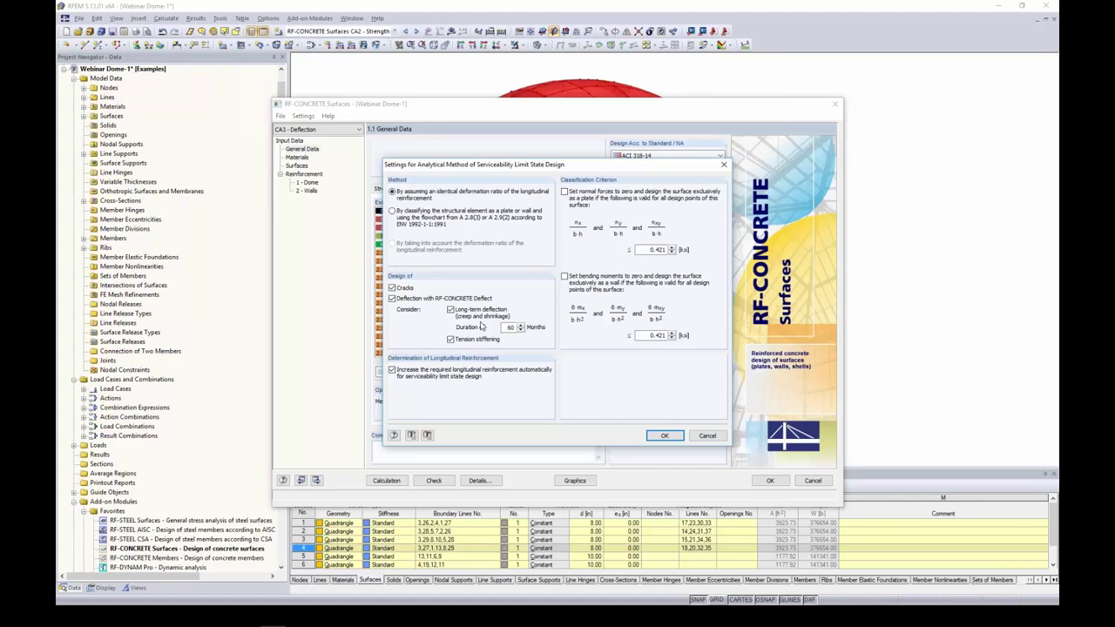
Step: Keep the long-term deflection duration at 60 months with tension stiffening active, and accept the analytical method settings
double_click(510, 326)
left_click(510, 328)
left_click(451, 340)
left_click(451, 339)
left_click(663, 436)
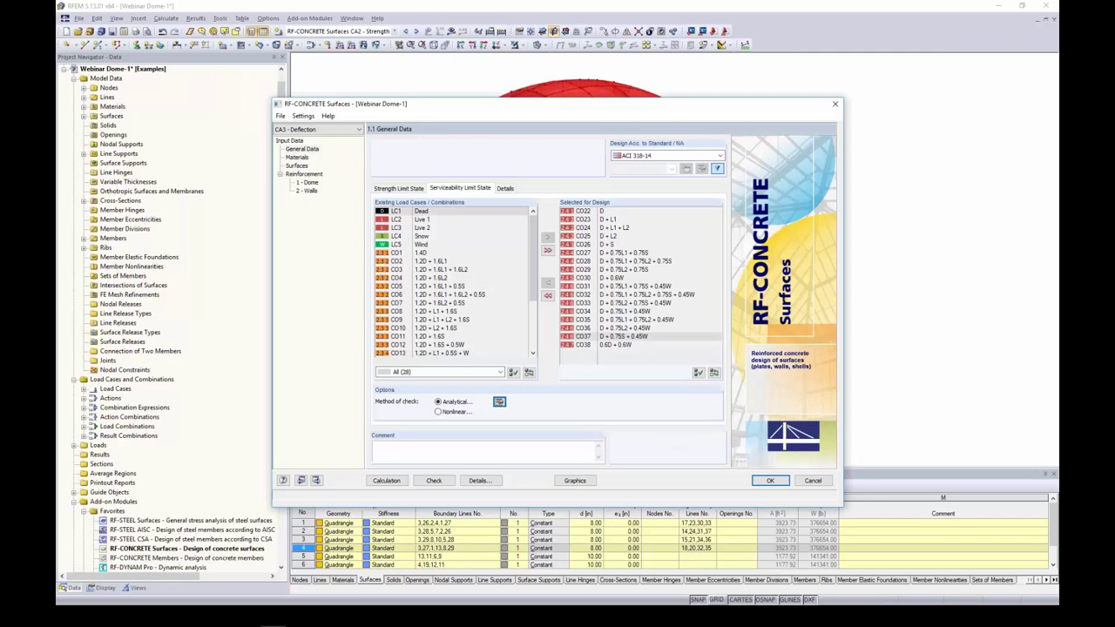
Step: Open the deformation analysis criteria for surfaces 1-8 in the Deflection case
left_click(299, 166)
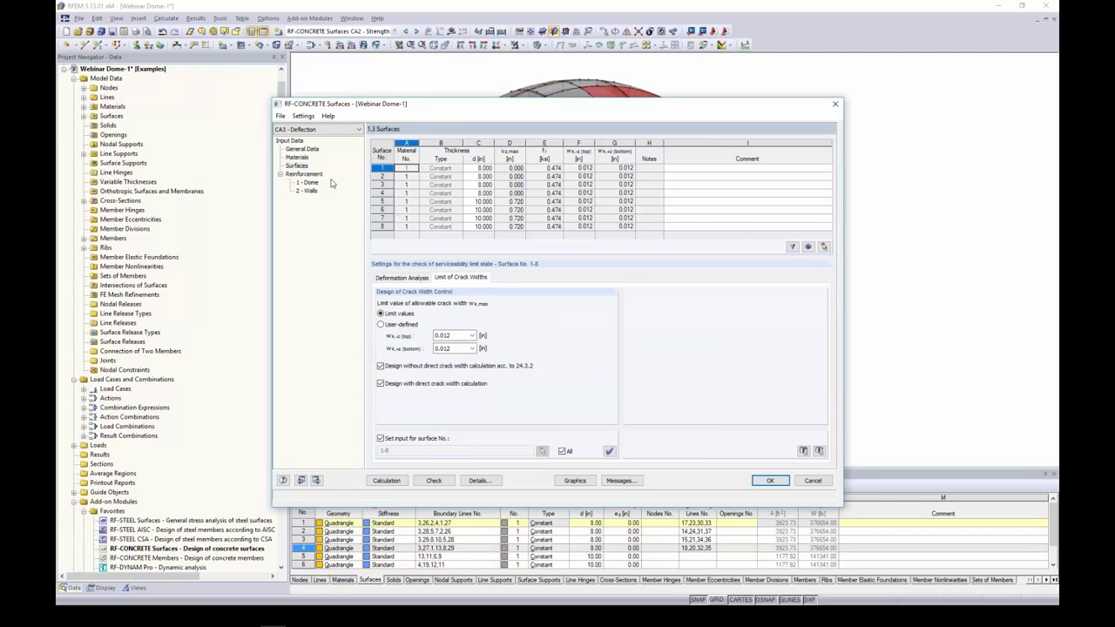
left_click(393, 278)
left_click(450, 279)
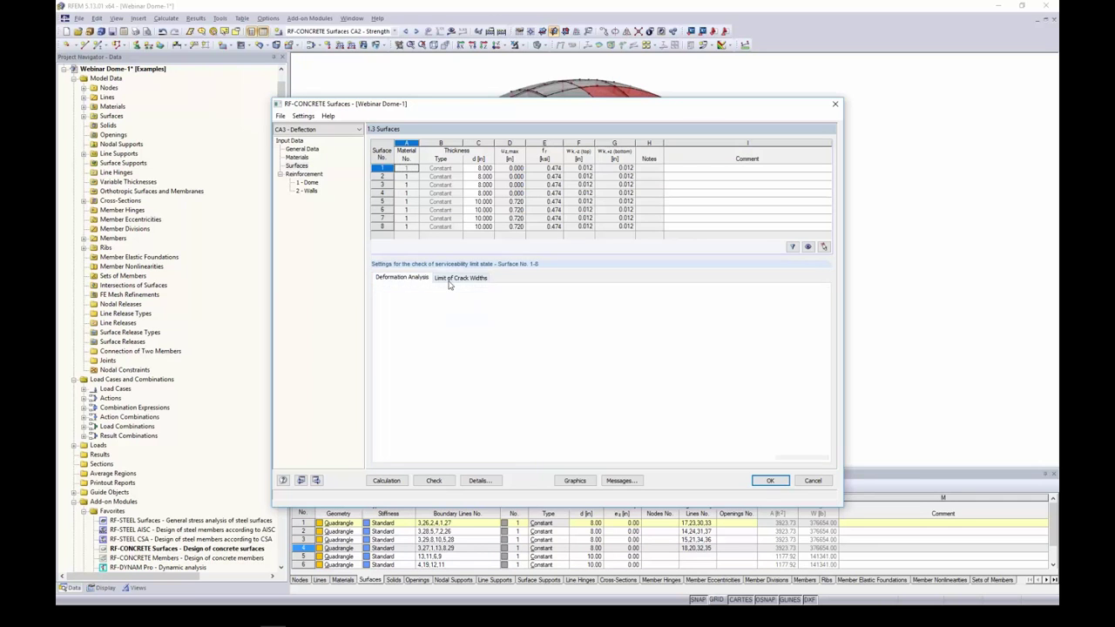
left_click(403, 278)
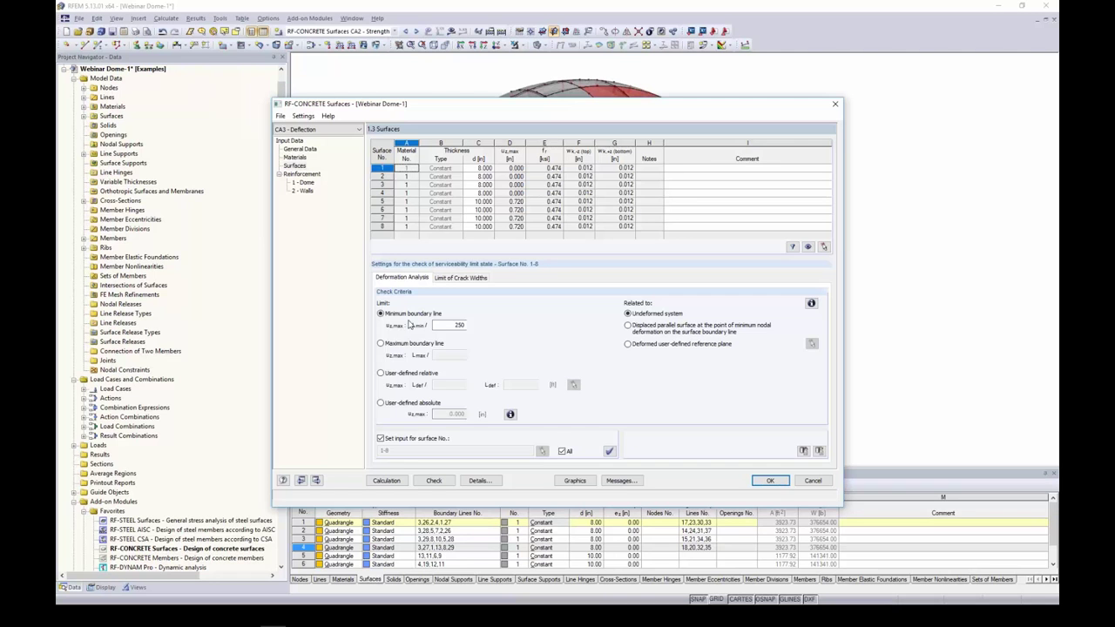
Step: Try the maximum boundary line and user-defined relative deflection limits, and consult the illustration defining the reference boundary lines
left_click(383, 345)
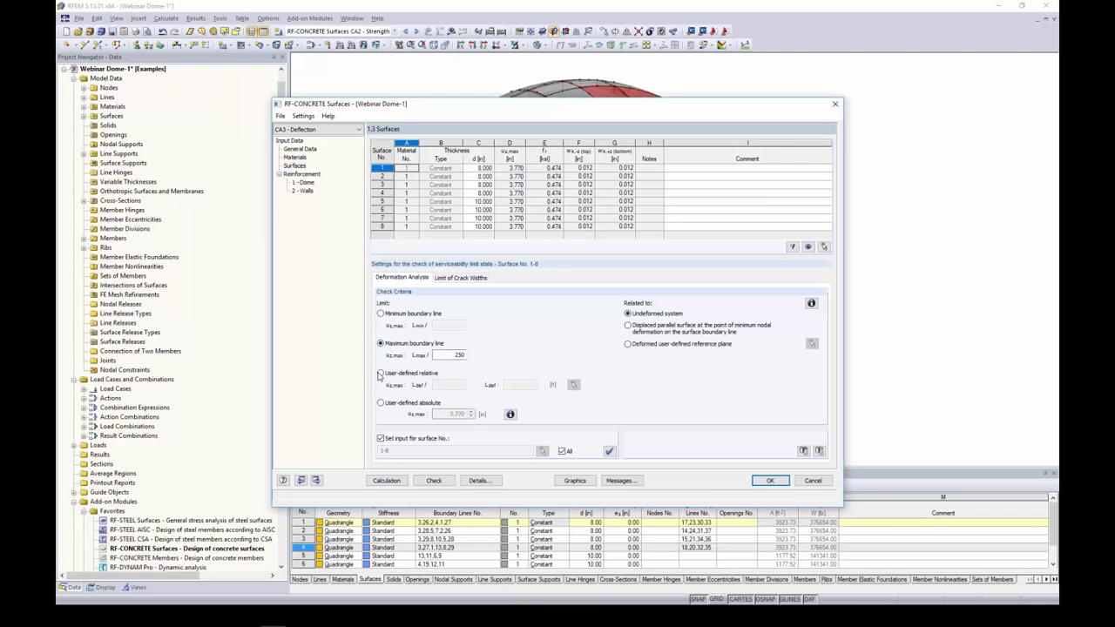
left_click(380, 373)
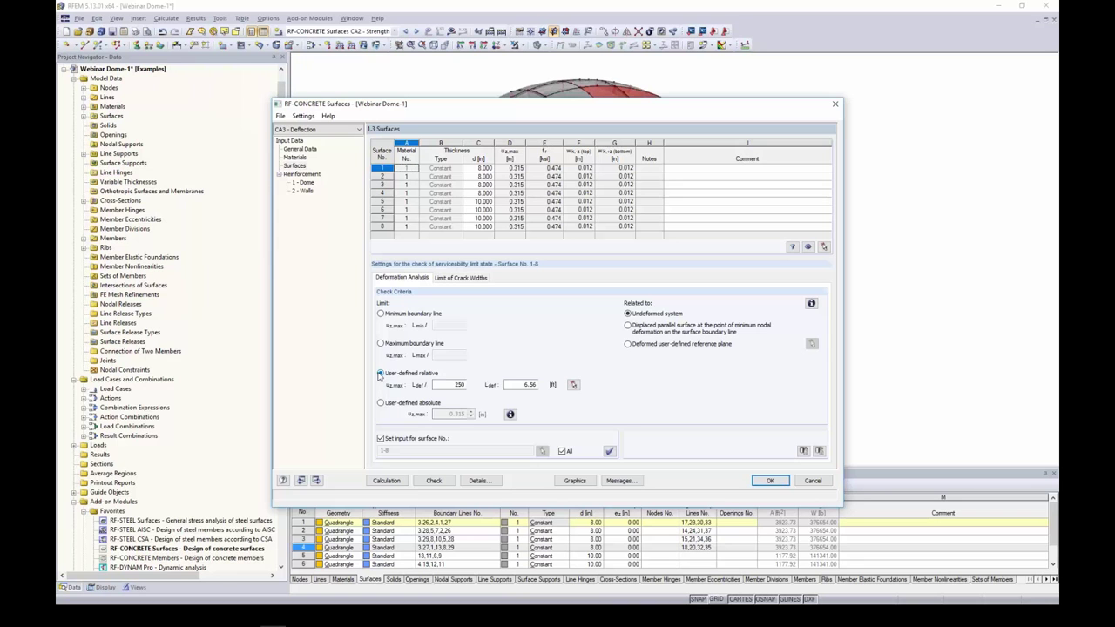
left_click(444, 383)
left_click(510, 414)
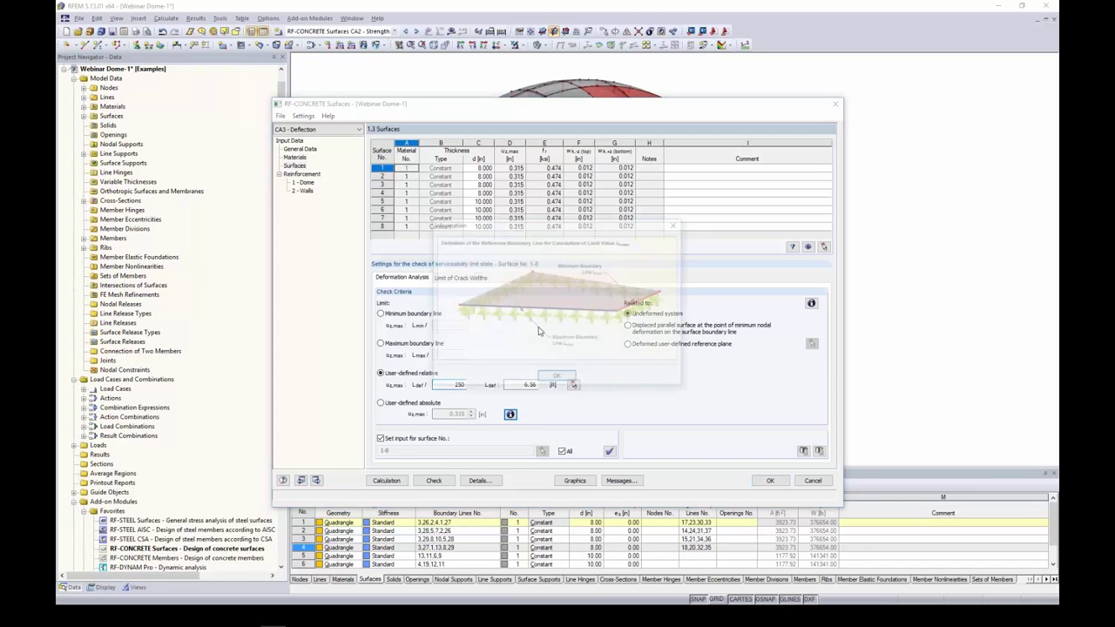
left_click_drag(548, 228, 597, 219)
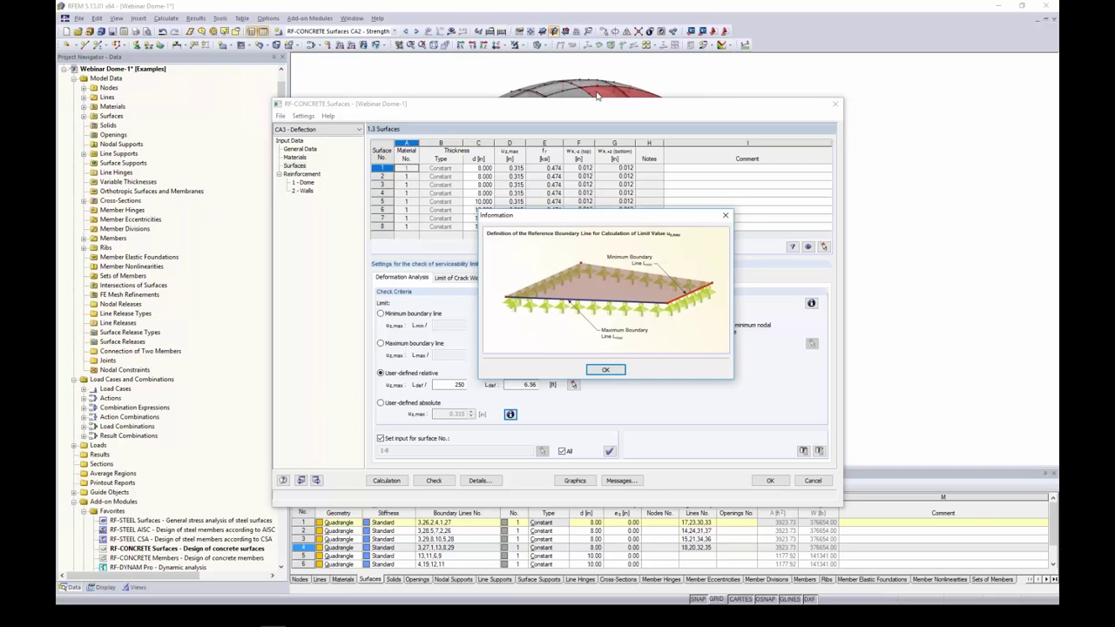
left_click(726, 215)
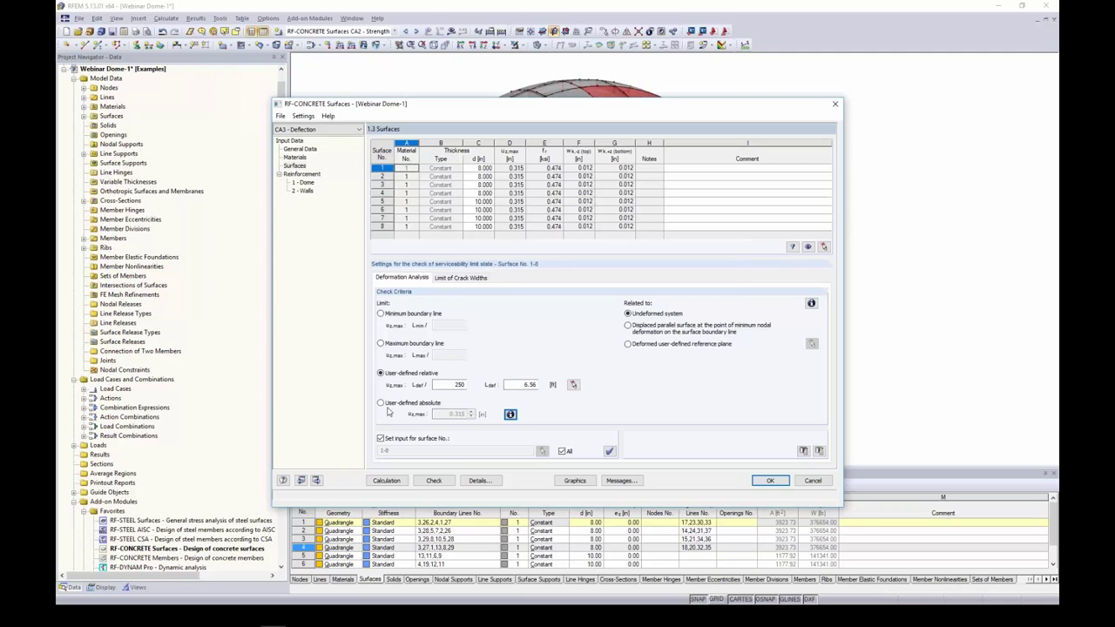
Step: Set a user-defined absolute deflection limit uz,max of 1.0 in for all surfaces, related to the undeformed system
left_click(381, 404)
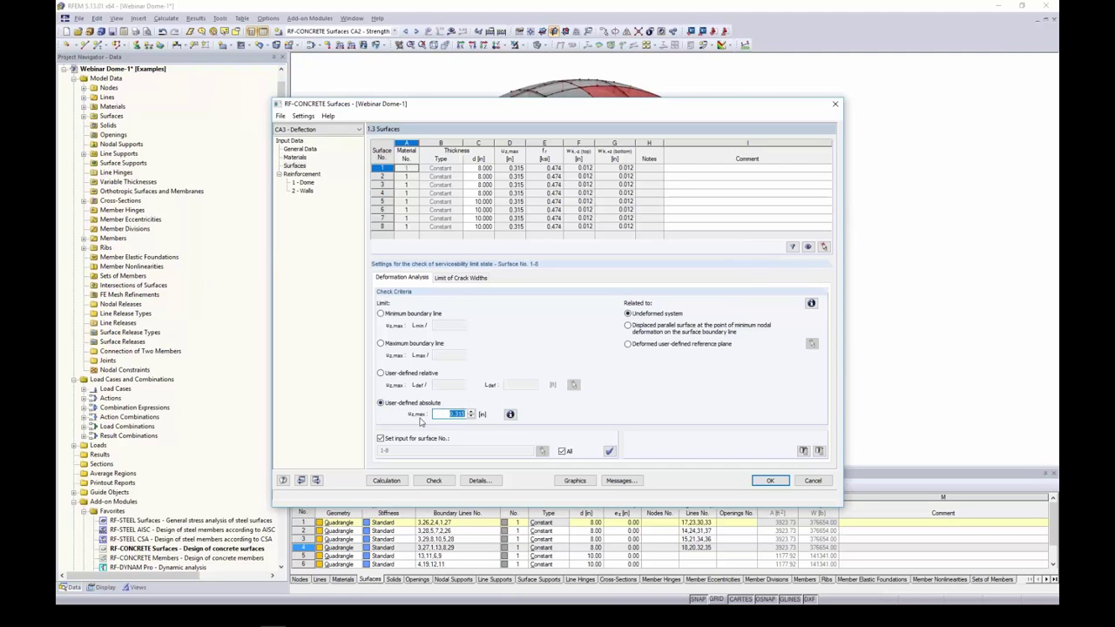
type("1.0")
left_click(628, 327)
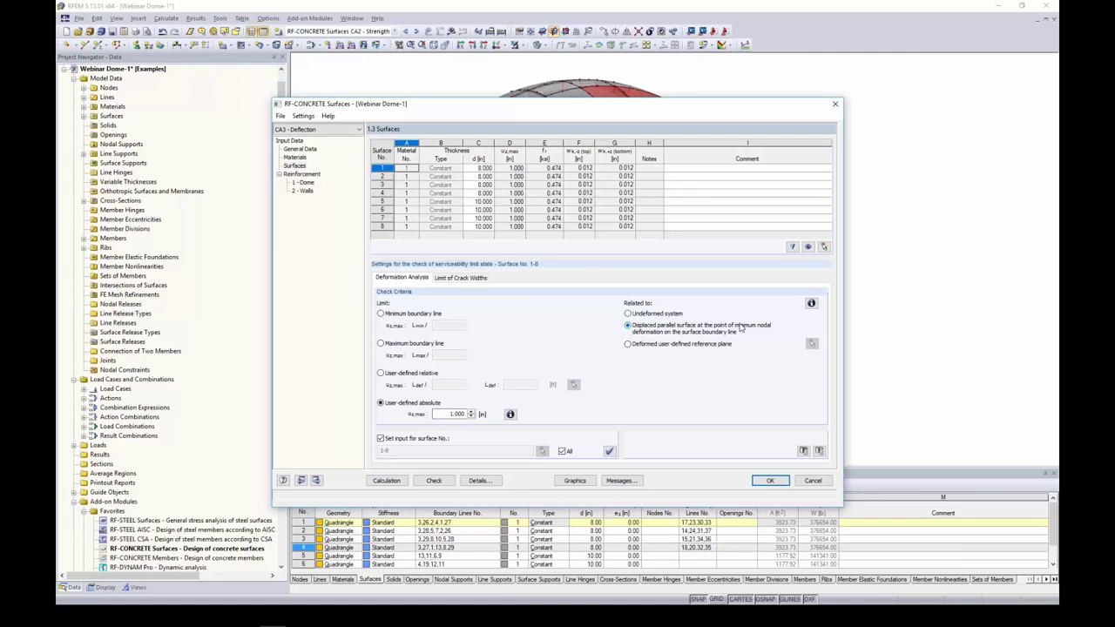
left_click(811, 304)
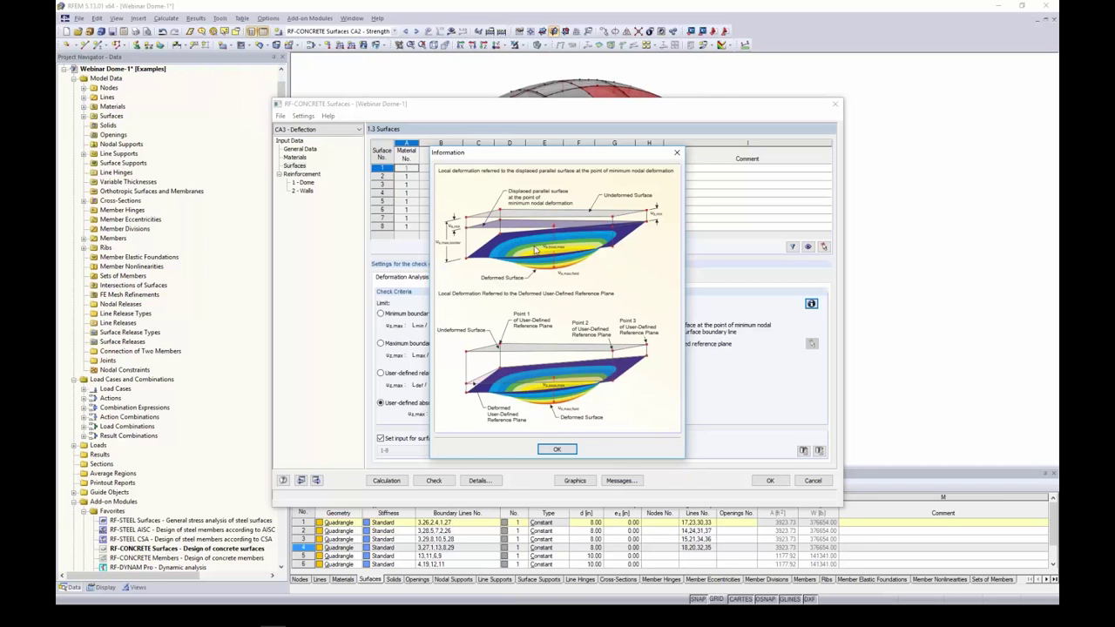
left_click(571, 450)
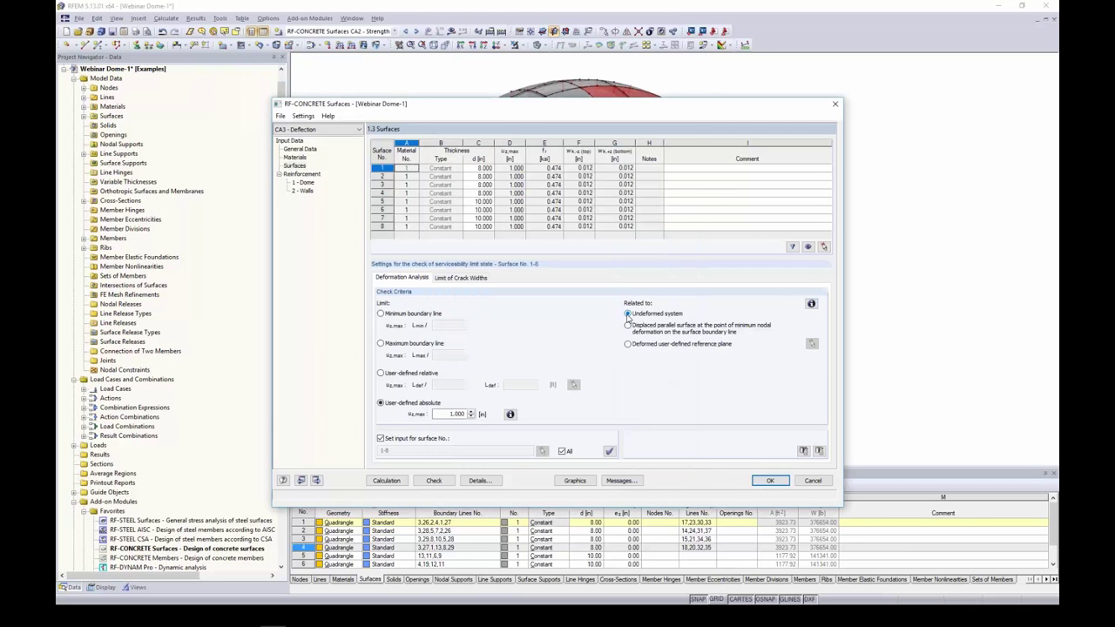
Step: Review the Dome group's provided longitudinal reinforcement and accept the Deflection case's input
left_click(305, 183)
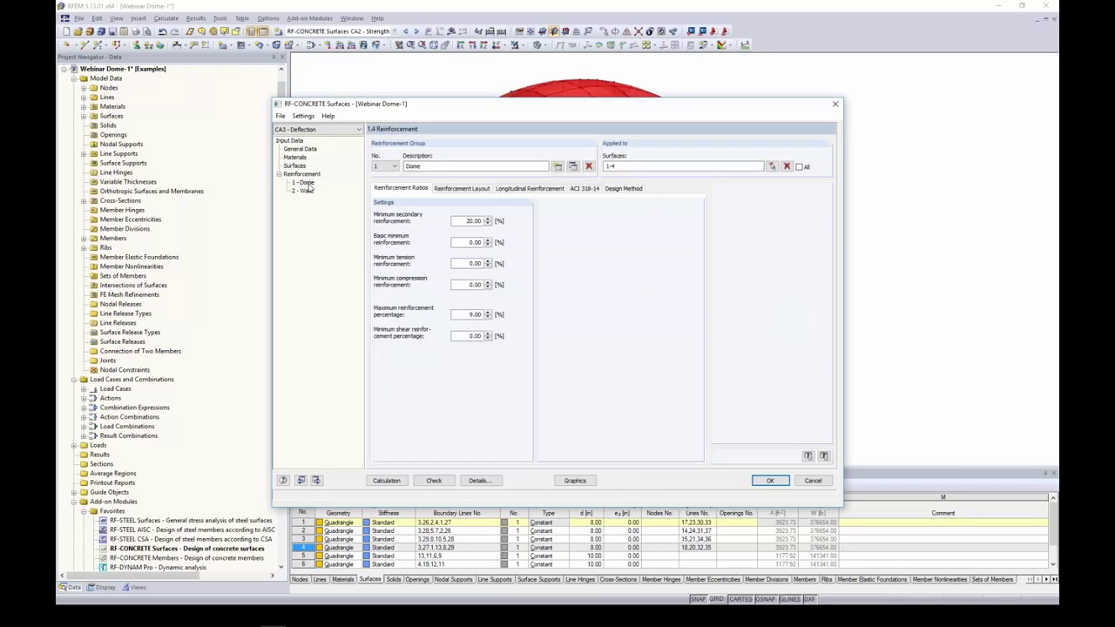
left_click(508, 188)
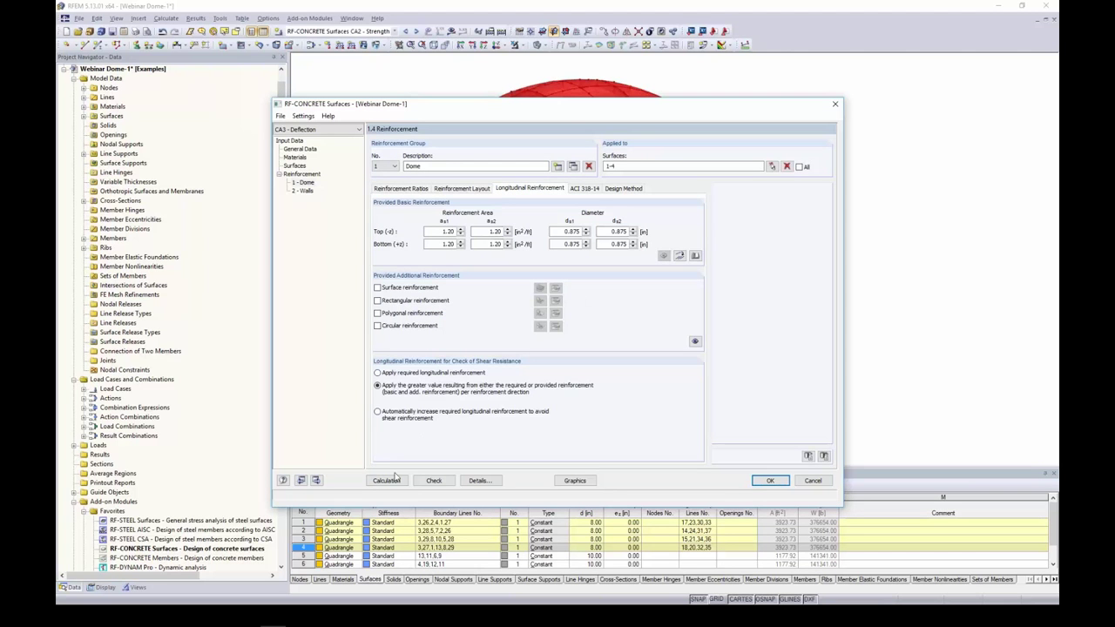
left_click(770, 481)
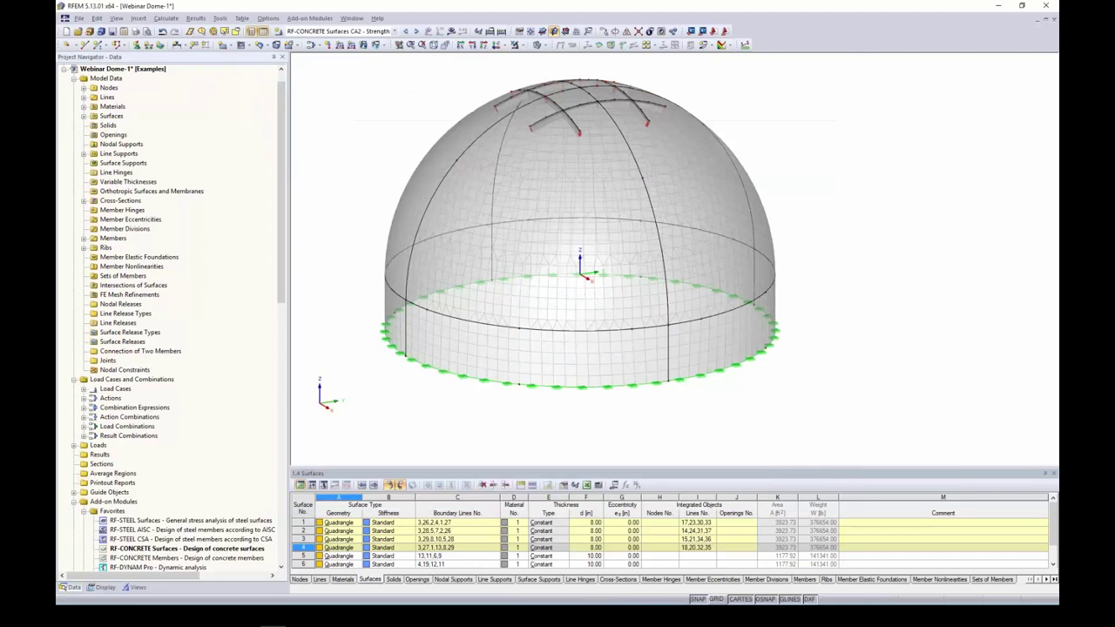
Step: Switch to the Webinar Tank 3 model and activate the results of RF-CONCRETE Surfaces CA4 - Deflection
left_click(351, 18)
left_click(392, 153)
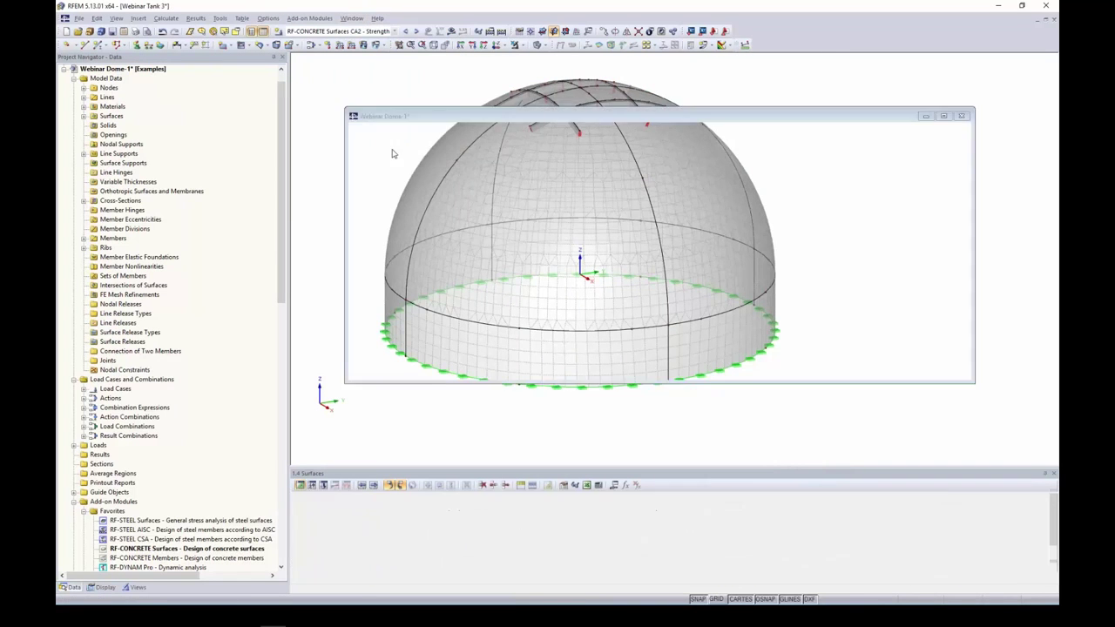
left_click(415, 30)
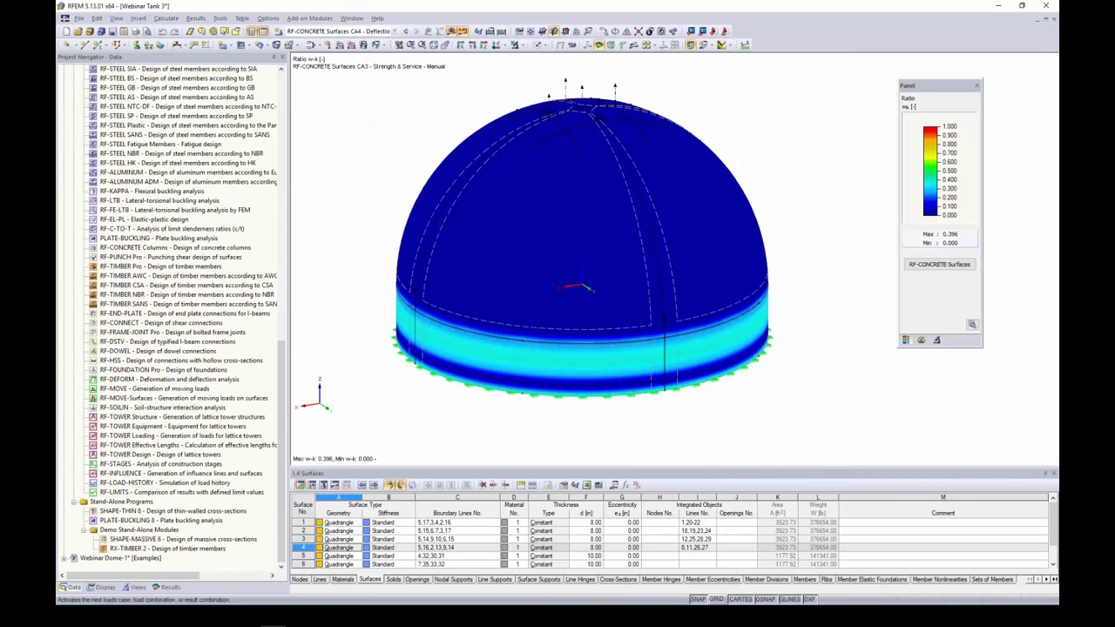
Step: Open CA4's serviceability design results by surface and select surface 1's uz,local check with the model in view
left_click(940, 264)
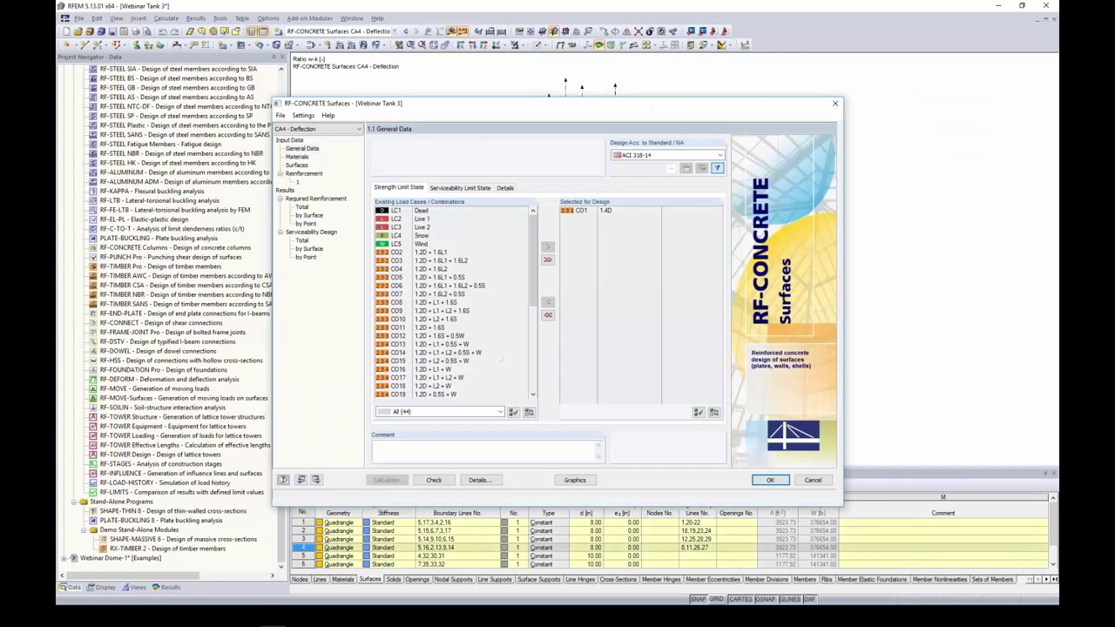
left_click(310, 249)
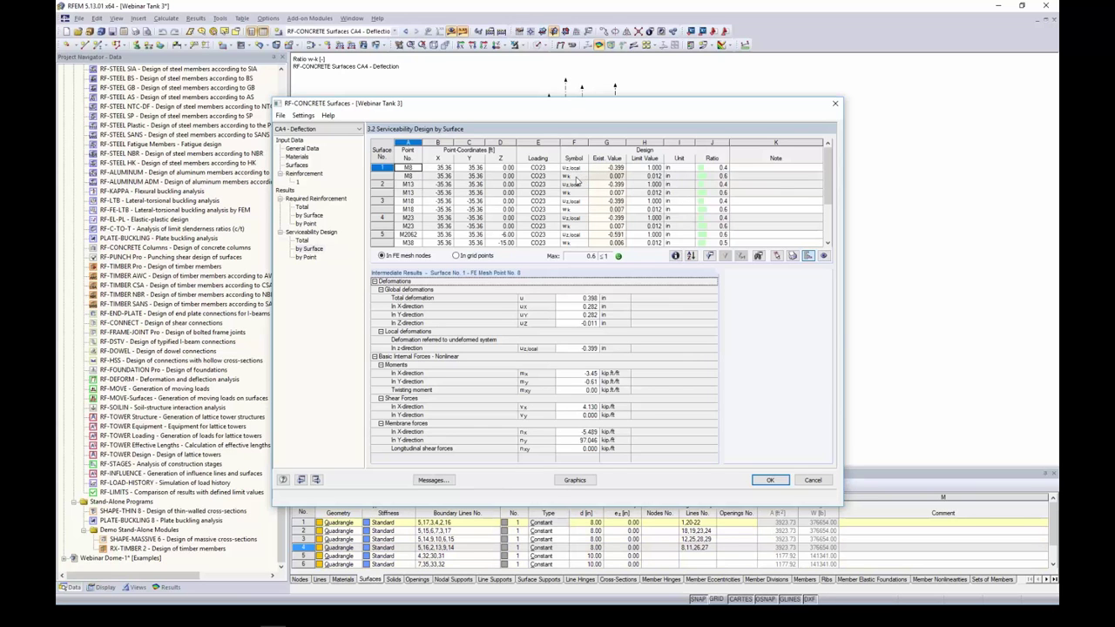
left_click(576, 169)
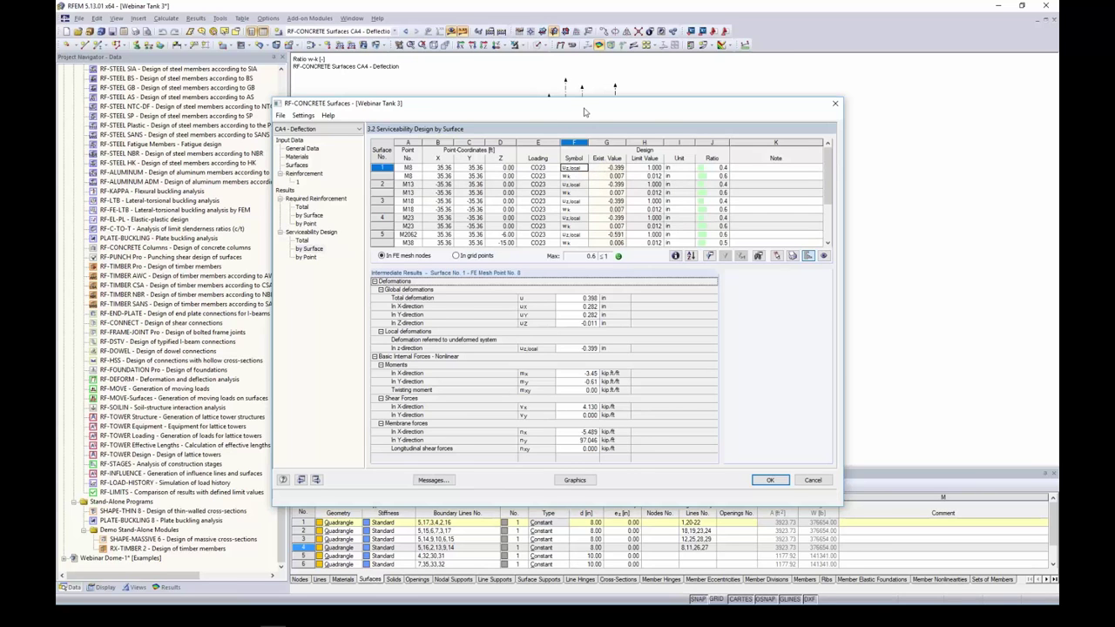
left_click_drag(584, 111, 573, 338)
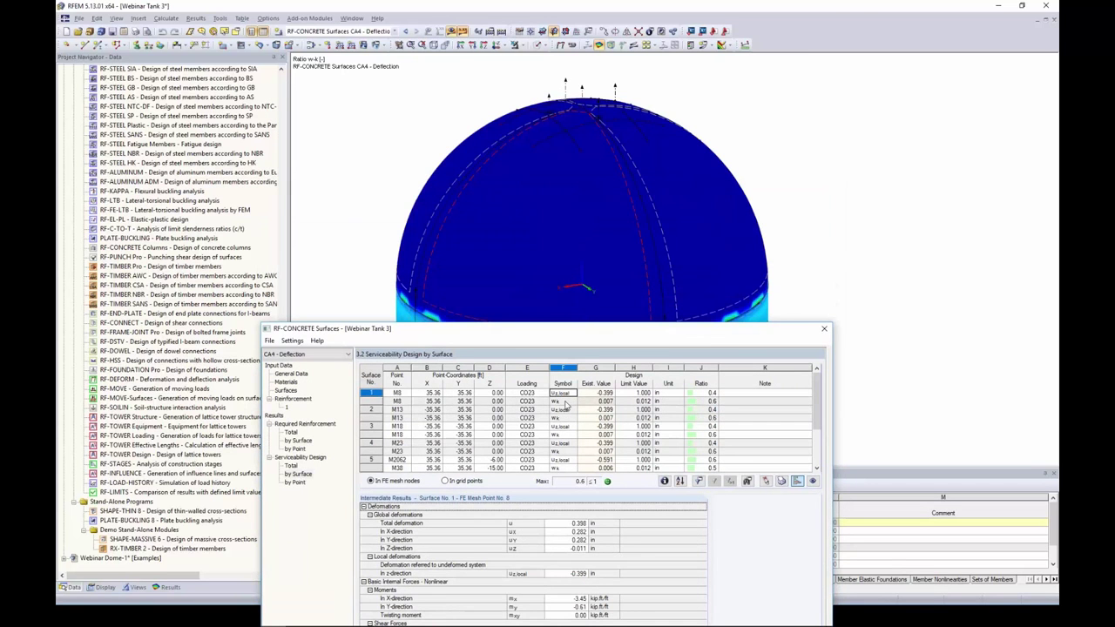
Step: Examine the uz,local and wk checks surface by surface, locating each governing point on the dome model
key("Down")
key("Down")
key("Down")
key("Down")
key("Down")
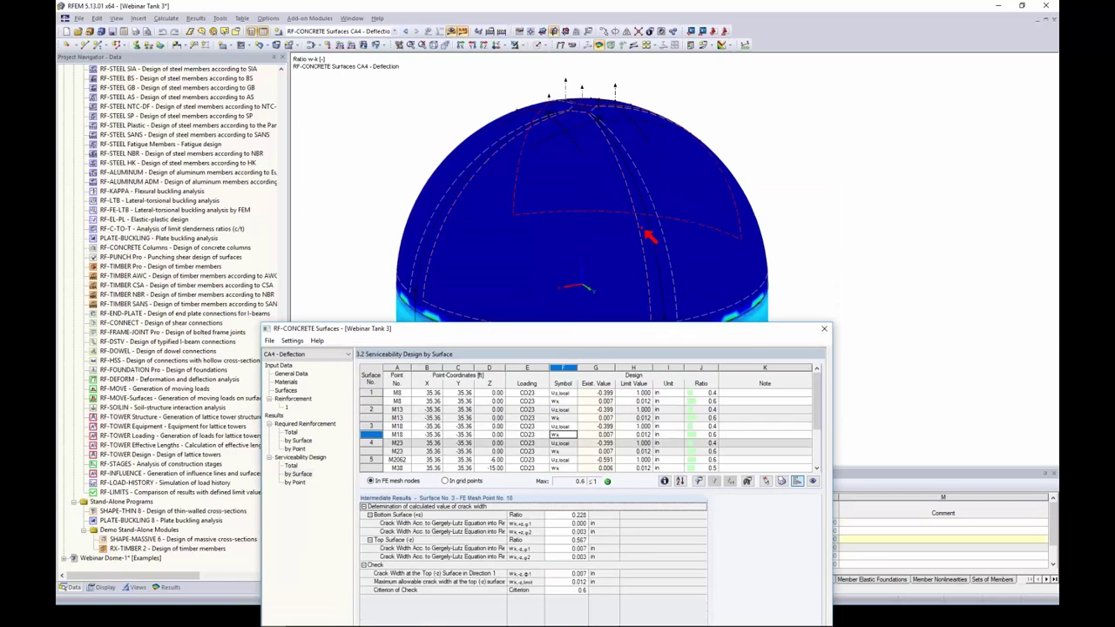
key("Down")
left_click_drag(561, 335, 567, 410)
left_click(566, 531)
left_click(565, 514)
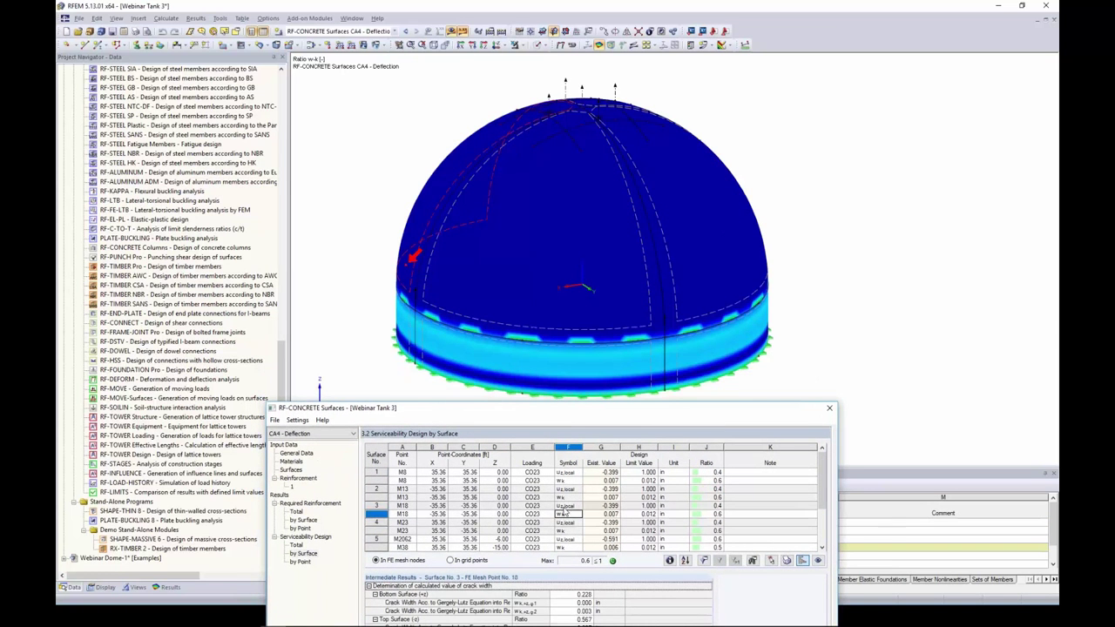
left_click(567, 505)
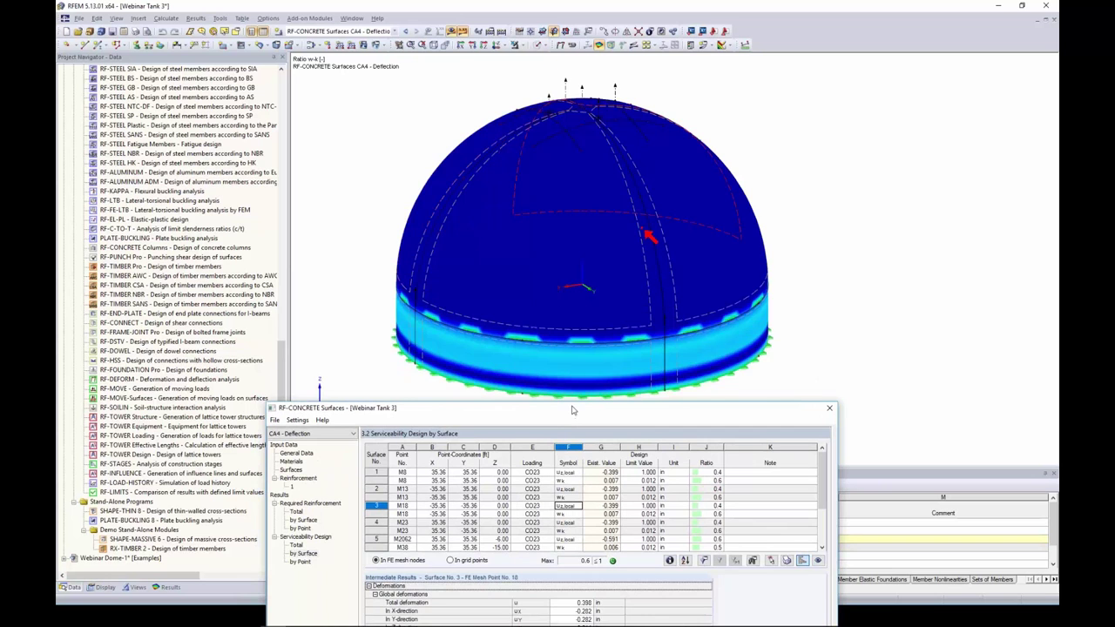
Step: Inspect surface 1's deflection limit value and display the local deflection ratio uz,local on the model
left_click_drag(573, 411, 577, 129)
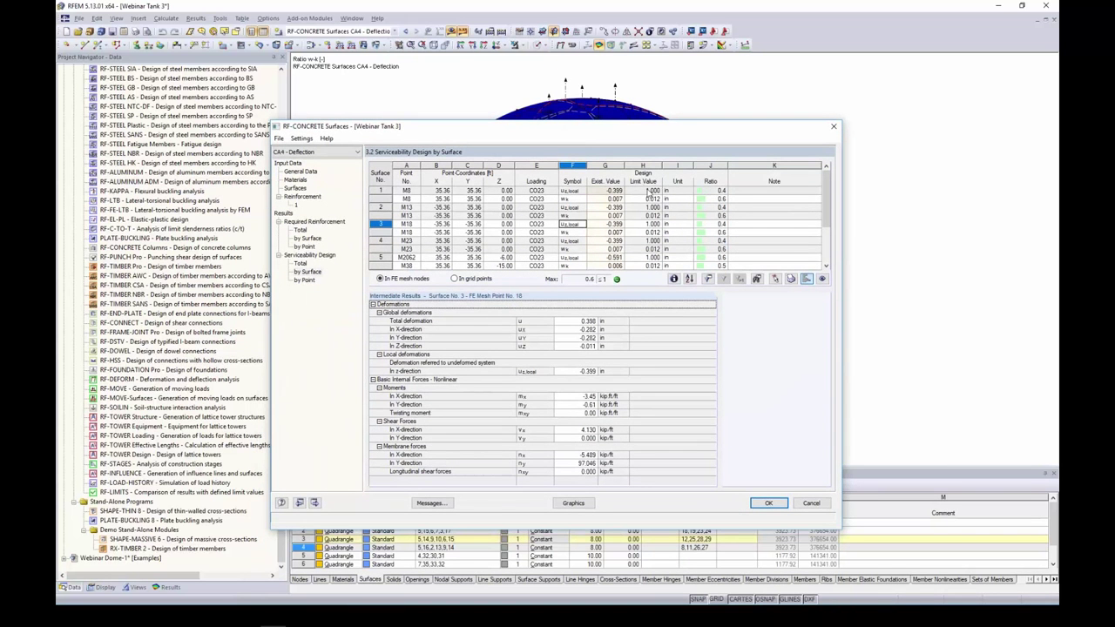
left_click(649, 190)
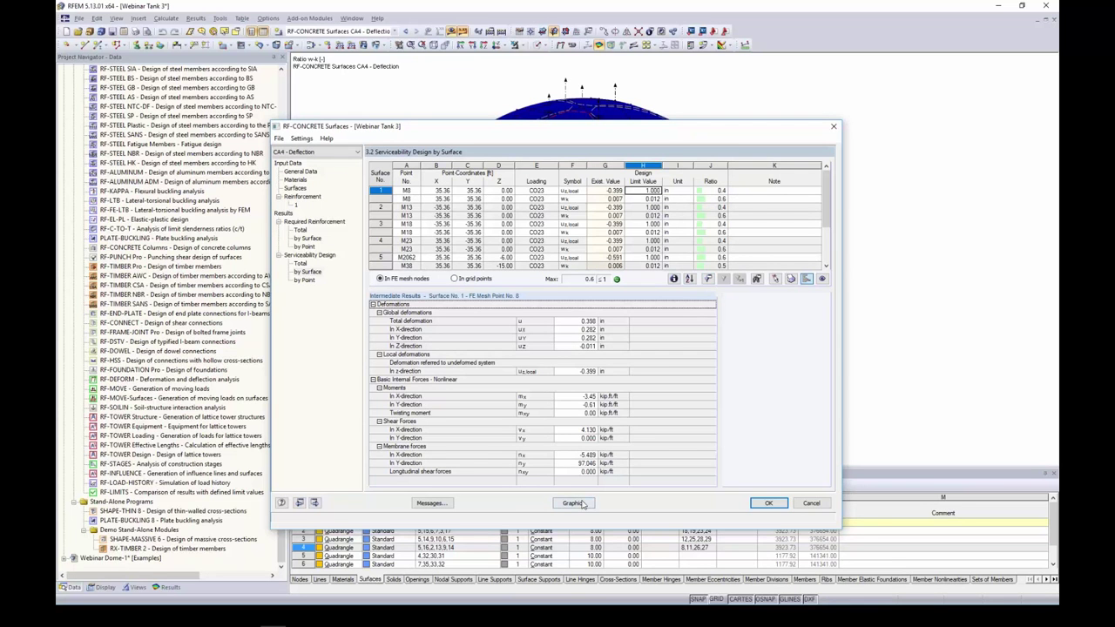
left_click(573, 504)
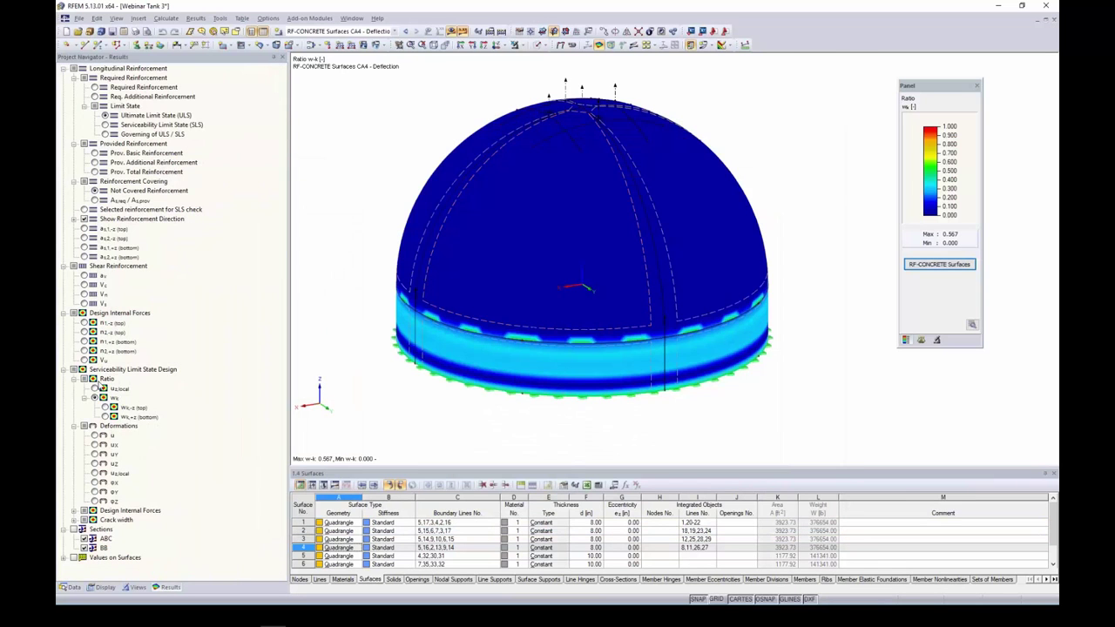
left_click(94, 389)
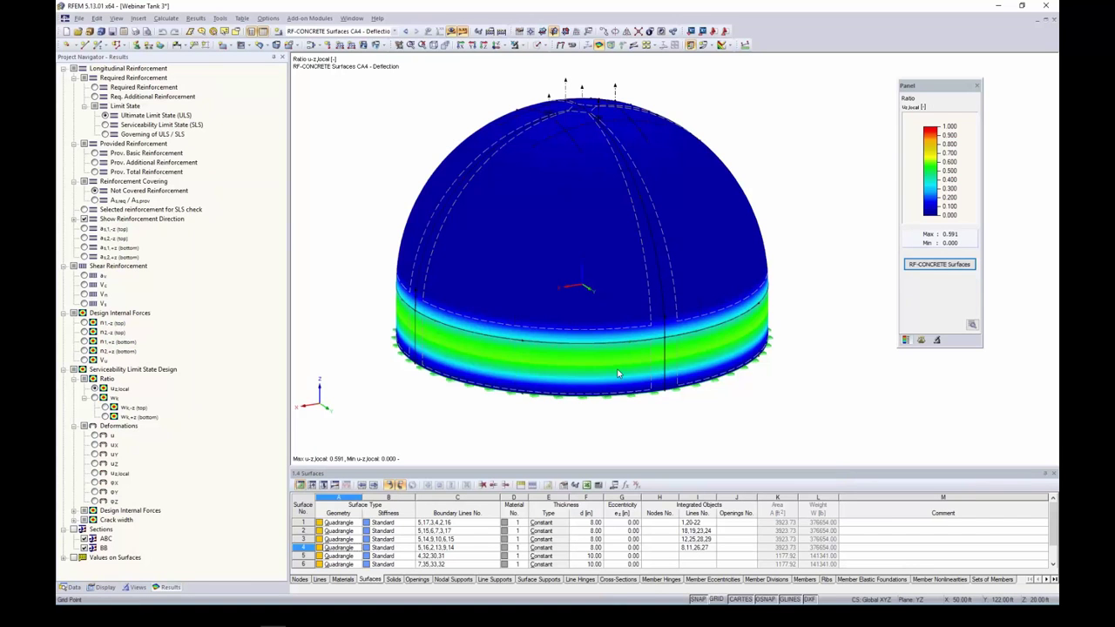
Step: Switch to the Concrete Dome Webinar PowerPoint slide show and advance the presentation
key("super+Tab")
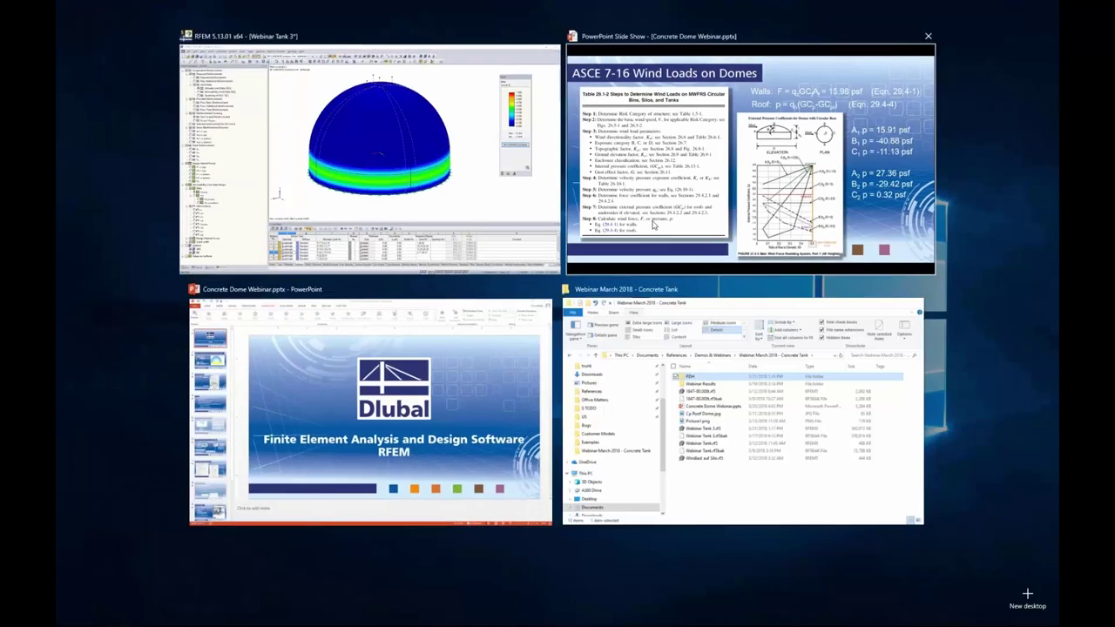
left_click(653, 225)
key("Right")
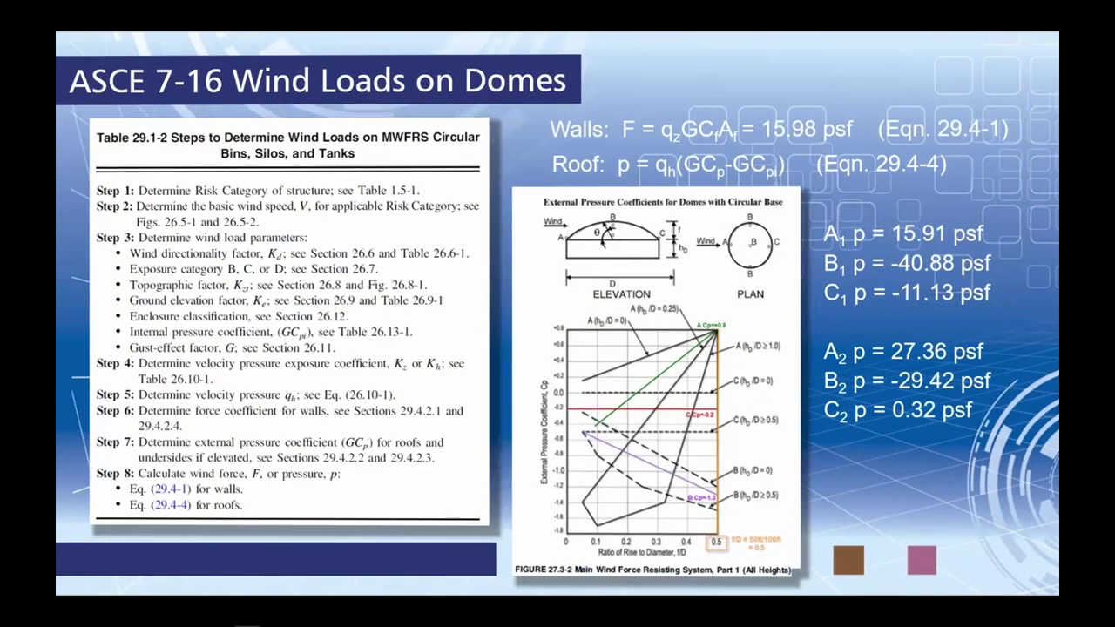